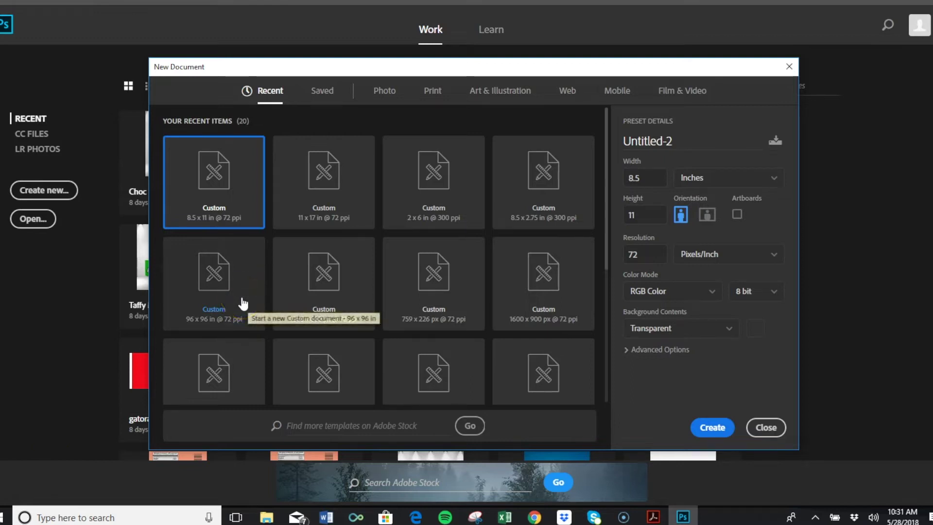
# Create a new 96 by 96 inch document at 72 pixels/inch in RGB Color with a transparent background.
pyautogui.moveTo(652, 182); pyautogui.dragTo(630, 178)
pyautogui.write('96')
pyautogui.press('Tab')
pyautogui.write('96')
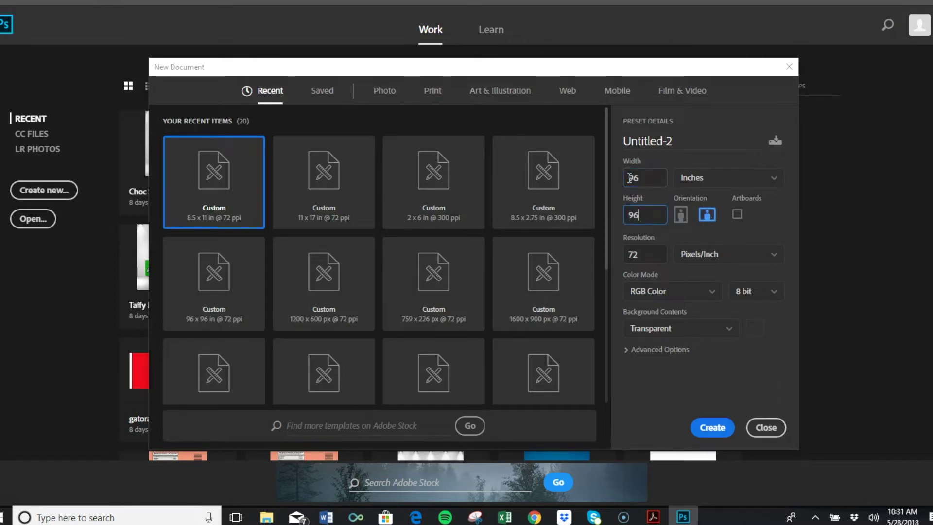
pyautogui.press('Tab')
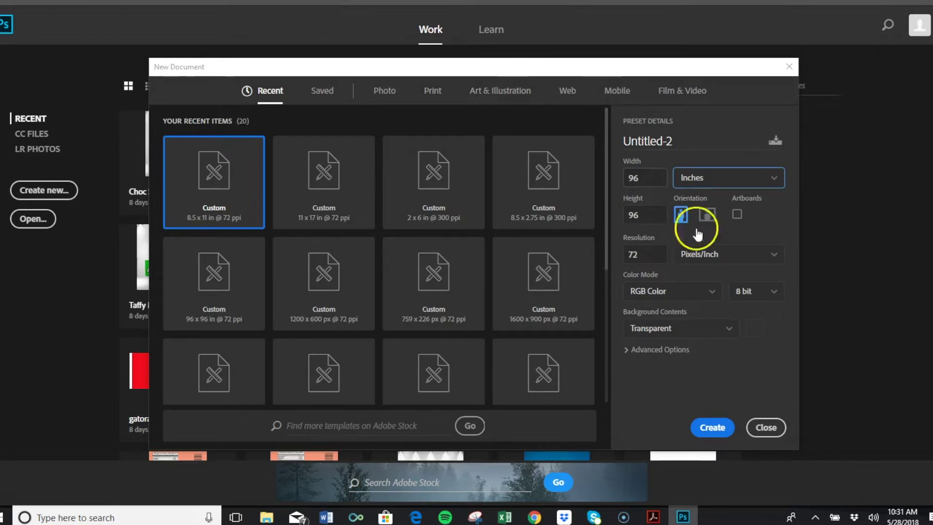
pyautogui.click(651, 250)
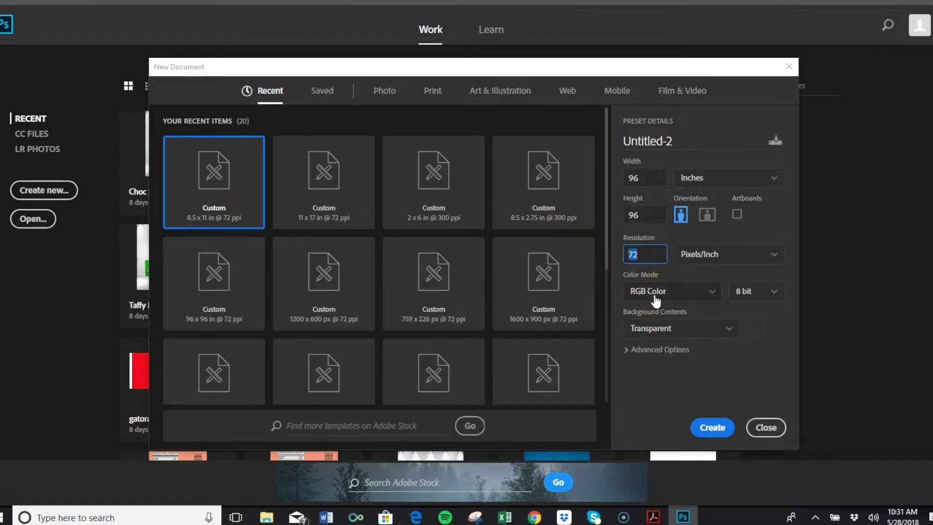
pyautogui.click(656, 330)
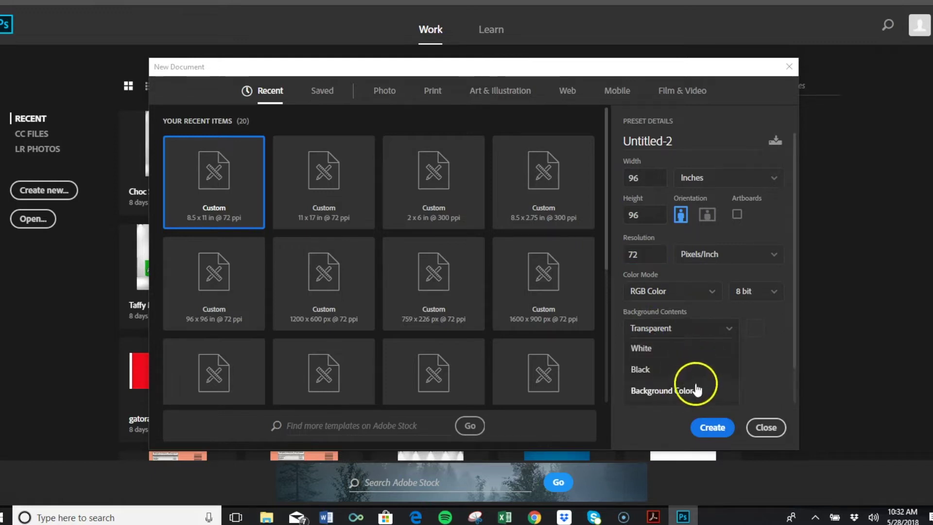
pyautogui.moveTo(795, 341); pyautogui.dragTo(792, 384)
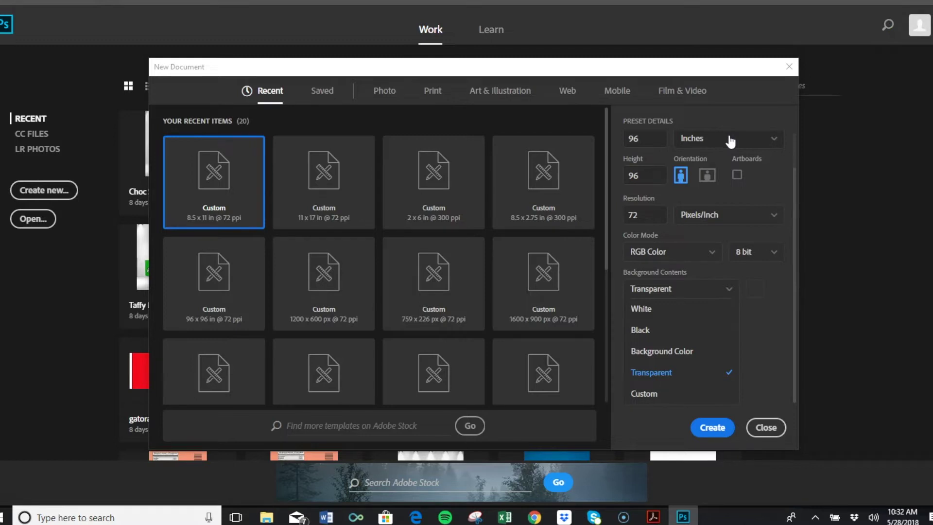
pyautogui.click(657, 140)
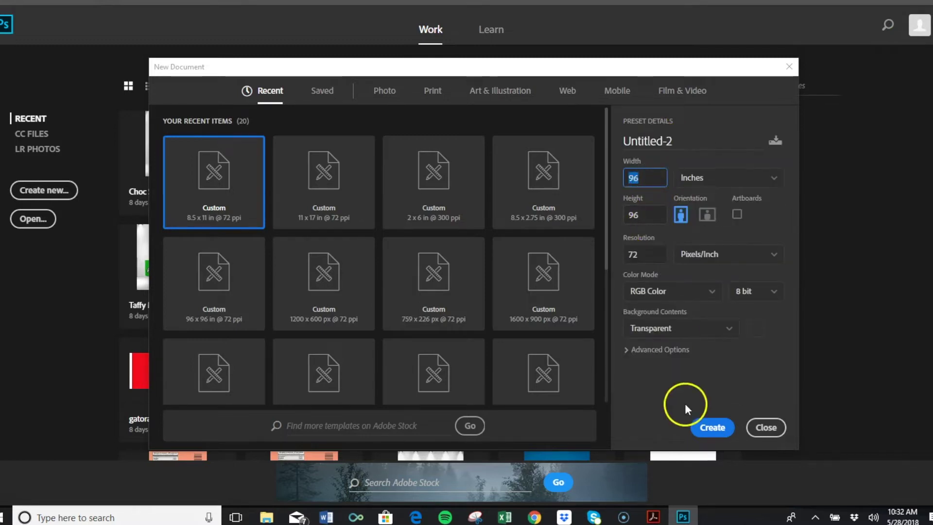
pyautogui.click(712, 428)
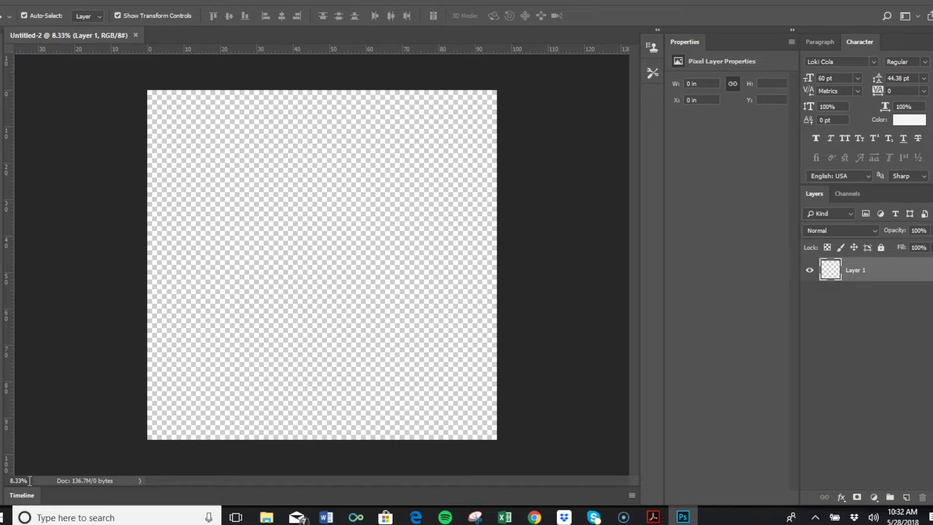
# Open the spiderman backdrop image from File Explorer as a design reference and return to the Photoshop document.
pyautogui.click(262, 518)
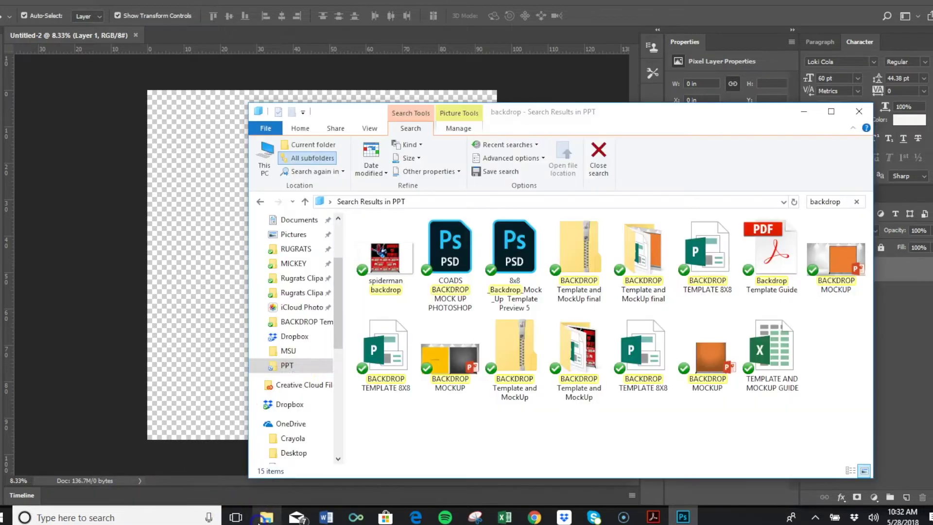
pyautogui.click(389, 257)
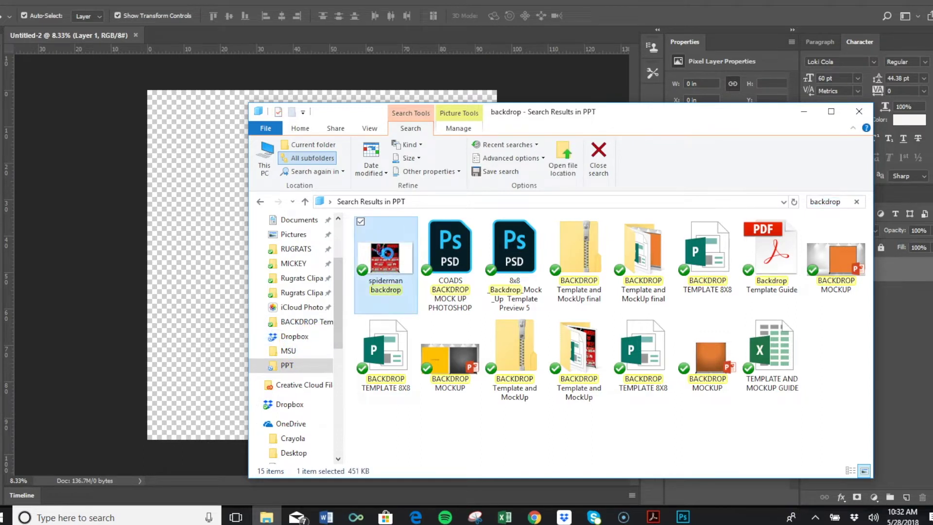
pyautogui.click(235, 302)
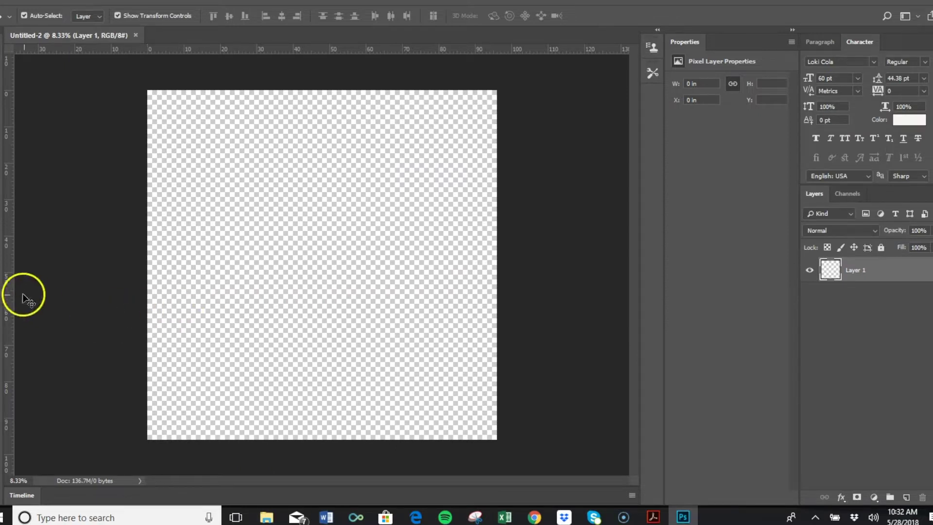
# Set the foreground color to near-black, hex 050505.
pyautogui.click(1, 287)
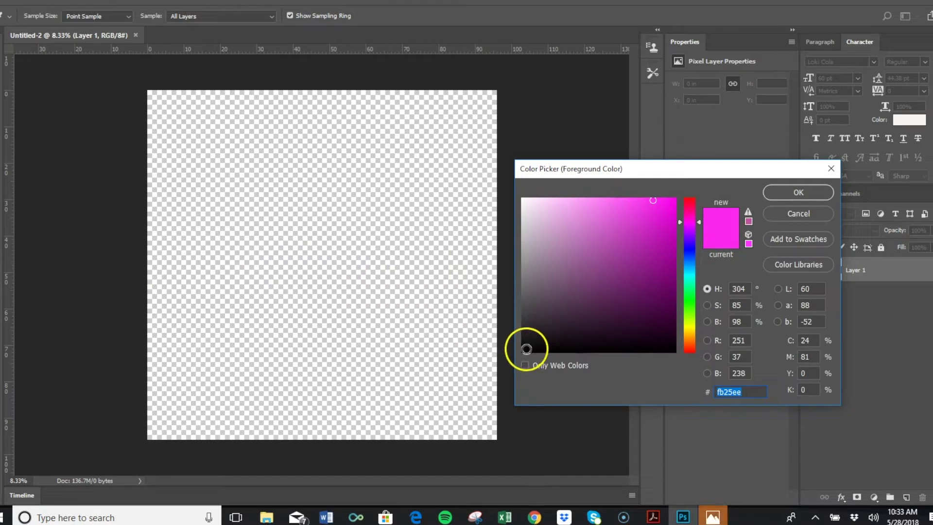
pyautogui.click(526, 350)
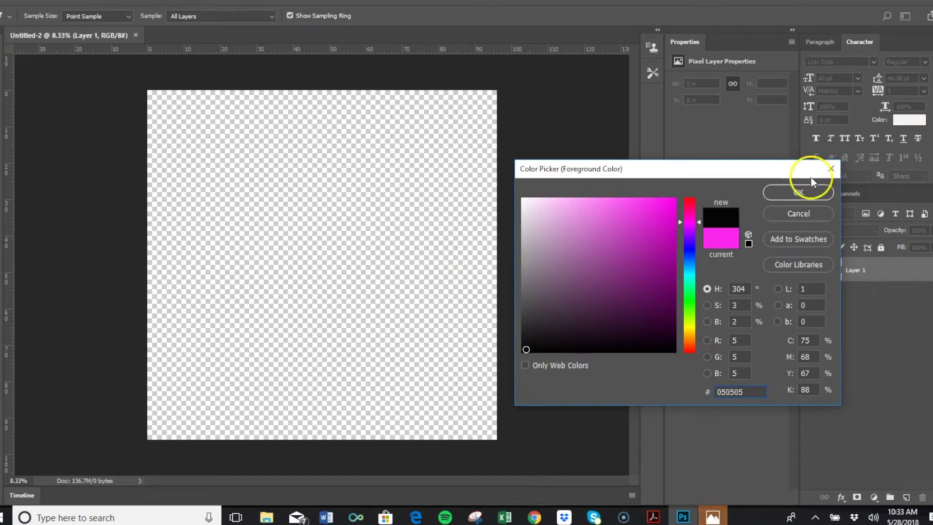
pyautogui.click(799, 192)
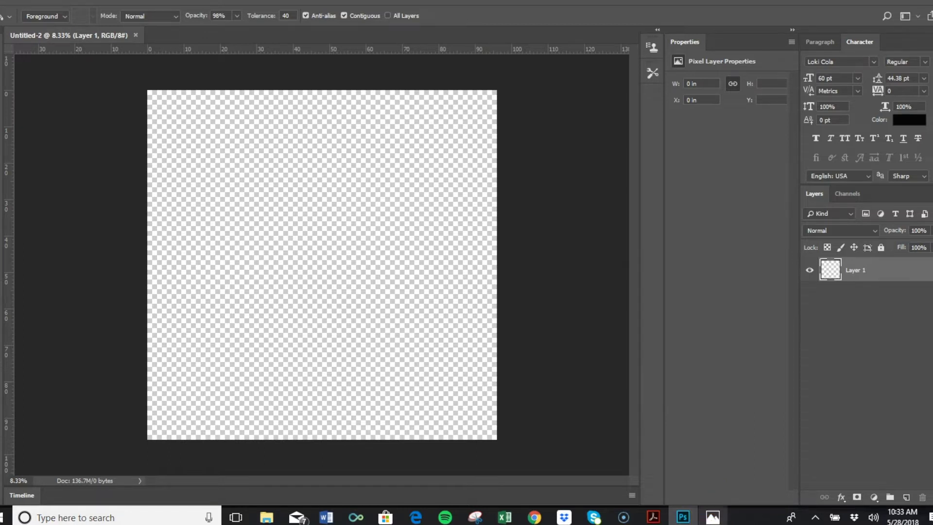
# Try to bring up the spiderman backdrop reference image in Photos.
pyautogui.click(578, 342)
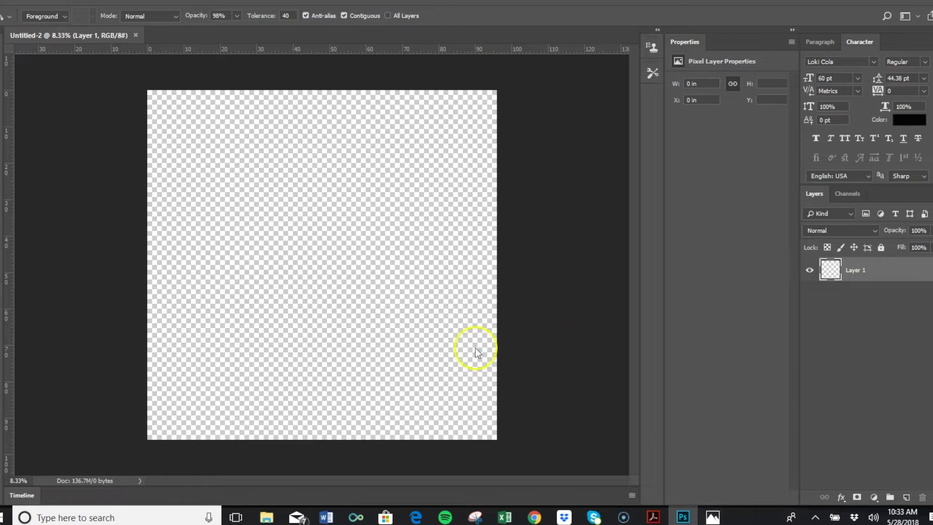
pyautogui.moveTo(719, 516)
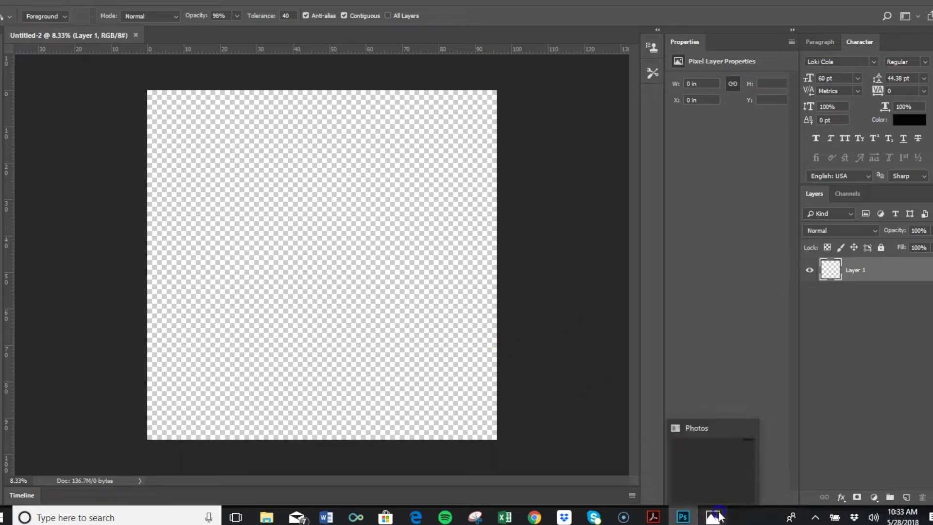
pyautogui.click(717, 402)
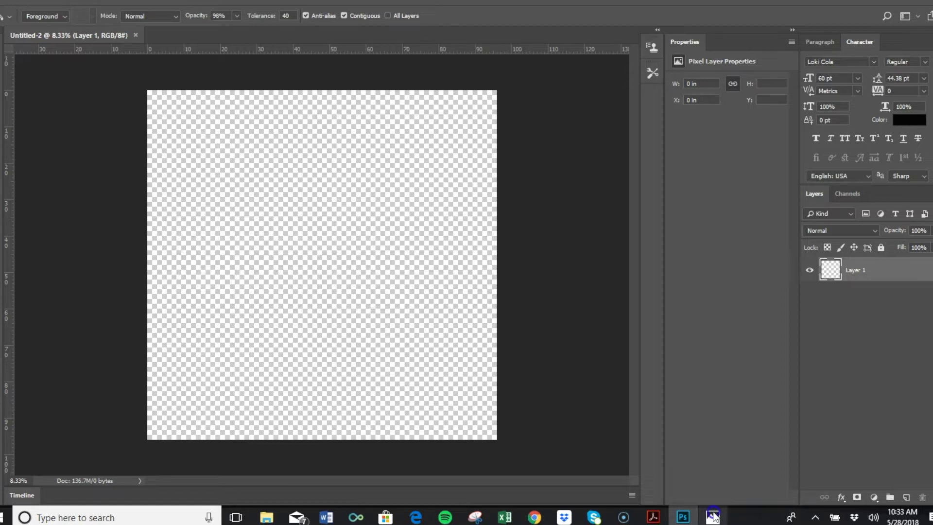
pyautogui.click(724, 452)
pyautogui.click(713, 519)
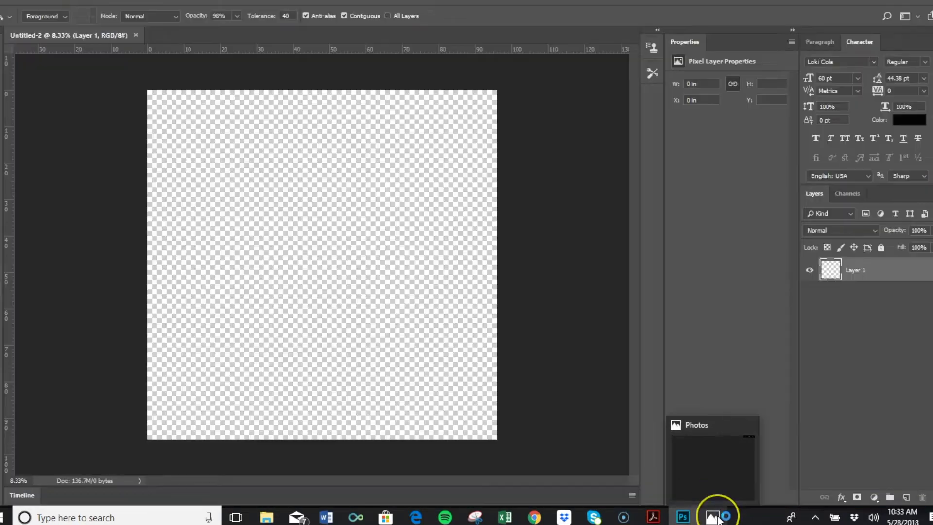
pyautogui.click(699, 355)
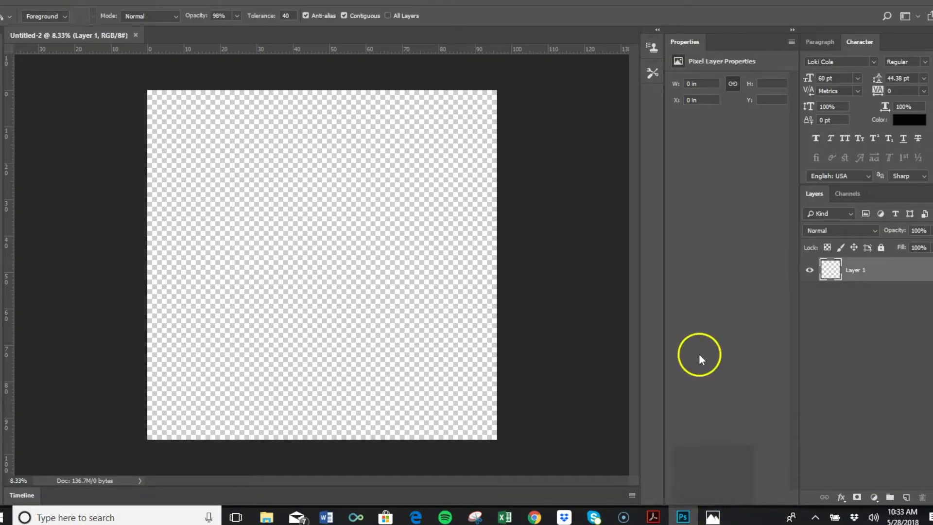
# Fill the empty layer with the near-black foreground color using the Paint Bucket at 98% opacity.
pyautogui.click(475, 330)
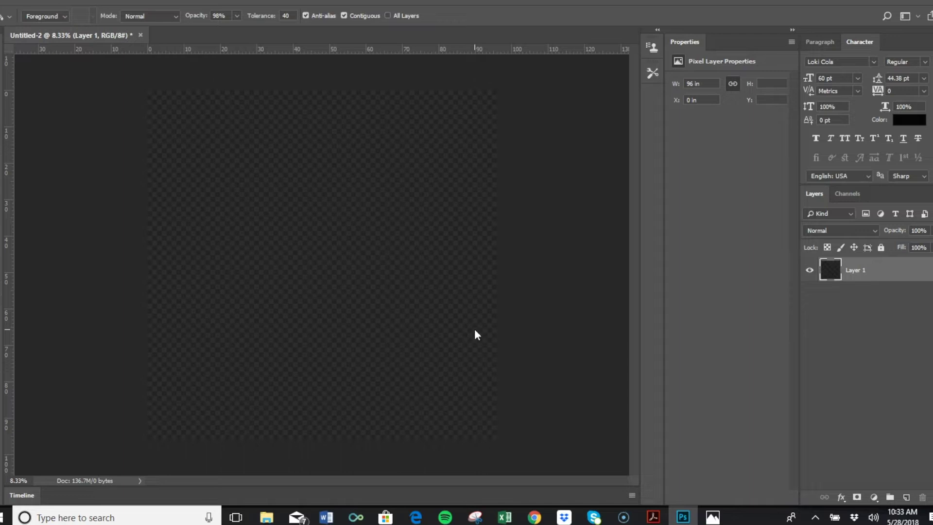
pyautogui.click(548, 384)
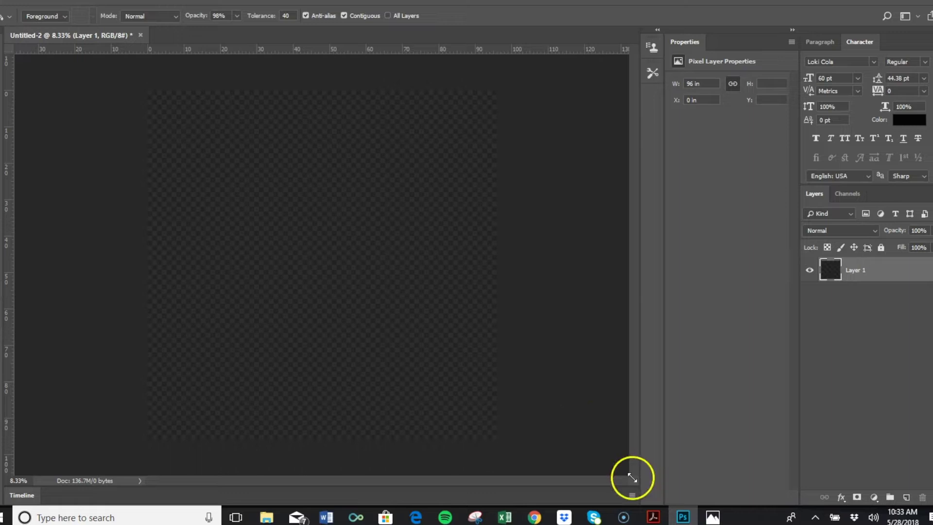
pyautogui.moveTo(703, 519)
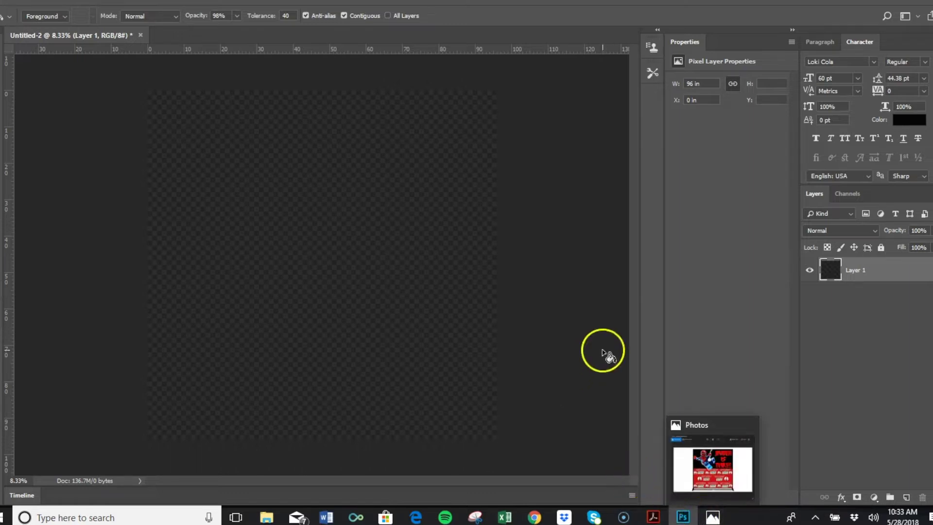
# Draw a black rectangle shape of about 6936 by 3564 px across the lower half of the canvas.
pyautogui.moveTo(176, 211); pyautogui.dragTo(1, 250)
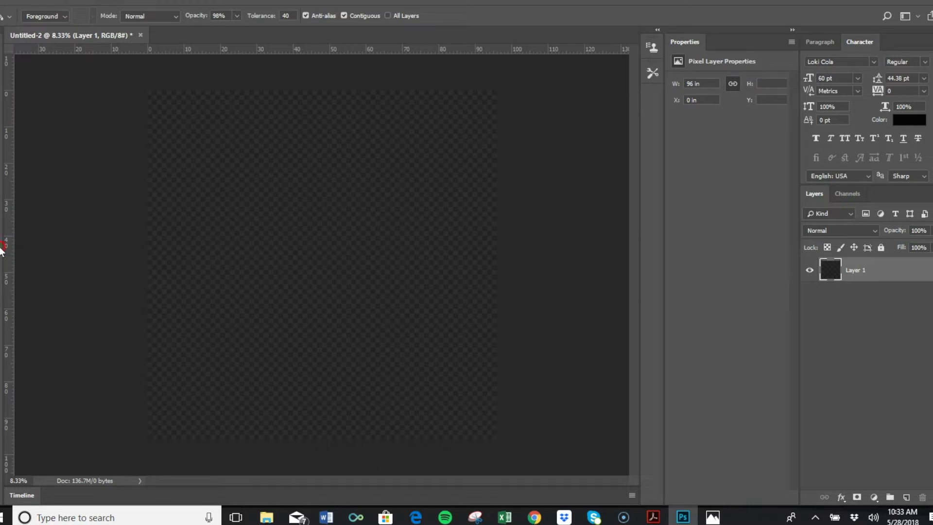
pyautogui.rightClick(1, 250)
pyautogui.click(25, 245)
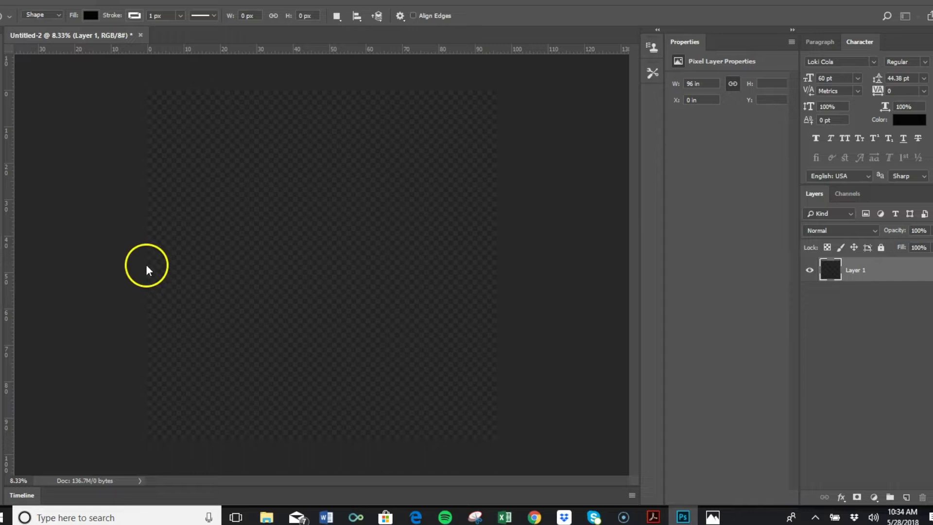
pyautogui.moveTo(147, 262); pyautogui.dragTo(498, 442)
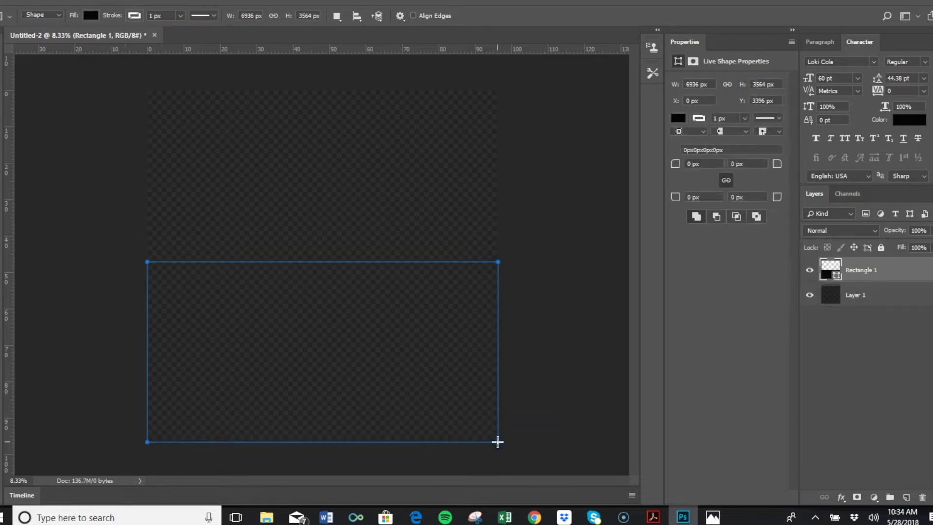
# Switch the rectangle's dimensions to inches and set its width to 96 in and height to 48 in.
pyautogui.rightClick(701, 86)
pyautogui.click(723, 103)
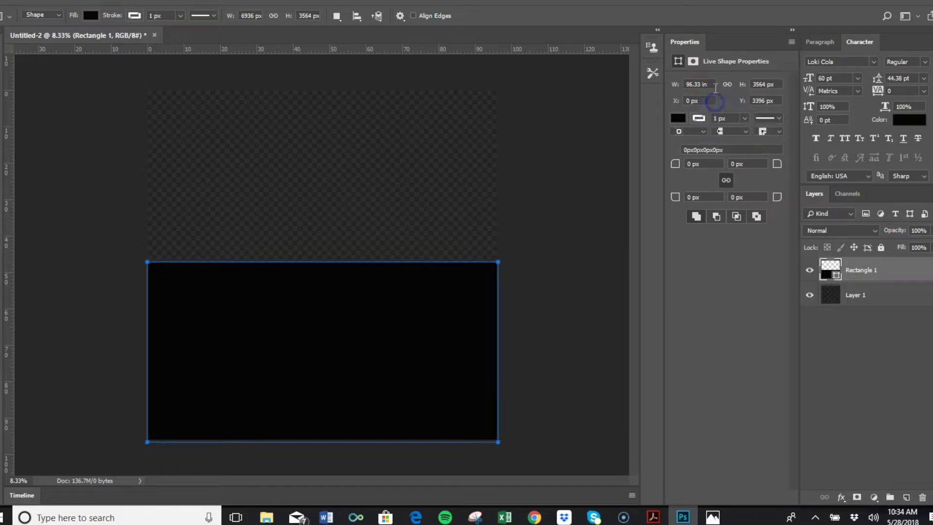
pyautogui.click(689, 85)
pyautogui.doubleClick(689, 86)
pyautogui.write('96')
pyautogui.press('Tab')
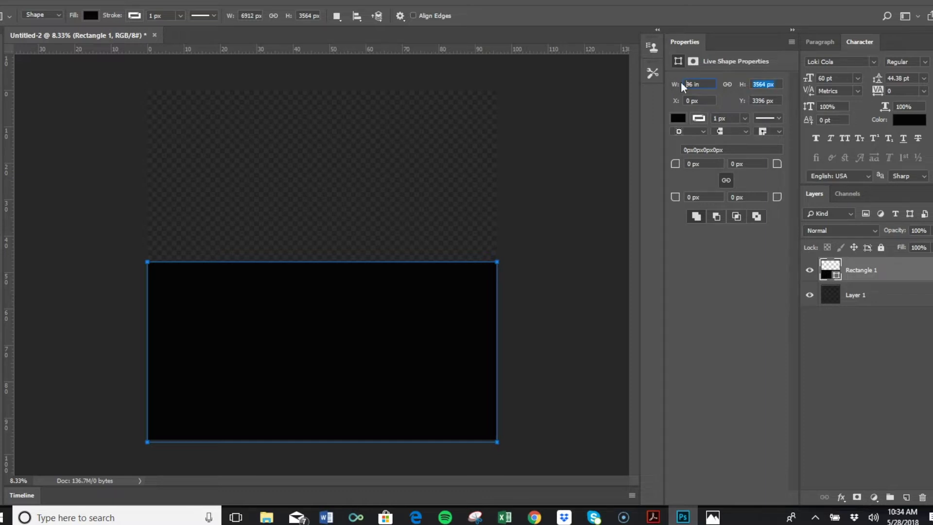
pyautogui.rightClick(771, 84)
pyautogui.click(780, 99)
pyautogui.click(737, 84)
pyautogui.write('5')
pyautogui.press('Return')
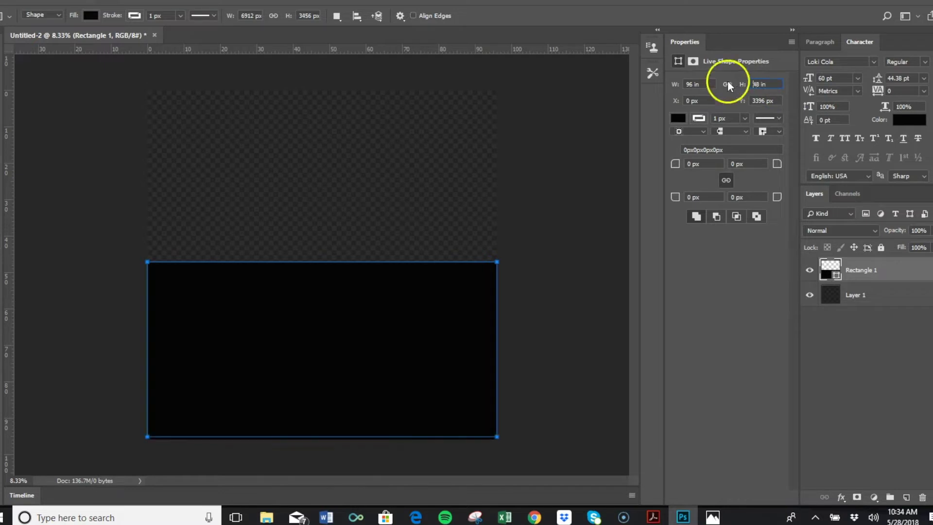
# Move the rectangle down so it sits flush with the bottom edge of the canvas.
pyautogui.click(2, 65)
pyautogui.moveTo(268, 288); pyautogui.dragTo(271, 291)
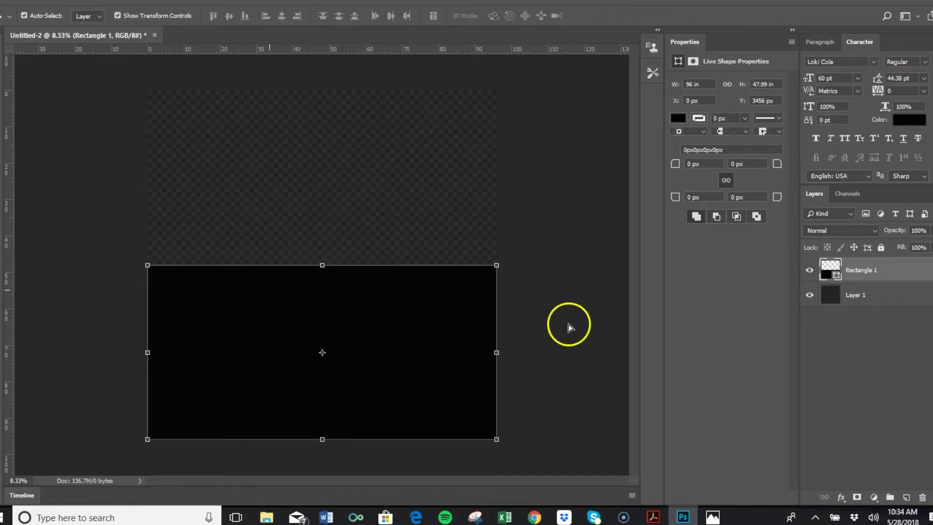
# Check the reference backdrop image, change the rectangle's fill to pure red, and deselect all layers.
pyautogui.click(710, 516)
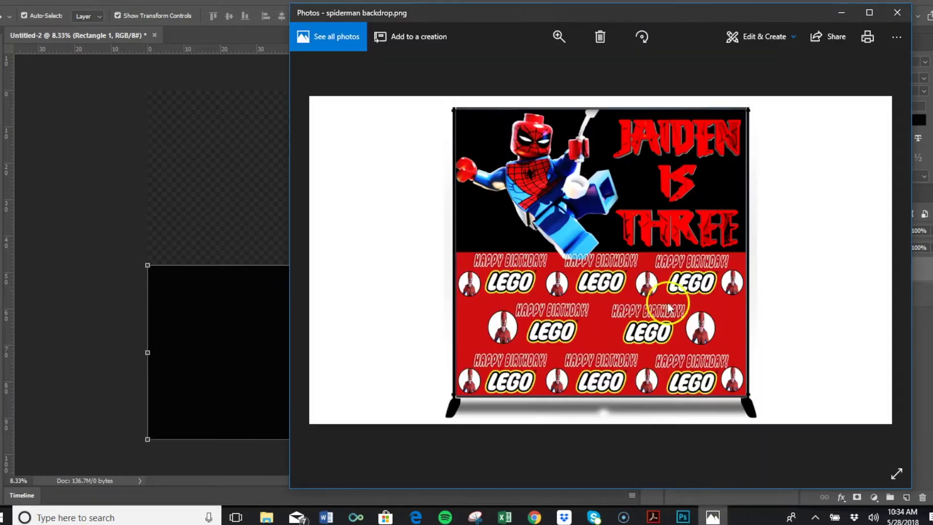
pyautogui.click(231, 318)
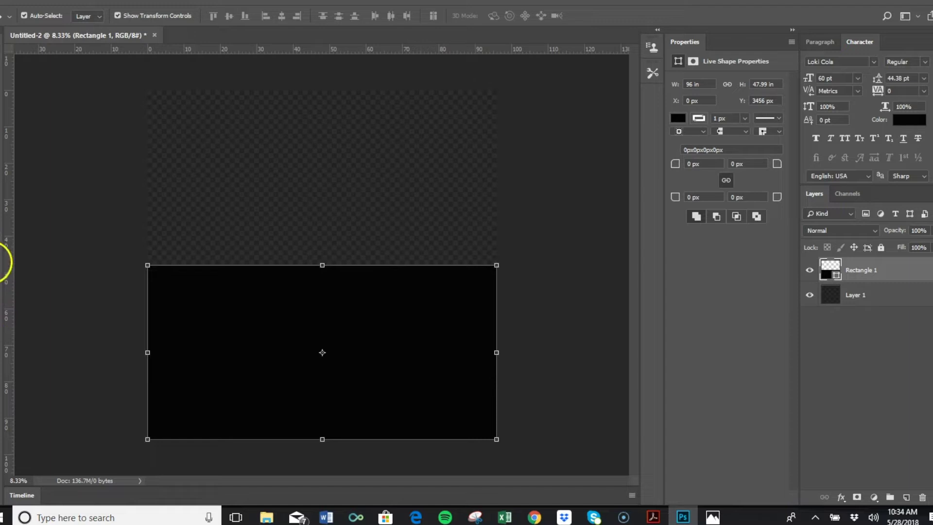
pyautogui.press('u')
pyautogui.press('u')
pyautogui.click(91, 15)
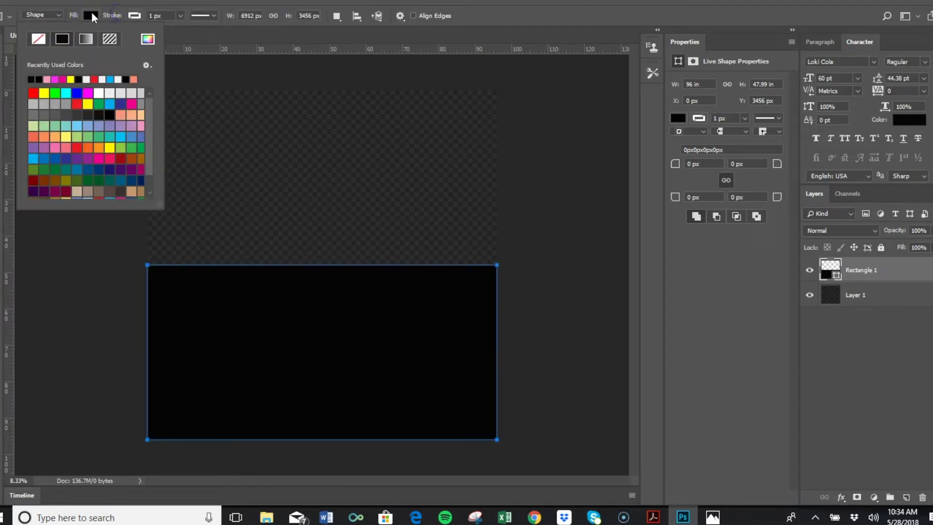
pyautogui.click(33, 92)
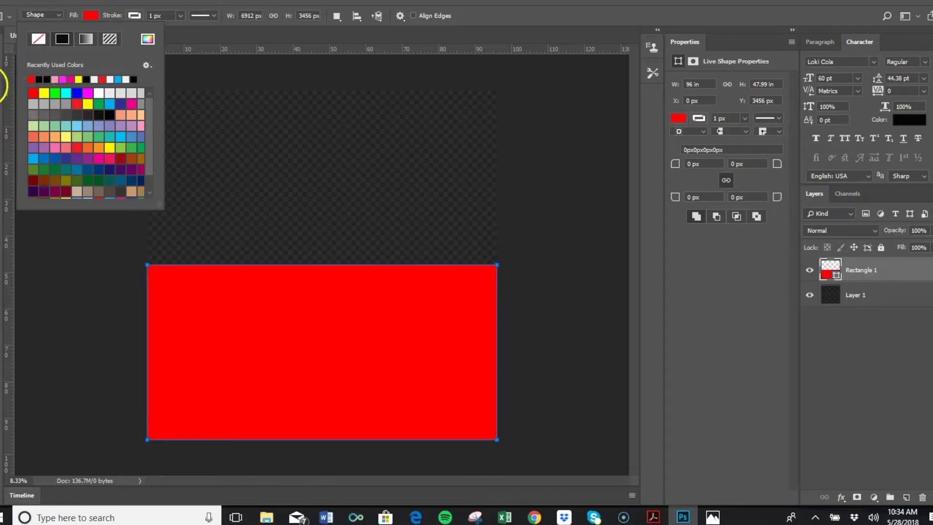
pyautogui.click(6, 46)
pyautogui.click(194, 184)
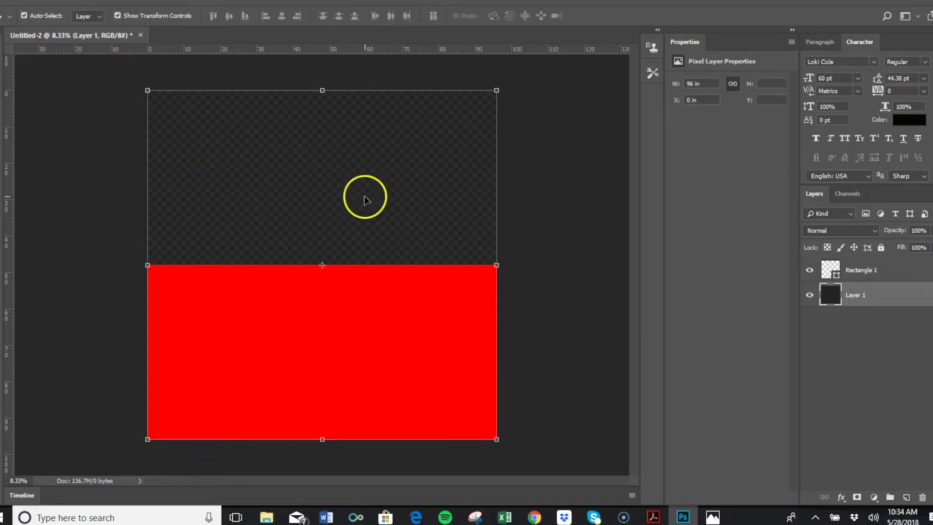
pyautogui.click(570, 241)
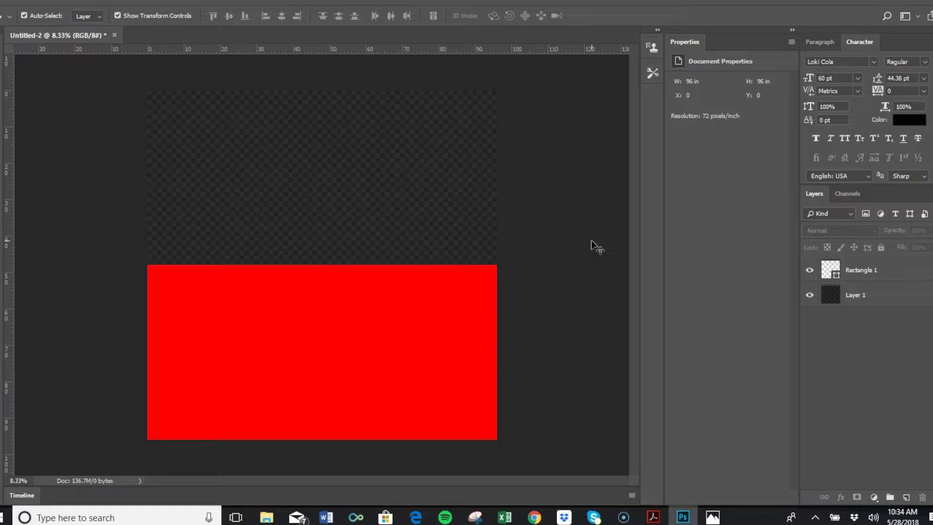
# Add a letter "H" text layer near the red rectangle's upper-left corner and scale it up to about 1000 pt.
pyautogui.click(581, 298)
pyautogui.click(467, 349)
pyautogui.press('t')
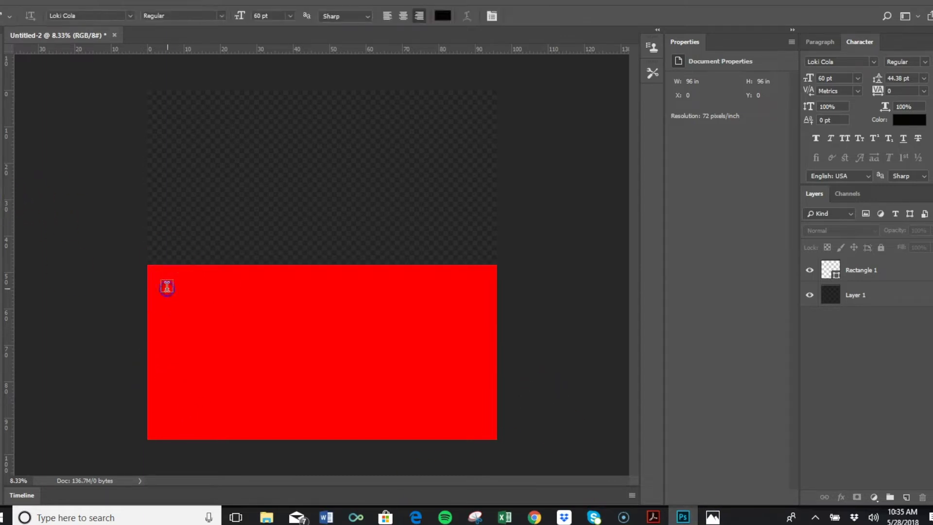
pyautogui.click(167, 285)
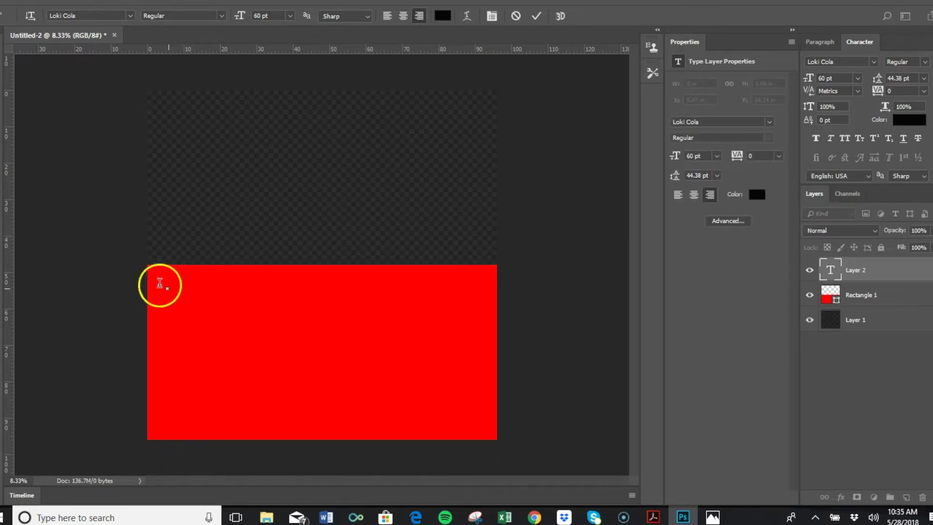
pyautogui.write('H')
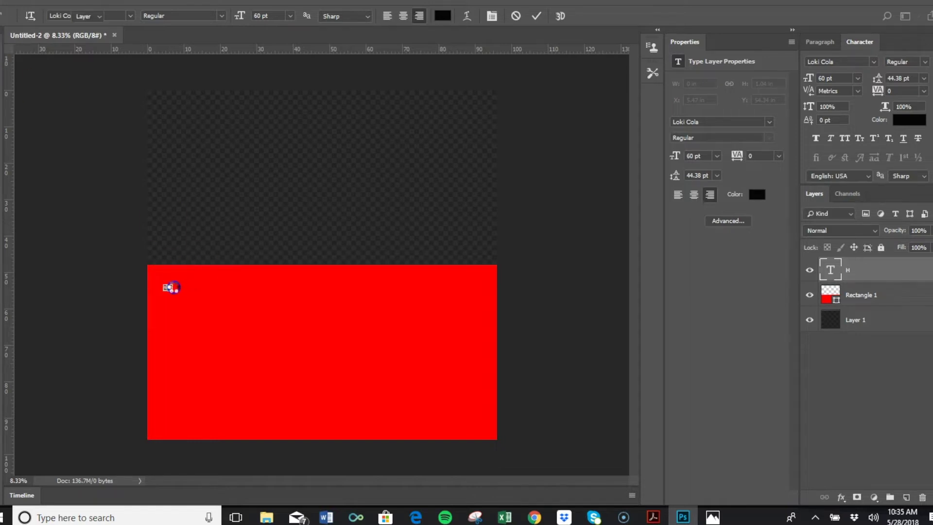
pyautogui.hotkey('ctrl', 'Return')
pyautogui.press('v')
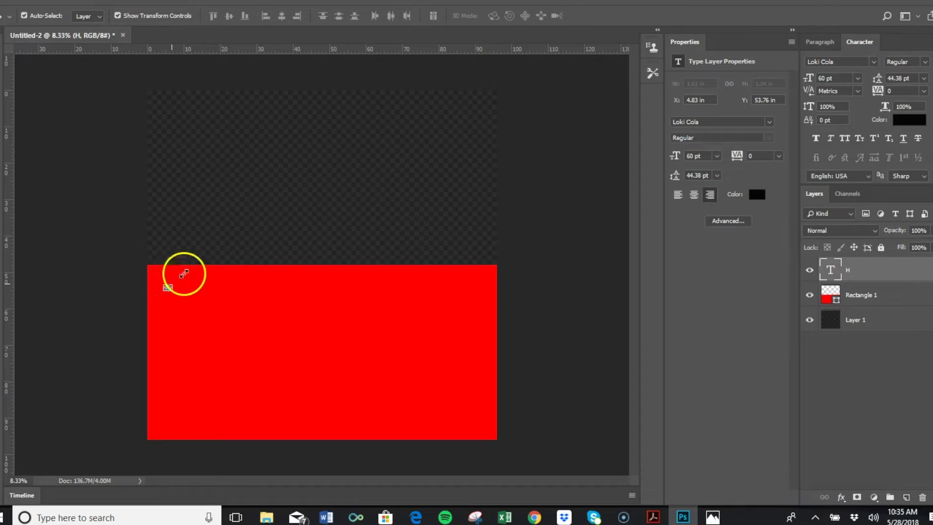
pyautogui.hotkey('ctrl', 't')
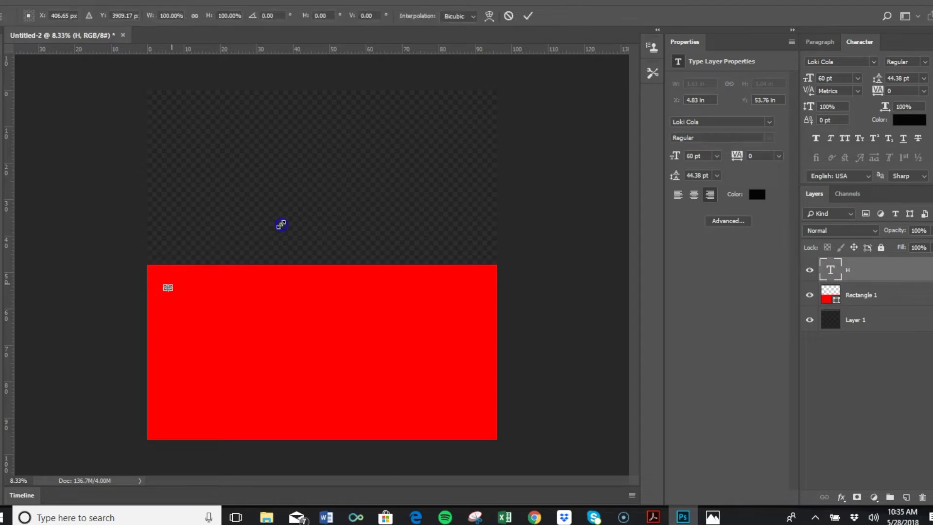
pyautogui.moveTo(281, 224); pyautogui.dragTo(281, 224)
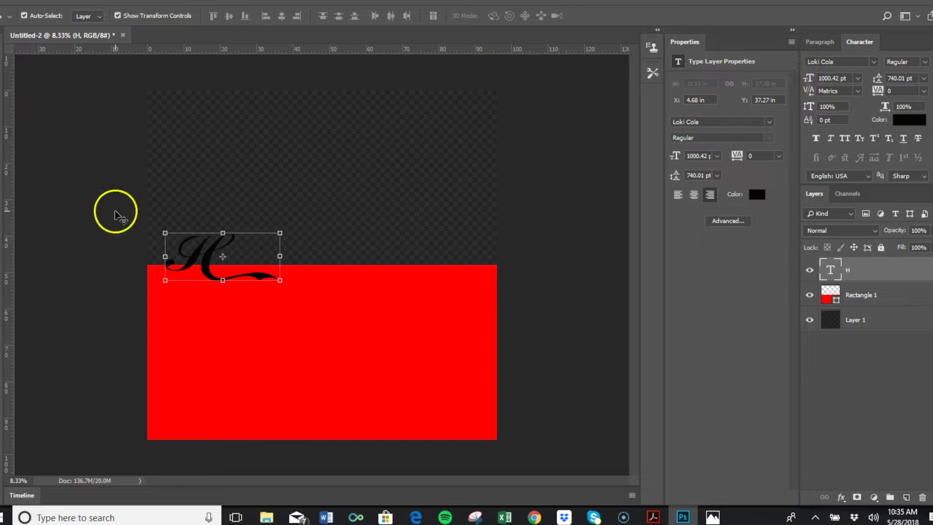
# Replace the letter with the text "HAPPY BIRTHDAY" and move it right, further onto the canvas.
pyautogui.doubleClick(221, 266)
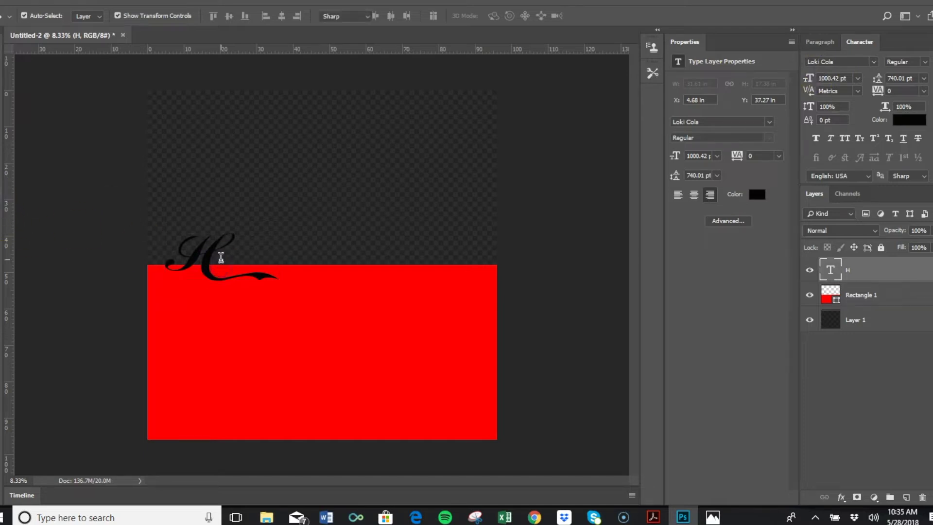
pyautogui.doubleClick(185, 262)
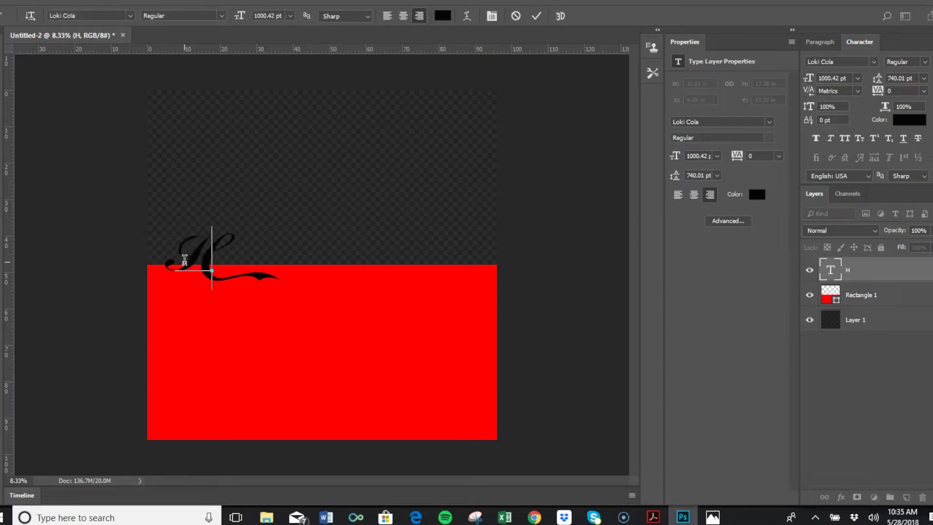
pyautogui.press('BackSpace')
pyautogui.write('Happy')
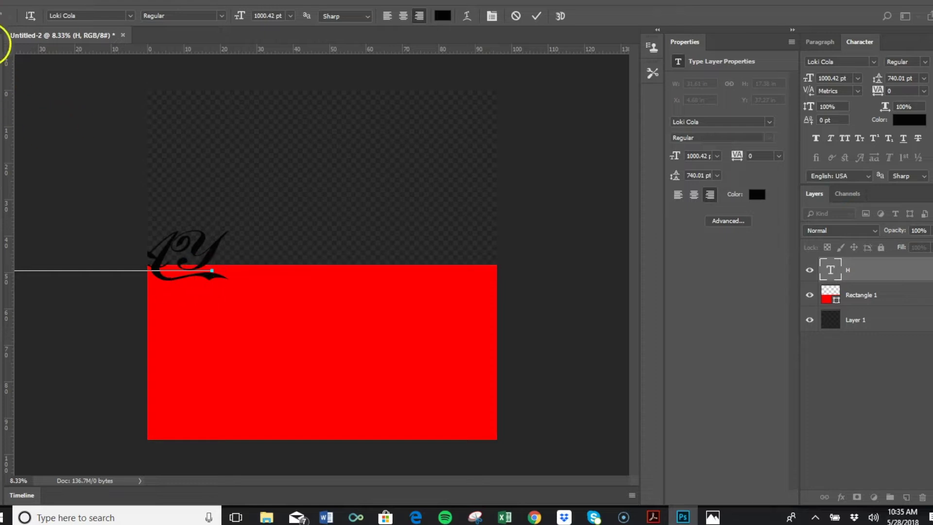
pyautogui.click(205, 269)
pyautogui.moveTo(196, 251); pyautogui.dragTo(481, 260)
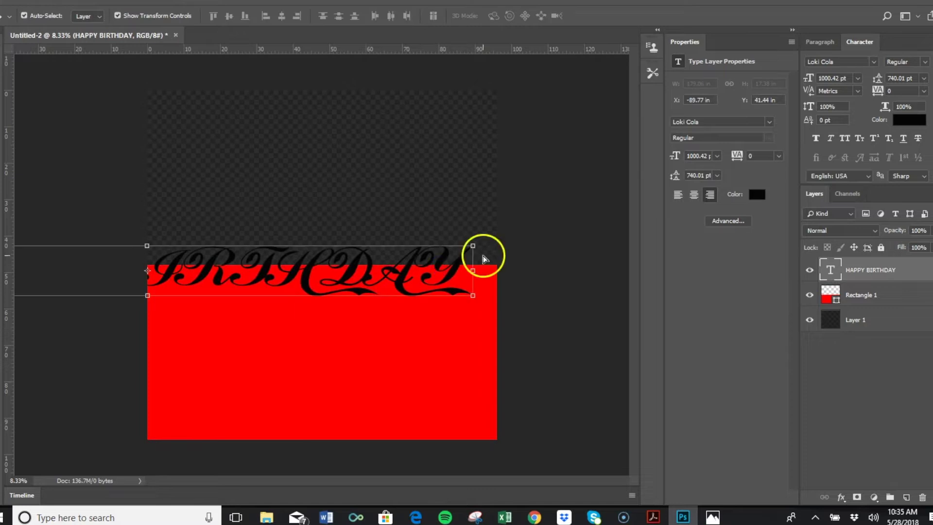
# Set the HAPPY BIRTHDAY text to 180 pt and scale it up to about 228 pt.
pyautogui.click(848, 78)
pyautogui.write('180')
pyautogui.press('Return')
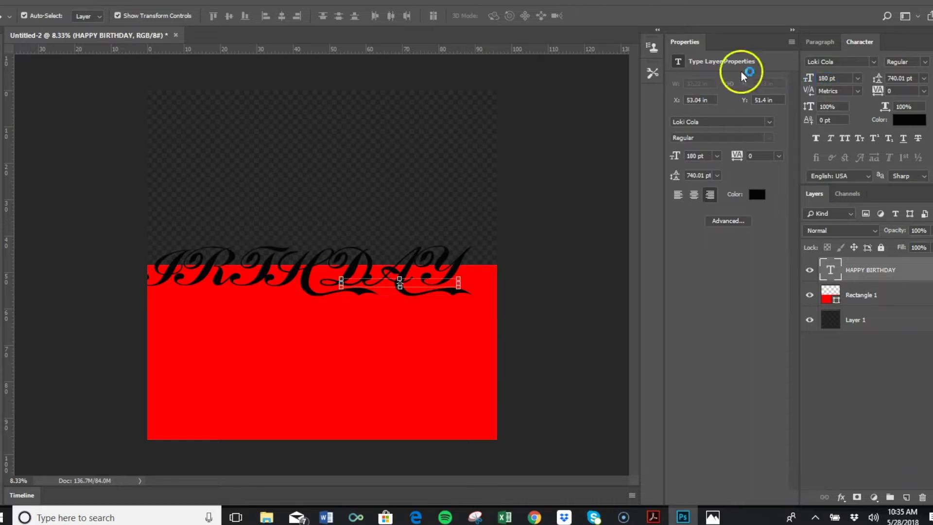
pyautogui.moveTo(338, 276); pyautogui.dragTo(385, 249)
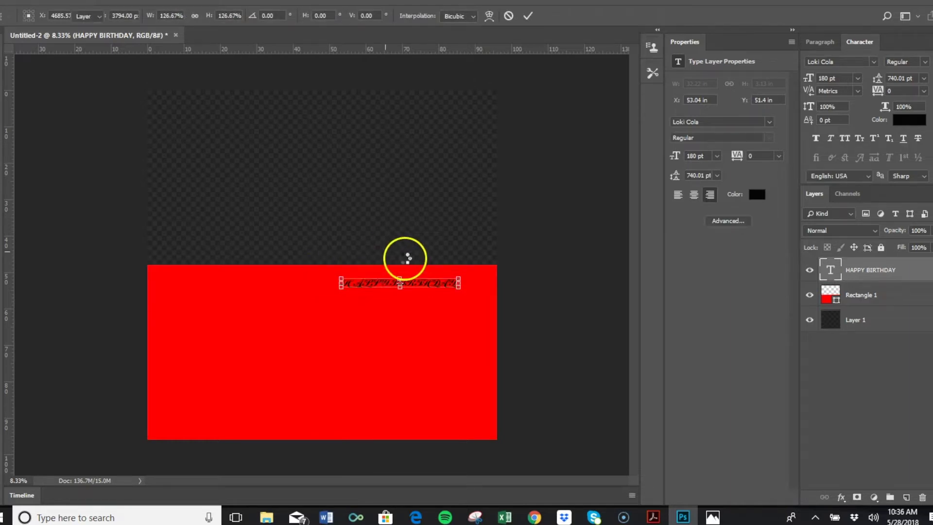
pyautogui.press('Return')
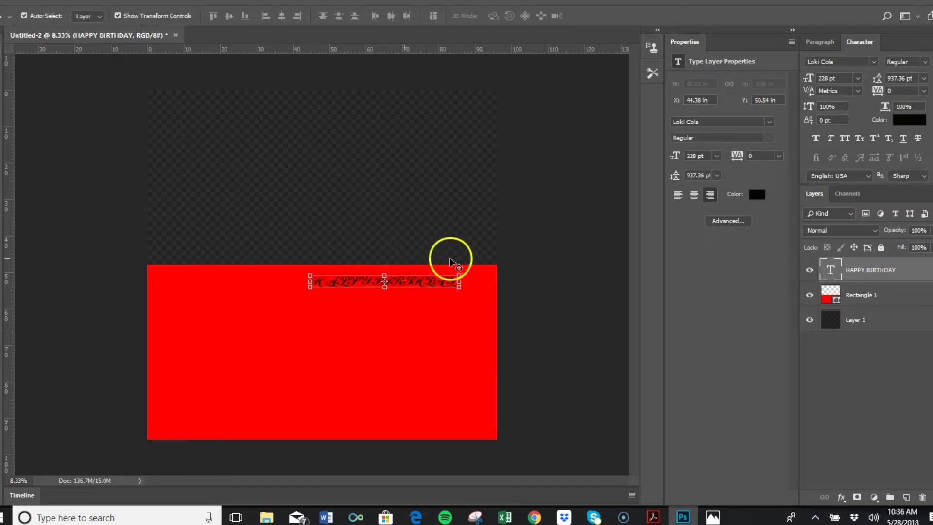
# Change the HAPPY BIRTHDAY text's font to Legothick.
pyautogui.click(870, 63)
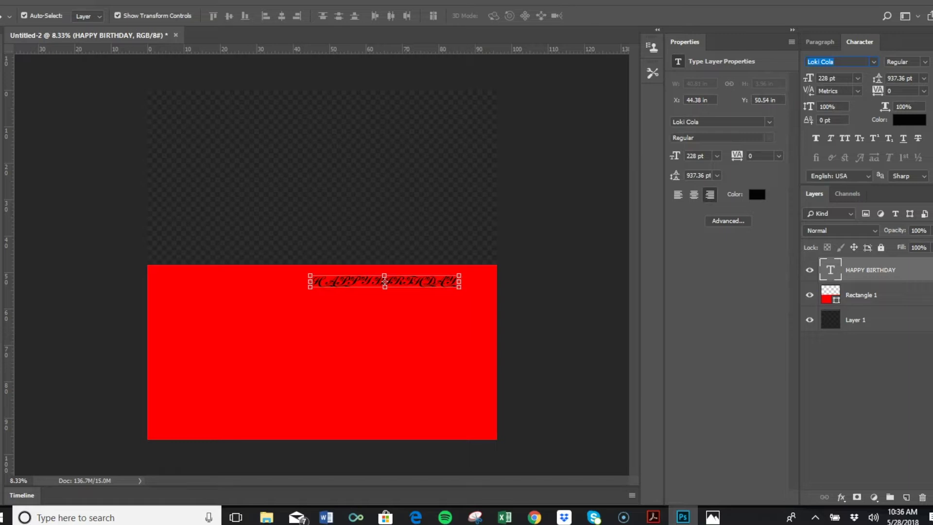
pyautogui.click(874, 62)
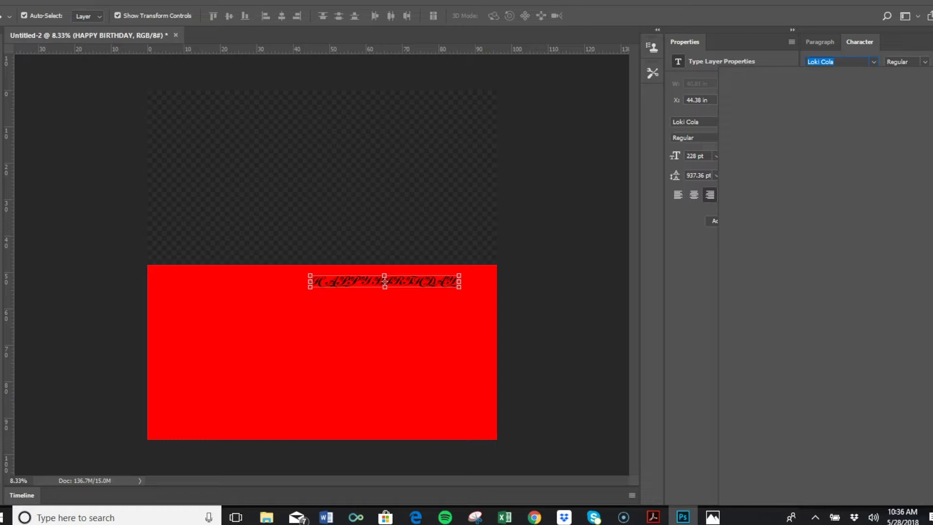
pyautogui.write('L')
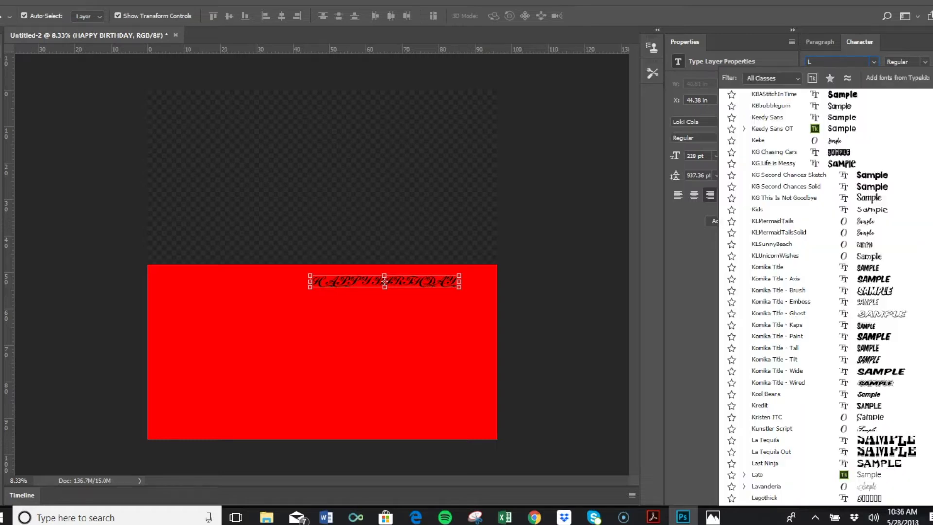
pyautogui.click(856, 59)
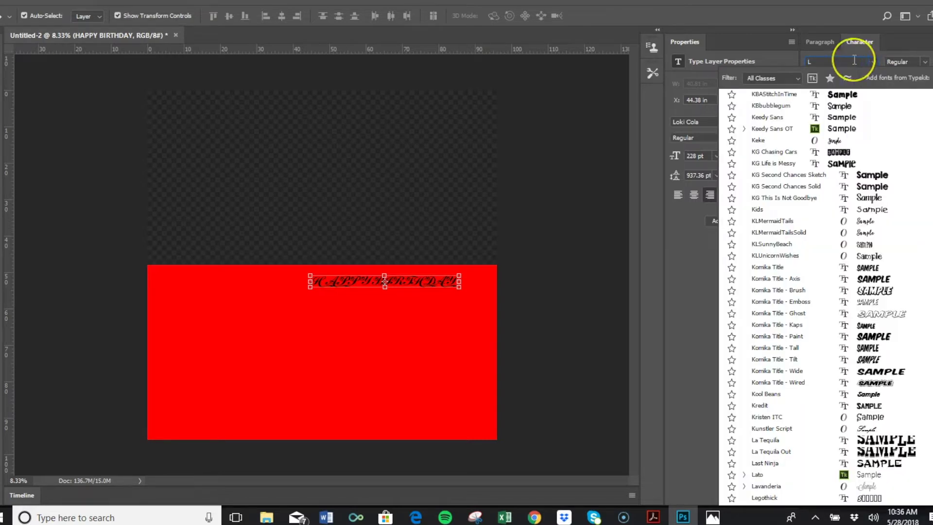
pyautogui.click(829, 60)
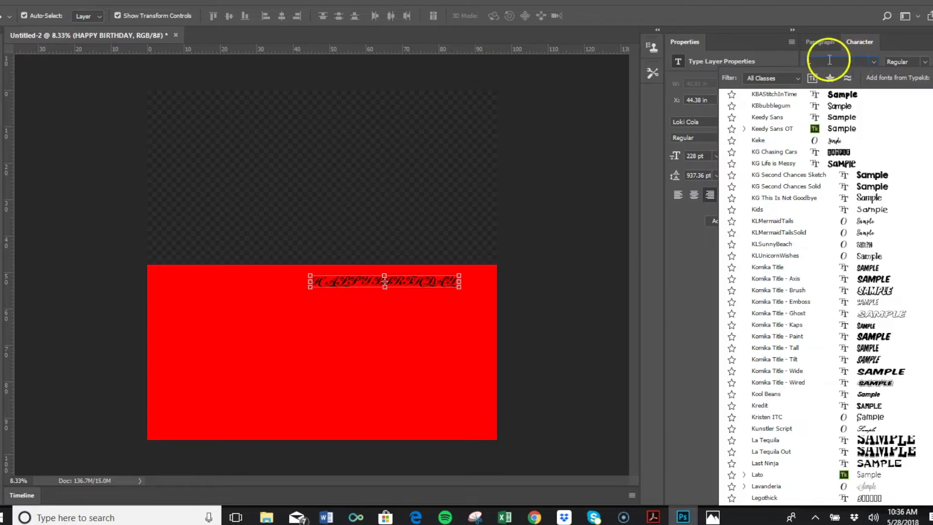
pyautogui.write('EGO')
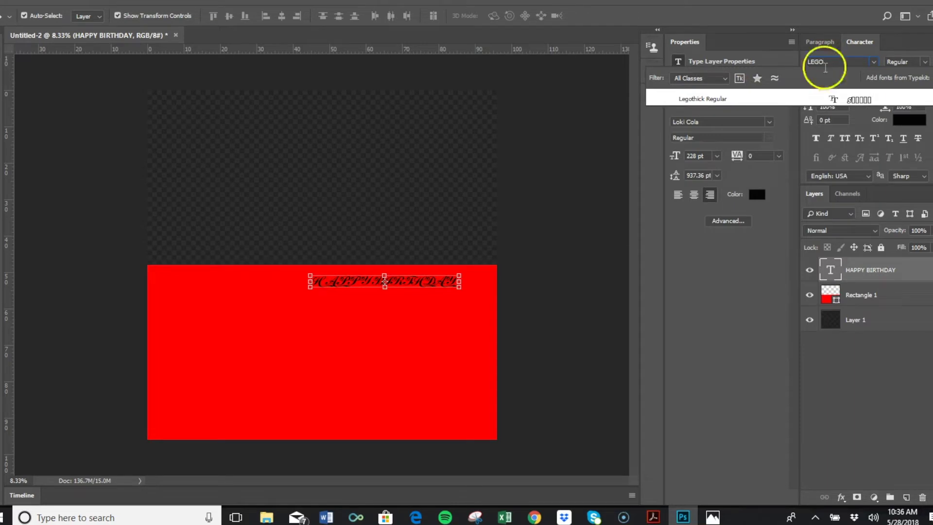
pyautogui.click(780, 98)
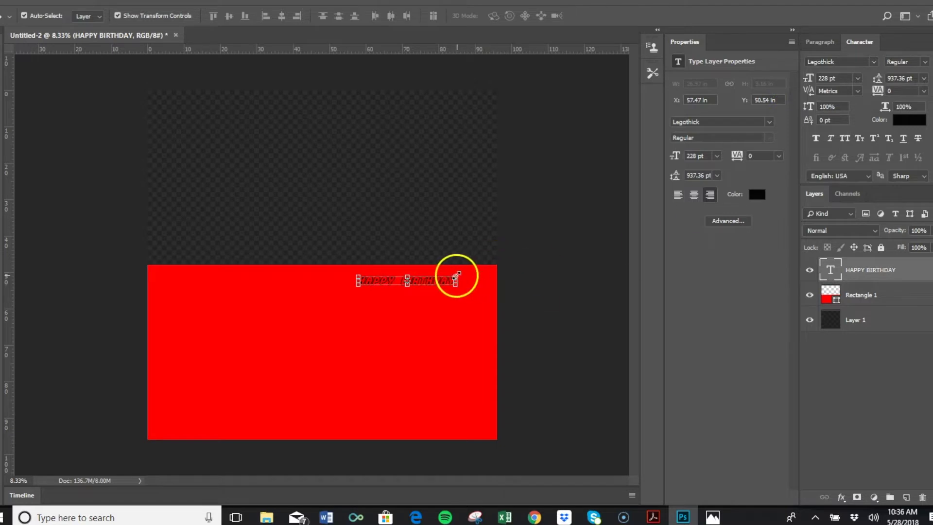
# Set the HAPPY BIRTHDAY text to 400 pt and move it to the upper-left corner of the red rectangle.
pyautogui.click(843, 79)
pyautogui.write('400')
pyautogui.press('Return')
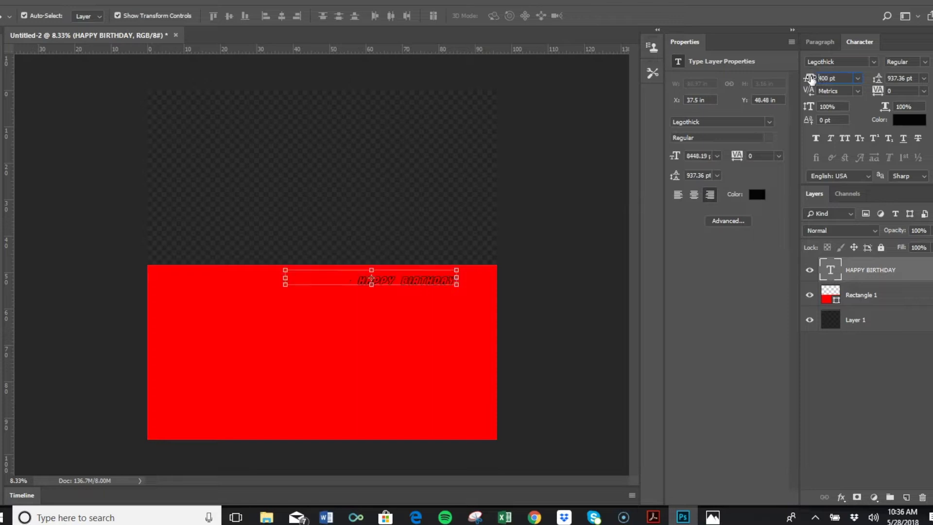
pyautogui.moveTo(377, 277); pyautogui.dragTo(244, 277)
# Check the reference image and change the HAPPY BIRTHDAY text color to pure white (FFF).
pyautogui.click(713, 506)
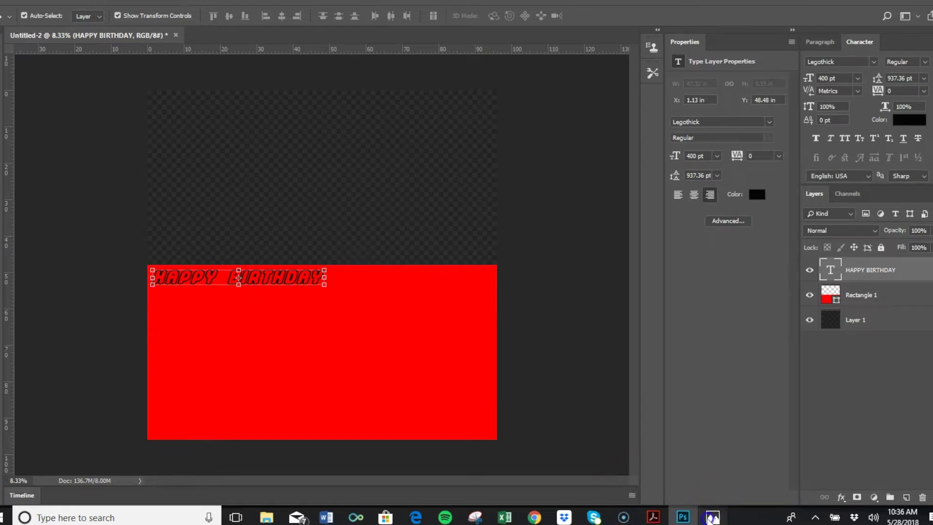
pyautogui.click(98, 354)
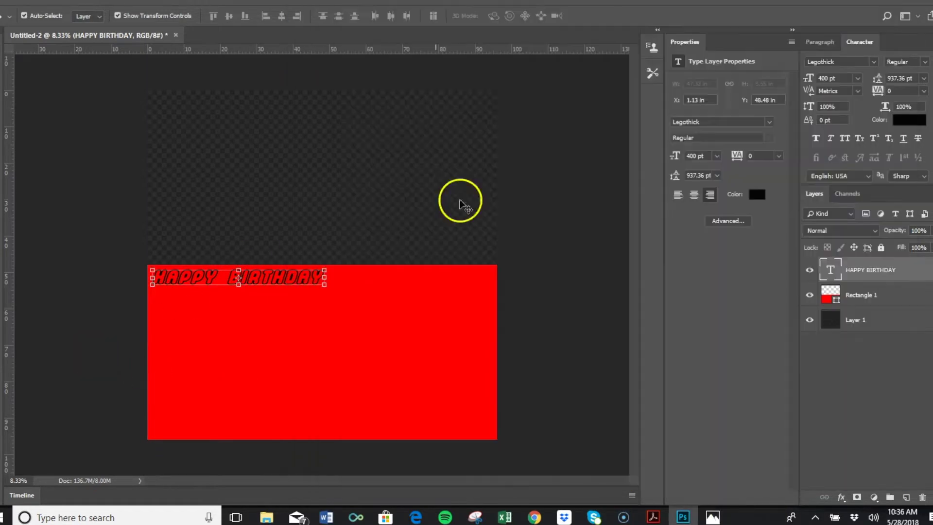
pyautogui.click(904, 120)
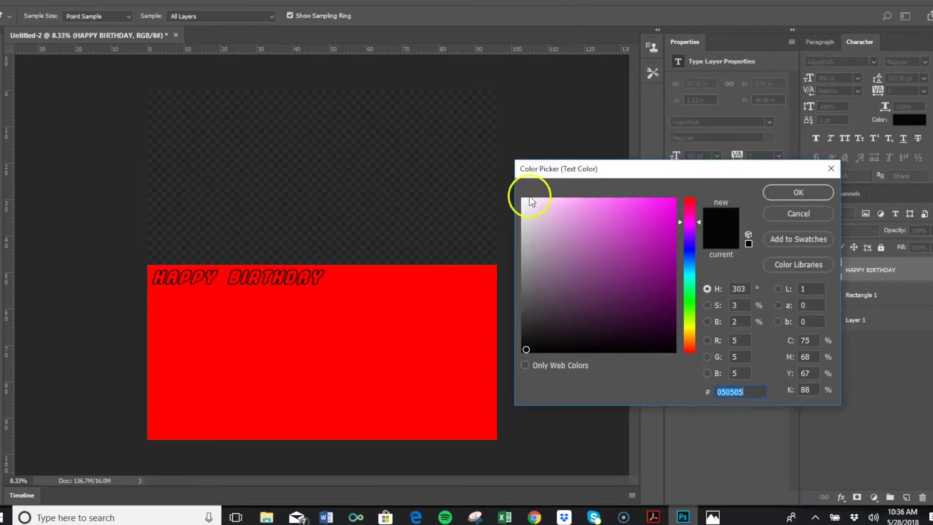
pyautogui.click(524, 199)
pyautogui.doubleClick(739, 391)
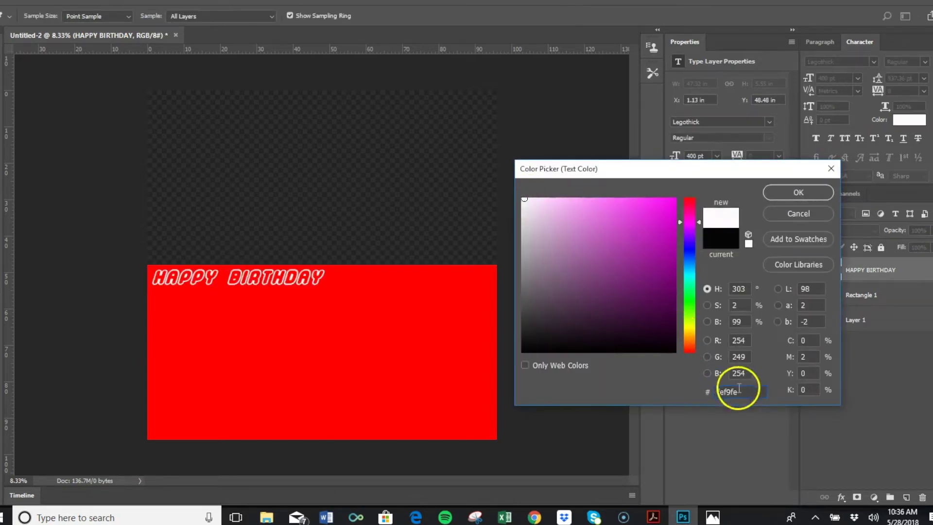
pyautogui.write('FFFF')
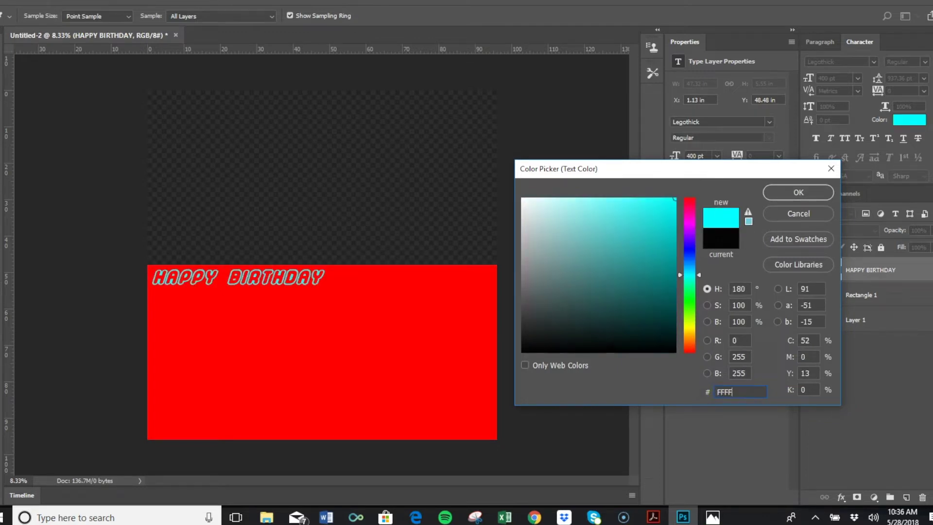
pyautogui.press('BackSpace')
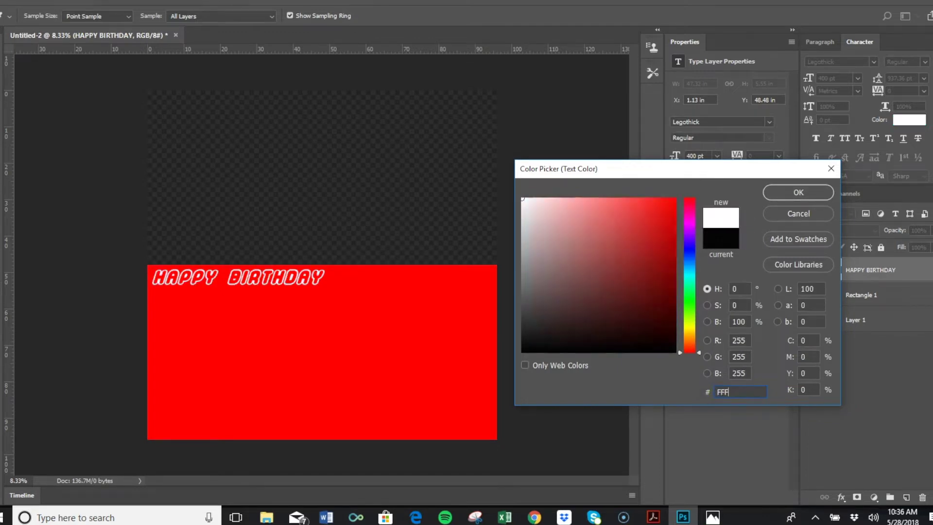
pyautogui.press('Return')
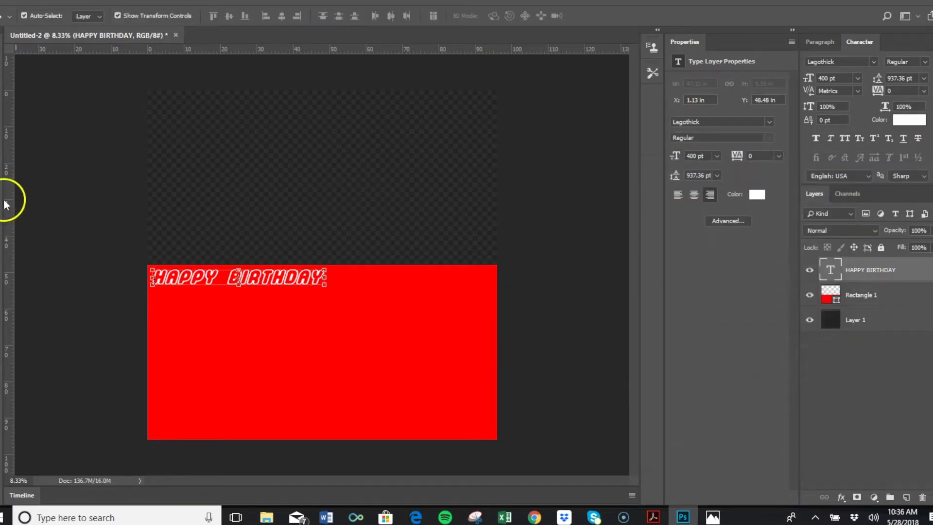
# Add an exclamation mark to the end of the HAPPY BIRTHDAY text.
pyautogui.doubleClick(324, 277)
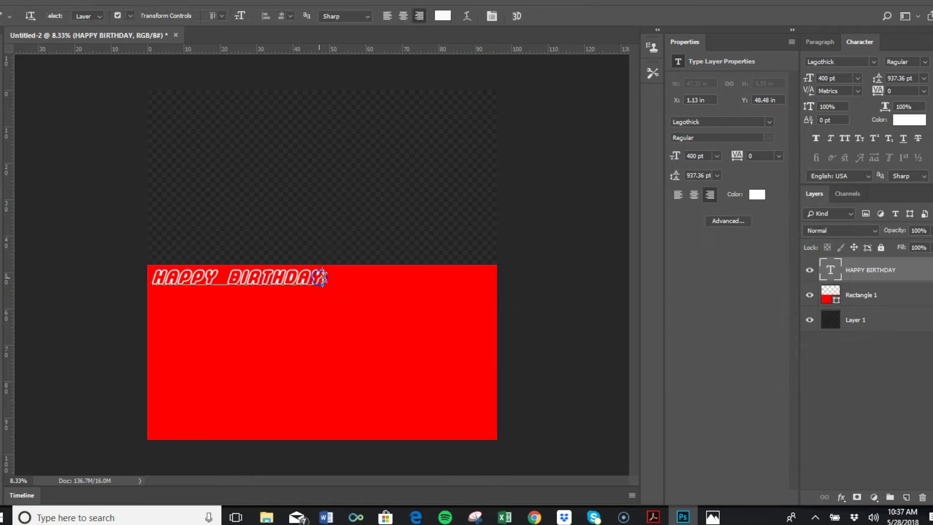
pyautogui.write('!')
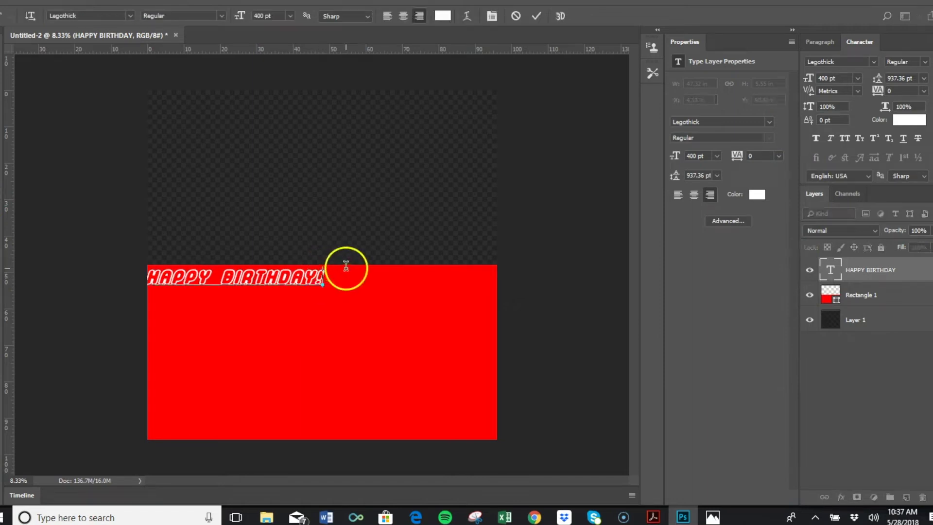
pyautogui.click(2, 52)
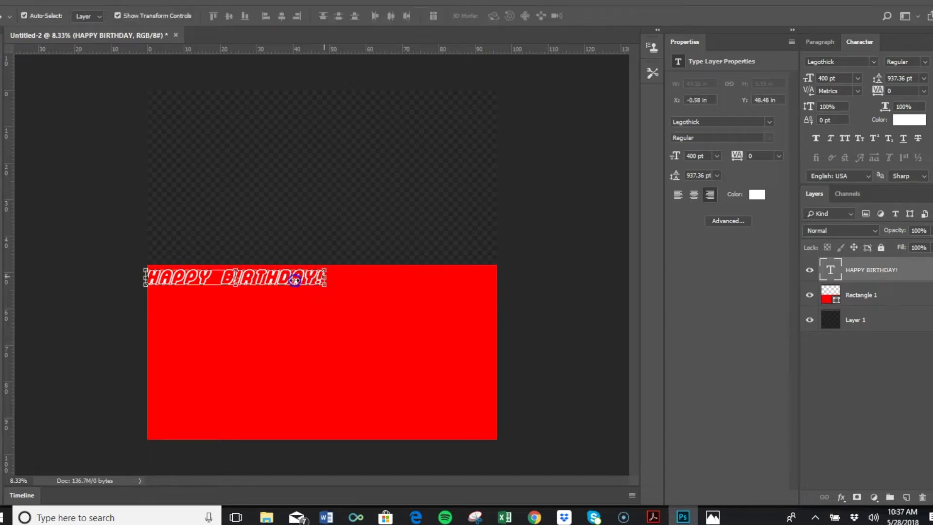
# Narrow the HAPPY BIRTHDAY! text to about 69% width and shift it slightly inward from the red rectangle's left edge.
pyautogui.hotkey('ctrl', 't')
pyautogui.moveTo(273, 281); pyautogui.dragTo(206, 289)
pyautogui.click(215, 279)
pyautogui.moveTo(214, 283); pyautogui.dragTo(227, 282)
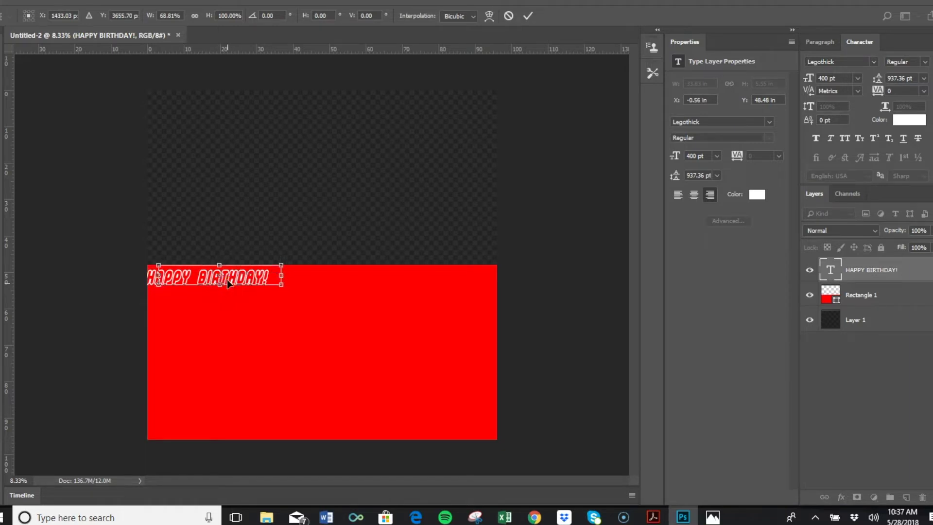
pyautogui.click(223, 278)
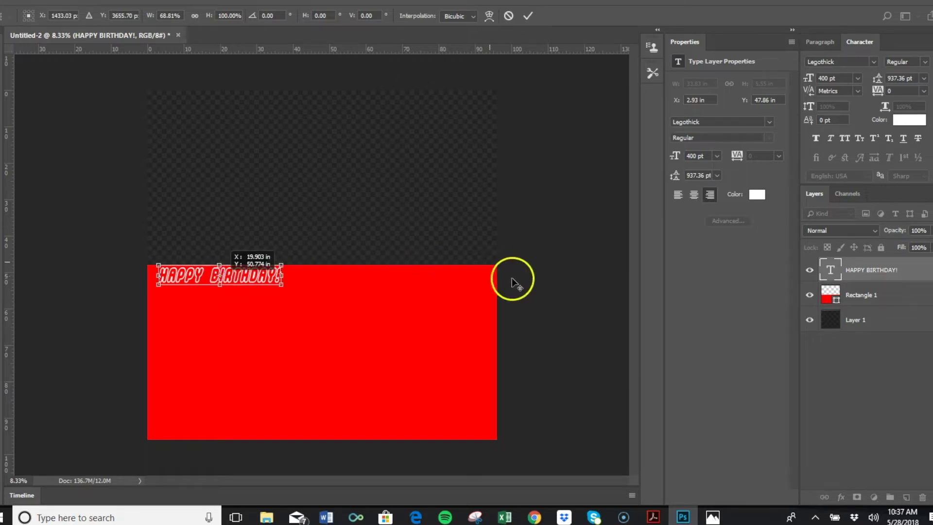
# Switch to Photos to compare the text layout with the reference backdrop image.
pyautogui.click(687, 523)
pyautogui.moveTo(711, 515)
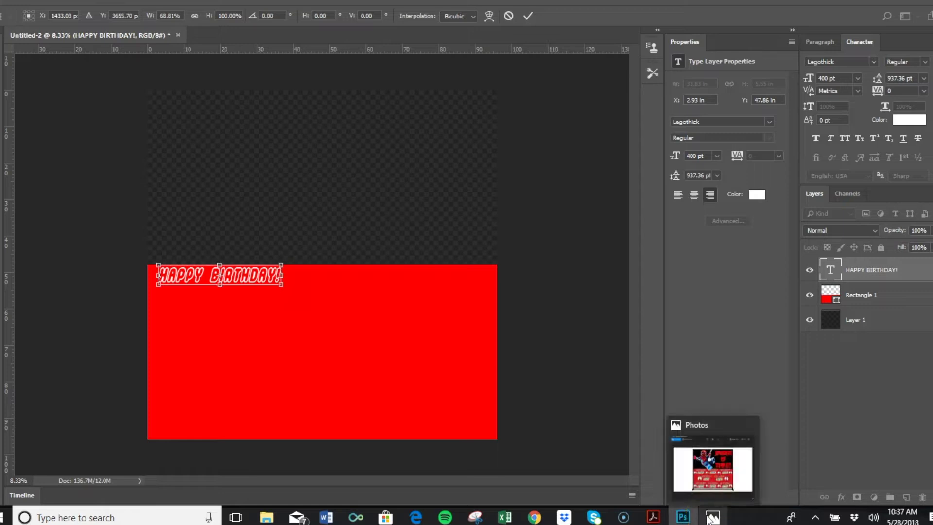
pyautogui.click(719, 462)
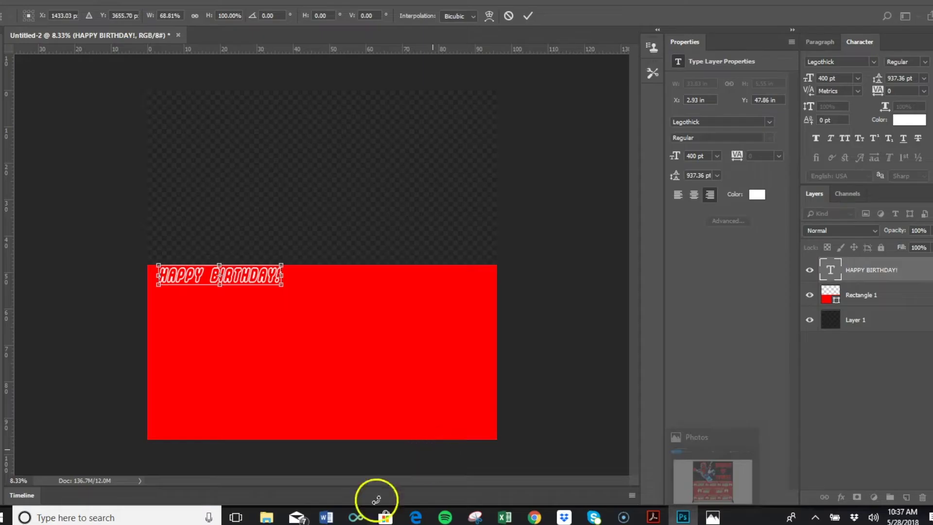
# Look through the MSU pictures folder in File Explorer for the red LEGO logo image, and return to Photoshop.
pyautogui.click(258, 262)
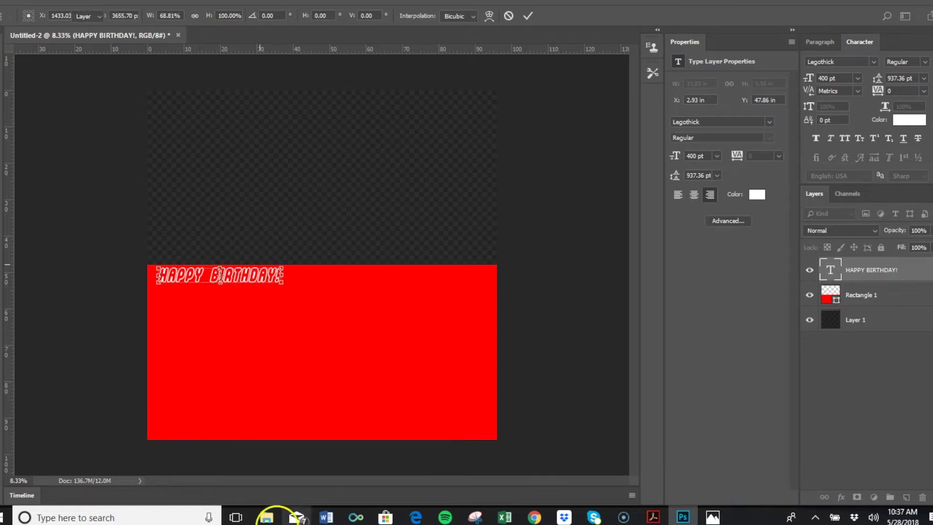
pyautogui.click(267, 516)
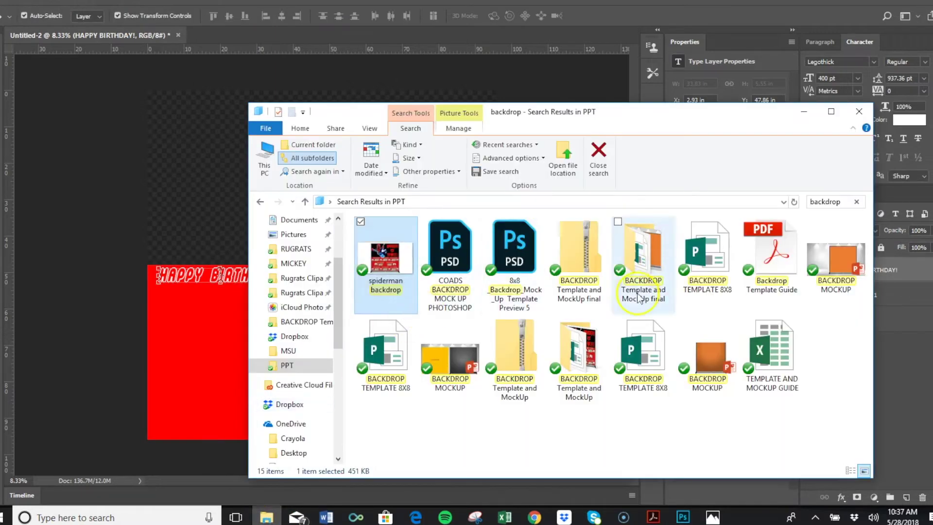
pyautogui.click(294, 351)
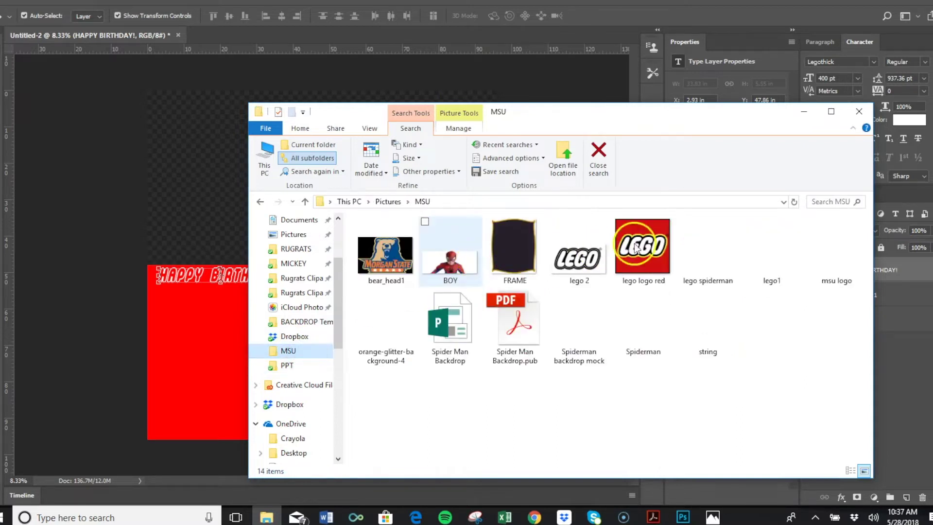
pyautogui.click(653, 251)
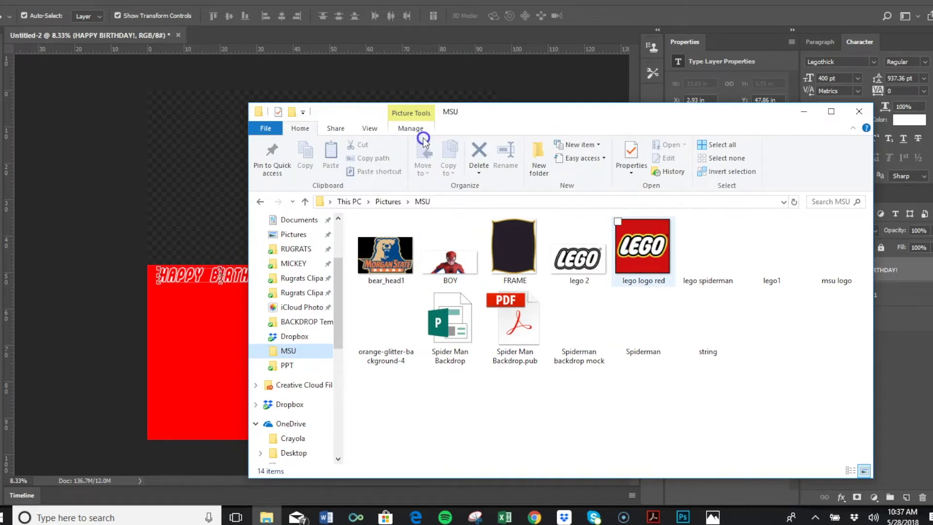
pyautogui.click(115, 182)
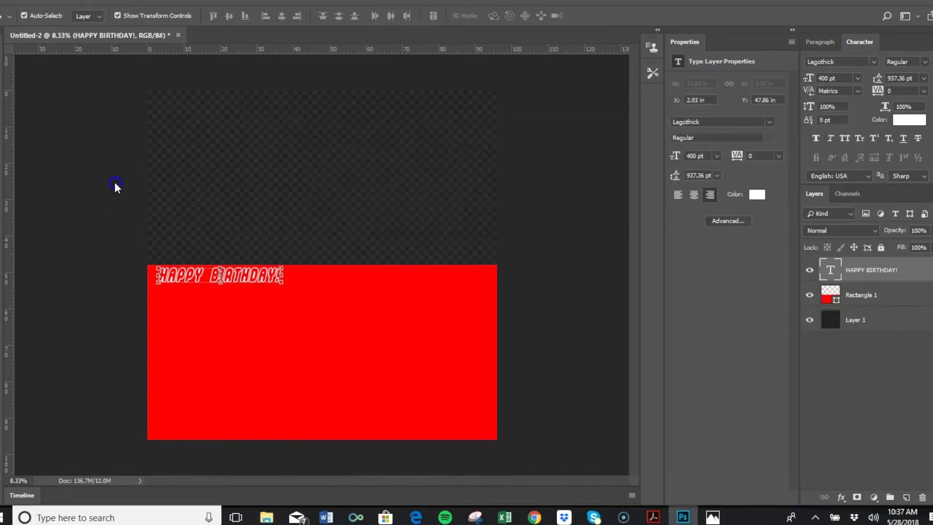
pyautogui.click(12, 5)
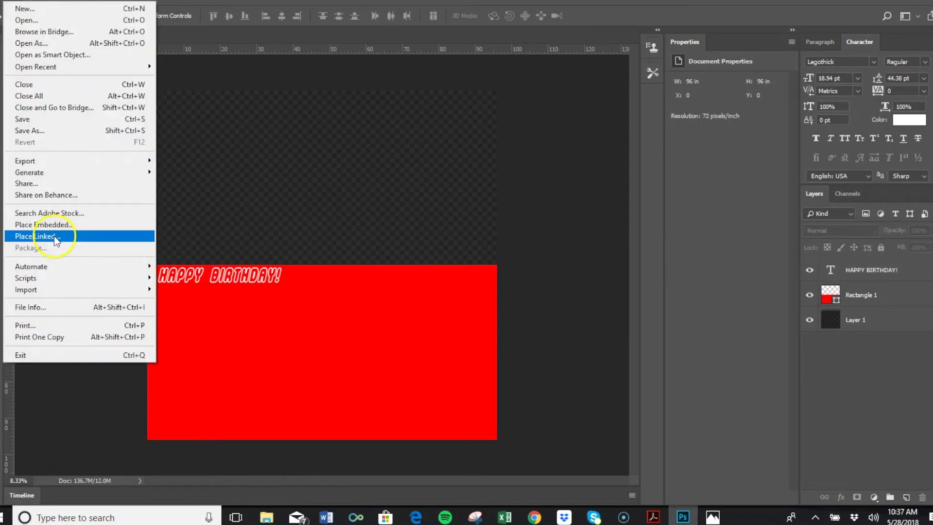
pyautogui.click(49, 224)
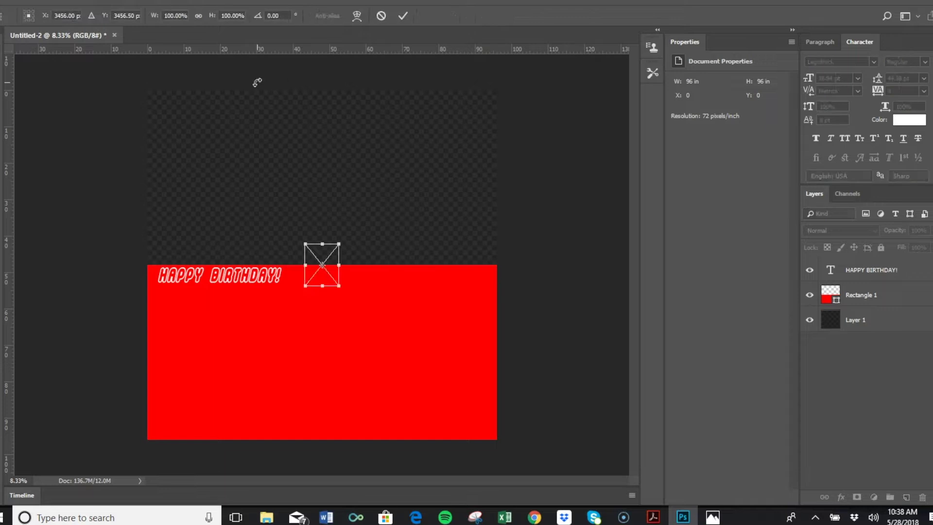
pyautogui.press('Escape')
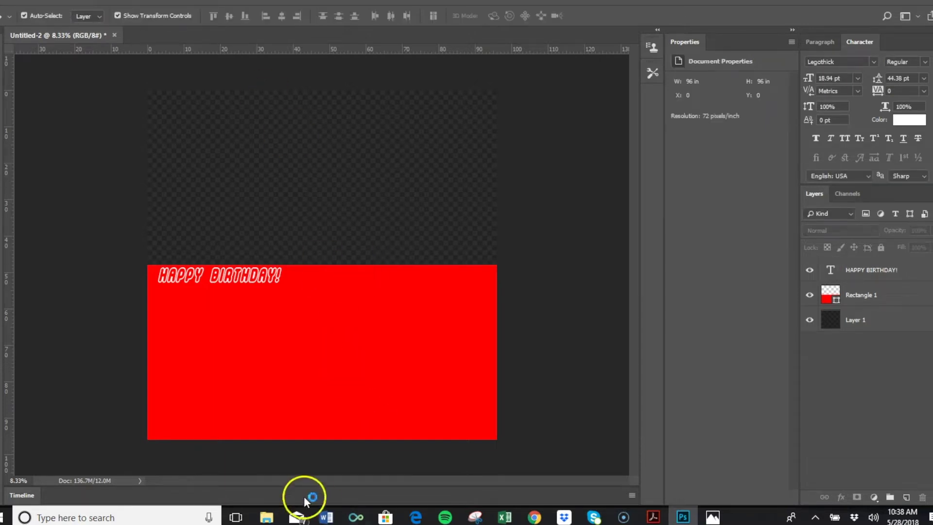
# Check the lego logo red file in the MSU folder and place it as an embedded image in the backdrop document.
pyautogui.click(271, 511)
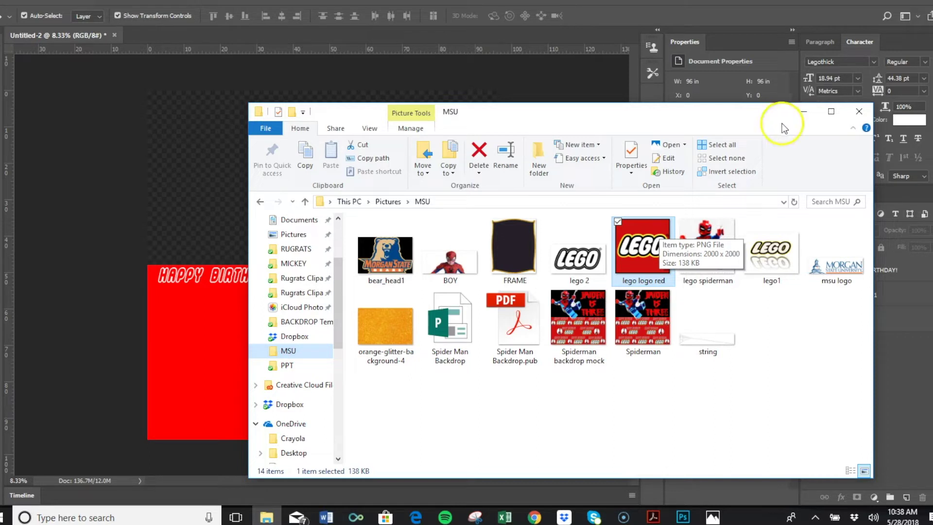
pyautogui.click(93, 354)
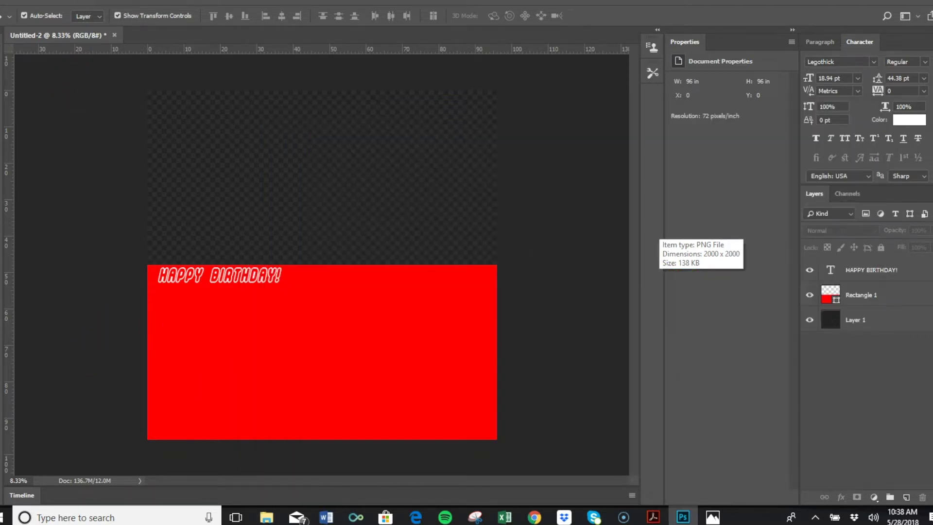
pyautogui.click(38, 3)
pyautogui.click(36, 3)
pyautogui.click(12, 3)
pyautogui.click(51, 221)
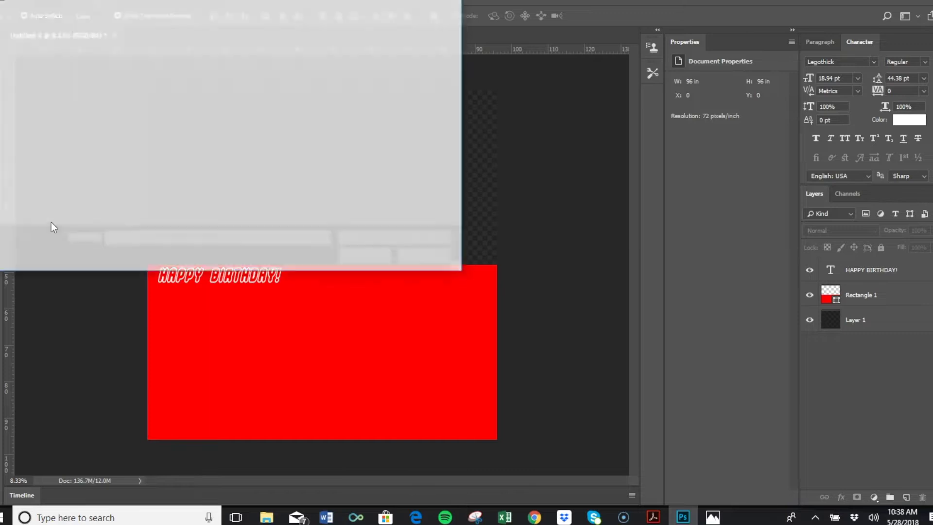
pyautogui.click(437, 110)
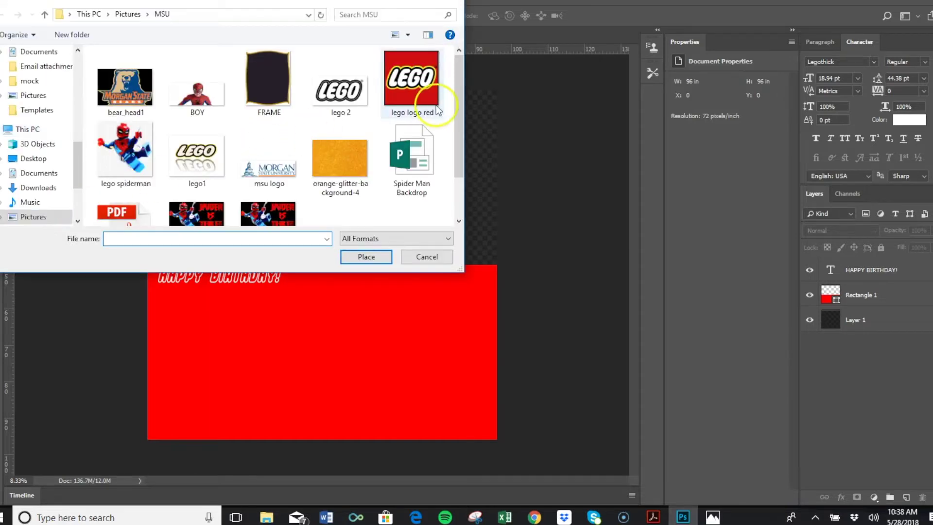
pyautogui.click(420, 94)
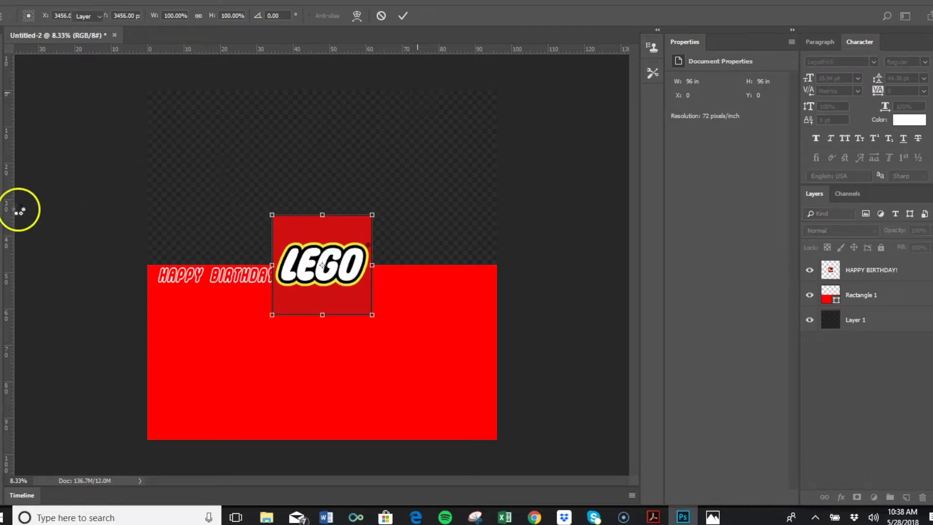
pyautogui.press('Return')
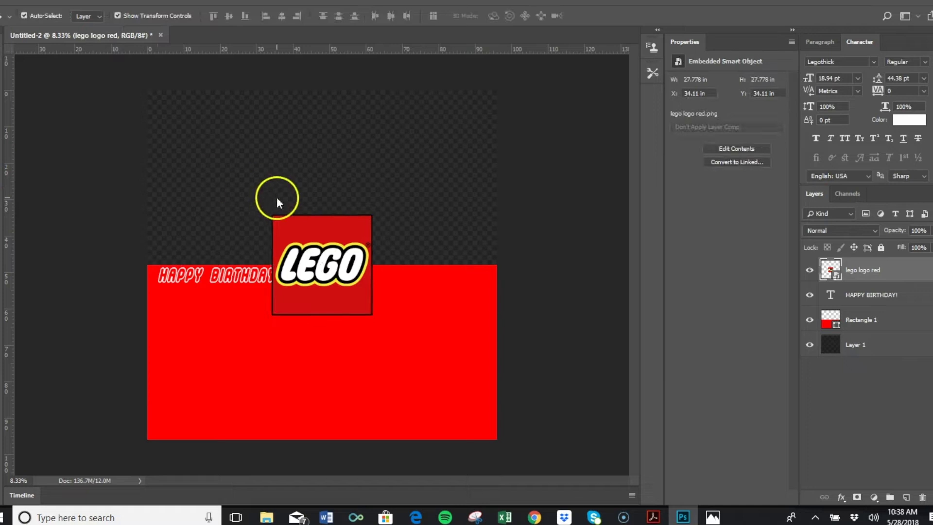
# Rasterize the placed LEGO logo and erase its red background and thin black border with the Magic Eraser.
pyautogui.press('w')
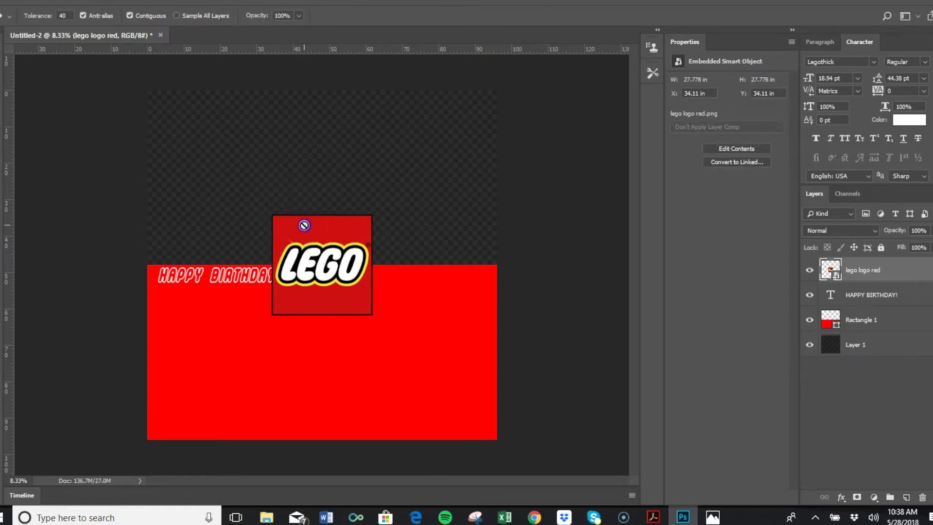
pyautogui.click(304, 226)
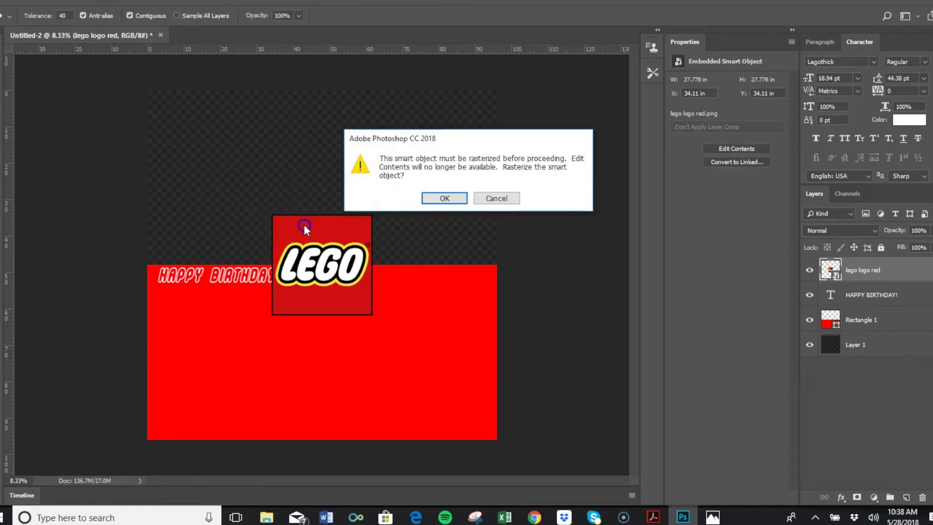
pyautogui.click(445, 198)
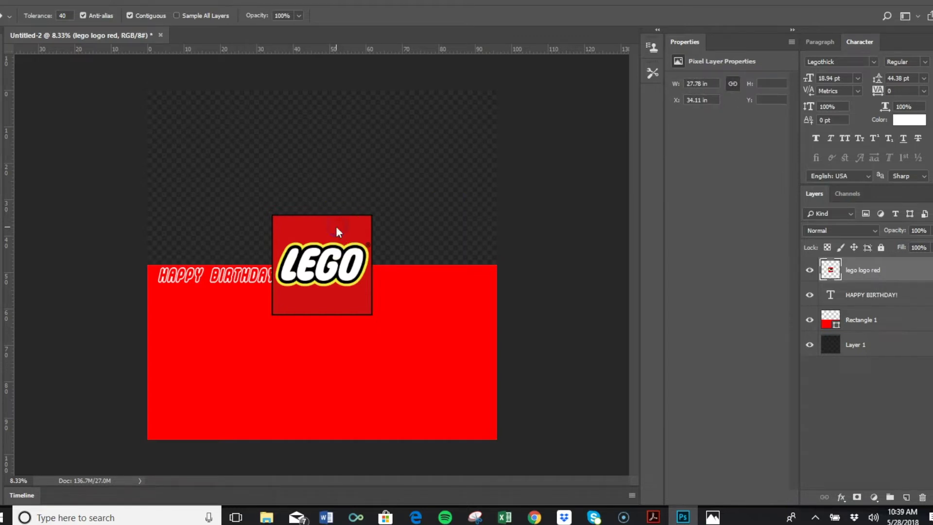
pyautogui.click(337, 229)
pyautogui.press('Delete')
pyautogui.click(345, 292)
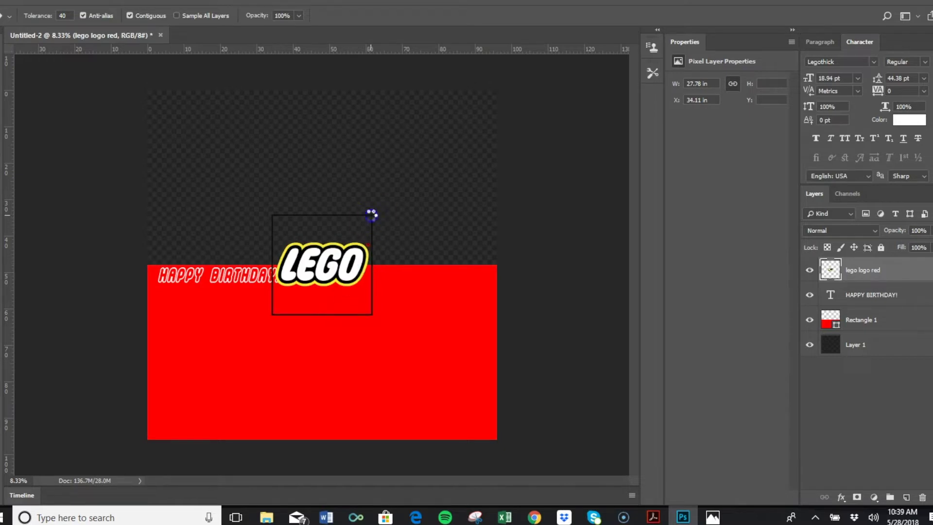
# Move the LEGO logo directly beneath the HAPPY BIRTHDAY! text, about 4.49 in from the canvas's left edge.
pyautogui.click(76, 102)
pyautogui.click(323, 251)
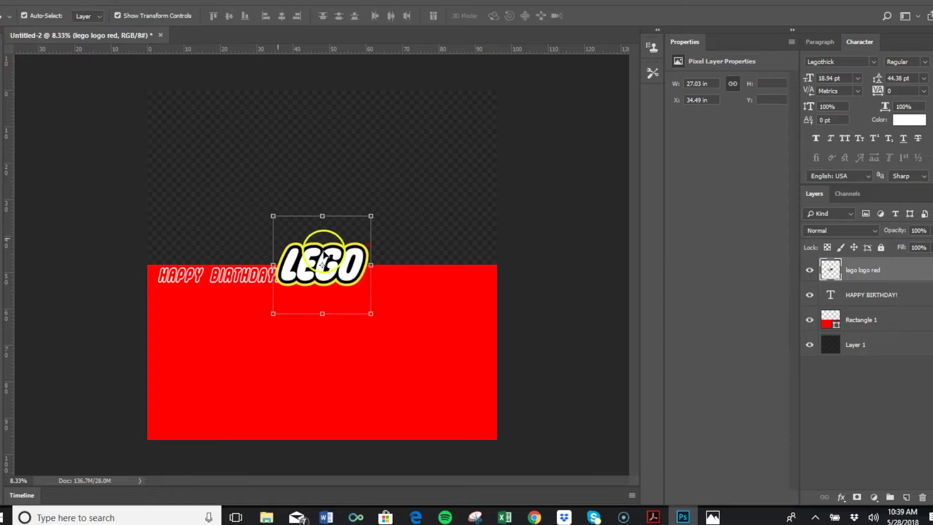
pyautogui.moveTo(333, 275); pyautogui.dragTo(232, 309)
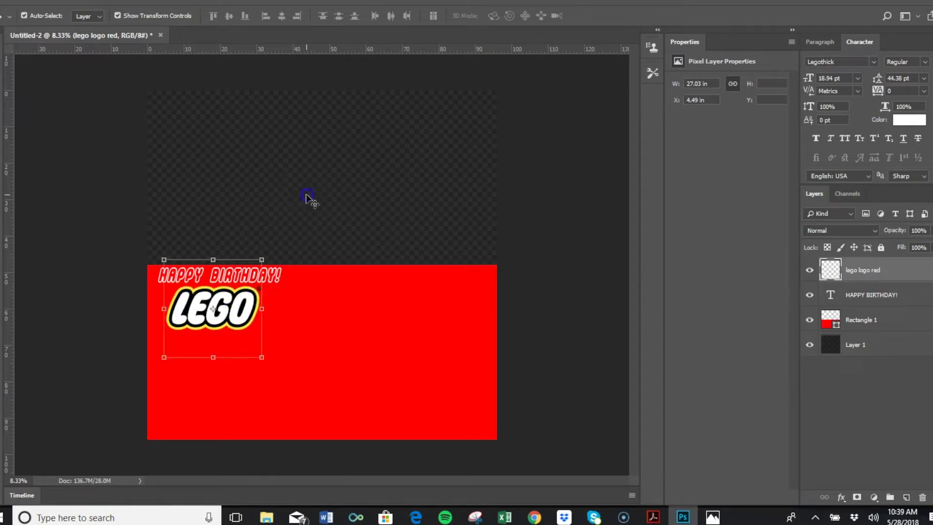
pyautogui.click(306, 198)
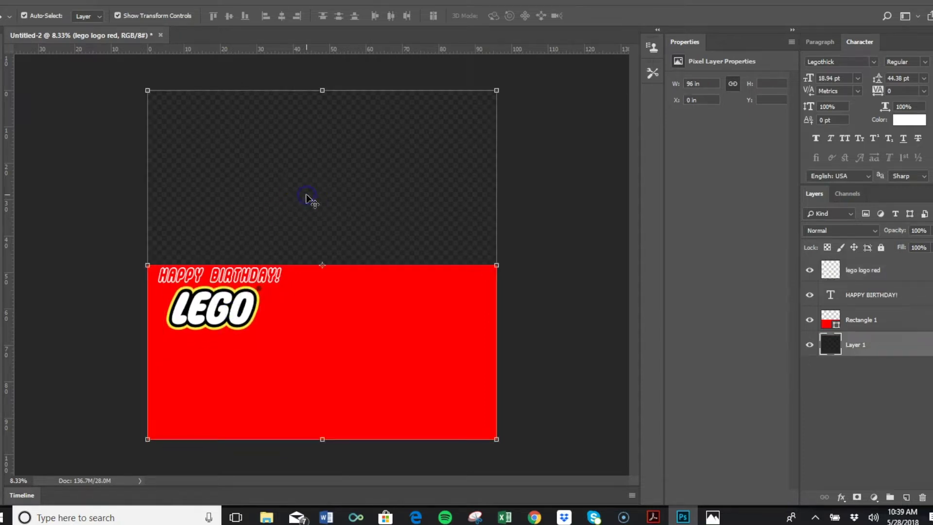
# Link the HAPPY BIRTHDAY! text and LEGO logo layers and group them under the name "step 1".
pyautogui.click(222, 274)
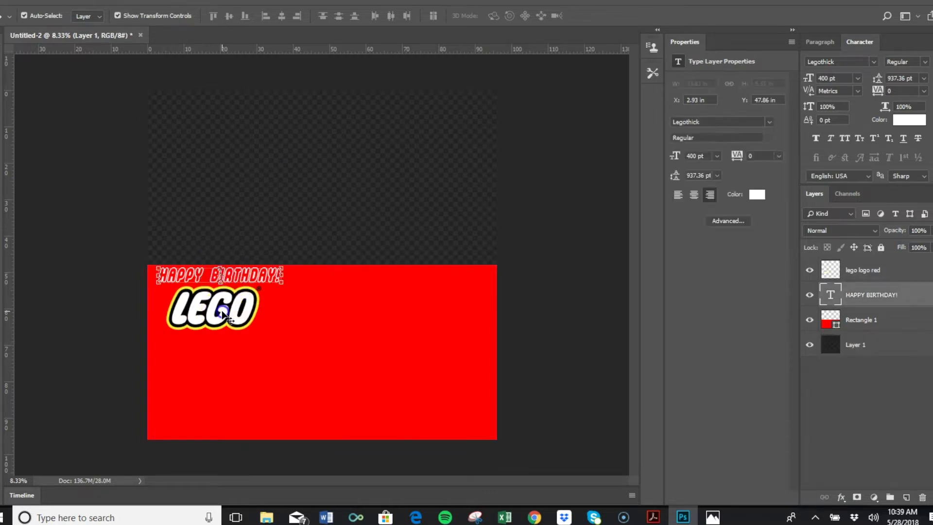
pyautogui.keyDown('shift'); pyautogui.click(850, 297); pyautogui.keyUp('shift')
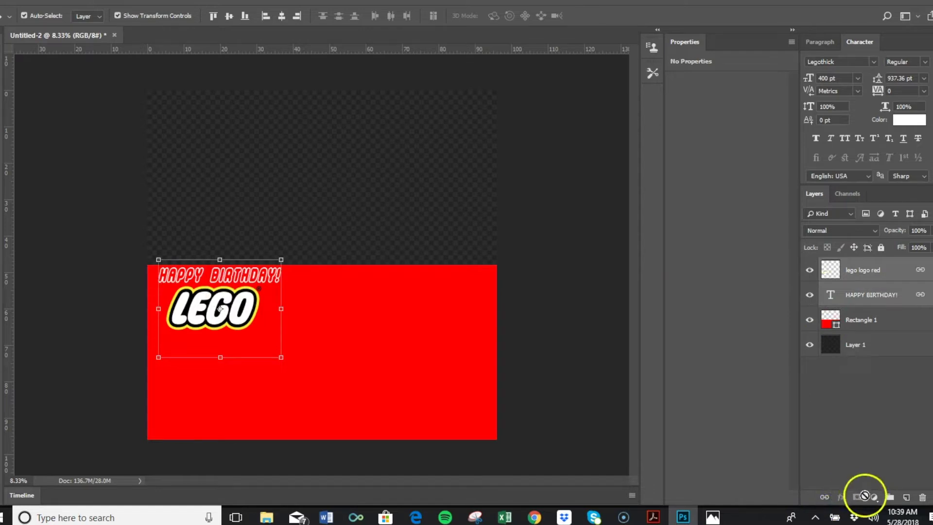
pyautogui.click(890, 497)
pyautogui.doubleClick(854, 267)
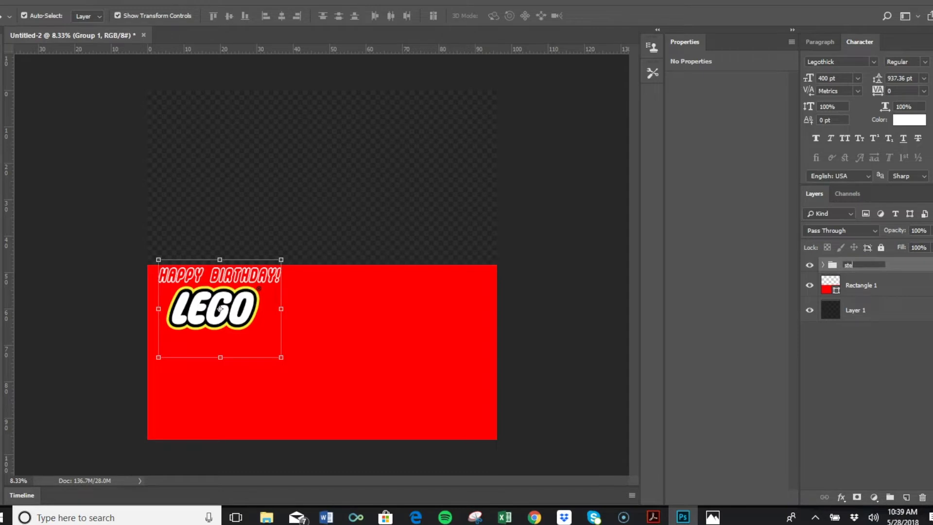
pyautogui.write('step 1')
pyautogui.press('Return')
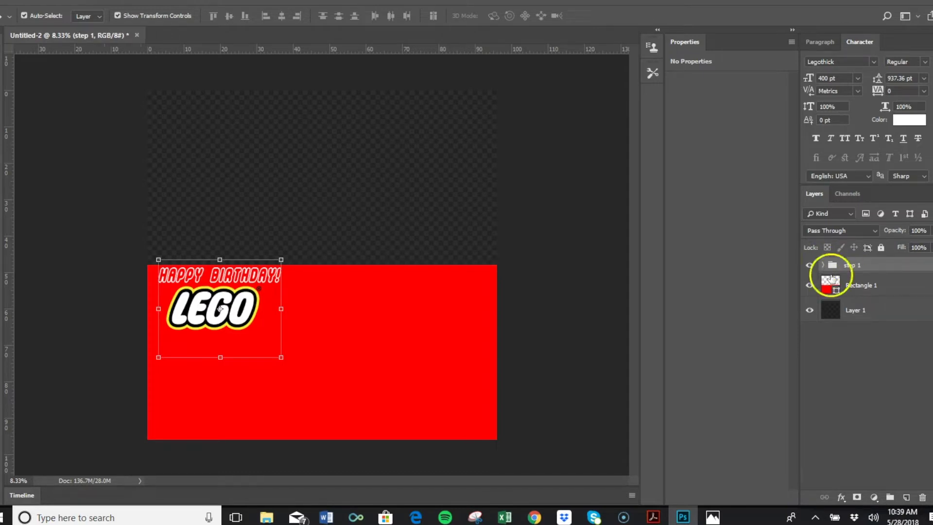
# Duplicate the "step 1" group within the document and place the copy just right of the original.
pyautogui.click(567, 319)
pyautogui.click(230, 292)
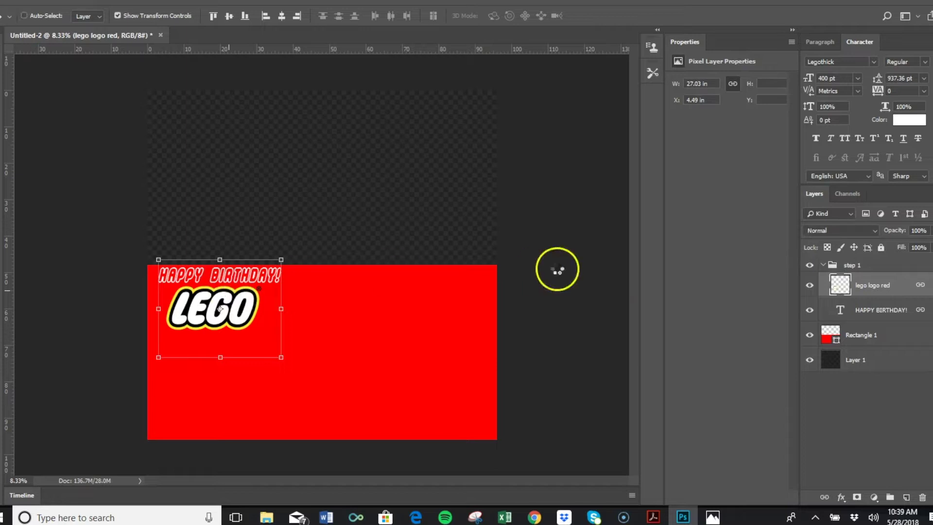
pyautogui.click(849, 268)
pyautogui.rightClick(849, 266)
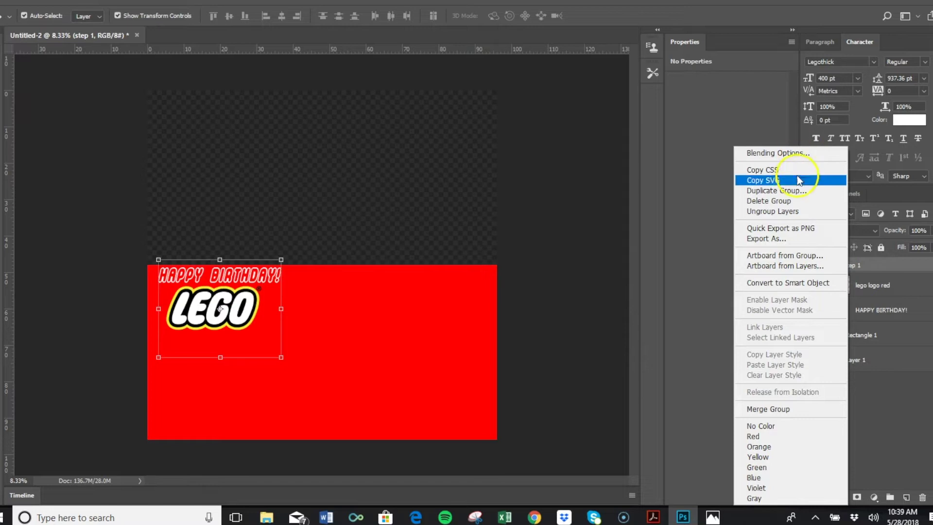
pyautogui.click(799, 191)
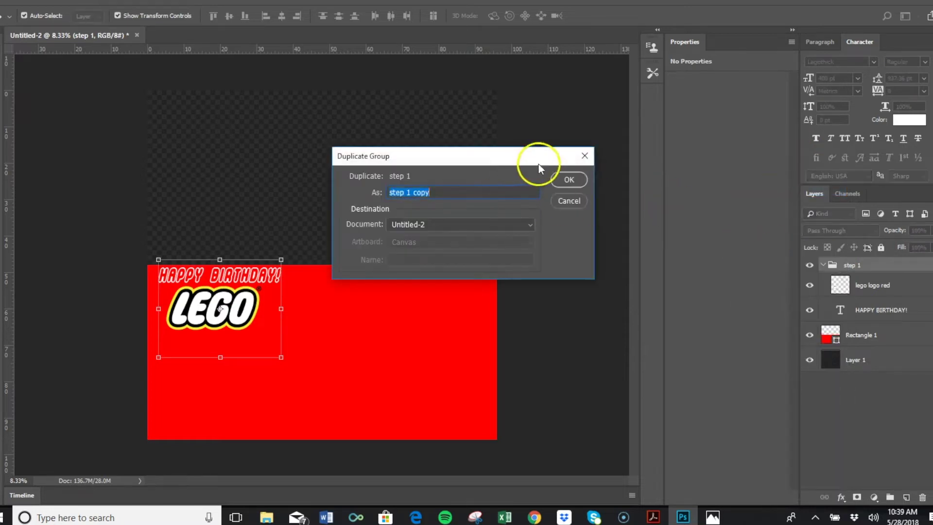
pyautogui.click(556, 184)
pyautogui.moveTo(271, 308); pyautogui.dragTo(378, 309)
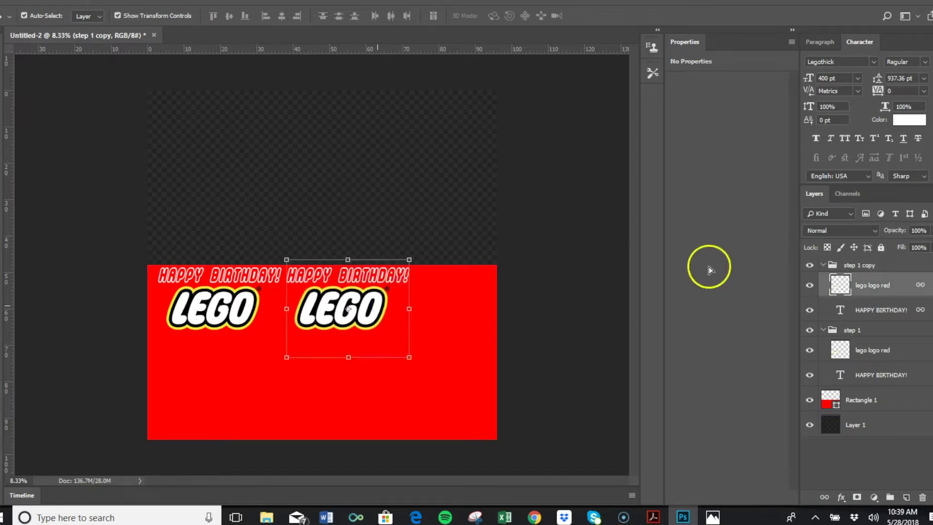
# Duplicate the "step 1 copy" group and move the new copy toward the red area's right edge as a third set.
pyautogui.click(848, 266)
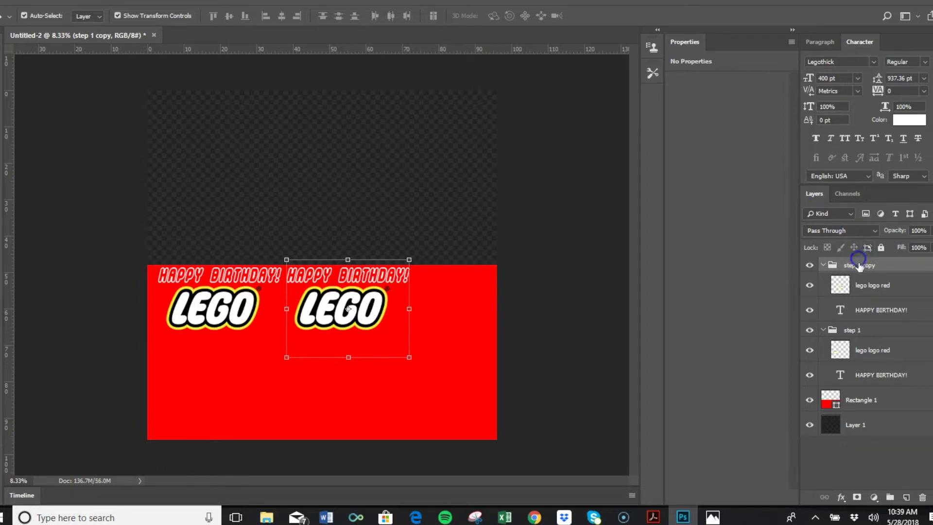
pyautogui.rightClick(860, 269)
pyautogui.click(793, 191)
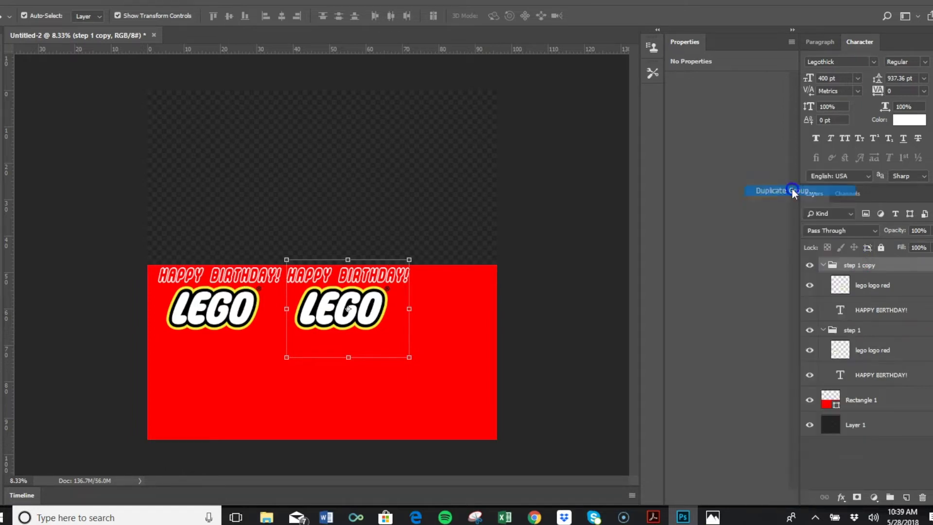
pyautogui.click(567, 178)
pyautogui.moveTo(360, 312); pyautogui.dragTo(460, 309)
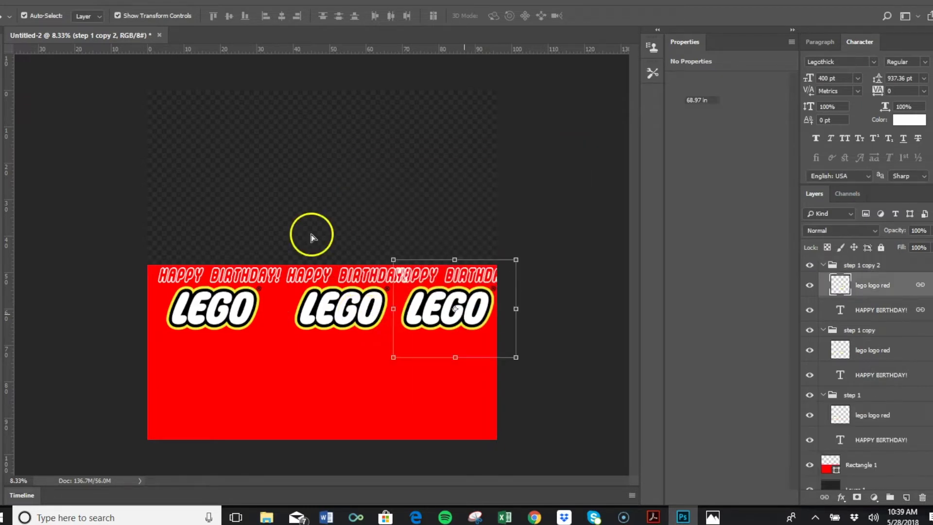
# Select the LEGO logos of all three sets and distribute them by their horizontal centers.
pyautogui.click(223, 313)
pyautogui.keyDown('shift'); pyautogui.click(323, 317); pyautogui.keyUp('shift')
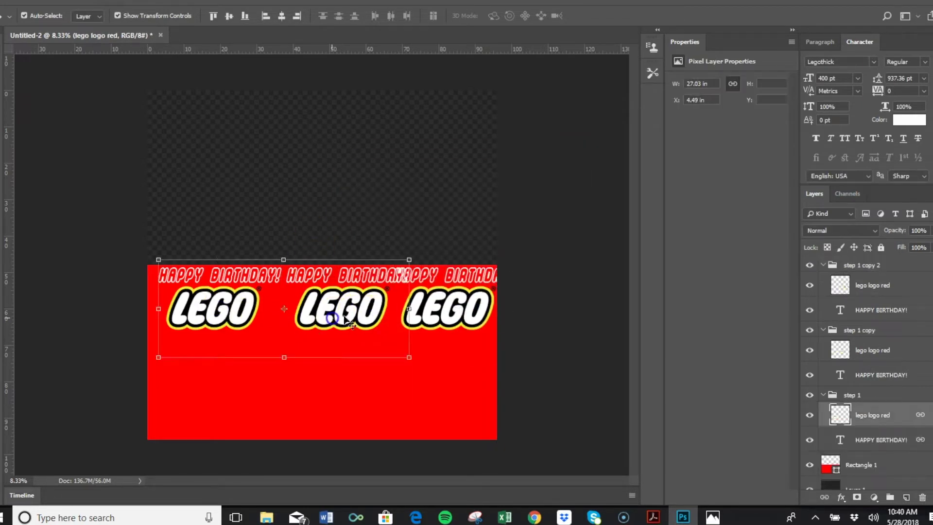
pyautogui.keyDown('shift'); pyautogui.click(424, 297); pyautogui.keyUp('shift')
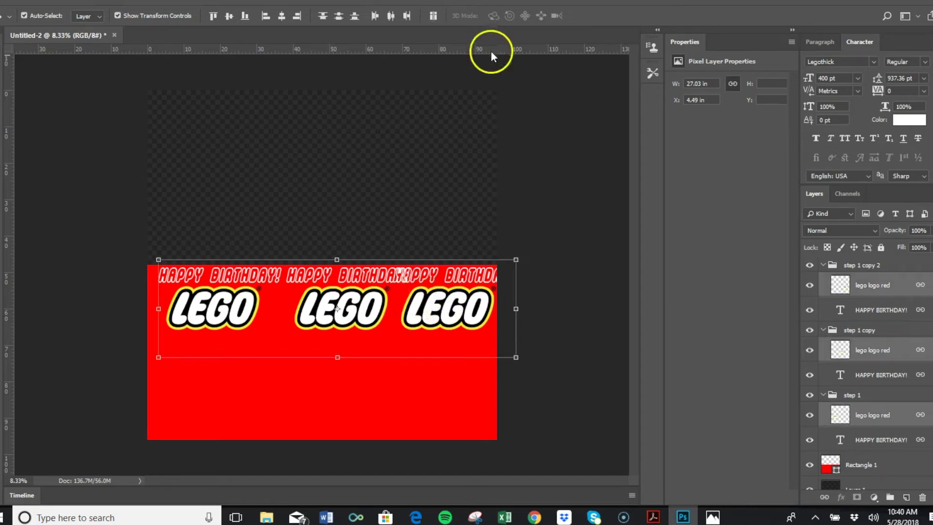
pyautogui.click(391, 16)
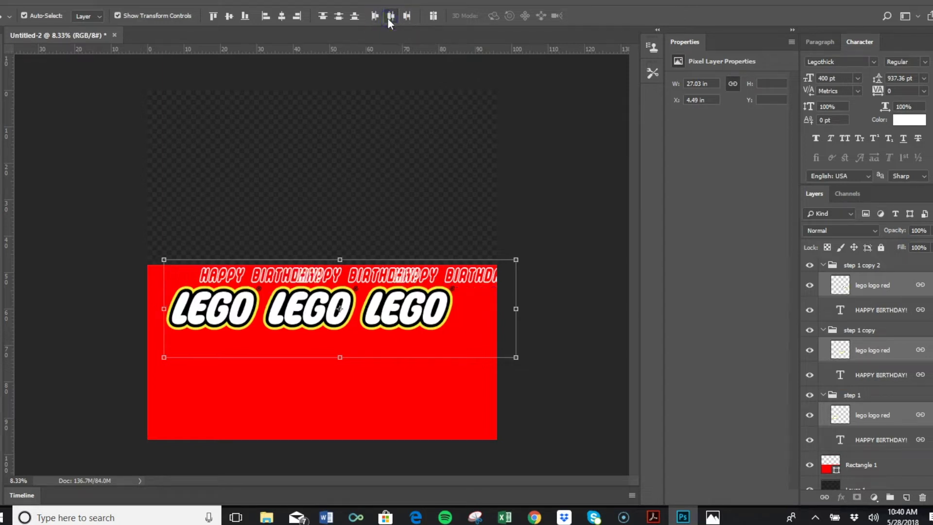
# Undo the LEGO logo distribution and collapse the three set groups in the layer list.
pyautogui.press('ctrl')
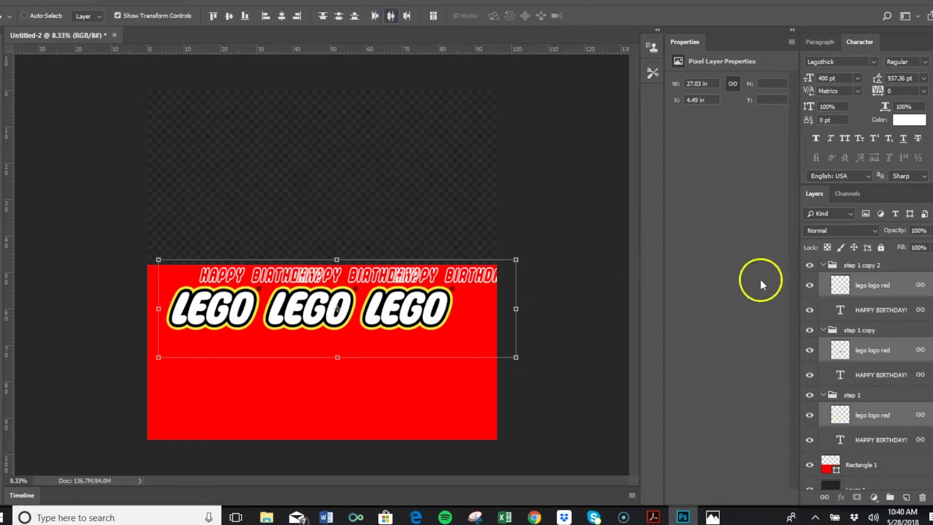
pyautogui.hotkey('ctrl', 'z')
pyautogui.click(862, 271)
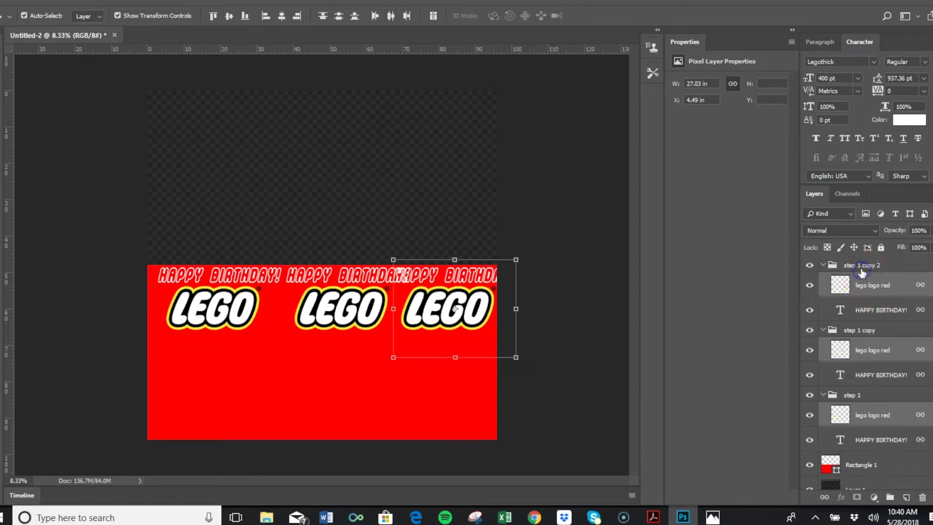
pyautogui.click(823, 330)
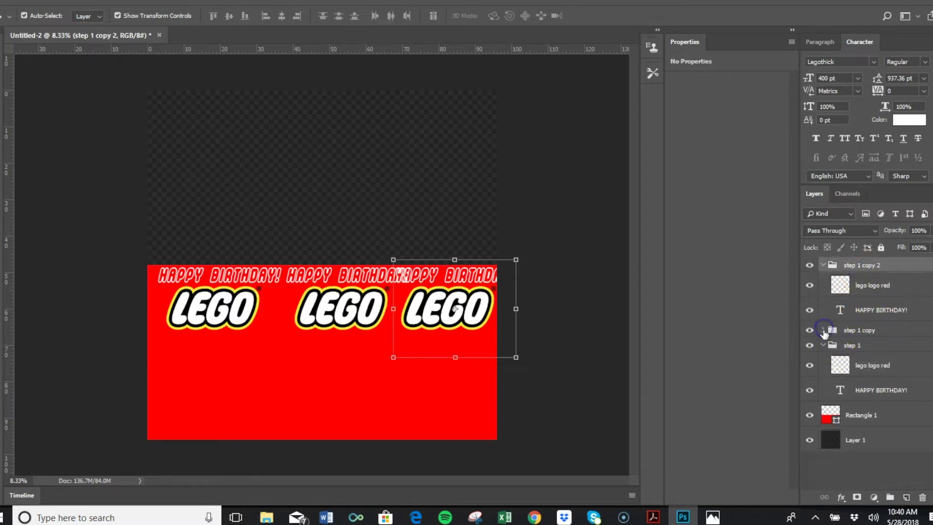
pyautogui.click(826, 346)
pyautogui.click(824, 266)
# Select the "step 1", "step 1 copy" and "step 1 copy 2" groups and distribute them by horizontal centers, then by right edges.
pyautogui.click(835, 295)
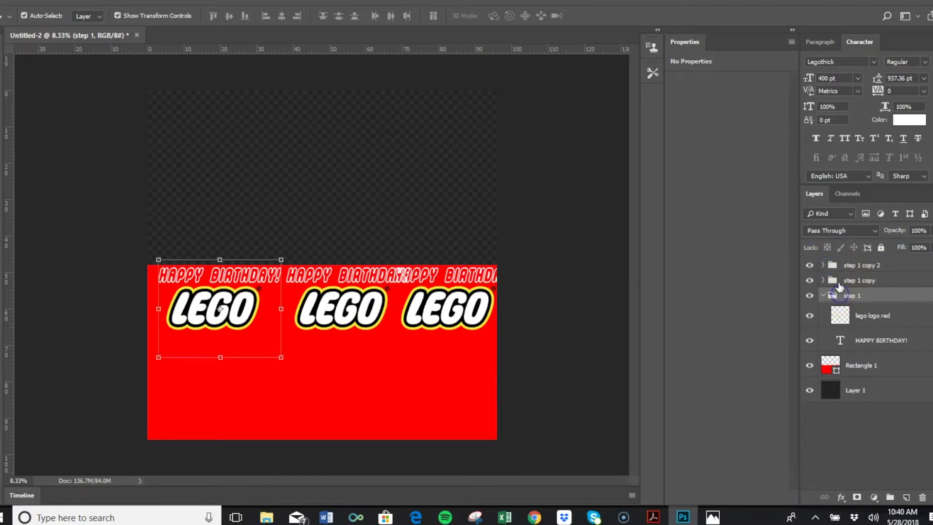
pyautogui.keyDown('shift'); pyautogui.click(840, 271); pyautogui.keyUp('shift')
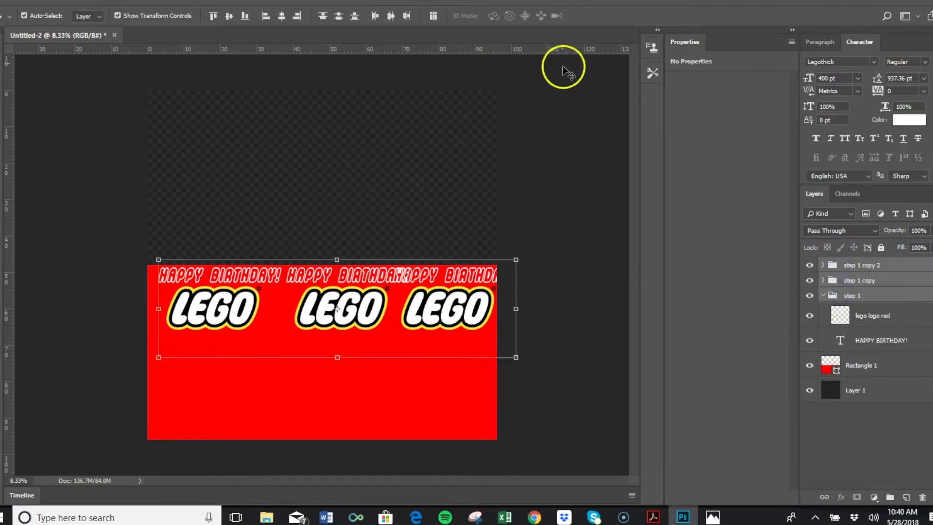
pyautogui.click(391, 16)
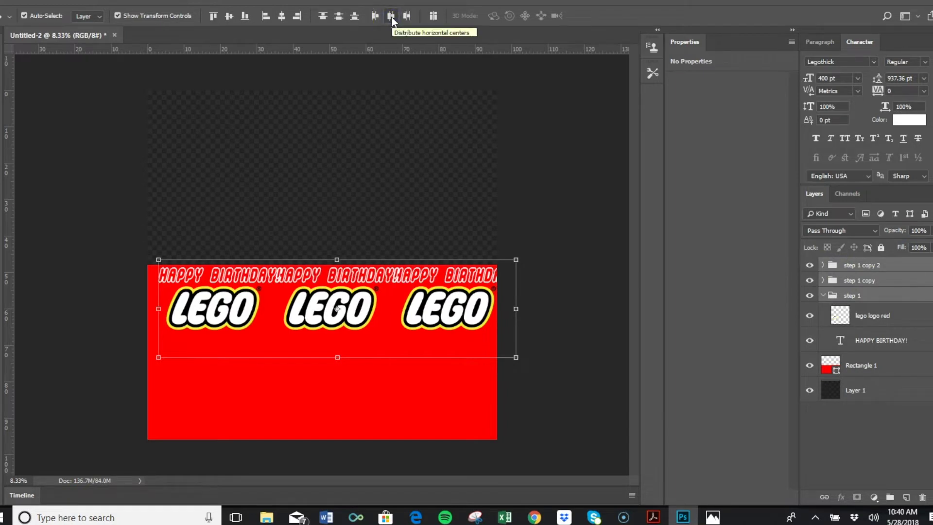
pyautogui.click(405, 16)
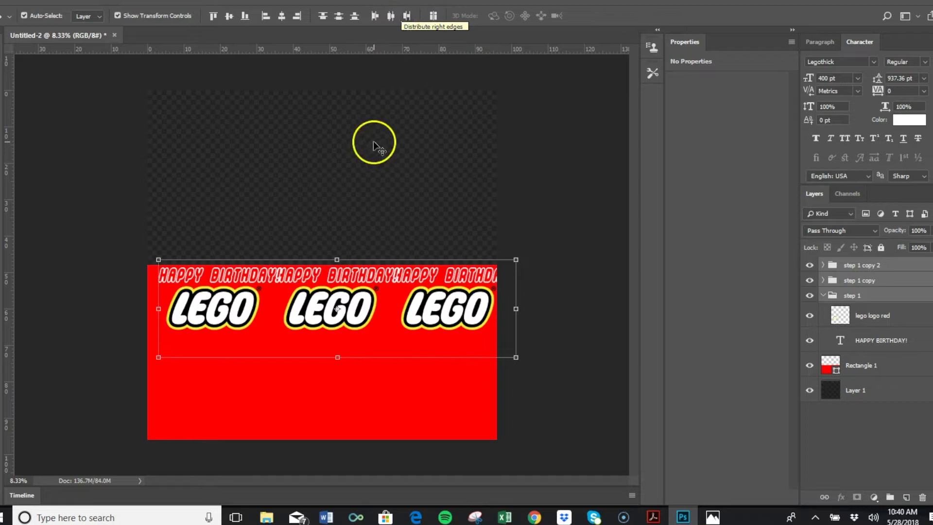
# Scale the three selected sets to 89.36% width and 77.72% height and place them along the red area's upper edge.
pyautogui.moveTo(168, 256); pyautogui.dragTo(141, 252)
pyautogui.click(350, 229)
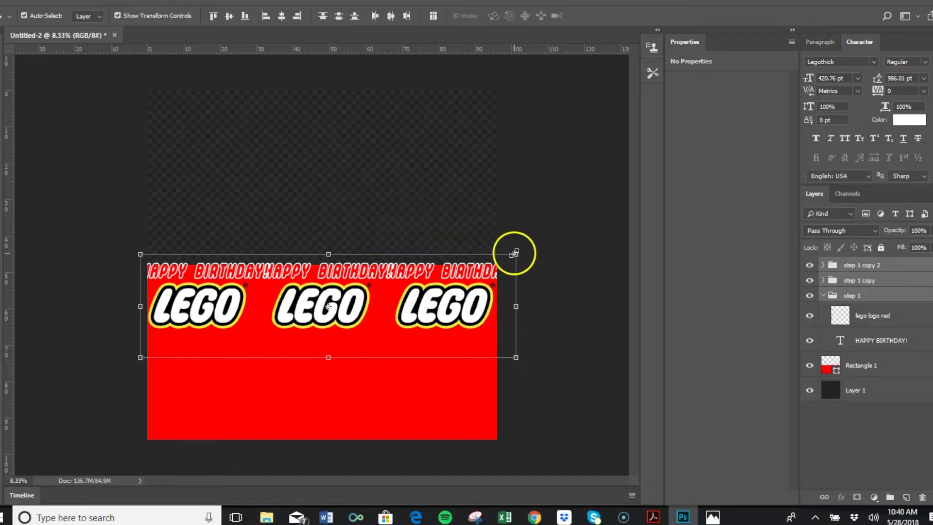
pyautogui.moveTo(505, 260); pyautogui.dragTo(476, 277)
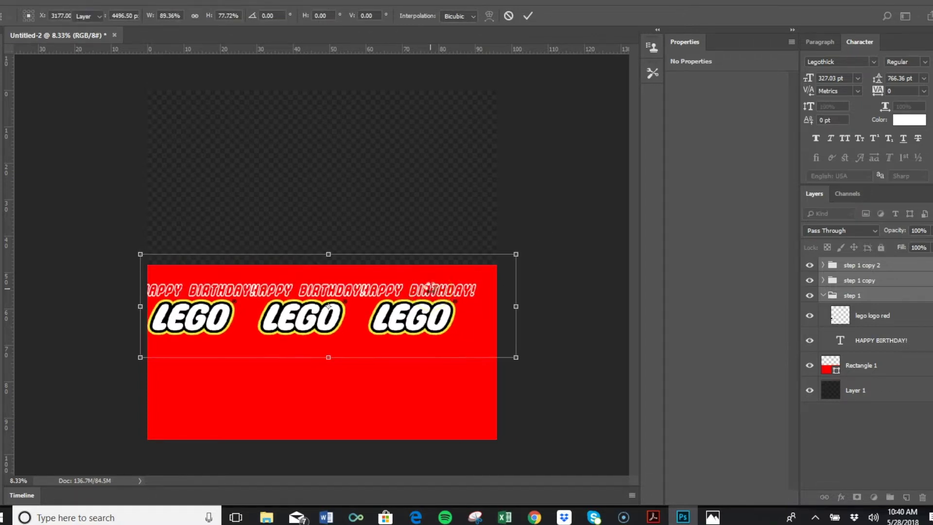
pyautogui.press('Return')
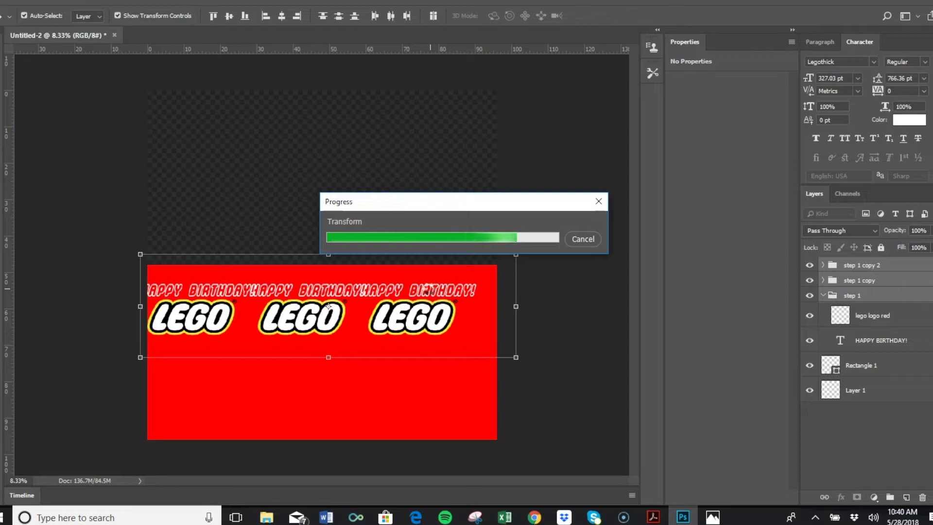
pyautogui.moveTo(428, 288)
pyautogui.mouseDown()
pyautogui.moveTo(437, 289)
pyautogui.moveTo(440, 274)
pyautogui.mouseUp()
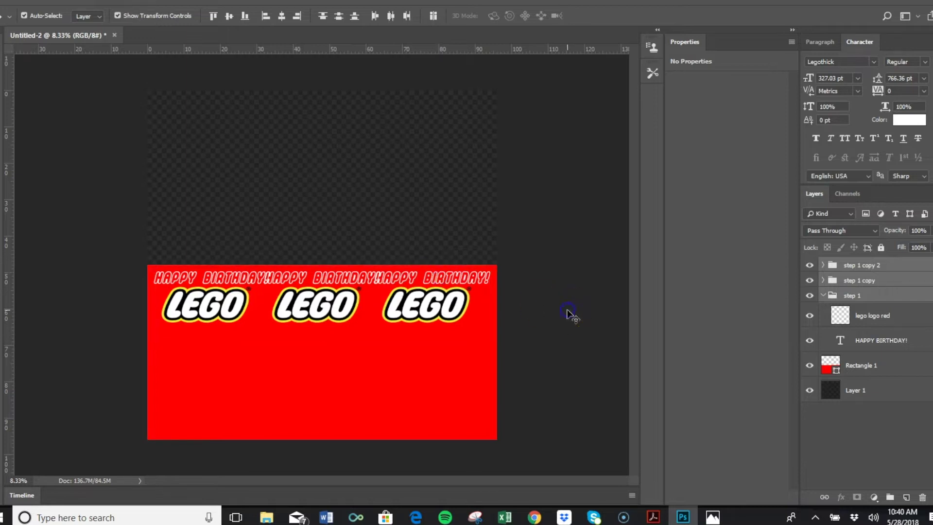
# Move the outer two sets toward the red area's side edges and nudge the middle set to even out the gaps.
pyautogui.click(254, 316)
pyautogui.moveTo(245, 300); pyautogui.dragTo(232, 299)
pyautogui.moveTo(410, 277); pyautogui.dragTo(417, 278)
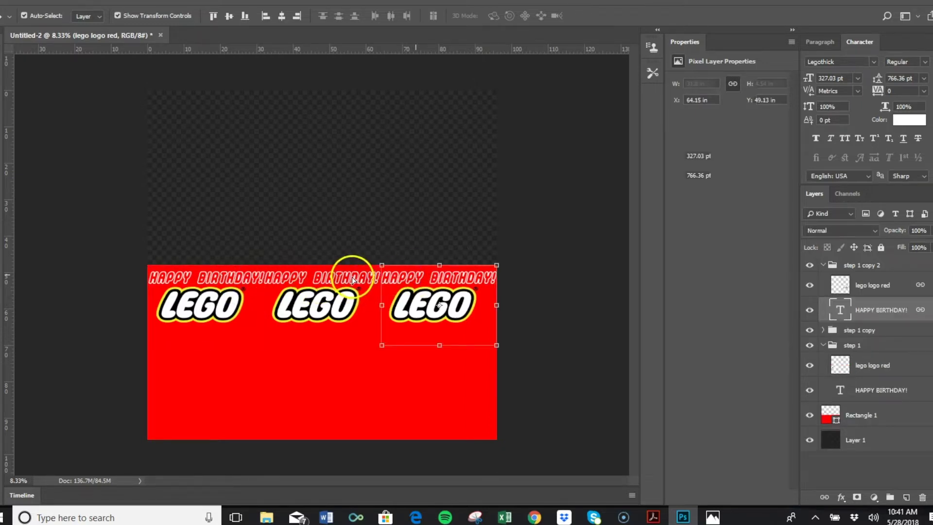
pyautogui.click(348, 279)
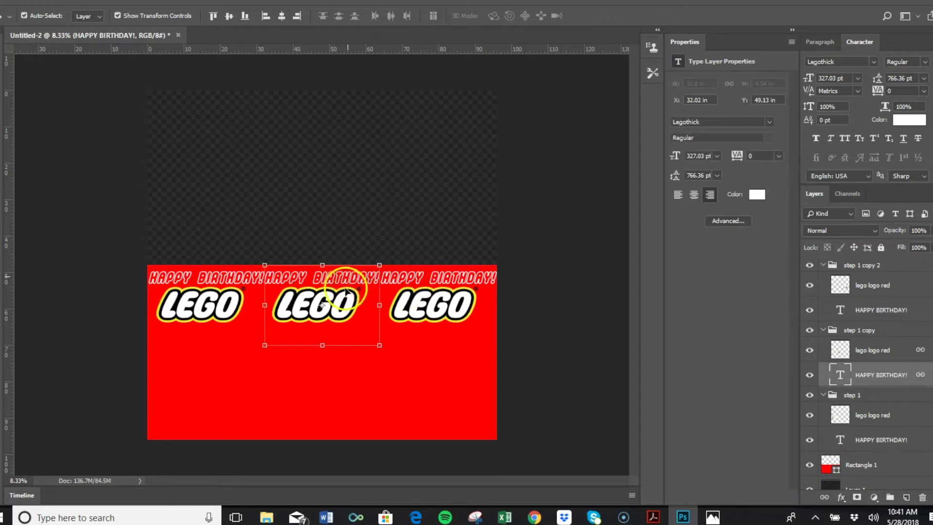
pyautogui.moveTo(333, 275); pyautogui.dragTo(339, 280)
# Select the HAPPY BIRTHDAY! texts of all three linked sets and scale the sets together to 92.60%.
pyautogui.click(436, 282)
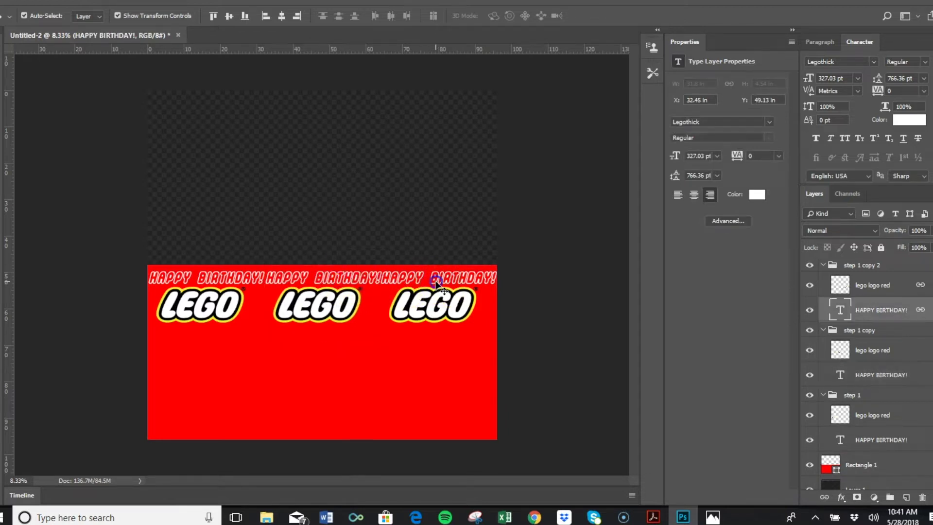
pyautogui.keyDown('shift'); pyautogui.click(208, 281); pyautogui.keyUp('shift')
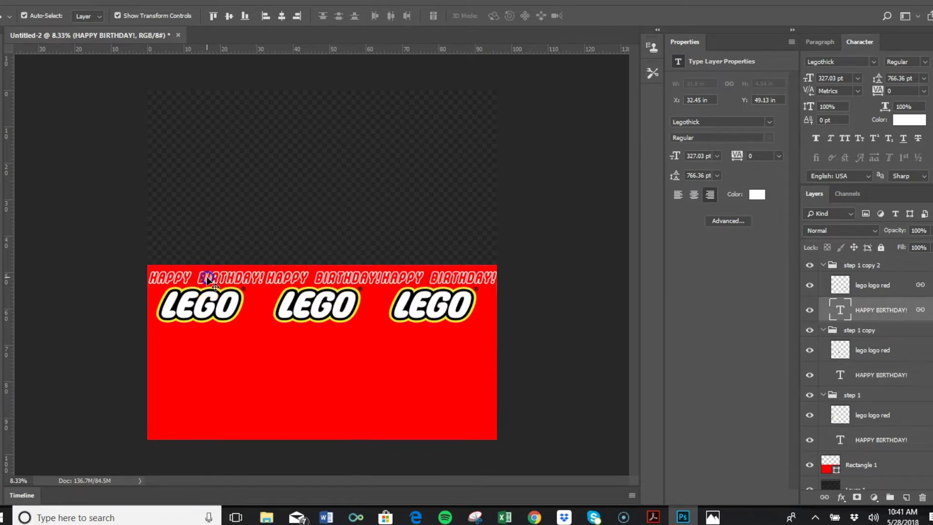
pyautogui.click(485, 274)
pyautogui.moveTo(485, 274); pyautogui.dragTo(471, 281)
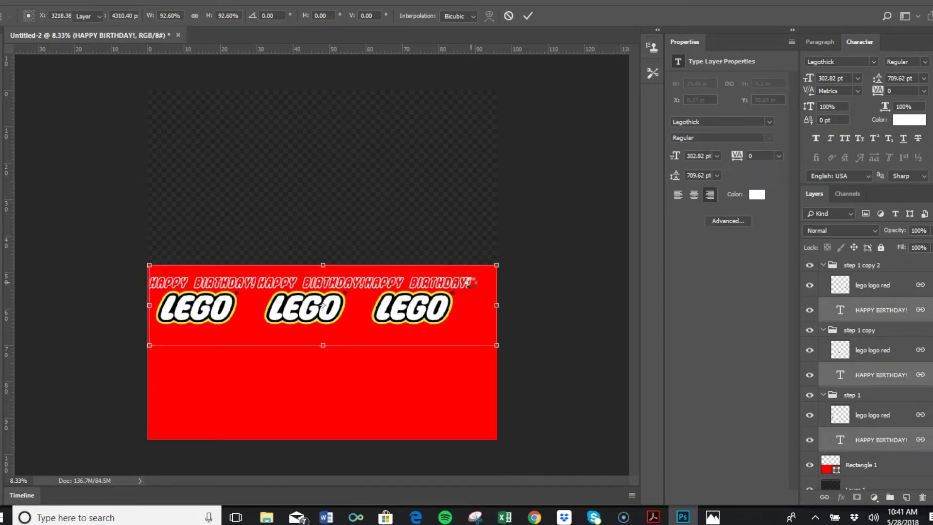
pyautogui.press('Return')
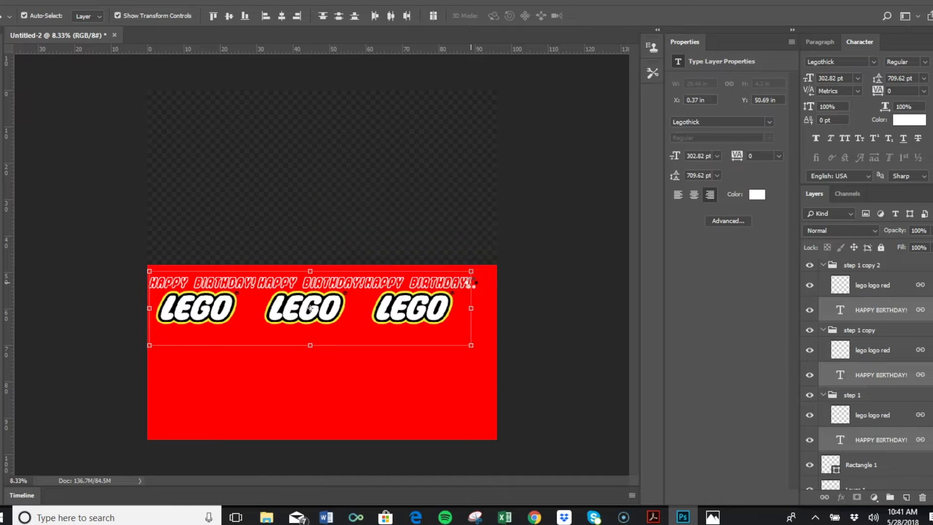
pyautogui.click(540, 293)
# Reposition the three smaller sets one by one in an evenly spaced row along the red area's upper edge.
pyautogui.click(428, 282)
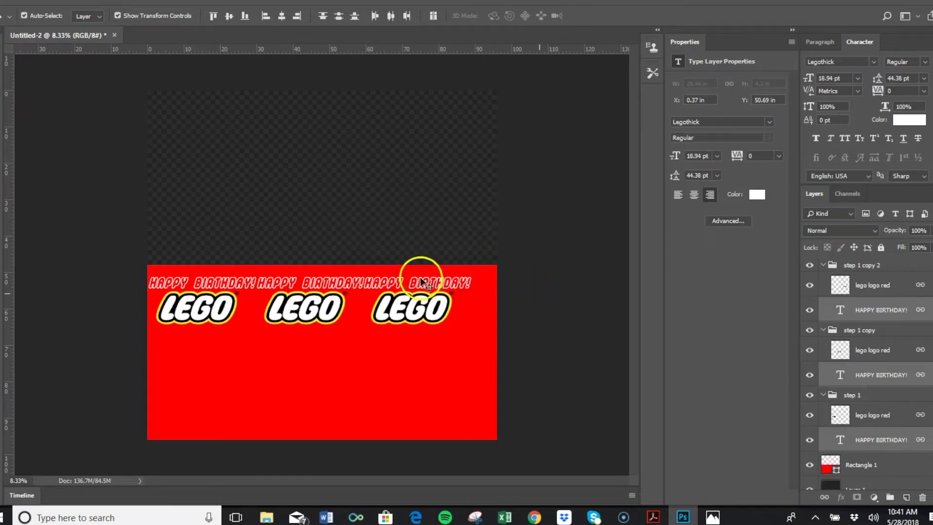
pyautogui.moveTo(430, 282); pyautogui.dragTo(443, 281)
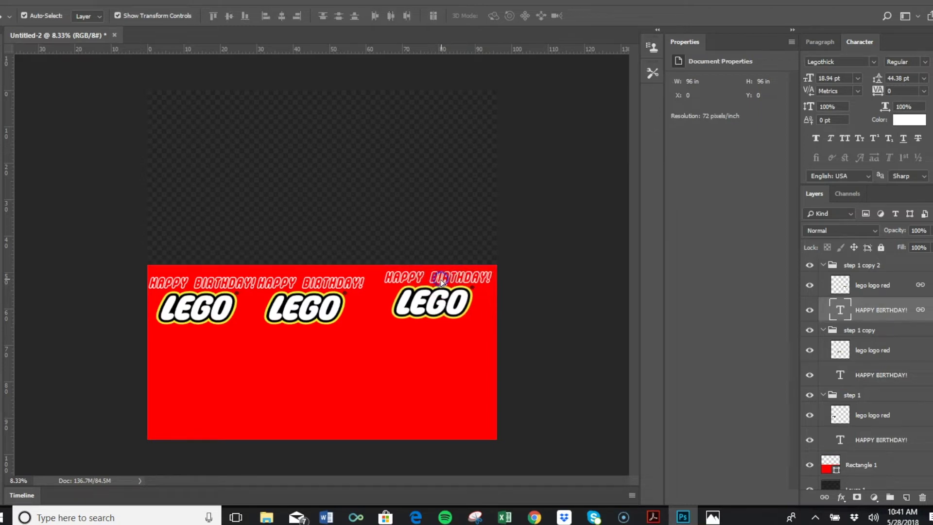
pyautogui.click(327, 278)
pyautogui.moveTo(327, 278)
pyautogui.mouseDown()
pyautogui.moveTo(335, 278)
pyautogui.moveTo(322, 280)
pyautogui.mouseUp()
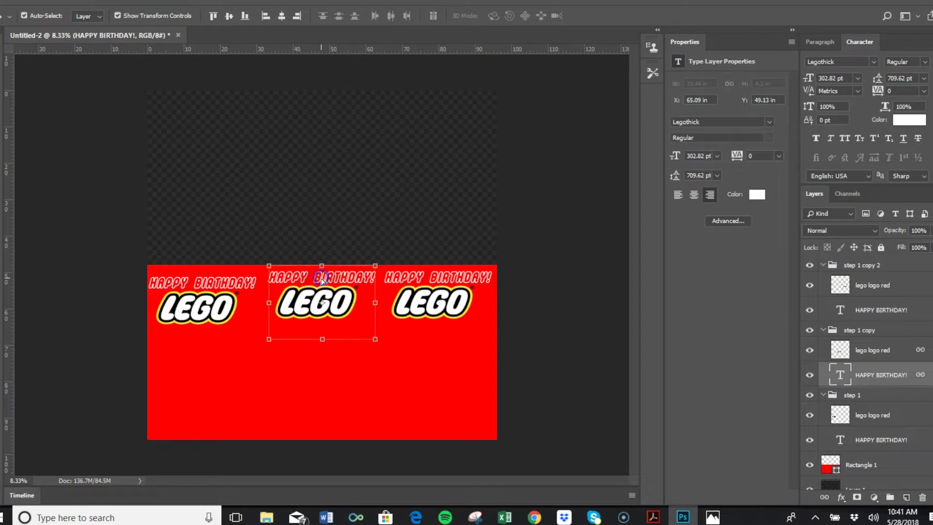
pyautogui.moveTo(204, 282); pyautogui.dragTo(207, 278)
pyautogui.click(343, 359)
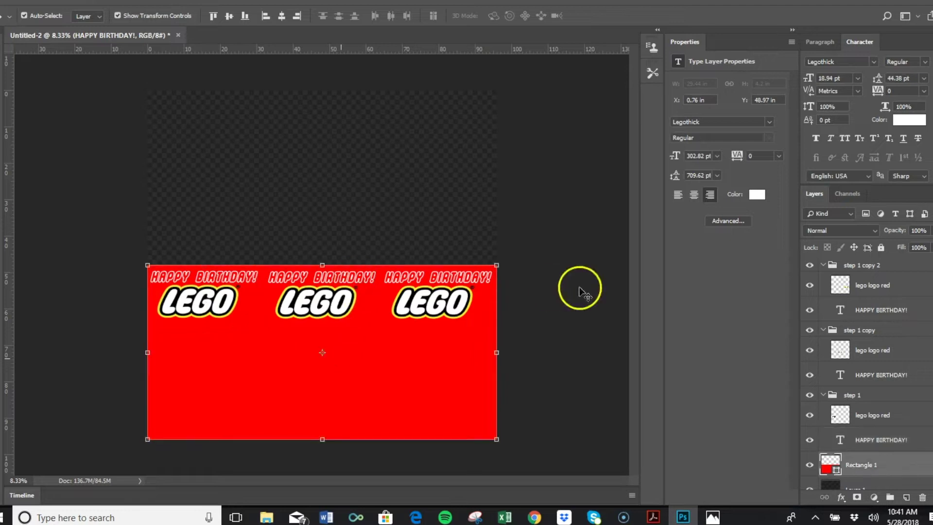
# Collapse the set groups, select all three of them and distribute them by their horizontal centers.
pyautogui.click(823, 331)
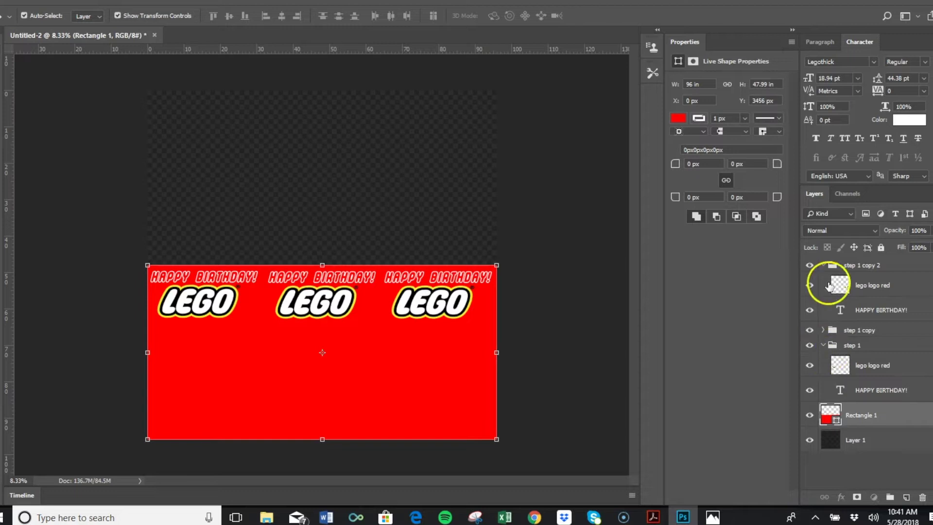
pyautogui.click(824, 266)
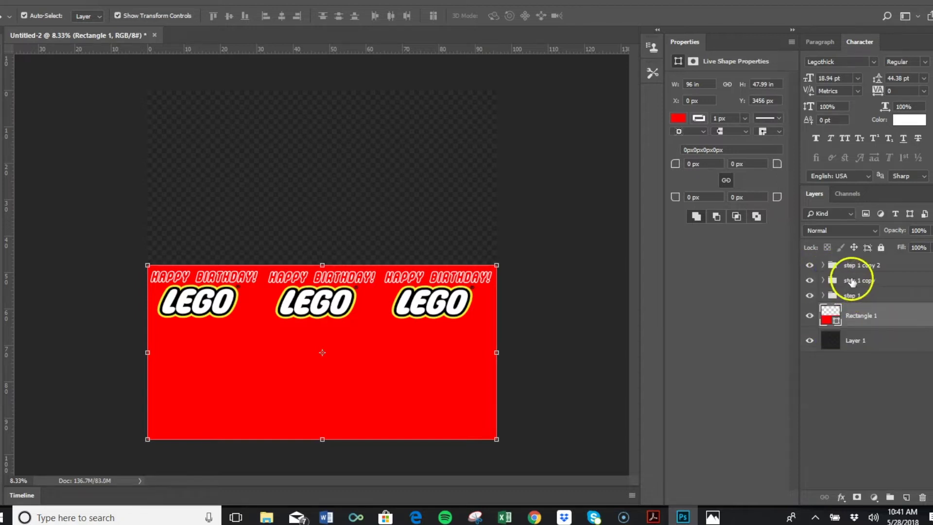
pyautogui.click(852, 266)
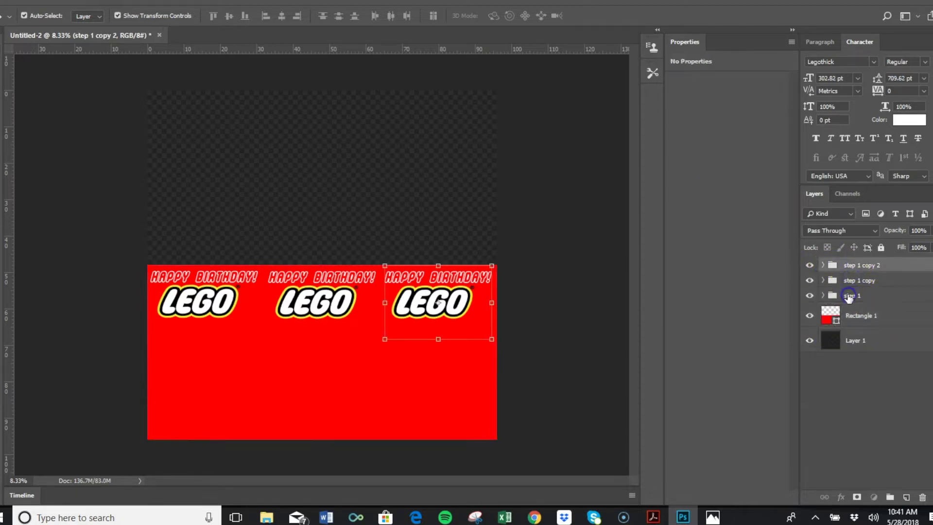
pyautogui.keyDown('shift'); pyautogui.click(851, 296); pyautogui.keyUp('shift')
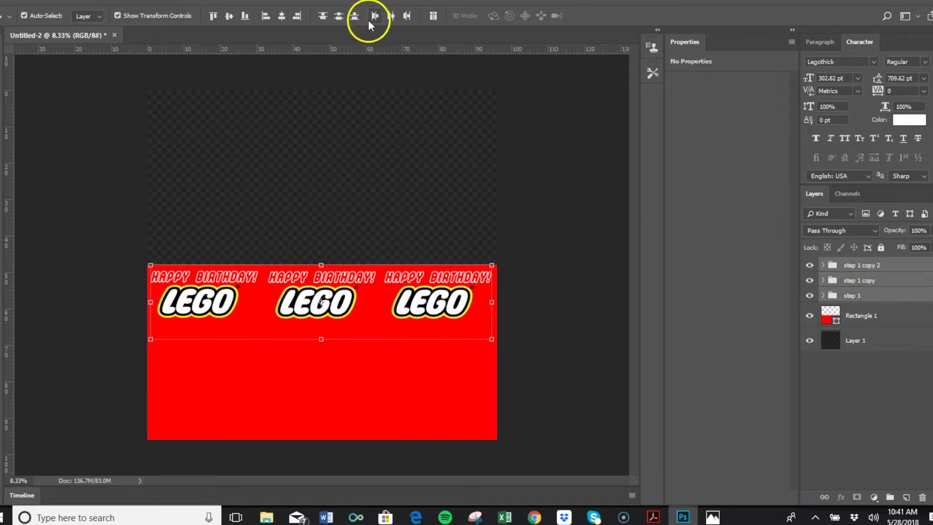
pyautogui.click(394, 16)
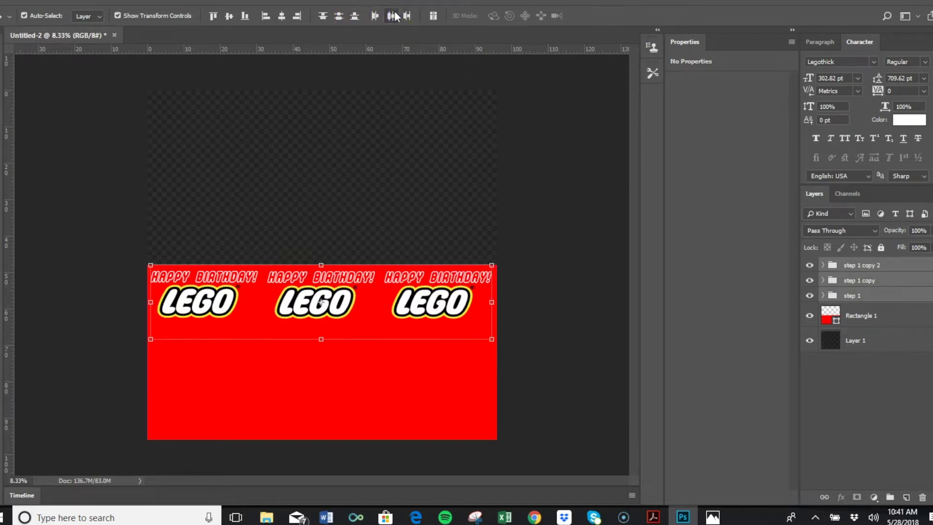
# Try to distribute the three groups together with the red rectangle by horizontal centers, and undo it.
pyautogui.click(862, 319)
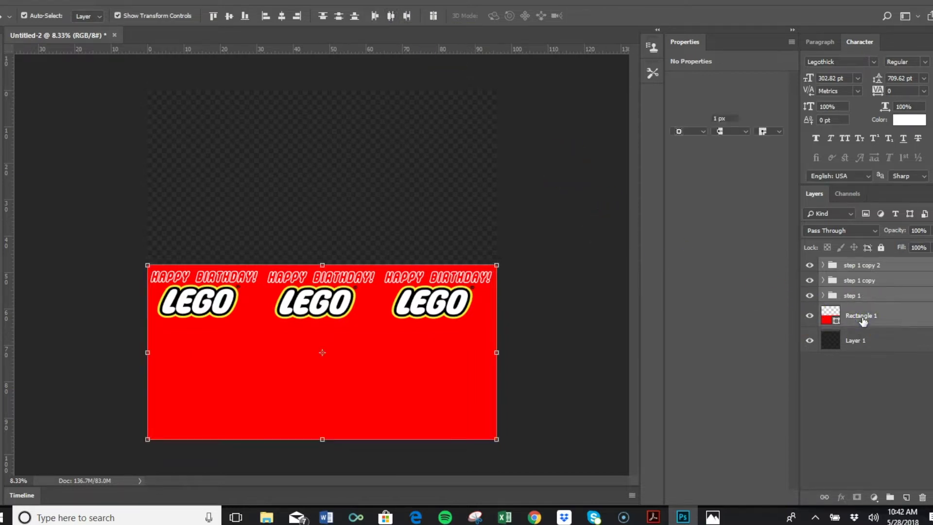
pyautogui.click(390, 20)
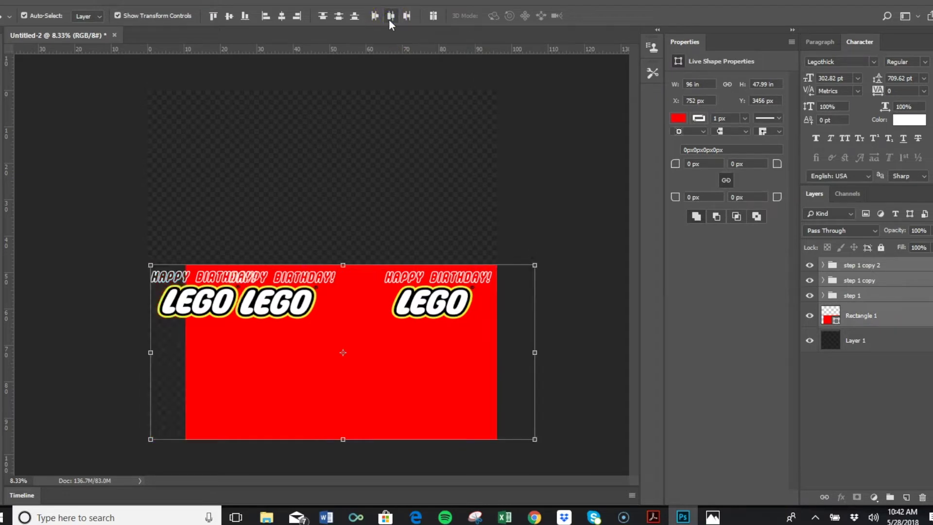
pyautogui.press('ctrl')
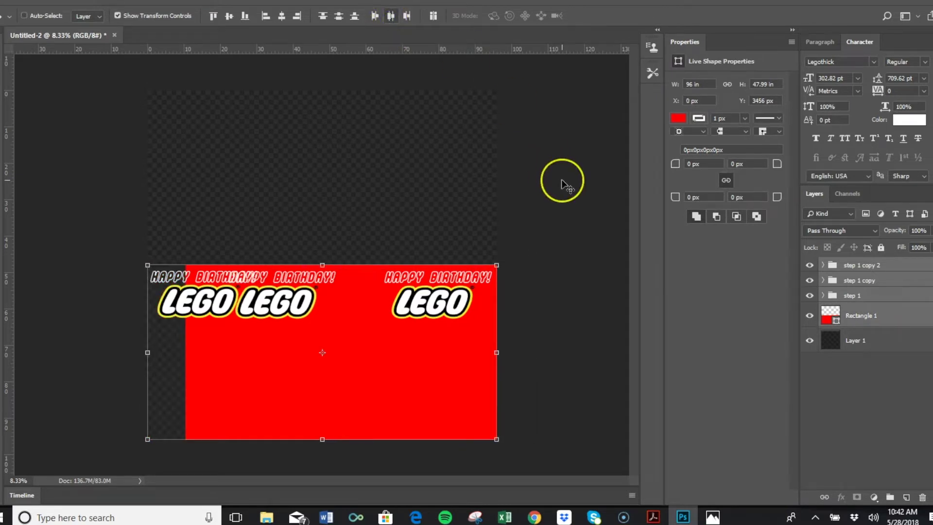
pyautogui.hotkey('ctrl', 'z')
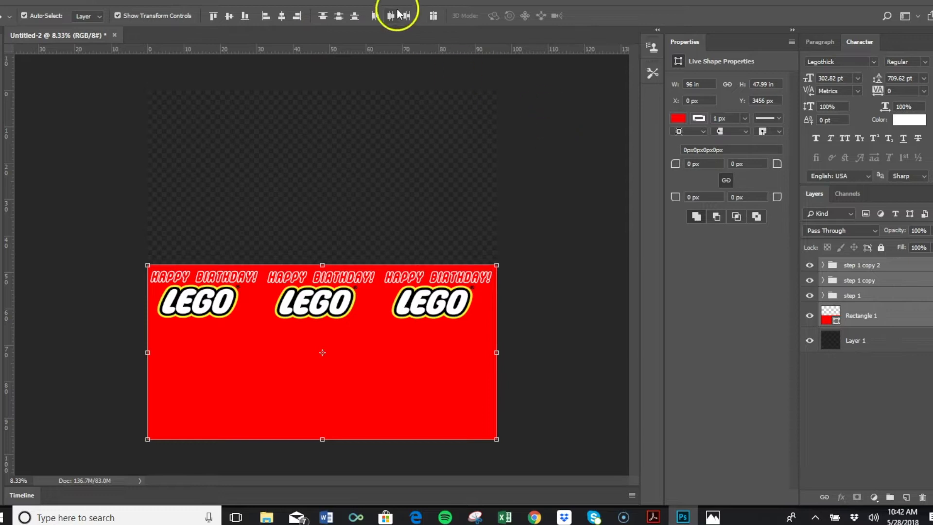
pyautogui.click(576, 277)
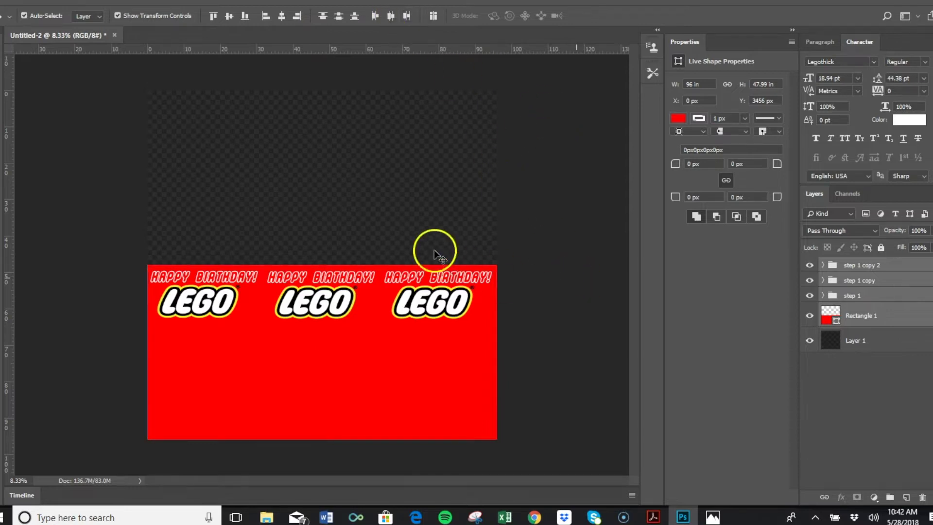
pyautogui.click(437, 275)
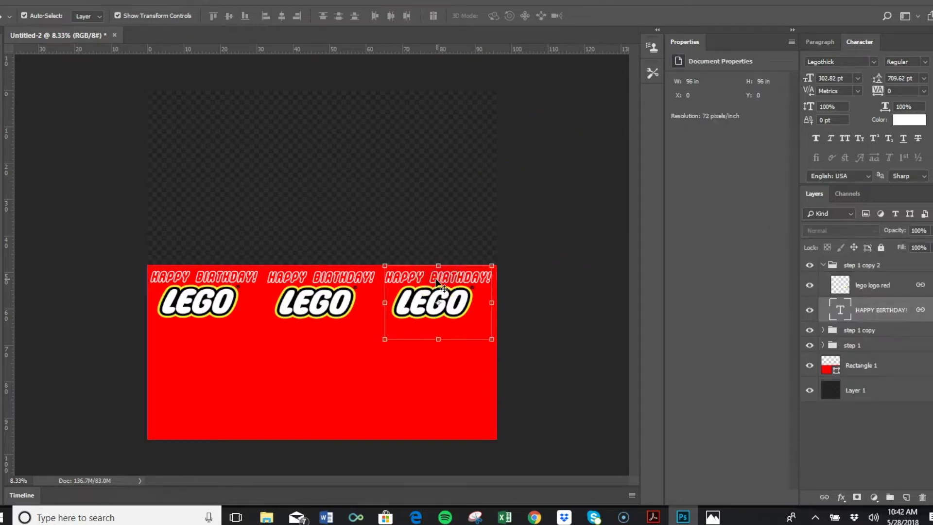
pyautogui.click(344, 270)
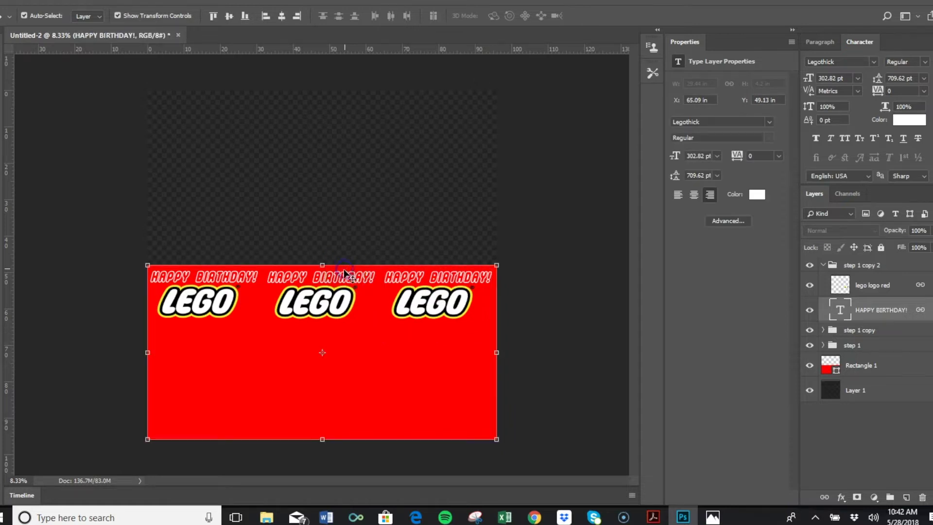
pyautogui.click(237, 280)
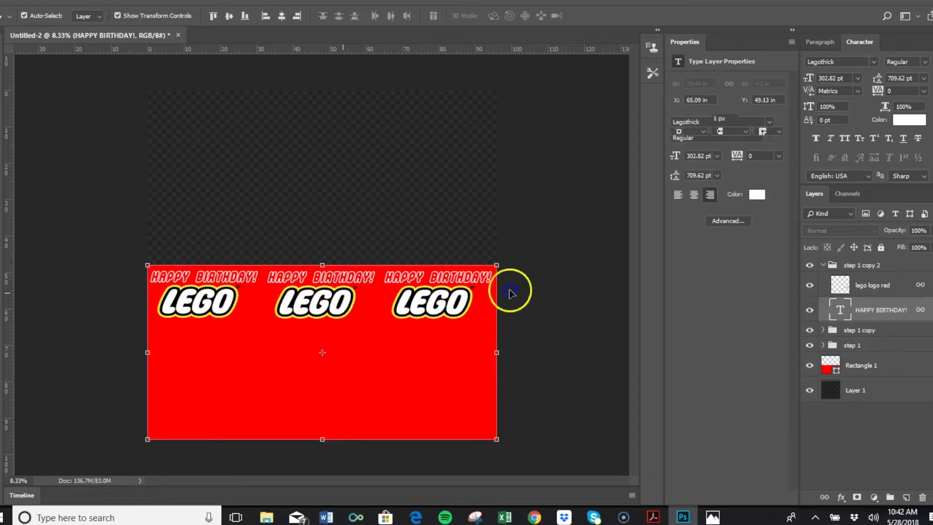
pyautogui.click(360, 281)
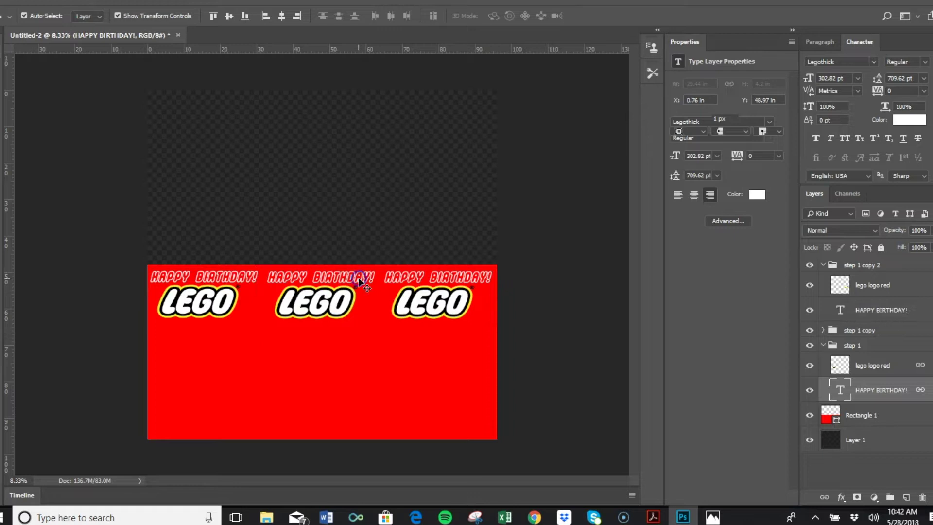
pyautogui.click(461, 277)
pyautogui.click(610, 306)
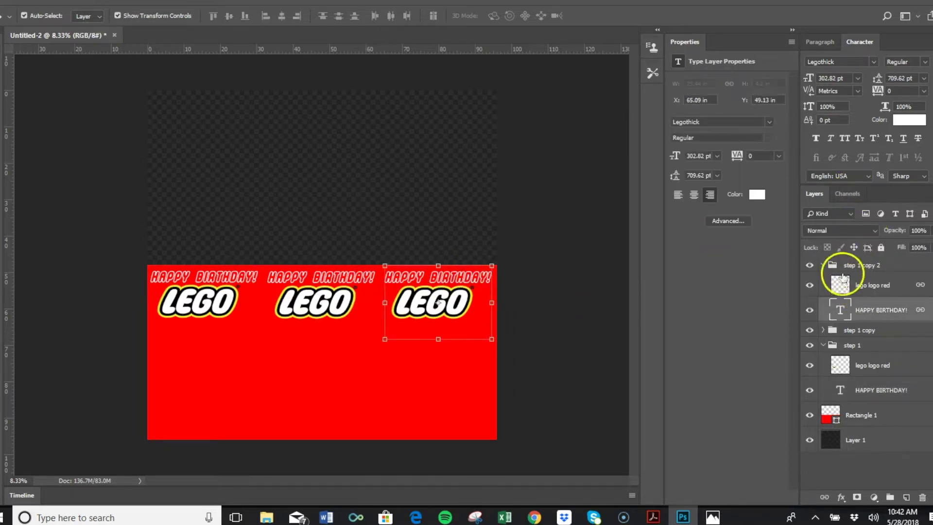
# Duplicate the step 1 copy 2 group as step 1 copy 3 in the same document.
pyautogui.click(839, 266)
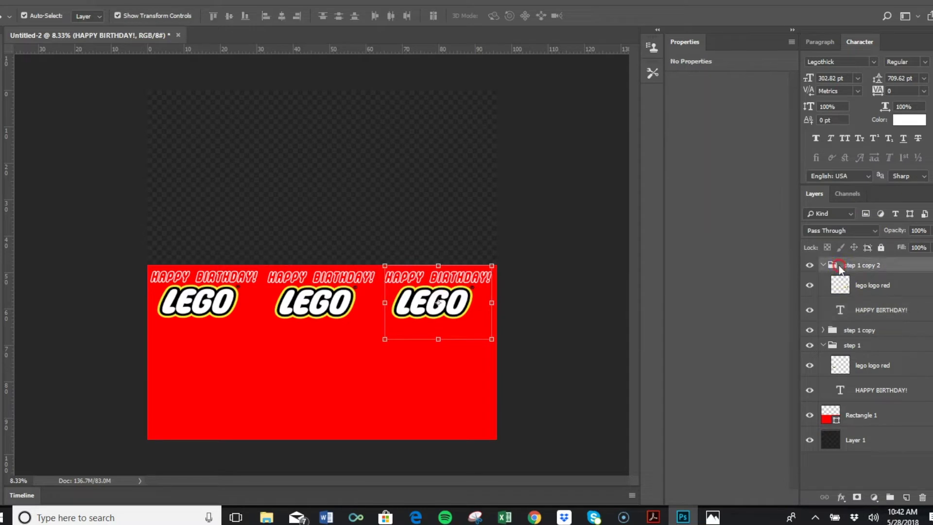
pyautogui.rightClick(840, 266)
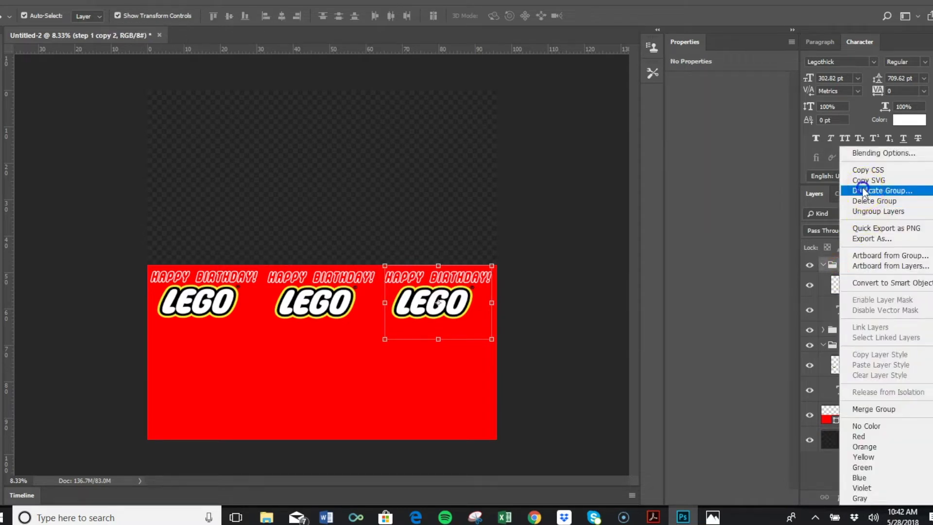
pyautogui.click(880, 190)
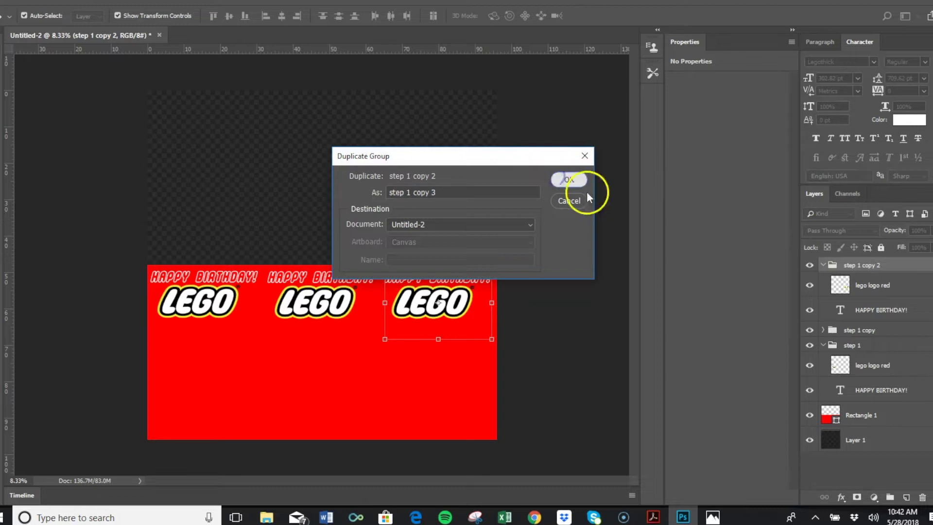
pyautogui.click(575, 182)
pyautogui.moveTo(446, 293); pyautogui.dragTo(434, 303)
pyautogui.click(473, 383)
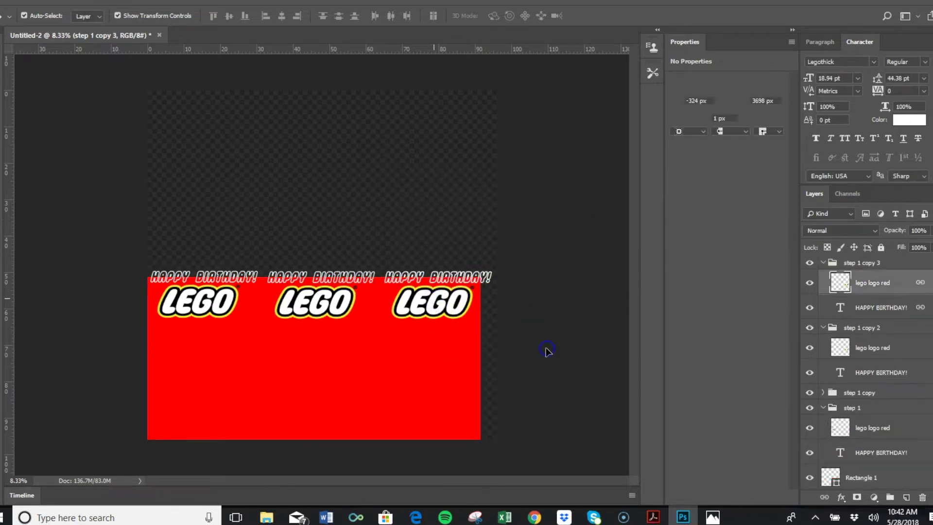
pyautogui.hotkey('ctrl', 't')
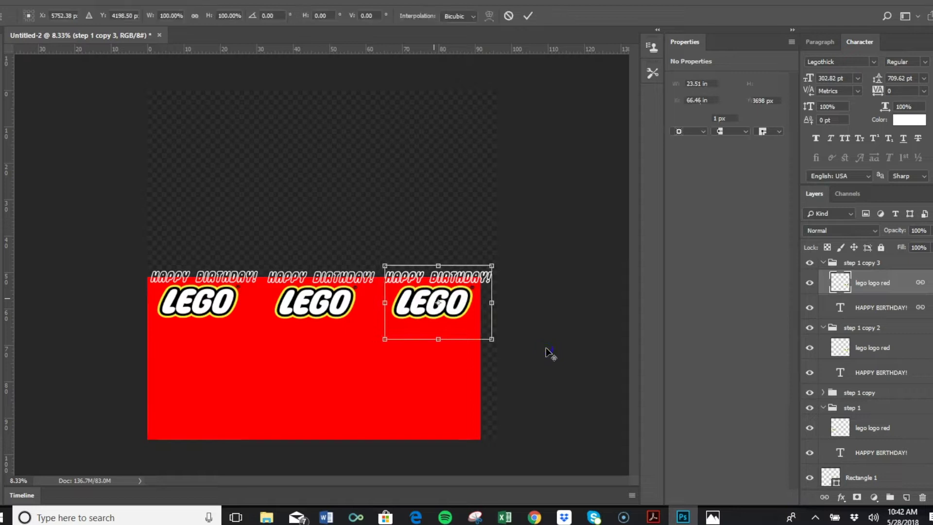
pyautogui.press('Return')
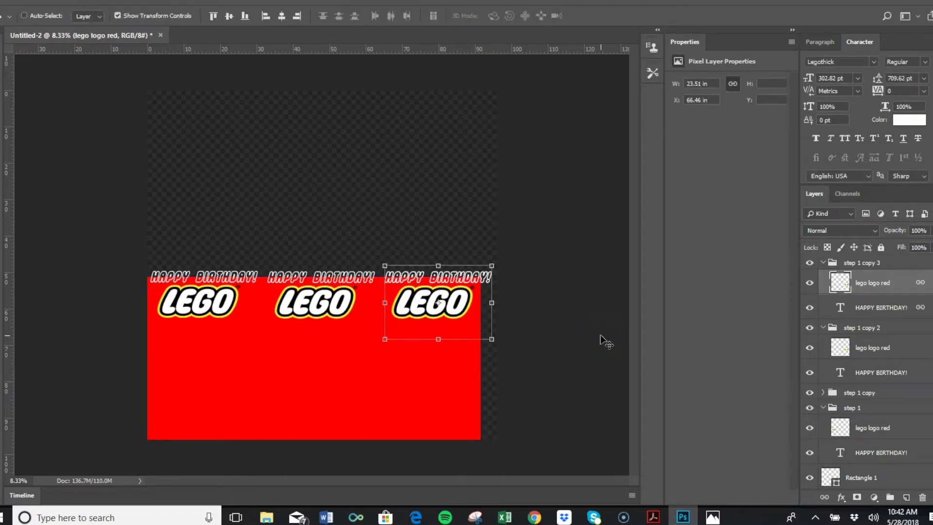
pyautogui.click(601, 336)
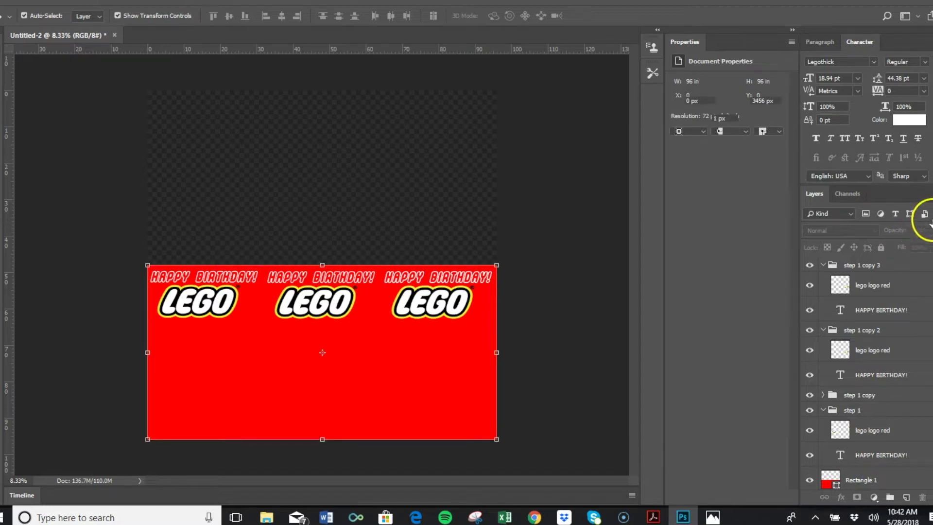
# Lock the red Rectangle 1 and the dark Layer 1, undoing the accidental shift of the dark background.
pyautogui.moveTo(485, 359); pyautogui.dragTo(492, 354)
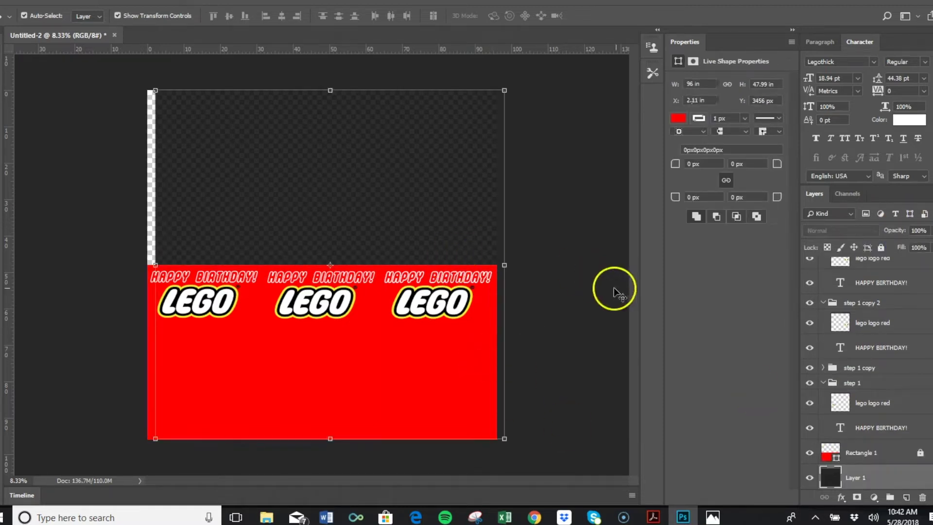
pyautogui.hotkey('ctrl', 'z')
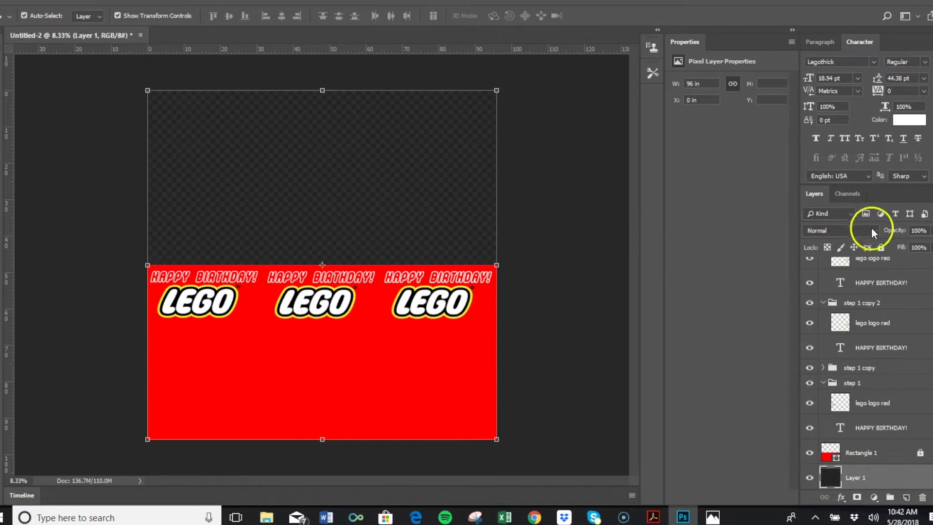
pyautogui.click(881, 247)
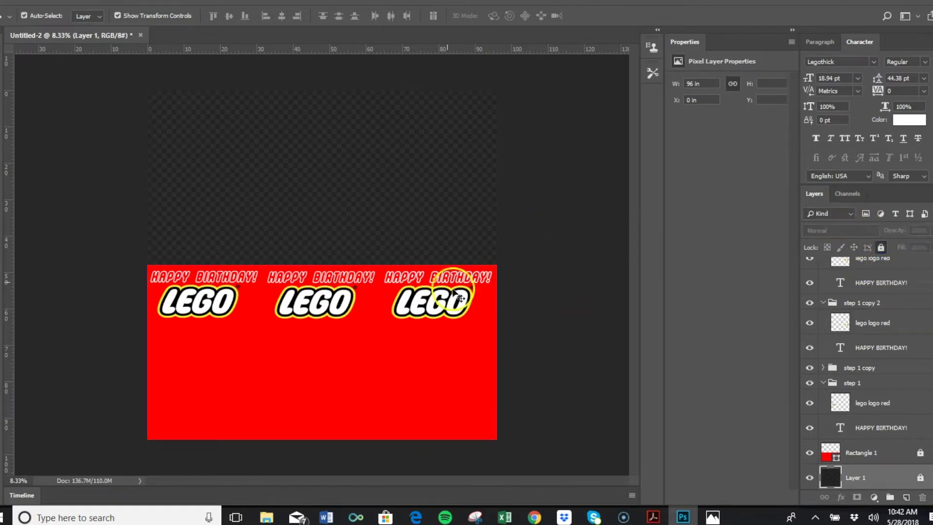
# Move the step 1 copy 3 group into a second row, centred between the second and third sets of the first row.
pyautogui.click(439, 278)
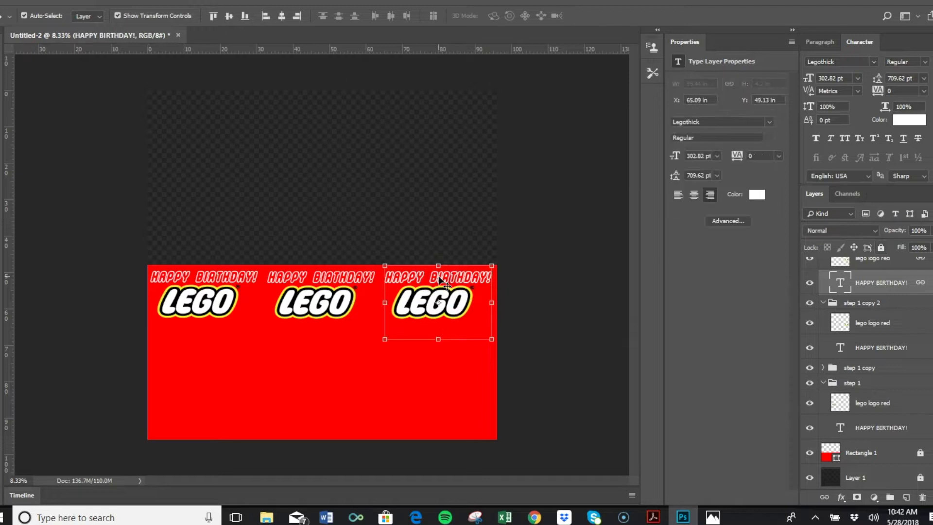
pyautogui.scroll(1, 919, 272)
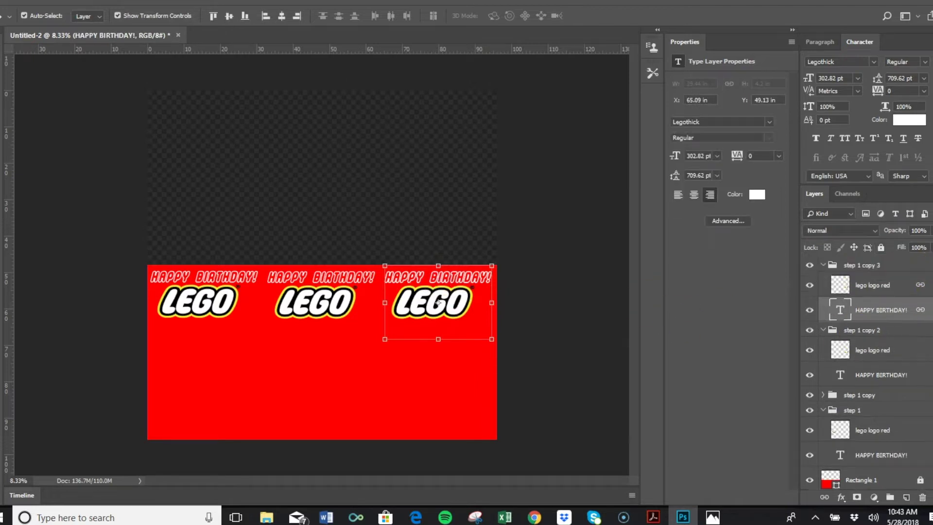
pyautogui.click(875, 270)
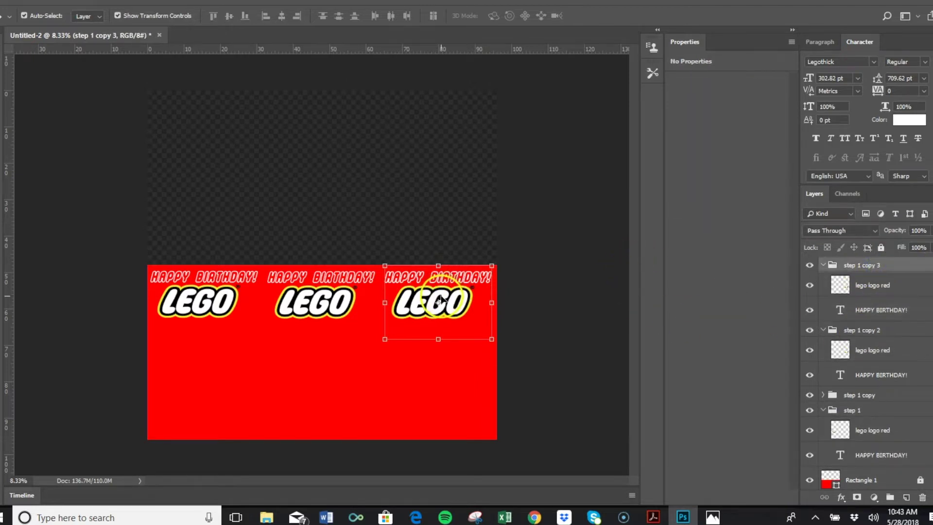
pyautogui.hotkey('ctrl', 't')
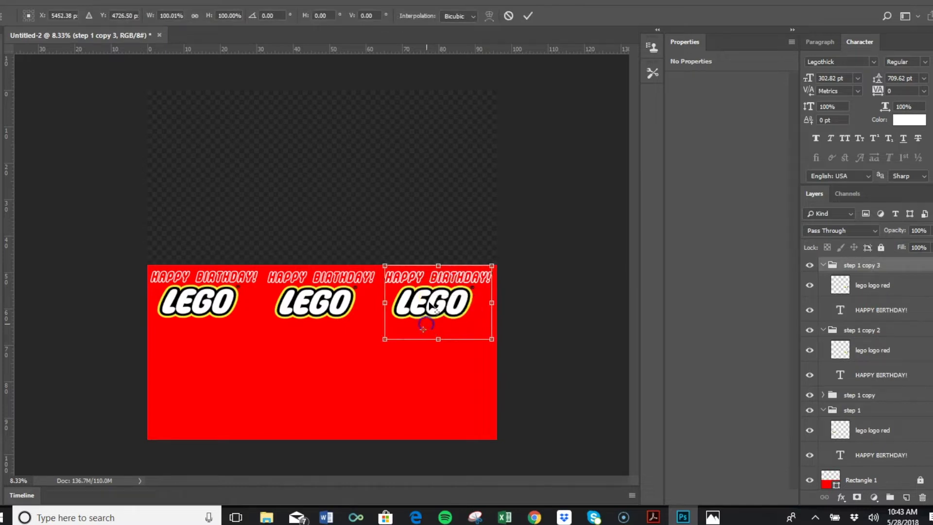
pyautogui.moveTo(423, 320); pyautogui.dragTo(377, 358)
pyautogui.press('Return')
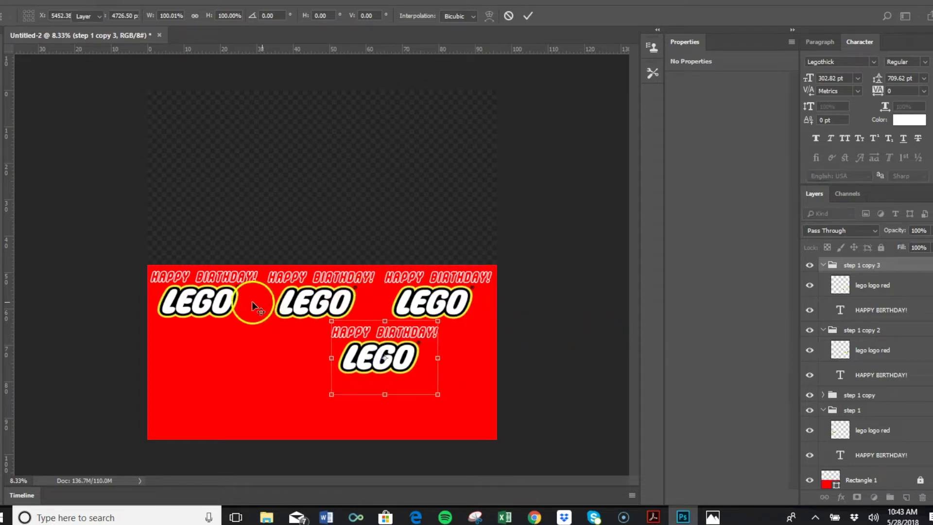
# Duplicate the step 1 group as step 1 copy 4 and place the copy in the second row between the first and second sets.
pyautogui.click(226, 299)
pyautogui.click(852, 413)
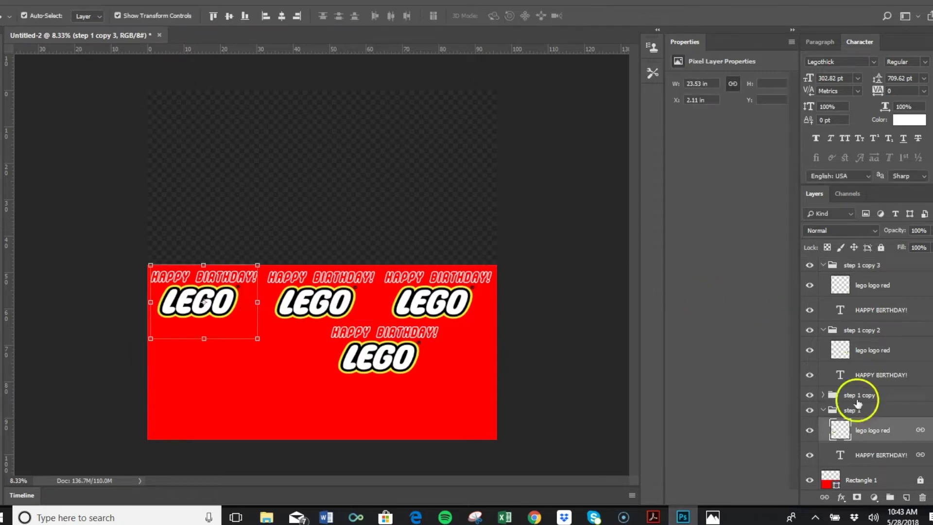
pyautogui.rightClick(850, 412)
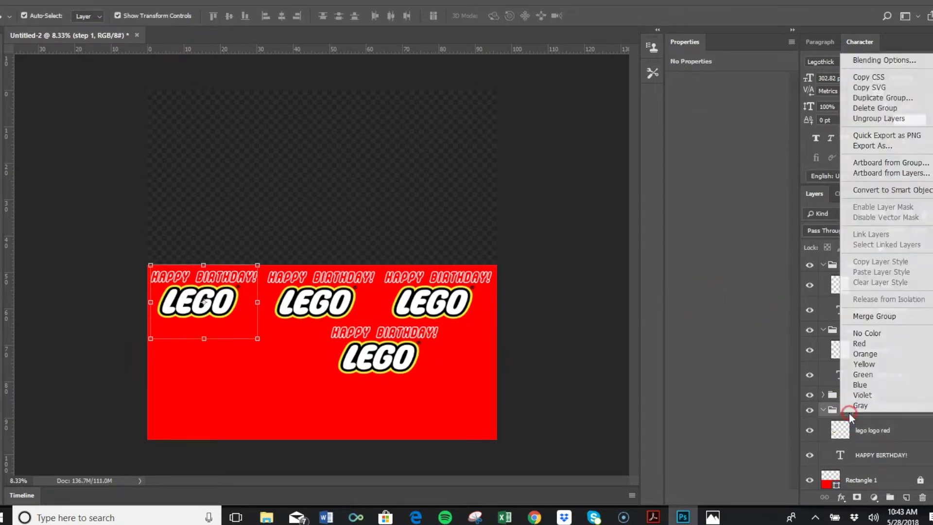
pyautogui.click(883, 98)
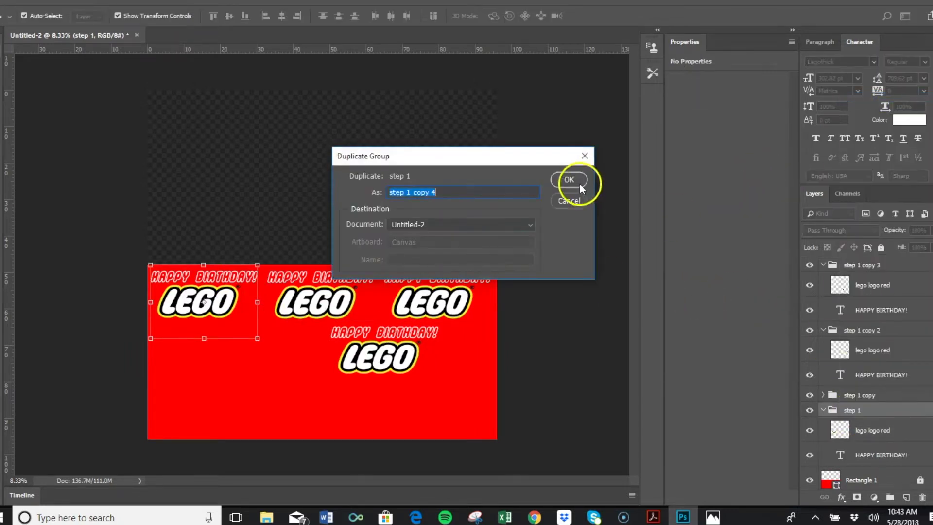
pyautogui.press('Return')
pyautogui.moveTo(194, 304); pyautogui.dragTo(257, 361)
pyautogui.click(454, 363)
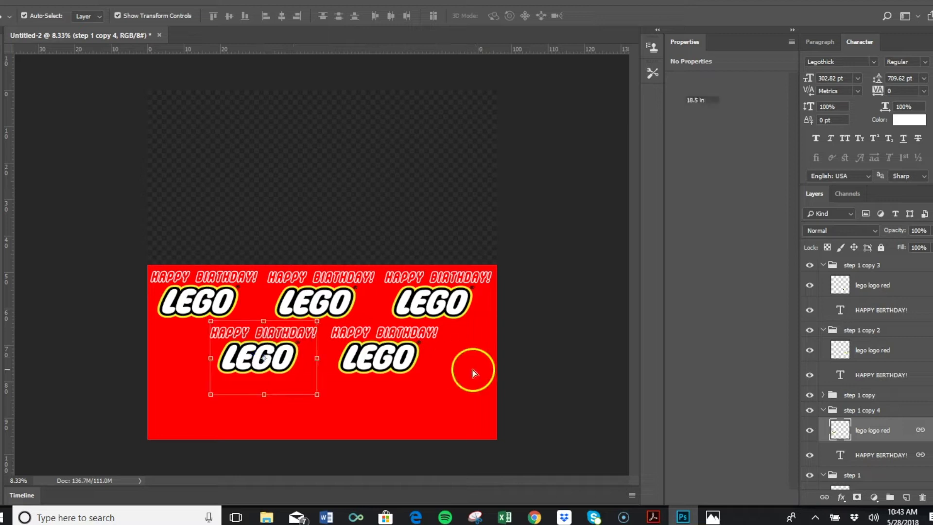
# Collapse the open set groups and select the three sets of the first row.
pyautogui.click(393, 291)
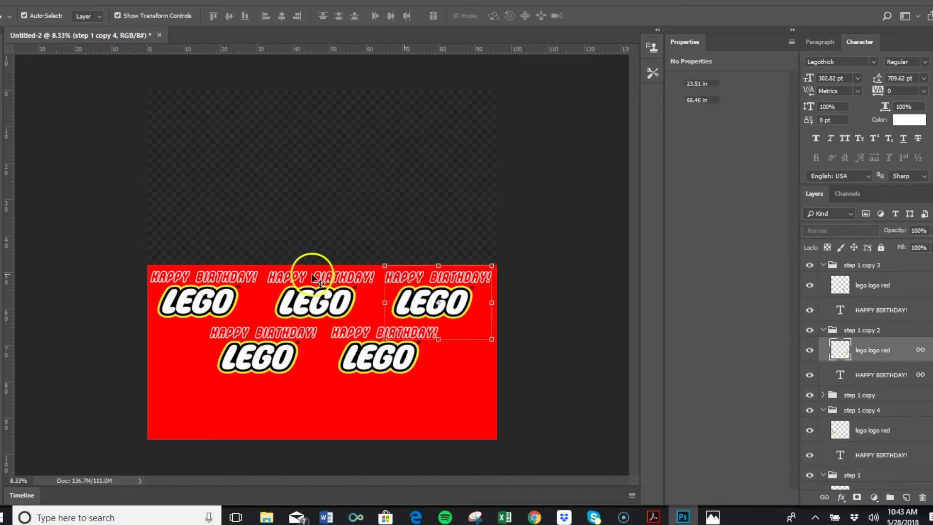
pyautogui.click(827, 330)
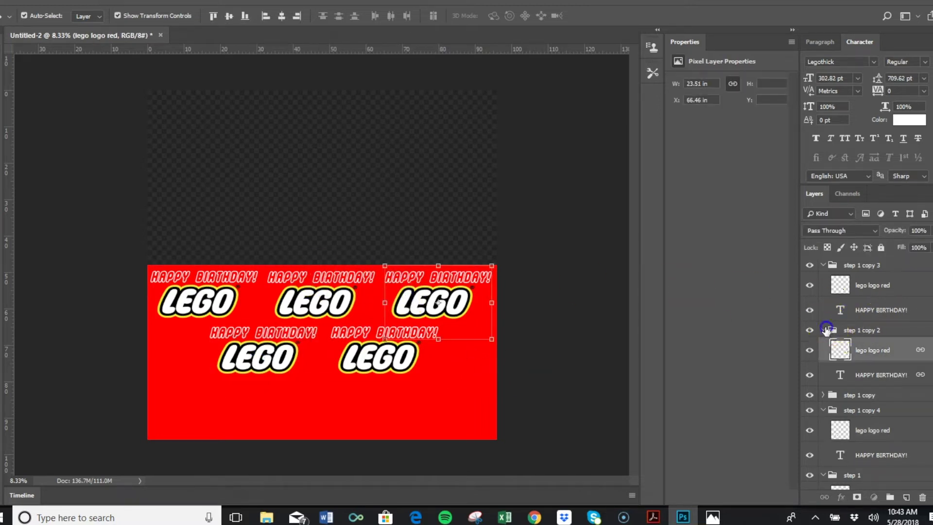
pyautogui.click(825, 331)
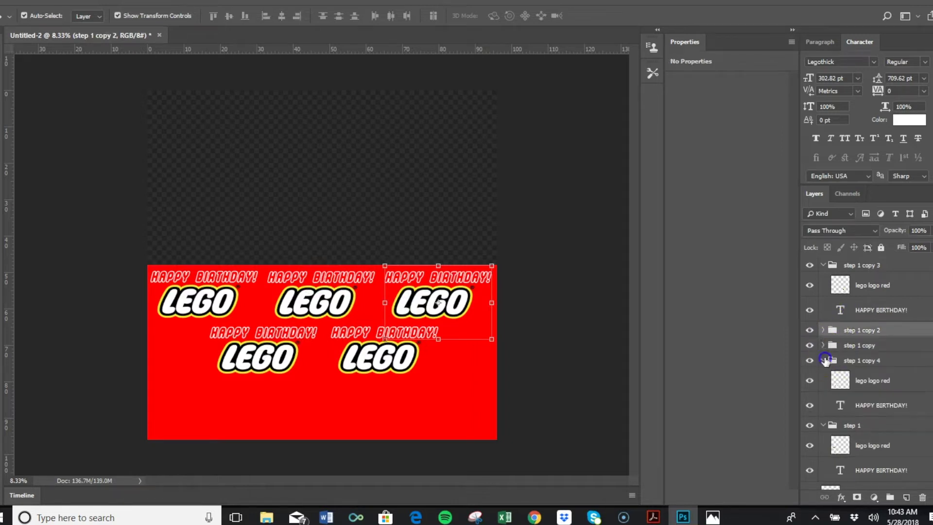
pyautogui.click(824, 360)
pyautogui.click(827, 375)
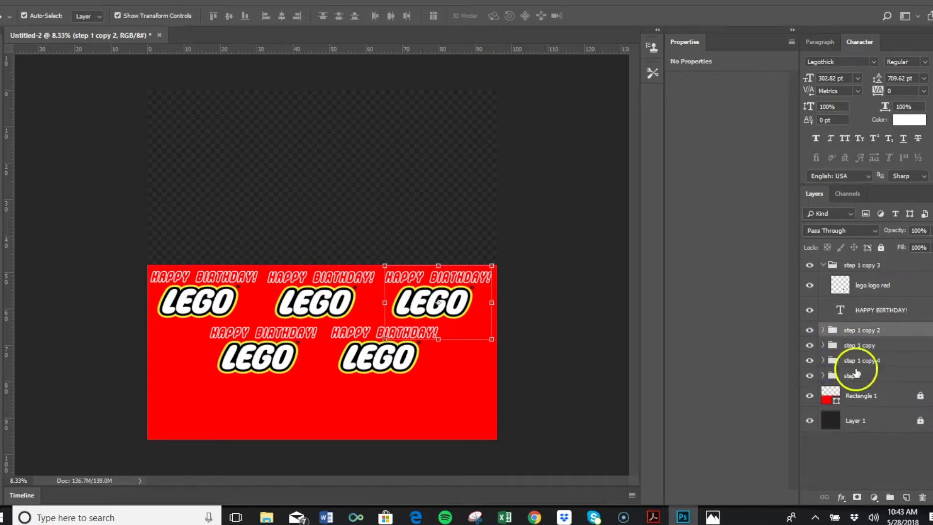
pyautogui.click(824, 264)
pyautogui.keyDown('shift'); pyautogui.click(311, 306); pyautogui.keyUp('shift')
pyautogui.keyDown('shift'); pyautogui.click(209, 304); pyautogui.keyUp('shift')
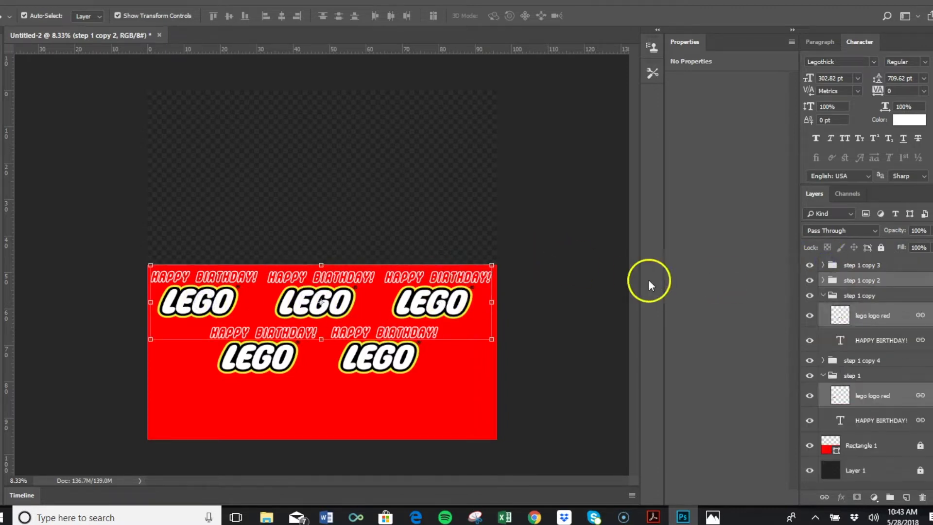
# Reorder the step 1 group directly above step 1 copy 4 in the layer stack, outside that group.
pyautogui.click(855, 375)
pyautogui.moveTo(856, 376); pyautogui.dragTo(854, 360)
pyautogui.keyDown('shift'); pyautogui.click(855, 289); pyautogui.keyUp('shift')
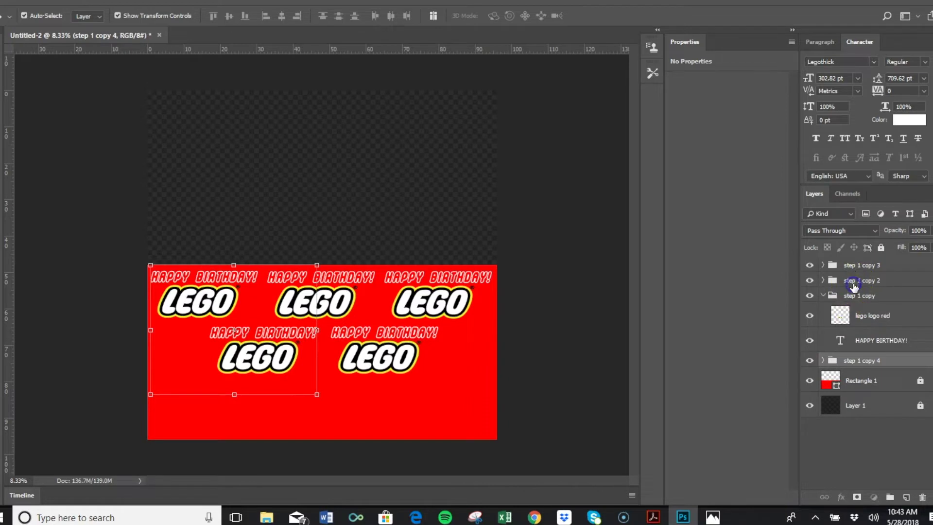
pyautogui.click(862, 362)
pyautogui.click(823, 360)
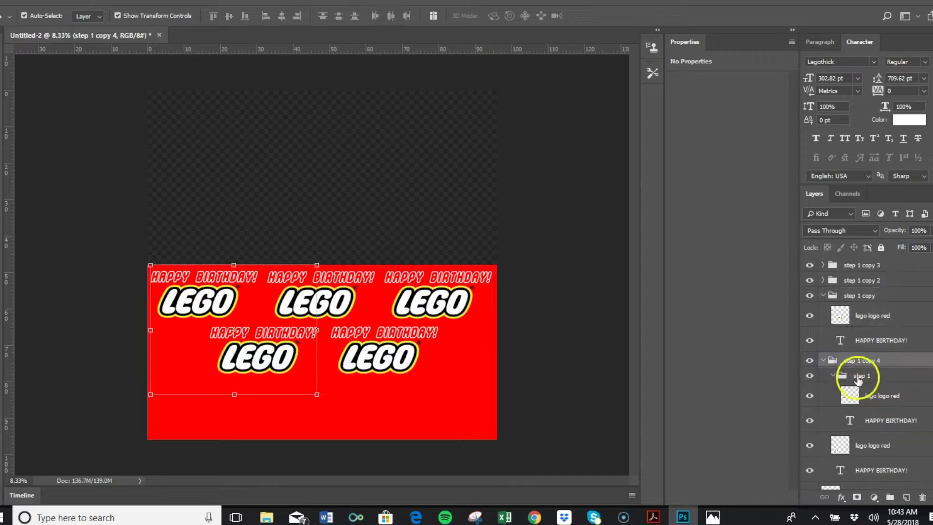
pyautogui.click(861, 377)
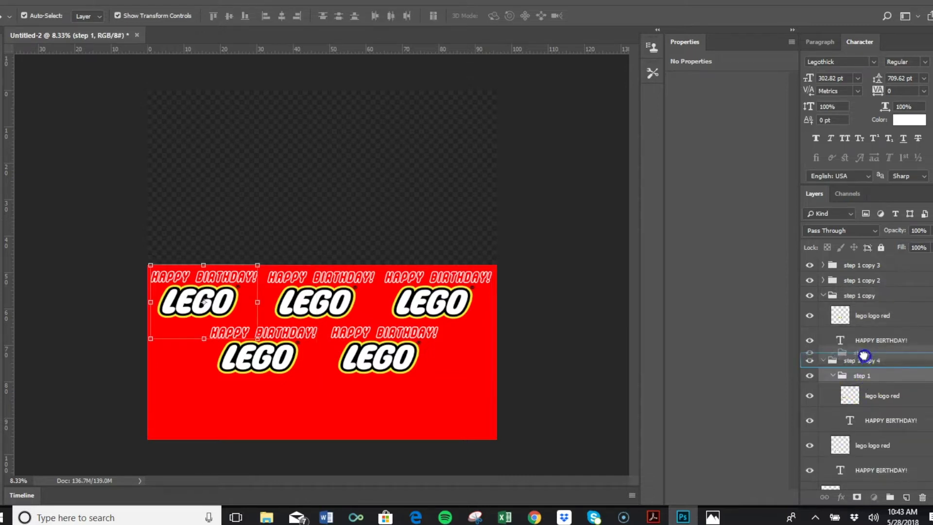
pyautogui.moveTo(863, 355); pyautogui.dragTo(862, 354)
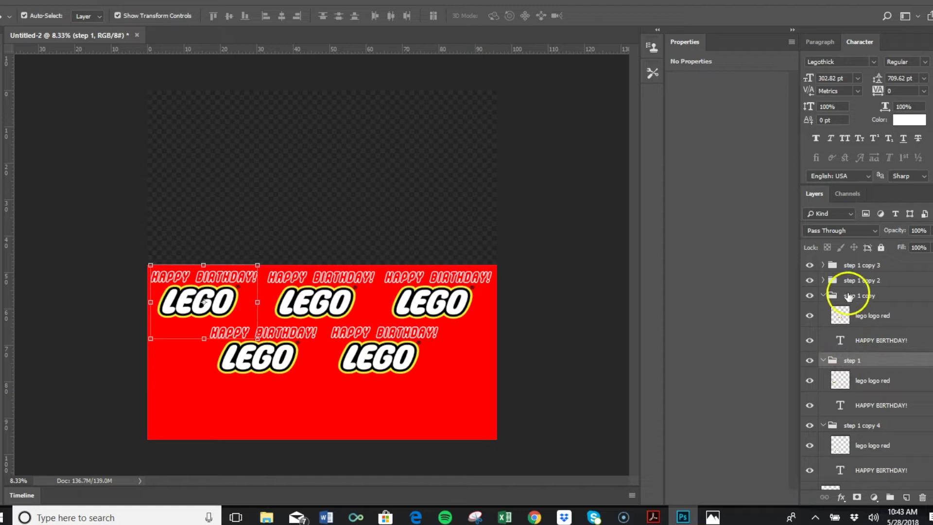
# Combine the first-row groups step 1 copy 2, step 1 copy and step 1 into one new group.
pyautogui.keyDown('shift'); pyautogui.click(848, 287); pyautogui.keyUp('shift')
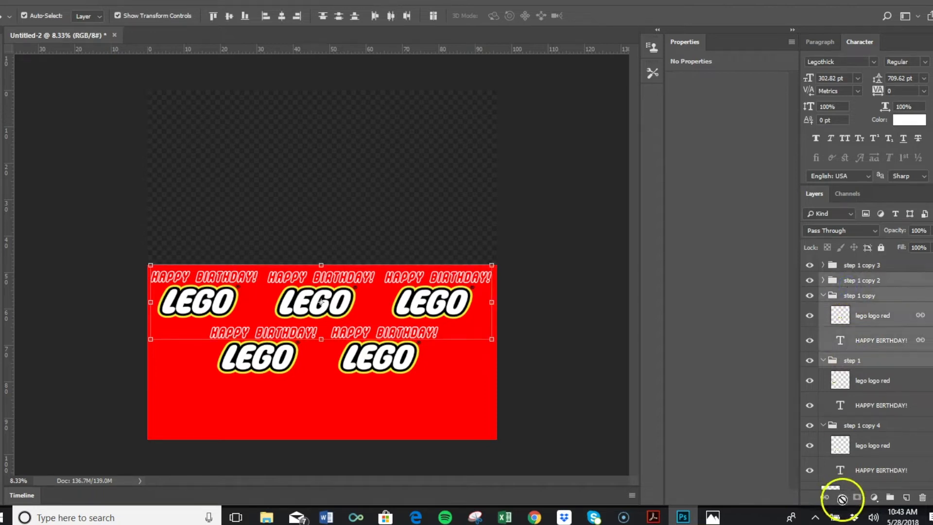
pyautogui.click(890, 498)
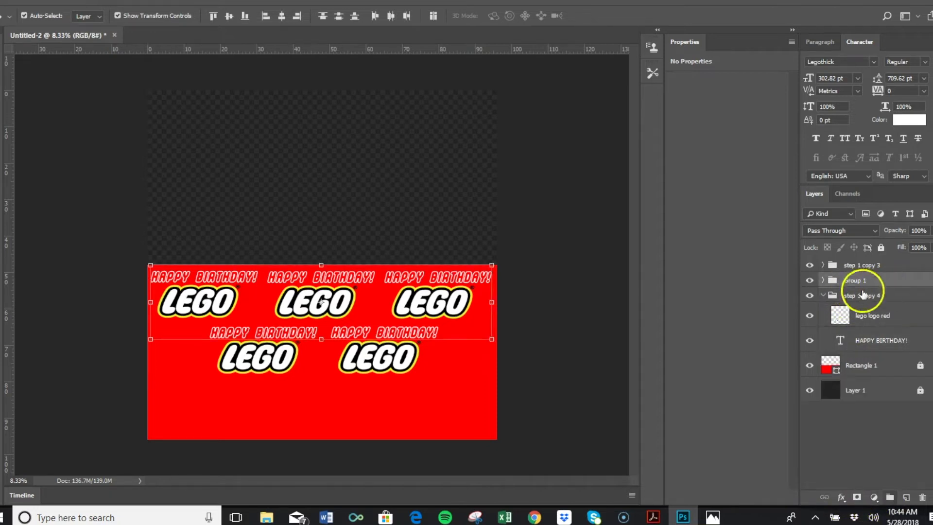
# Name the first-row group Top Step at the top of the stack and combine the second-row sets into a group named Middle Step.
pyautogui.moveTo(837, 269); pyautogui.dragTo(851, 270)
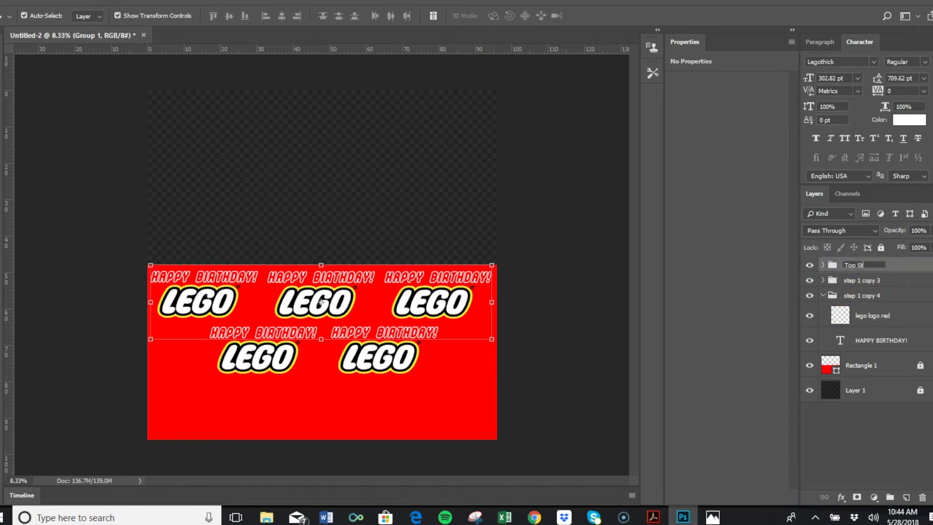
pyautogui.click(856, 280)
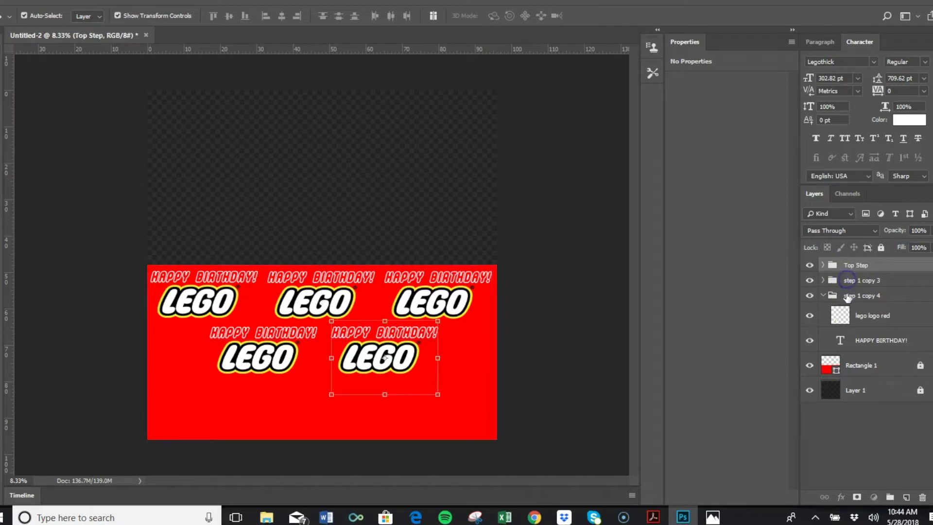
pyautogui.keyDown('shift'); pyautogui.click(858, 295); pyautogui.keyUp('shift')
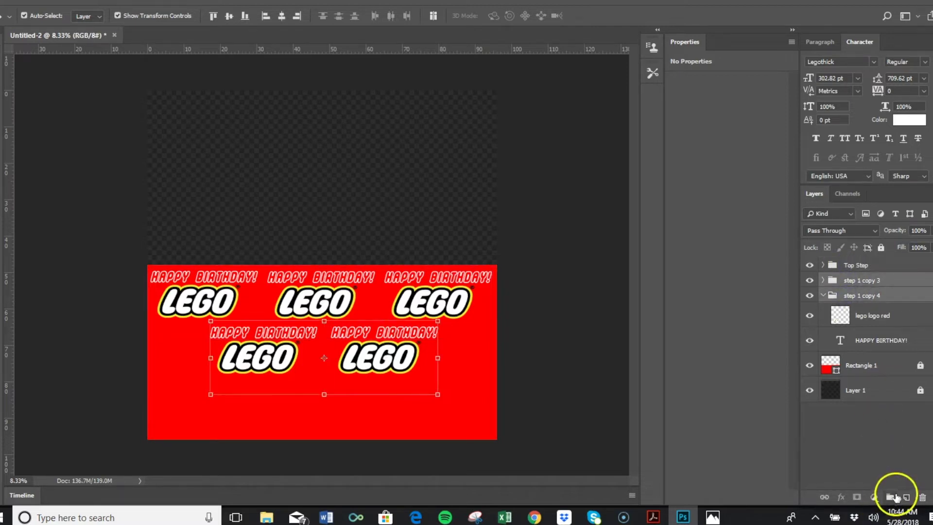
pyautogui.click(890, 497)
pyautogui.click(861, 287)
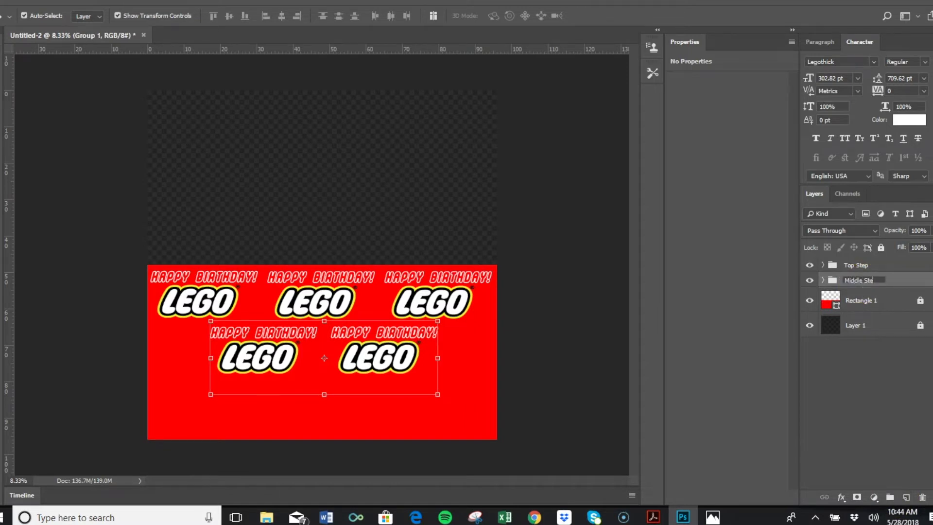
# Duplicate the Top Step group as Top Step copy.
pyautogui.rightClick(860, 267)
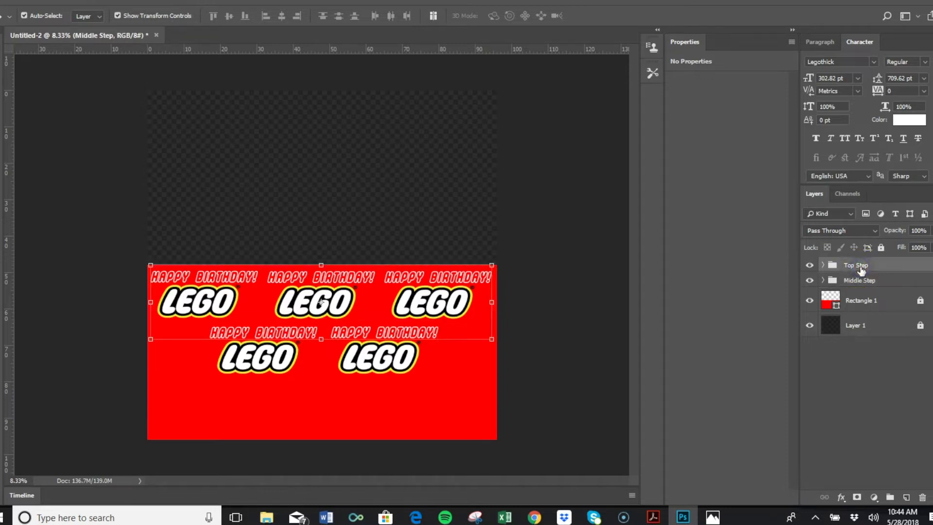
pyautogui.click(801, 190)
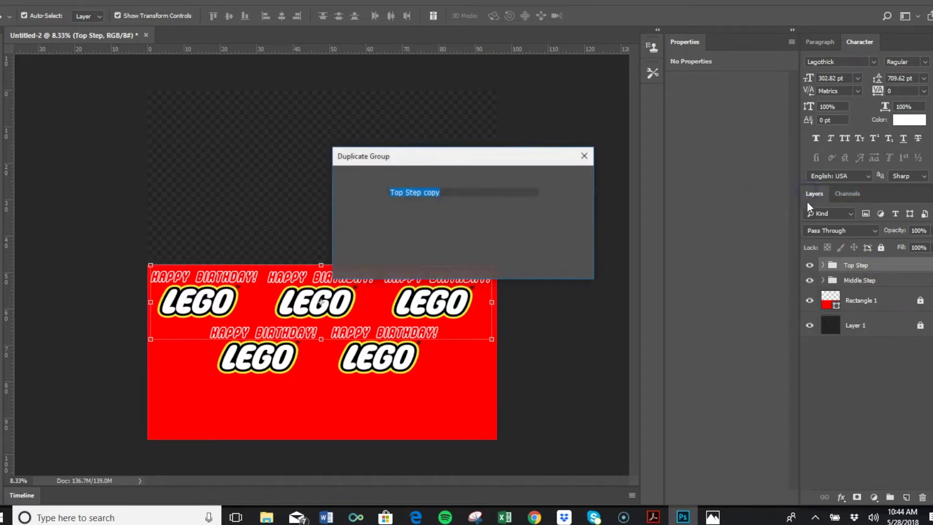
pyautogui.click(573, 180)
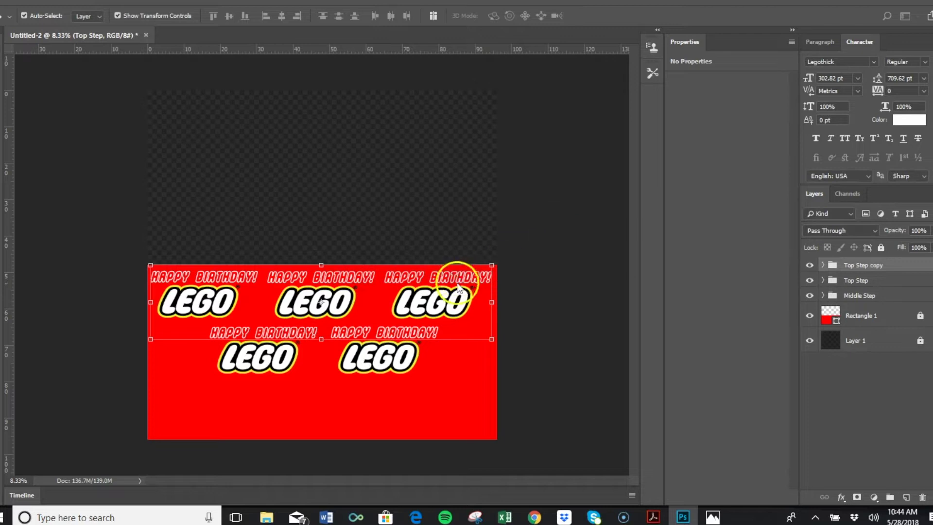
# Try to move the duplicated row down to the third-row position and undo the move.
pyautogui.moveTo(413, 304); pyautogui.dragTo(412, 392)
pyautogui.hotkey('ctrl', 'z')
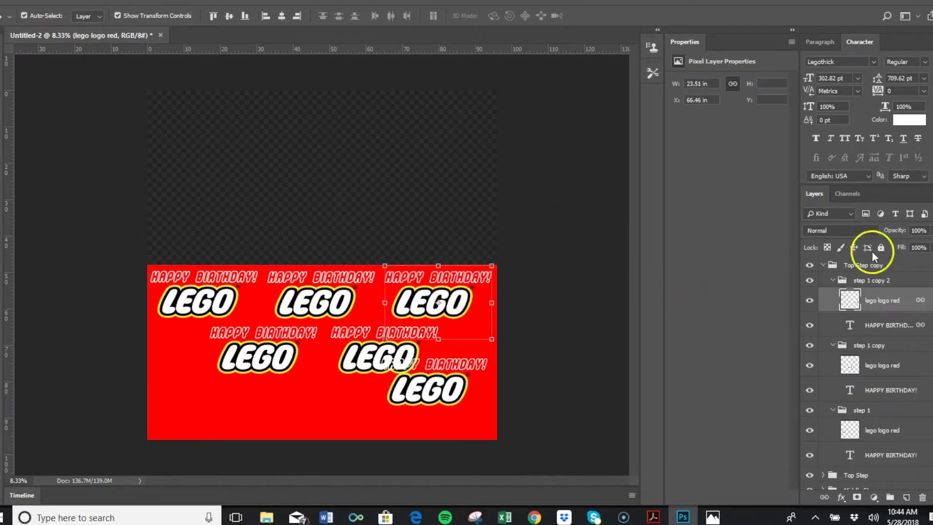
# Collapse the Top Step copy group and set its blend mode to Normal.
pyautogui.click(833, 266)
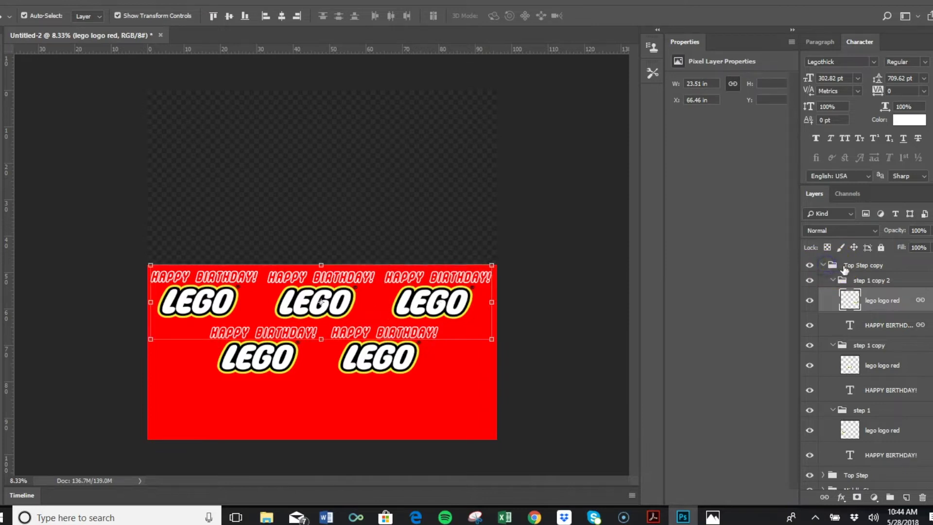
pyautogui.click(823, 265)
pyautogui.click(876, 233)
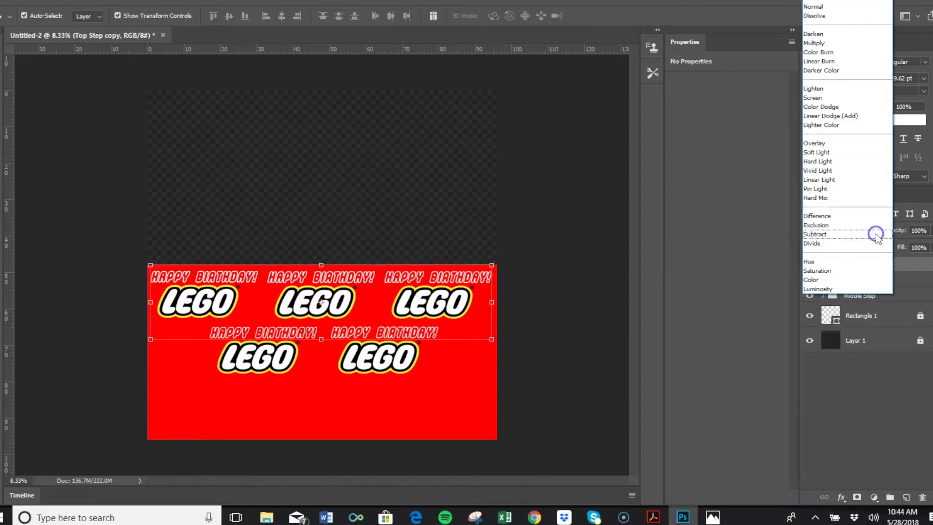
pyautogui.click(838, 9)
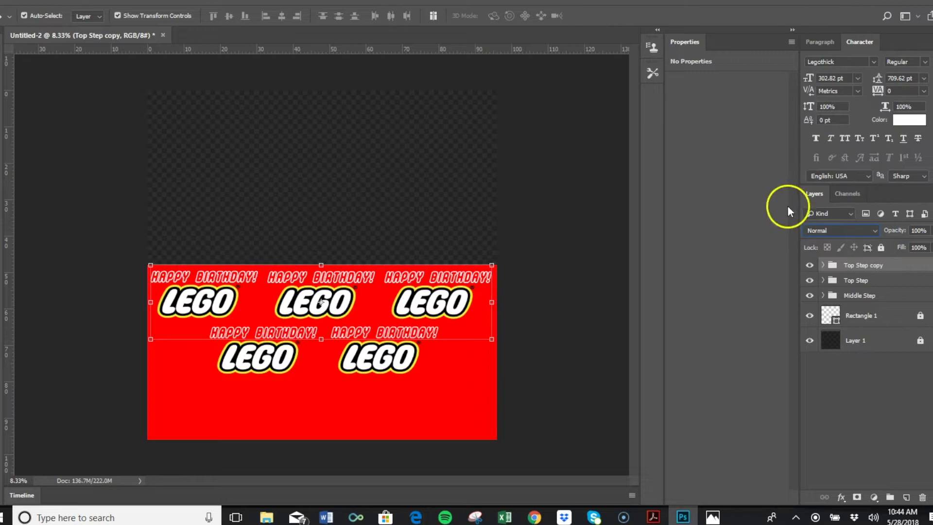
pyautogui.rightClick(846, 265)
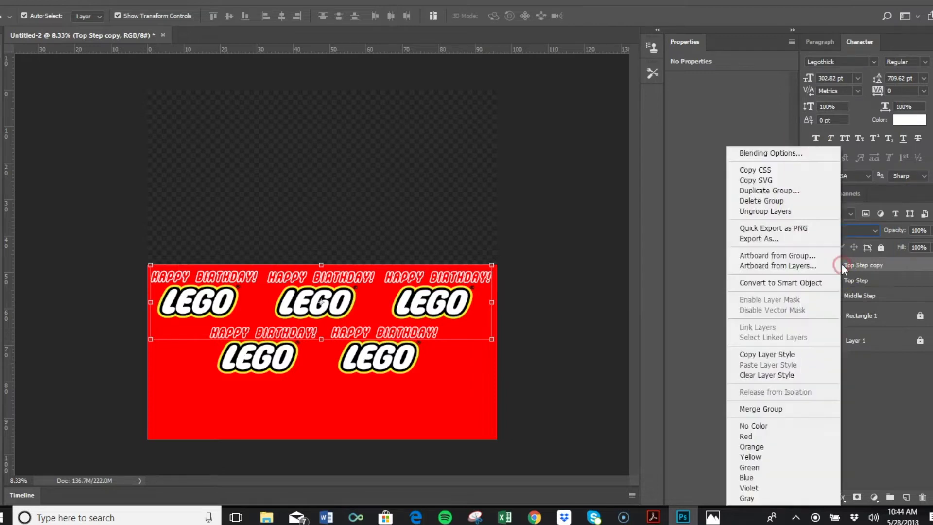
pyautogui.click(803, 191)
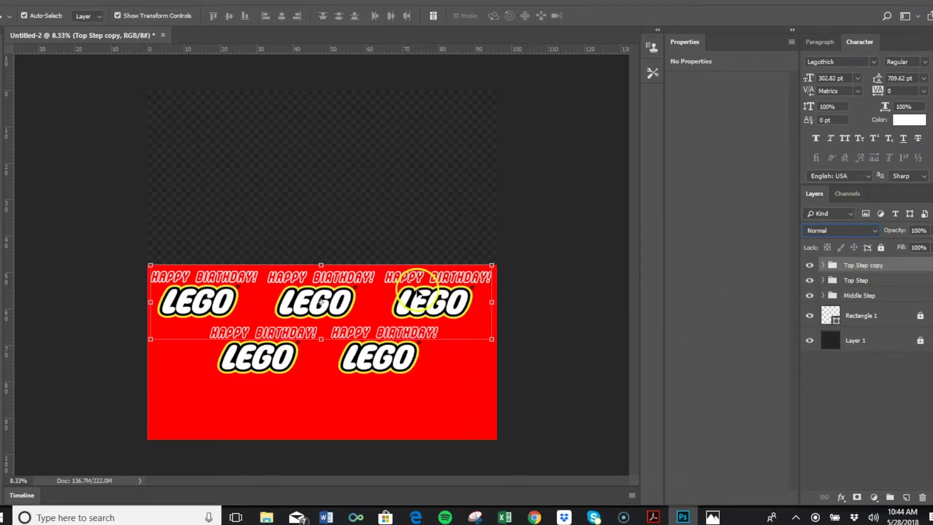
# Try to move the Top Step copy row further down the red area.
pyautogui.moveTo(398, 309); pyautogui.dragTo(397, 332)
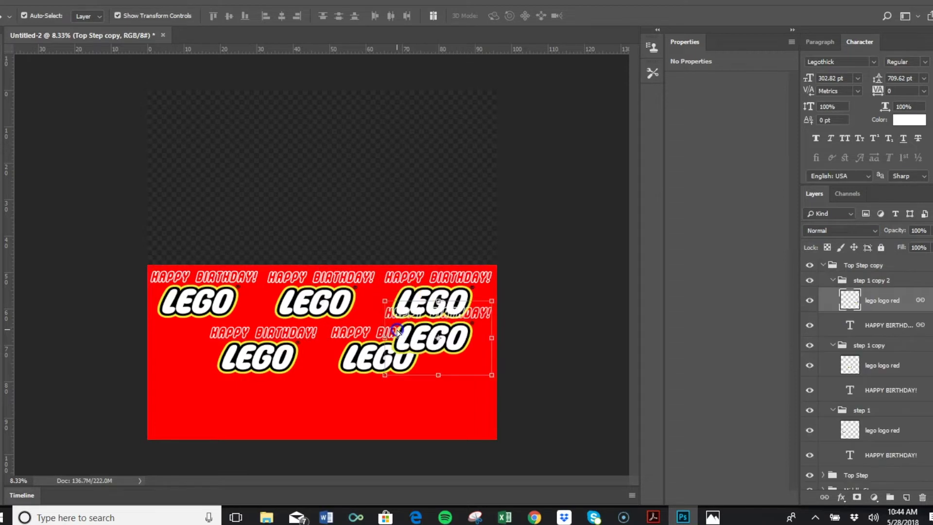
pyautogui.click(541, 295)
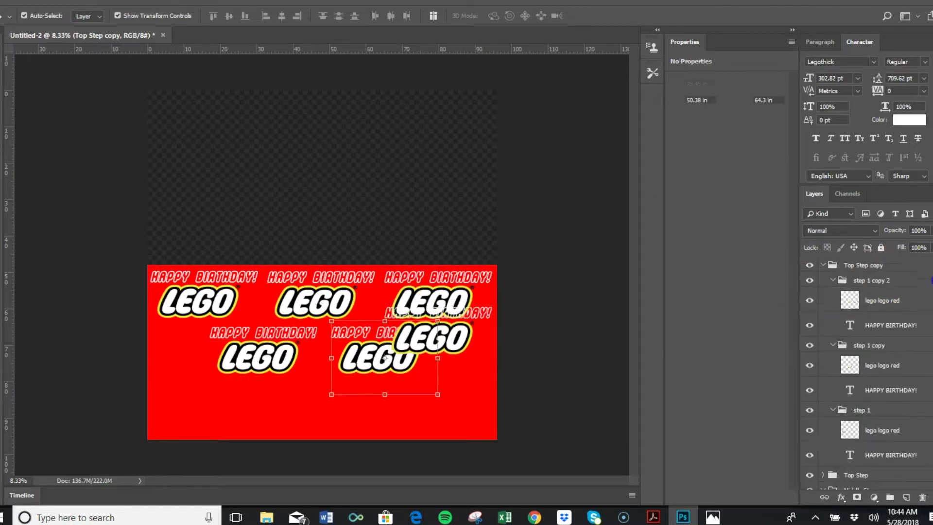
pyautogui.click(861, 271)
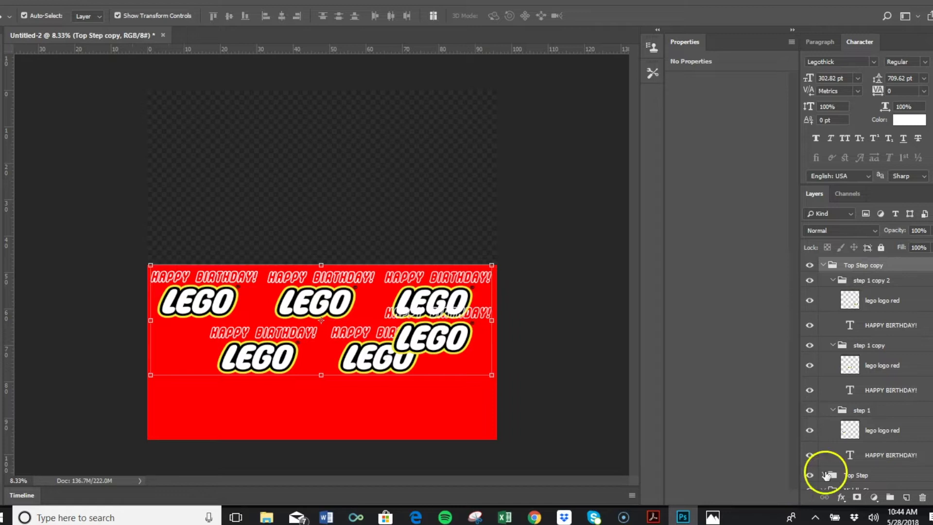
# Collapse the three set groups inside Top Step copy and select them together.
pyautogui.click(897, 283)
pyautogui.click(833, 345)
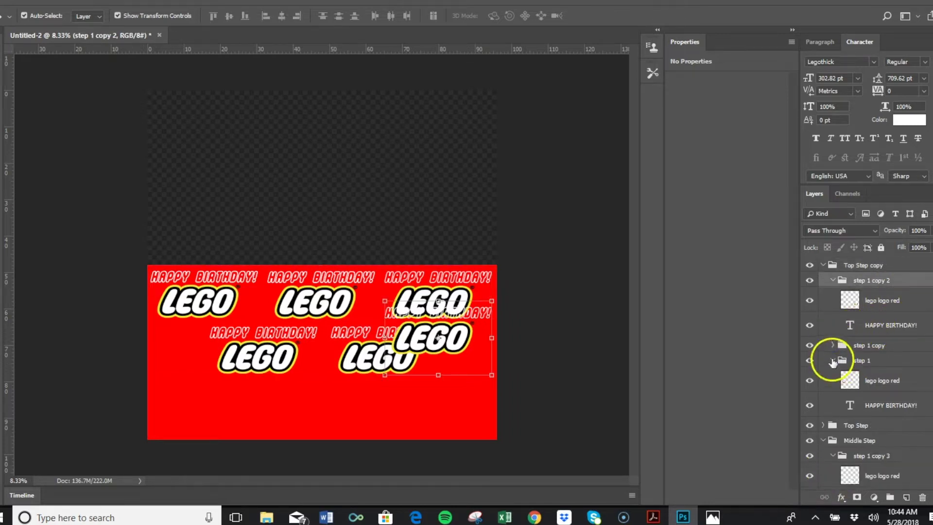
pyautogui.click(833, 361)
pyautogui.click(833, 280)
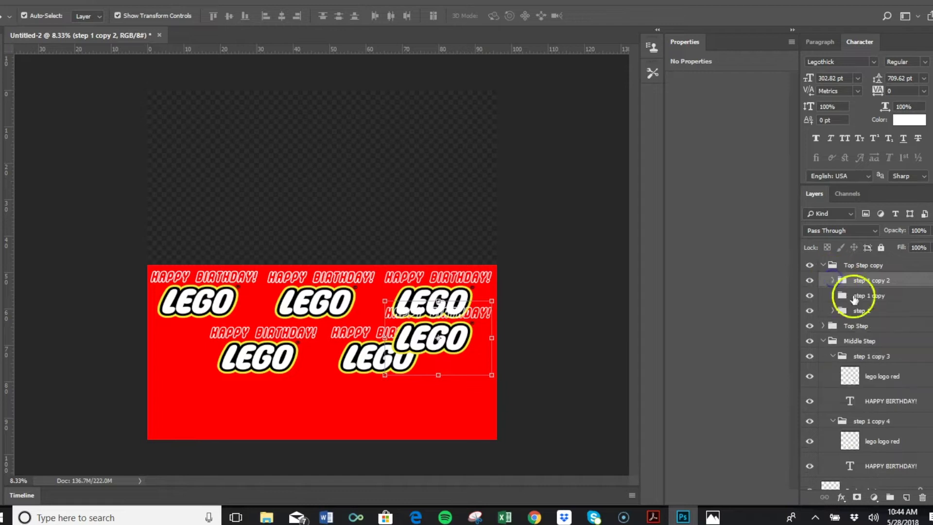
pyautogui.keyDown('shift'); pyautogui.click(858, 309); pyautogui.keyUp('shift')
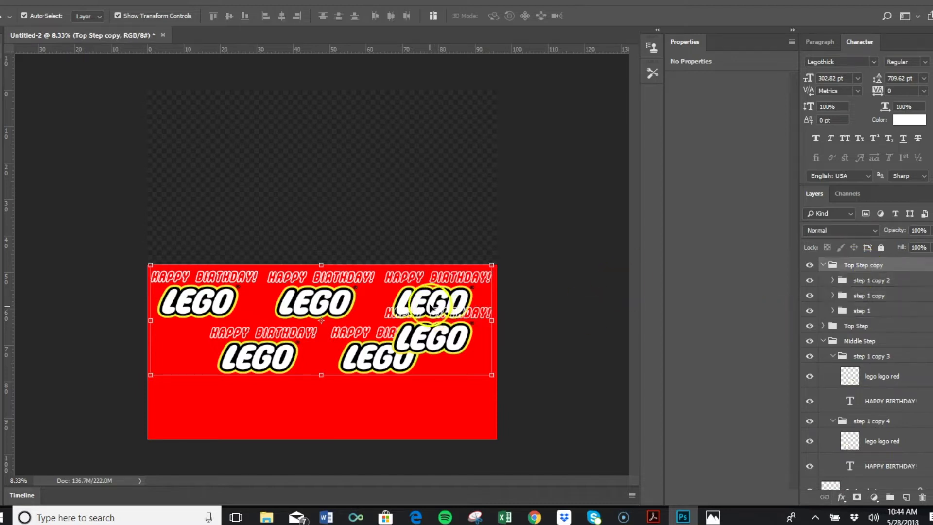
# Undo the stray move of the single step 1 copy 2 set.
pyautogui.hotkey('ctrl', 'z')
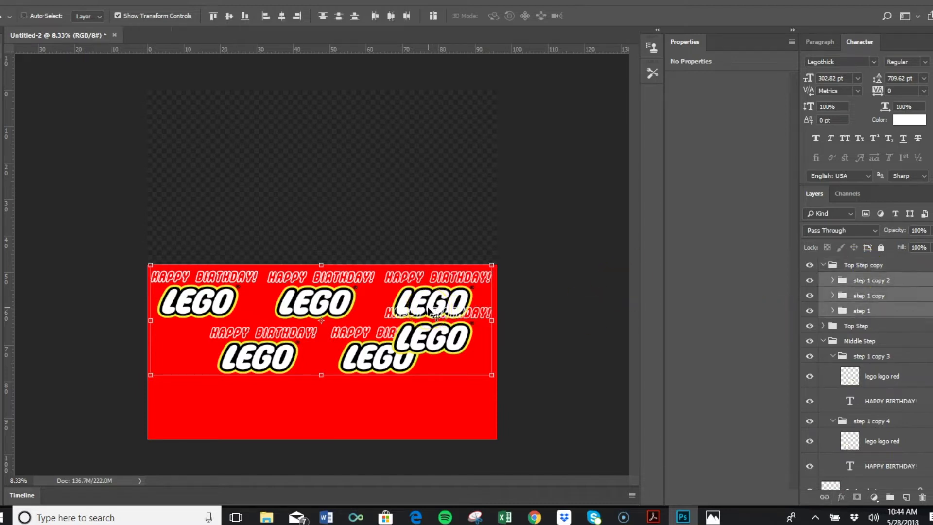
pyautogui.hotkey('ctrl', 'z')
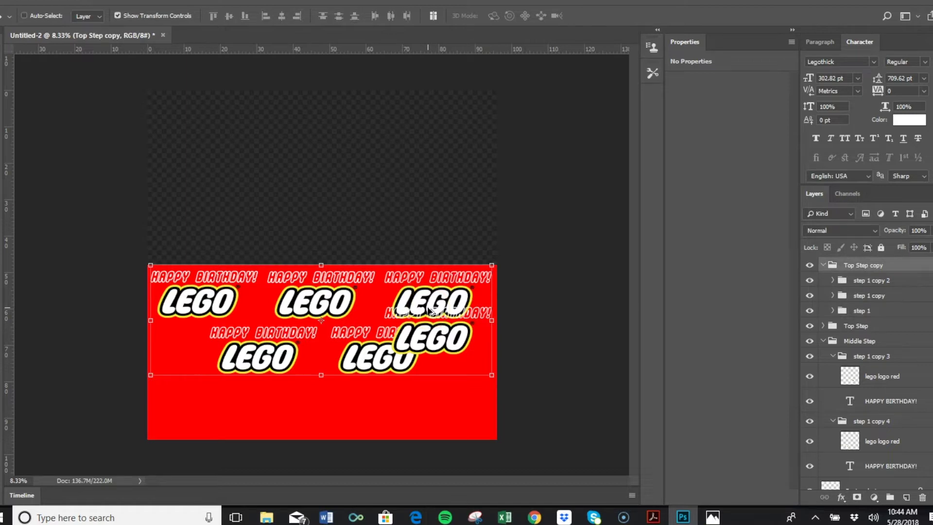
pyautogui.hotkey('ctrl', 'z')
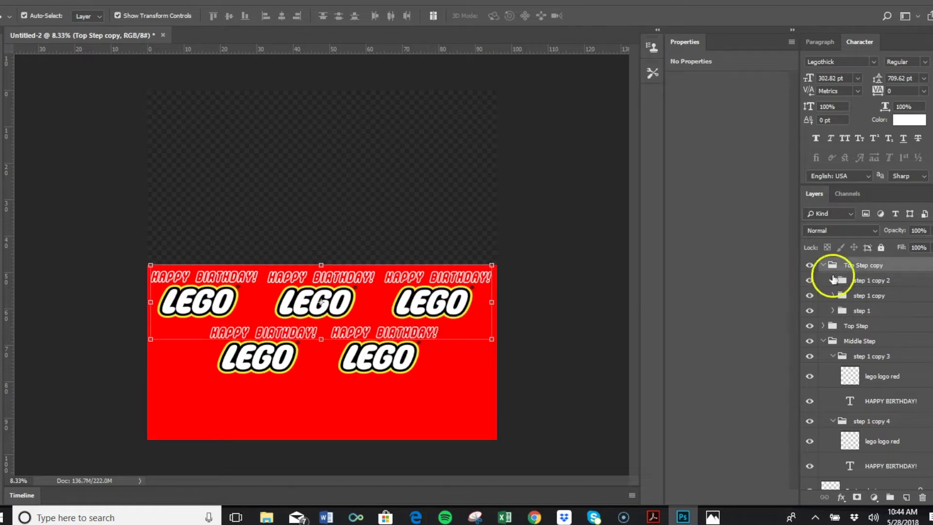
# Link the three sets inside Top Step copy and move them together into a third row at the base of the red area.
pyautogui.click(865, 284)
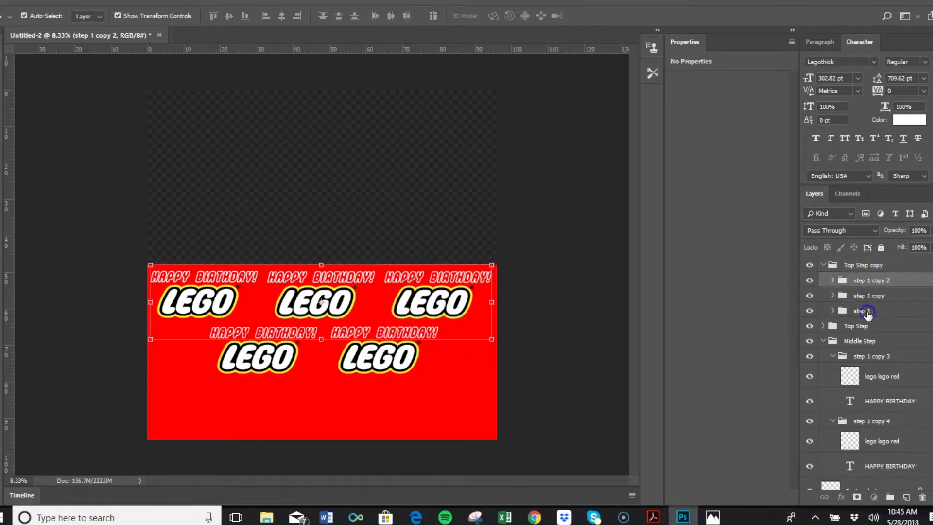
pyautogui.keyDown('shift'); pyautogui.click(865, 311); pyautogui.keyUp('shift')
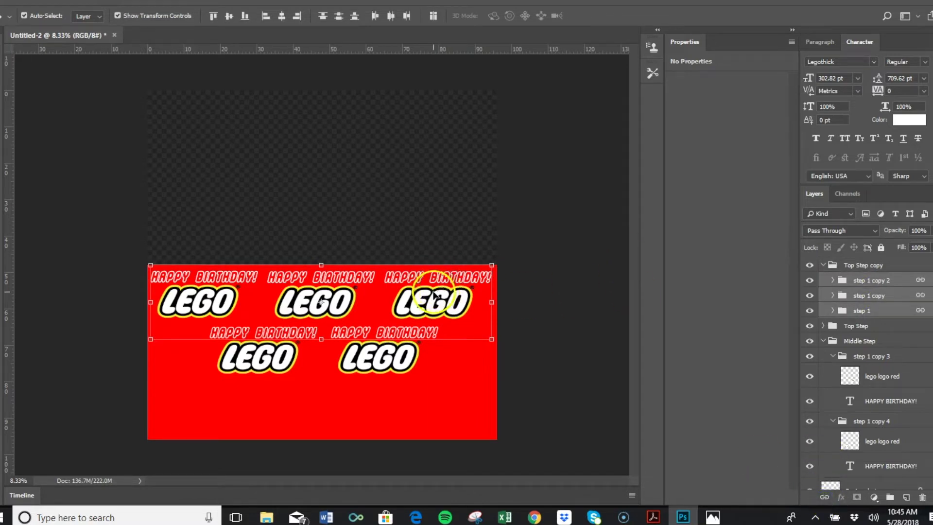
pyautogui.click(849, 265)
pyautogui.moveTo(427, 296); pyautogui.dragTo(427, 401)
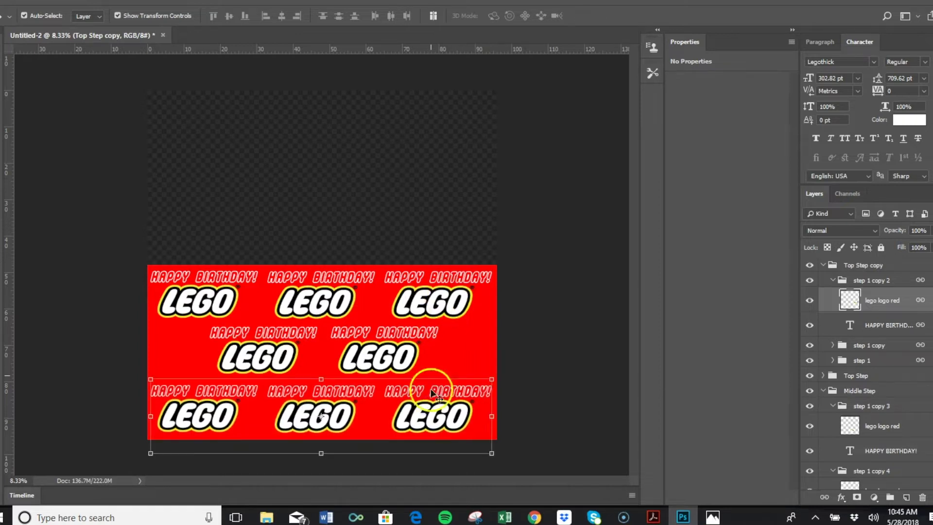
pyautogui.click(426, 400)
pyautogui.moveTo(425, 396); pyautogui.dragTo(423, 393)
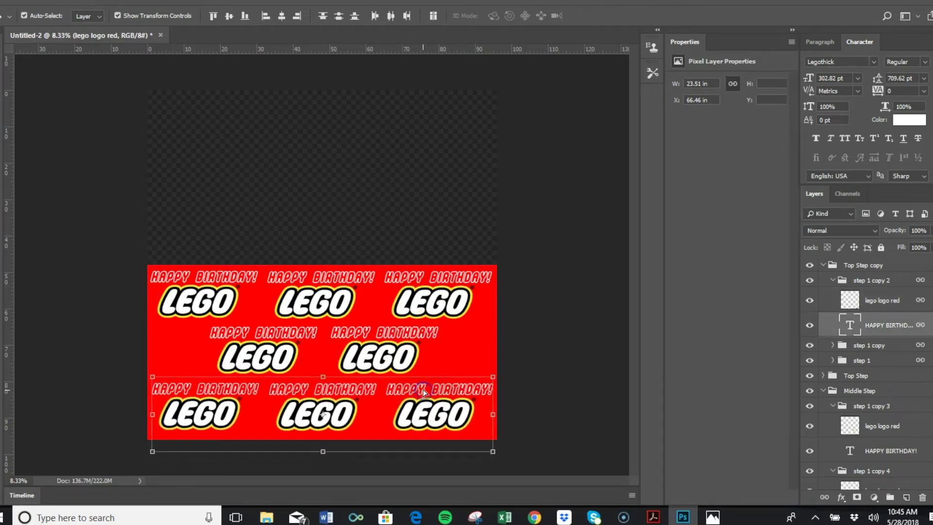
# Select the second-row groups step 1 copy 3 and step 1 copy 4 and link them together.
pyautogui.click(405, 343)
pyautogui.keyDown('shift'); pyautogui.click(239, 357); pyautogui.keyUp('shift')
pyautogui.click(848, 405)
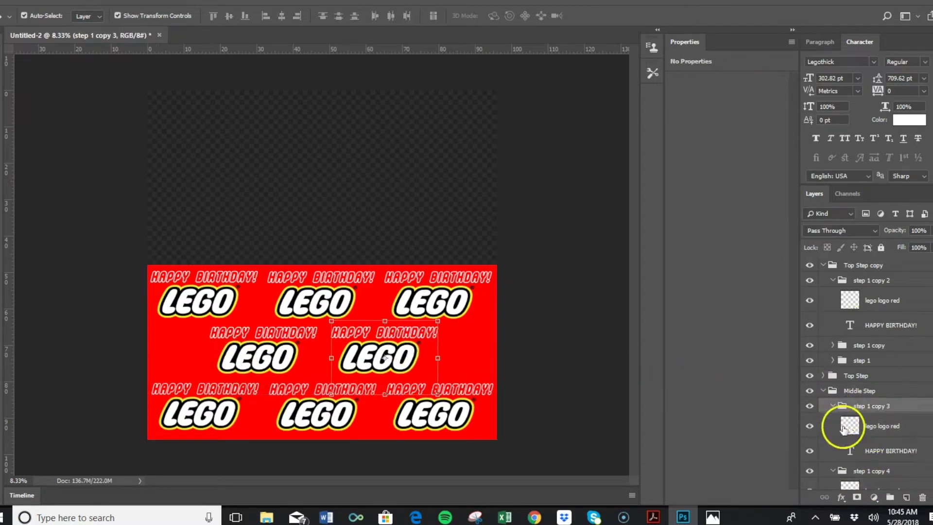
pyautogui.keyDown('shift'); pyautogui.click(839, 472); pyautogui.keyUp('shift')
pyautogui.click(826, 498)
pyautogui.moveTo(400, 357)
pyautogui.mouseDown()
pyautogui.moveTo(385, 362)
pyautogui.moveTo(395, 360)
pyautogui.mouseUp()
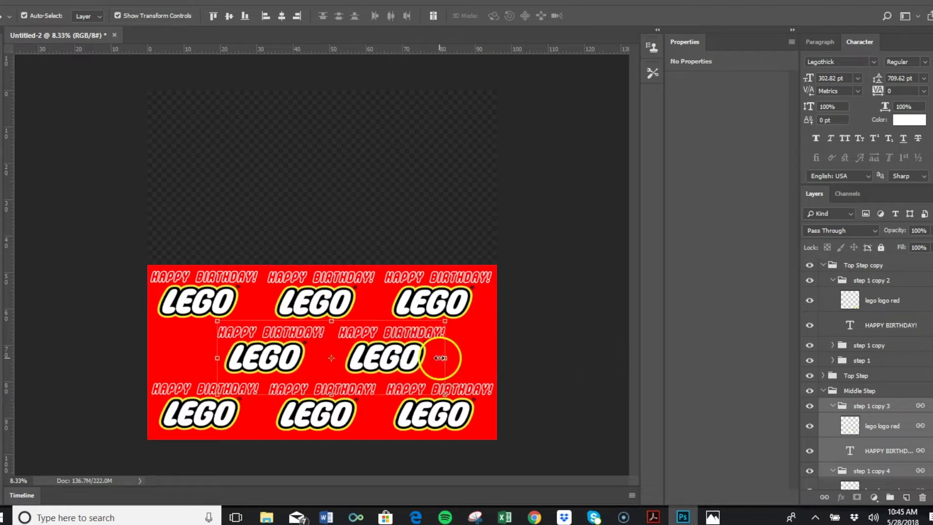
pyautogui.press('ctrl')
pyautogui.click(532, 363)
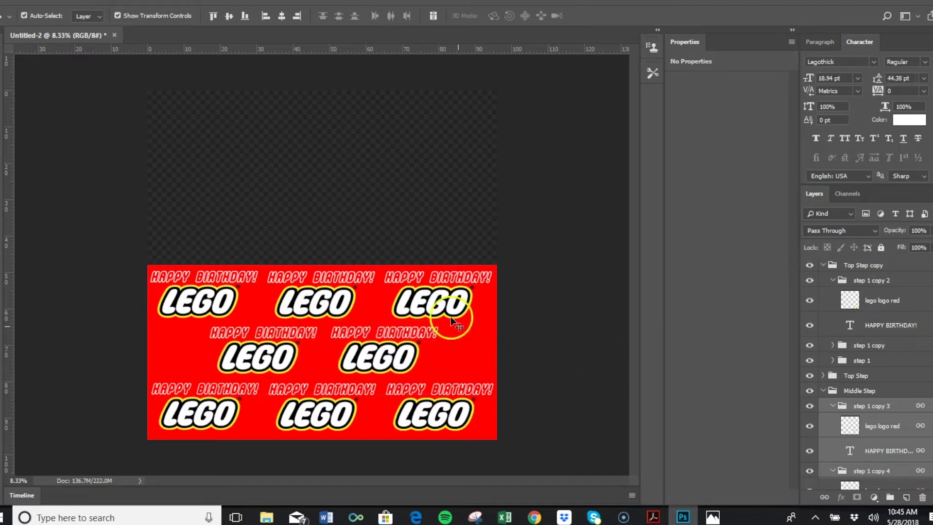
pyautogui.click(389, 348)
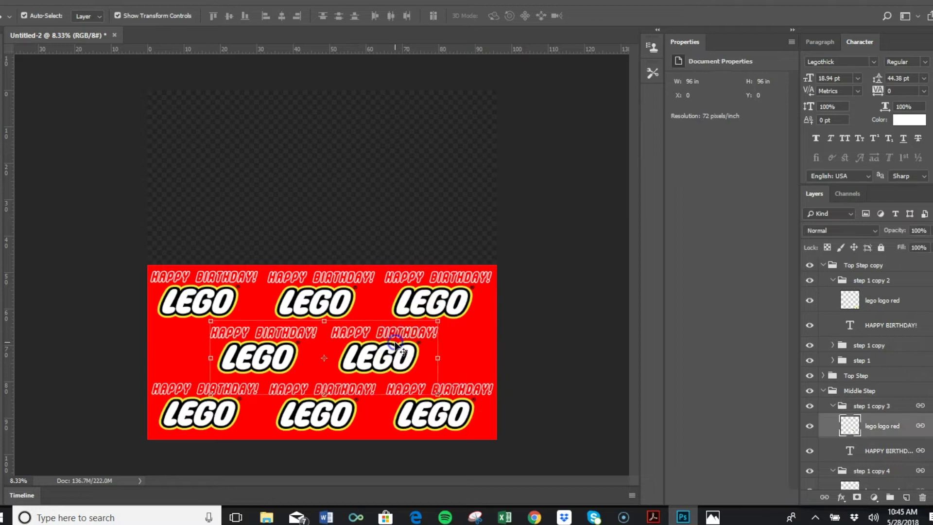
pyautogui.click(282, 17)
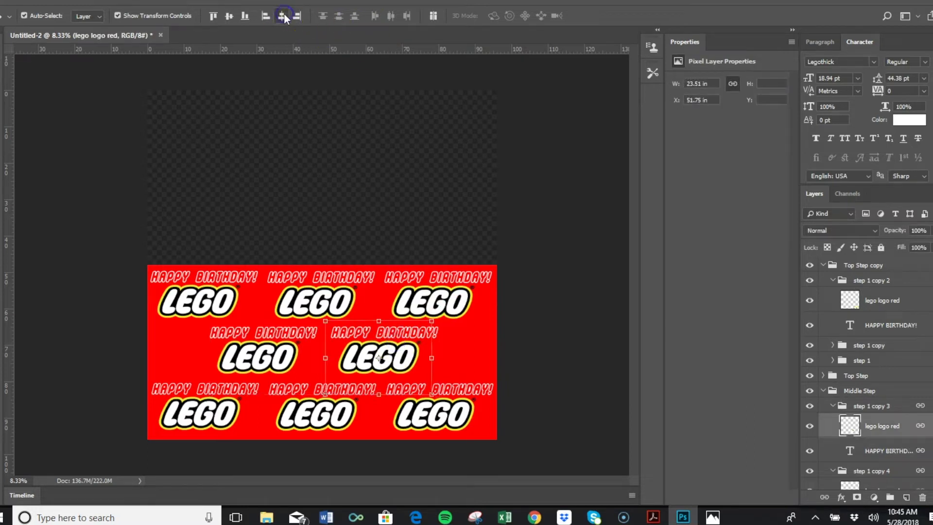
pyautogui.hotkey('ctrl', 'z')
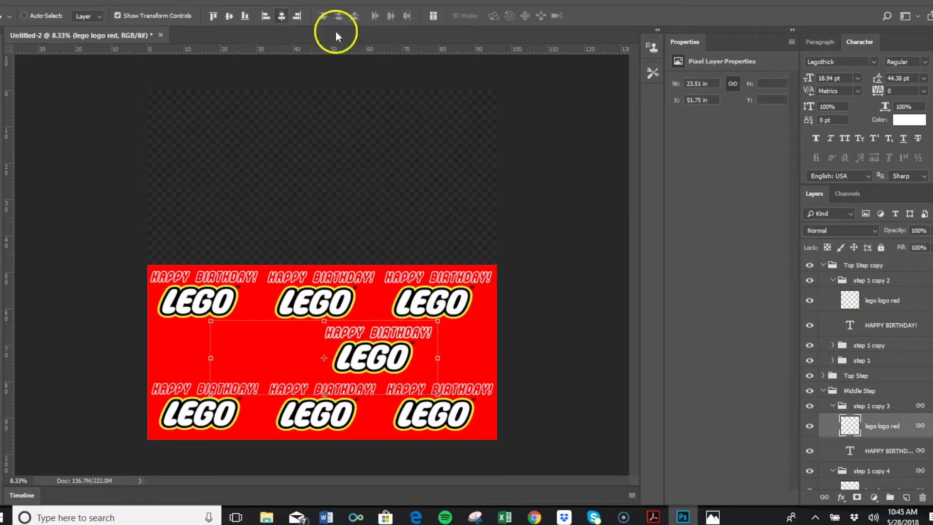
# Try centring the second-row groups step 1 copy 3 and step 1 copy 4 horizontally, and undo the alignment.
pyautogui.click(859, 393)
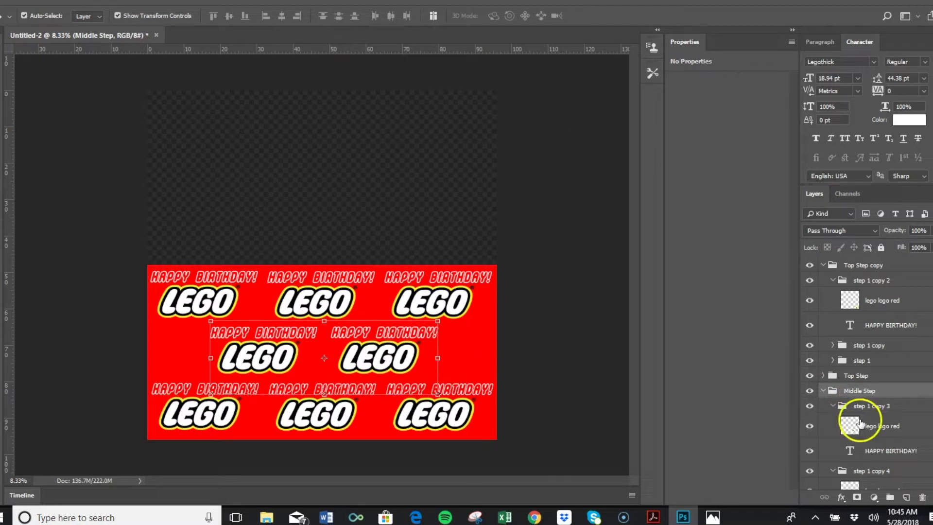
pyautogui.click(835, 407)
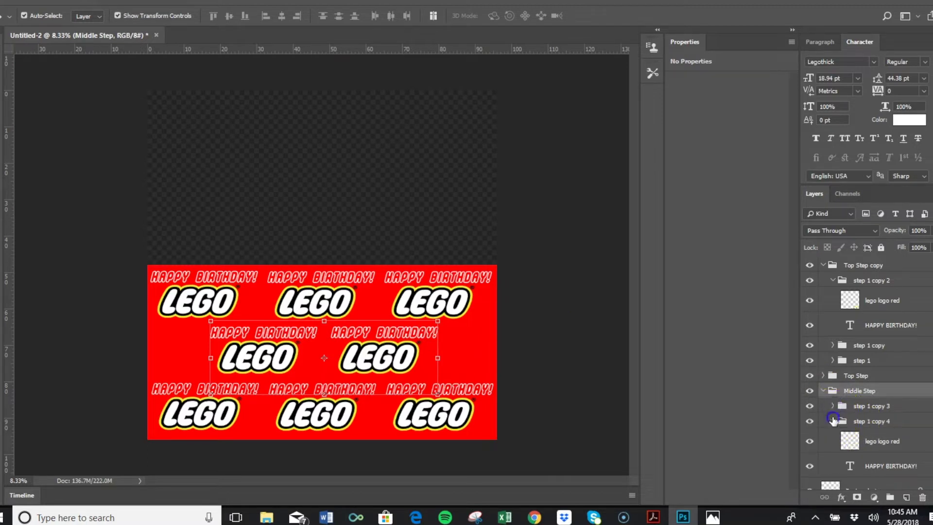
pyautogui.click(833, 420)
pyautogui.click(860, 407)
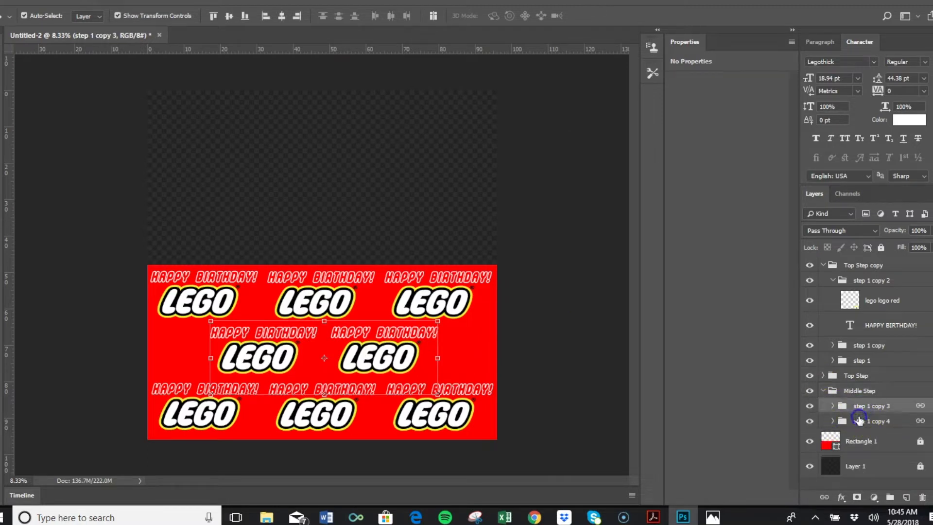
pyautogui.keyDown('shift'); pyautogui.click(860, 421); pyautogui.keyUp('shift')
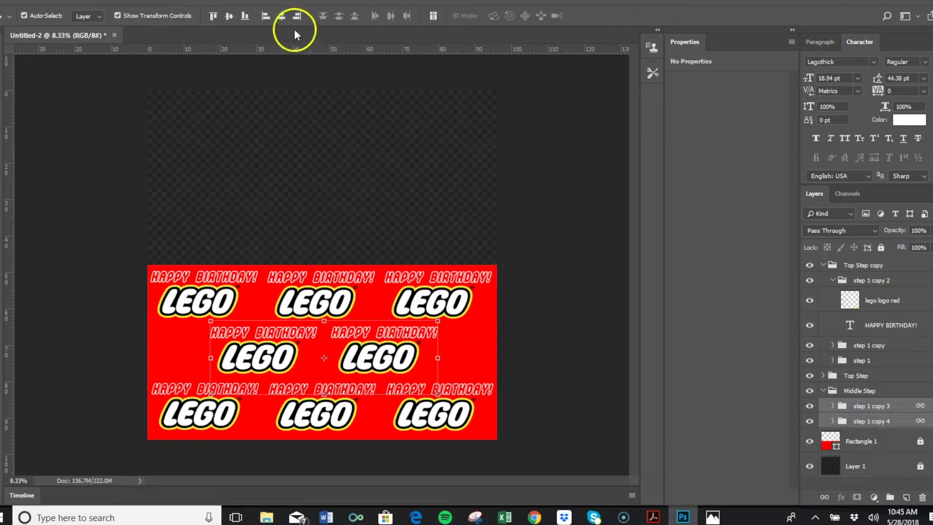
pyautogui.click(282, 17)
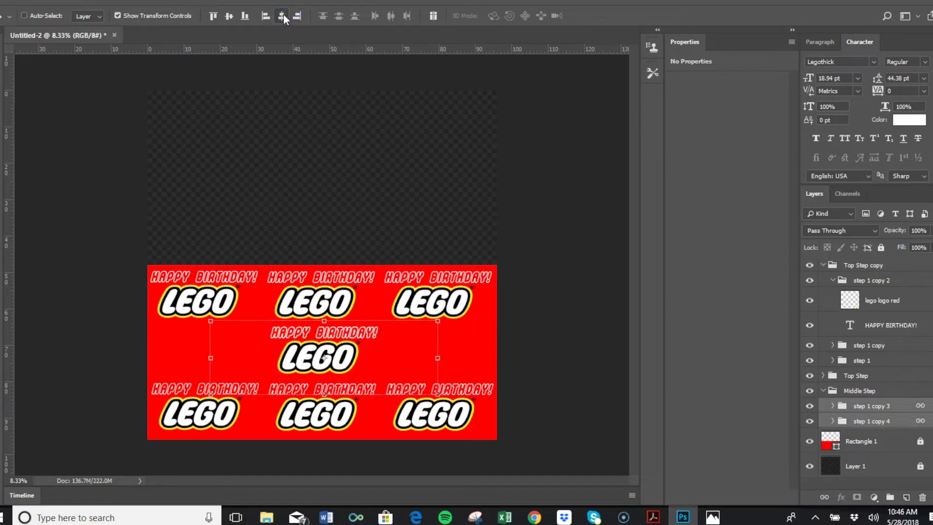
pyautogui.hotkey('ctrl', 'z')
pyautogui.click(560, 296)
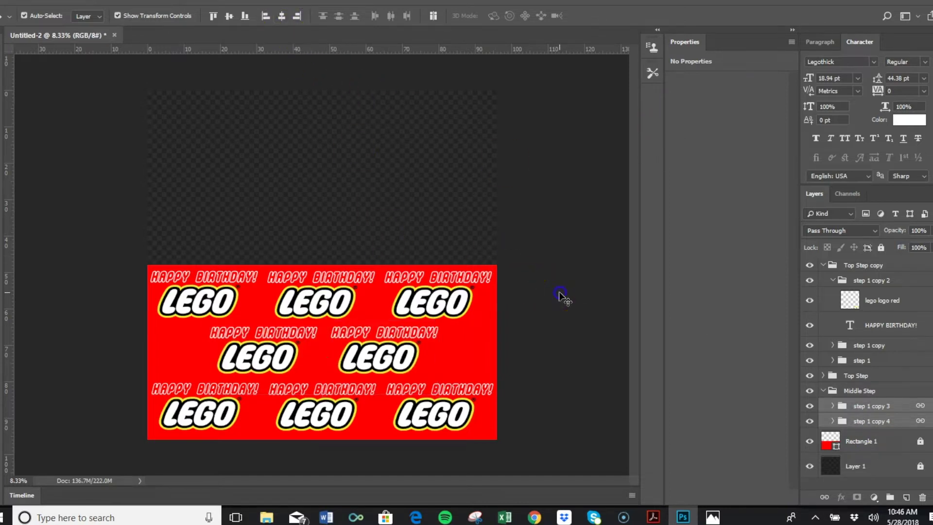
pyautogui.click(907, 398)
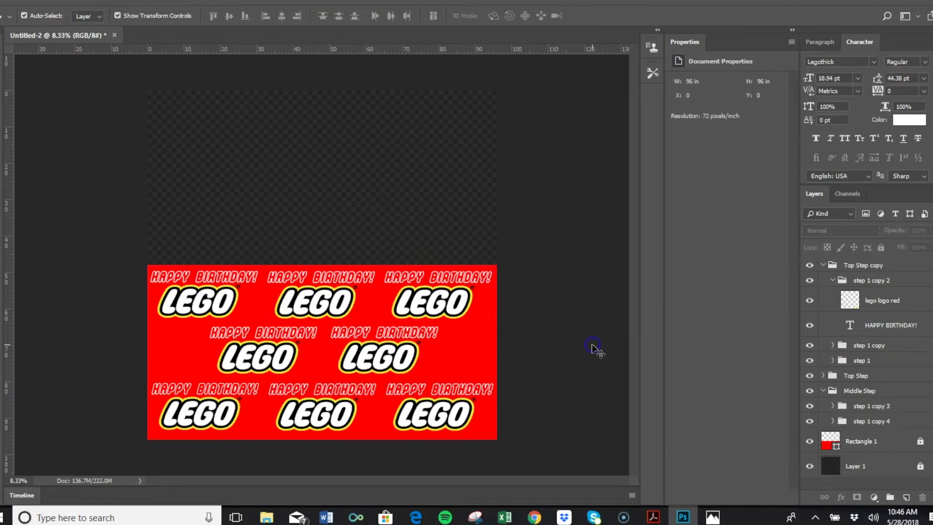
pyautogui.click(448, 293)
pyautogui.hotkey('ctrl', 't')
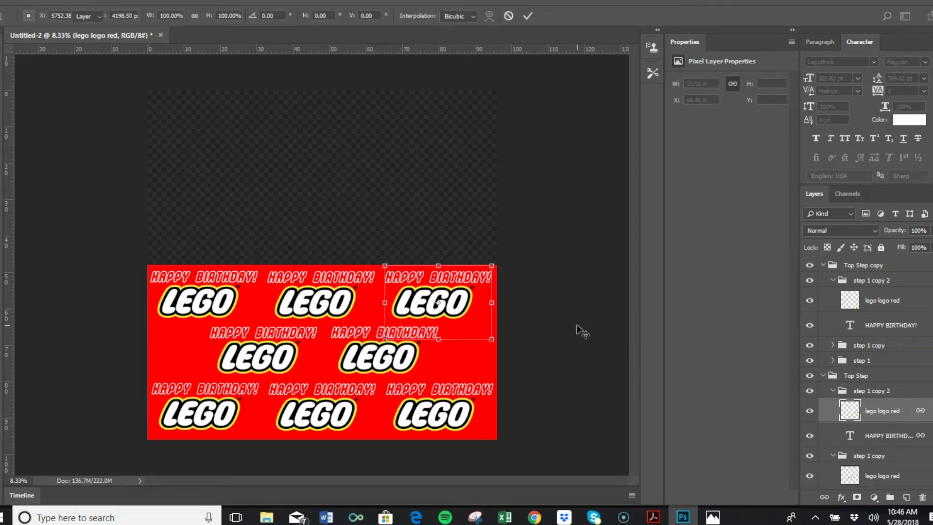
pyautogui.click(570, 357)
pyautogui.click(569, 356)
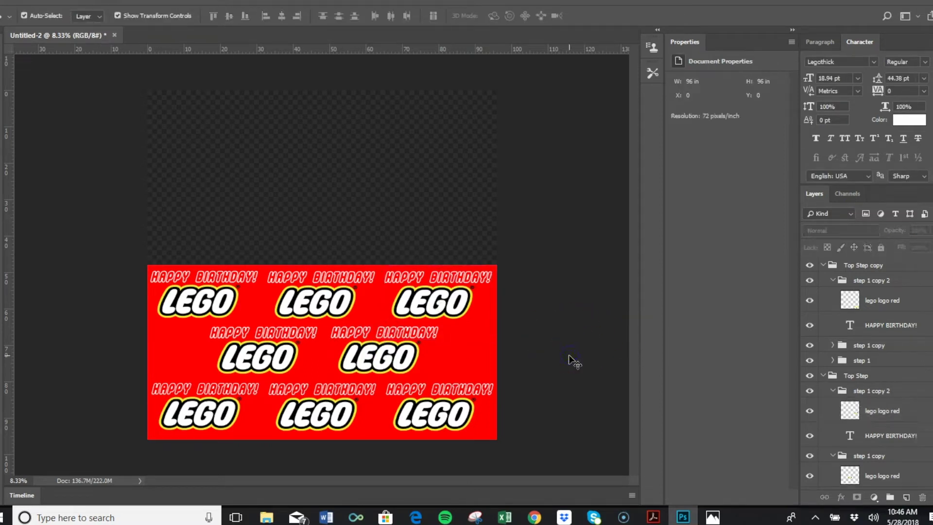
# Try merging the Top Step group into a single layer, and undo the merge.
pyautogui.click(878, 376)
pyautogui.rightClick(875, 376)
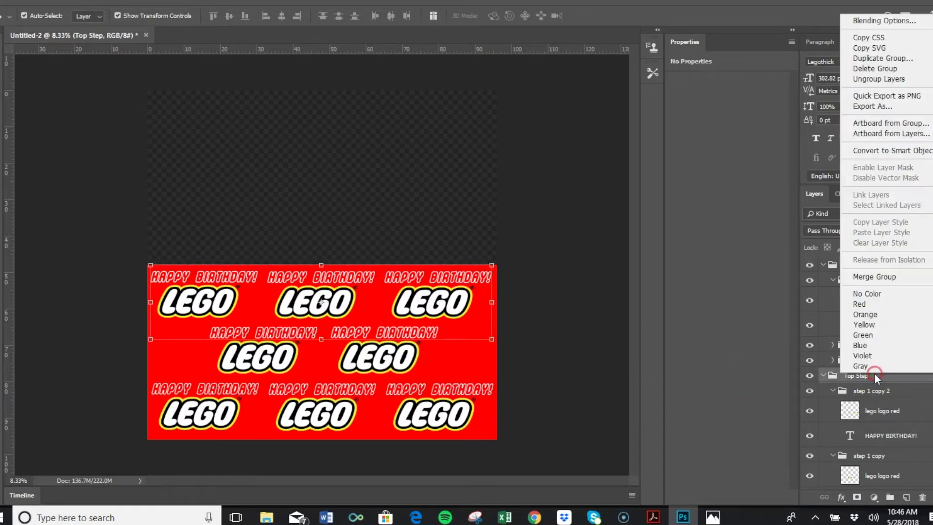
pyautogui.click(877, 276)
pyautogui.click(877, 382)
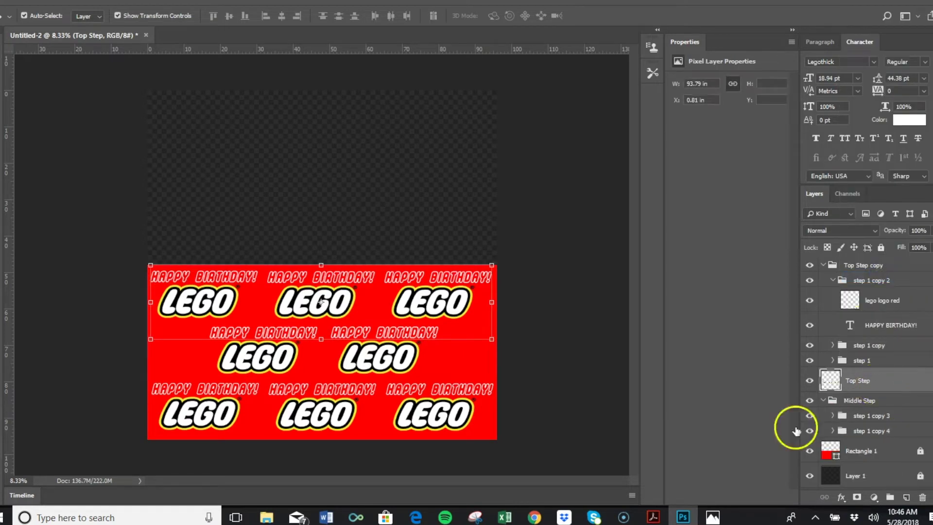
pyautogui.hotkey('ctrl', 'z')
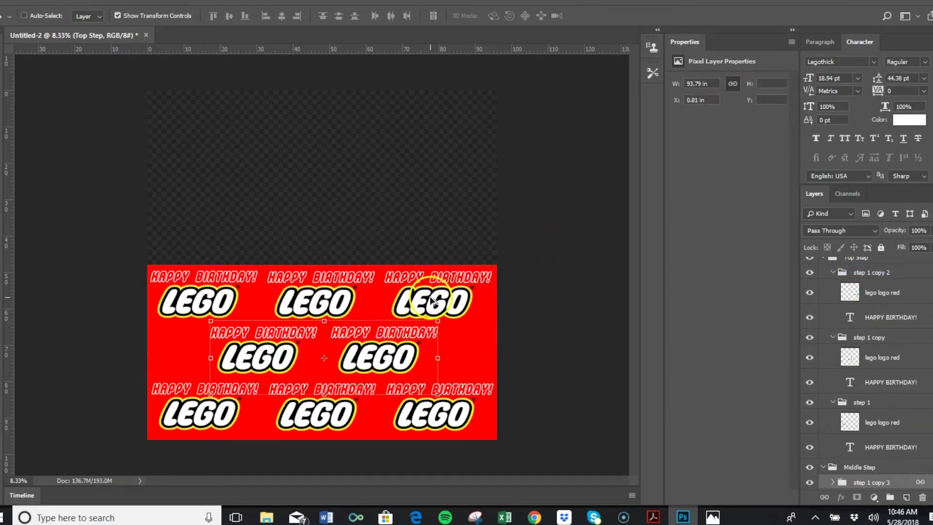
pyautogui.click(535, 305)
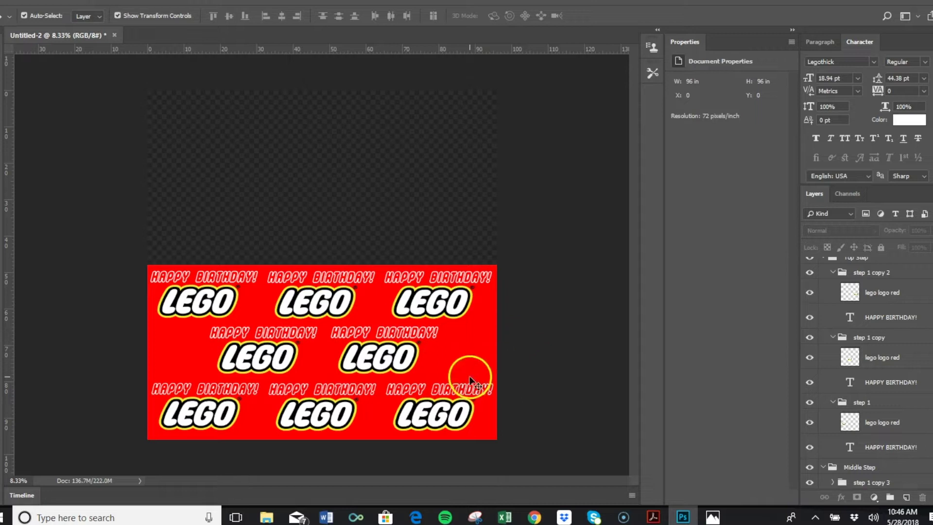
# Move the third row of sets slightly down and space the second row evenly between the first and third rows.
pyautogui.click(462, 386)
pyautogui.moveTo(463, 389); pyautogui.dragTo(462, 395)
pyautogui.click(404, 329)
pyautogui.moveTo(402, 332); pyautogui.dragTo(403, 335)
pyautogui.click(543, 292)
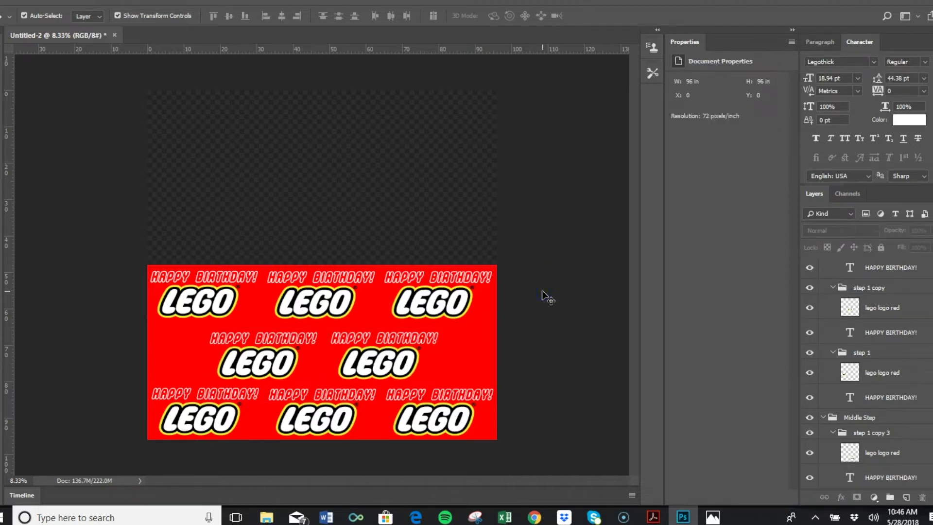
pyautogui.moveTo(405, 339); pyautogui.dragTo(406, 336)
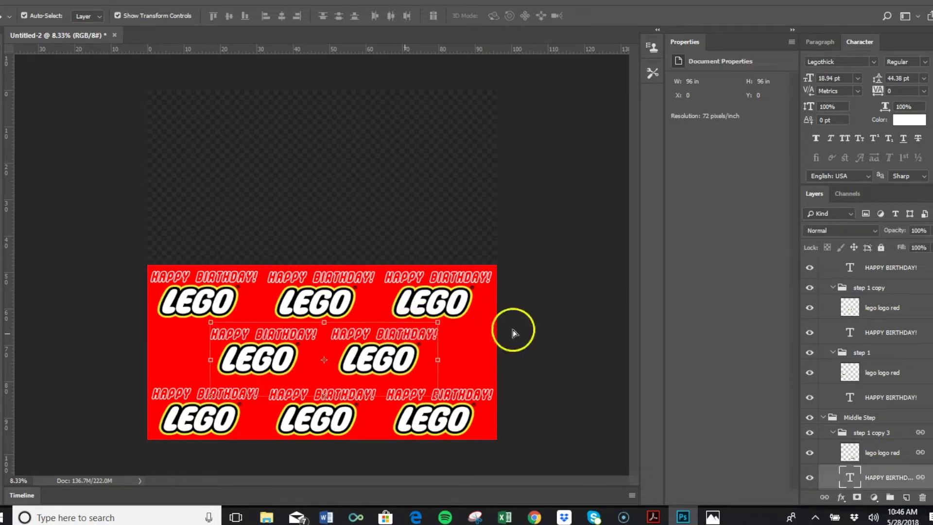
pyautogui.click(543, 343)
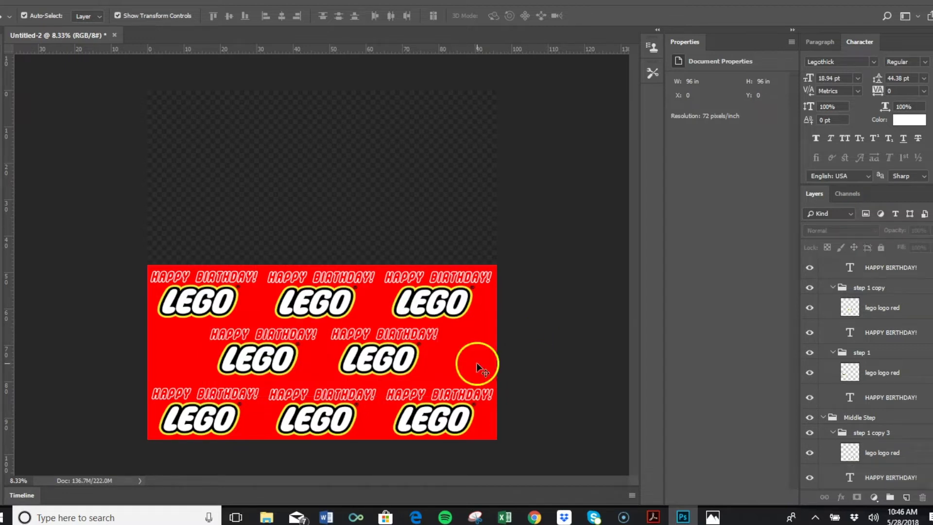
# Place the lego spiderman image from the MSU pictures folder and enlarge it to about 55.67 by 54.25 in, covering the upper right of the canvas.
pyautogui.click(268, 517)
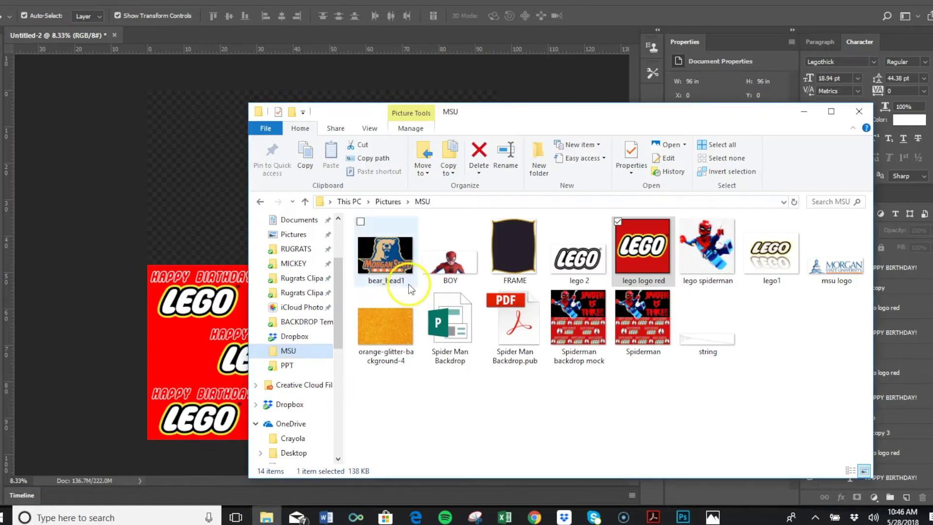
pyautogui.click(207, 181)
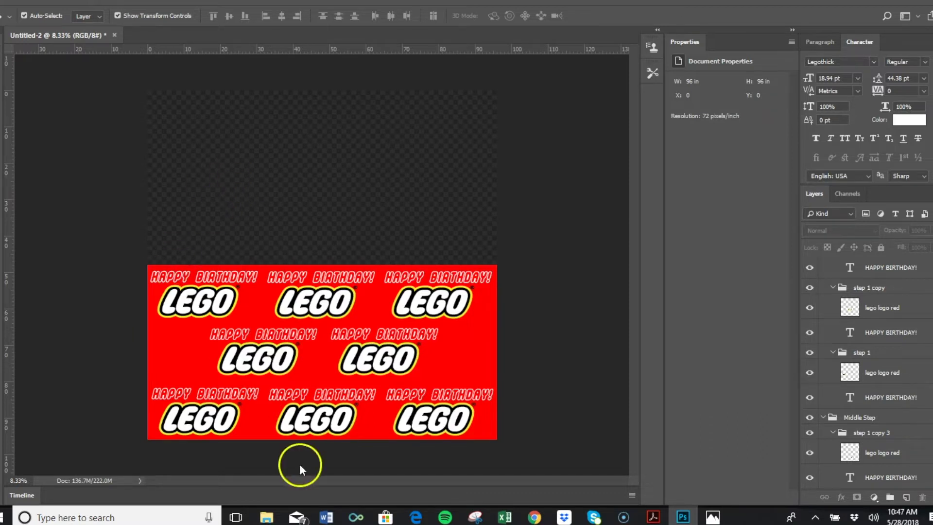
pyautogui.click(266, 518)
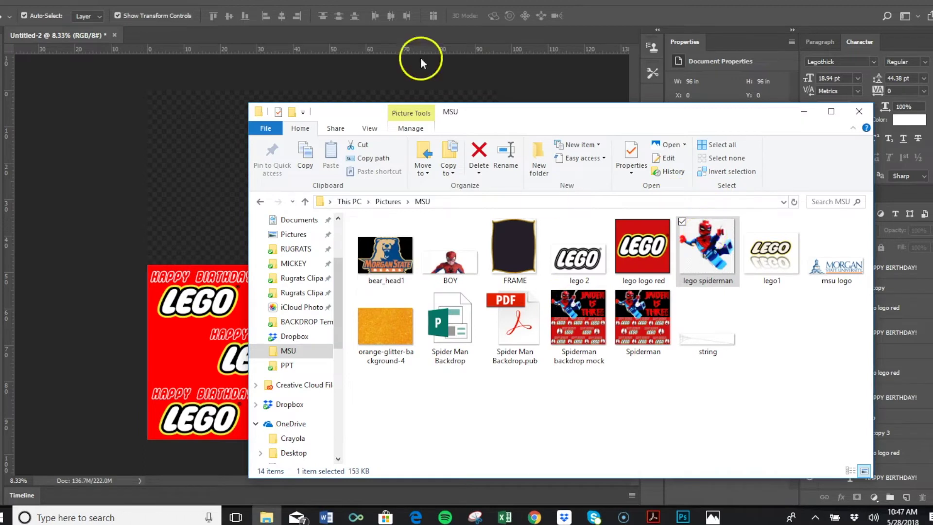
pyautogui.click(153, 194)
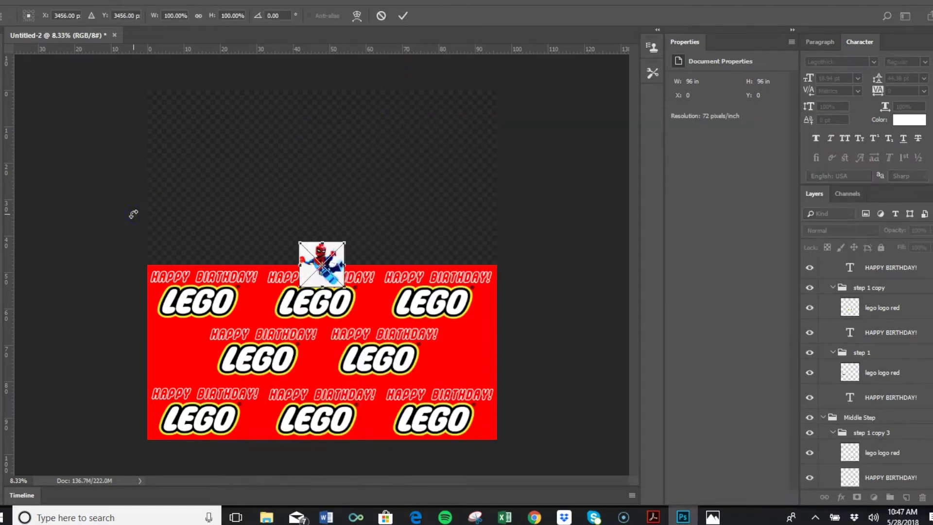
pyautogui.doubleClick(335, 266)
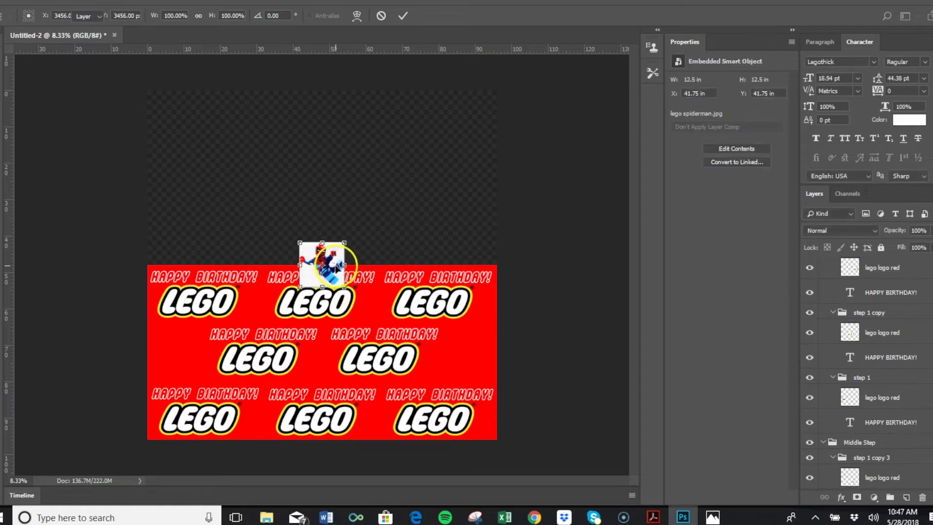
pyautogui.hotkey('ctrl', 'z')
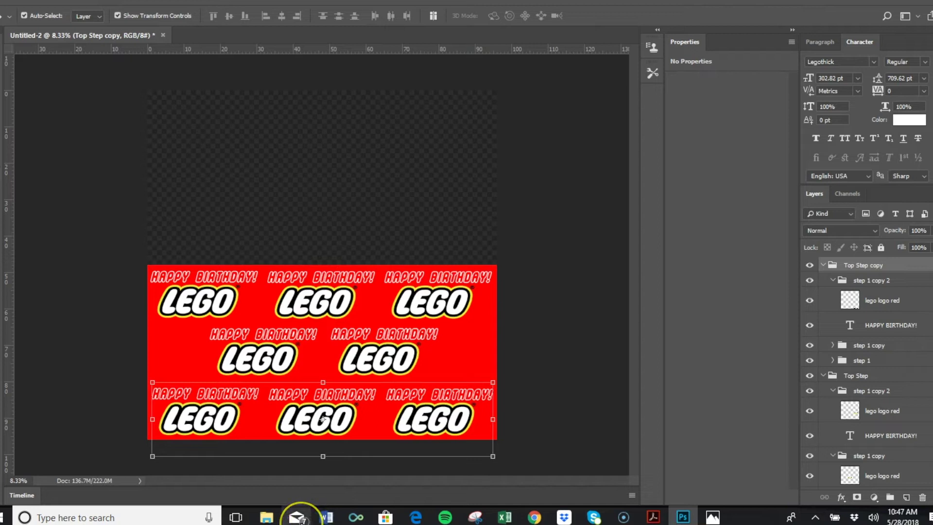
pyautogui.hotkey('ctrl', 'shift', 'z')
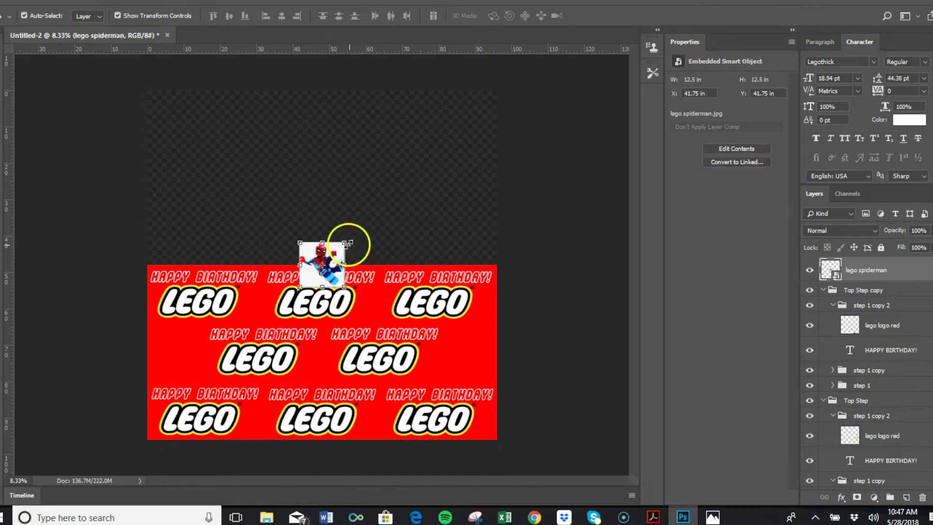
pyautogui.moveTo(347, 242); pyautogui.dragTo(506, 89)
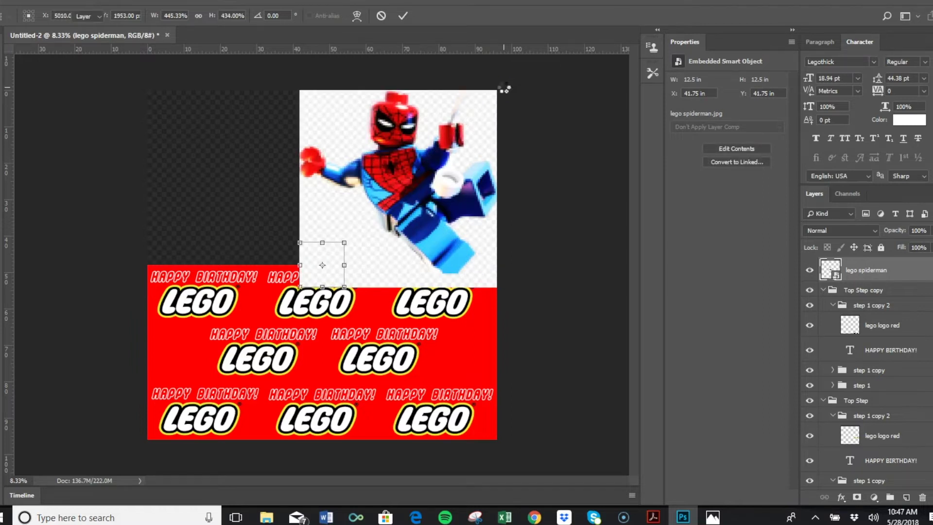
pyautogui.click(509, 93)
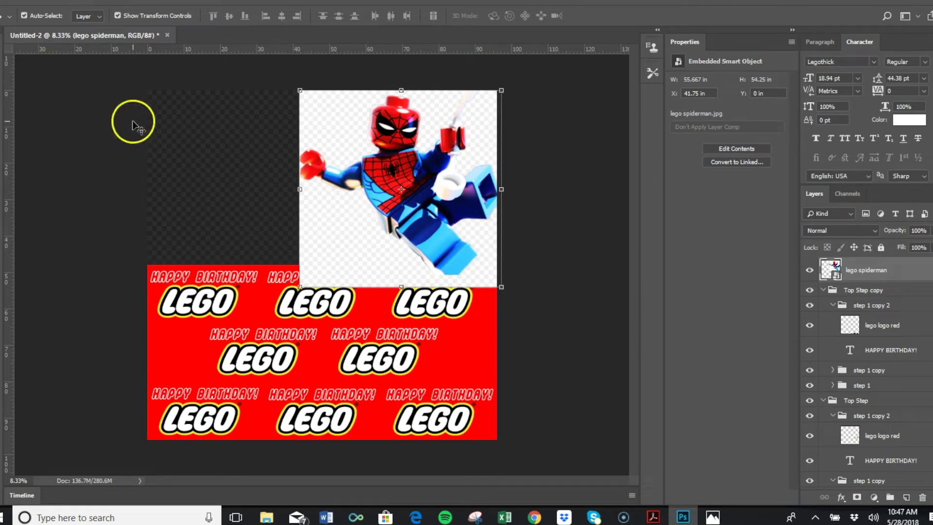
# Rasterize the lego spiderman image, try erasing its background with the Magic Eraser, and delete the layer.
pyautogui.press('w')
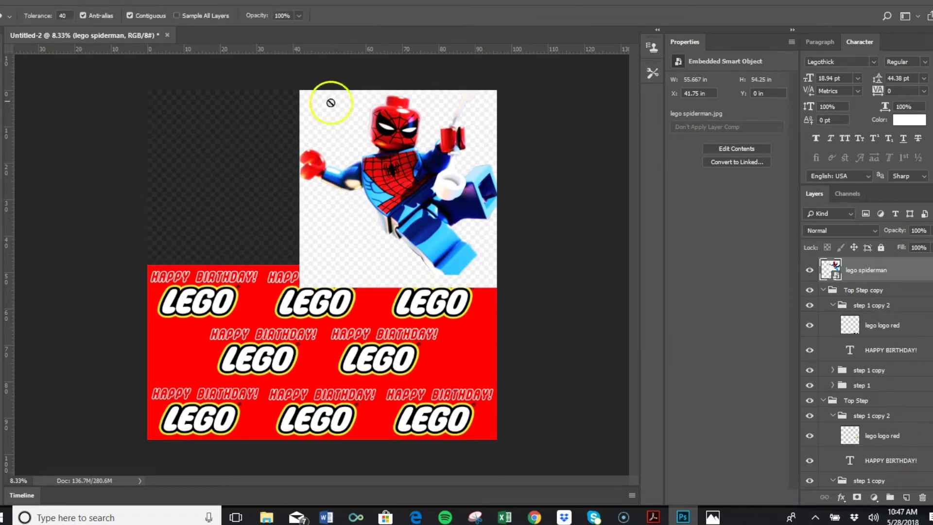
pyautogui.rightClick(2, 157)
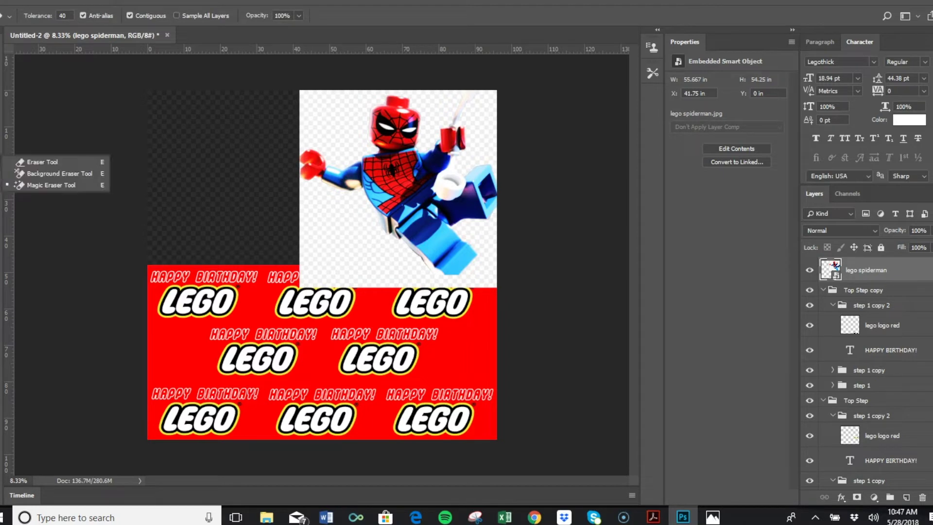
pyautogui.click(383, 101)
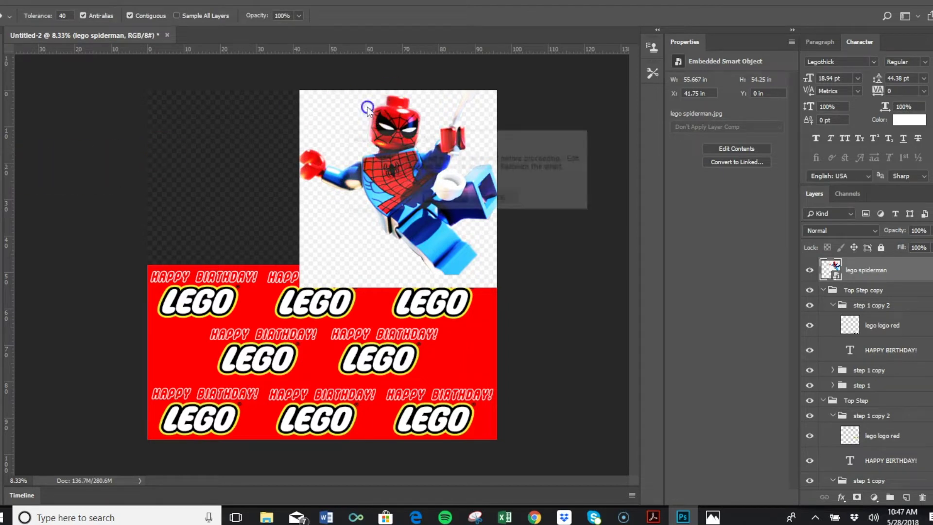
pyautogui.click(443, 195)
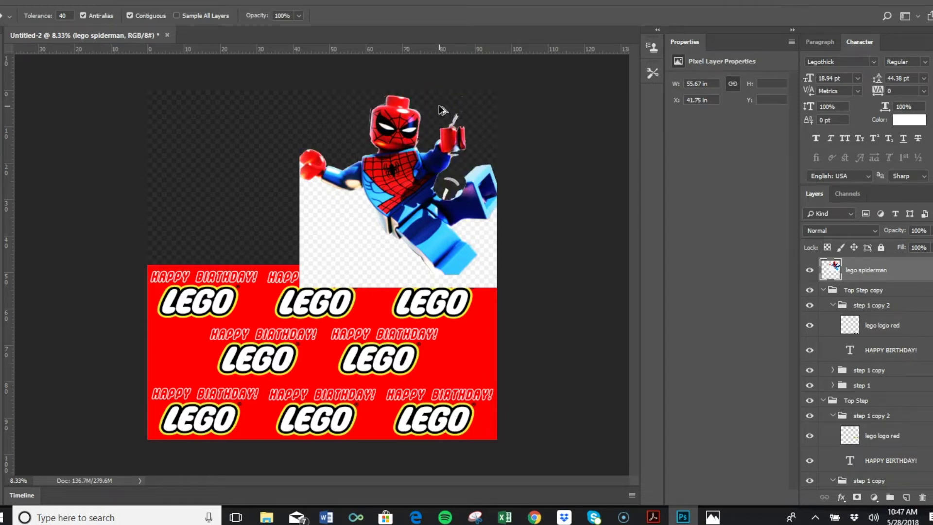
pyautogui.click(3, 52)
pyautogui.press('Delete')
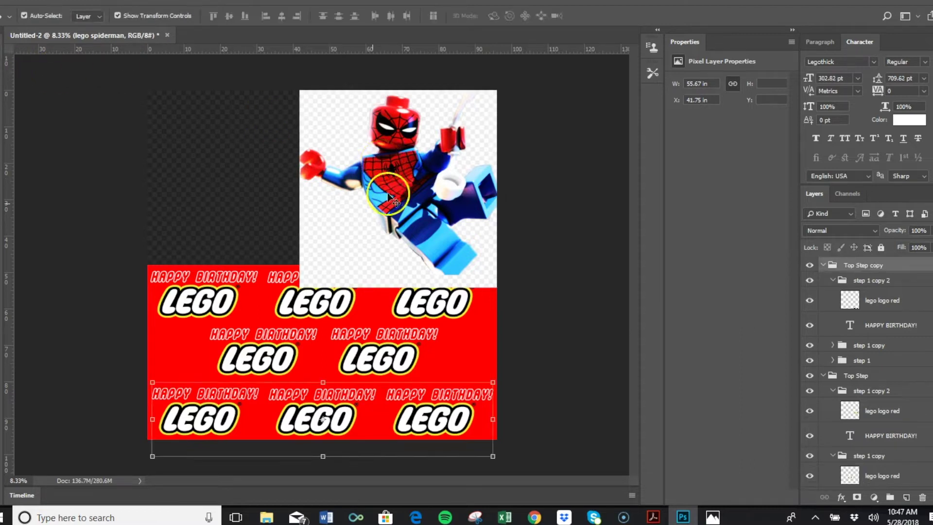
# Place the kisspng-lego-marvel PNG from Downloads and scale it to about 545% to fill the upper right of the backdrop.
pyautogui.click(266, 517)
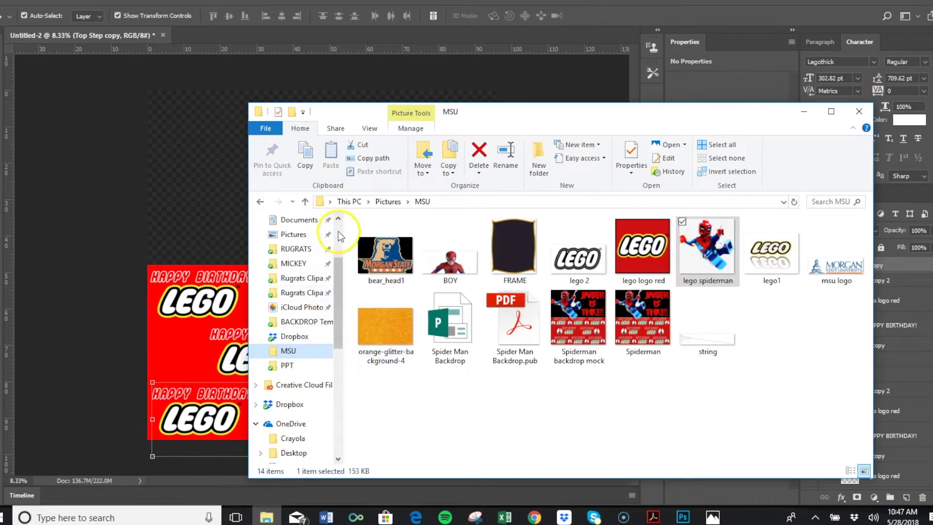
pyautogui.scroll(3, 339, 233)
pyautogui.click(307, 273)
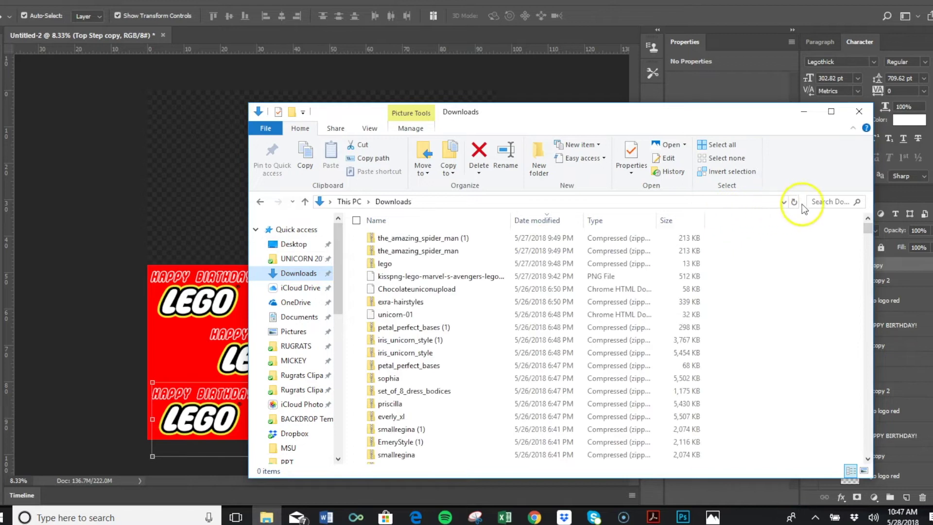
pyautogui.click(444, 277)
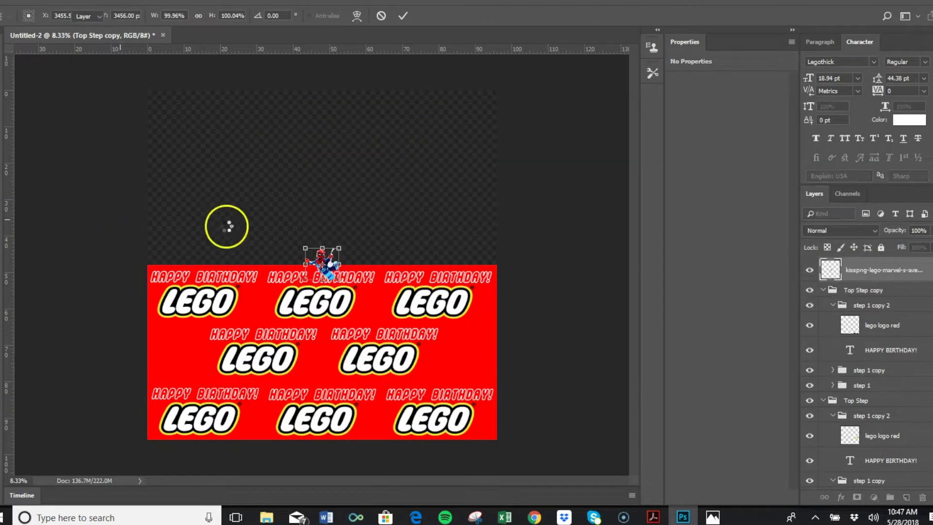
pyautogui.press('Return')
pyautogui.moveTo(341, 246); pyautogui.dragTo(498, 100)
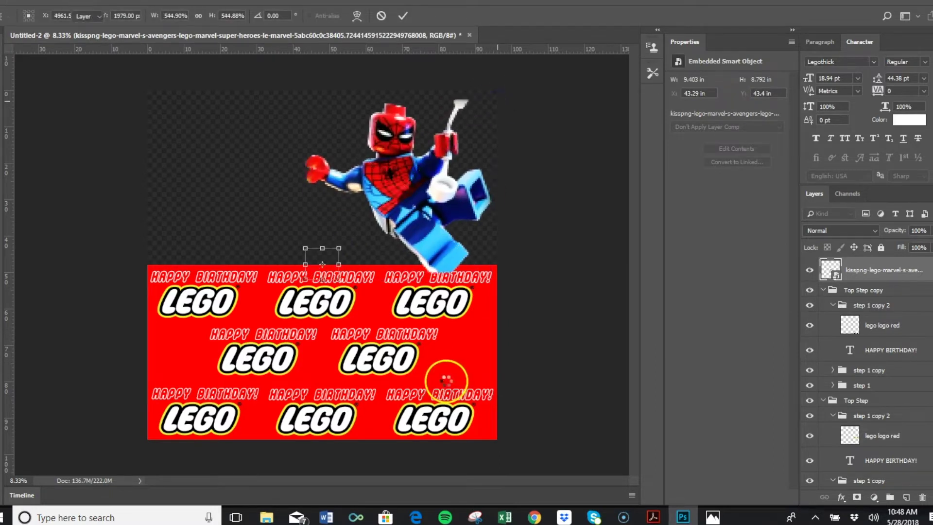
pyautogui.press('Return')
# Move the Lego Spiderman image against the upper-left corner of the canvas, at X 0 in and Y 0.08 in.
pyautogui.click(534, 517)
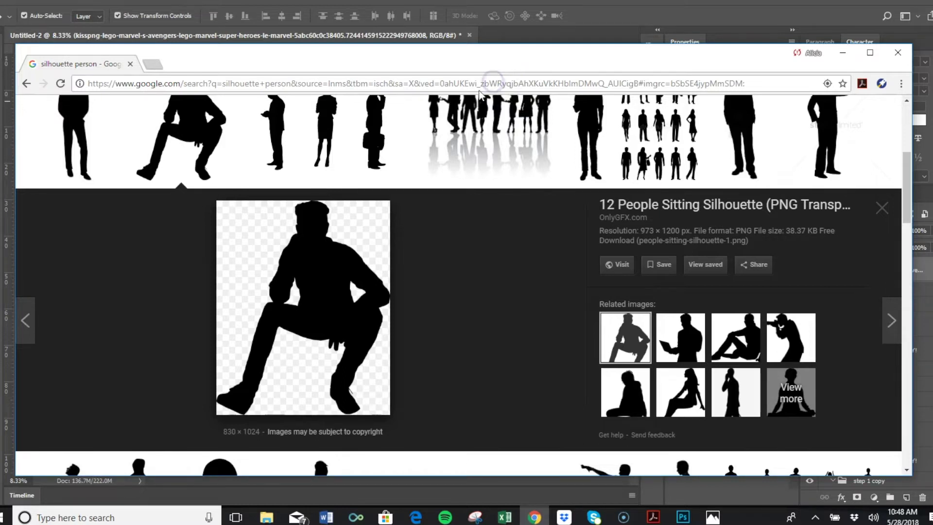
pyautogui.click(521, 39)
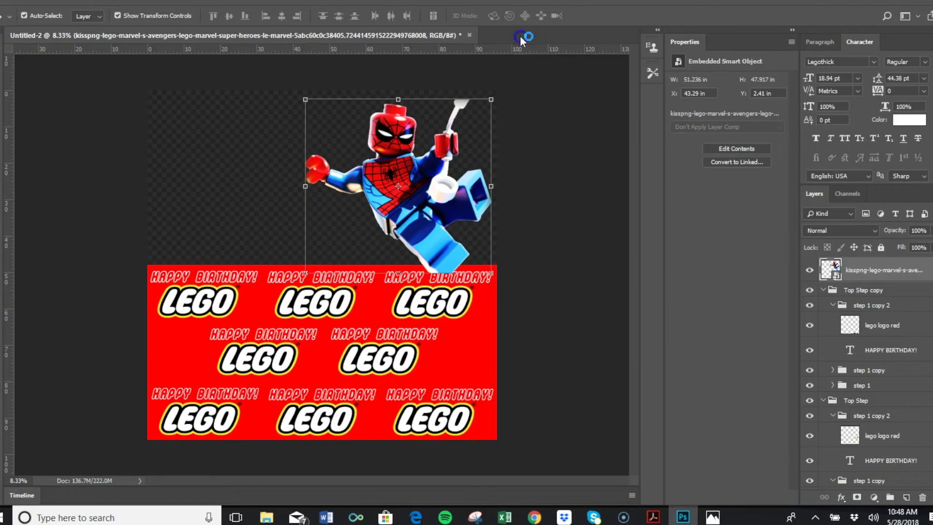
pyautogui.moveTo(392, 151); pyautogui.dragTo(240, 141)
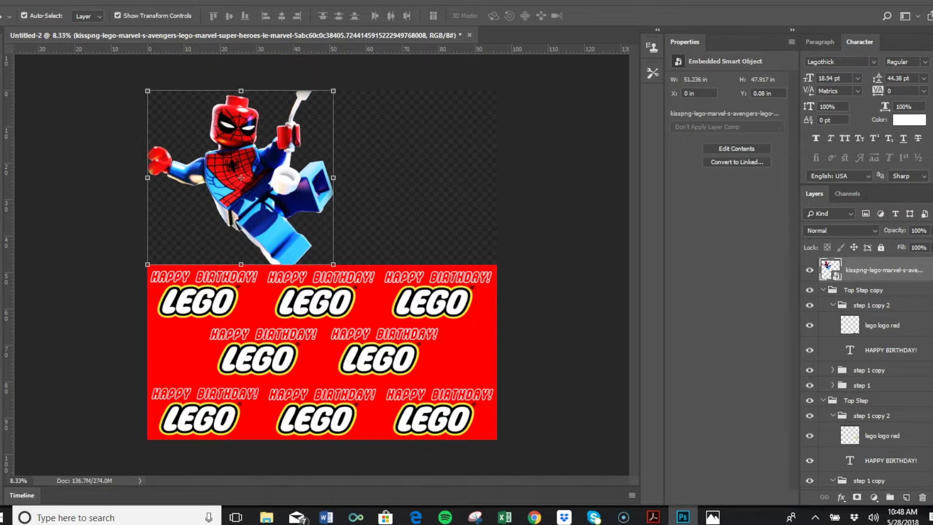
# Move the Spiderman layer from the top of the layer stack down into the Middle Step group.
pyautogui.click(68, 5)
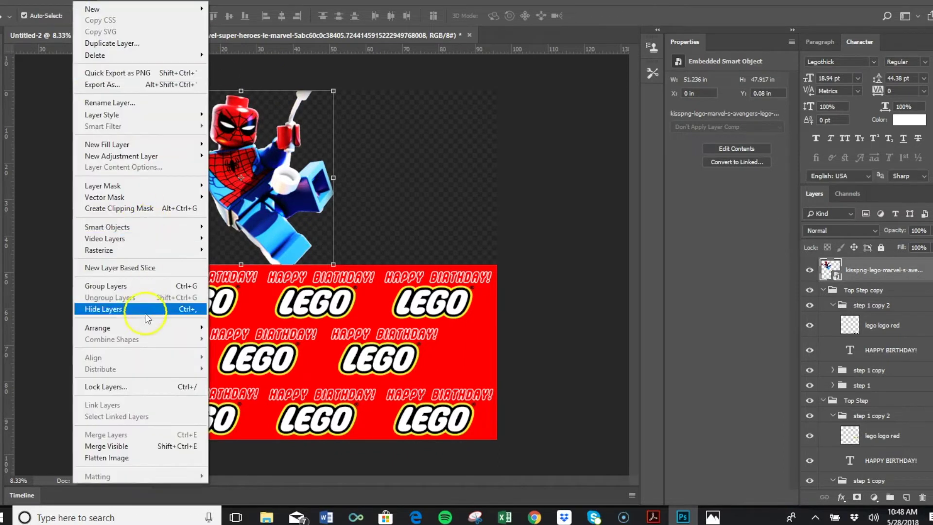
pyautogui.moveTo(148, 326)
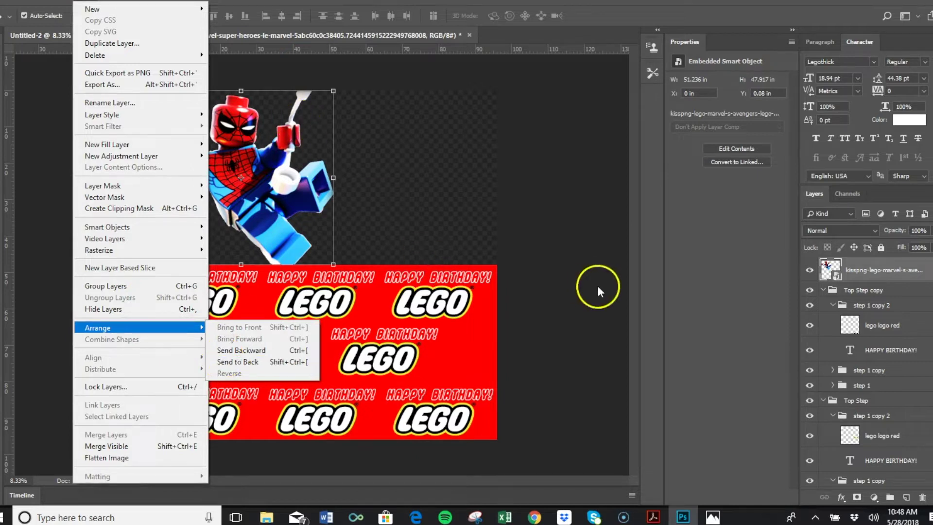
pyautogui.click(884, 270)
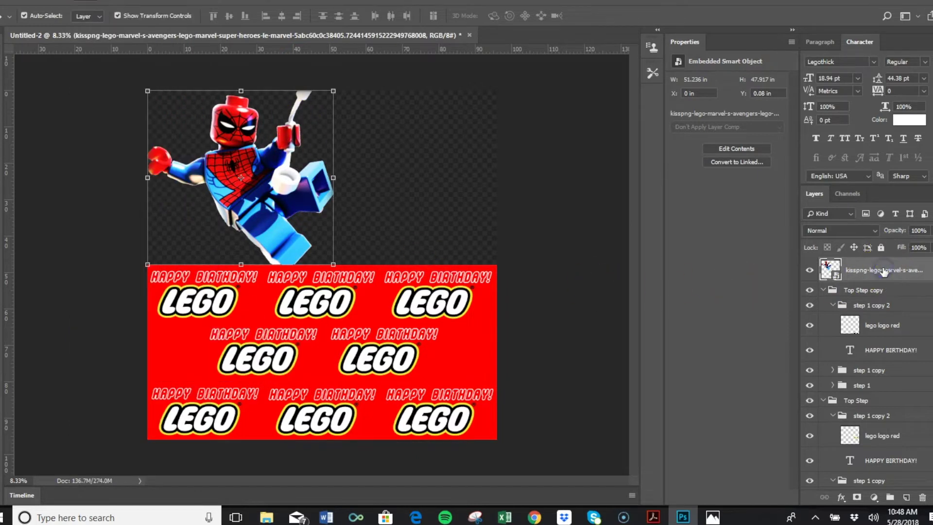
pyautogui.moveTo(931, 305); pyautogui.dragTo(932, 324)
pyautogui.click(881, 273)
pyautogui.moveTo(880, 272); pyautogui.dragTo(879, 488)
pyautogui.moveTo(930, 348); pyautogui.dragTo(932, 373)
pyautogui.moveTo(912, 307); pyautogui.dragTo(831, 444)
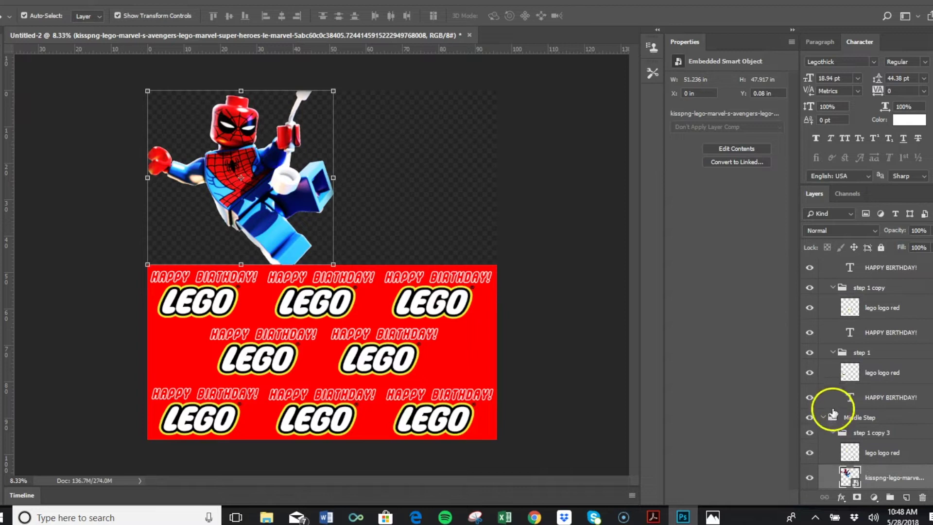
# Collapse the Top Step copy, Top Step and Middle Step groups, and expand Middle Step again to reach the Spiderman layer.
pyautogui.click(823, 417)
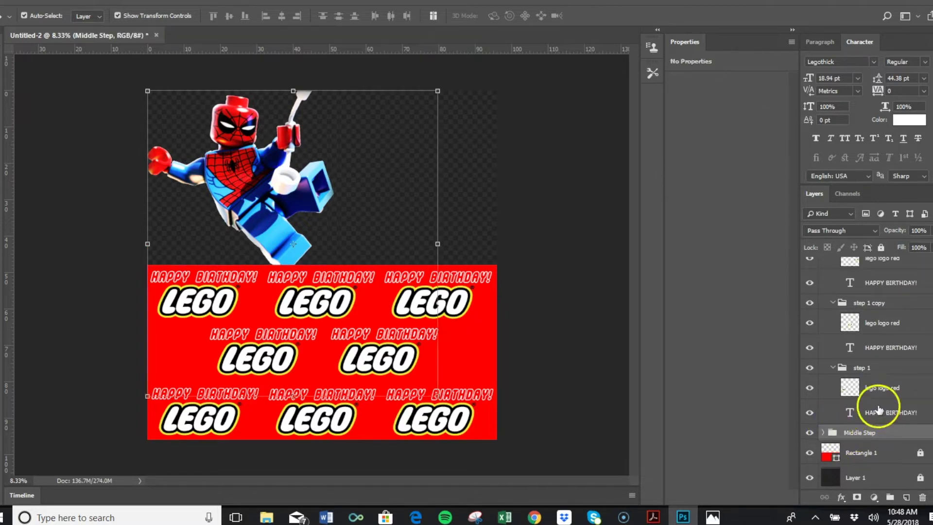
pyautogui.scroll(2, 865, 369)
pyautogui.click(829, 281)
pyautogui.click(826, 278)
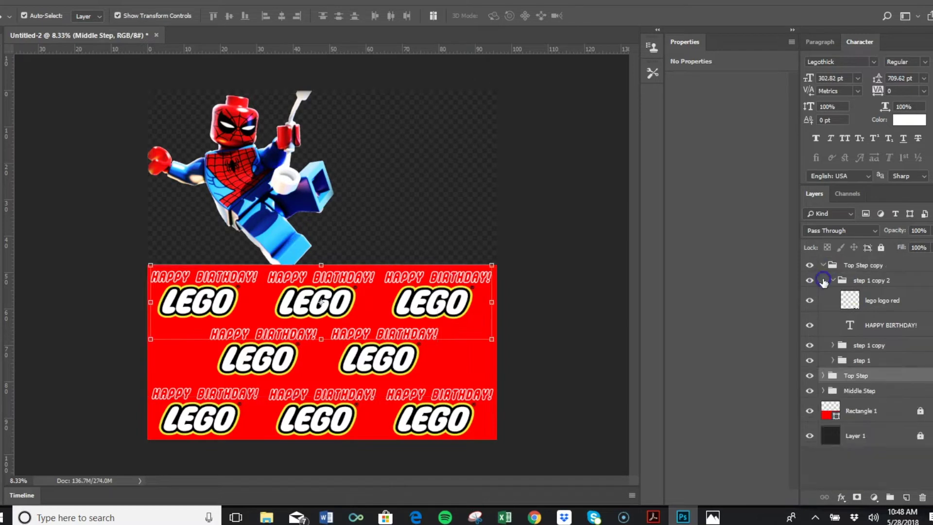
pyautogui.click(828, 274)
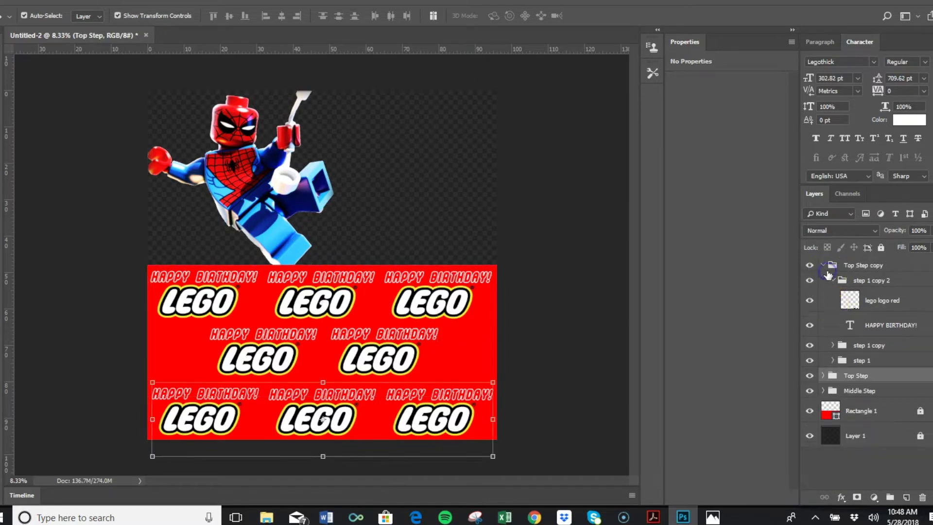
pyautogui.click(824, 265)
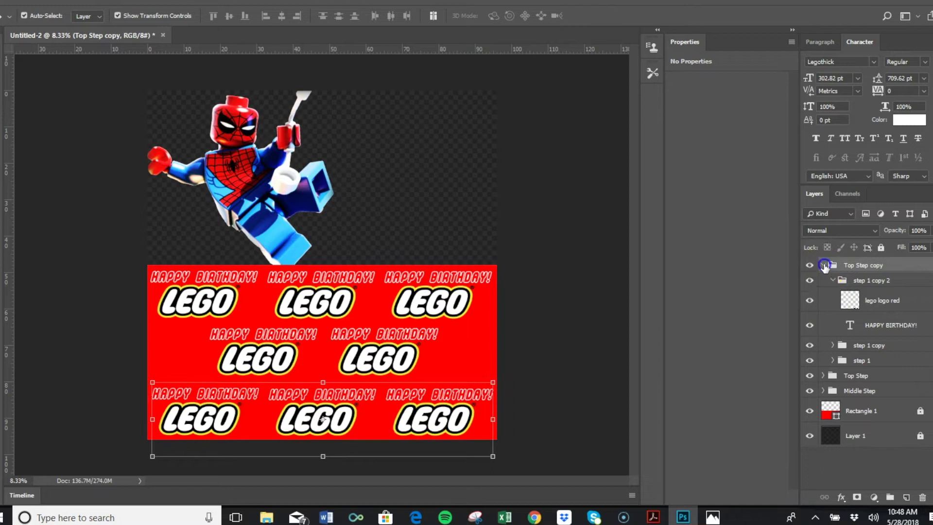
pyautogui.click(825, 295)
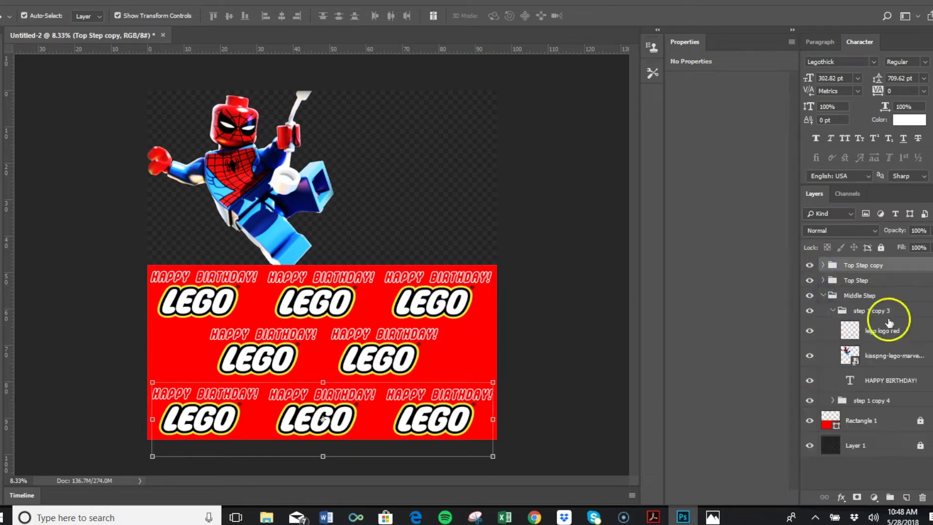
# Move the Spiderman layer out of the Middle Step group and place it between Rectangle 1 and Layer 1.
pyautogui.moveTo(895, 356); pyautogui.dragTo(886, 397)
pyautogui.click(868, 372)
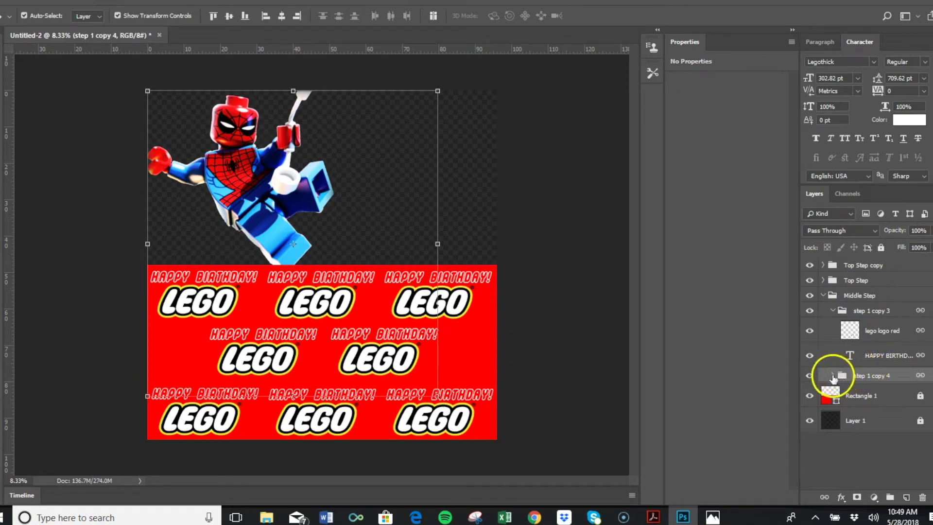
pyautogui.click(833, 377)
pyautogui.moveTo(894, 394); pyautogui.dragTo(871, 459)
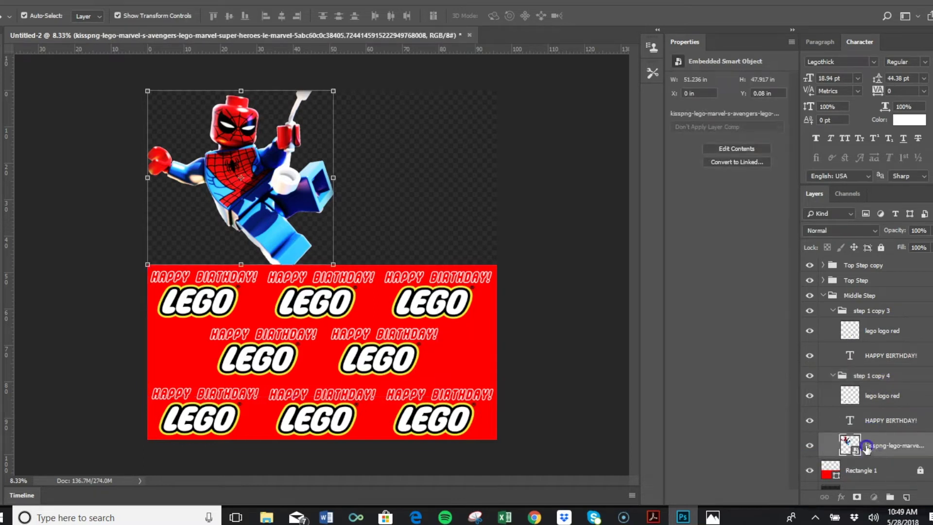
pyautogui.moveTo(885, 444); pyautogui.dragTo(817, 449)
pyautogui.scroll(-1, 932, 436)
pyautogui.moveTo(883, 424); pyautogui.dragTo(885, 457)
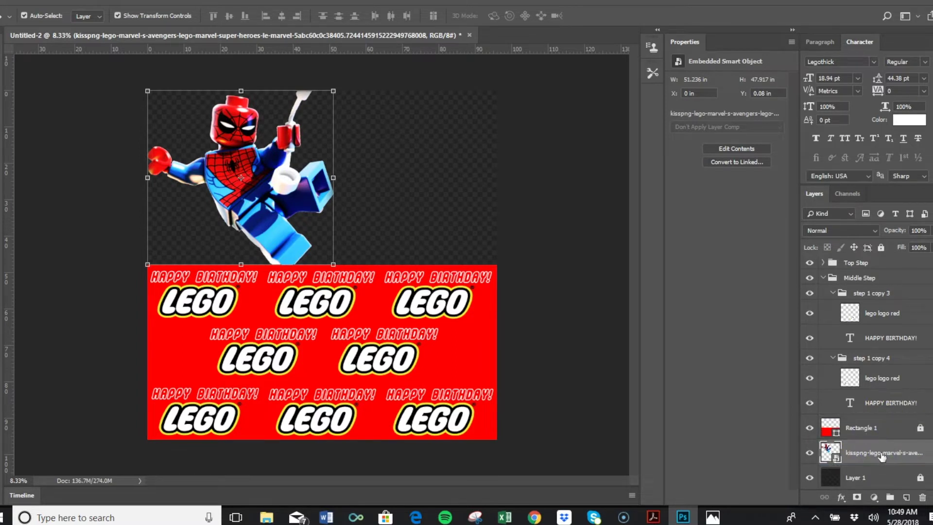
# Unlock Rectangle 1 and move the Spiderman layer directly above it, under the HAPPY BIRTHDAY! text of step 1 copy 4.
pyautogui.click(476, 314)
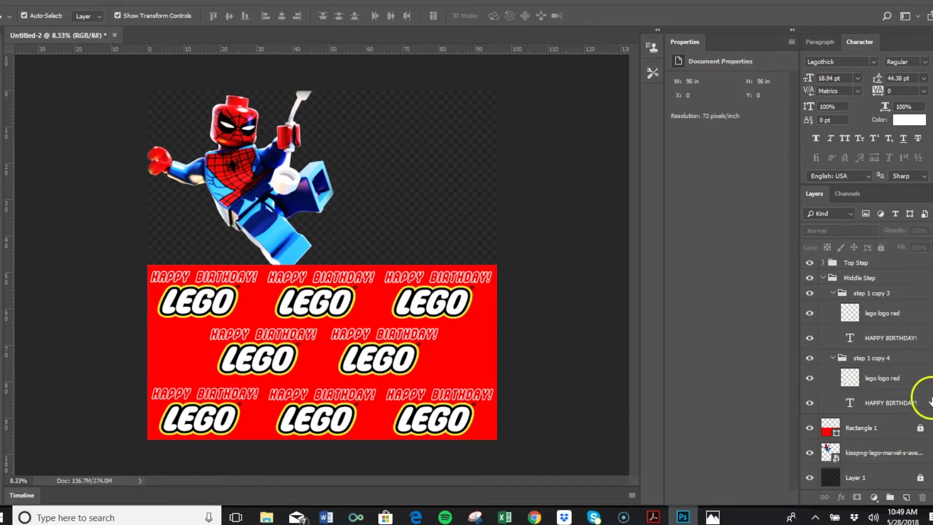
pyautogui.click(919, 425)
pyautogui.click(881, 248)
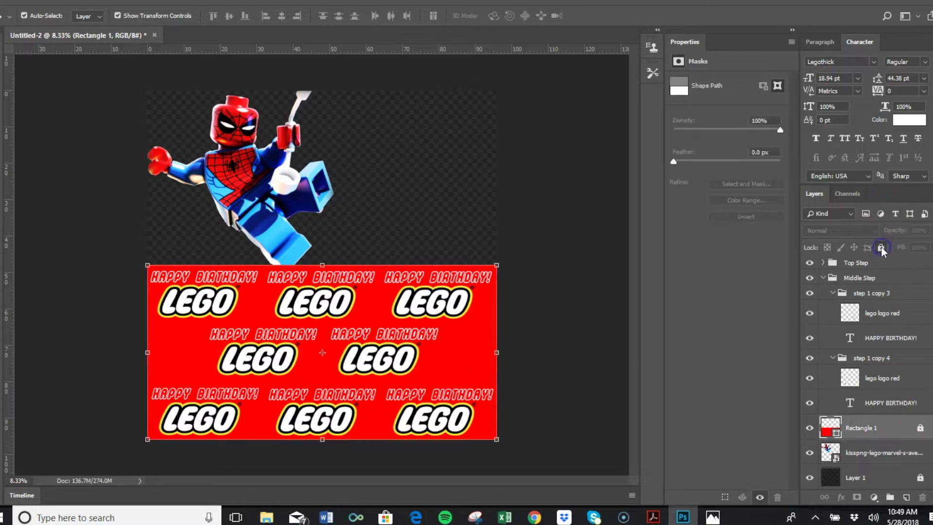
pyautogui.moveTo(862, 458); pyautogui.dragTo(859, 415)
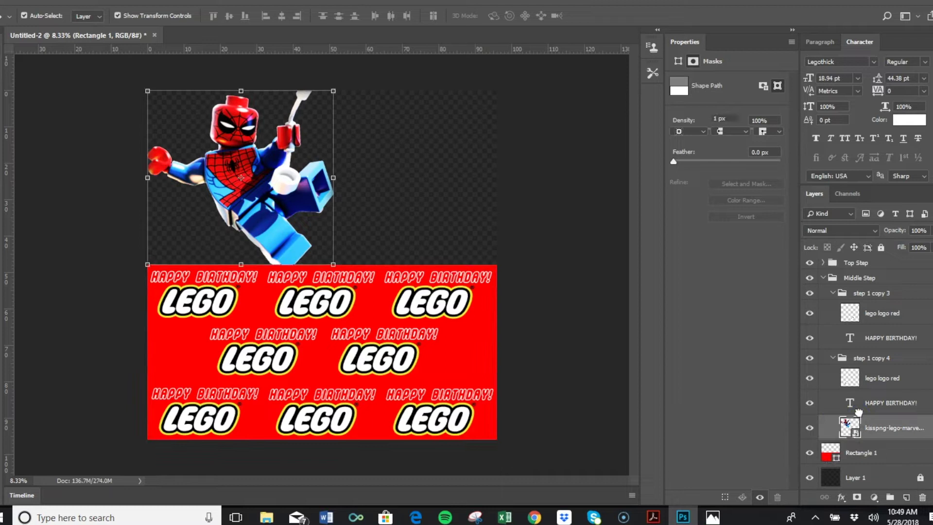
# Enlarge the Lego Spiderman to about 603% and align it with the canvas's upper-left corner at X 0 in, Y 0 in.
pyautogui.moveTo(332, 265); pyautogui.dragTo(339, 273)
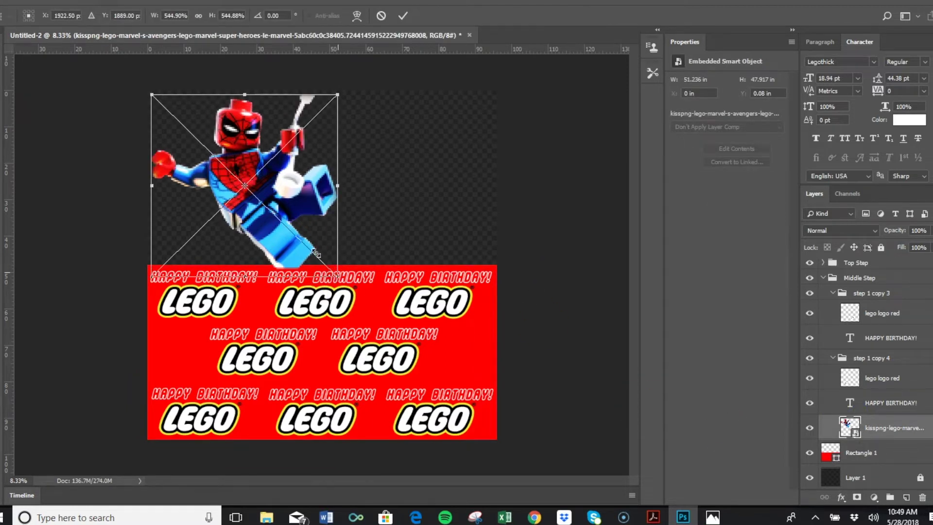
pyautogui.click(308, 242)
pyautogui.click(308, 242)
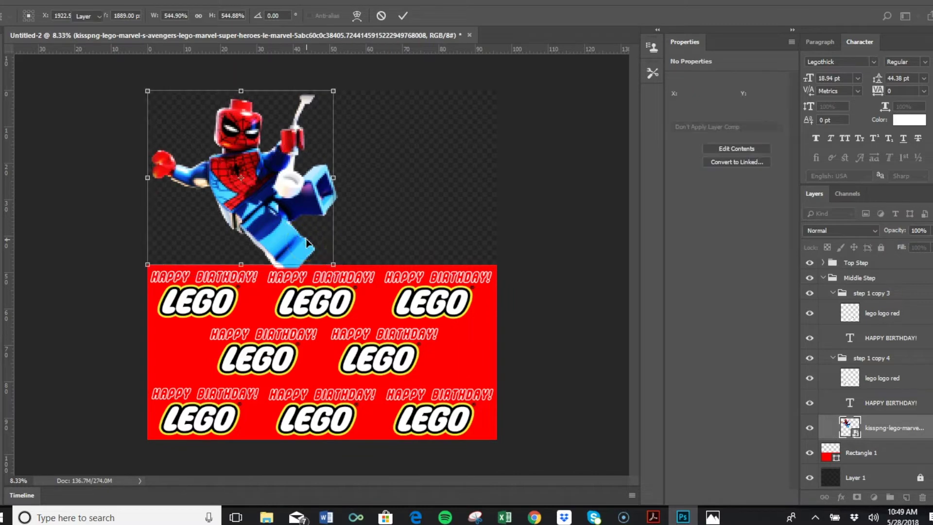
pyautogui.click(333, 266)
pyautogui.moveTo(336, 270); pyautogui.dragTo(357, 294)
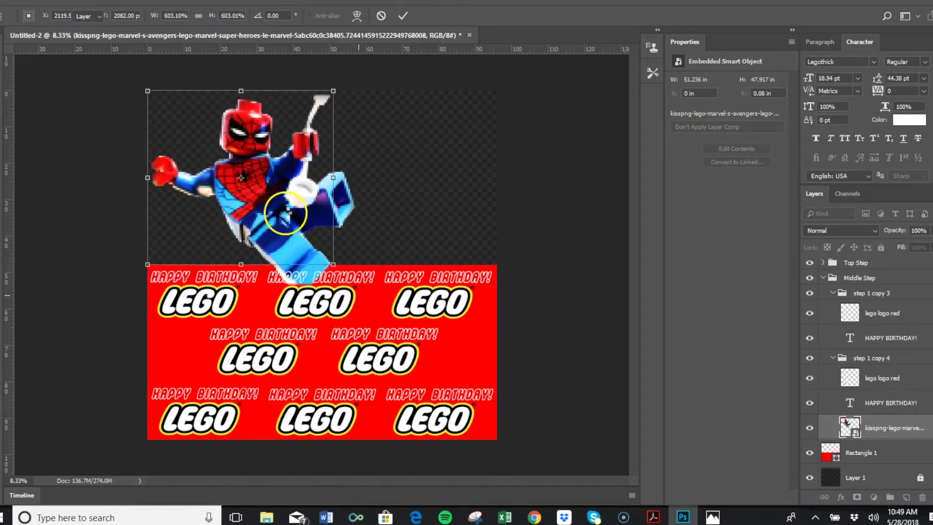
pyautogui.press('Return')
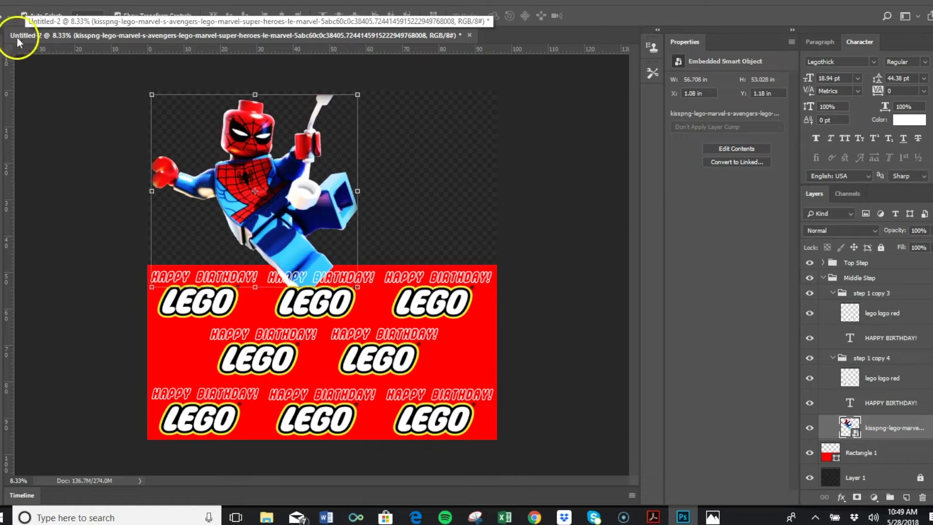
pyautogui.moveTo(244, 118); pyautogui.dragTo(241, 118)
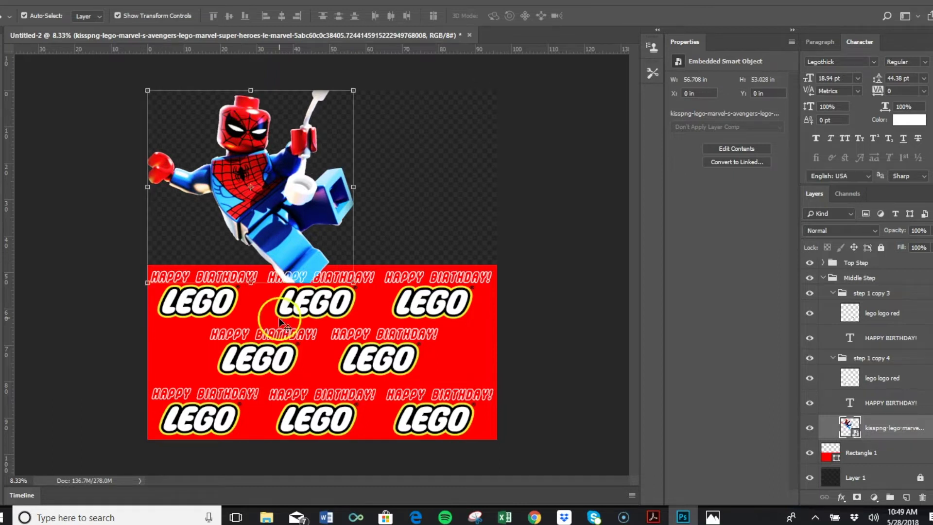
pyautogui.click(413, 275)
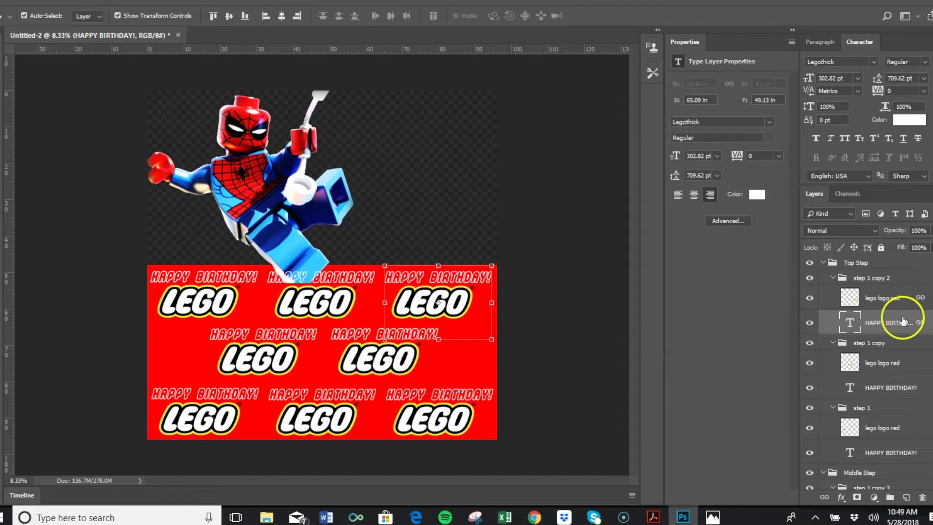
pyautogui.click(828, 497)
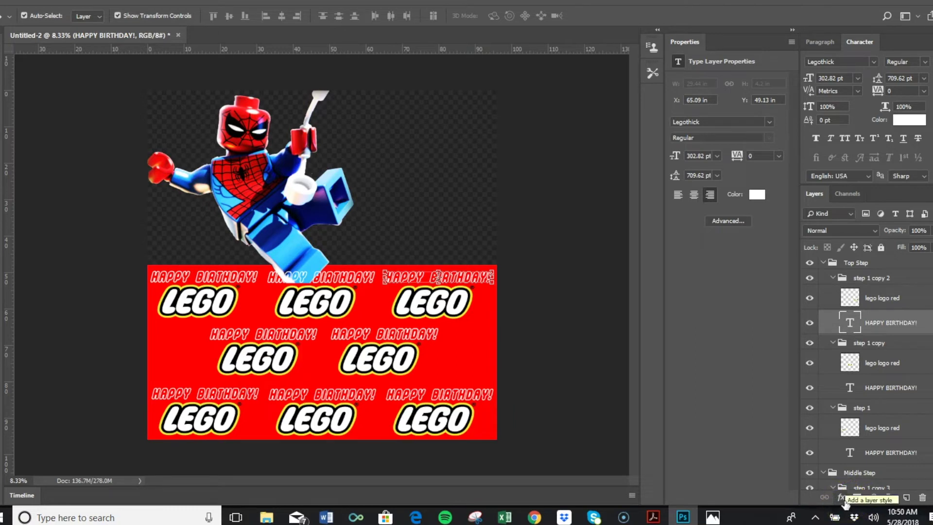
pyautogui.click(842, 497)
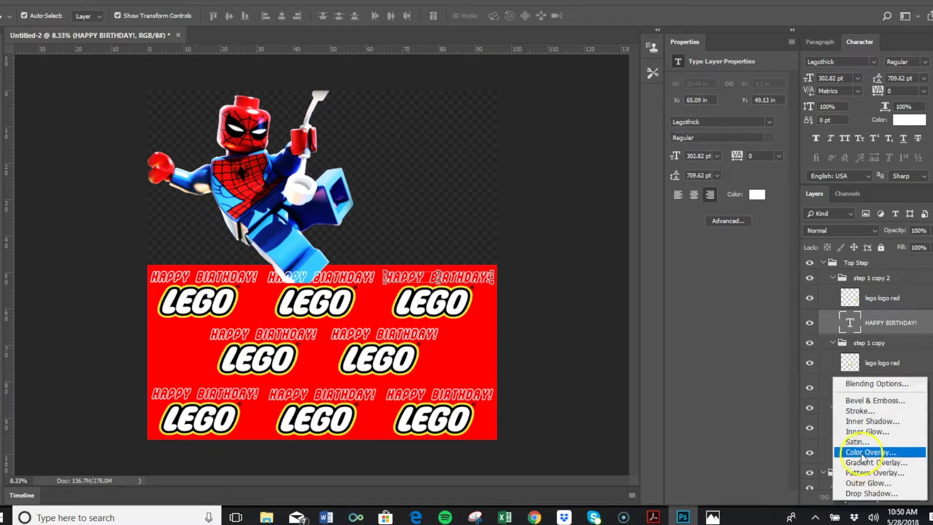
pyautogui.click(783, 428)
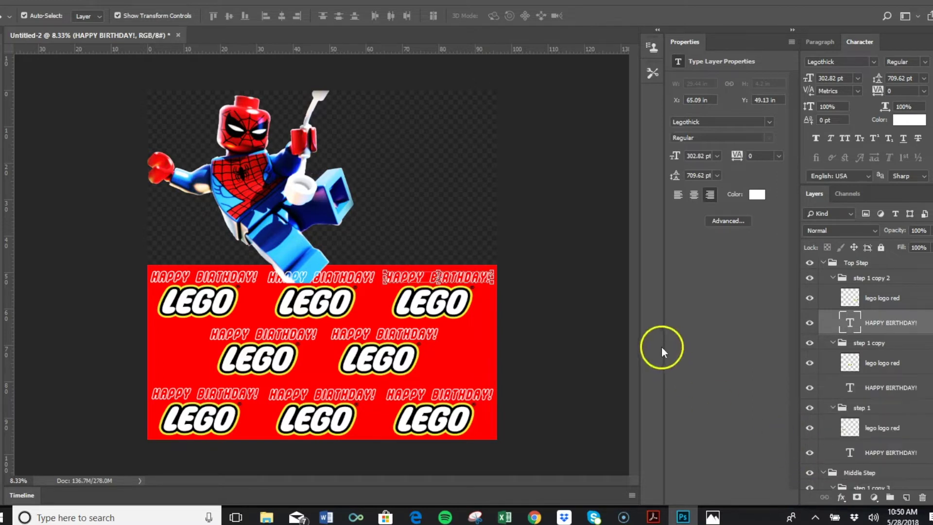
pyautogui.click(627, 344)
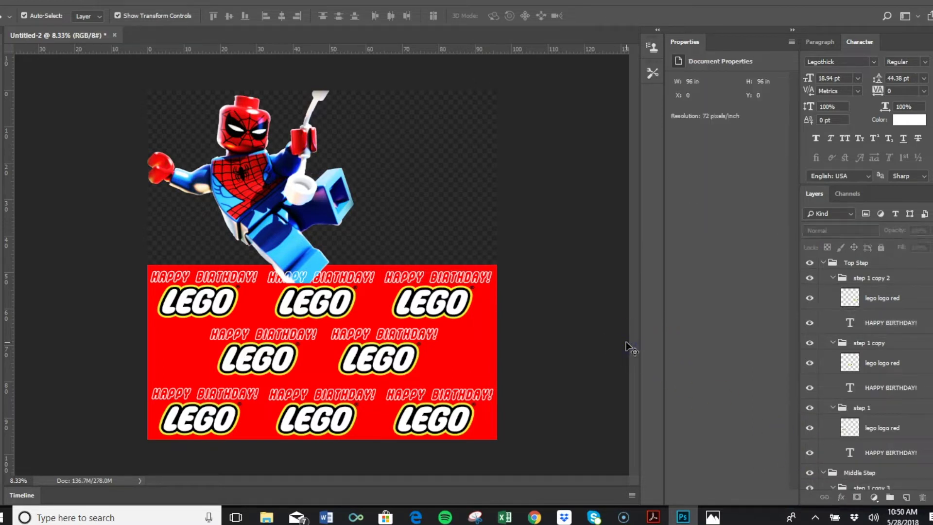
pyautogui.click(296, 249)
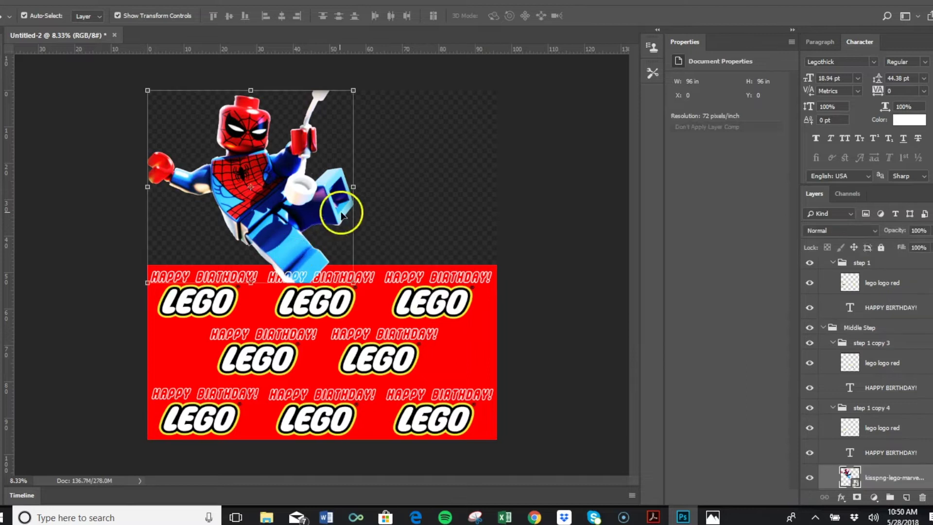
pyautogui.moveTo(354, 283); pyautogui.dragTo(350, 283)
pyautogui.click(302, 224)
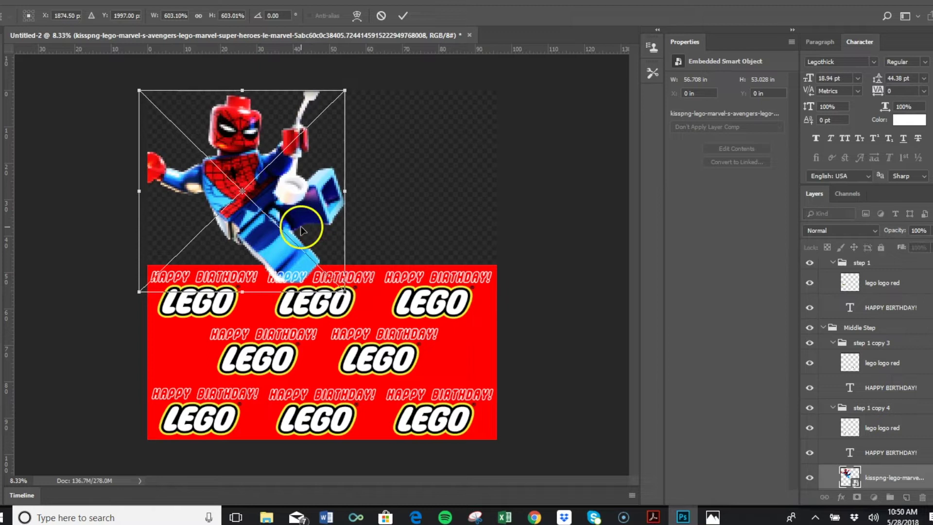
pyautogui.click(346, 275)
pyautogui.press('Escape')
# Scale the Lego Spiderman down to about 586%, keep it against the canvas's upper-left corner, and deselect it.
pyautogui.hotkey('ctrl', 't')
pyautogui.moveTo(351, 284); pyautogui.dragTo(347, 282)
pyautogui.click(343, 271)
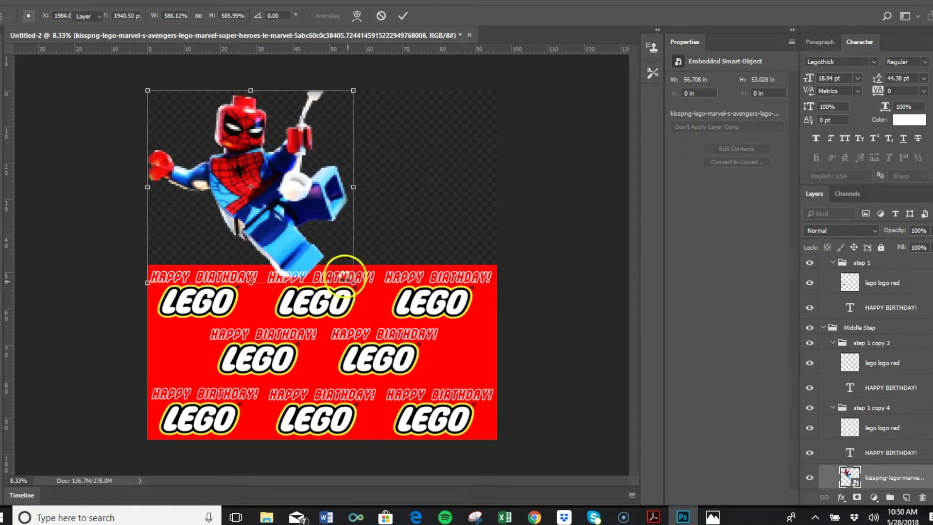
pyautogui.click(259, 167)
pyautogui.press('Return')
pyautogui.moveTo(255, 162); pyautogui.dragTo(258, 165)
pyautogui.click(529, 194)
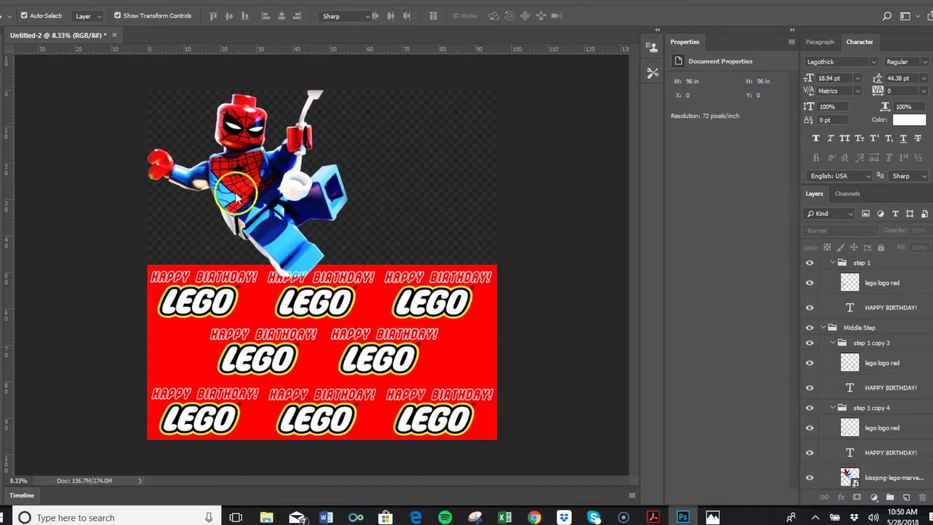
pyautogui.press('t')
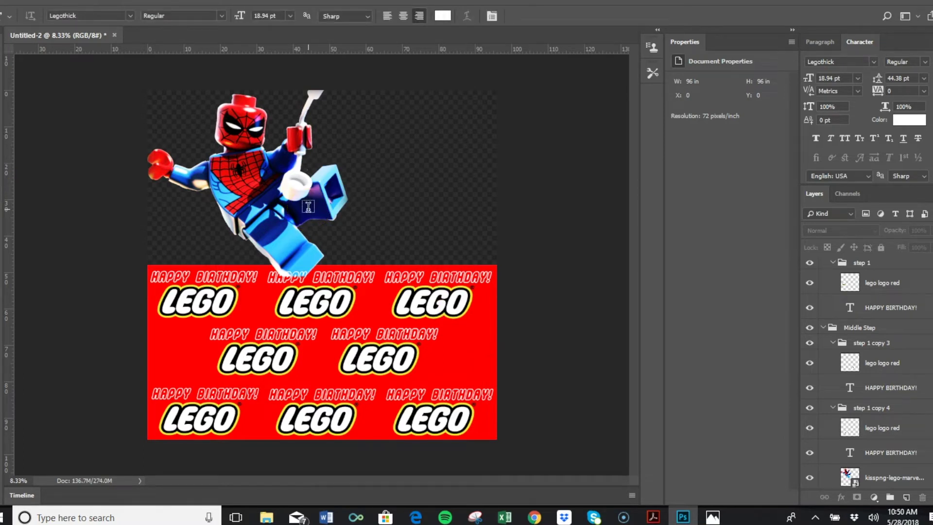
pyautogui.click(373, 149)
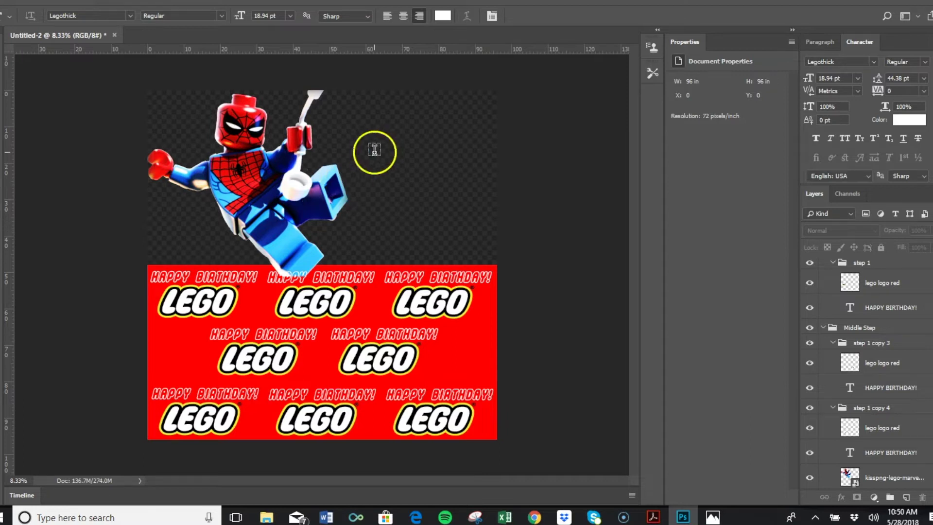
pyautogui.click(510, 152)
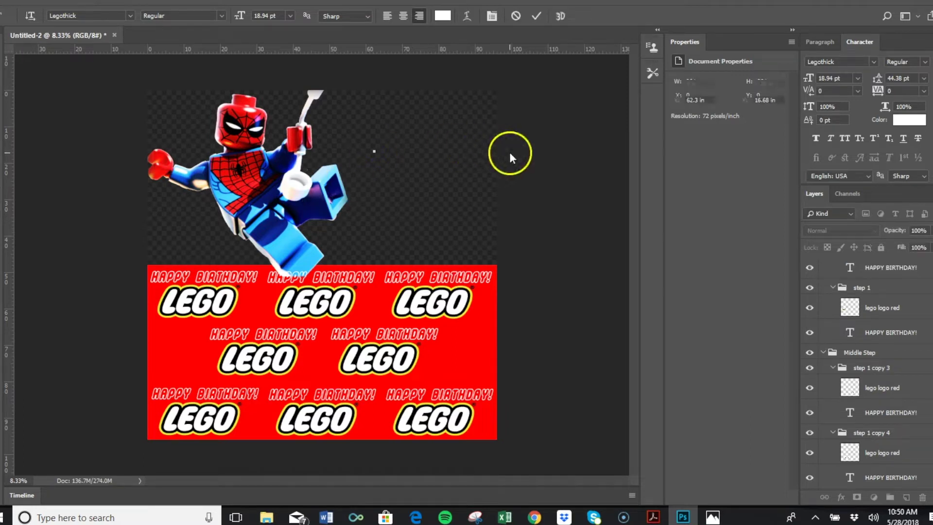
pyautogui.click(844, 76)
pyautogui.click(860, 62)
pyautogui.click(860, 62)
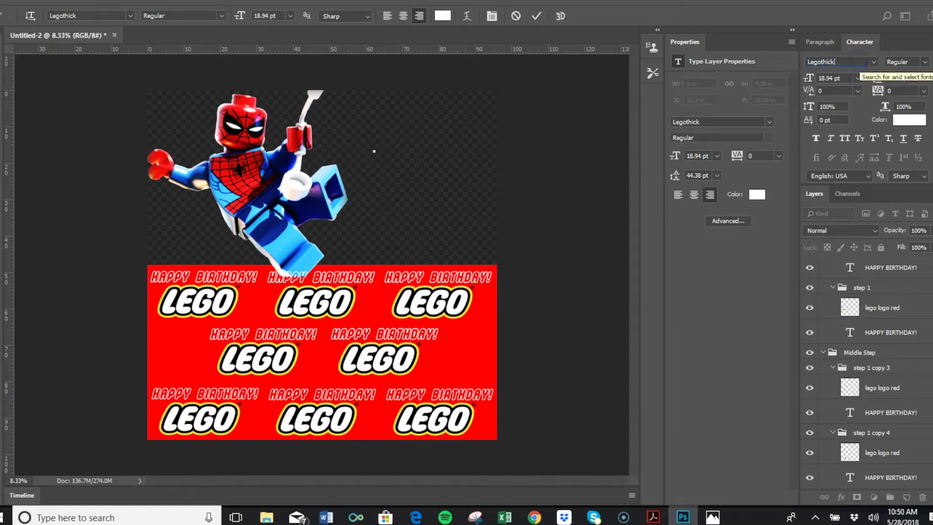
pyautogui.write('spid')
pyautogui.click(860, 61)
pyautogui.write('spid')
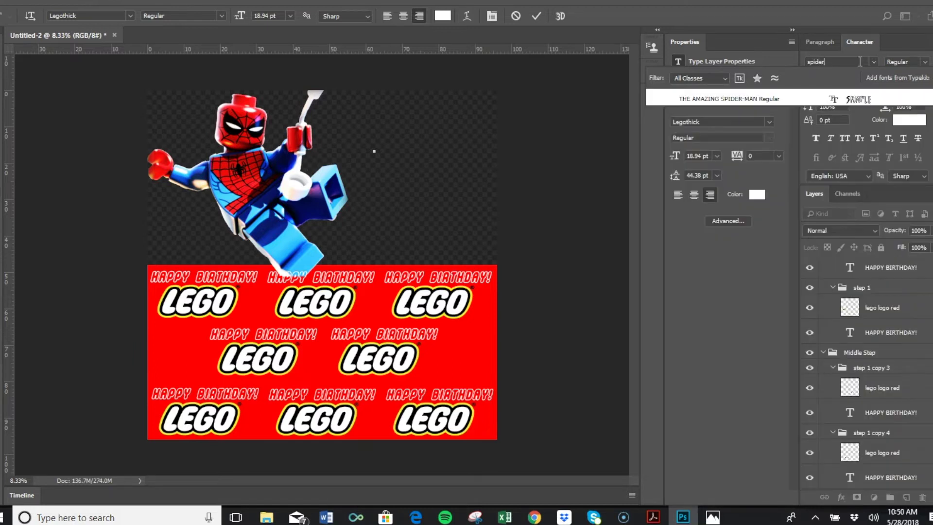
pyautogui.write('er')
pyautogui.click(833, 97)
pyautogui.click(804, 129)
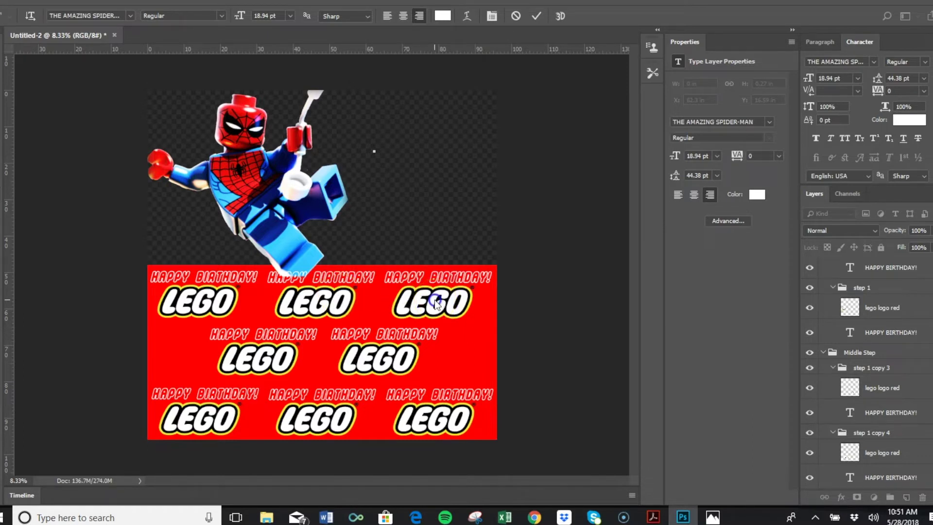
pyautogui.press('Escape')
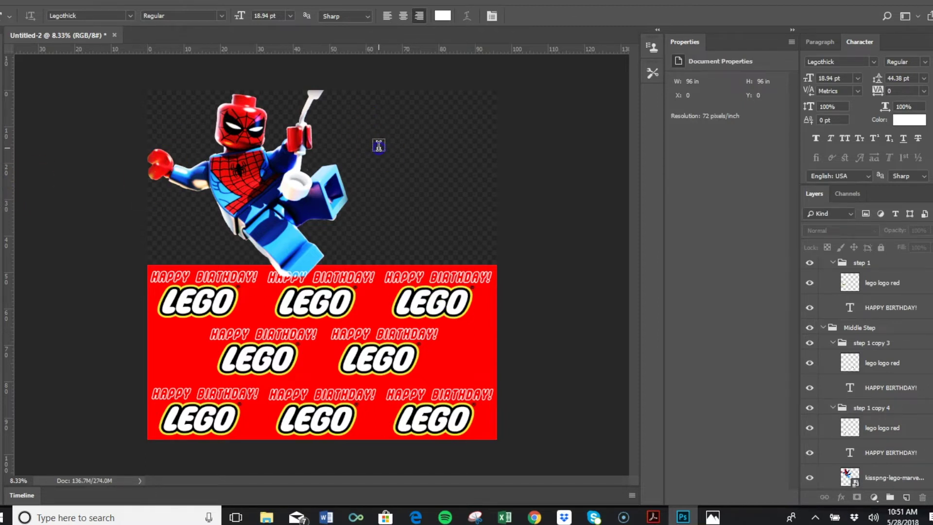
# Add the child's first name as Legothick text beside the Lego Spiderman and set its size to 180 pt.
pyautogui.click(378, 146)
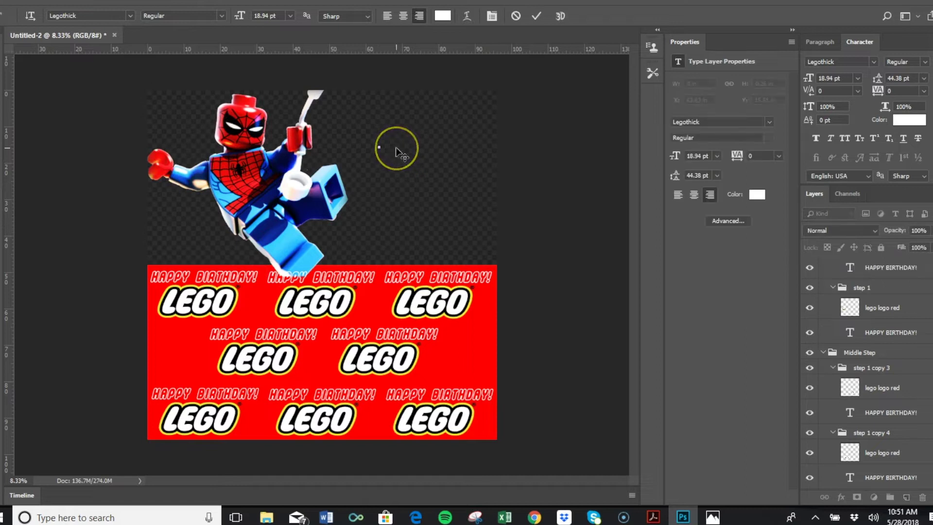
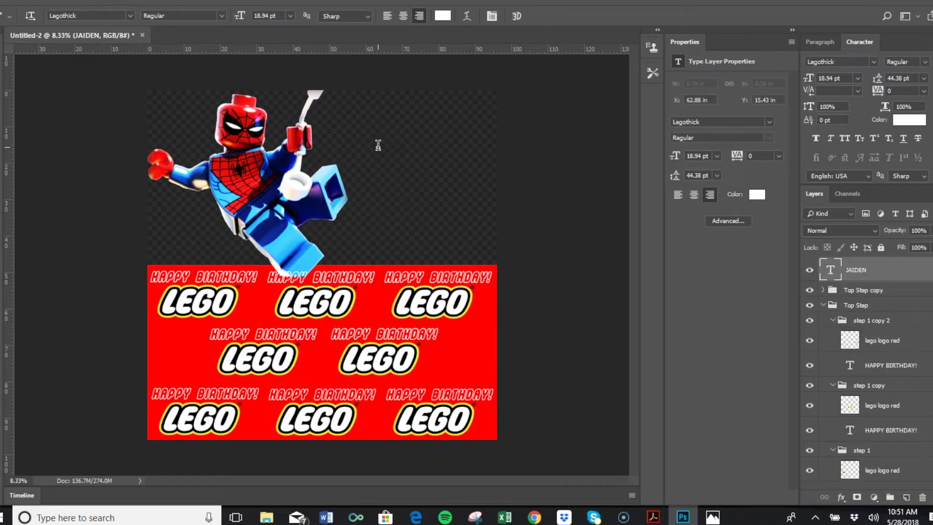
pyautogui.moveTo(380, 145)
pyautogui.mouseDown()
pyautogui.moveTo(367, 145)
pyautogui.moveTo(375, 147)
pyautogui.mouseUp()
pyautogui.click(866, 294)
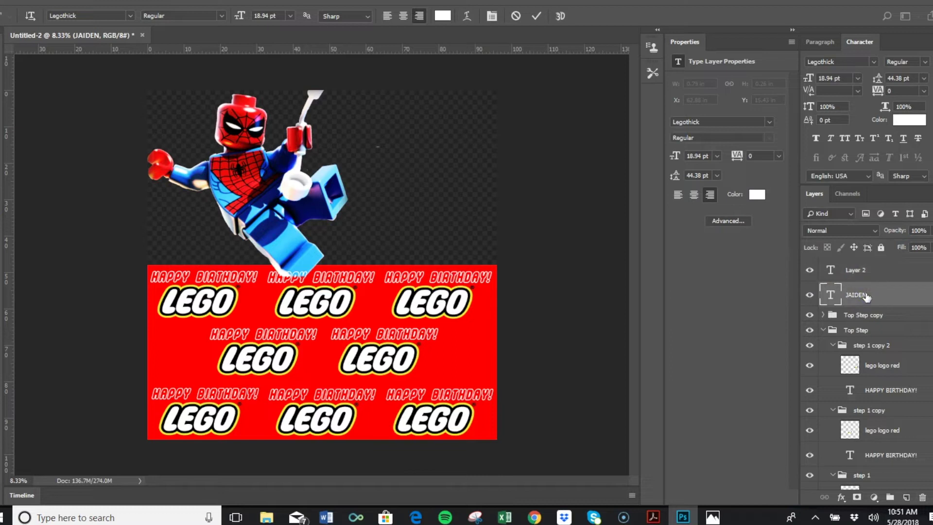
pyautogui.click(859, 78)
pyautogui.click(846, 77)
pyautogui.click(801, 79)
pyautogui.write('180')
pyautogui.press('Return')
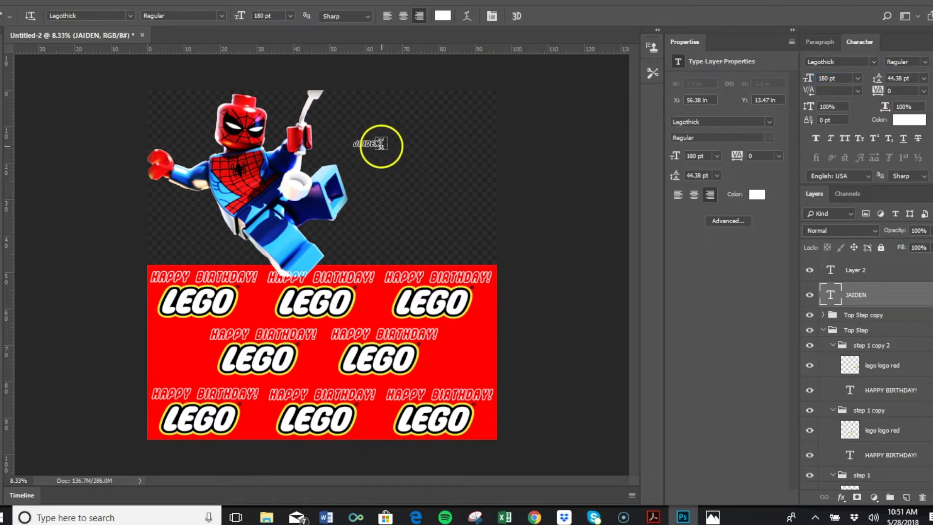
# Enlarge the name text beside the Lego Spiderman, trying 400 pt and settling on 600 pt.
pyautogui.moveTo(380, 144); pyautogui.dragTo(352, 144)
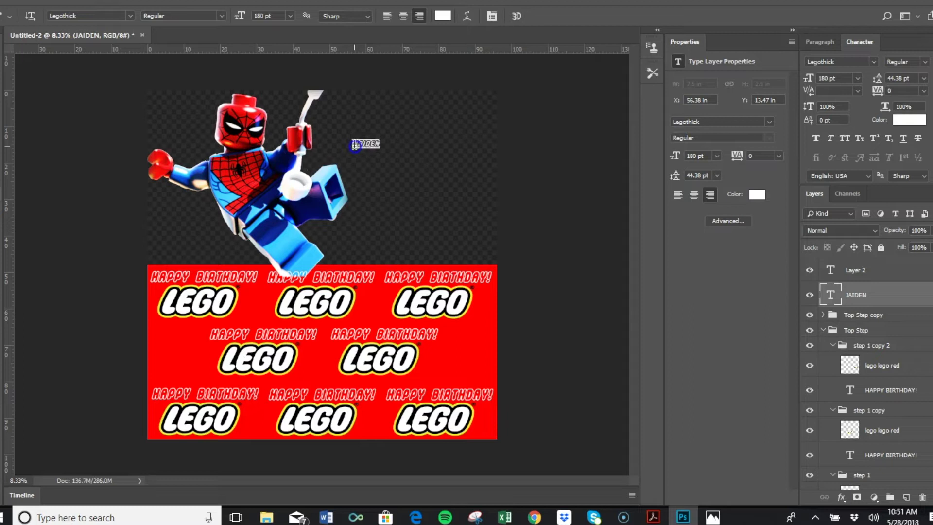
pyautogui.click(848, 77)
pyautogui.write('400')
pyautogui.press('Return')
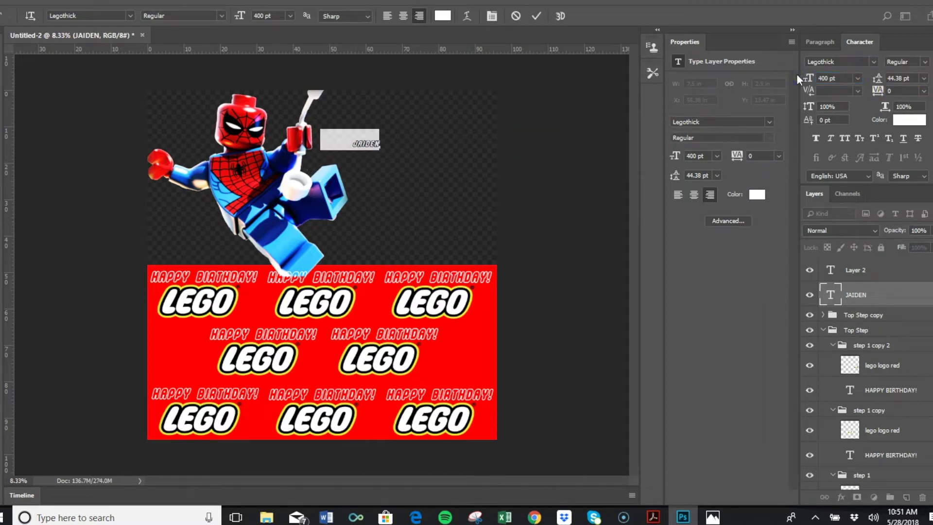
pyautogui.click(822, 78)
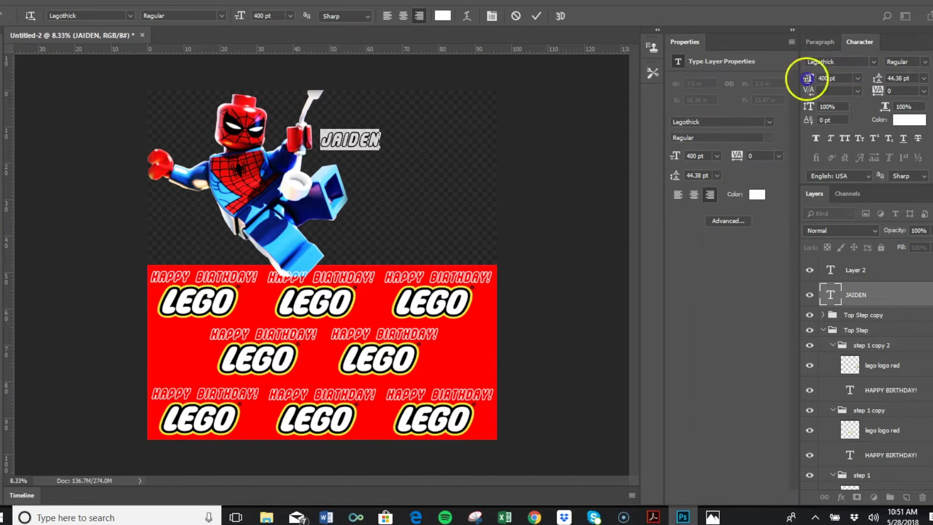
pyautogui.write('60')
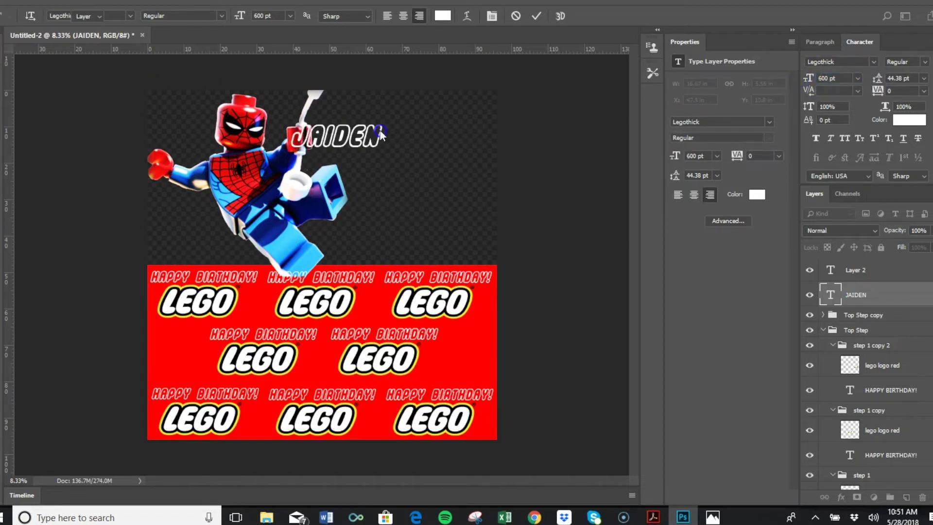
# Scale the name text up to about 948 pt and place it beside Spiderman's legs at about X 54.7 in, Y 29.1 in.
pyautogui.moveTo(404, 170); pyautogui.dragTo(494, 156)
pyautogui.press('v')
pyautogui.hotkey('ctrl', 'z')
pyautogui.click(409, 313)
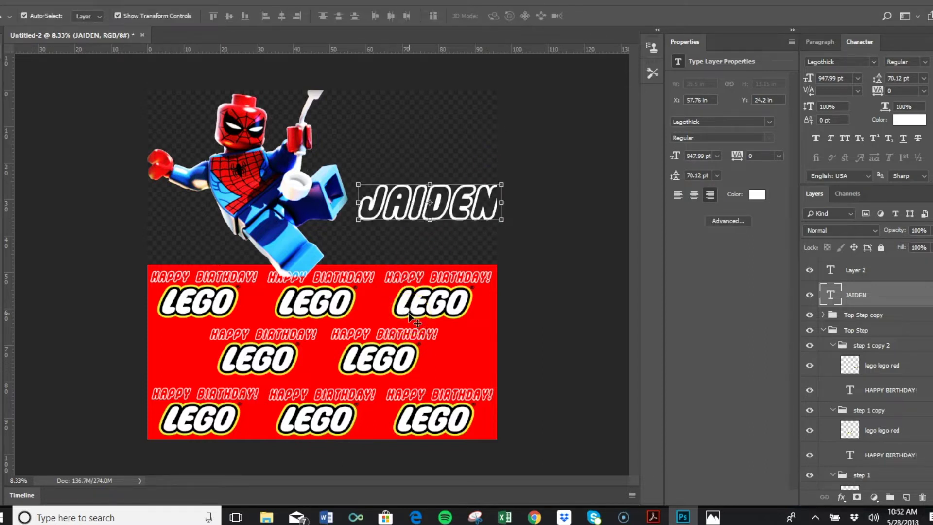
pyautogui.moveTo(418, 201); pyautogui.dragTo(405, 219)
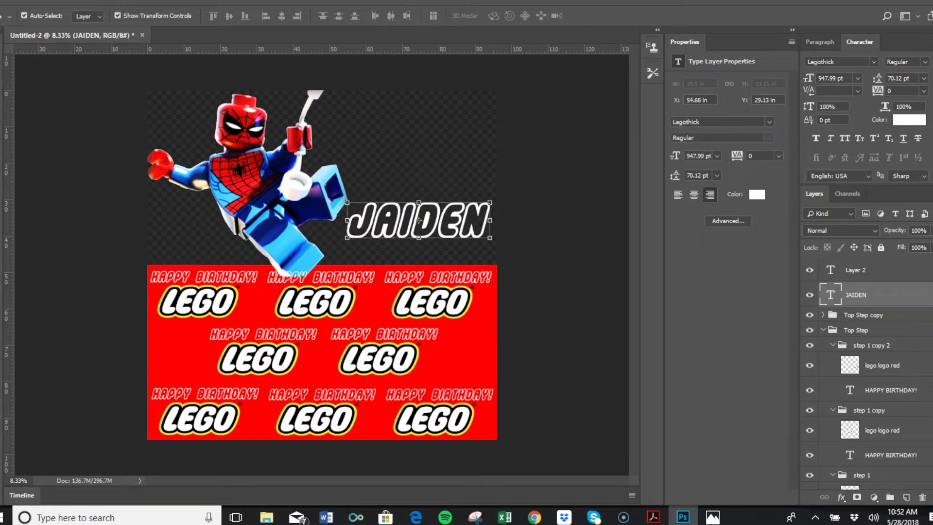
# Set the foreground color to white (ffffff) by sampling the white lettering of a LEGO logo.
pyautogui.press('i')
pyautogui.click(7, 309)
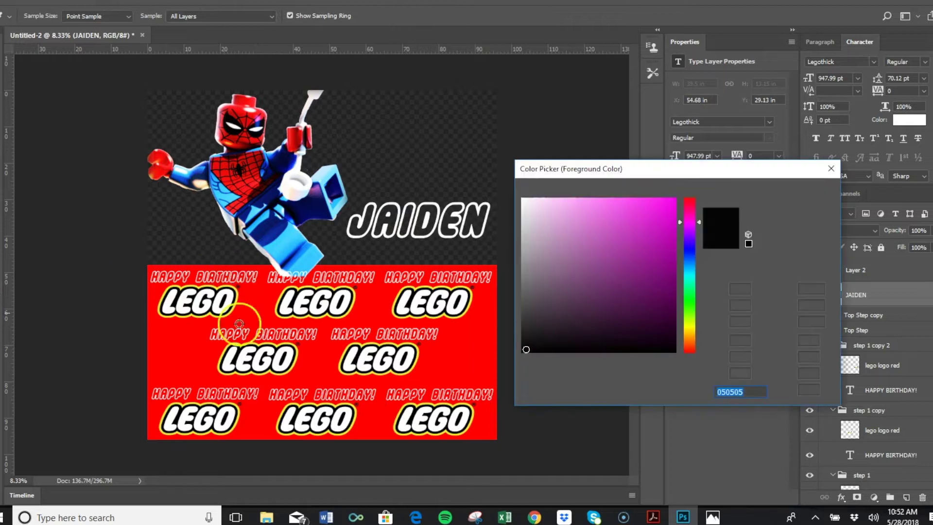
pyautogui.click(465, 294)
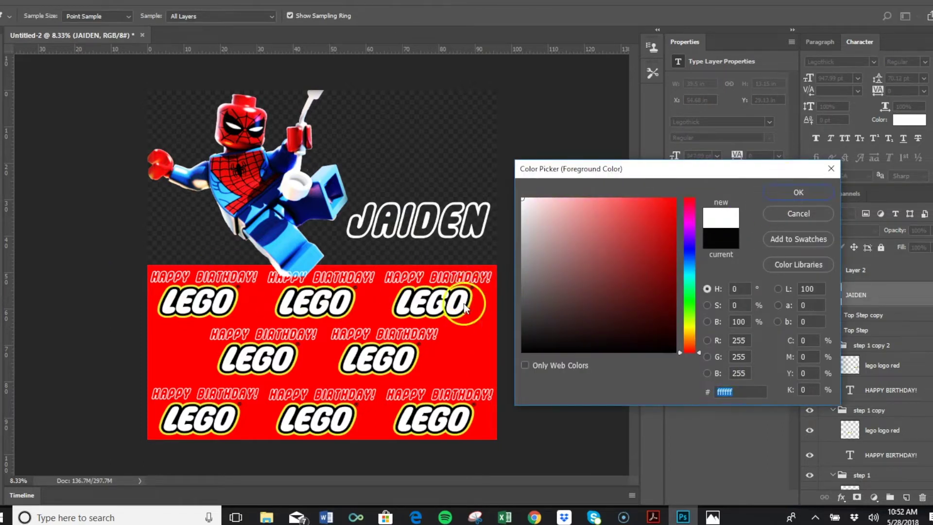
pyautogui.press('Return')
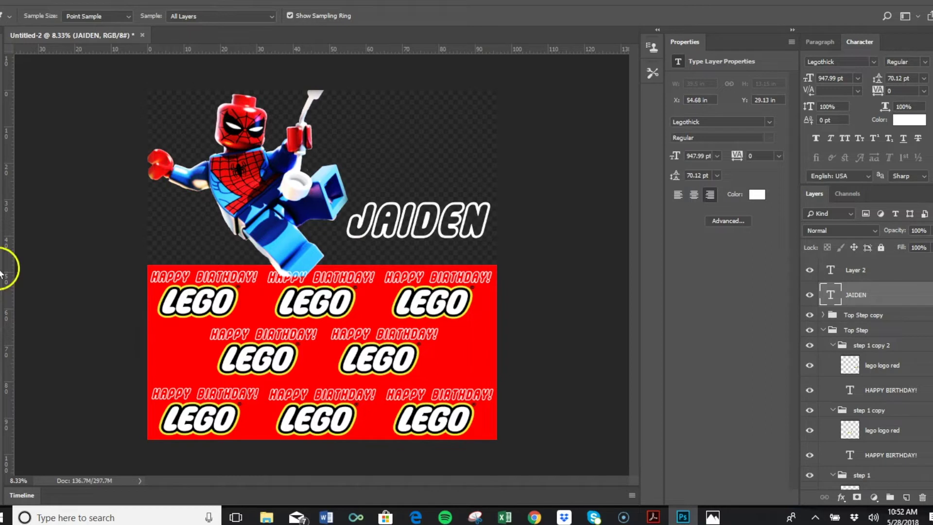
# Rasterize the name layer with the Paint Bucket tool and fill the inside of its first letter with white.
pyautogui.click(1, 292)
pyautogui.click(38, 365)
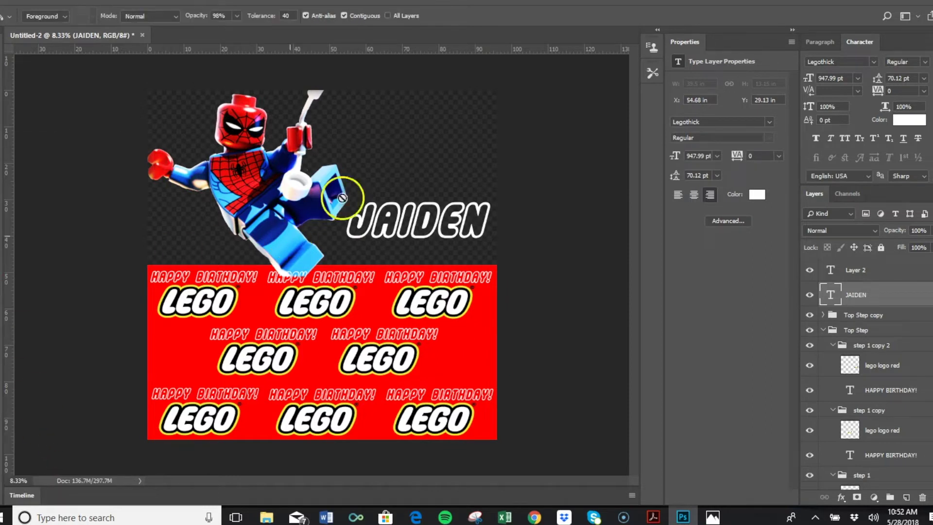
pyautogui.click(368, 216)
pyautogui.click(445, 196)
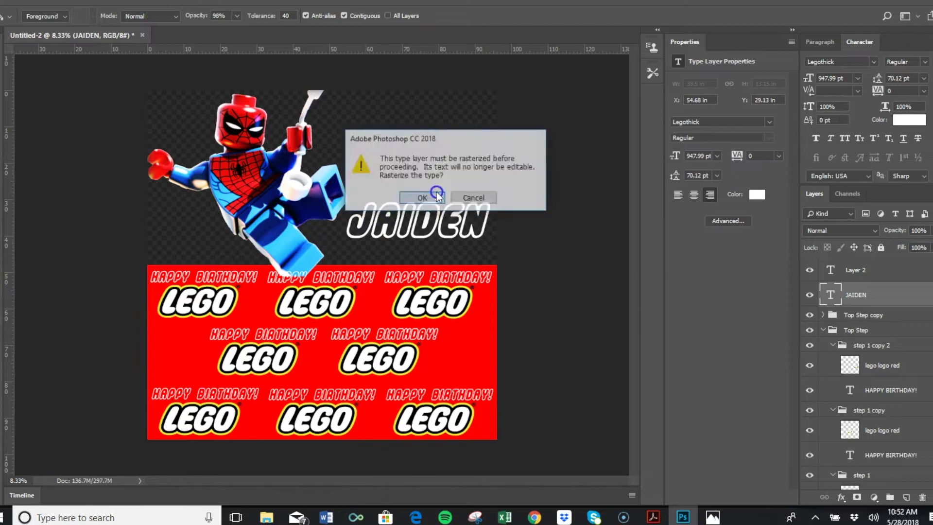
pyautogui.click(369, 214)
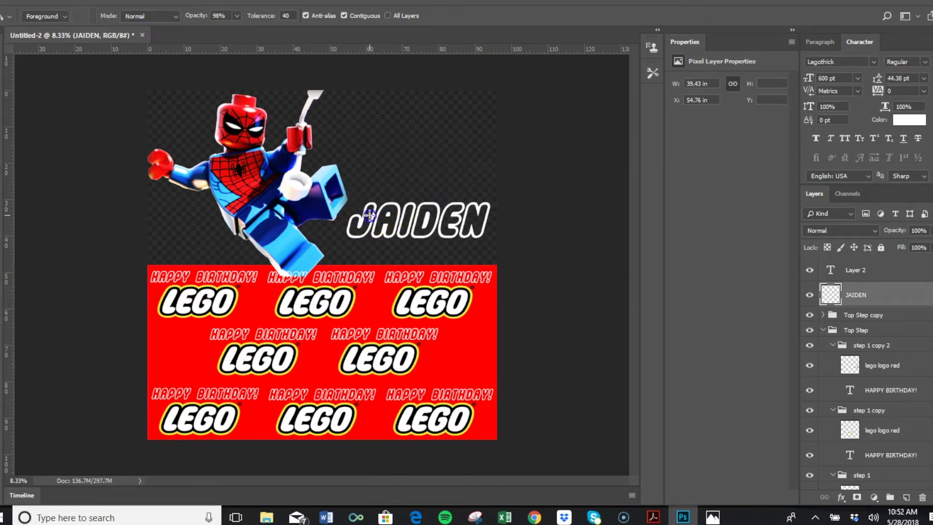
# Try filling the name's remaining letters with white and undo those fills back to the first letter.
pyautogui.click(387, 212)
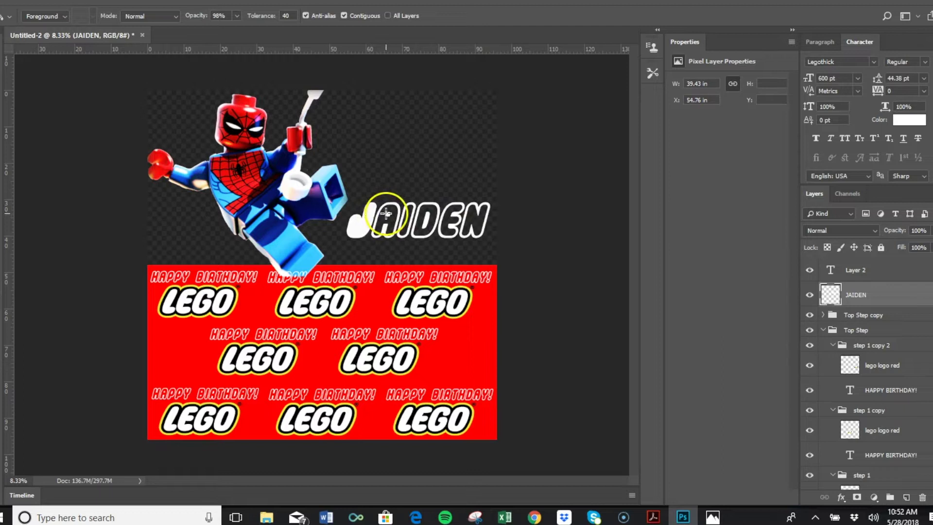
pyautogui.click(397, 212)
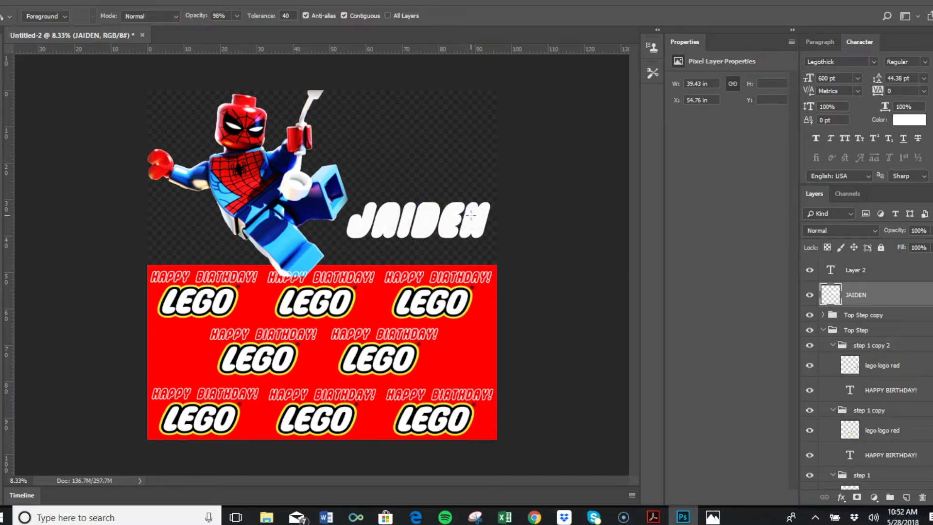
pyautogui.hotkey('ctrl', 'z')
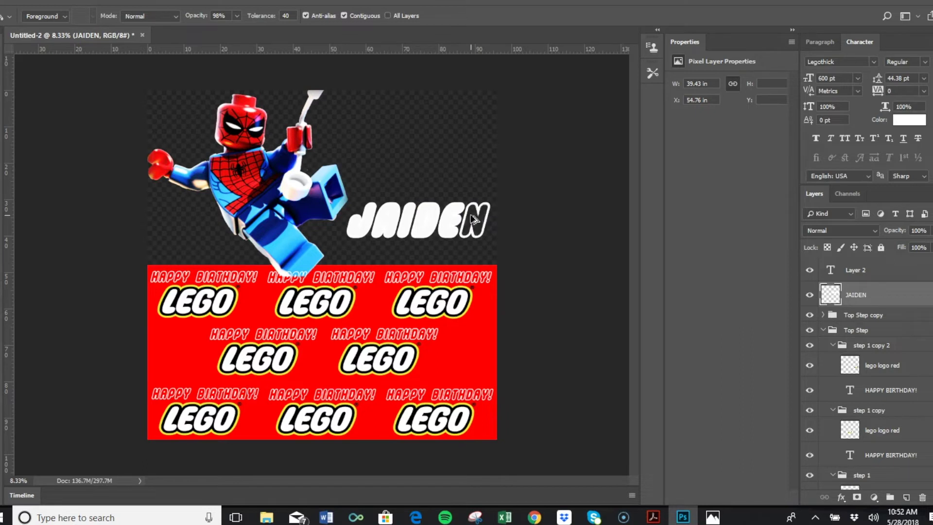
pyautogui.hotkey('ctrl', 'z')
pyautogui.hotkey('ctrl', 'z')
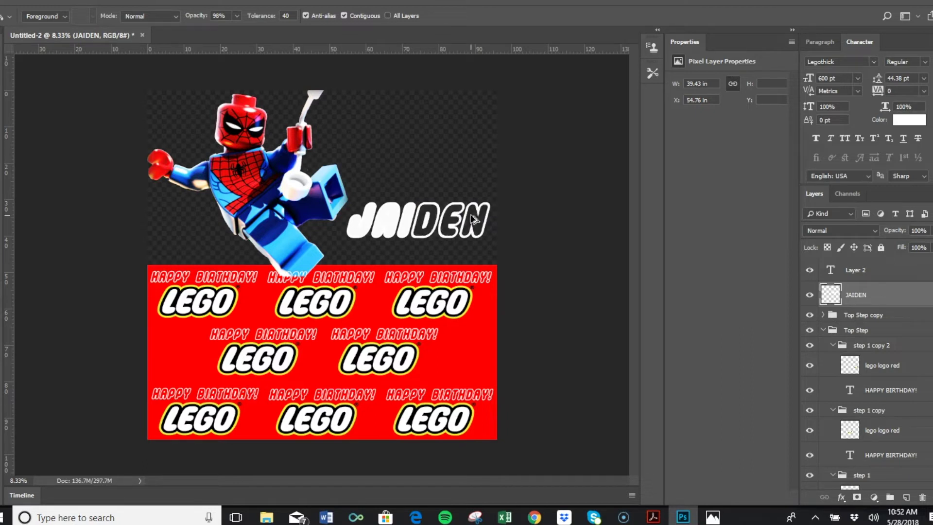
pyautogui.hotkey('ctrl', 'z')
pyautogui.hotkey('ctrl', 'z')
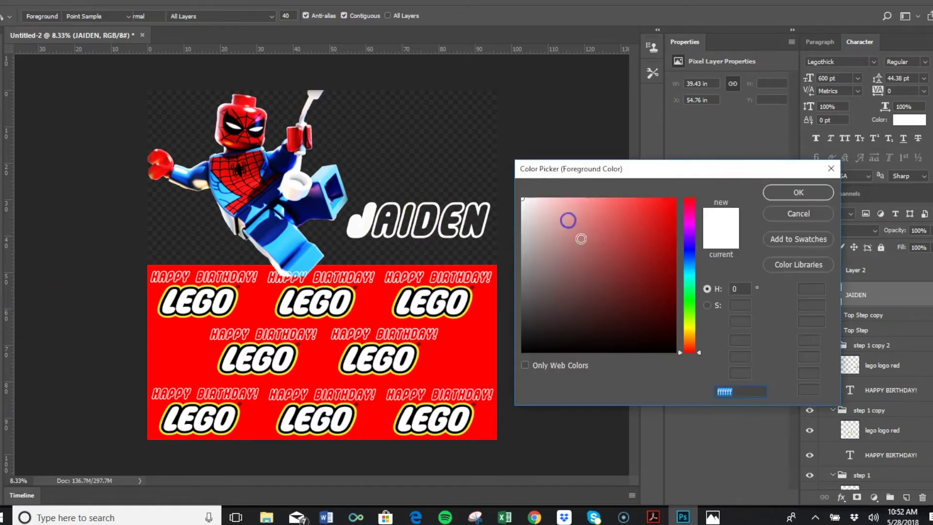
# Set the foreground color to near-black (020202) and fill the name's second, third and fourth letters with it.
pyautogui.click(525, 353)
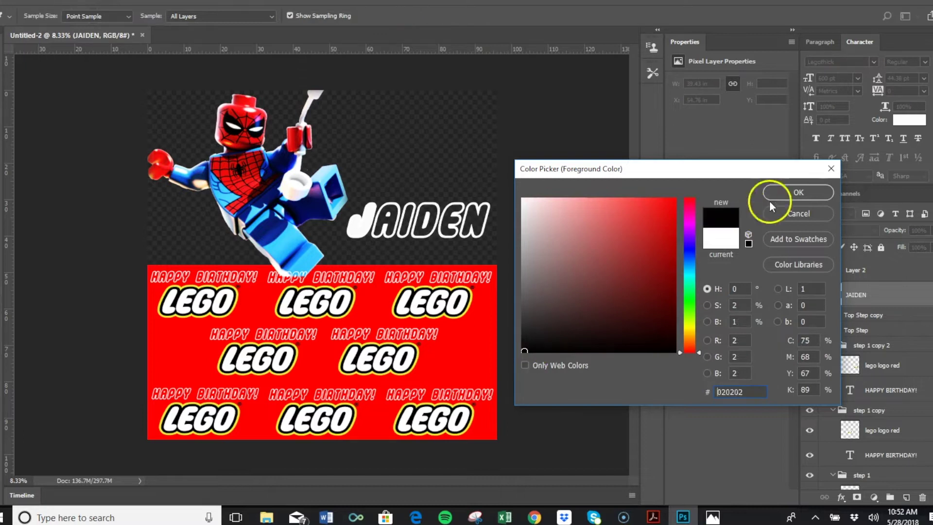
pyautogui.click(801, 191)
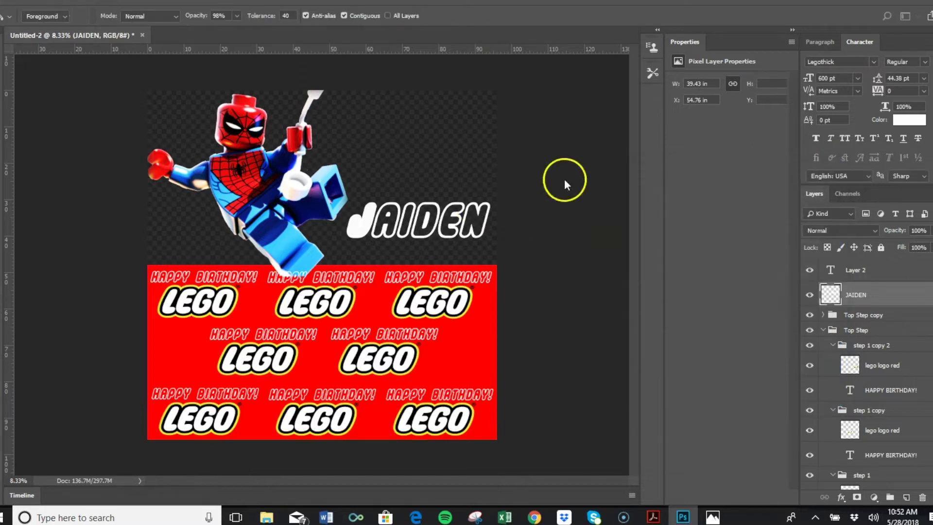
pyautogui.click(387, 214)
pyautogui.click(412, 215)
pyautogui.click(424, 223)
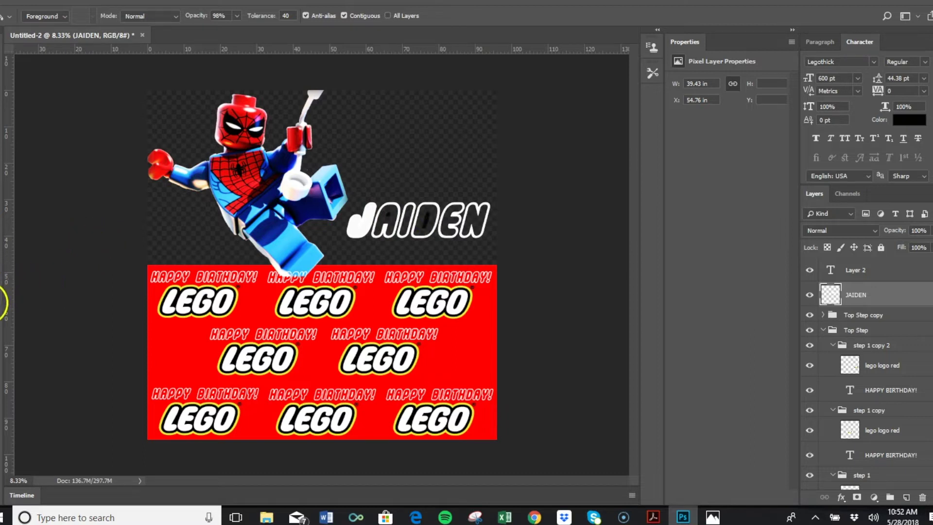
# Try filling the name's second to fifth letters with white, and undo those fills back to the first letter.
pyautogui.press('x')
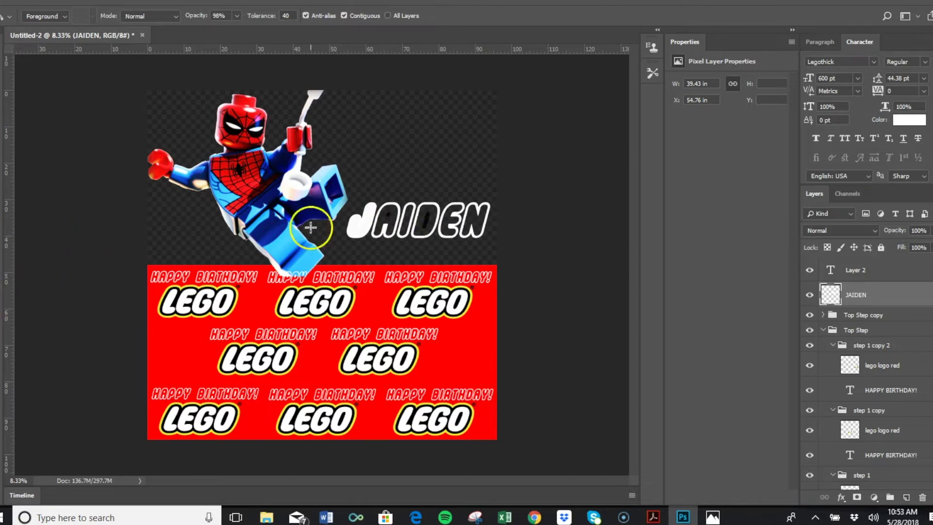
pyautogui.click(384, 218)
pyautogui.click(410, 215)
pyautogui.click(420, 215)
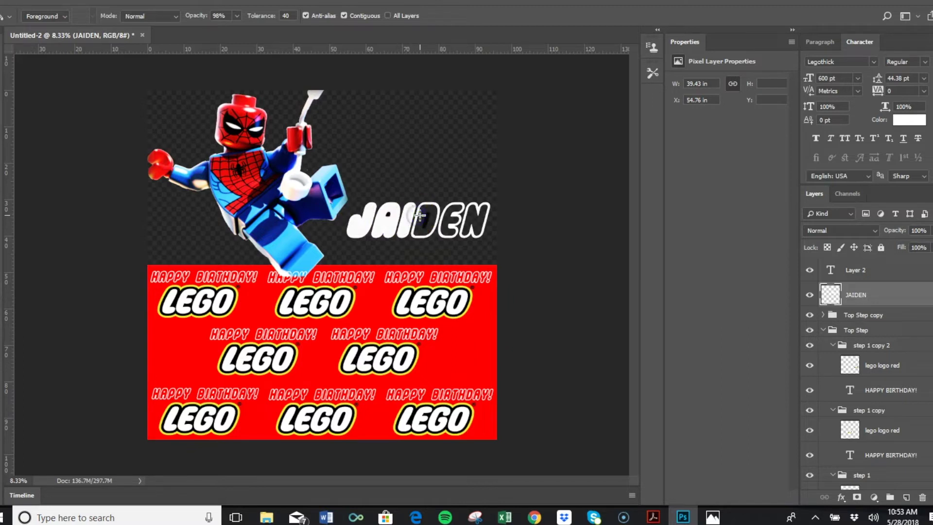
pyautogui.click(426, 216)
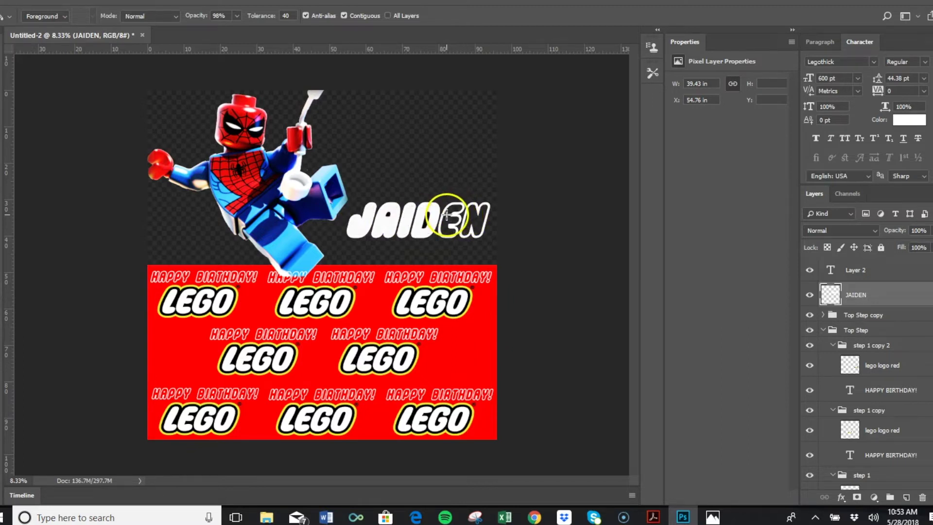
pyautogui.click(457, 218)
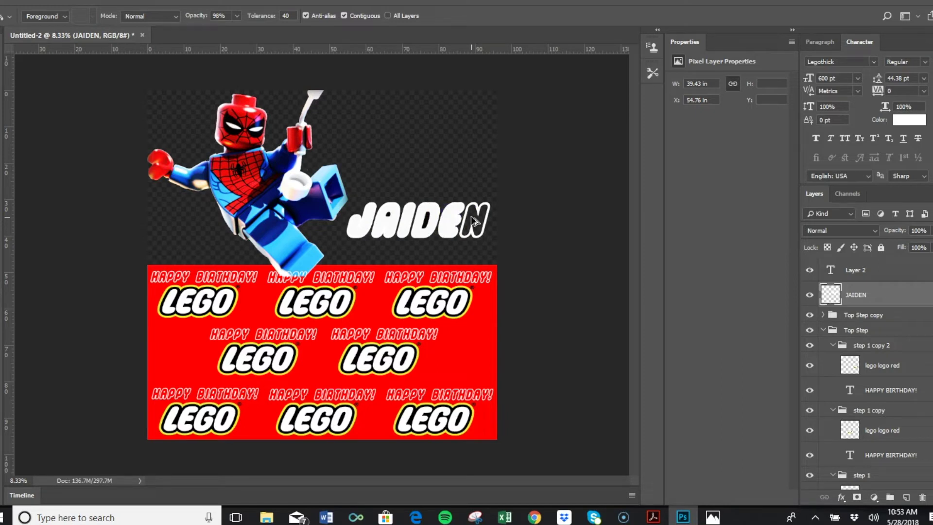
pyautogui.hotkey('ctrl', 'alt', 'z')
pyautogui.hotkey('ctrl', 'alt', 'z')
pyautogui.hotkey('ctrl', 'alt', 'z')
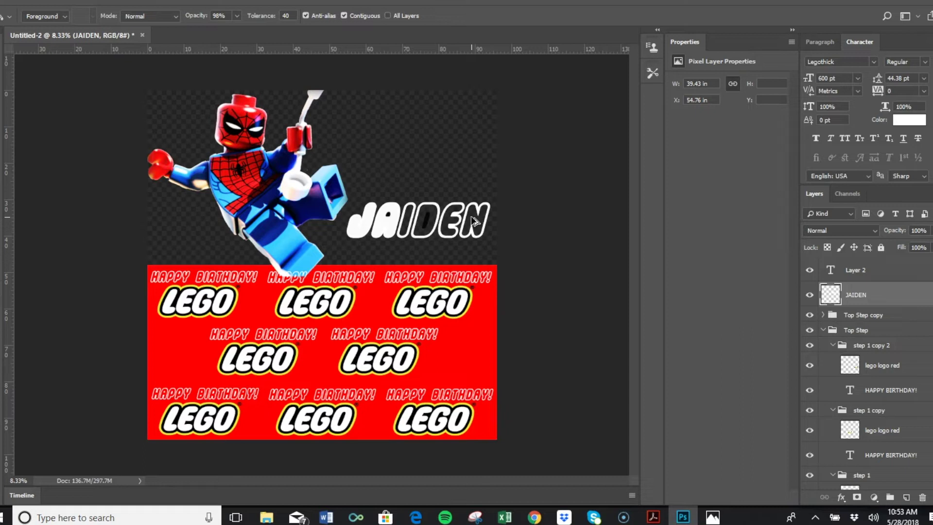
pyautogui.hotkey('ctrl', 'alt', 'z')
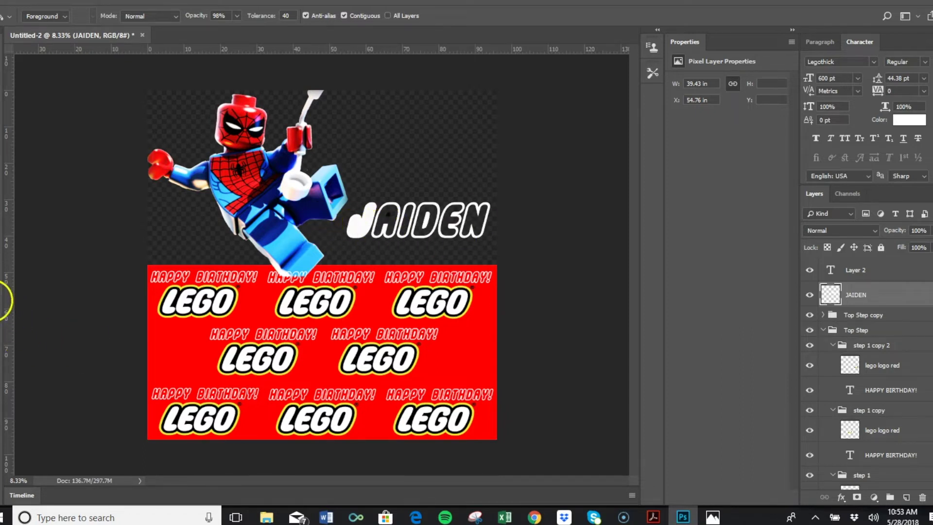
# Fill the insides of the name's second to sixth letters with white using the Paint Bucket tool.
pyautogui.press('x')
pyautogui.click(426, 218)
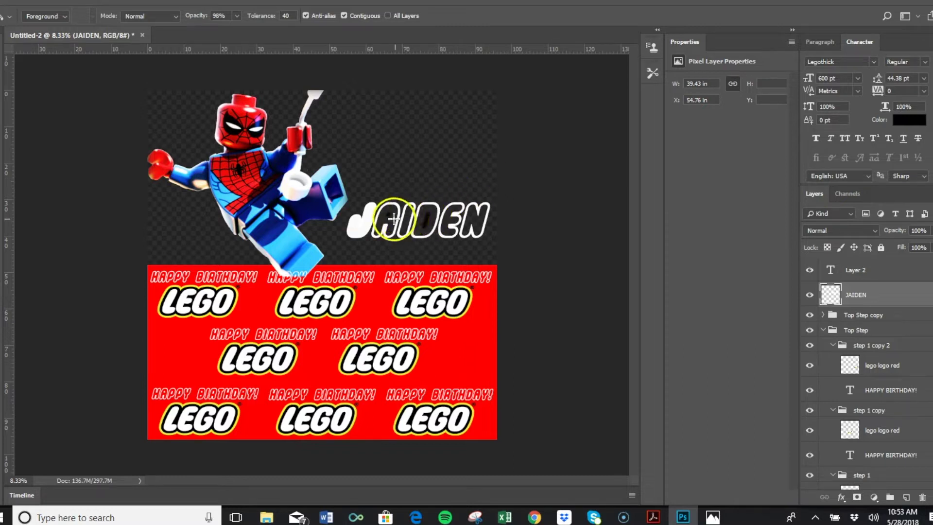
pyautogui.press('x')
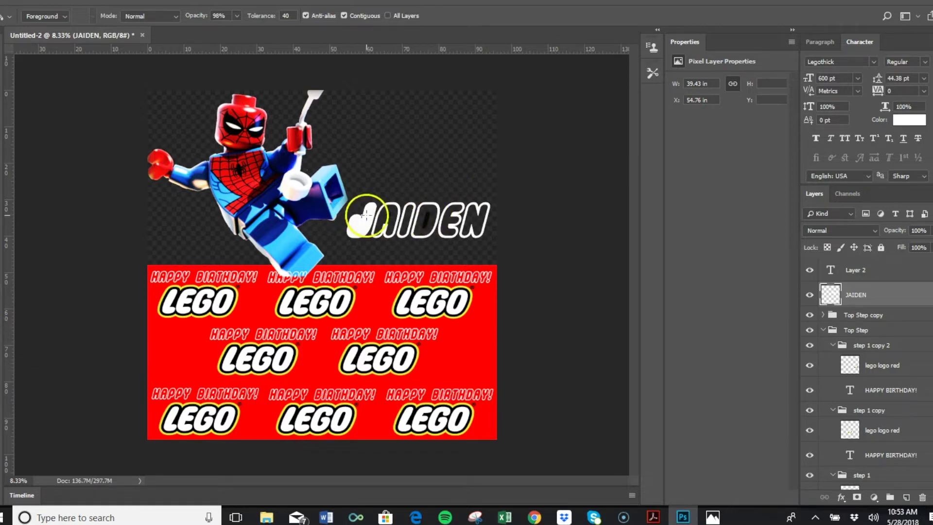
pyautogui.click(382, 221)
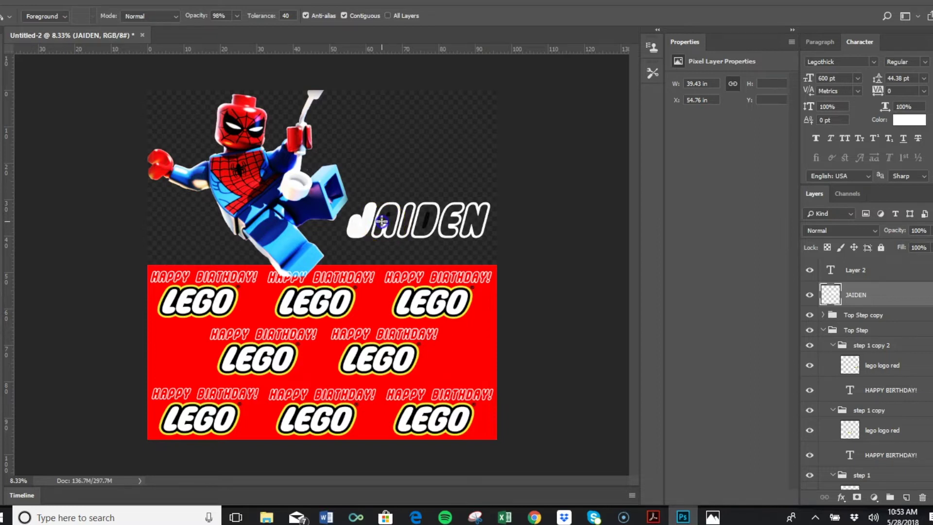
pyautogui.click(419, 220)
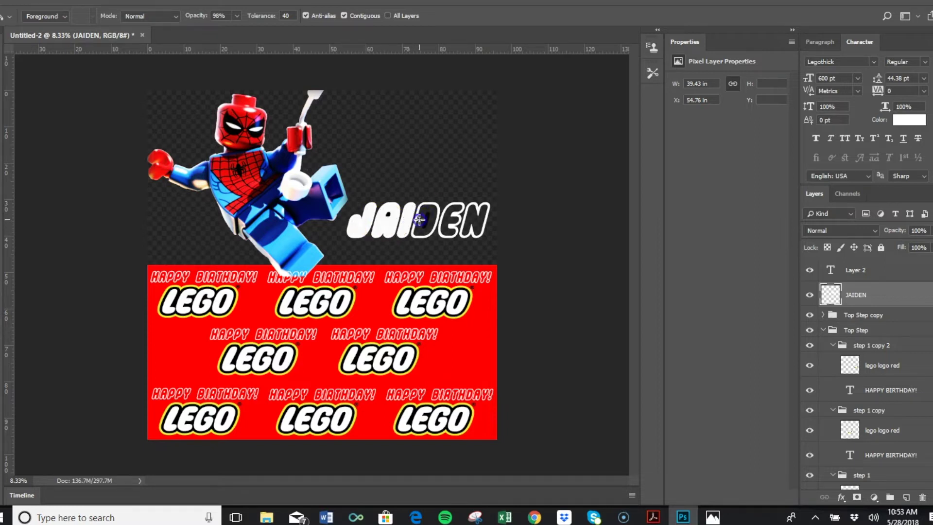
pyautogui.click(448, 215)
pyautogui.click(470, 215)
pyautogui.click(471, 215)
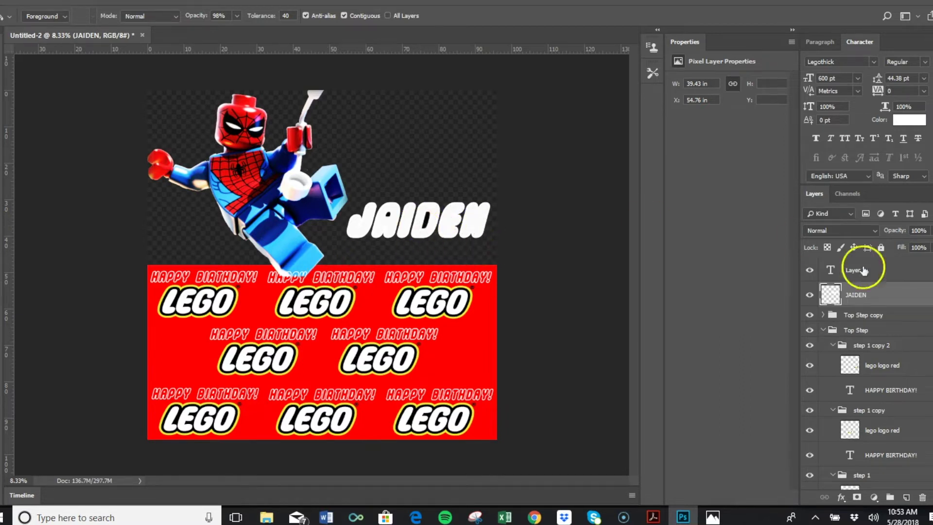
# Add a near-black Stroke effect of 114 px, positioned outside, to the name layer.
pyautogui.click(845, 497)
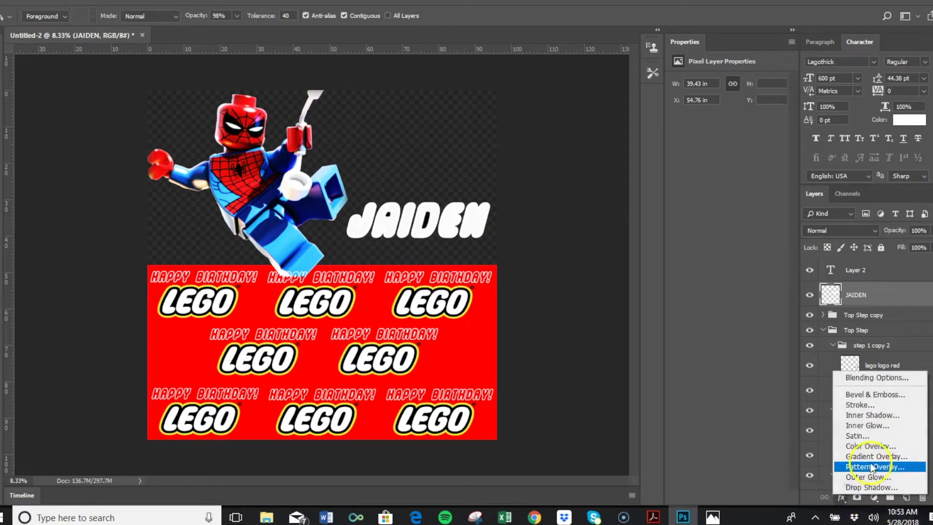
pyautogui.click(860, 405)
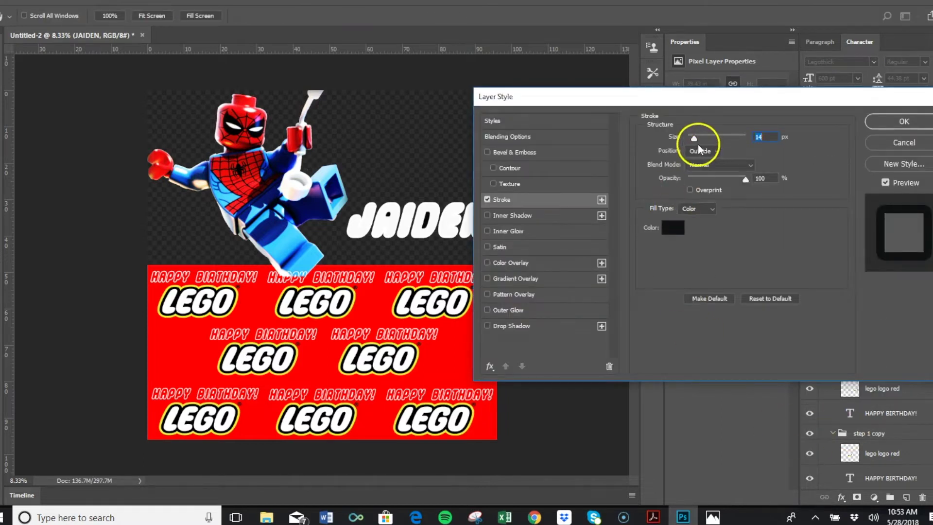
pyautogui.moveTo(695, 138); pyautogui.dragTo(717, 141)
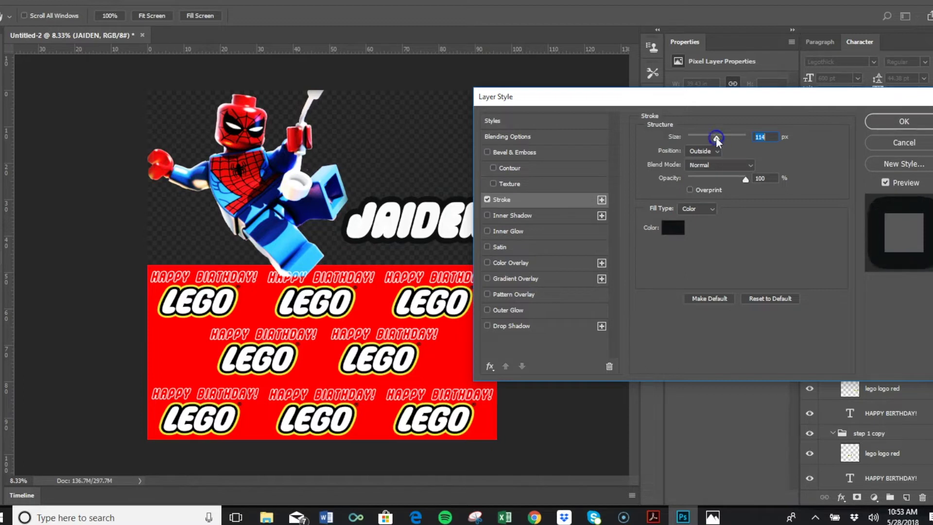
pyautogui.click(870, 122)
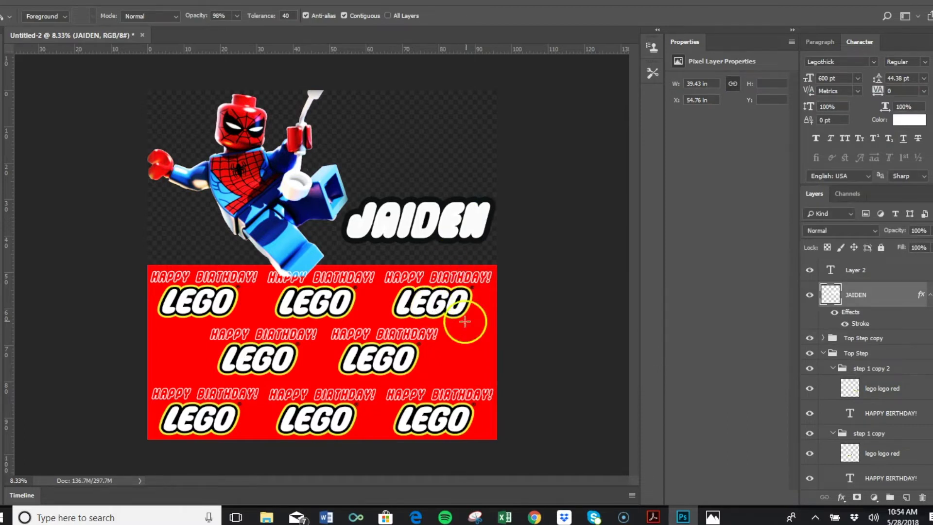
# Try the Inside and Center positions for the name's stroke and return it to Outside.
pyautogui.click(855, 324)
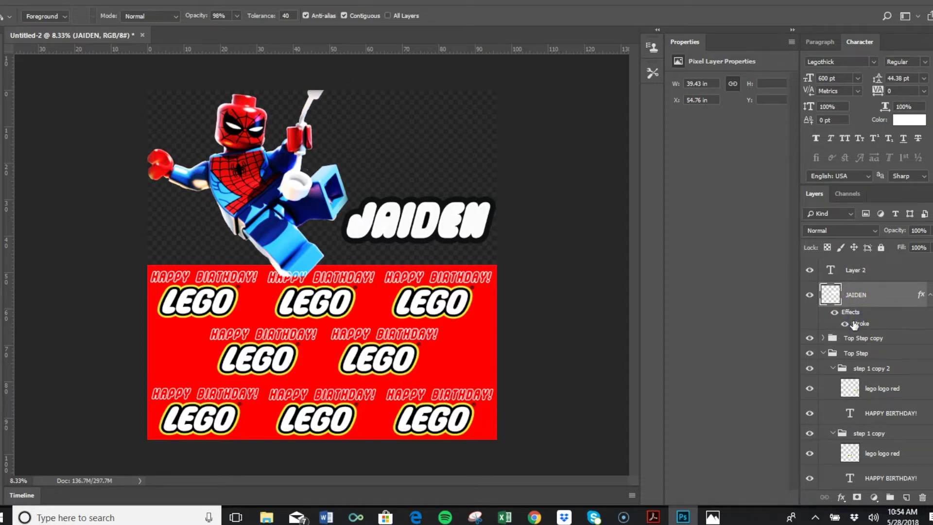
pyautogui.doubleClick(854, 324)
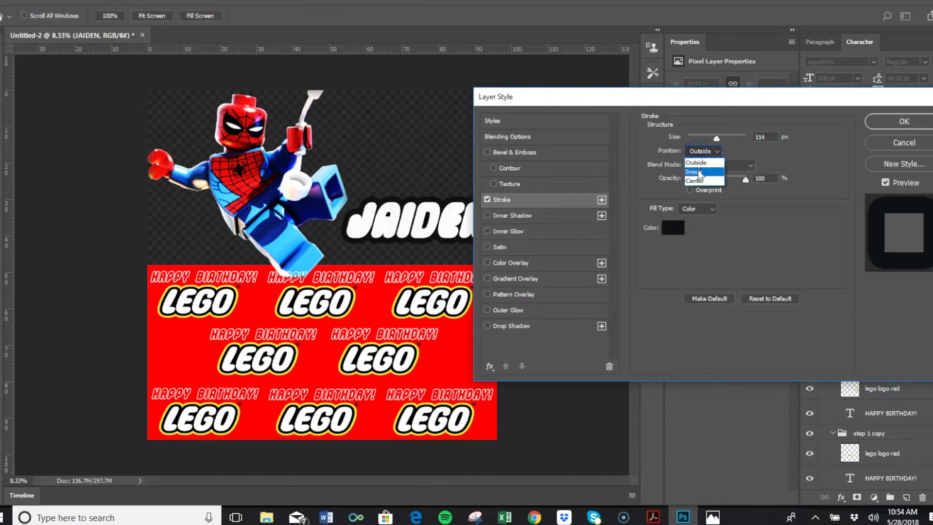
pyautogui.click(698, 168)
pyautogui.click(699, 151)
pyautogui.click(698, 182)
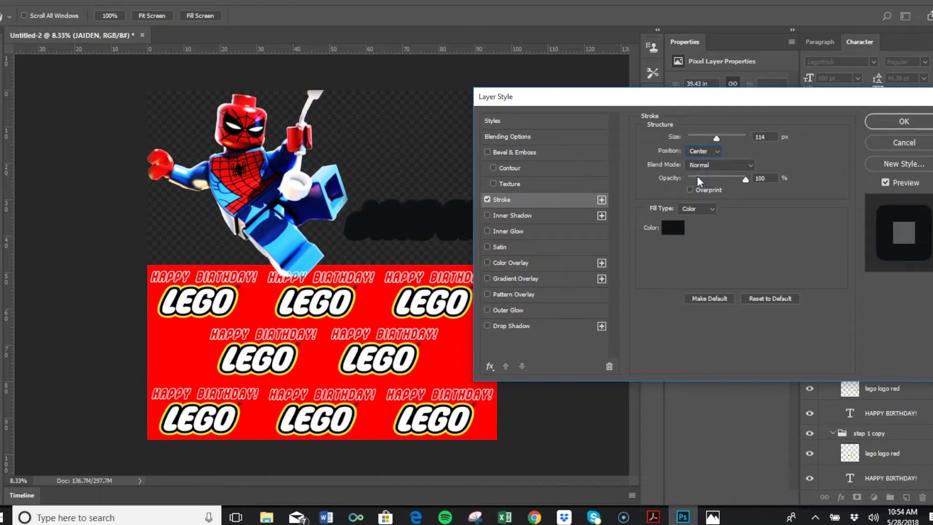
pyautogui.click(700, 148)
pyautogui.click(699, 159)
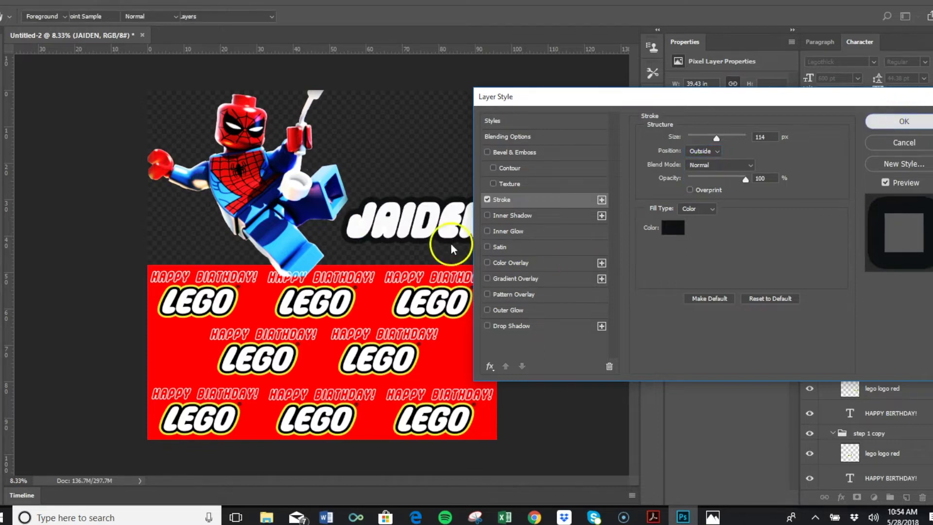
pyautogui.press('Return')
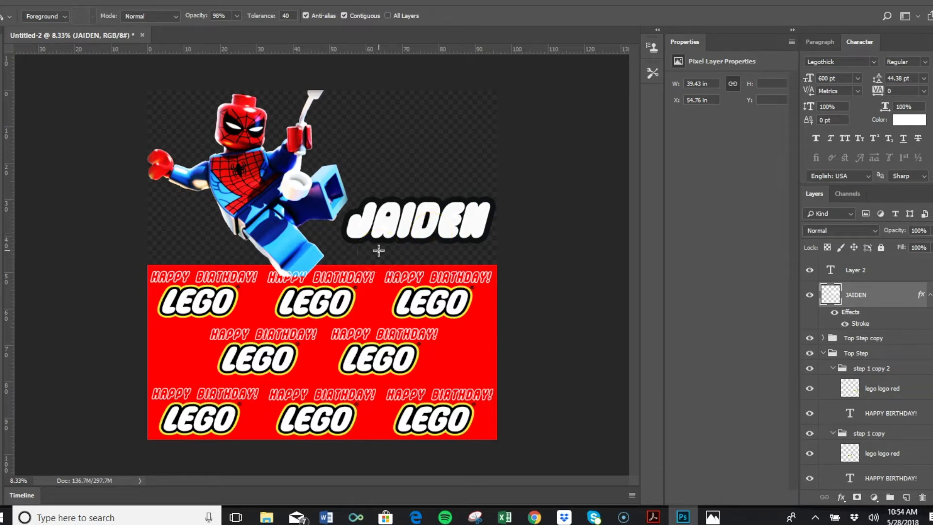
# Duplicate the name layer as a hidden copy and convert the original to a smart object.
pyautogui.click(893, 301)
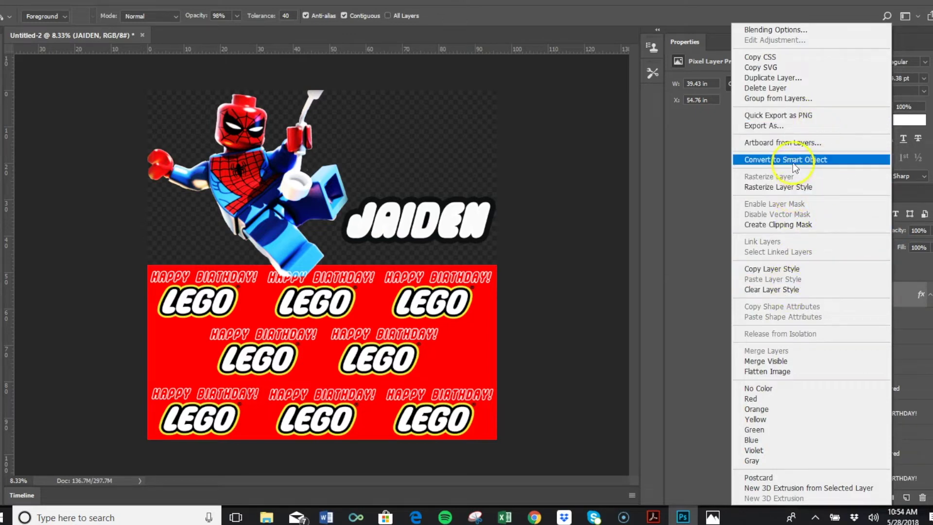
pyautogui.click(791, 78)
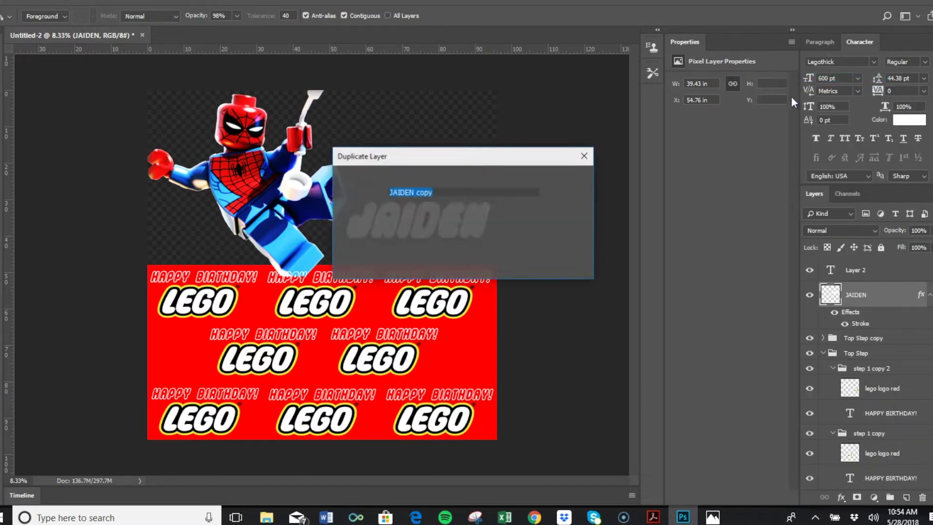
pyautogui.press('Return')
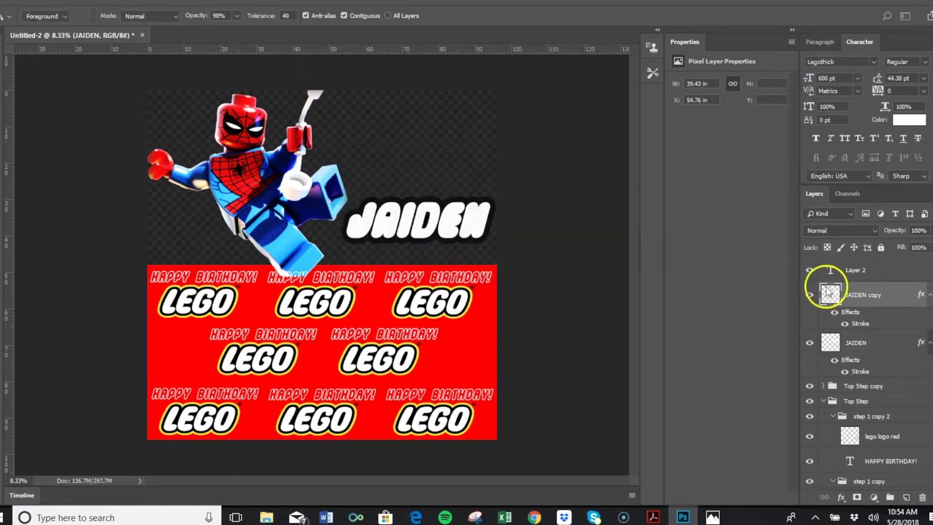
pyautogui.rightClick(856, 343)
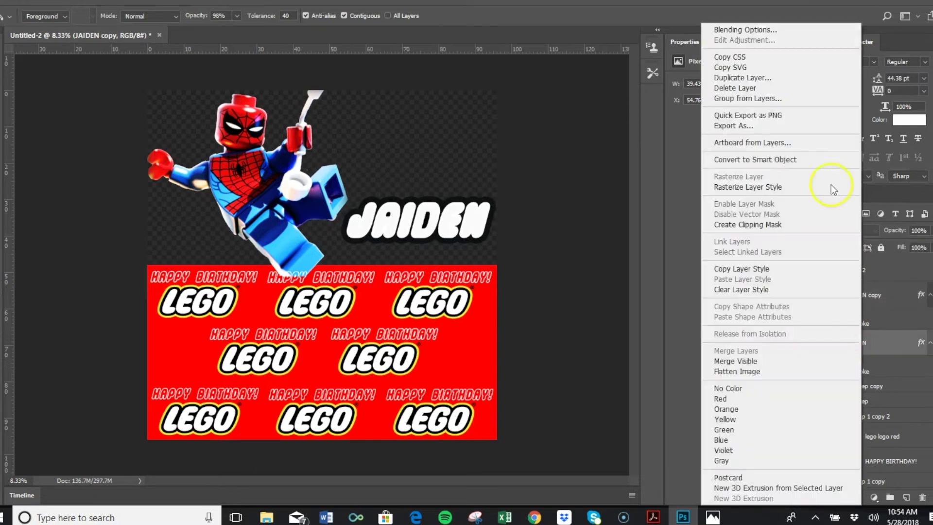
pyautogui.click(798, 165)
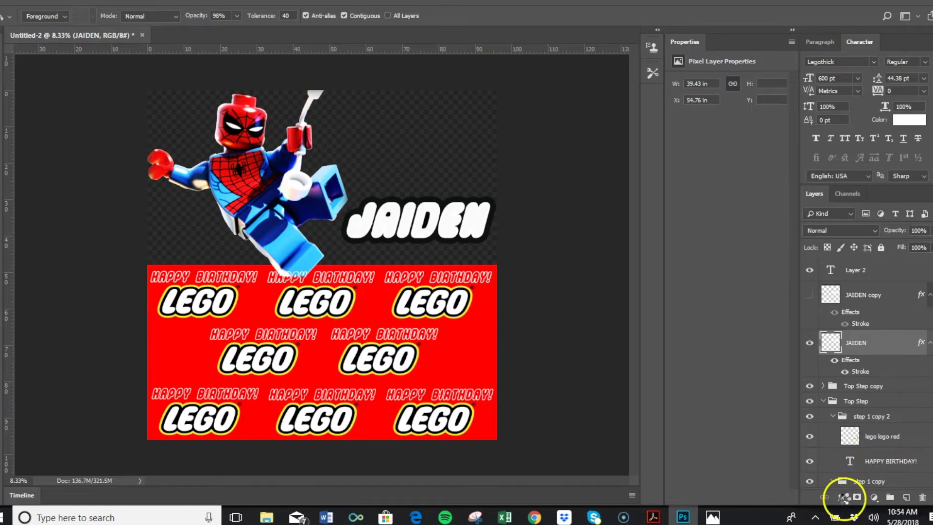
# Add a 62 px outside Stroke to the name's smart object in yellow (f6ec36), sampled from a LEGO logo's outline.
pyautogui.click(841, 497)
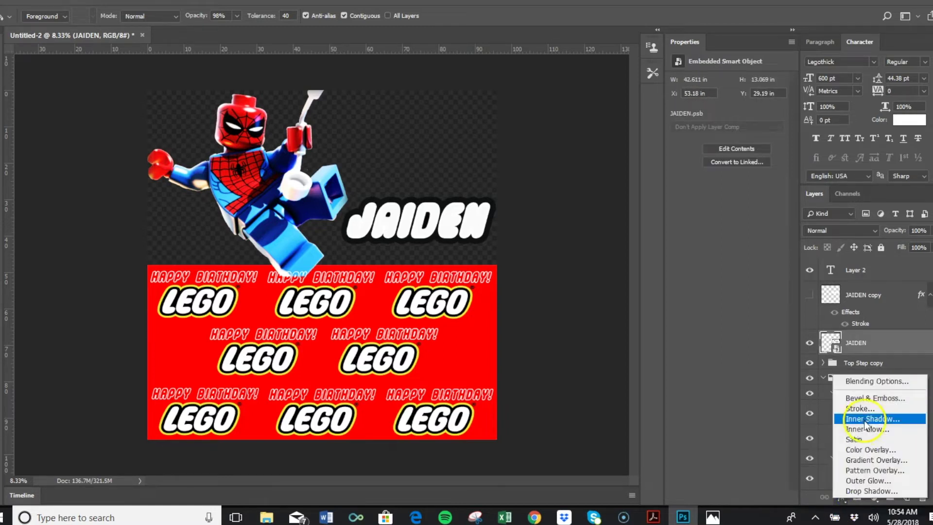
pyautogui.click(862, 409)
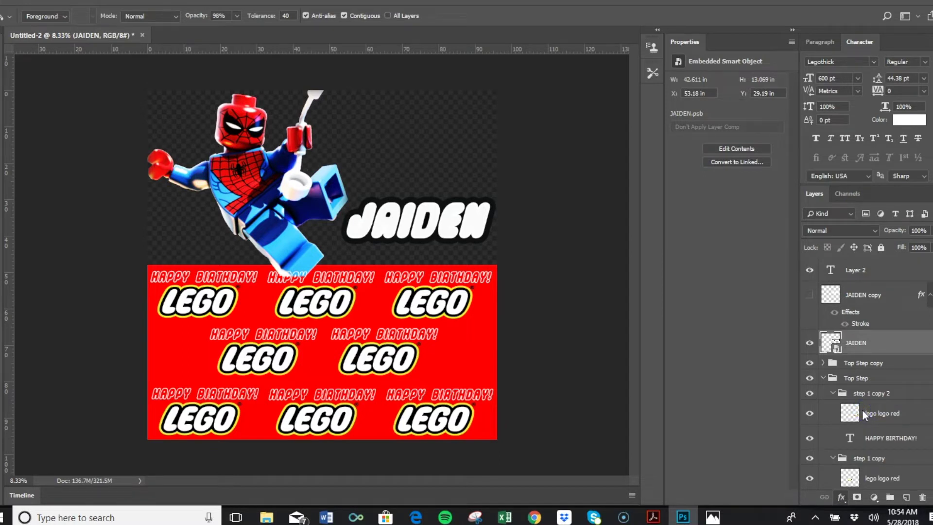
pyautogui.doubleClick(862, 410)
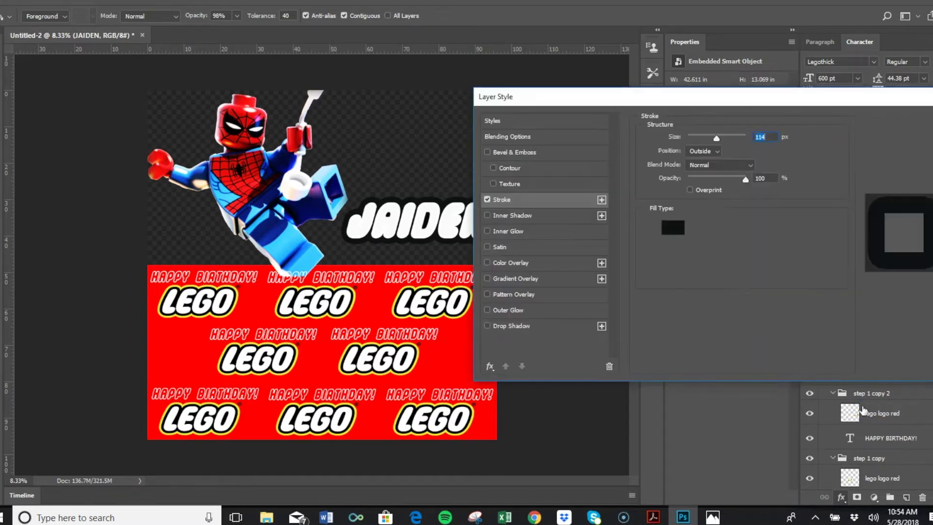
pyautogui.click(679, 227)
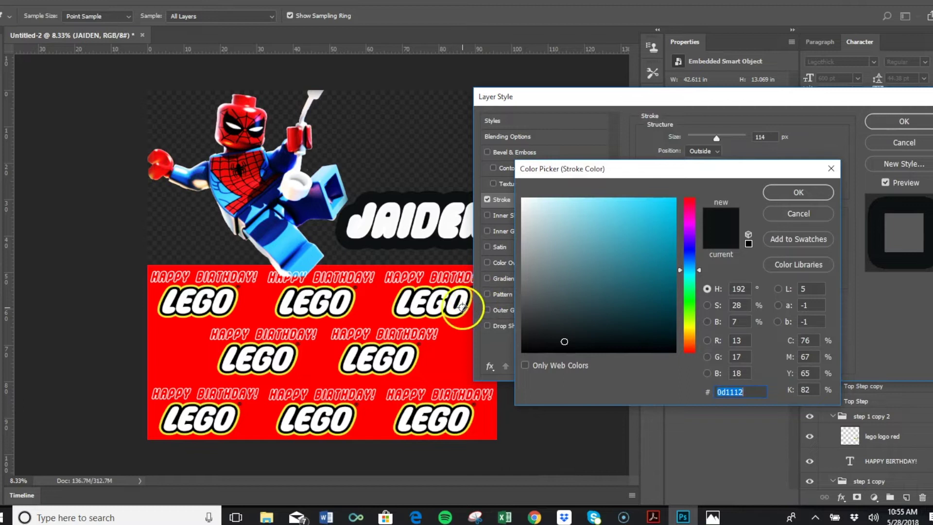
pyautogui.click(462, 311)
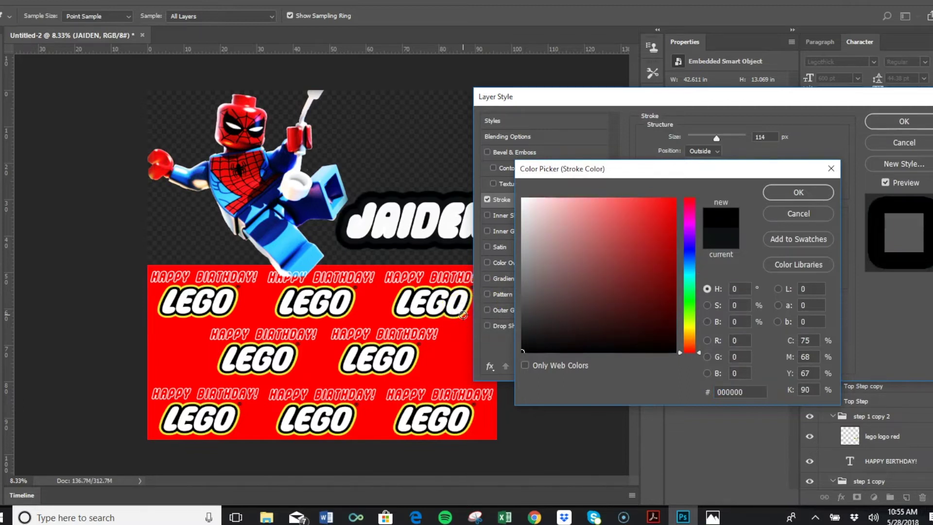
pyautogui.click(464, 315)
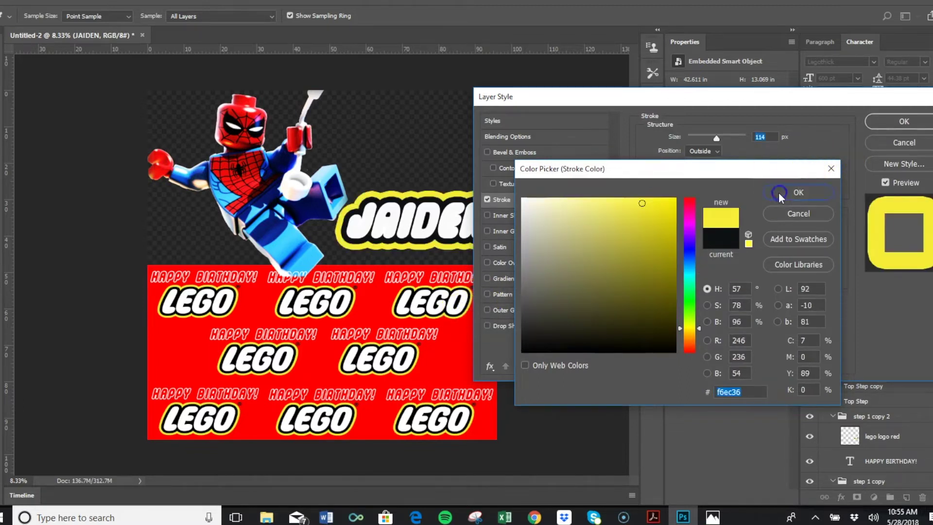
pyautogui.click(782, 195)
pyautogui.moveTo(718, 138); pyautogui.dragTo(705, 135)
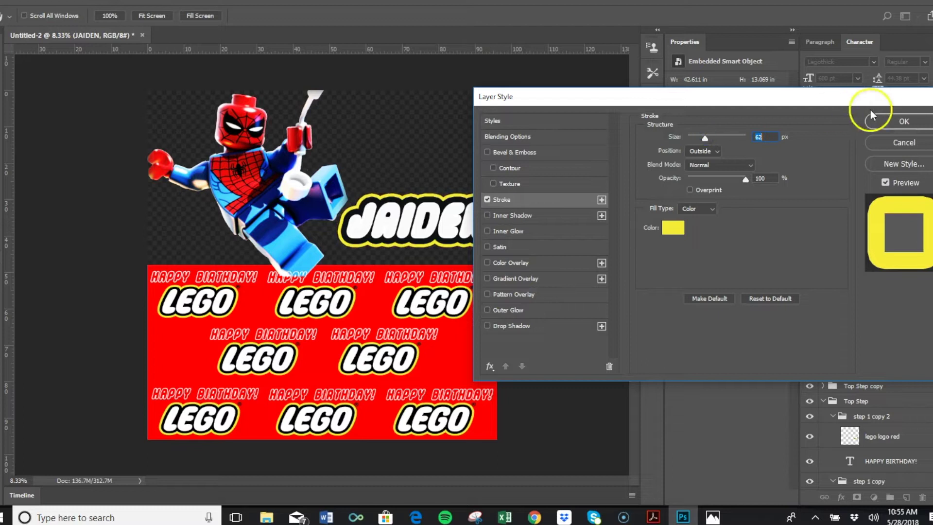
pyautogui.click(886, 121)
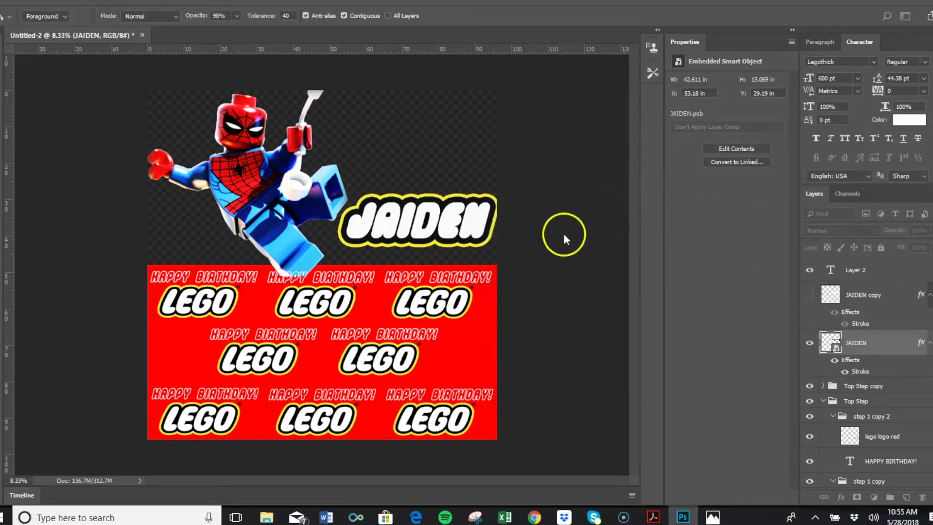
# Rasterize the name's smart object into a regular pixel layer.
pyautogui.click(493, 215)
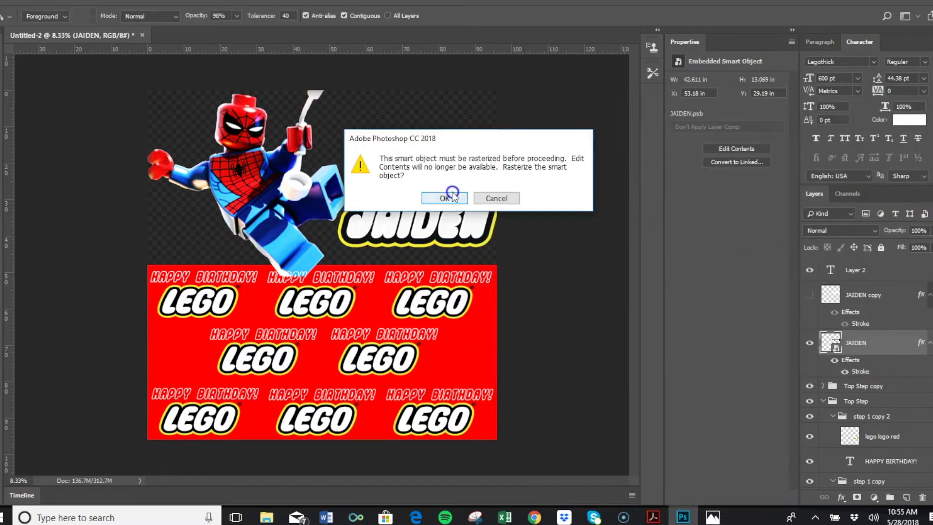
pyautogui.click(444, 198)
pyautogui.moveTo(93, 77); pyautogui.dragTo(1, 82)
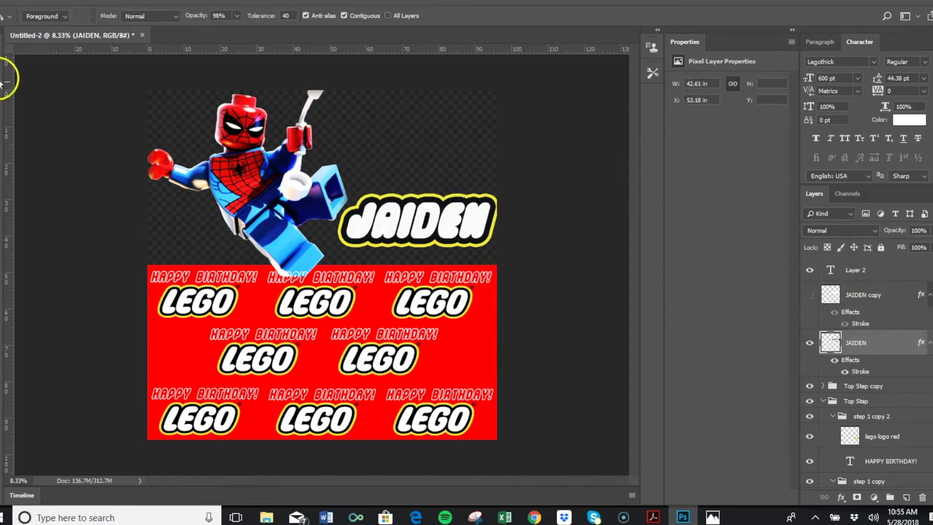
# Scale the name down to about 26.15 in wide and place it over the first LEGO logo of the top row.
pyautogui.press('v')
pyautogui.moveTo(455, 249)
pyautogui.mouseDown()
pyautogui.moveTo(435, 269)
pyautogui.moveTo(437, 306)
pyautogui.mouseUp()
pyautogui.click(479, 255)
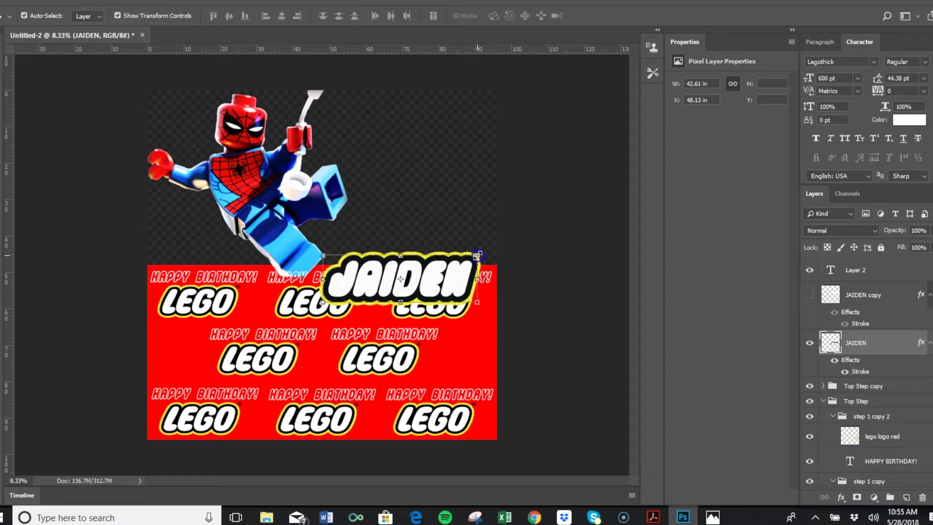
pyautogui.moveTo(464, 262); pyautogui.dragTo(240, 302)
pyautogui.doubleClick(411, 284)
pyautogui.press('Return')
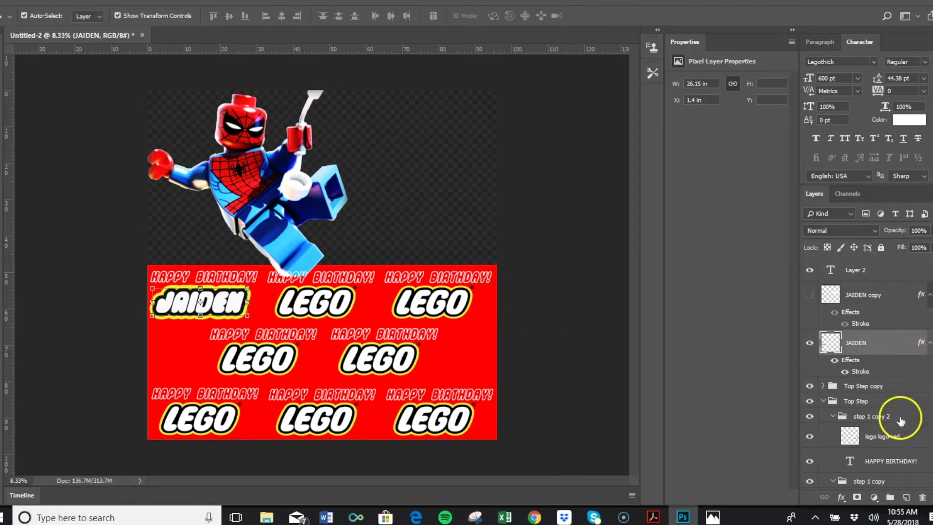
# Delete the LEGO logo in the step 1 copy 2 group and move the name into its place in the top row.
pyautogui.click(884, 442)
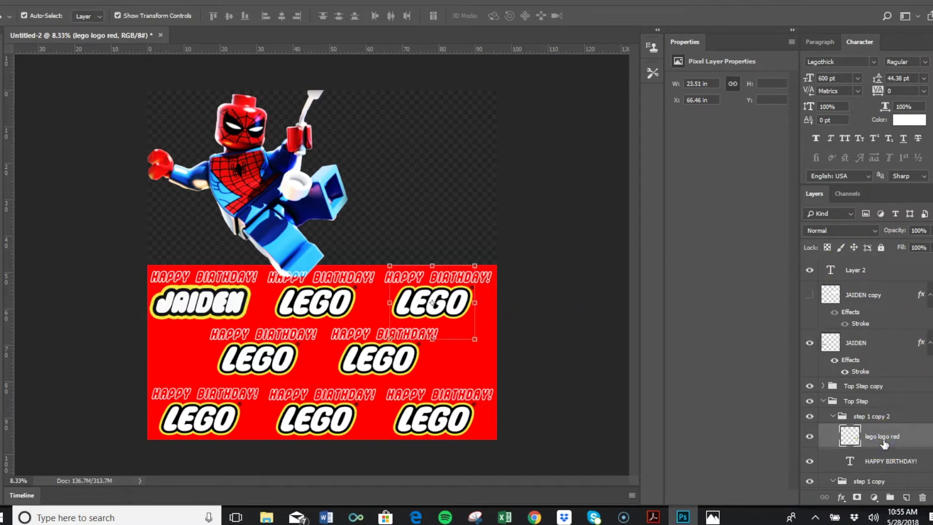
pyautogui.moveTo(884, 441); pyautogui.dragTo(870, 482)
pyautogui.click(885, 443)
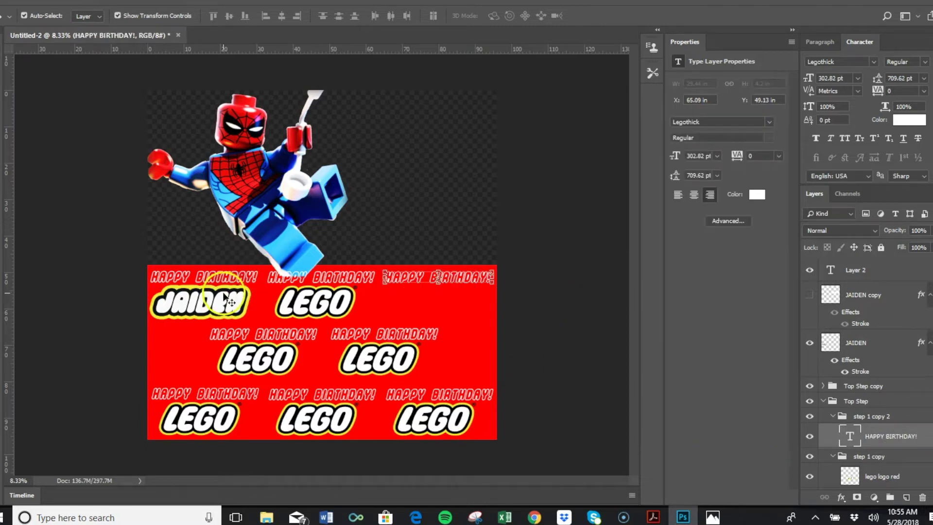
pyautogui.moveTo(224, 297); pyautogui.dragTo(362, 300)
pyautogui.moveTo(440, 295); pyautogui.dragTo(533, 299)
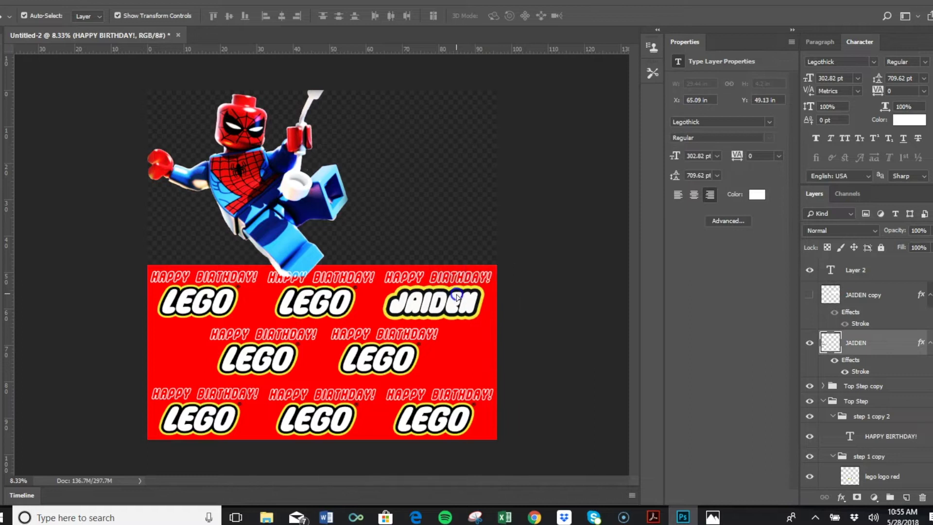
pyautogui.click(535, 305)
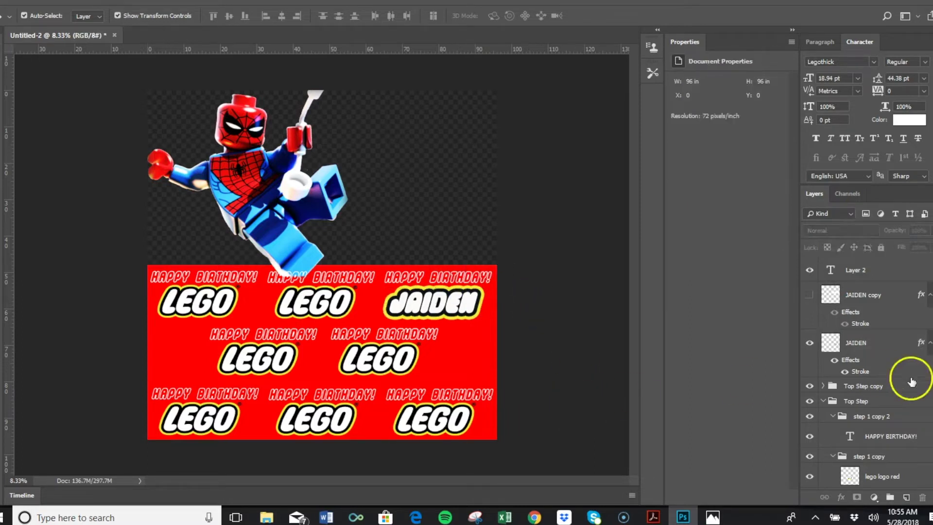
# Unlink the lego logo red layer in the Middle Step's step 1 copy 3 group.
pyautogui.scroll(-5, 929, 404)
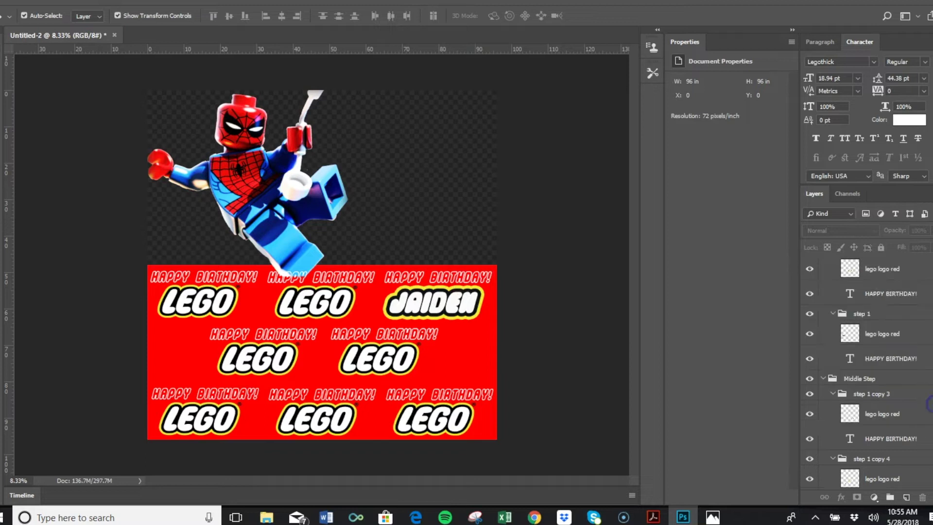
pyautogui.click(889, 414)
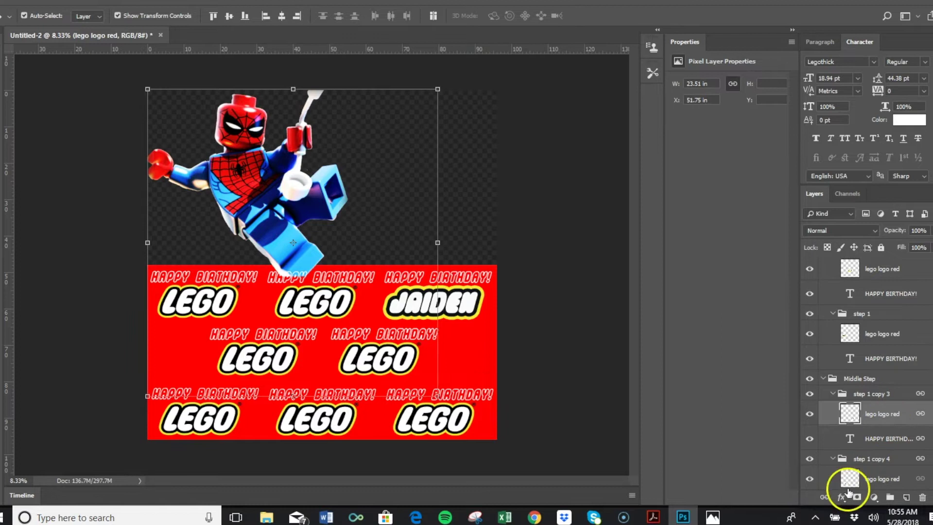
pyautogui.click(826, 497)
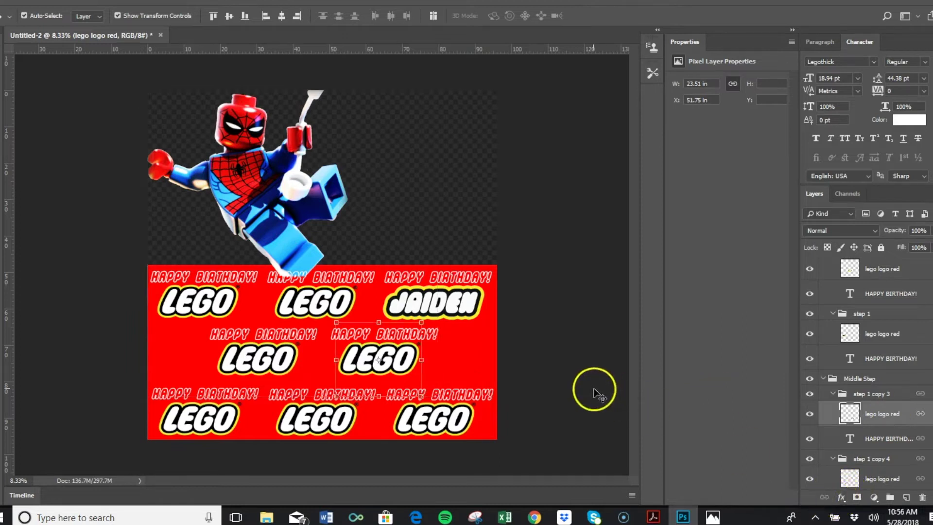
pyautogui.click(886, 417)
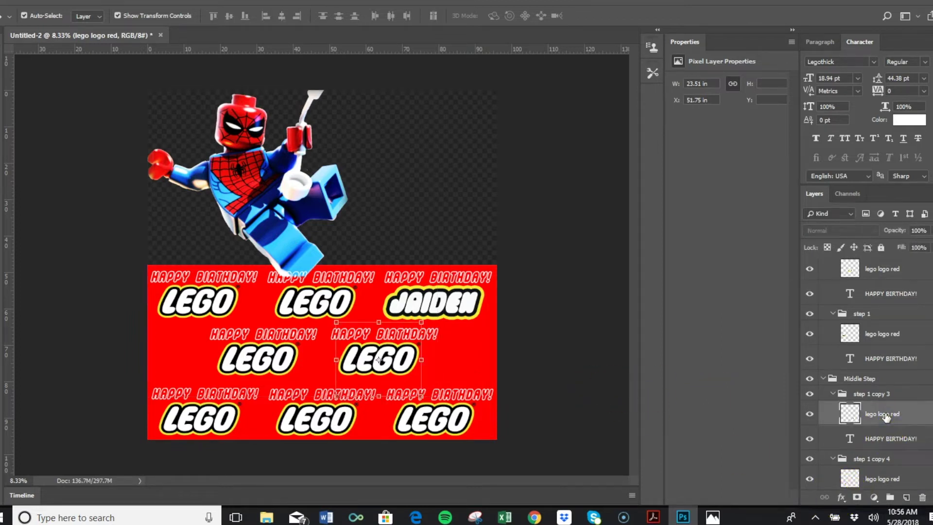
# Move the step 1 copy 3 LEGO logo out of the middle row to above the red area and scale it to about 93%.
pyautogui.click(340, 315)
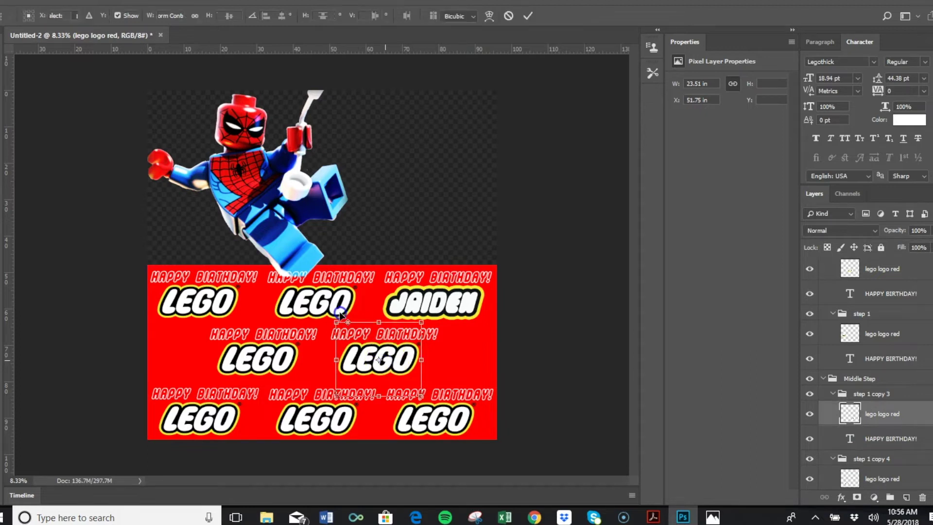
pyautogui.moveTo(340, 315); pyautogui.dragTo(354, 363)
pyautogui.moveTo(306, 307); pyautogui.dragTo(310, 311)
pyautogui.click(399, 359)
pyautogui.moveTo(364, 341); pyautogui.dragTo(230, 217)
pyautogui.click(236, 210)
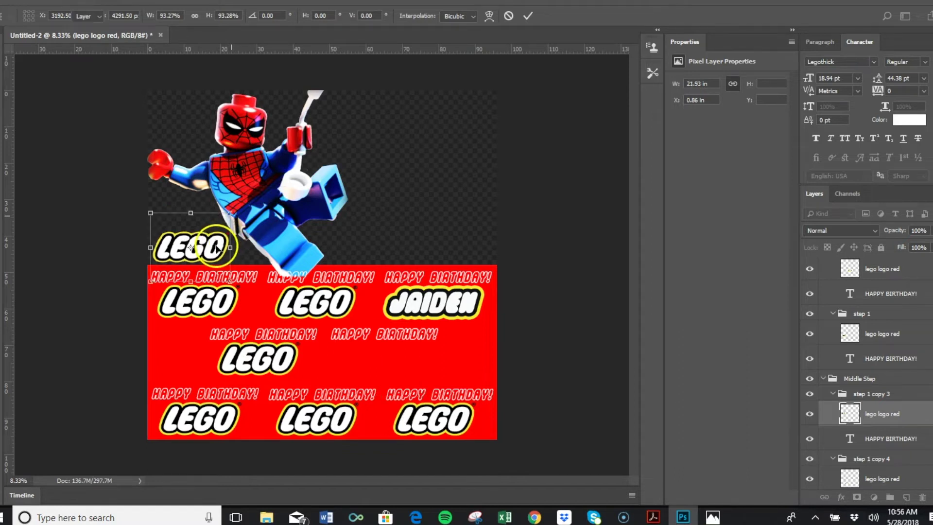
pyautogui.press('Return')
# Move the name layer into the Top Step's step 1 copy group and delete that group's lego logo red layer.
pyautogui.click(455, 284)
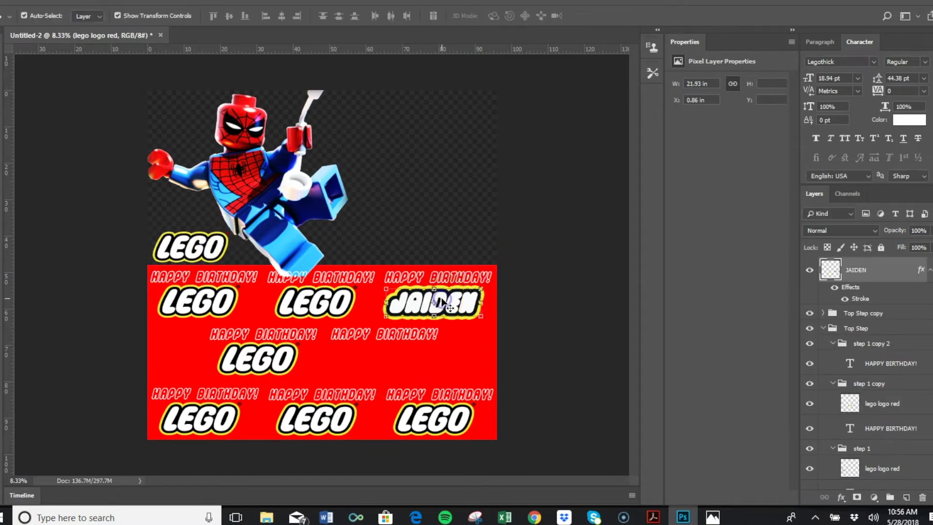
pyautogui.moveTo(887, 272); pyautogui.dragTo(884, 399)
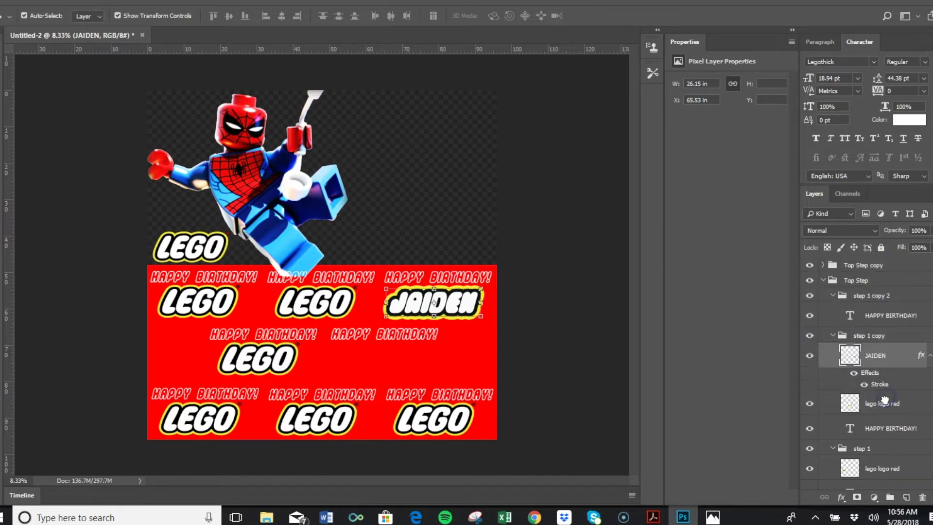
pyautogui.click(888, 408)
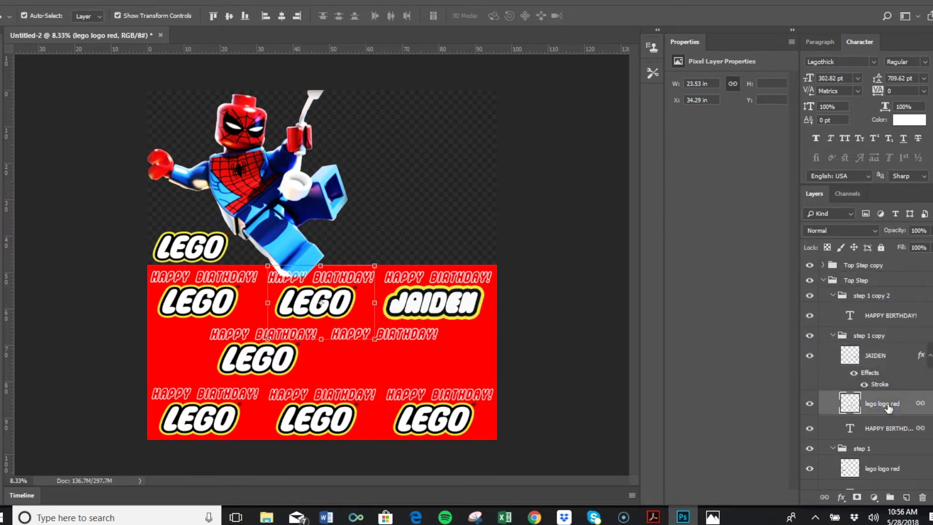
pyautogui.rightClick(888, 407)
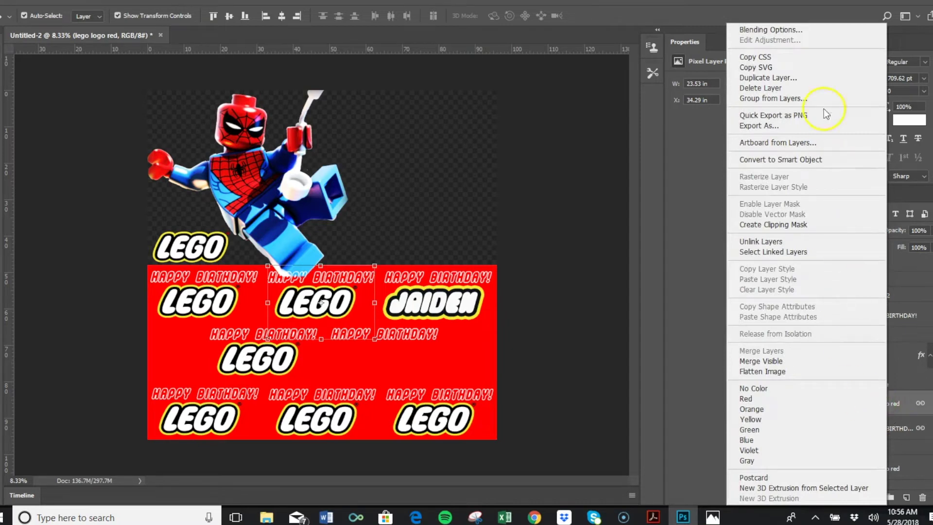
pyautogui.click(813, 89)
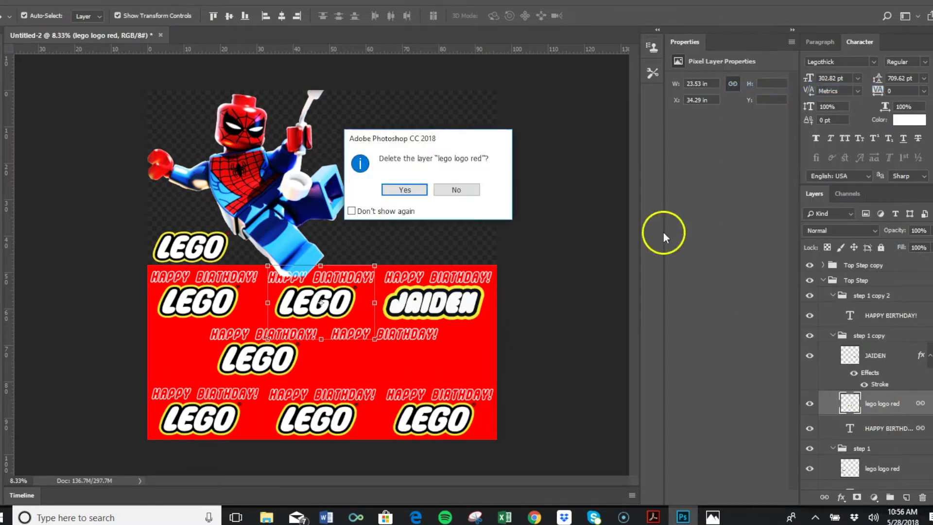
pyautogui.click(414, 190)
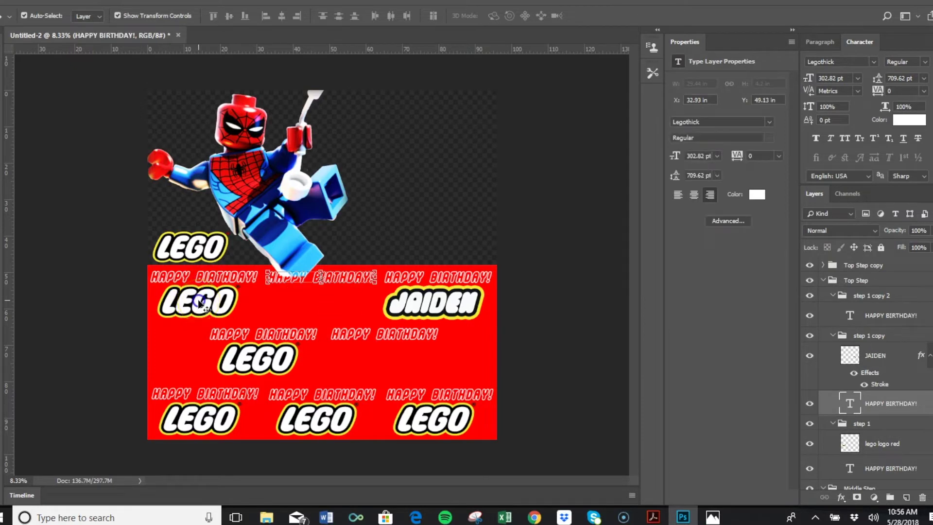
# Unlink and delete the remaining LEGO logo in the top row.
pyautogui.click(200, 303)
pyautogui.click(825, 497)
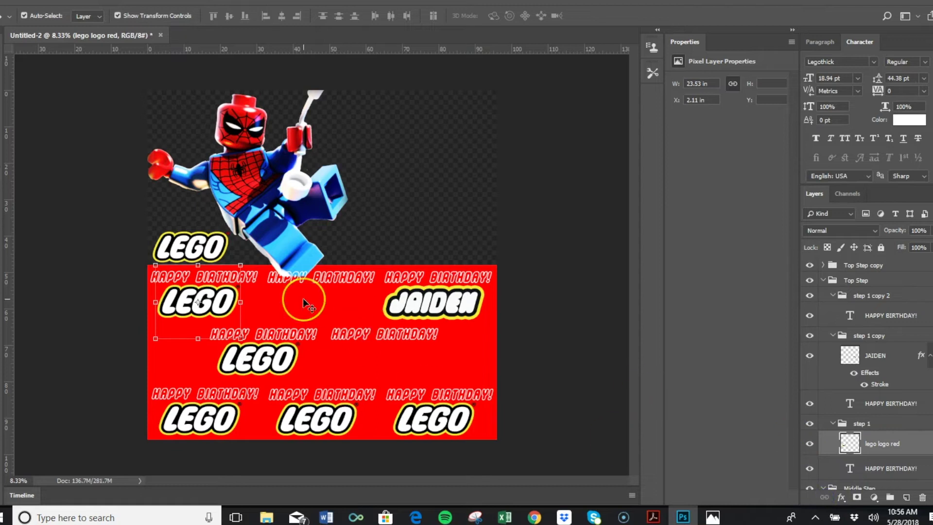
pyautogui.press('Delete')
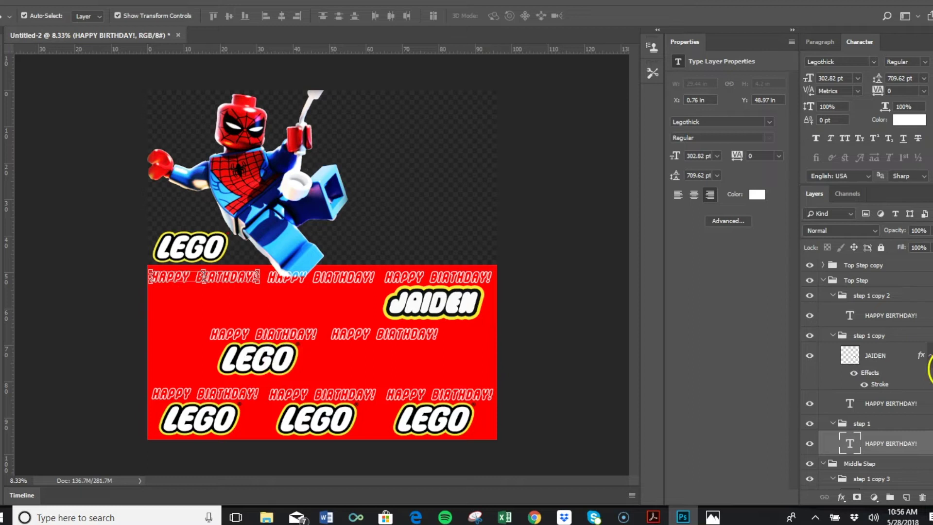
# Delete the lego logo red layers from the Middle Step's step 1 copy 3 and step 1 copy 4 groups.
pyautogui.scroll(-5, 913, 384)
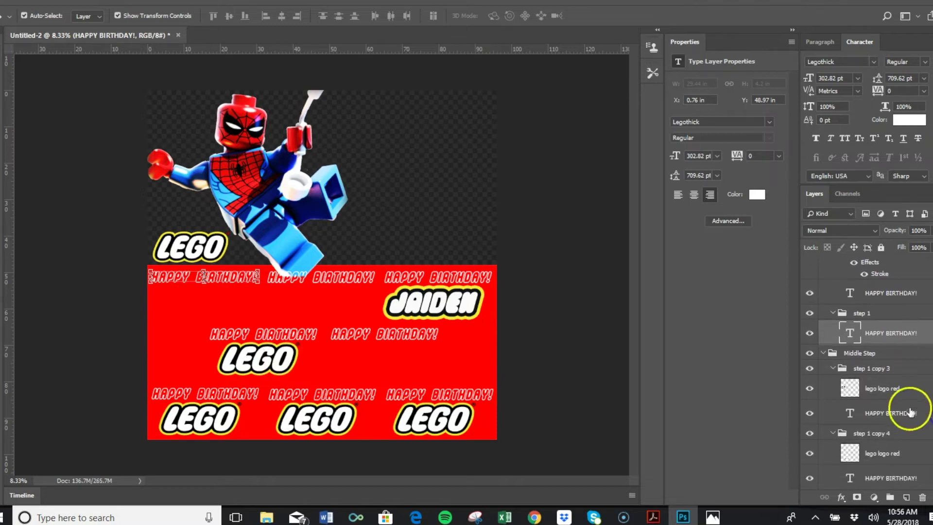
pyautogui.click(899, 383)
pyautogui.click(889, 415)
pyautogui.click(888, 428)
pyautogui.press('Delete')
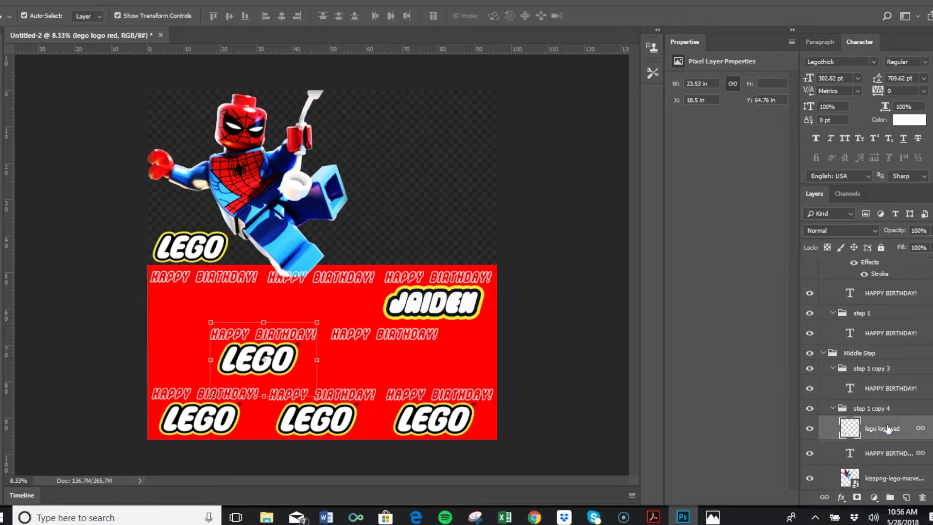
# Delete the three LEGO logos of the bottom row from the Top Step copy group, keeping the HAPPY BIRTHDAY! texts.
pyautogui.moveTo(926, 444); pyautogui.dragTo(929, 362)
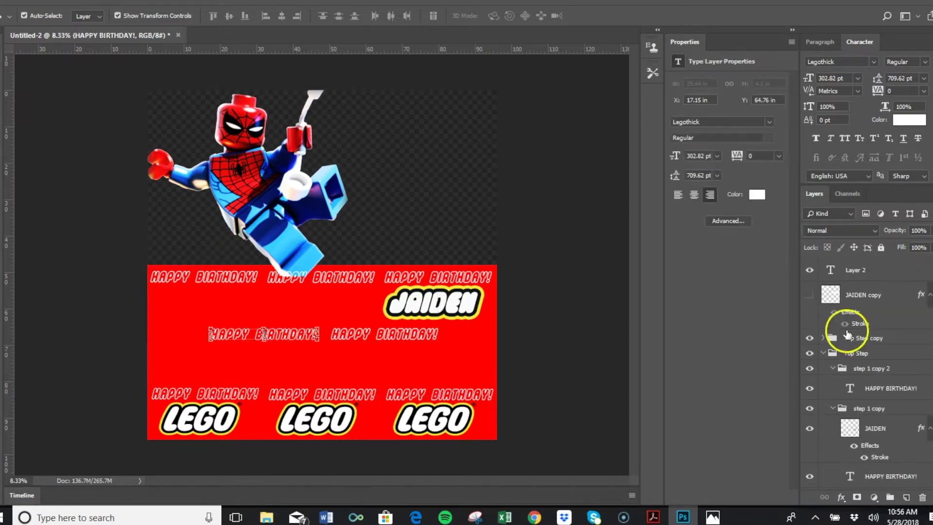
pyautogui.click(823, 337)
pyautogui.click(870, 373)
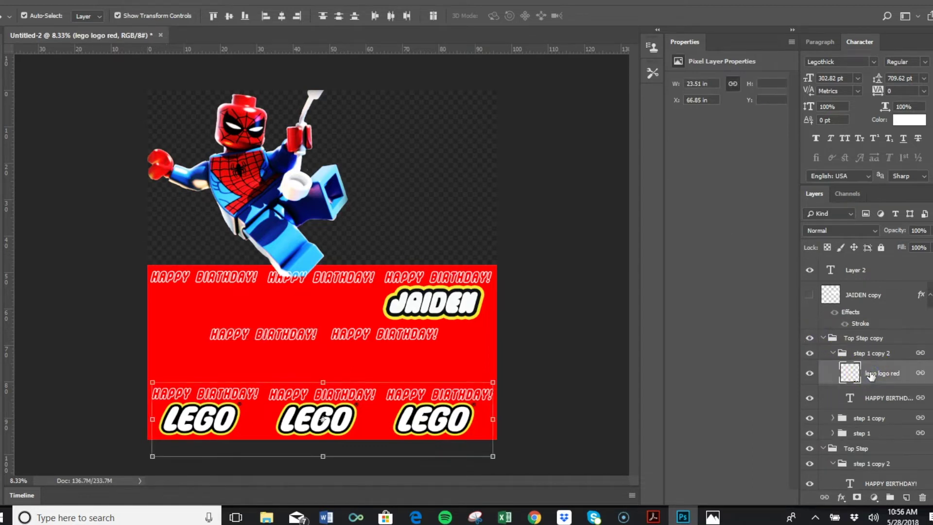
pyautogui.moveTo(871, 374); pyautogui.dragTo(841, 389)
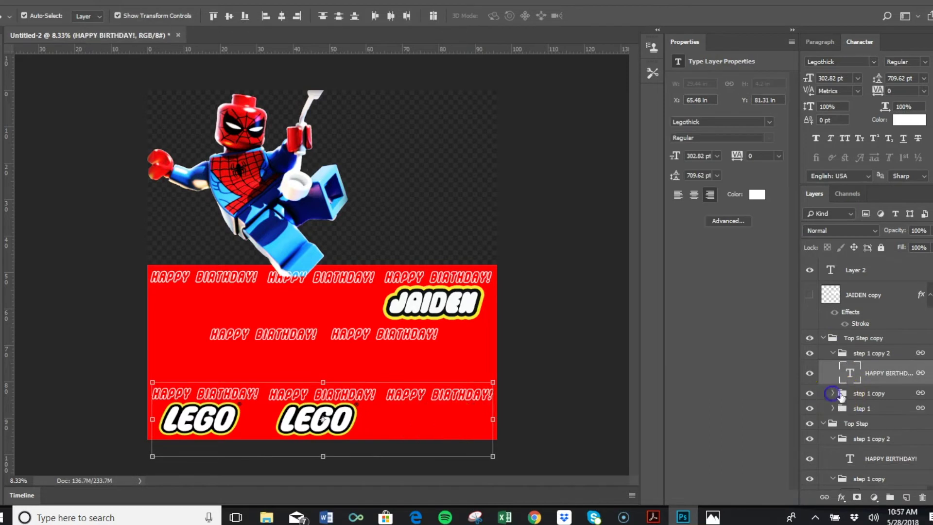
pyautogui.click(875, 412)
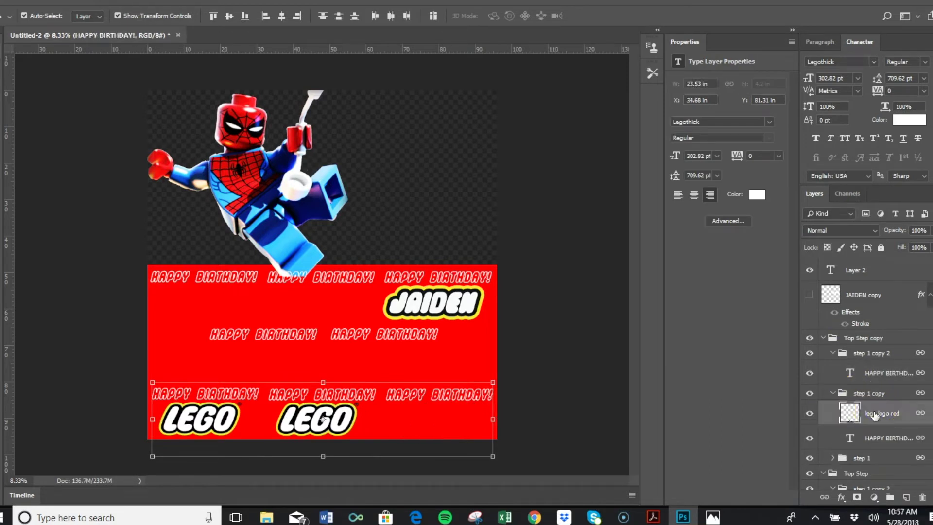
pyautogui.click(871, 421)
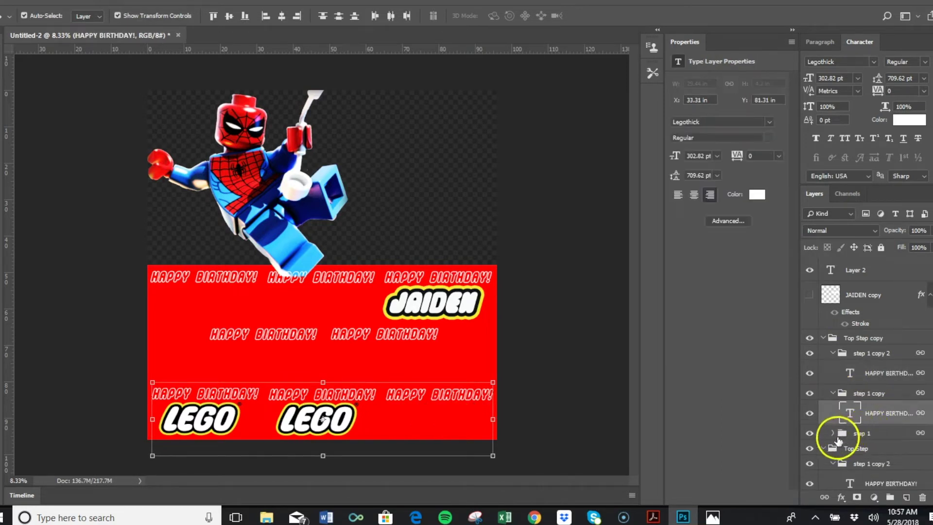
pyautogui.click(833, 433)
pyautogui.click(872, 454)
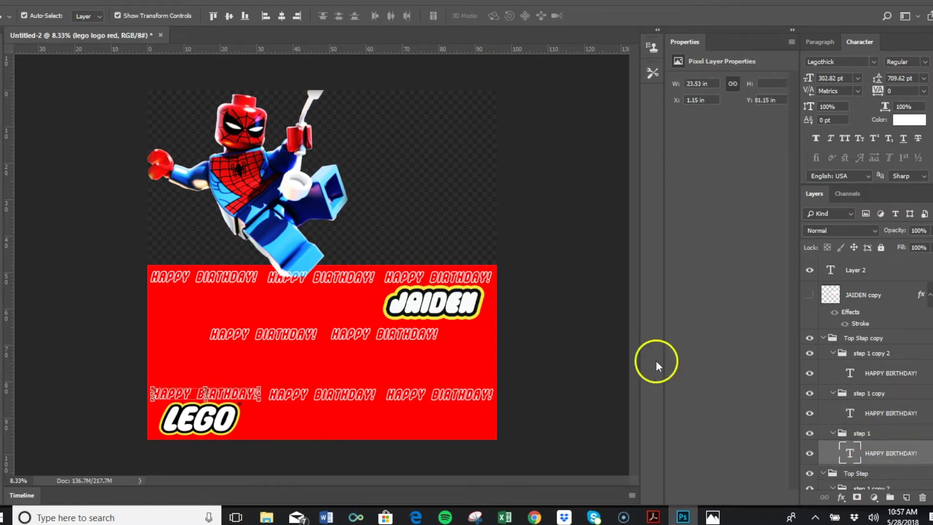
# Duplicate the name layer and place the copy beneath the middle HAPPY BIRTHDAY! of the top row.
pyautogui.click(451, 303)
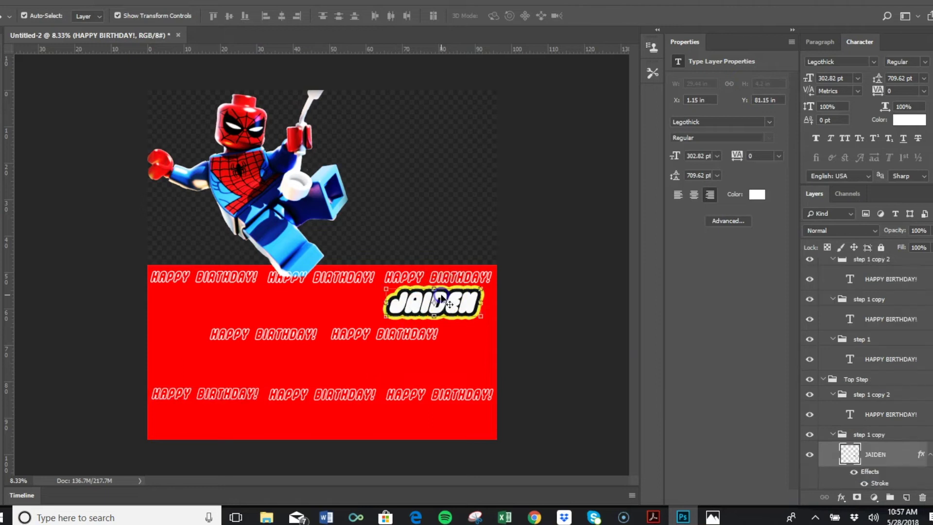
pyautogui.rightClick(875, 454)
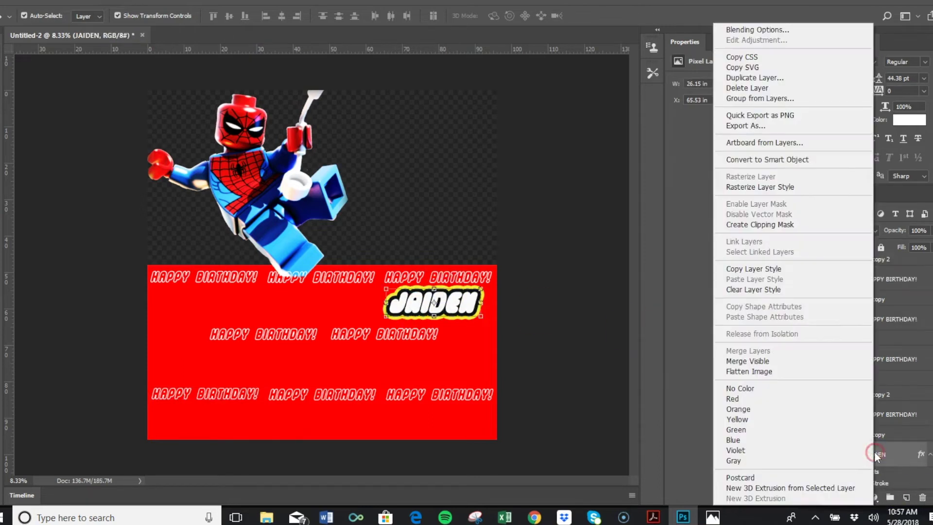
pyautogui.click(766, 78)
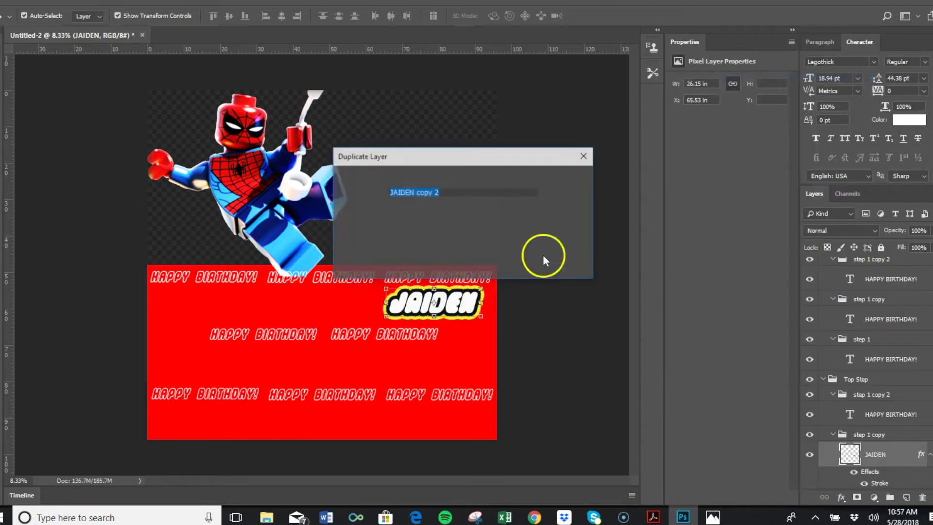
pyautogui.click(567, 178)
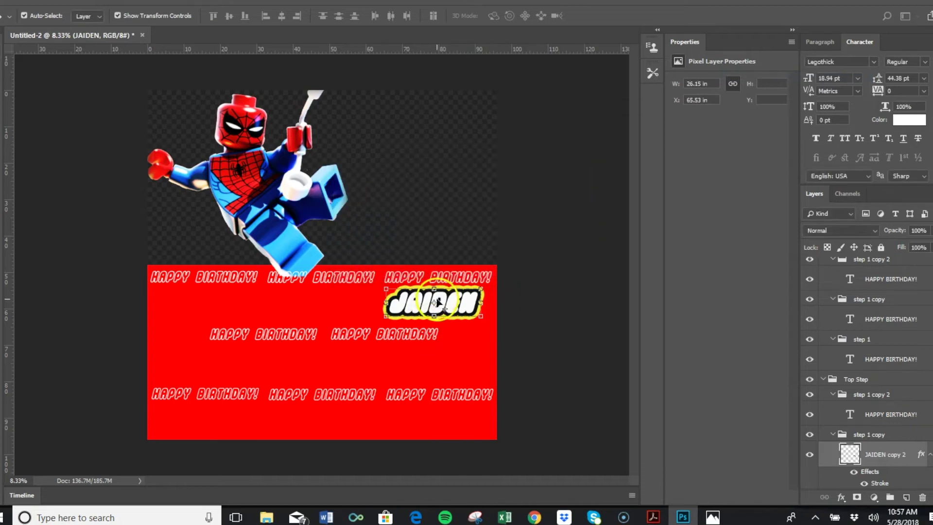
pyautogui.hotkey('ctrl', 't')
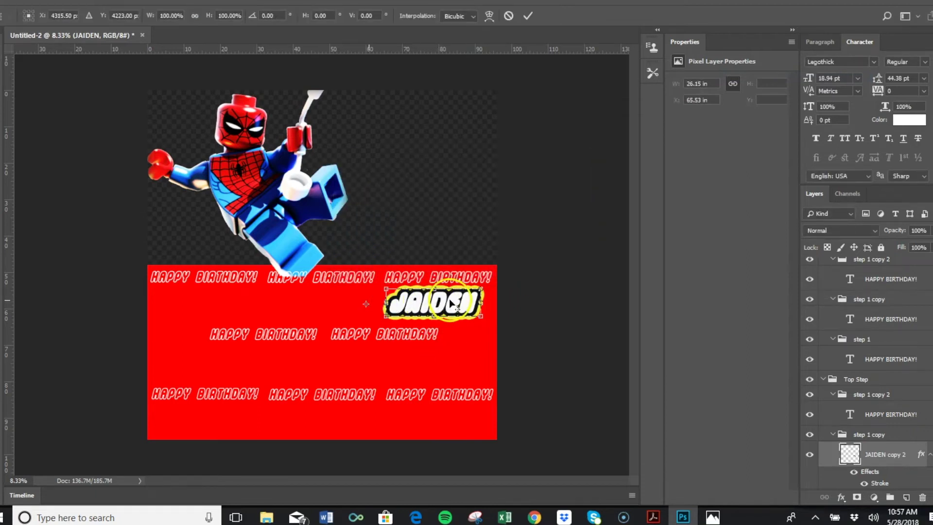
pyautogui.moveTo(370, 301); pyautogui.dragTo(334, 304)
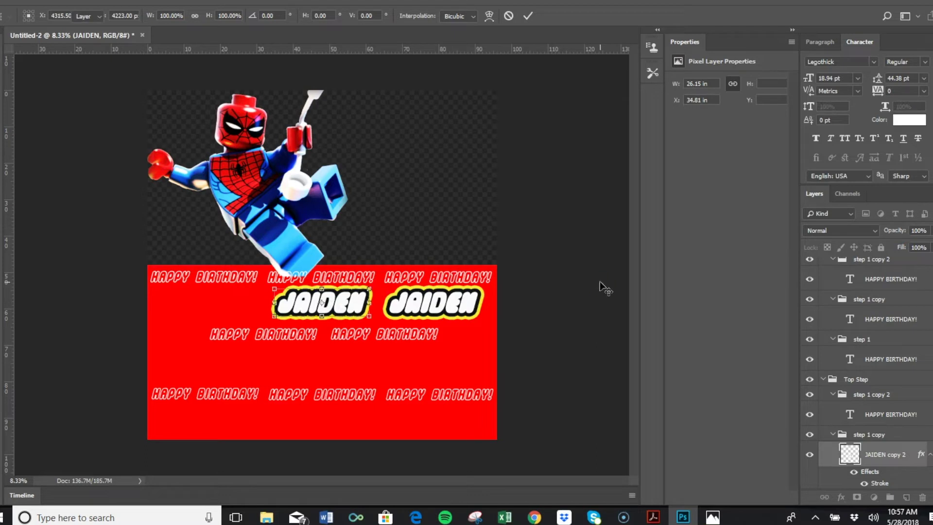
pyautogui.click(410, 284)
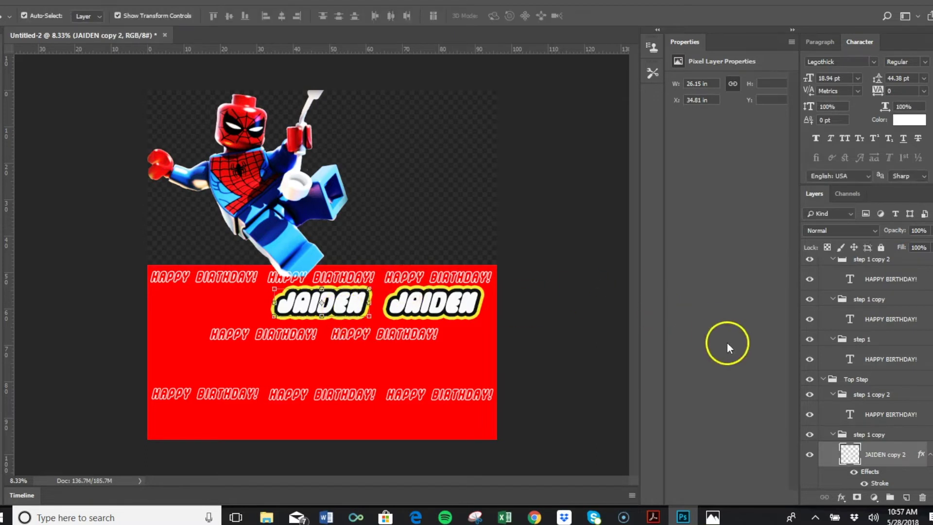
# Duplicate the middle name layer and place the copy beneath the first HAPPY BIRTHDAY! of the top row.
pyautogui.rightClick(861, 452)
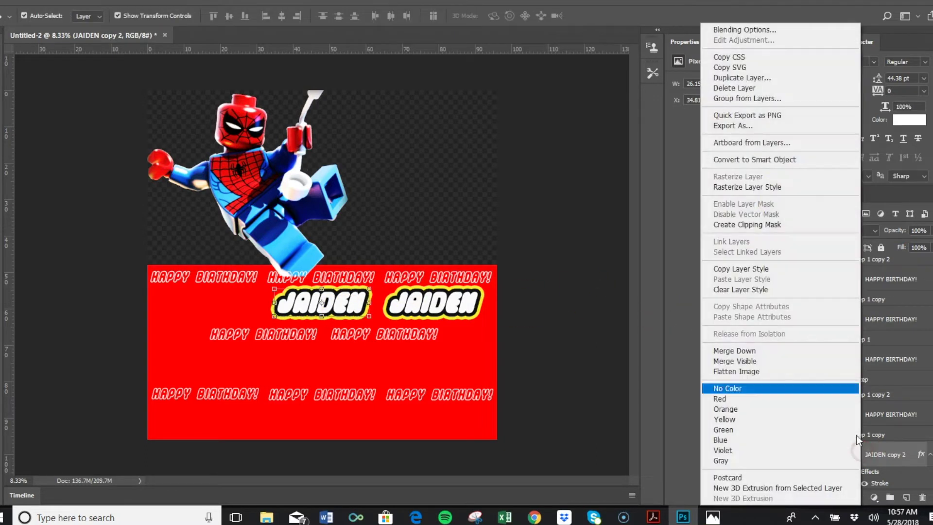
pyautogui.click(769, 79)
pyautogui.click(567, 181)
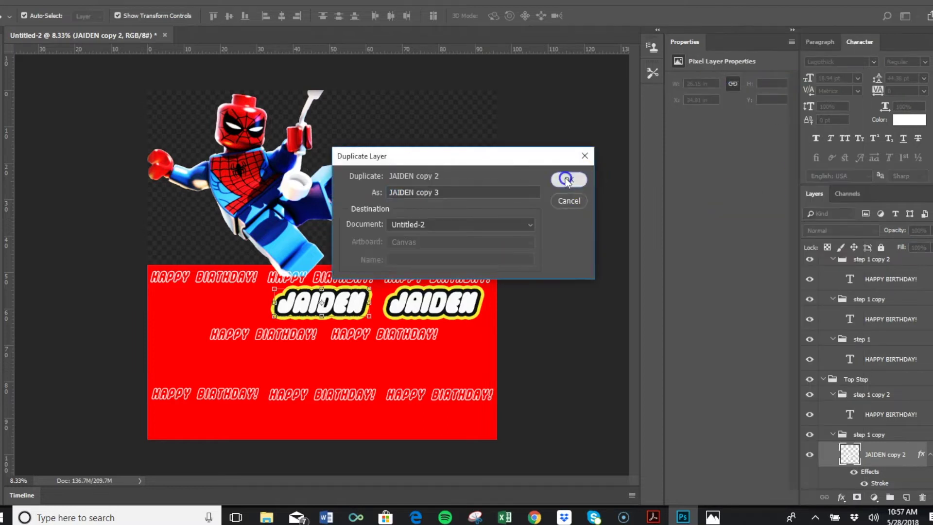
pyautogui.moveTo(316, 306); pyautogui.dragTo(196, 308)
# Select the three name layers of the top row and distribute them evenly by their horizontal centers.
pyautogui.click(430, 304)
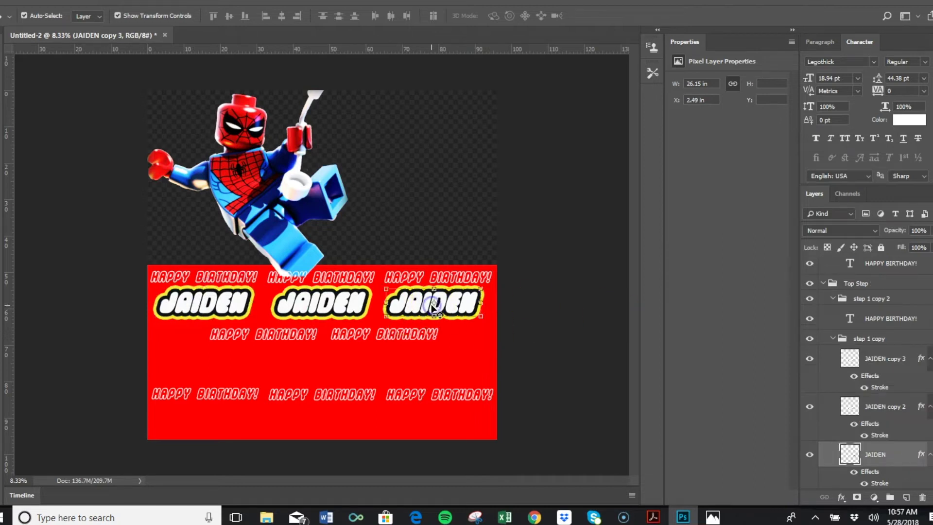
pyautogui.keyDown('shift'); pyautogui.click(248, 304); pyautogui.keyUp('shift')
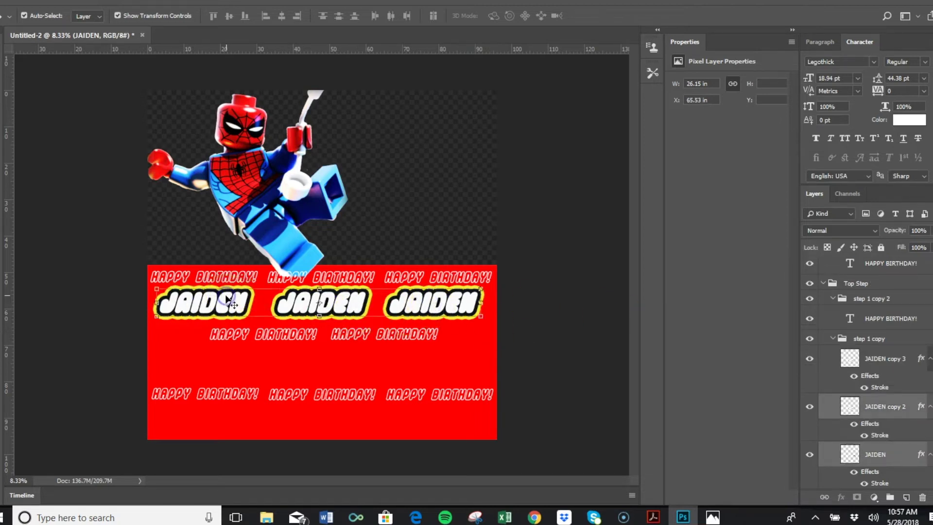
pyautogui.keyDown('shift'); pyautogui.click(233, 304); pyautogui.keyUp('shift')
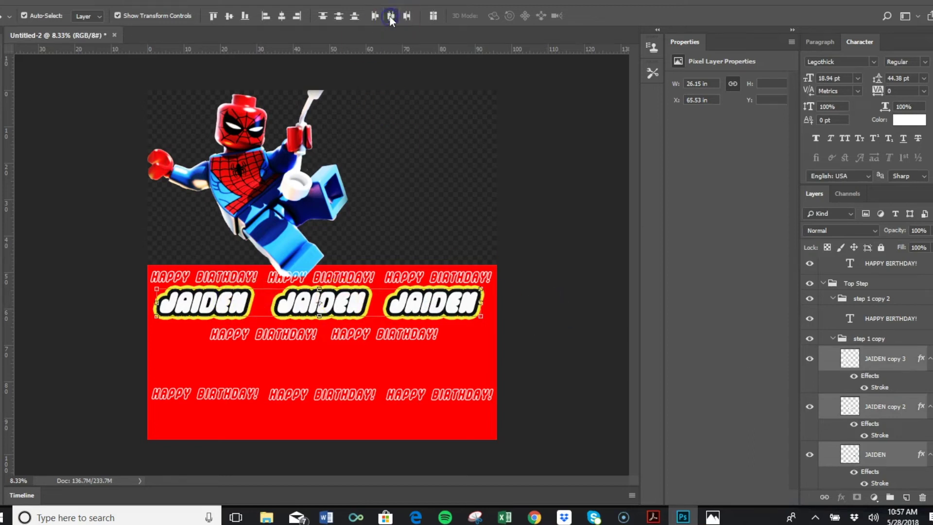
pyautogui.click(391, 16)
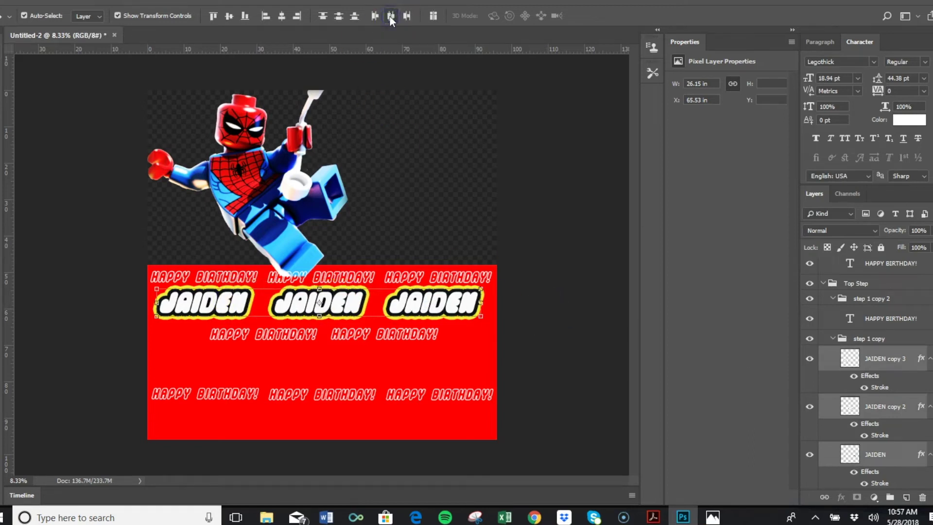
# Duplicate the three name layers together and place the copies beneath the bottom row of HAPPY BIRTHDAY! texts.
pyautogui.rightClick(431, 300)
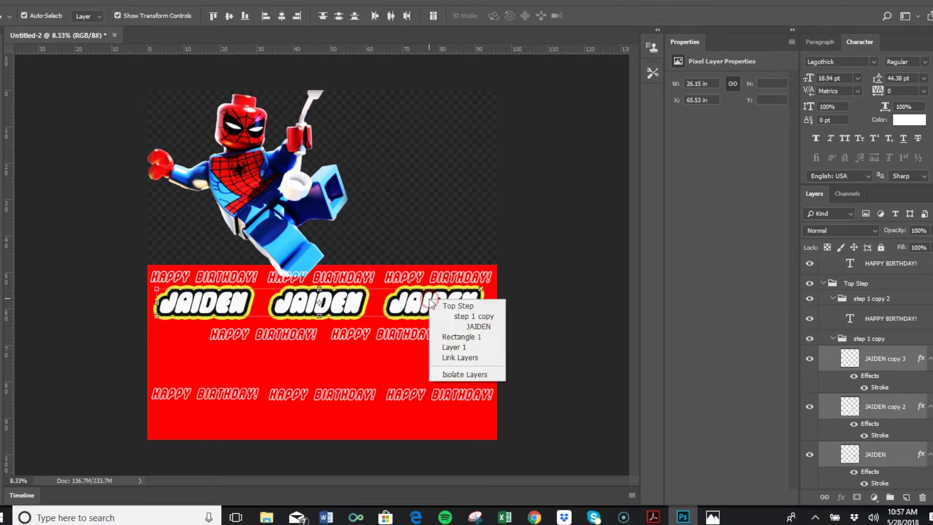
pyautogui.rightClick(862, 355)
pyautogui.click(783, 76)
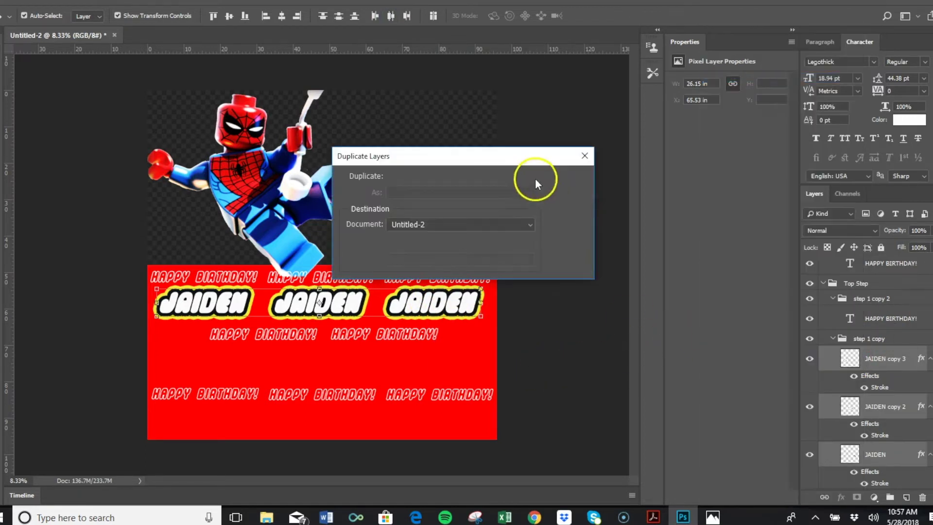
pyautogui.click(564, 181)
pyautogui.moveTo(417, 303); pyautogui.dragTo(416, 417)
pyautogui.click(541, 402)
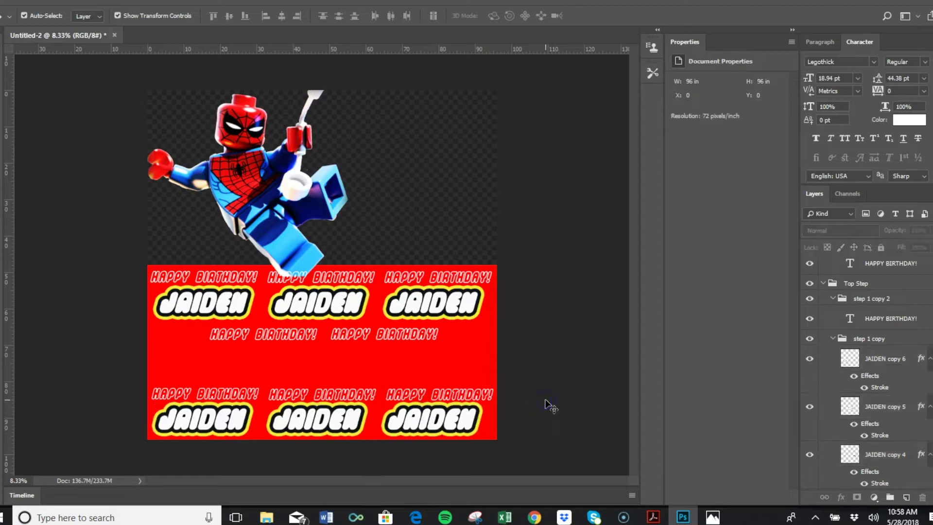
# Duplicate the center and right-hand name graphics in the bottom row of the red step banner.
pyautogui.click(486, 430)
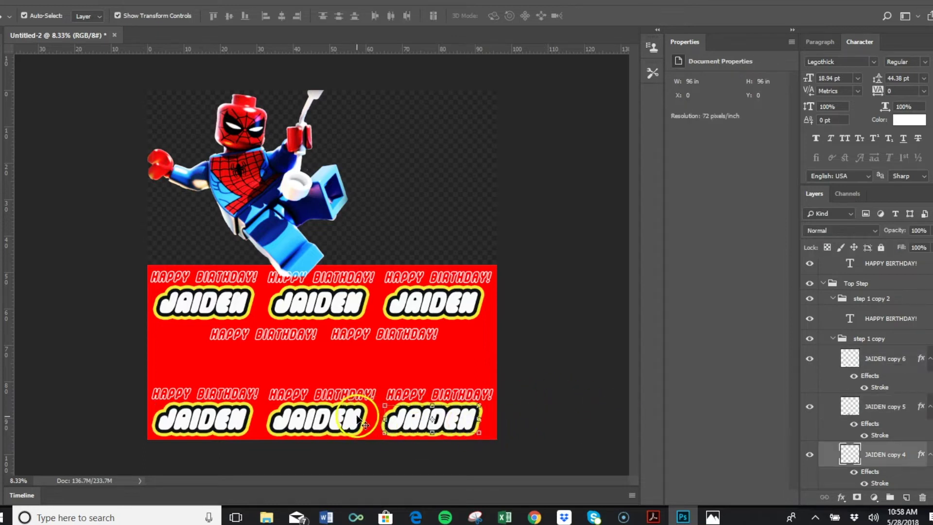
pyautogui.keyDown('ctrl'); pyautogui.click(891, 405); pyautogui.keyUp('ctrl')
pyautogui.rightClick(893, 406)
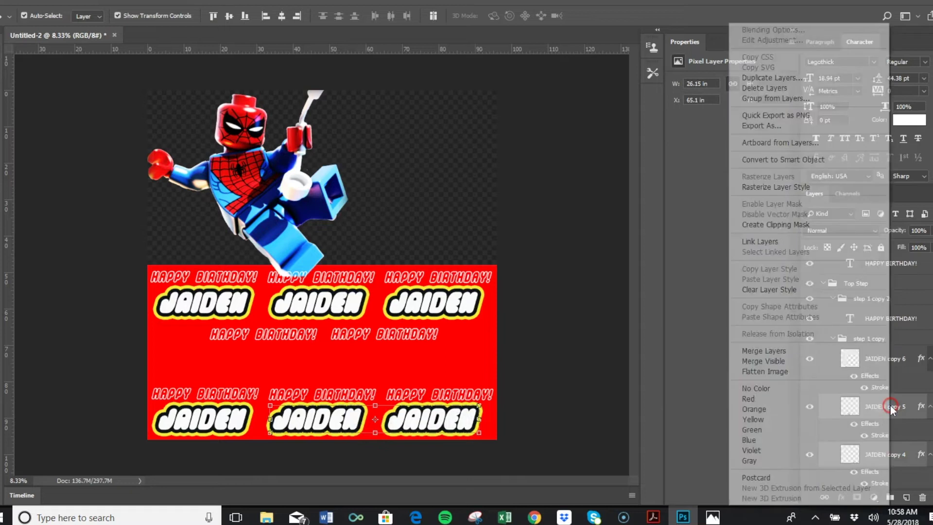
pyautogui.click(786, 78)
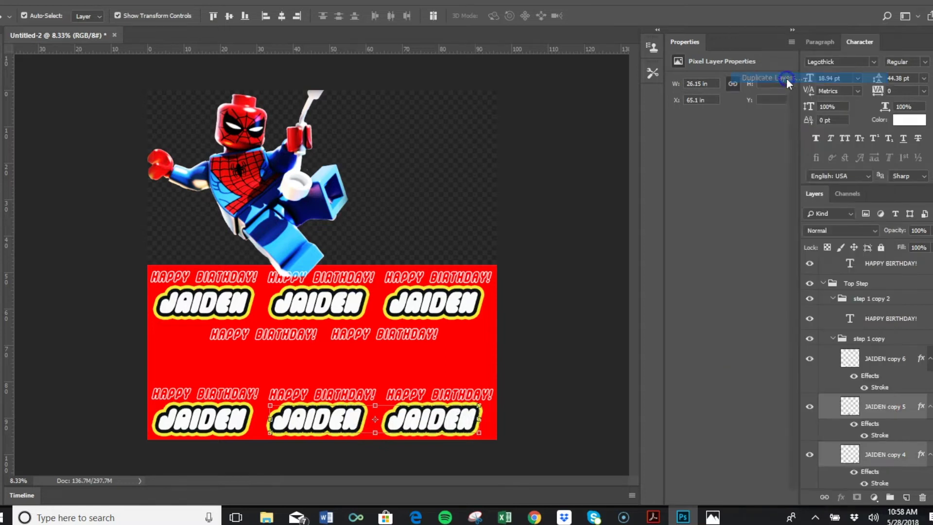
pyautogui.click(568, 179)
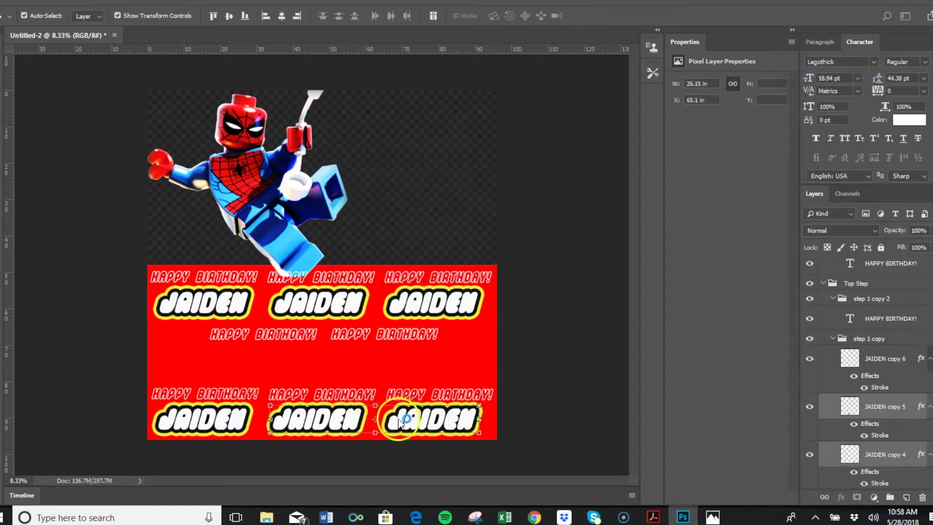
# Move the two duplicated name graphics up into the middle row, centering each beneath its HAPPY BIRTHDAY! text.
pyautogui.moveTo(404, 426); pyautogui.dragTo(371, 364)
pyautogui.moveTo(361, 363); pyautogui.dragTo(350, 366)
pyautogui.hotkey('shift', 'Left')
pyautogui.hotkey('shift', 'Left')
pyautogui.hotkey('shift', 'Left')
pyautogui.hotkey('shift', 'Left')
pyautogui.hotkey('shift', 'Left')
pyautogui.hotkey('shift', 'Left')
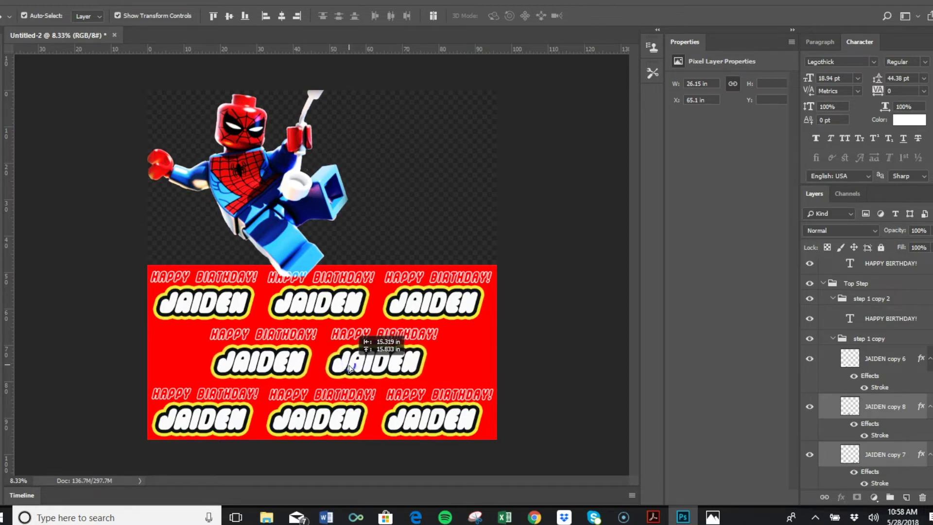
pyautogui.click(588, 333)
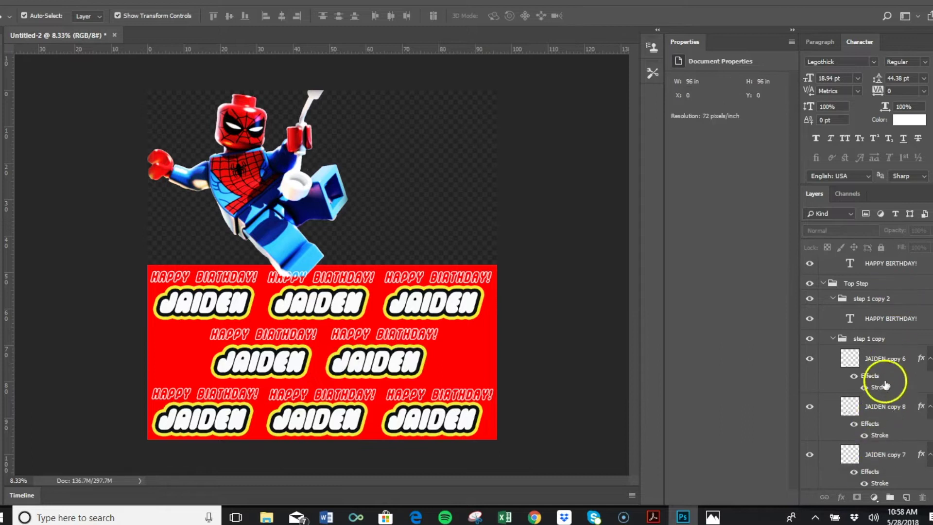
# Collapse the effects of the first name layer in the step 1 copy group and check the Downloads folder in File Explorer.
pyautogui.click(598, 320)
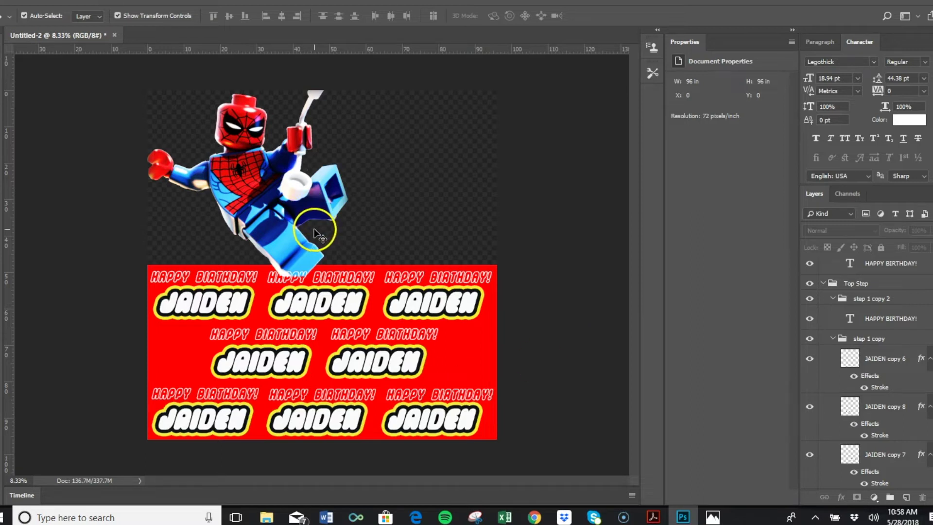
pyautogui.click(928, 360)
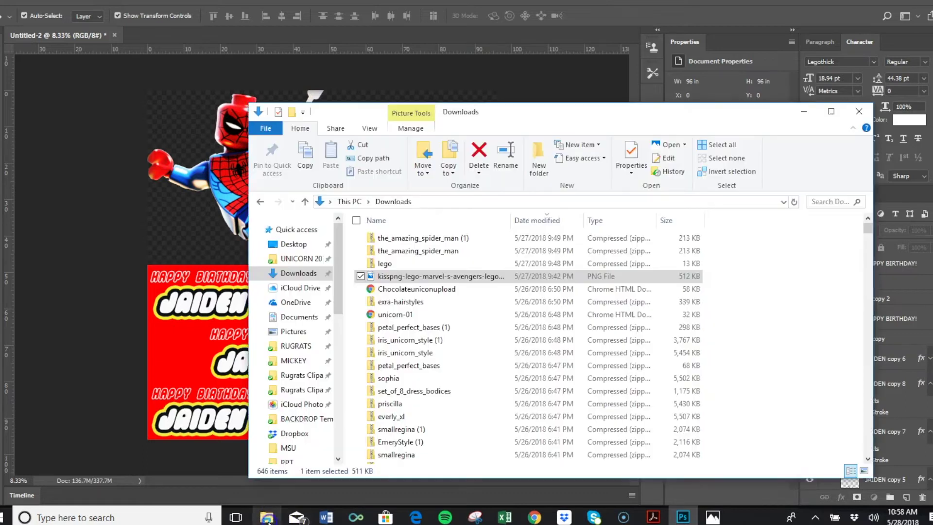
pyautogui.click(266, 517)
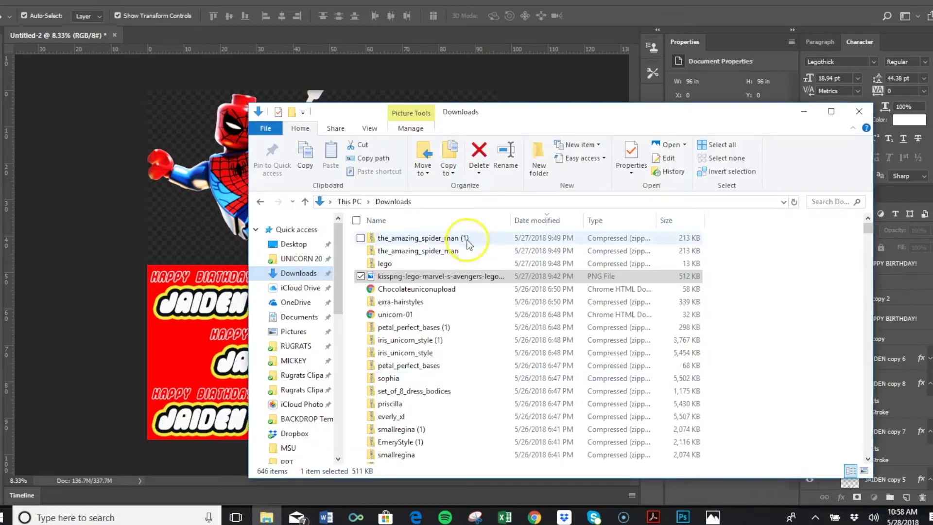
pyautogui.click(60, 313)
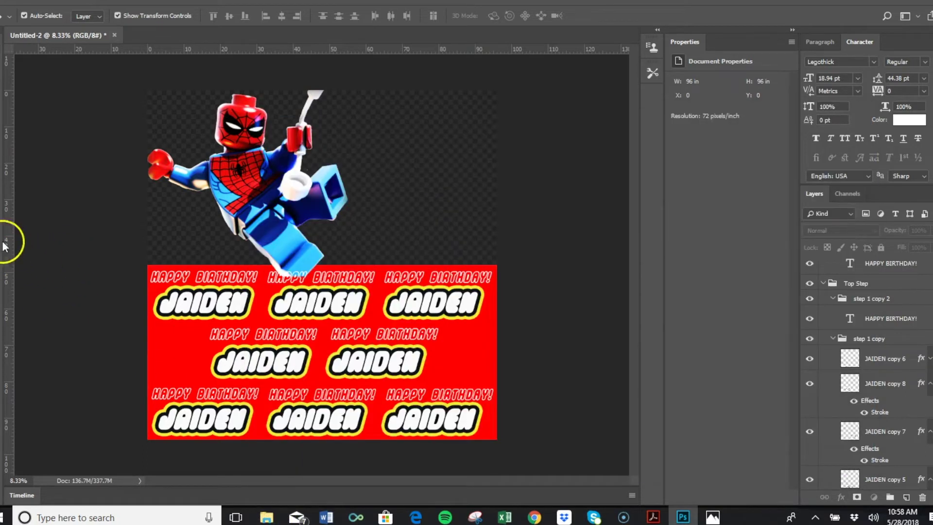
# Start a new text layer in the empty area beside the Lego Spider-Man and set its font size to 400 pt.
pyautogui.click(1, 190)
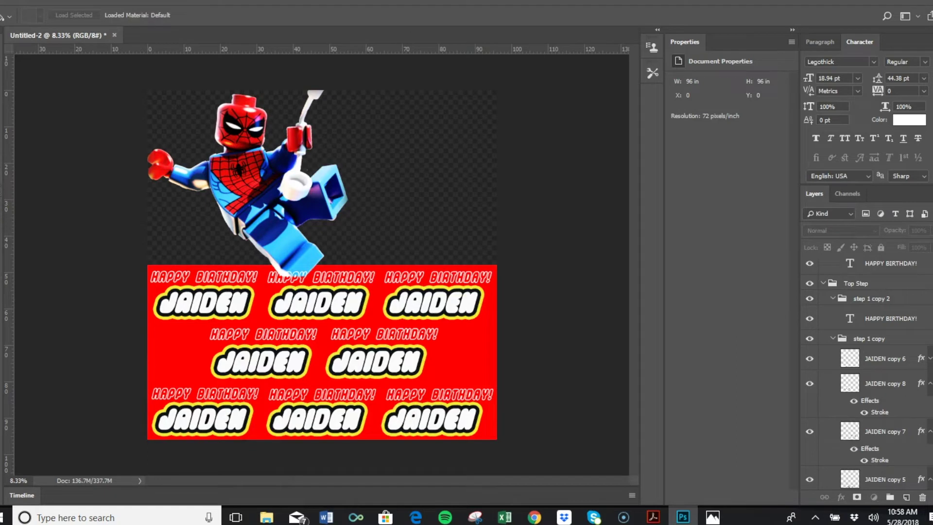
pyautogui.press('t')
pyautogui.click(395, 160)
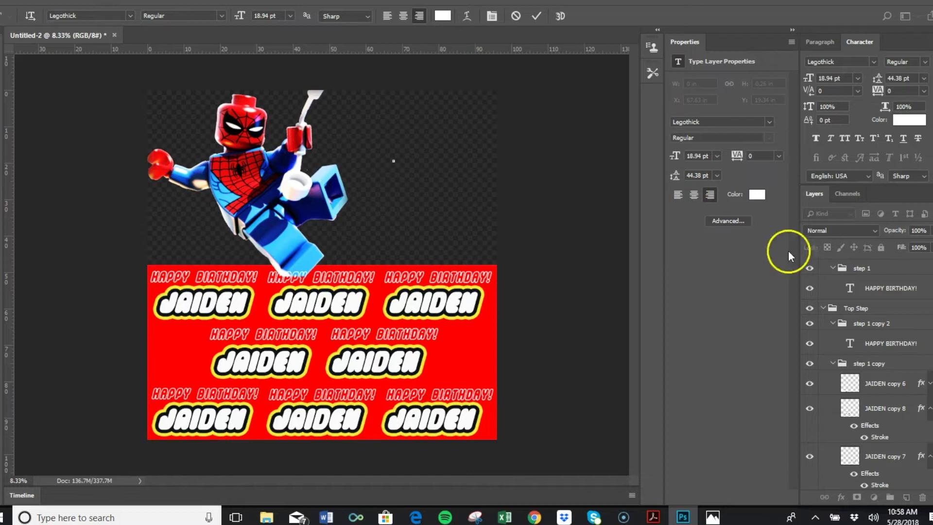
pyautogui.scroll(5, 922, 343)
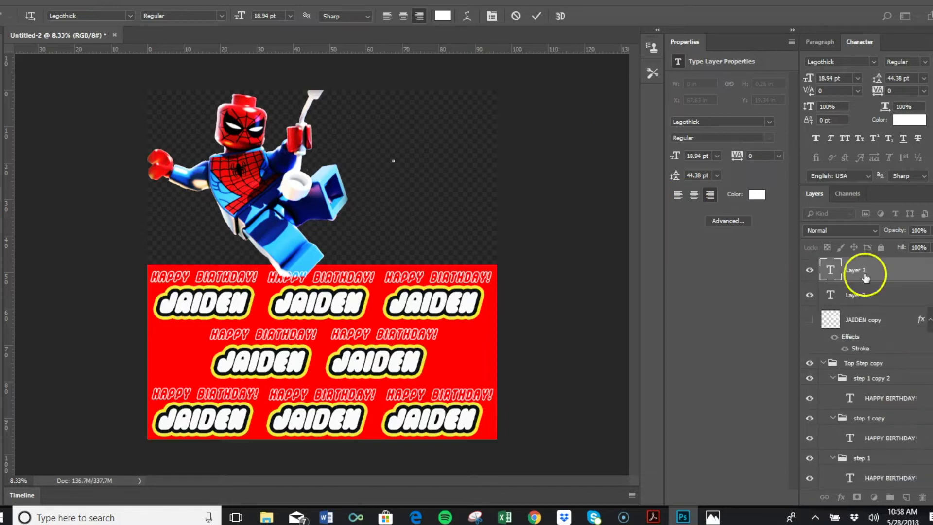
pyautogui.click(857, 79)
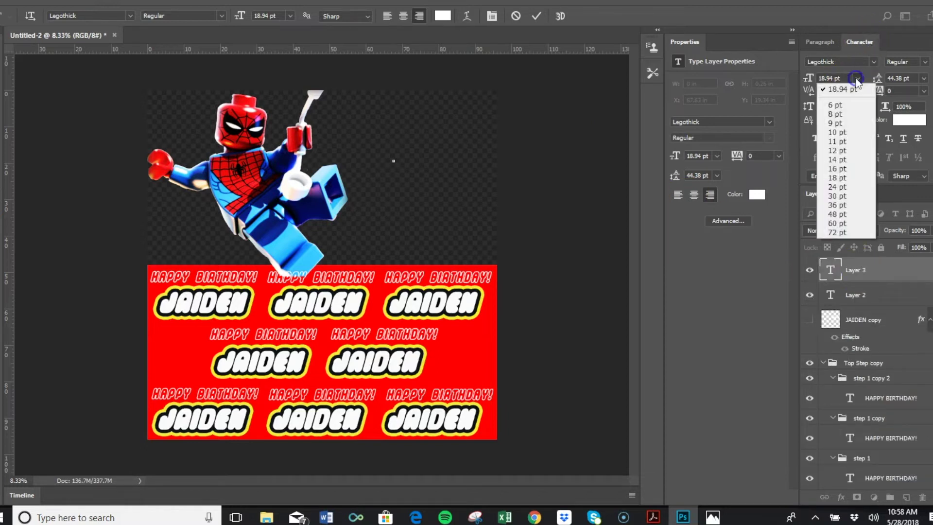
pyautogui.click(846, 77)
pyautogui.click(802, 77)
pyautogui.write('400')
pyautogui.press('Return')
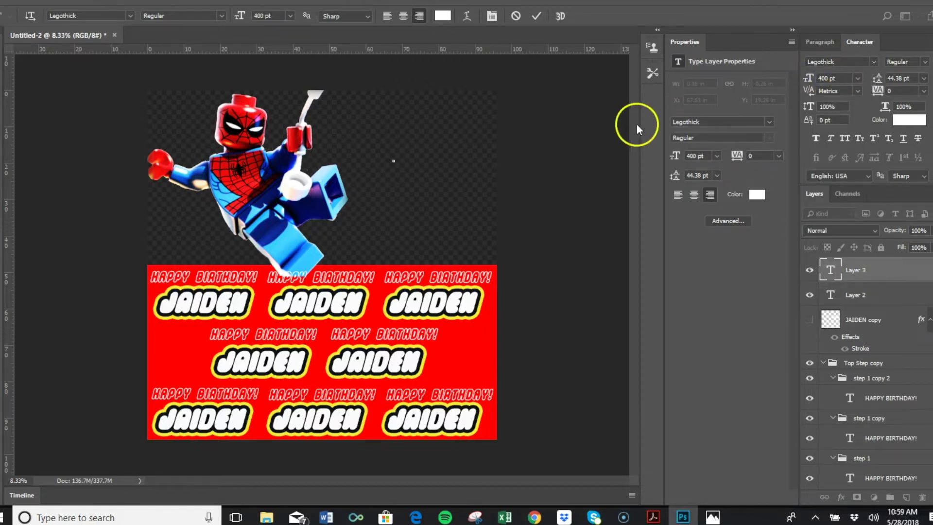
# Try to enter 3 in the new text layer and cancel the entry.
pyautogui.click(395, 161)
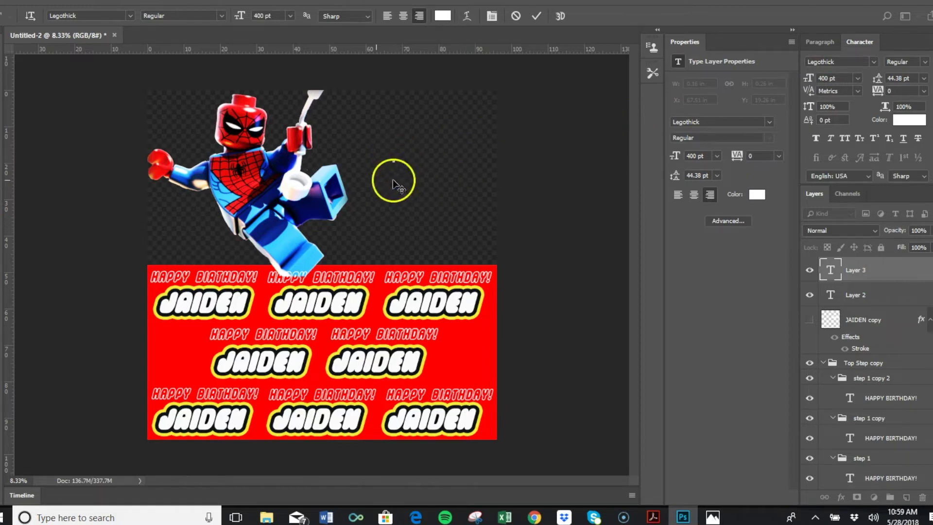
pyautogui.click(856, 280)
pyautogui.doubleClick(856, 280)
pyautogui.write('3')
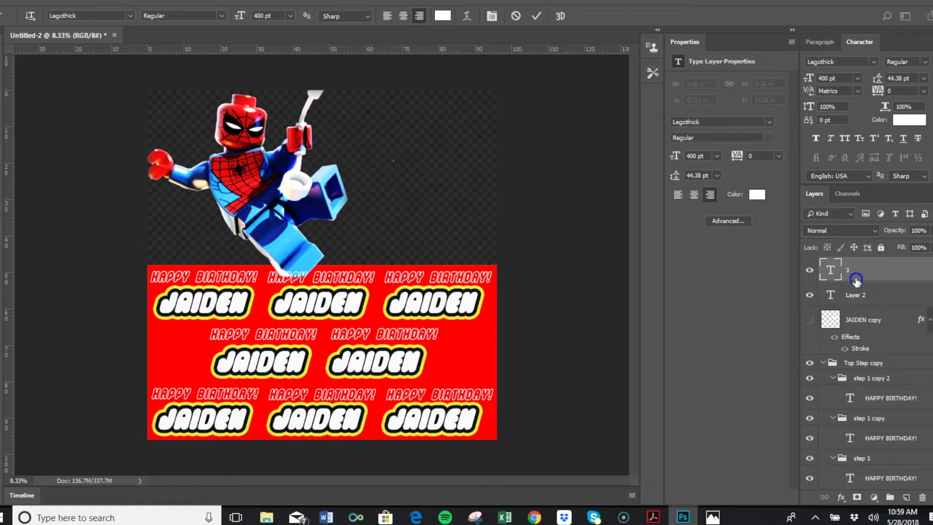
pyautogui.press('Escape')
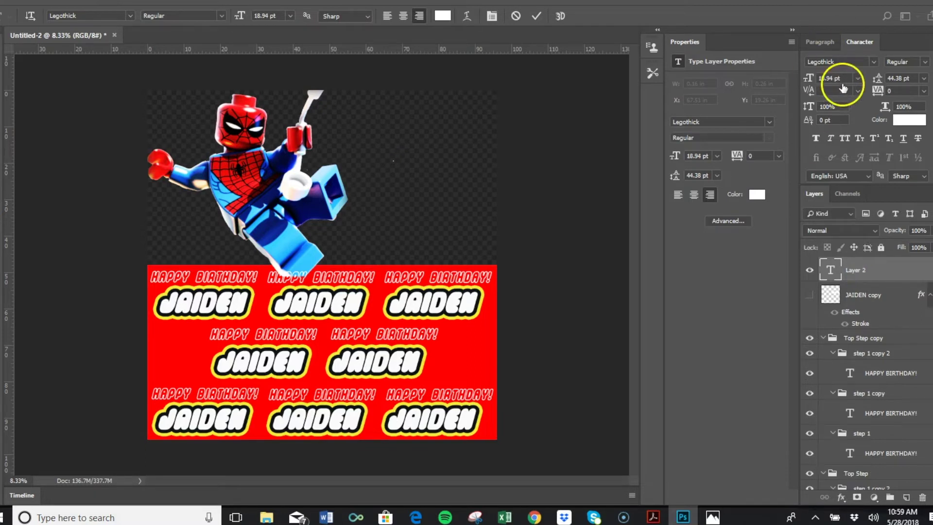
# Set the leftover text layer's font size to 400 pt, and delete that layer.
pyautogui.click(807, 82)
pyautogui.write('400')
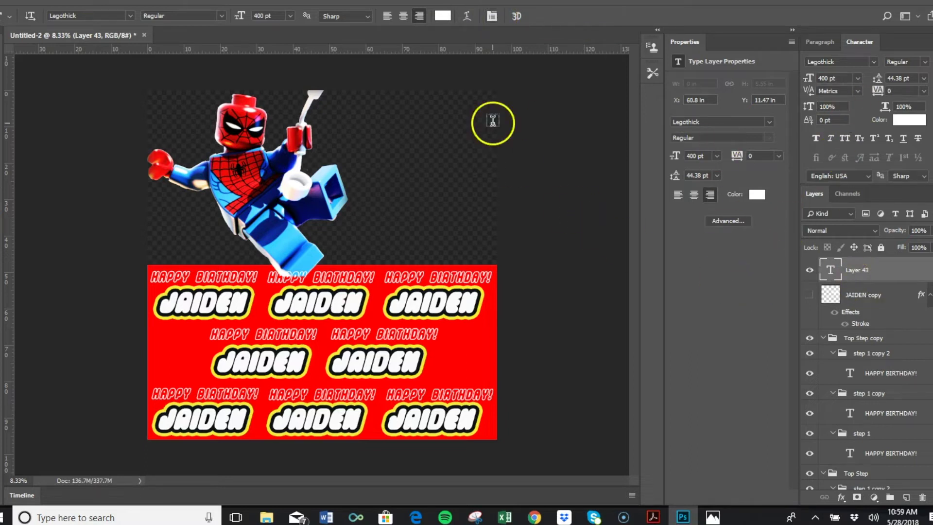
pyautogui.click(871, 275)
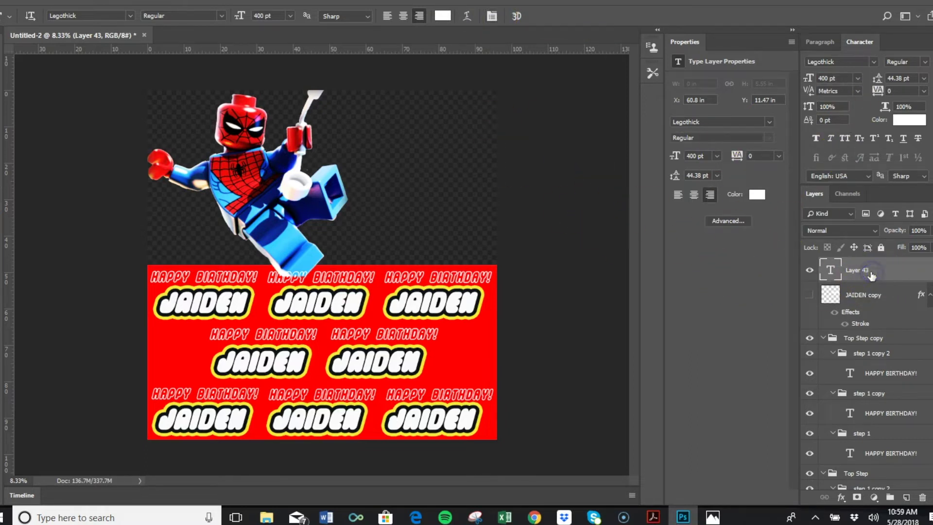
pyautogui.press('Delete')
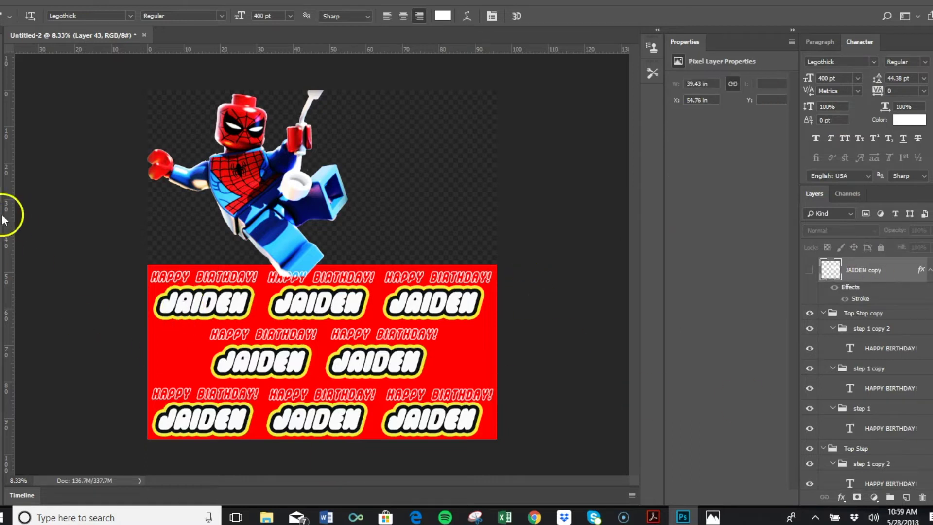
# Add the text 3 in the empty area beside the Lego Spider-Man and set its font size to 800 pt.
pyautogui.click(398, 151)
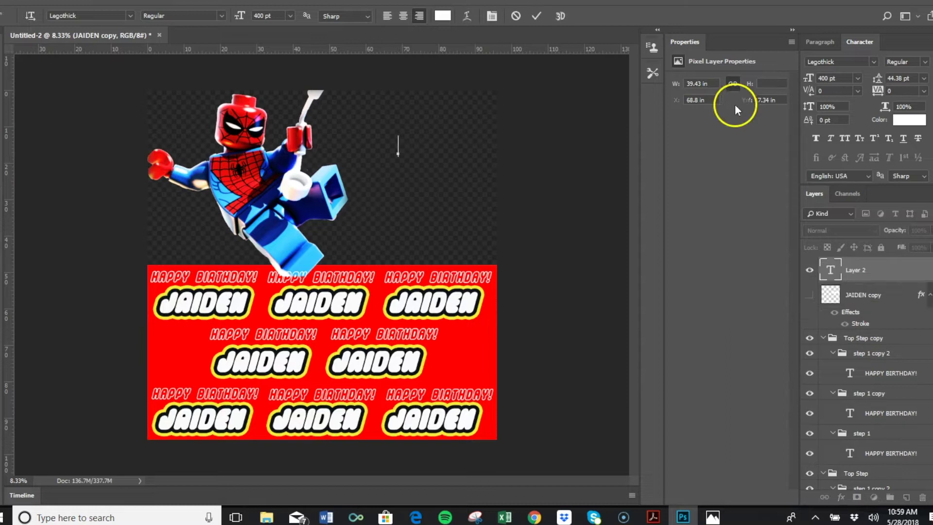
pyautogui.click(382, 147)
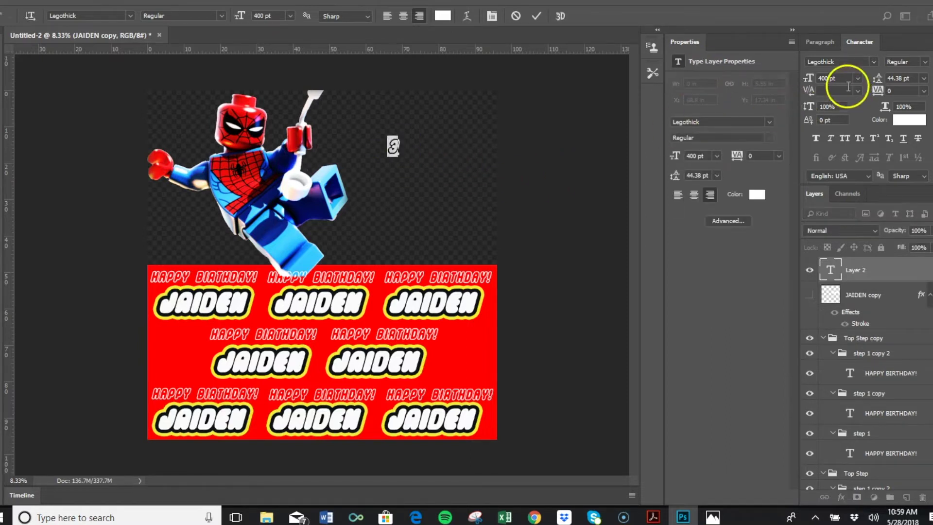
pyautogui.click(801, 83)
pyautogui.write('800')
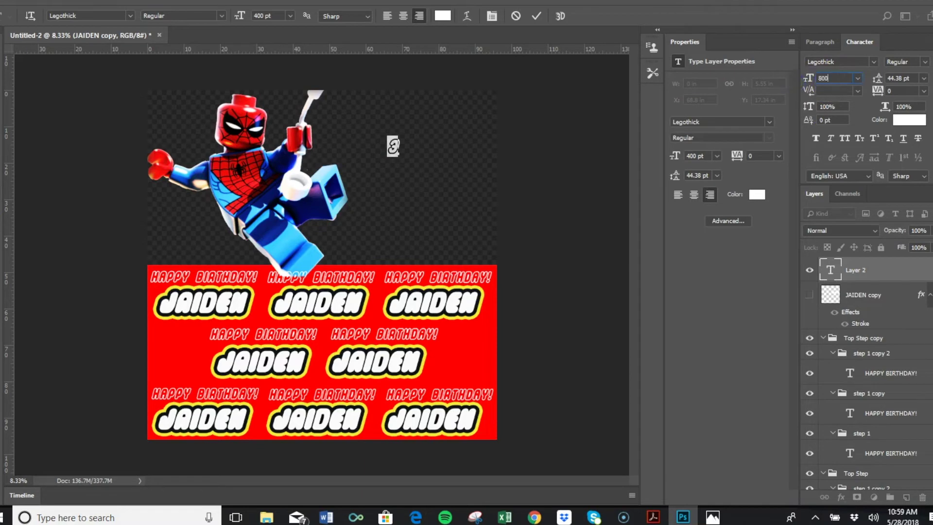
pyautogui.press('Tab')
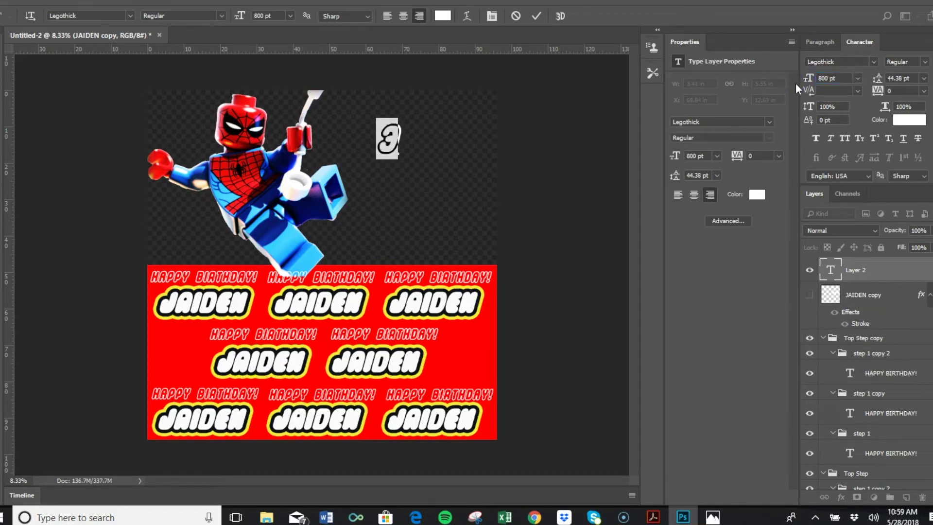
# Change the font of the 3 to THE AMAZING SPIDER-MAN.
pyautogui.click(820, 77)
pyautogui.click(874, 62)
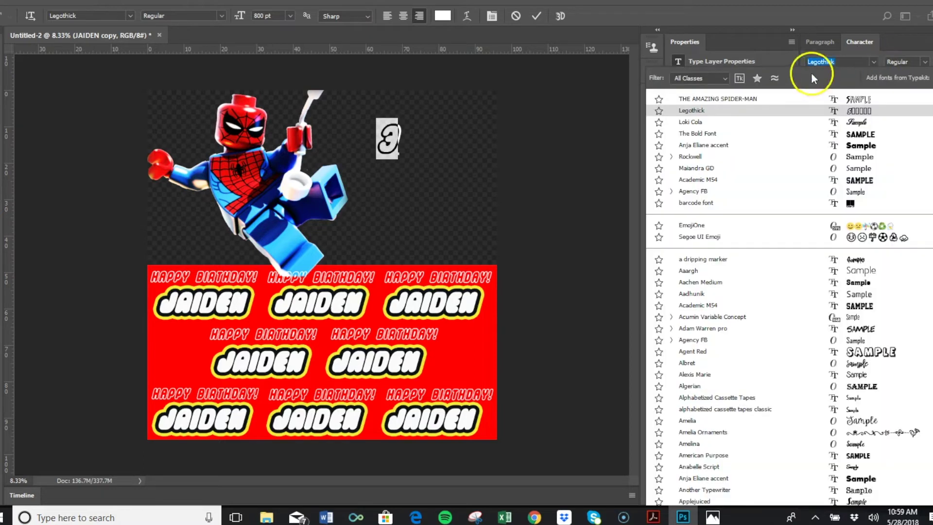
pyautogui.click(768, 97)
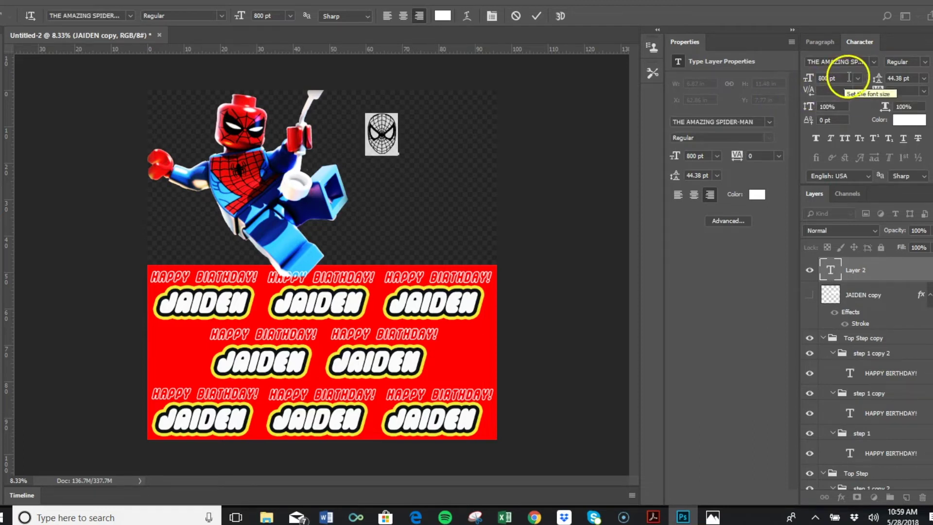
pyautogui.rightClick(380, 133)
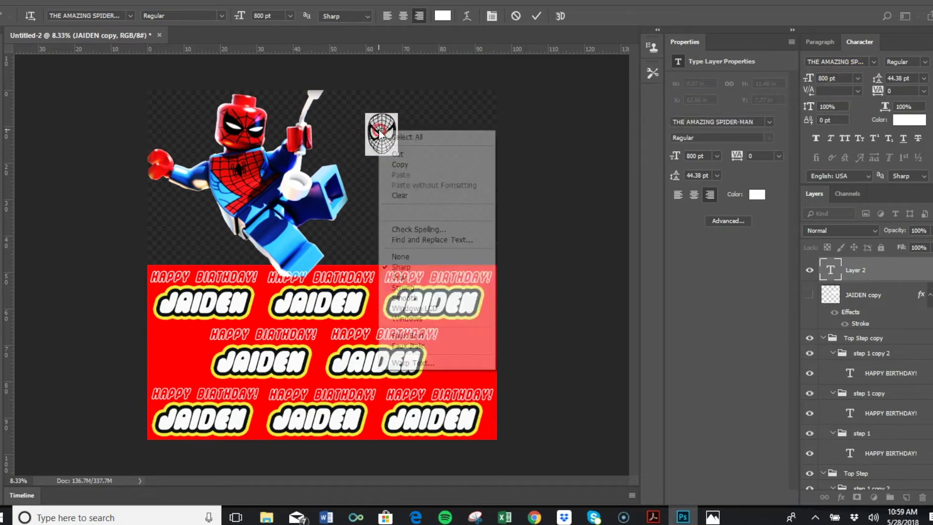
pyautogui.click(366, 136)
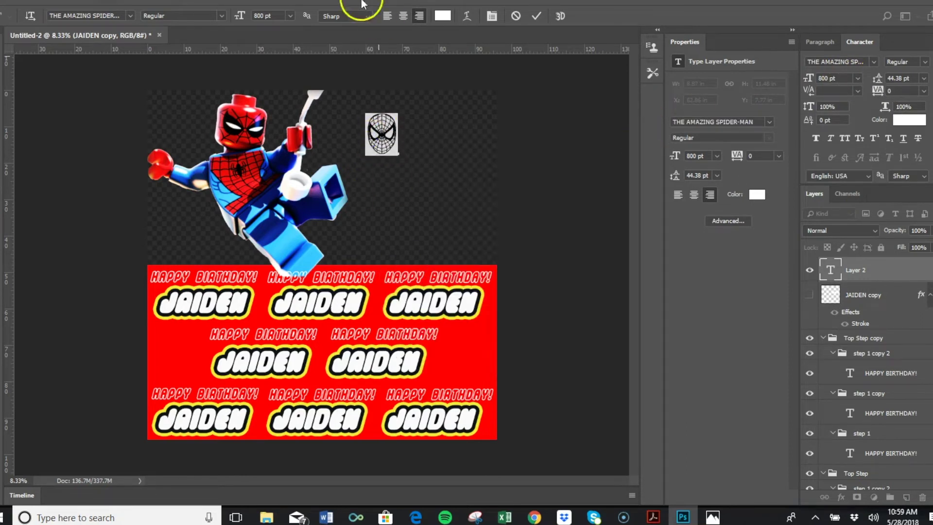
# Display the glyphs of THE AMAZING SPIDER-MAN font and enlarge the glyph list to show more rows.
pyautogui.click(244, 6)
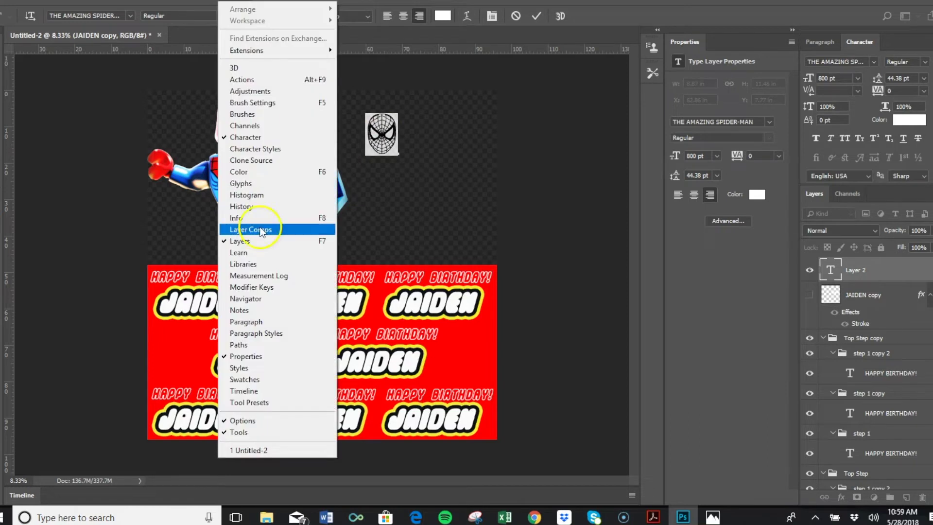
pyautogui.click(249, 186)
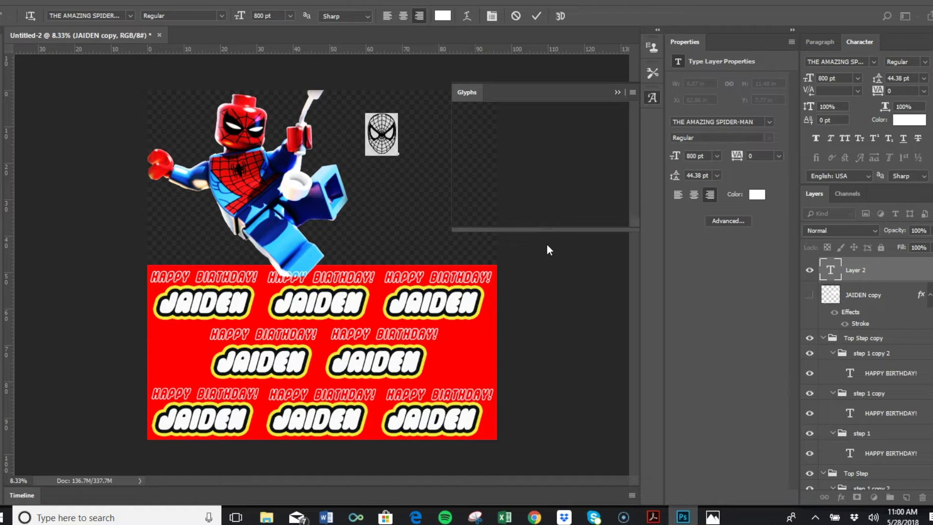
pyautogui.doubleClick(607, 206)
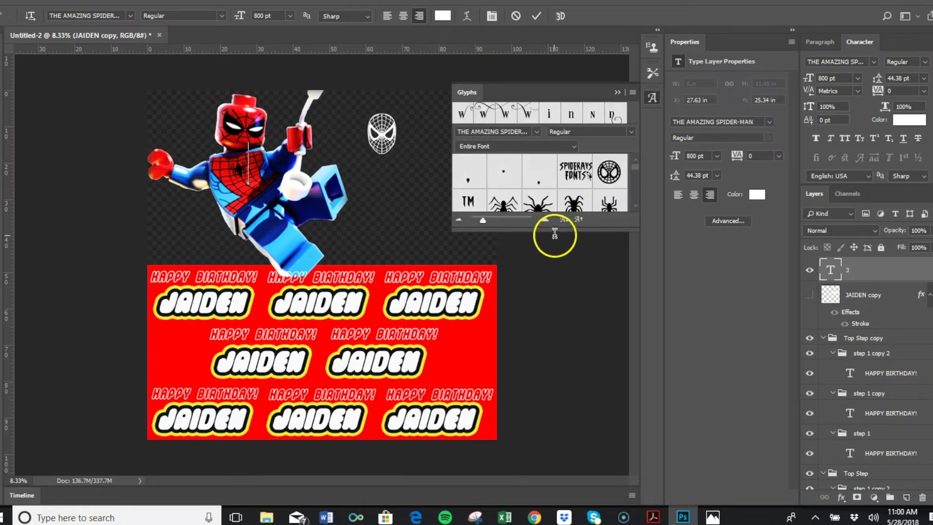
pyautogui.click(548, 231)
pyautogui.moveTo(548, 229); pyautogui.dragTo(567, 472)
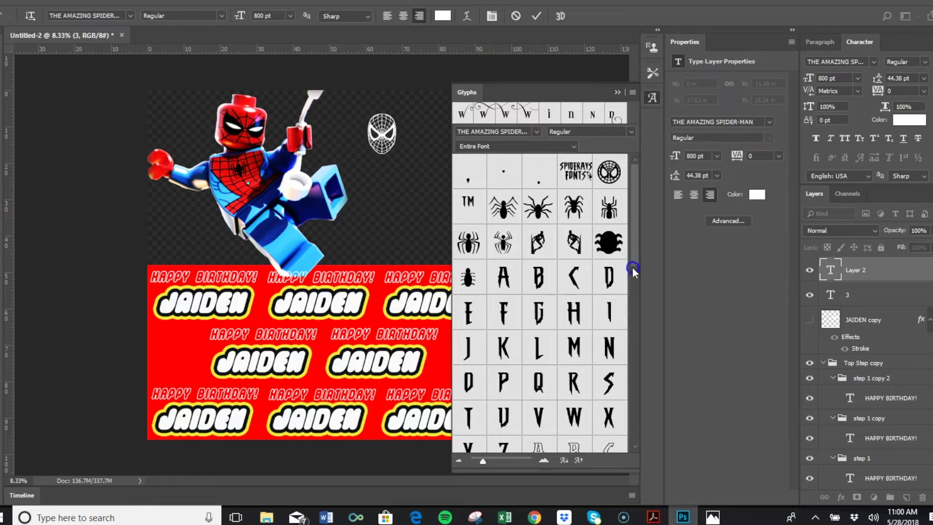
# Look through the letters and spider symbols among the glyphs of THE AMAZING SPIDER-MAN font.
pyautogui.click(631, 372)
pyautogui.click(630, 451)
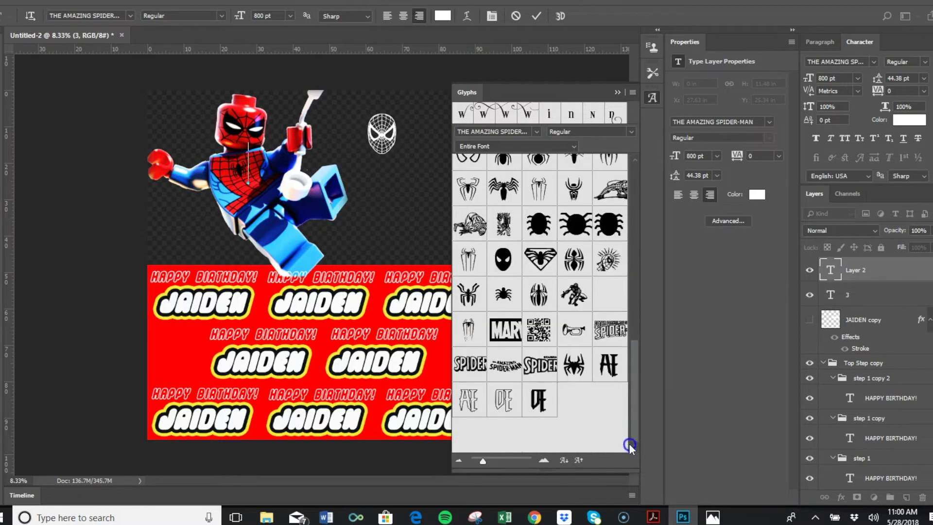
pyautogui.moveTo(630, 407); pyautogui.dragTo(633, 352)
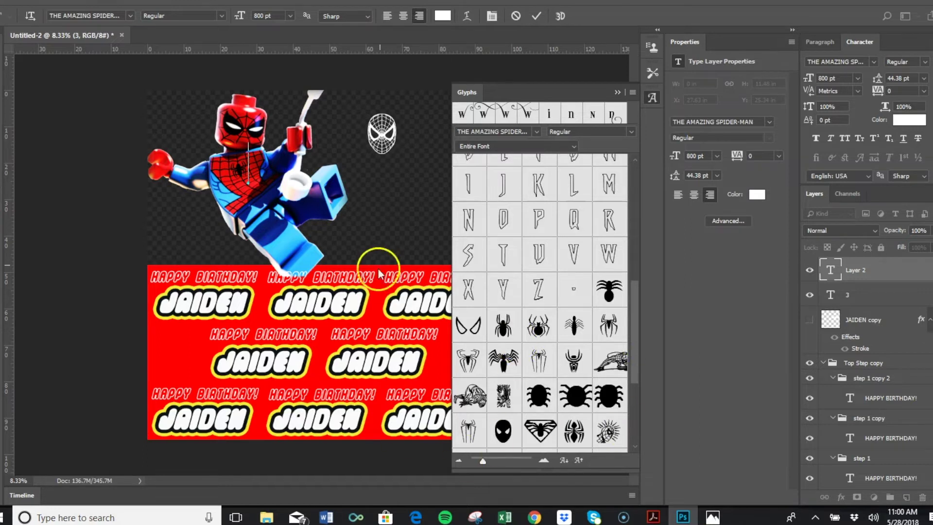
# Open the Spider-Man mask symbol beside the Lego figure as editable text and delete the symbol.
pyautogui.click(390, 139)
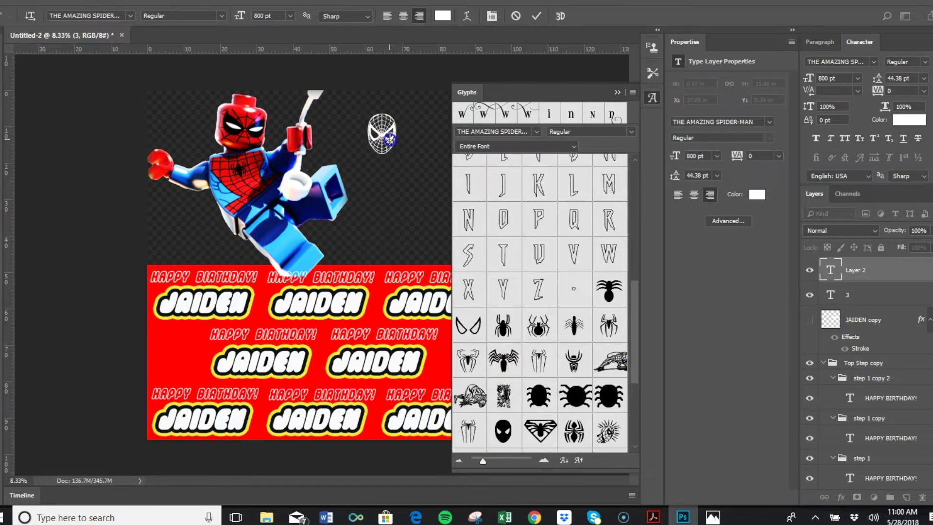
pyautogui.moveTo(390, 139); pyautogui.dragTo(371, 135)
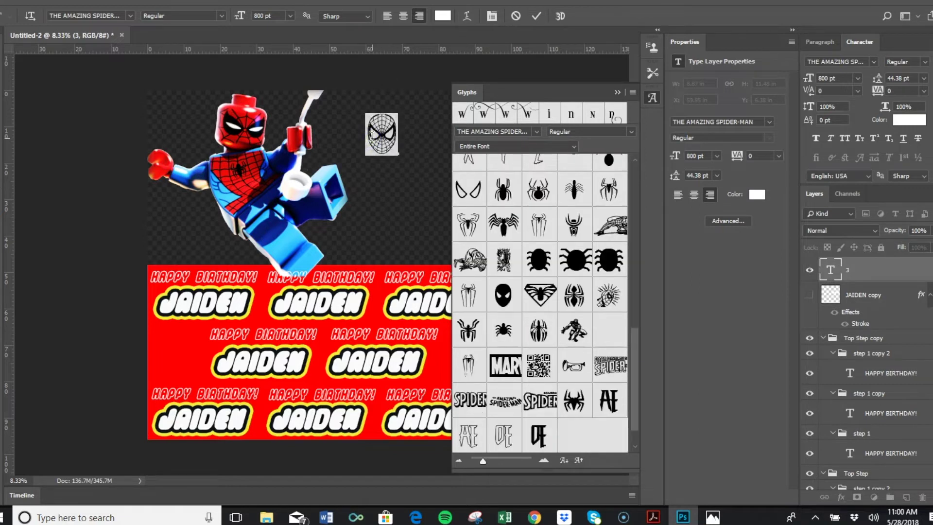
pyautogui.press('Right')
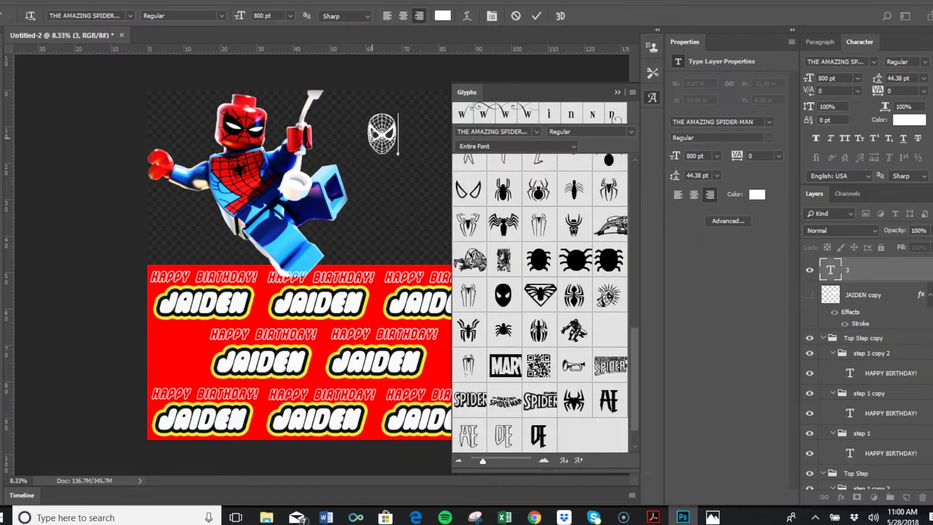
pyautogui.press('BackSpace')
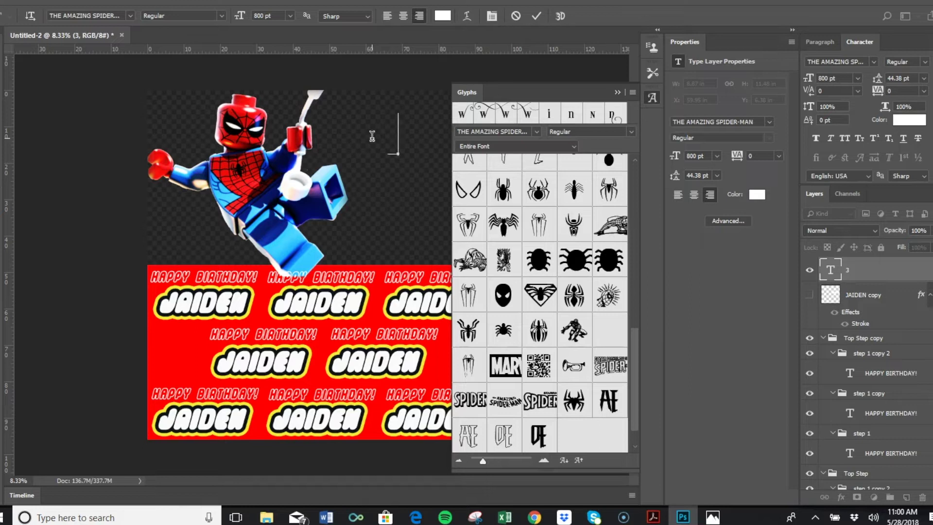
pyautogui.write('JAIDEN')
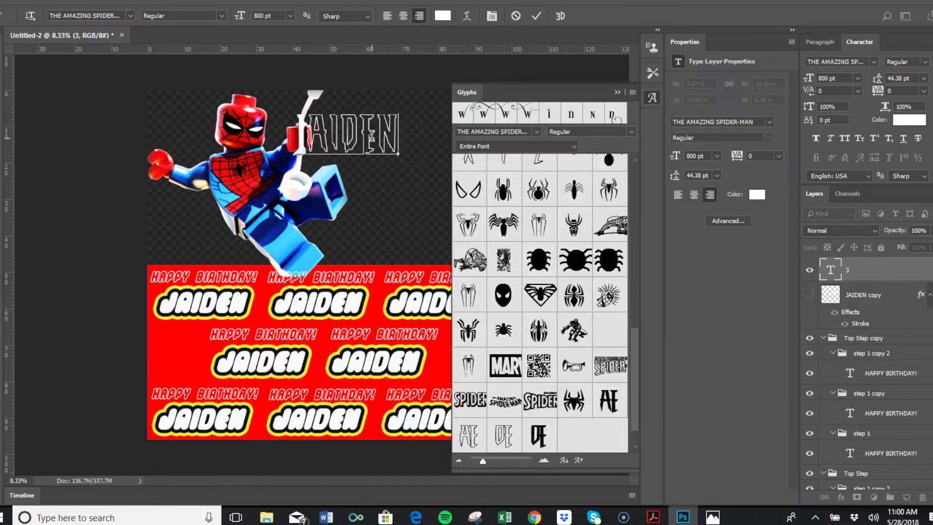
pyautogui.write(' 1')
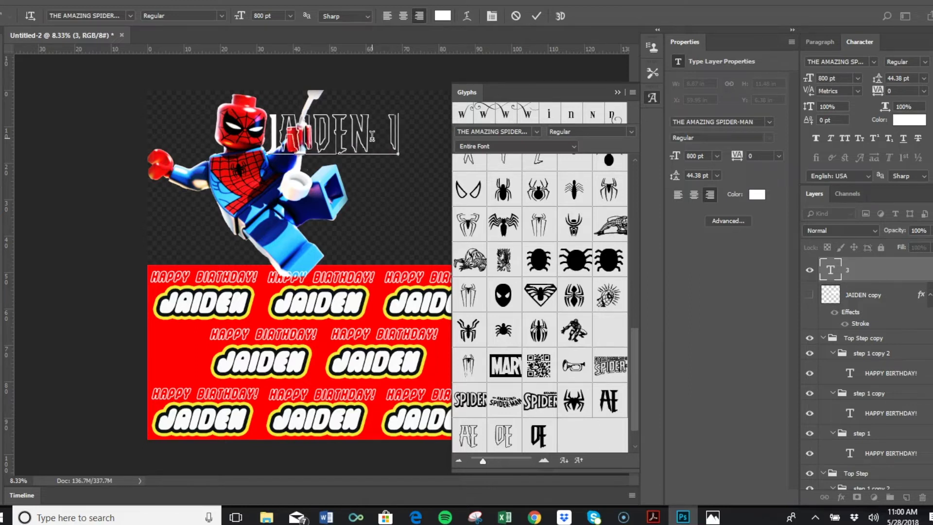
pyautogui.press('BackSpace')
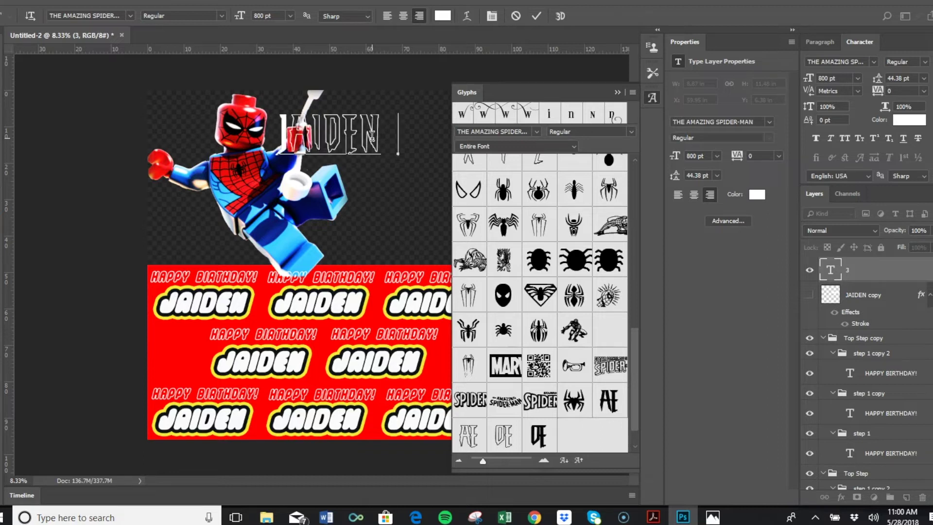
pyautogui.press('BackSpace')
pyautogui.press('BackSpace')
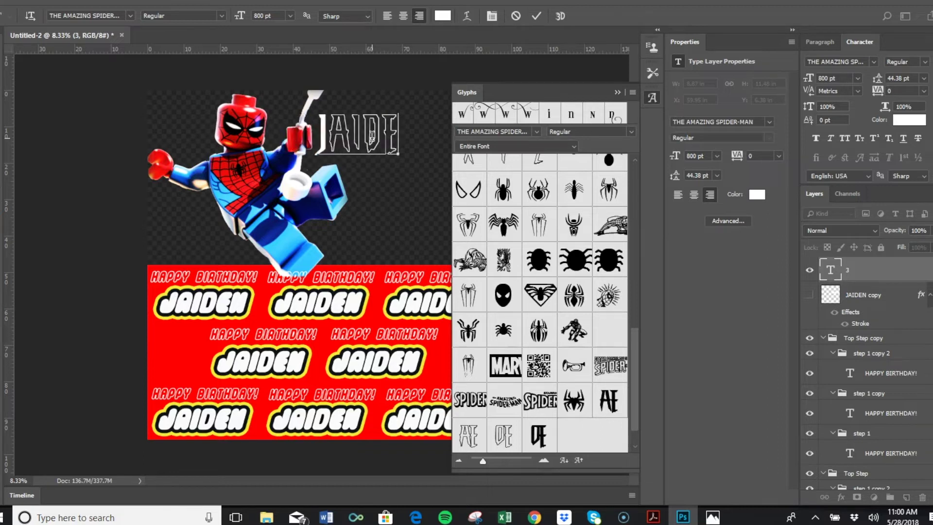
pyautogui.press('BackSpace')
pyautogui.press('BackSpace')
pyautogui.press('BackSpace')
pyautogui.press('BackSpace')
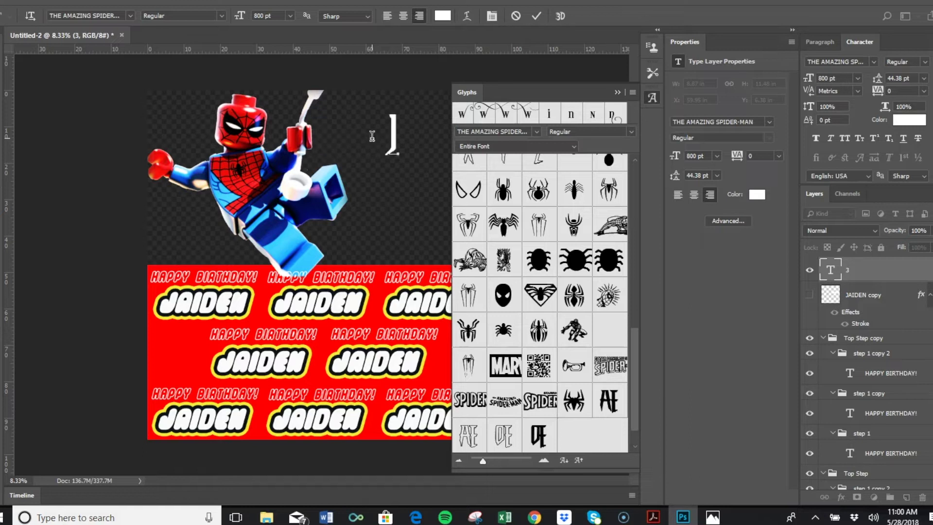
# Enter the child's name in solid letters with IS on a second line, and close the glyph list.
pyautogui.write('AIDEN')
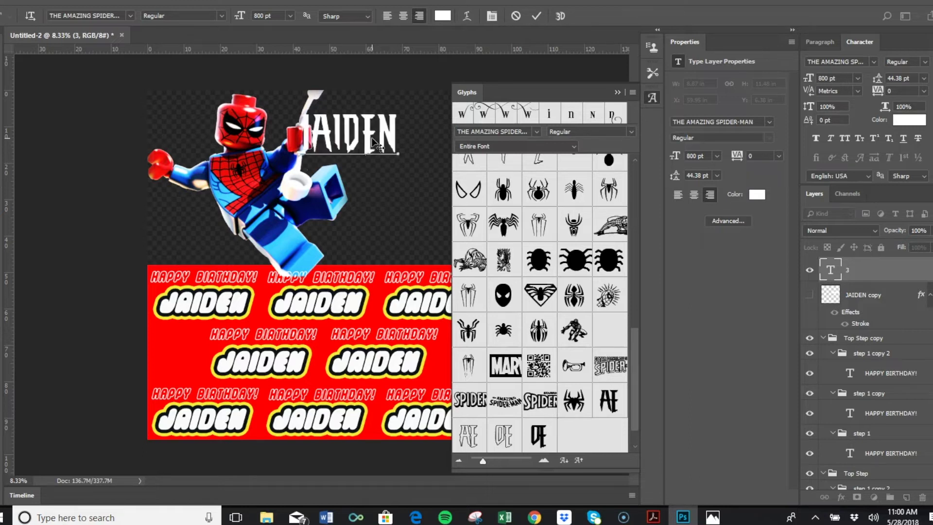
pyautogui.hotkey('shift', 'Left')
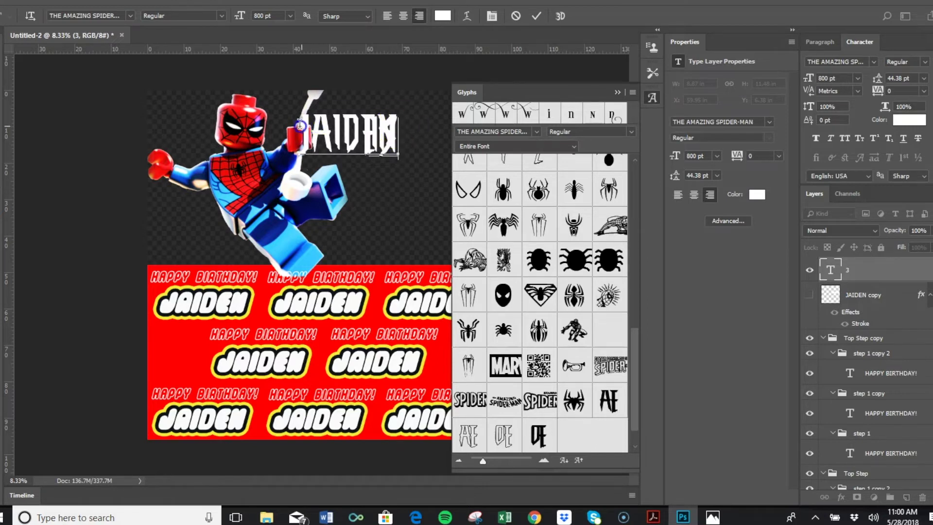
pyautogui.click(398, 121)
pyautogui.click(633, 92)
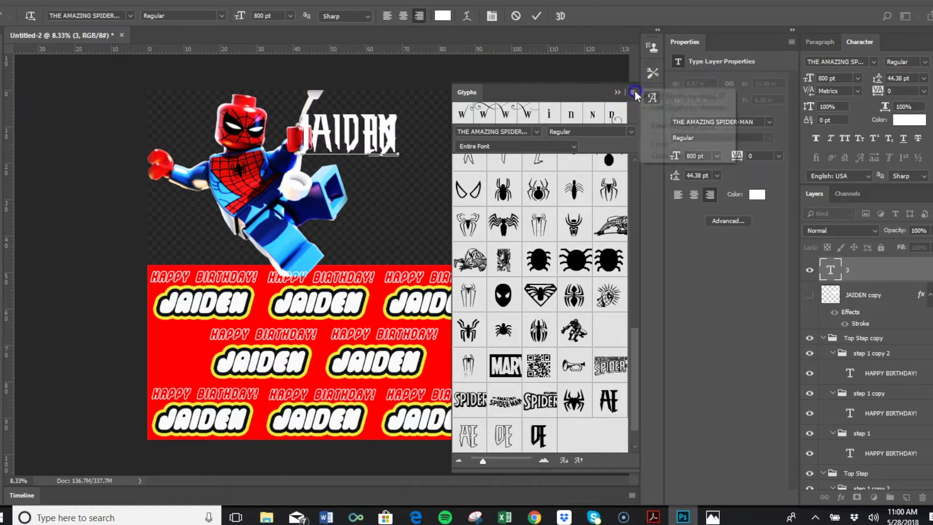
pyautogui.click(657, 156)
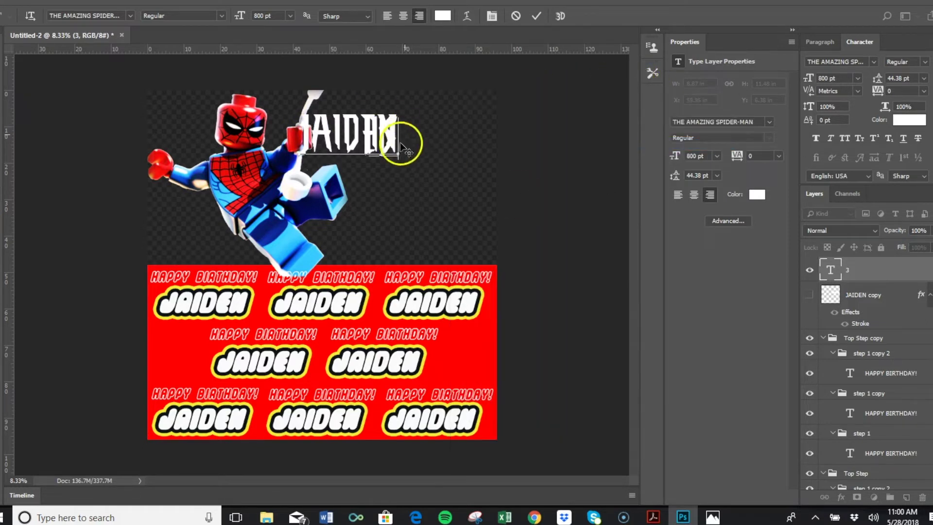
# Try to separate the overlapping name and IS lines by selecting the text and setting its leading to 72 pt.
pyautogui.moveTo(392, 141); pyautogui.dragTo(311, 136)
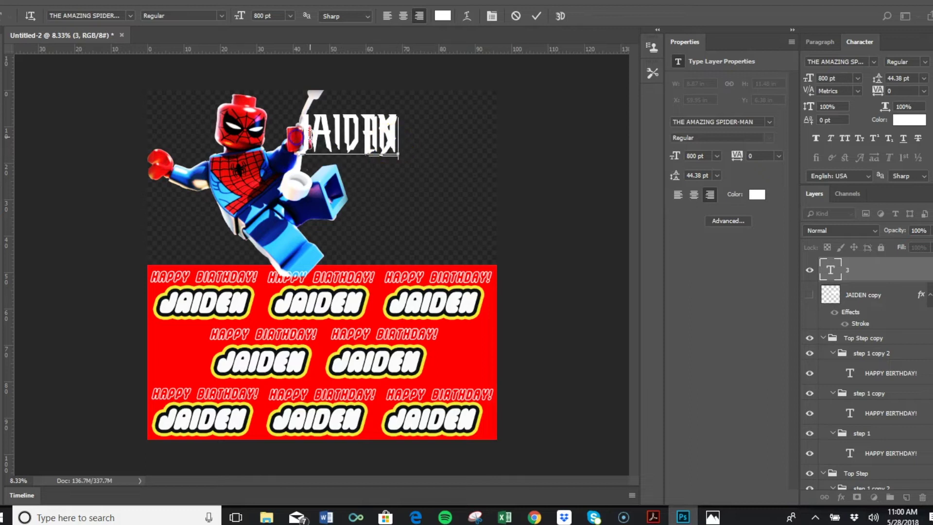
pyautogui.click(923, 79)
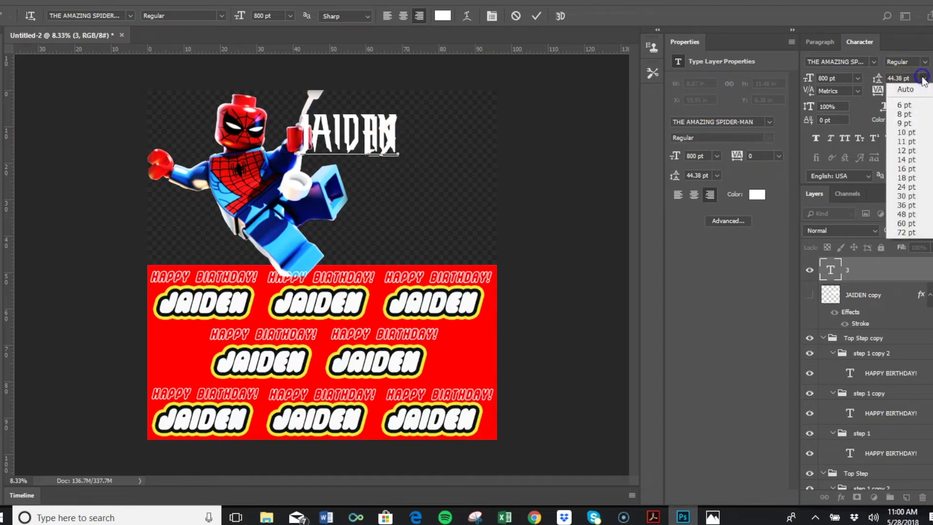
pyautogui.click(910, 232)
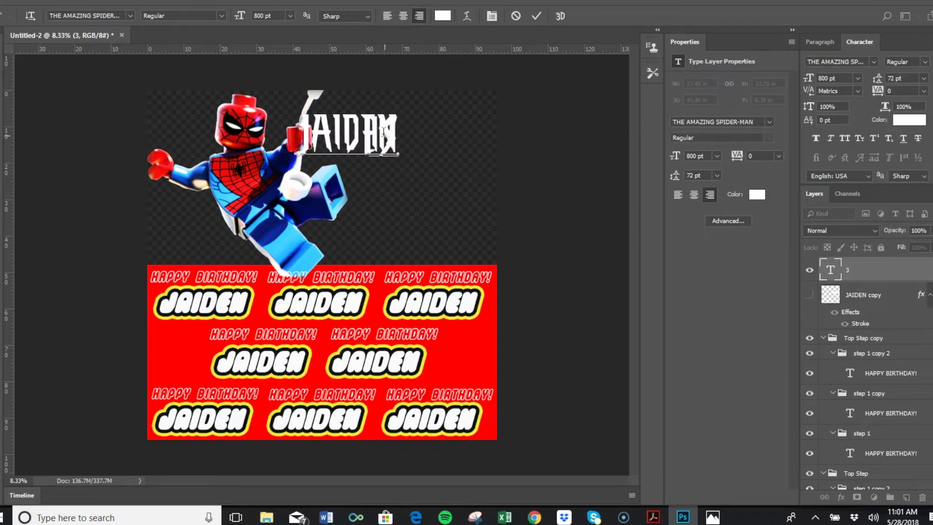
pyautogui.hotkey('ctrl', 'a')
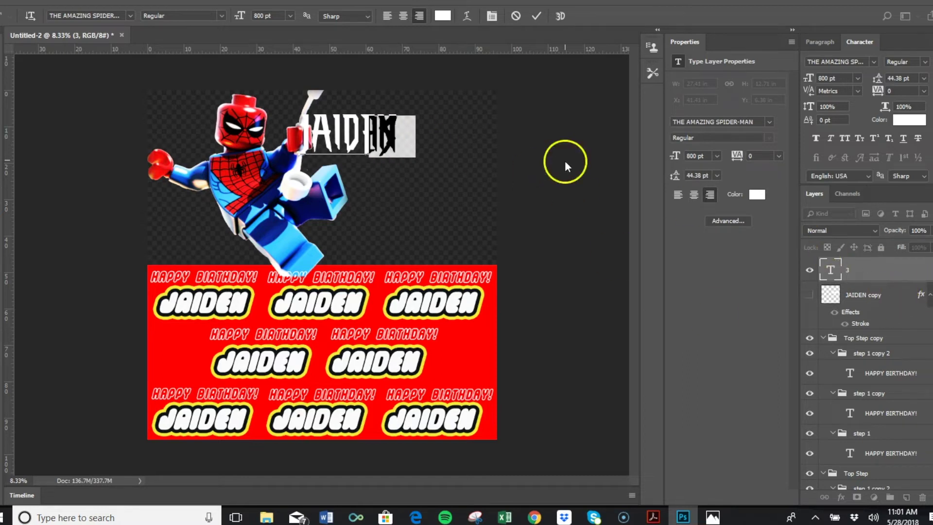
pyautogui.click(434, 161)
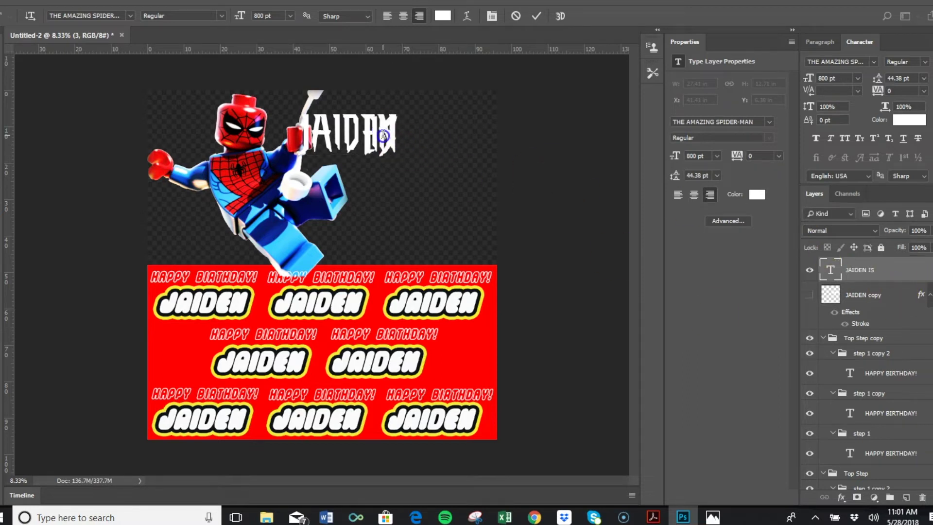
pyautogui.doubleClick(383, 137)
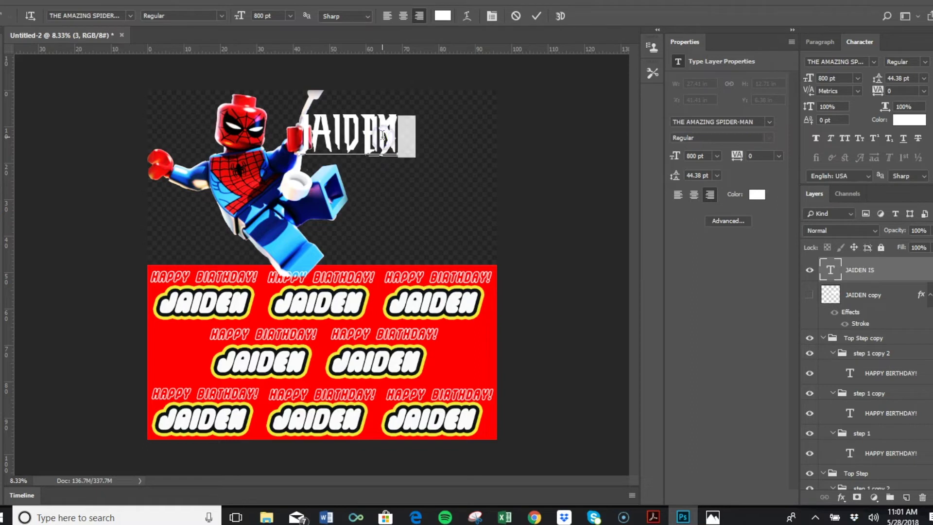
pyautogui.doubleClick(395, 136)
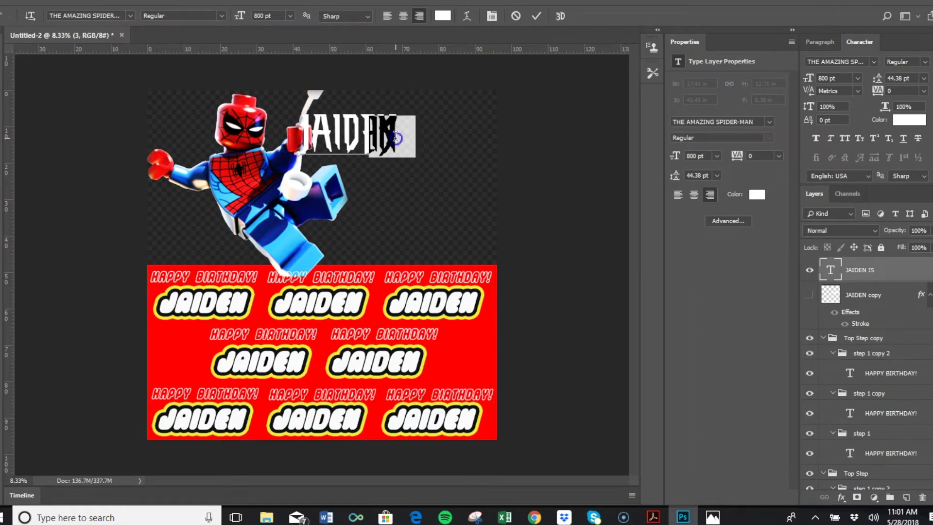
pyautogui.click(397, 138)
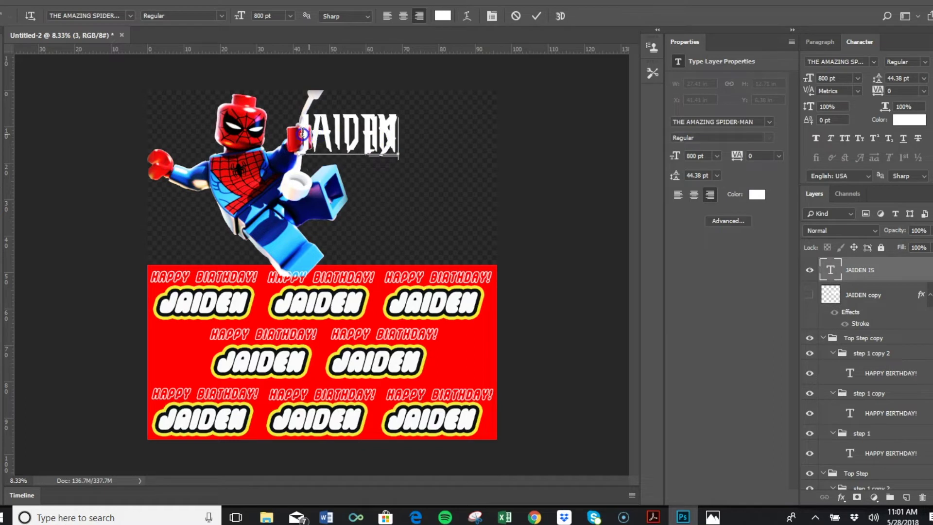
pyautogui.click(923, 80)
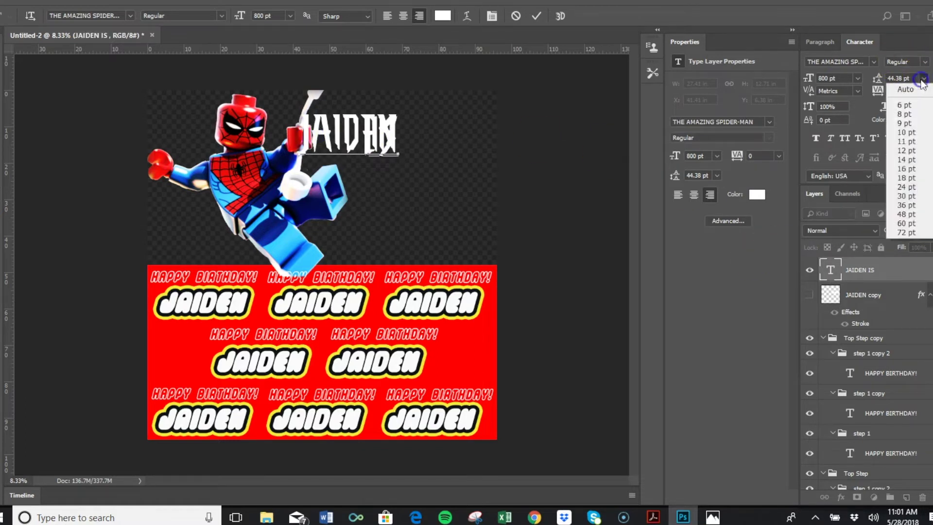
pyautogui.click(906, 232)
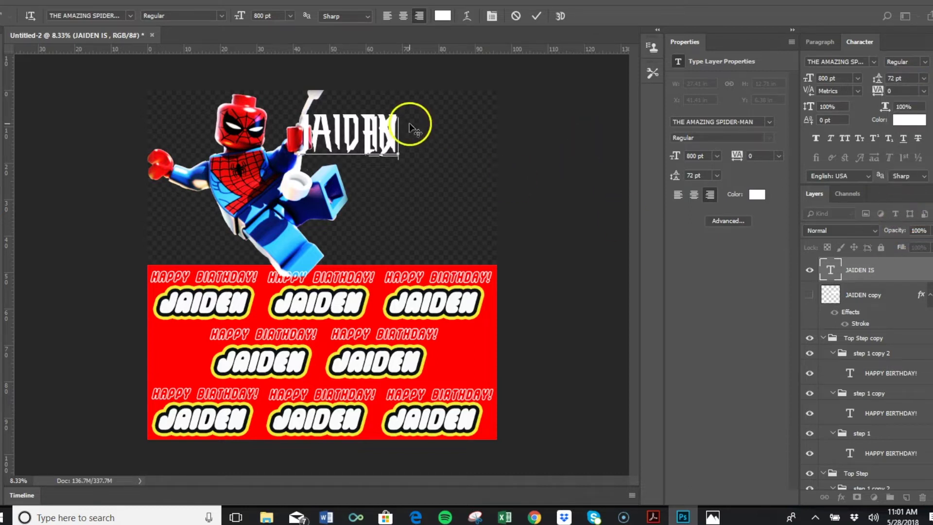
pyautogui.click(306, 129)
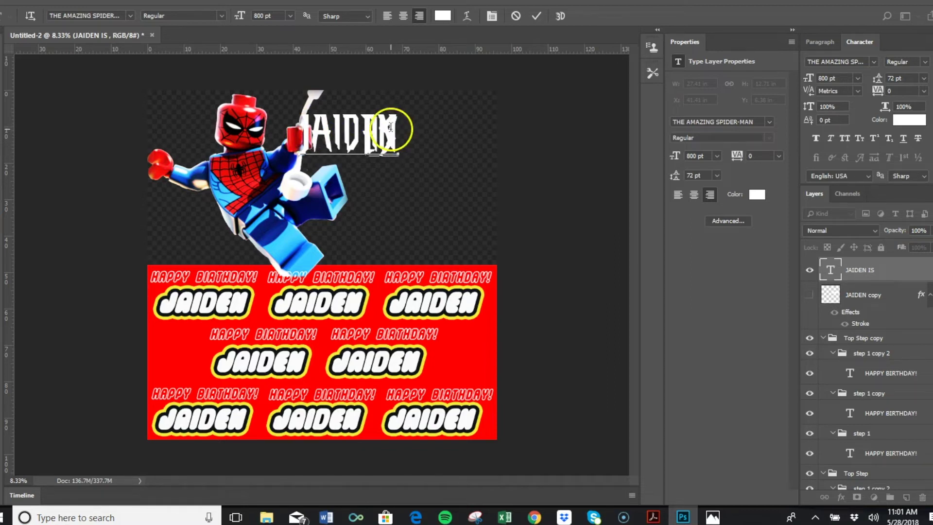
# Confirm the headline text, reopen it and insert extra line breaks between the child's name and IS.
pyautogui.hotkey('ctrl', 'Return')
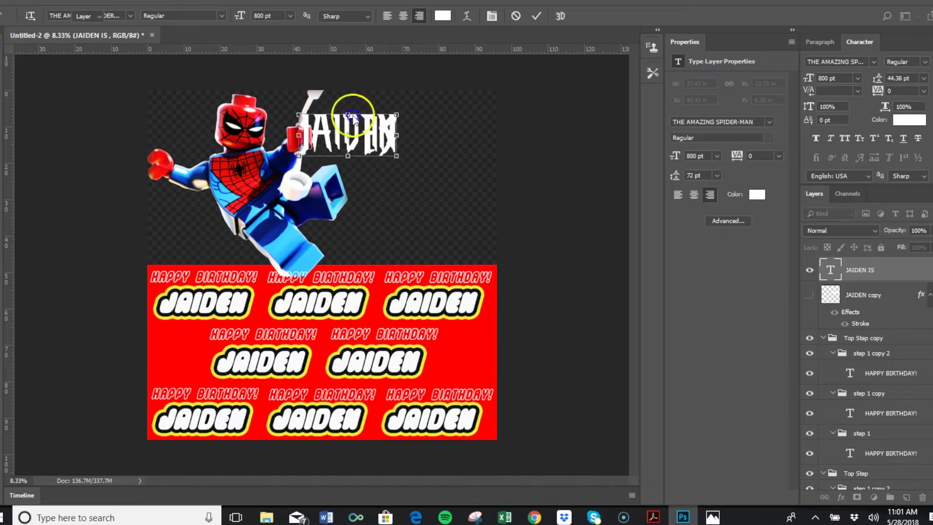
pyautogui.press('v')
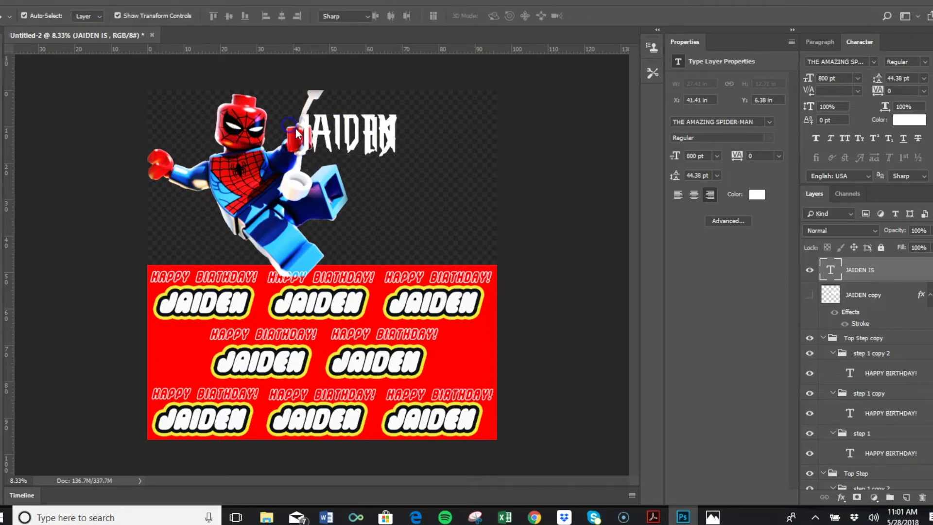
pyautogui.press('t')
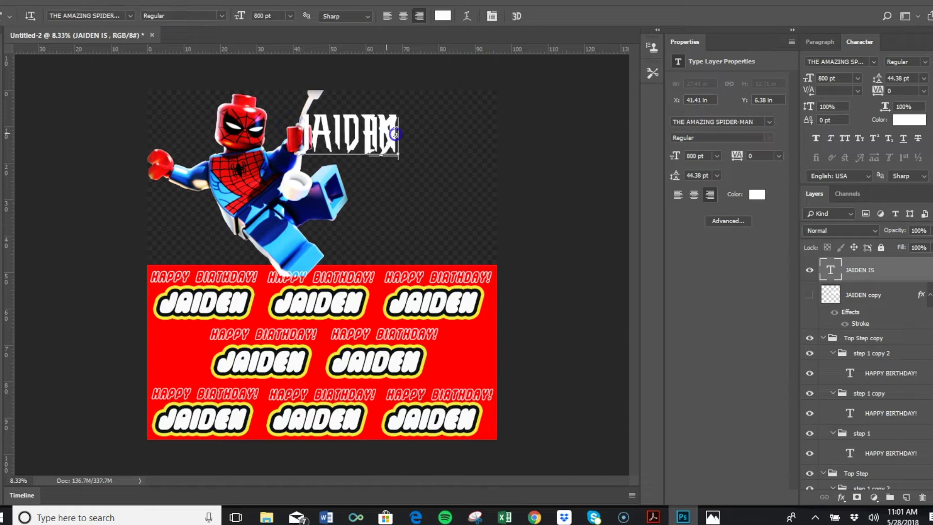
pyautogui.click(300, 136)
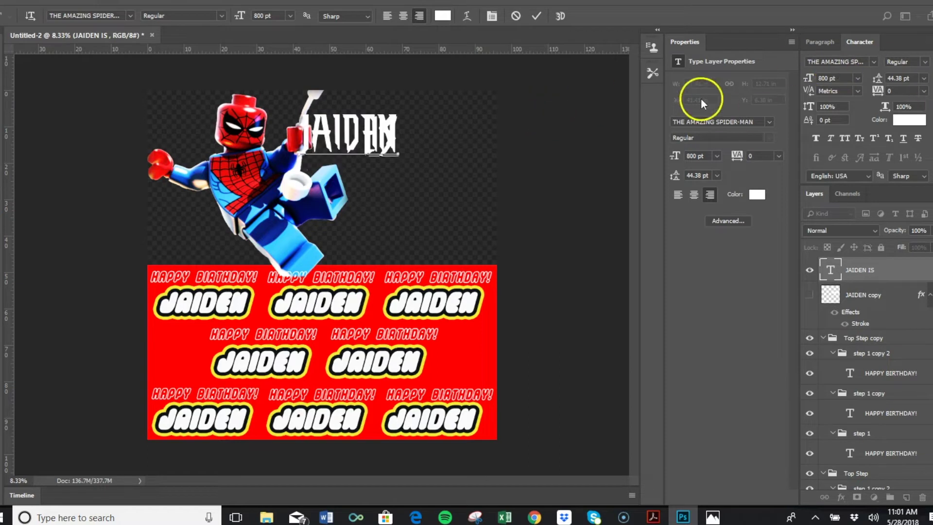
pyautogui.click(379, 145)
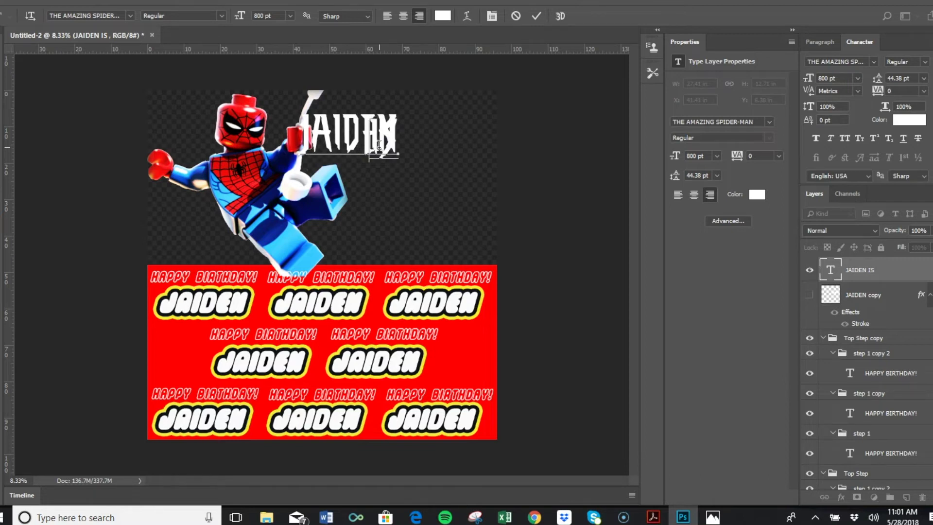
pyautogui.press('BackSpace')
pyautogui.write('E')
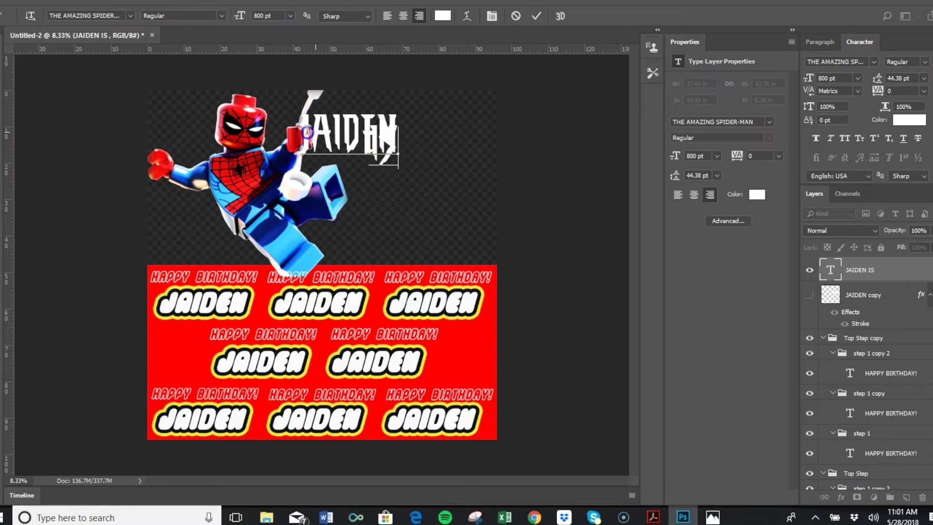
# Set the leading of the headline text to 72 pt at the IS line.
pyautogui.click(914, 78)
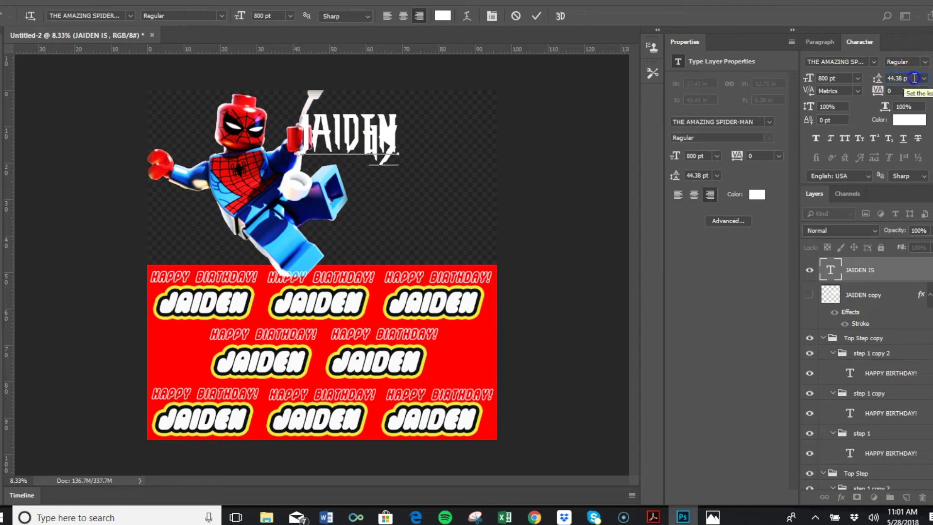
pyautogui.write('7')
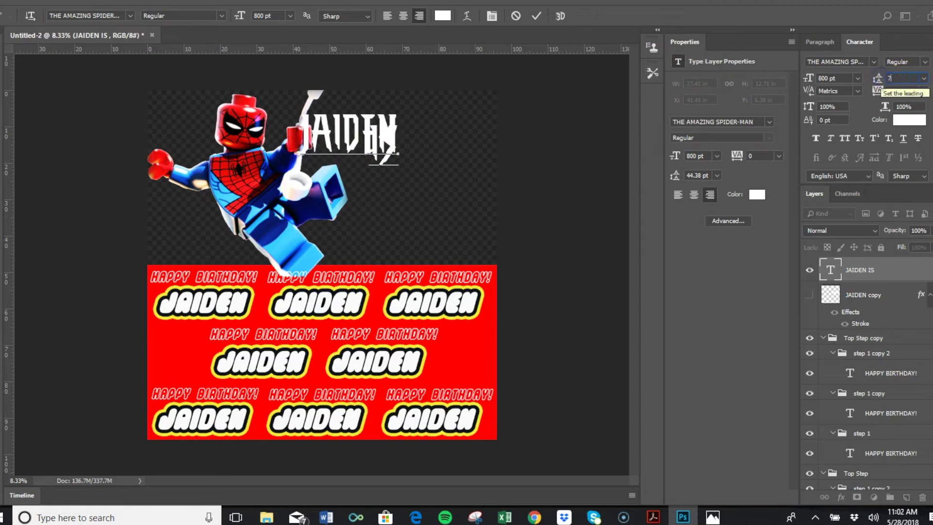
pyautogui.write('2')
pyautogui.press('Return')
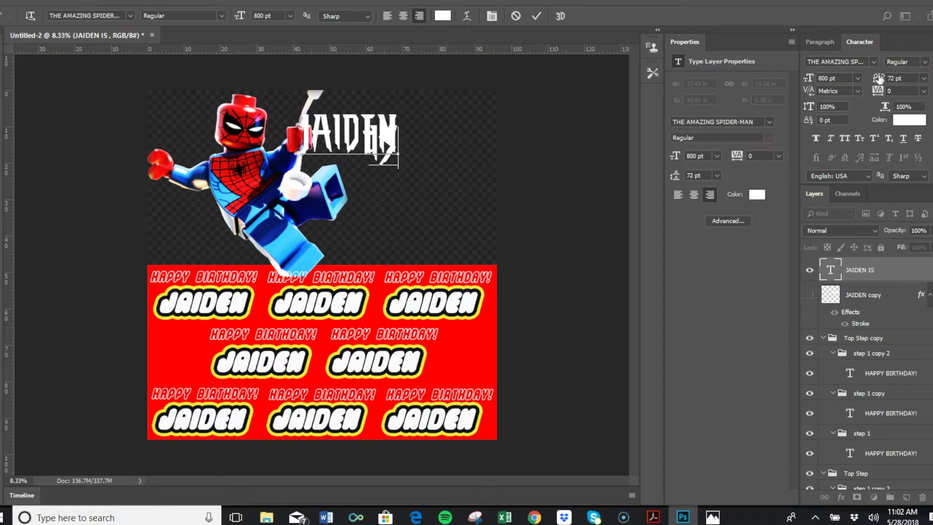
# Try tightening the leading at the IS line of the headline to 44.38 pt and confirm the text.
pyautogui.moveTo(382, 150); pyautogui.dragTo(393, 150)
pyautogui.hotkey('alt', 'Up')
pyautogui.hotkey('alt', 'Up')
pyautogui.hotkey('alt', 'Up')
pyautogui.hotkey('alt', 'Up')
pyautogui.hotkey('alt', 'Up')
pyautogui.hotkey('alt', 'Up')
pyautogui.hotkey('ctrl', 'Return')
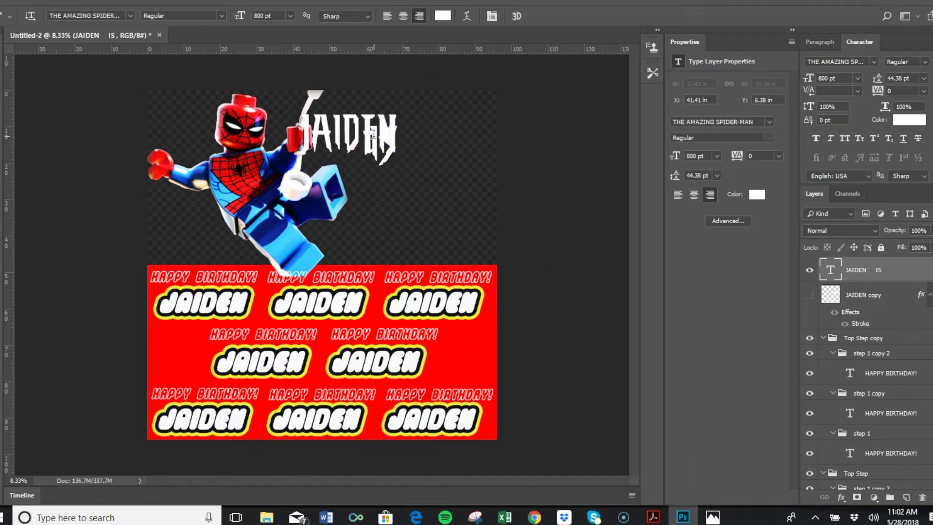
# Reopen the overlapping headline text, leave editing and delete its layer.
pyautogui.click(384, 136)
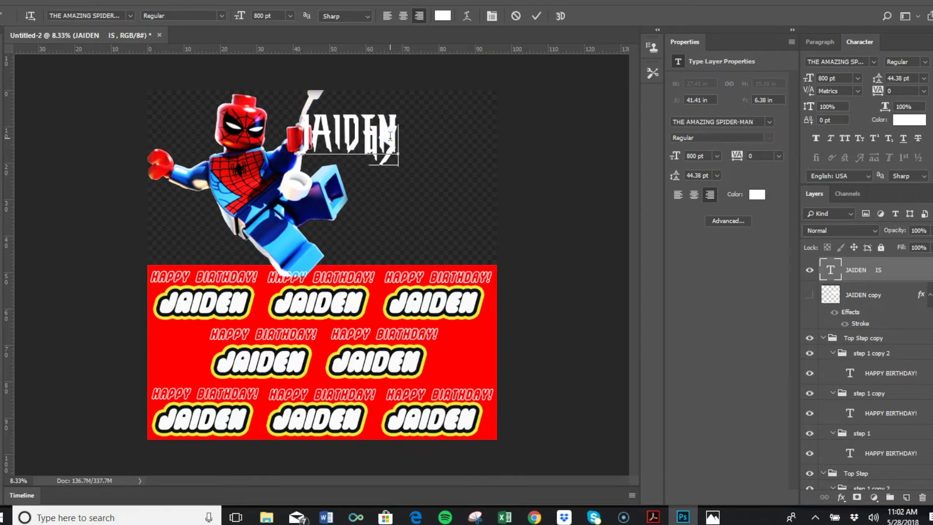
pyautogui.click(386, 154)
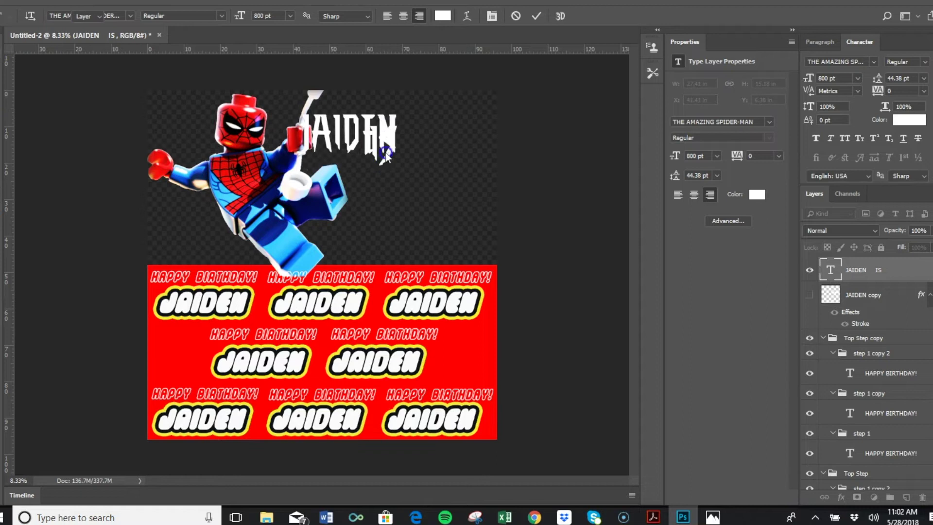
pyautogui.press('Delete')
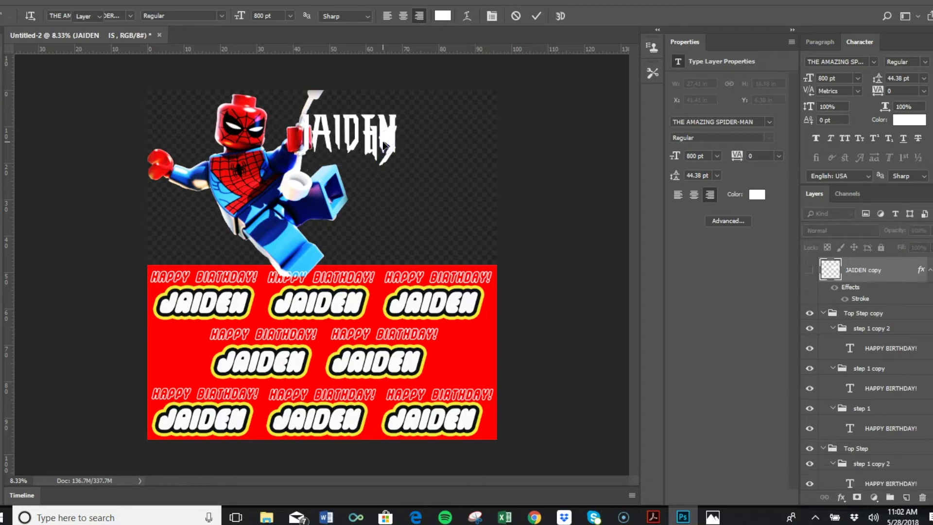
pyautogui.press('Escape')
pyautogui.press('v')
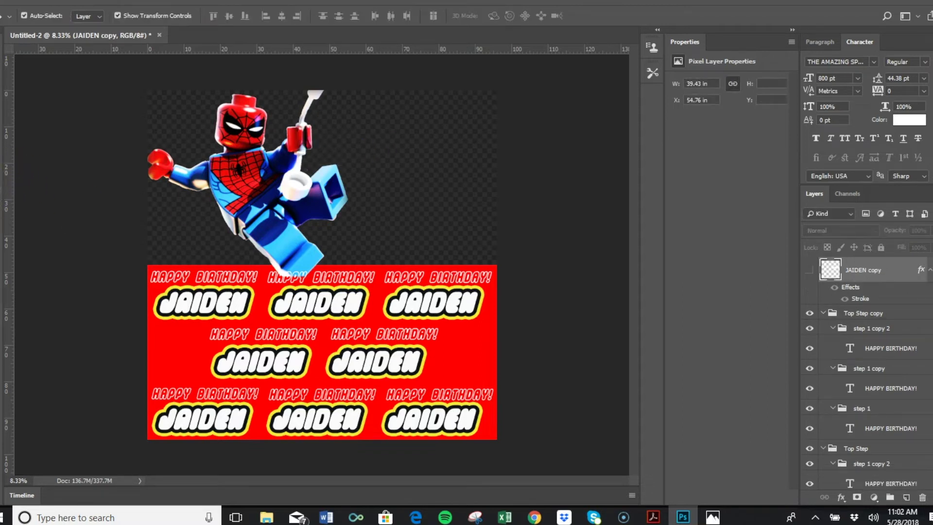
# Set the leading to 80 pt and start a new headline beside the Spider-Man figure with the child's name.
pyautogui.press('t')
pyautogui.click(911, 79)
pyautogui.write('80')
pyautogui.press('Return')
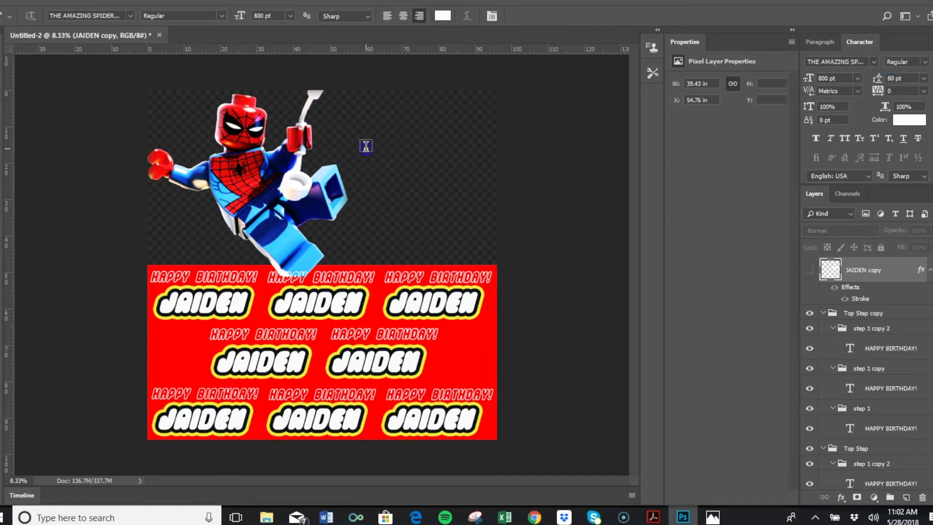
pyautogui.click(366, 147)
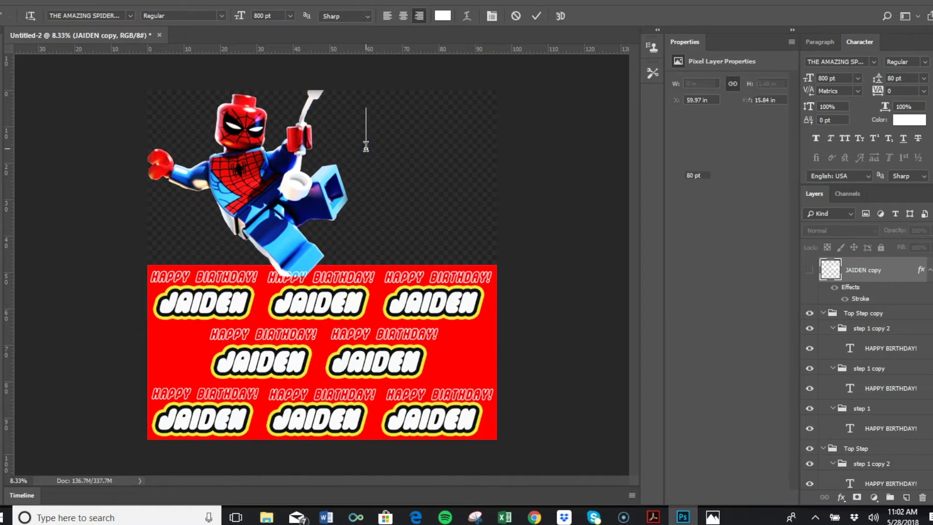
pyautogui.write('J')
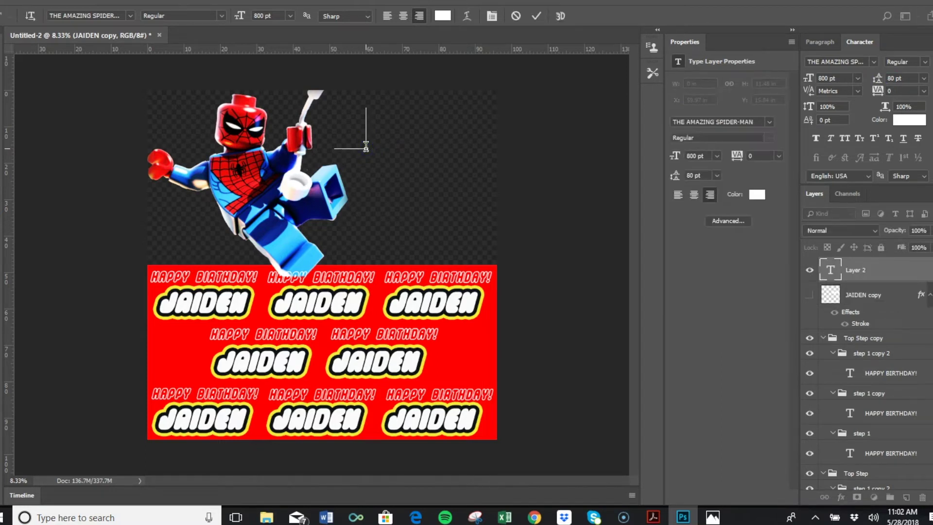
pyautogui.write('AIDEN')
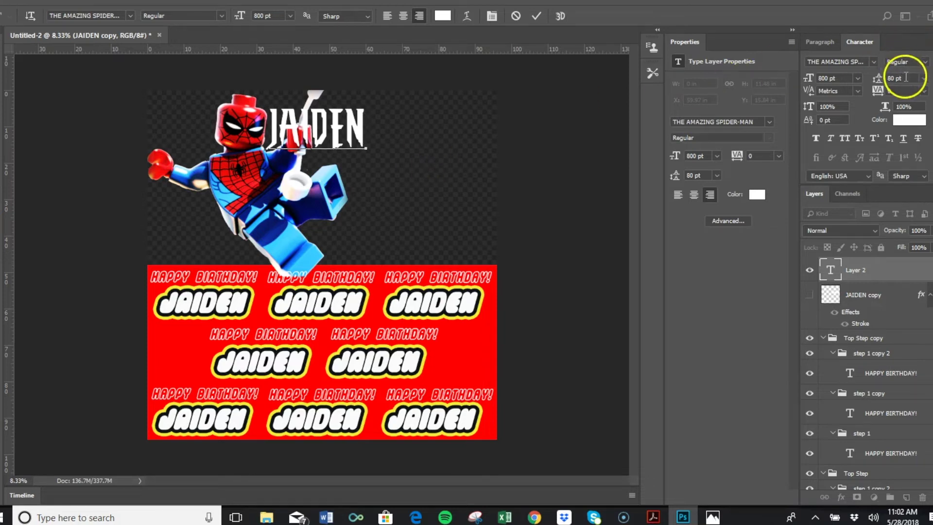
# Set the leading to 200 pt and add the lines IS and THREE below the child's name.
pyautogui.click(873, 80)
pyautogui.write('200')
pyautogui.press('Return')
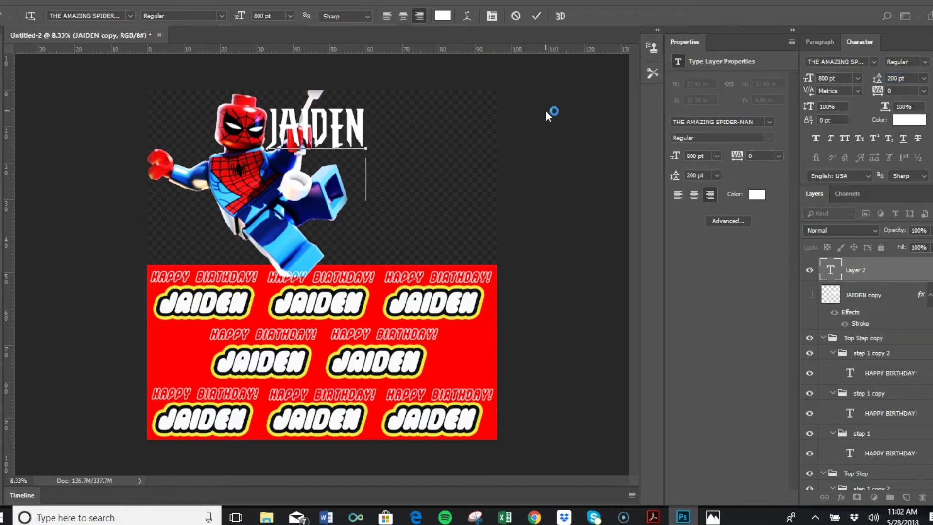
pyautogui.press('Return')
pyautogui.write('is')
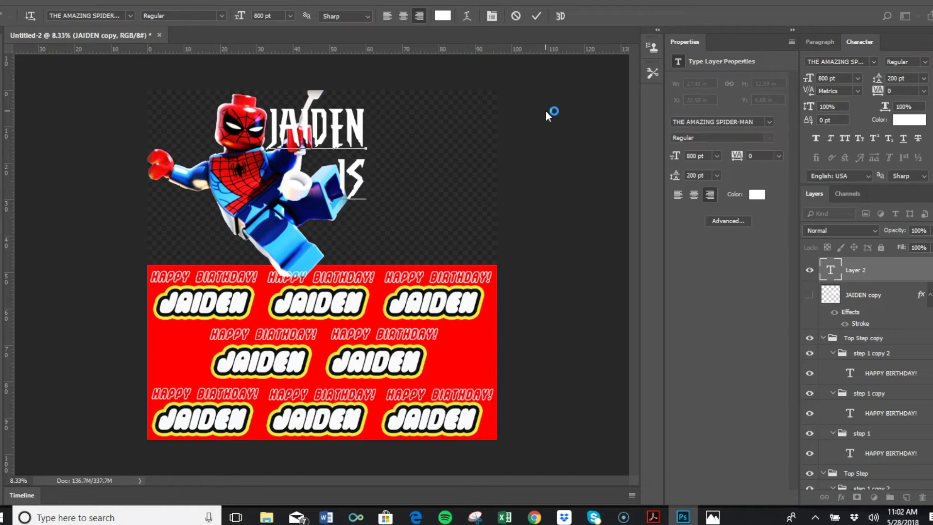
pyautogui.write('th')
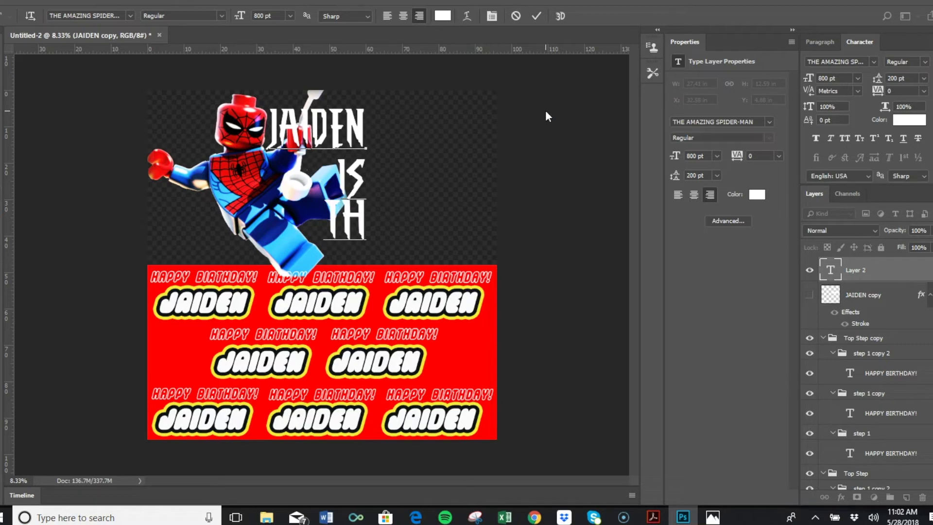
pyautogui.write('ree')
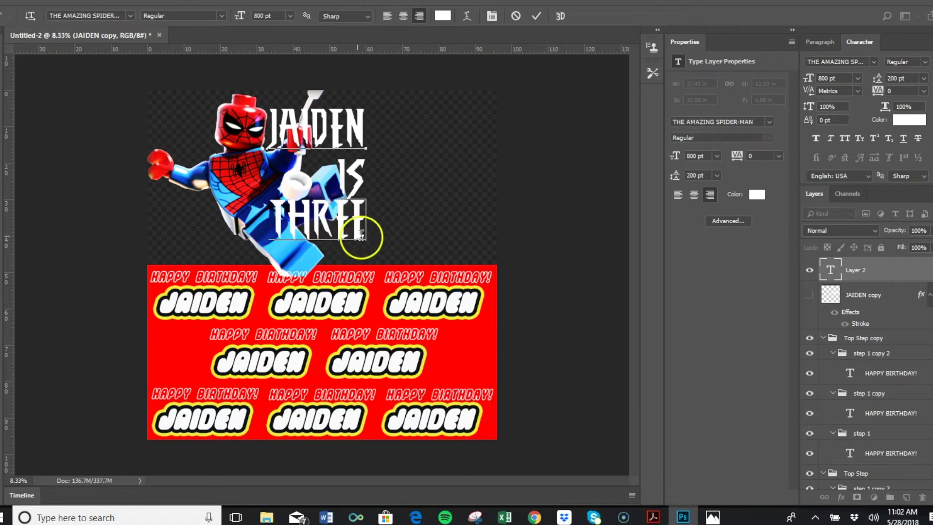
# Try center alignment on parts of the headline and return the selected IS and THREE lines to right alignment.
pyautogui.moveTo(349, 228); pyautogui.dragTo(259, 117)
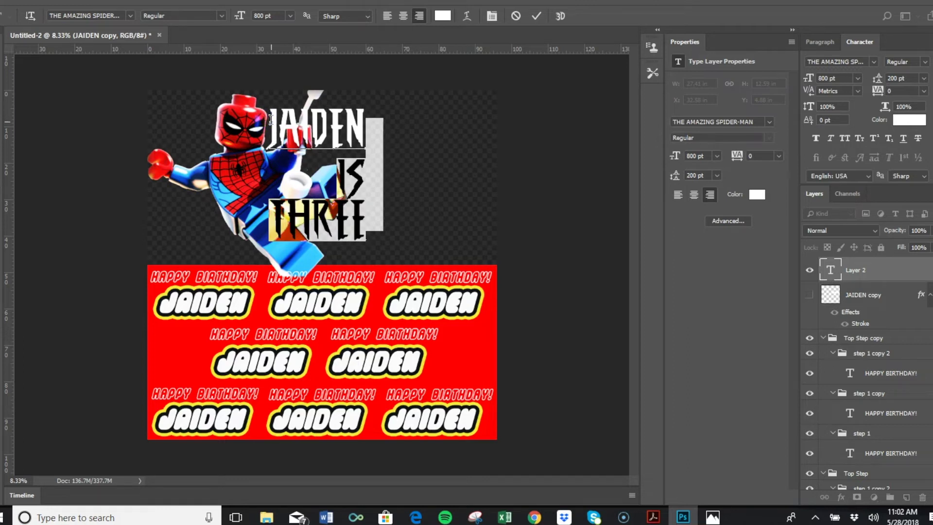
pyautogui.click(271, 119)
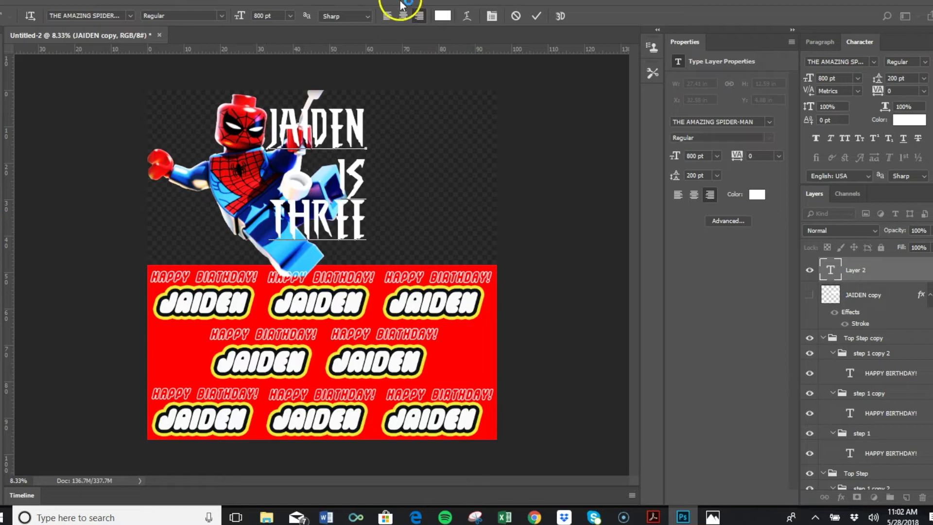
pyautogui.click(403, 15)
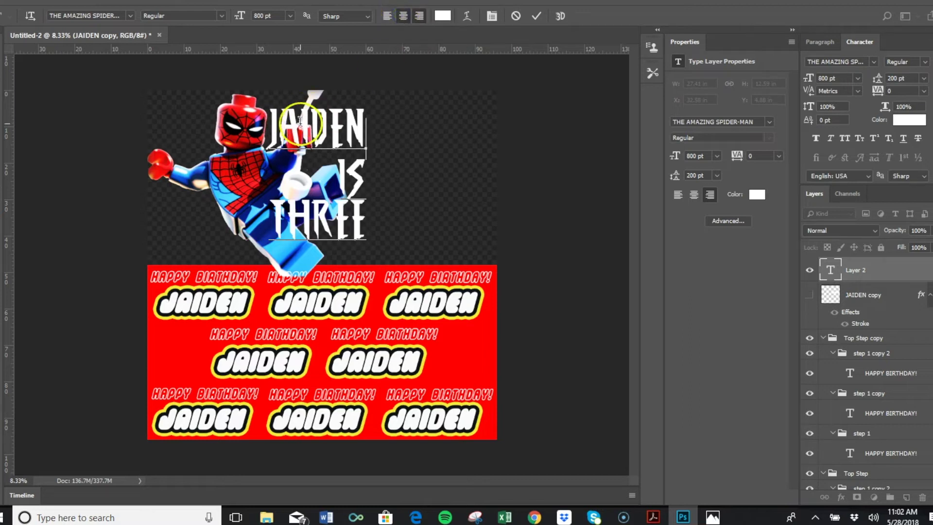
pyautogui.click(500, 152)
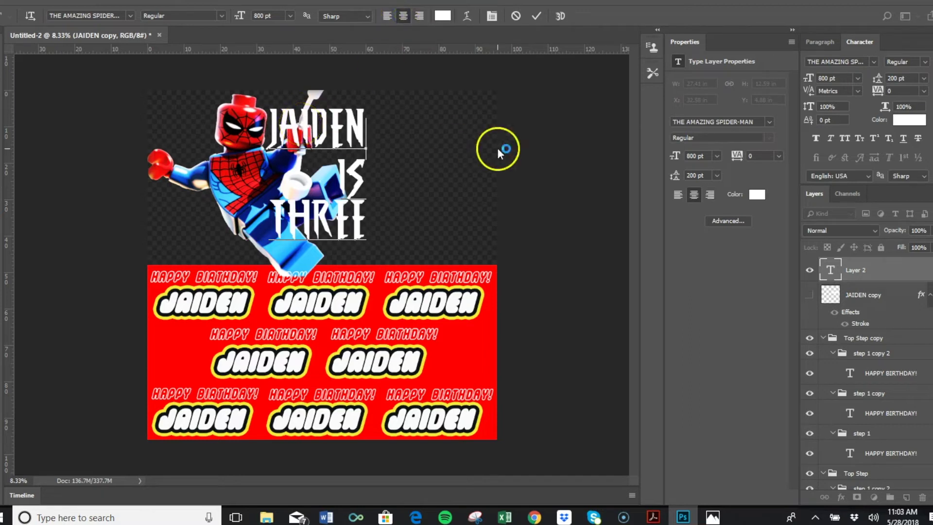
pyautogui.click(706, 201)
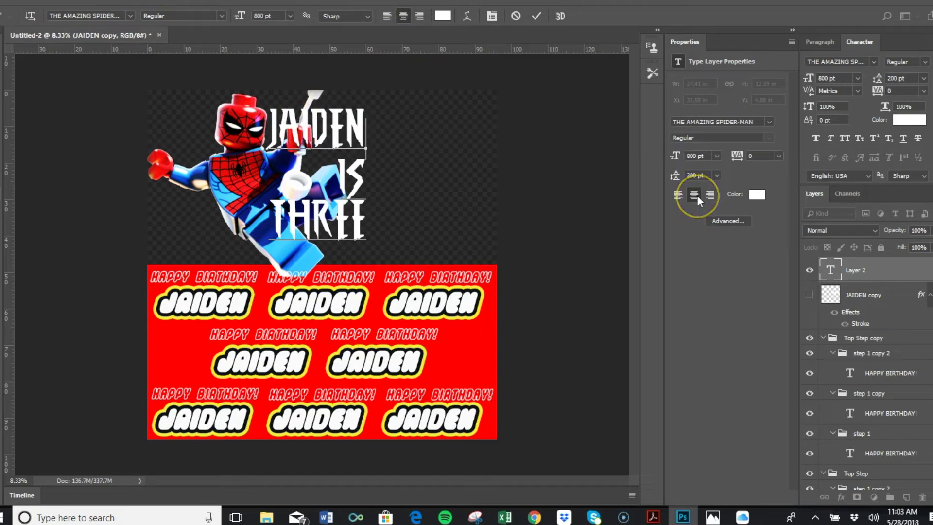
pyautogui.moveTo(381, 146); pyautogui.dragTo(364, 233)
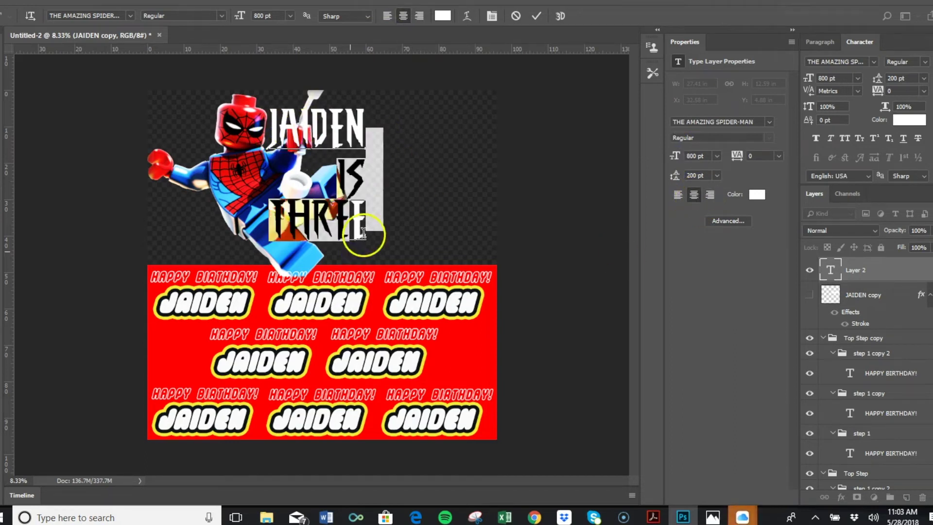
pyautogui.hotkey('ctrl', 'shift', 'r')
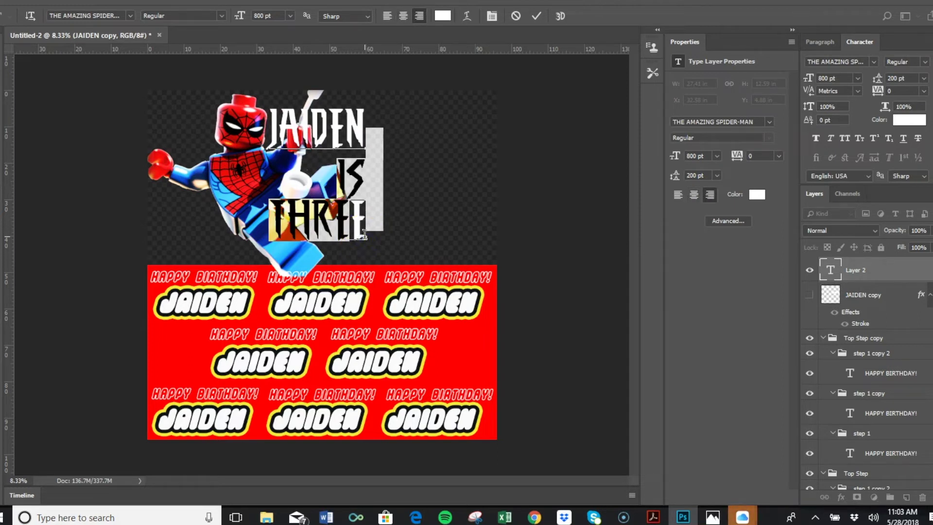
# Center-align all three headline lines and set their leading to 200 pt.
pyautogui.moveTo(363, 235); pyautogui.dragTo(267, 108)
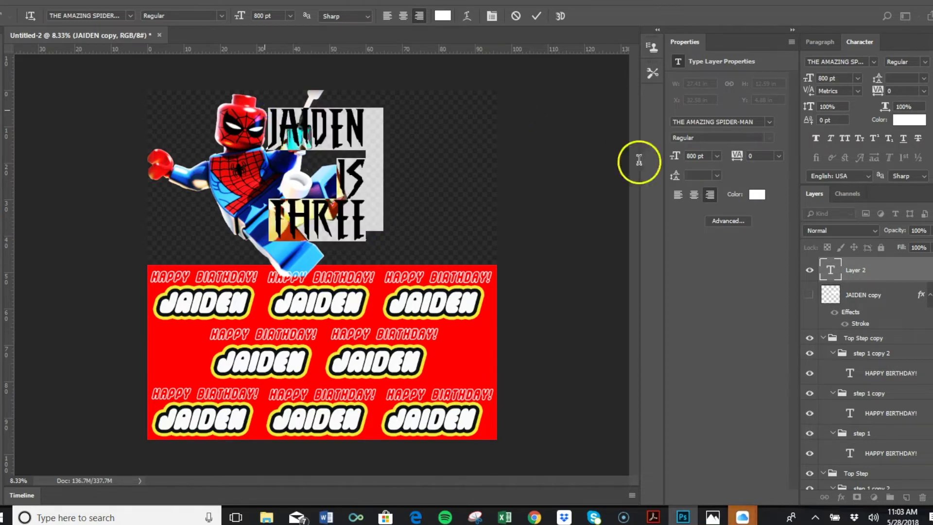
pyautogui.click(695, 198)
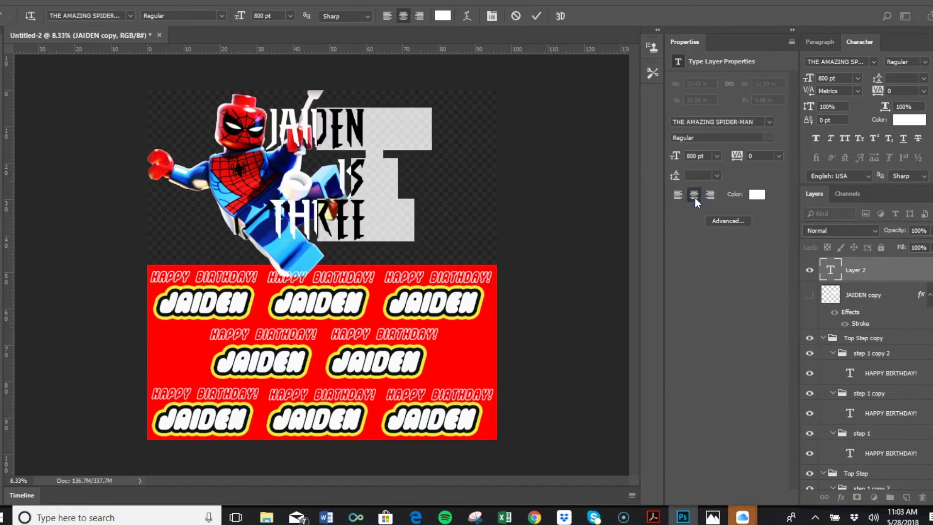
pyautogui.click(916, 79)
pyautogui.write('200')
pyautogui.press('Return')
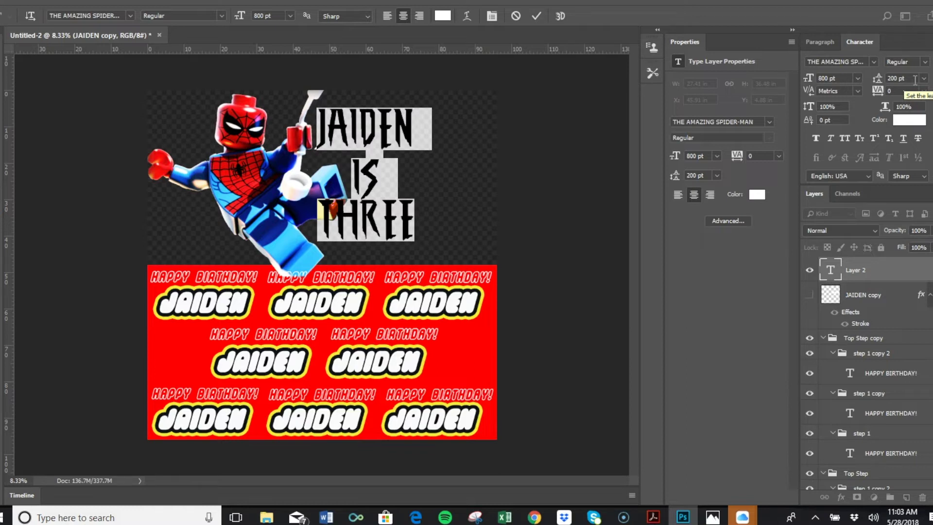
# Reduce the headline to the child's name alone, placed to the right of the web strand, and confirm the text.
pyautogui.click(915, 79)
pyautogui.click(541, 191)
pyautogui.click(343, 152)
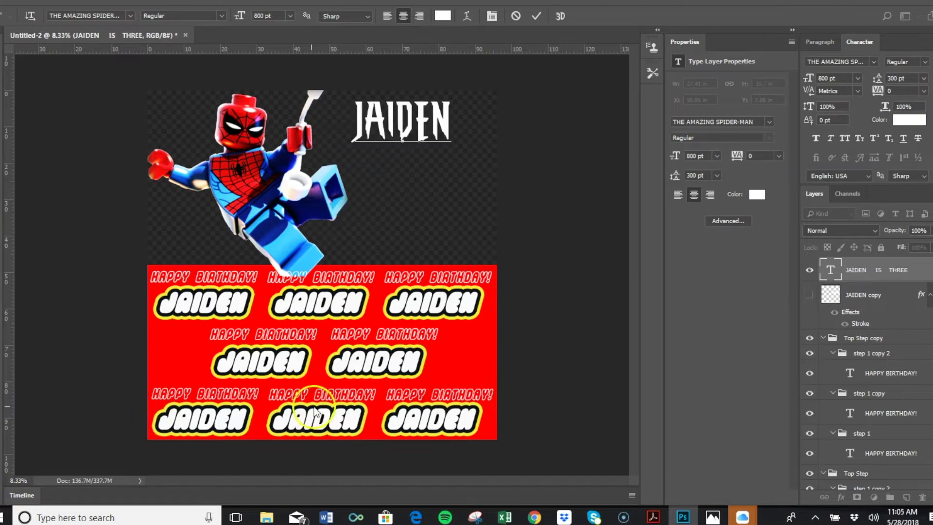
pyautogui.click(447, 192)
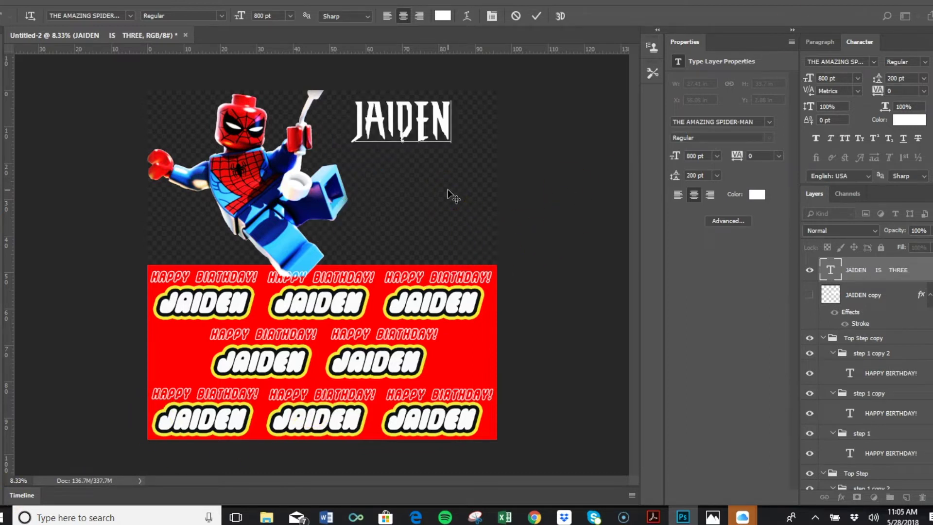
pyautogui.click(333, 86)
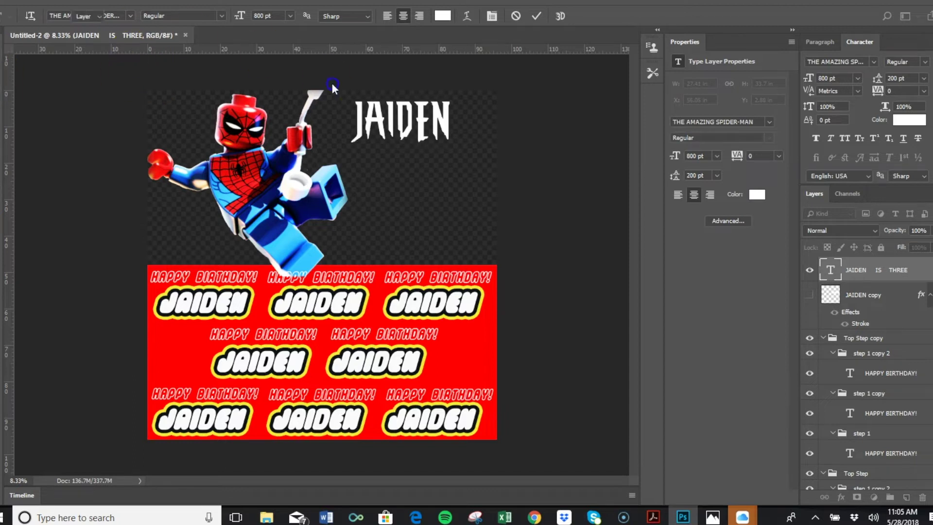
pyautogui.click(221, 148)
pyautogui.click(7, 187)
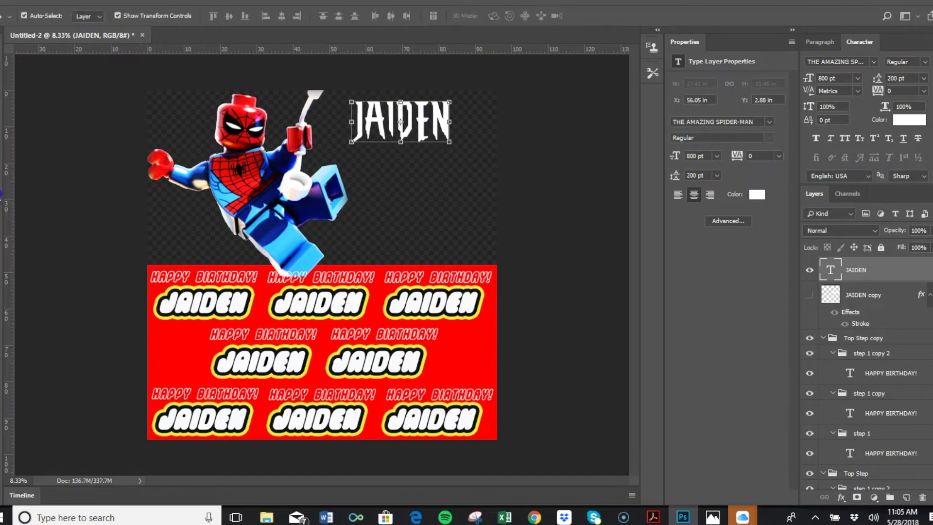
# Add IS as a separate text layer beneath the child's name and confirm it.
pyautogui.click(410, 183)
pyautogui.press('t')
pyautogui.click(397, 189)
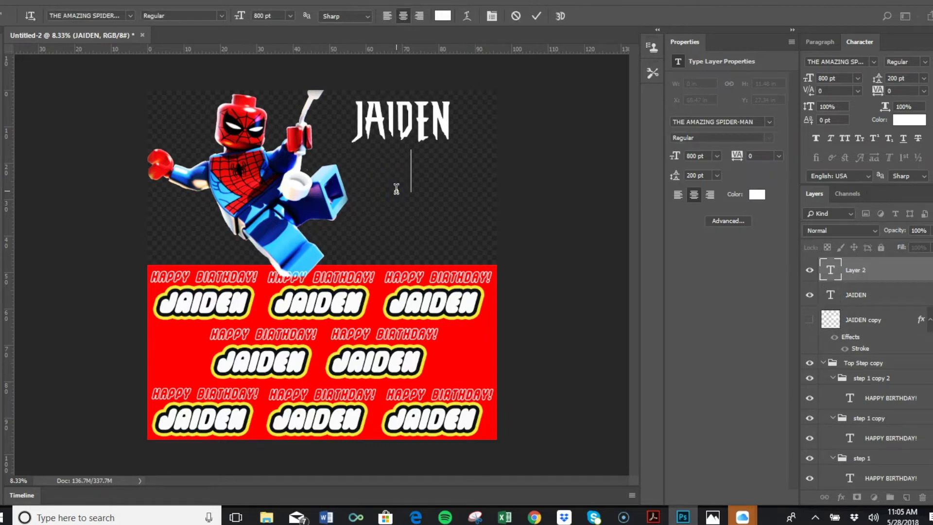
pyautogui.write('IS')
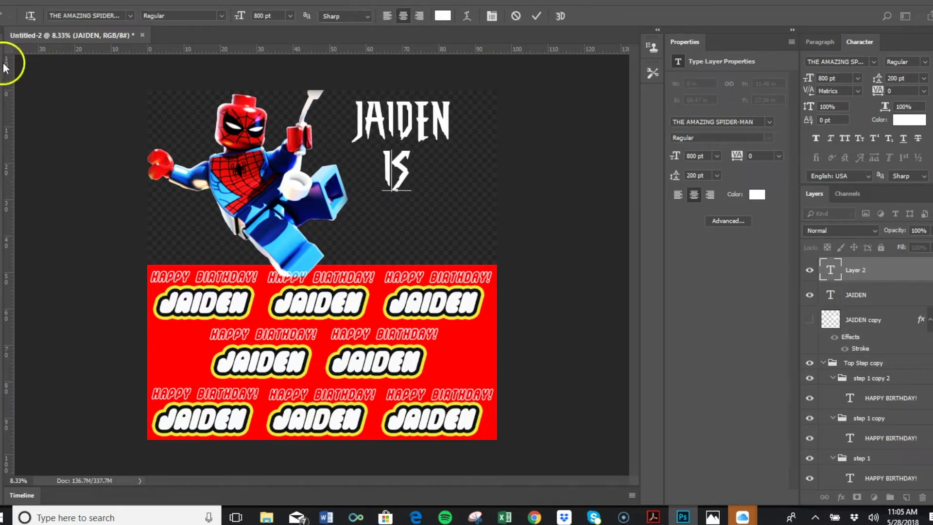
pyautogui.click(7, 197)
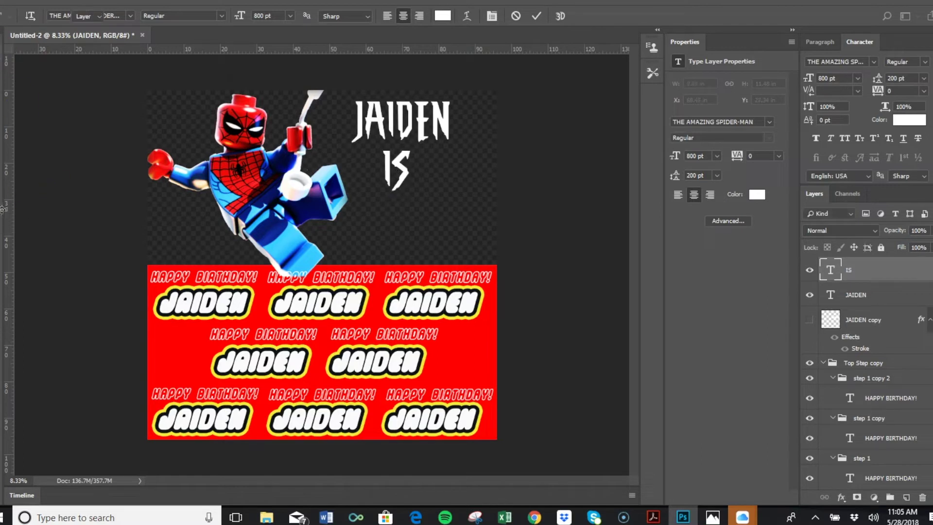
# Add THREE! as a separate text layer beneath IS.
pyautogui.click(375, 223)
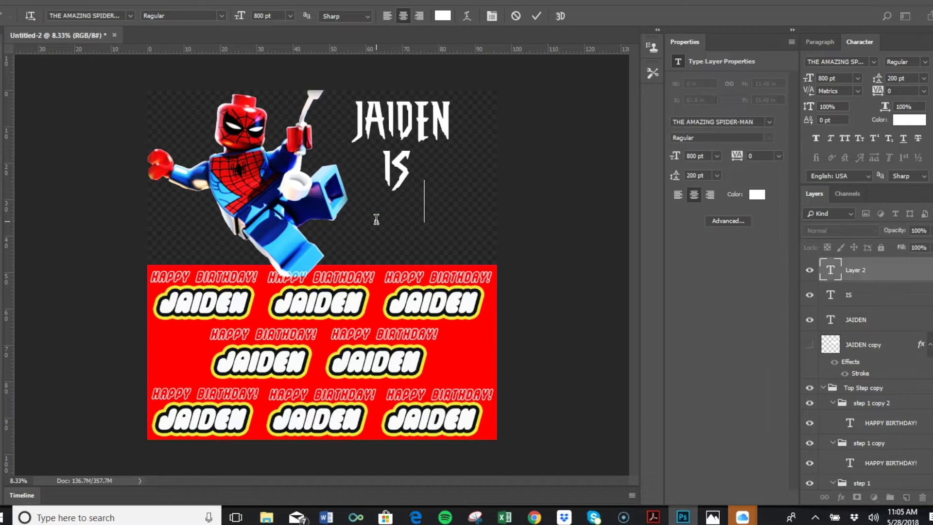
pyautogui.write('THREE')
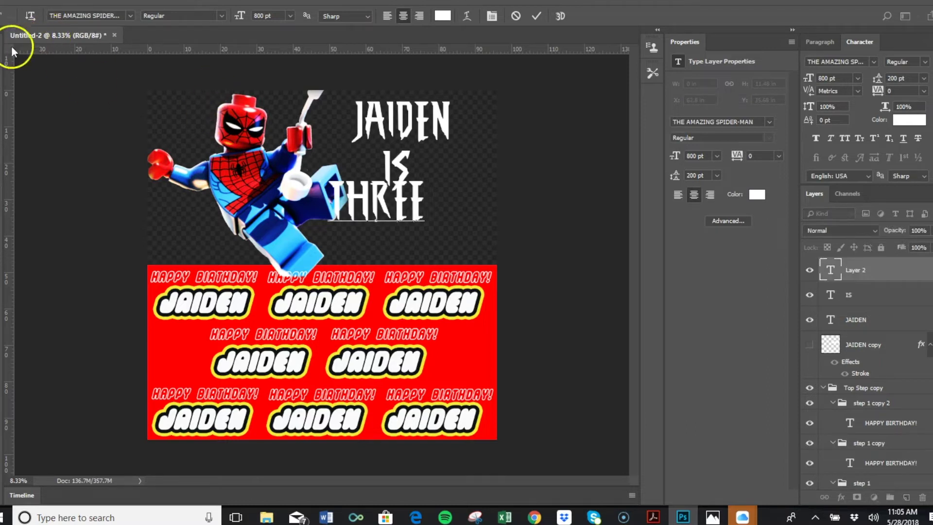
pyautogui.hotkey('ctrl', 'Return')
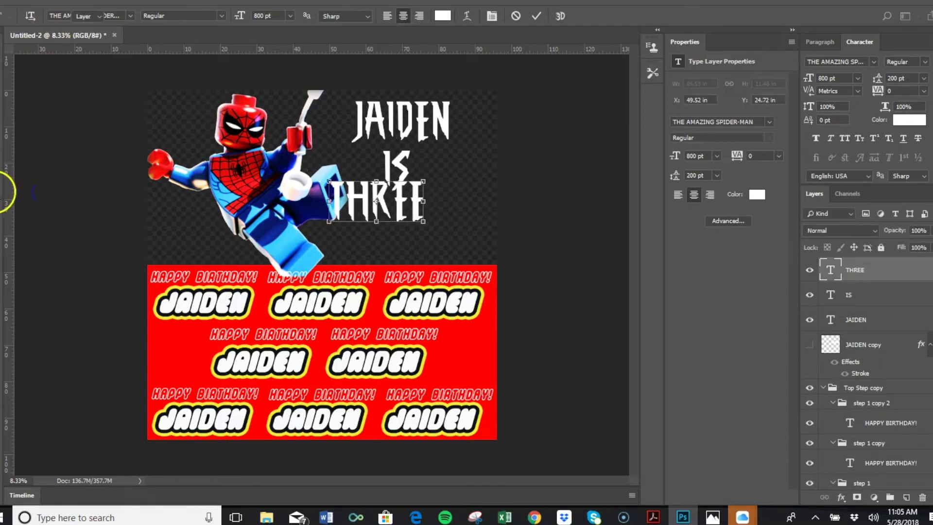
pyautogui.click(424, 201)
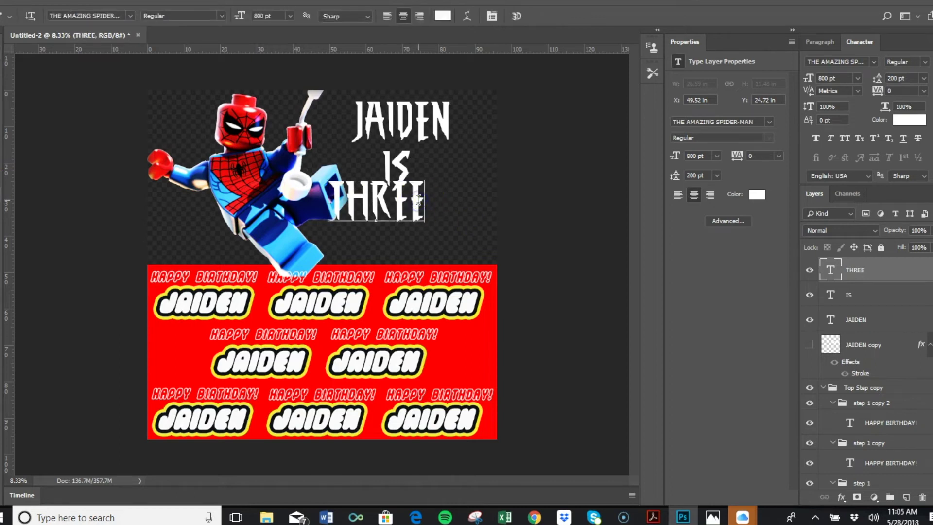
pyautogui.write('!')
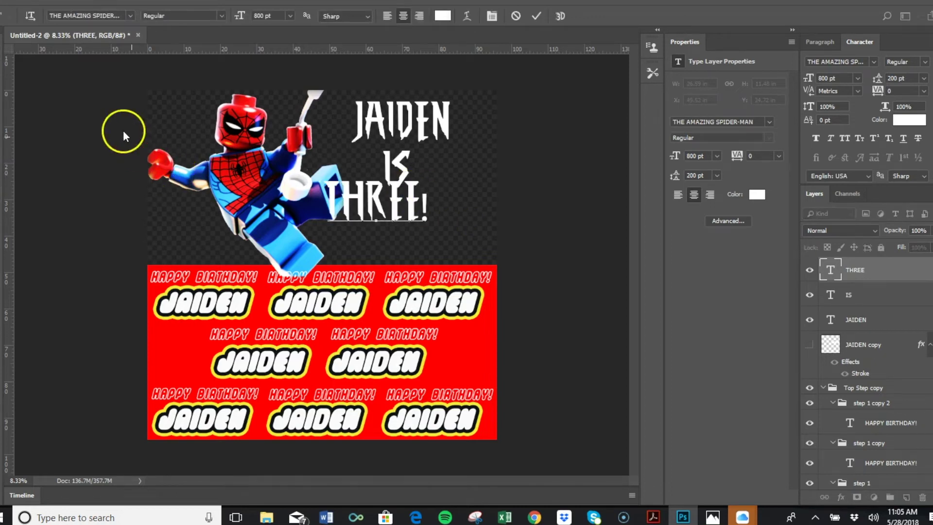
# Confirm the THREE! text and move THREE!, IS and the child's name downward into three separate stacked lines beside Spider-Man.
pyautogui.click(1, 59)
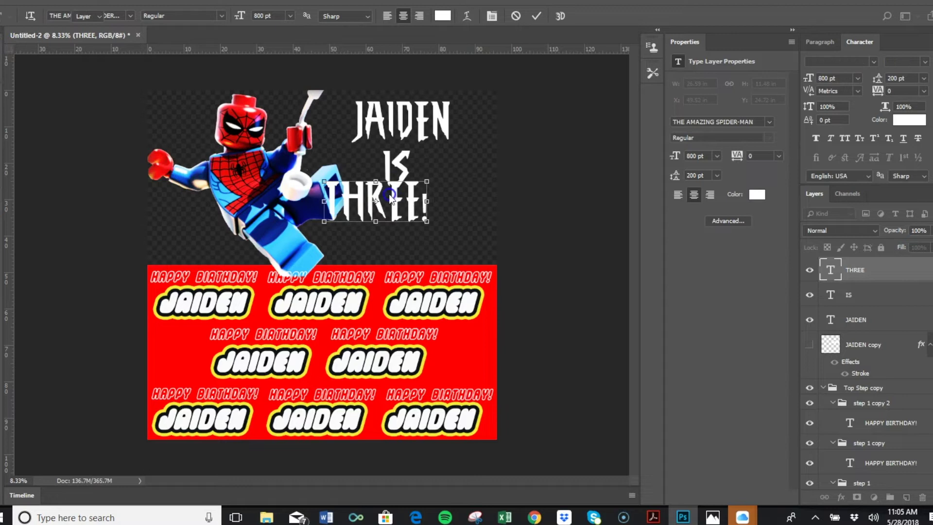
pyautogui.moveTo(413, 214); pyautogui.dragTo(426, 235)
pyautogui.click(397, 175)
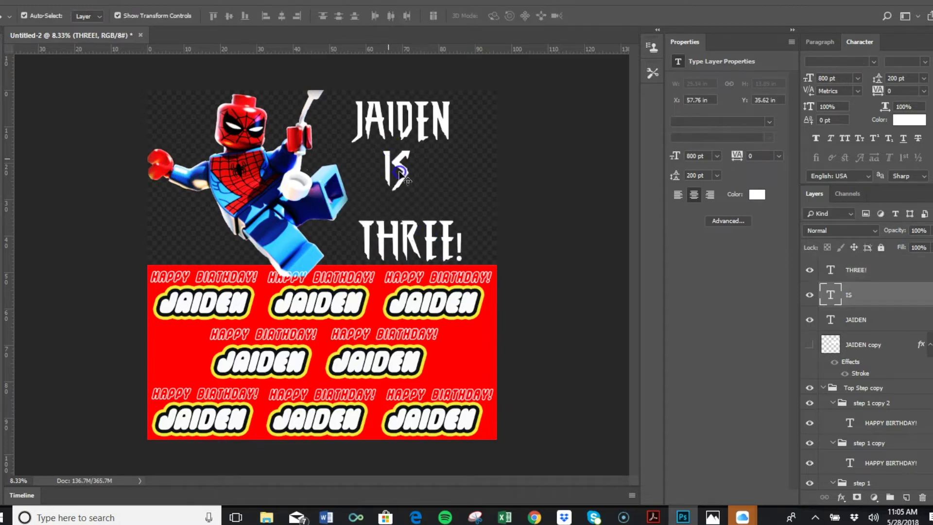
pyautogui.moveTo(402, 183); pyautogui.dragTo(411, 206)
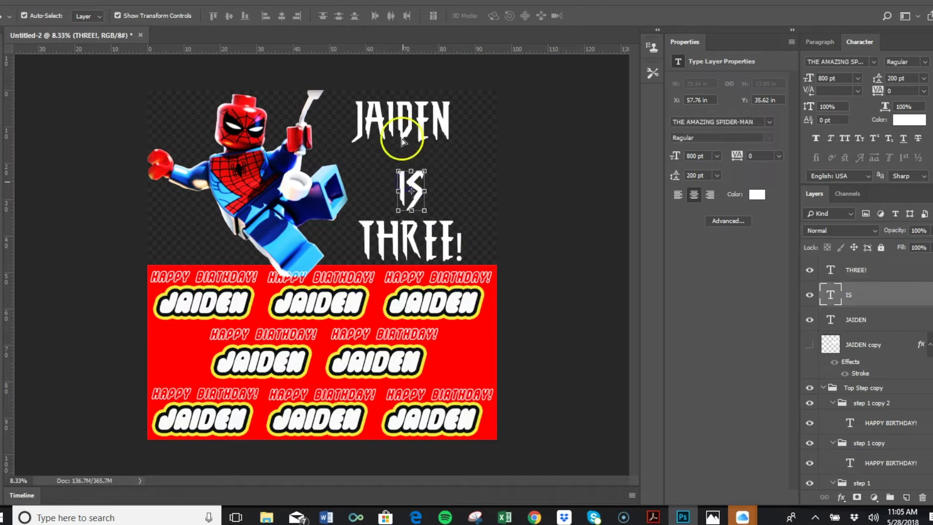
pyautogui.click(407, 145)
pyautogui.moveTo(408, 154); pyautogui.dragTo(407, 175)
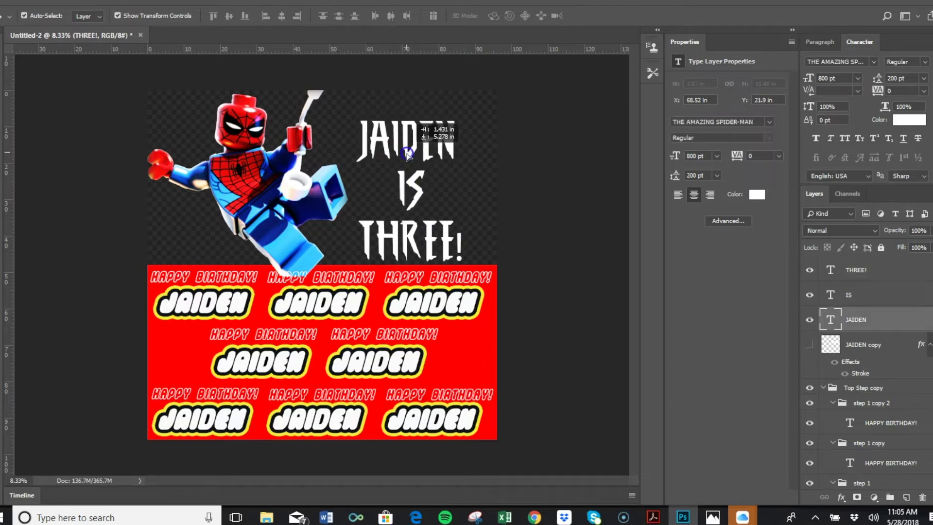
# Align the three headline text layers on their horizontal centers and distribute them evenly.
pyautogui.keyDown('shift'); pyautogui.click(417, 209); pyautogui.keyUp('shift')
pyautogui.keyDown('shift'); pyautogui.click(418, 235); pyautogui.keyUp('shift')
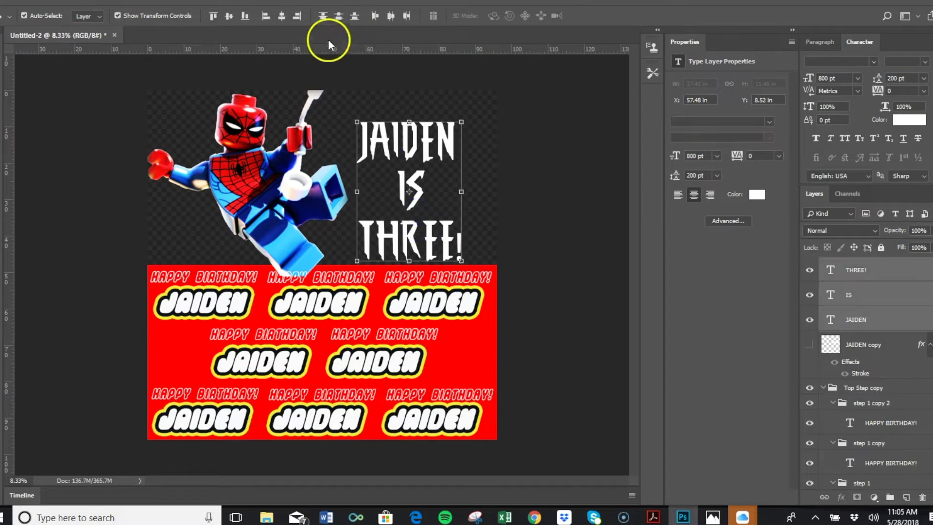
pyautogui.click(282, 17)
pyautogui.click(392, 17)
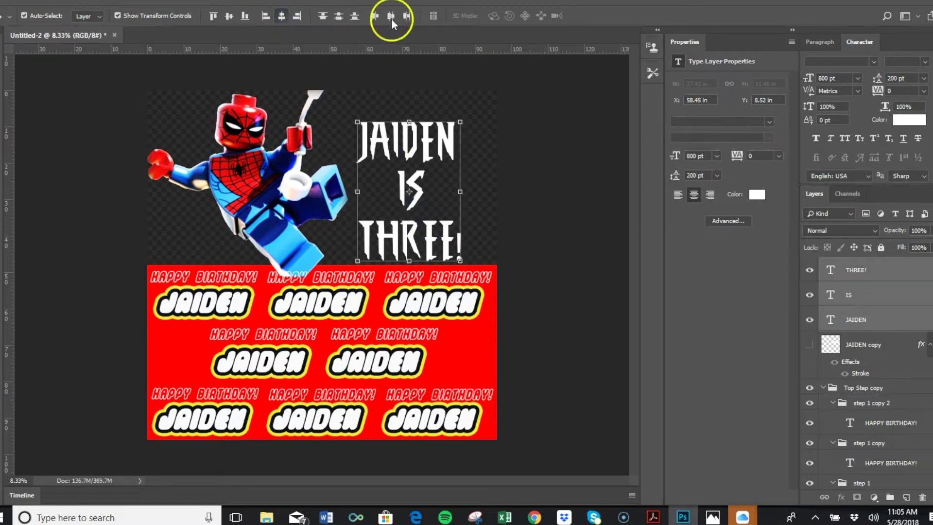
pyautogui.click(404, 17)
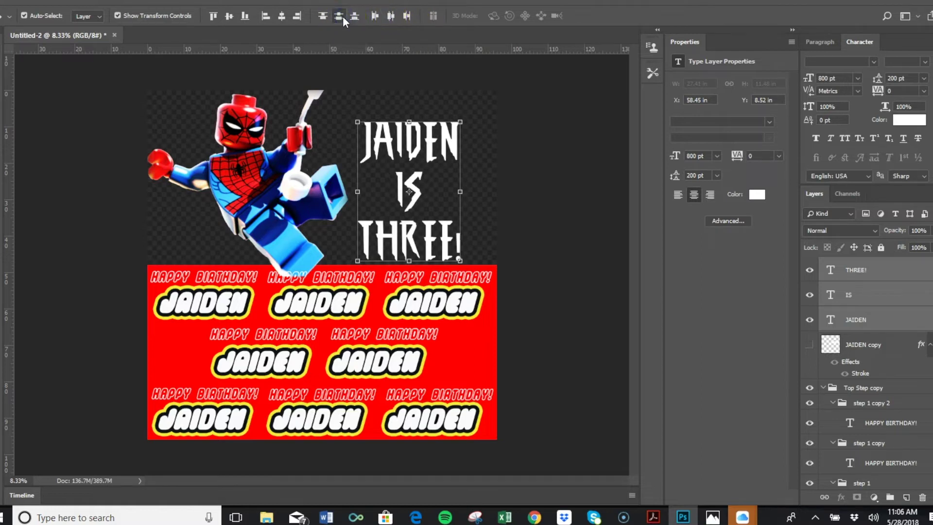
# Scale the three headline layers up to about 121% and recolor their text with the red sampled from the lower rectangle.
pyautogui.moveTo(459, 118); pyautogui.dragTo(485, 93)
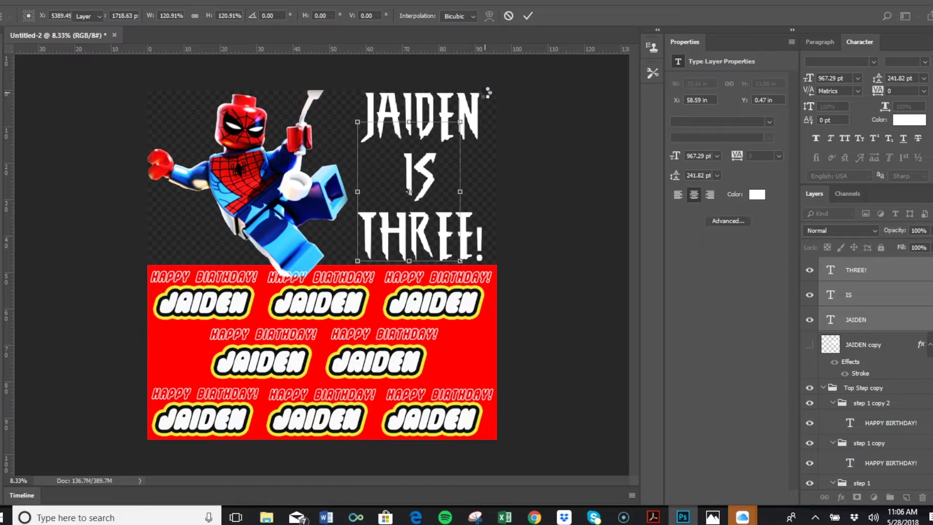
pyautogui.press('Return')
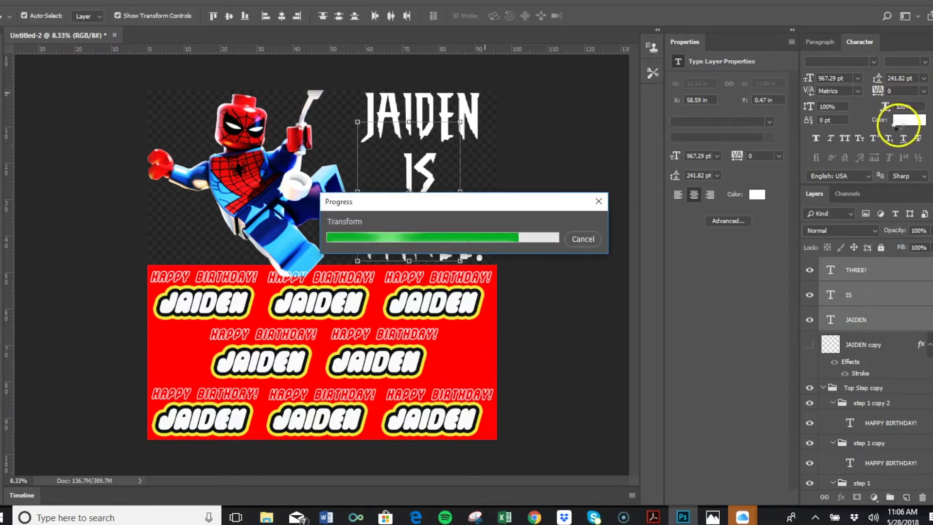
pyautogui.click(899, 122)
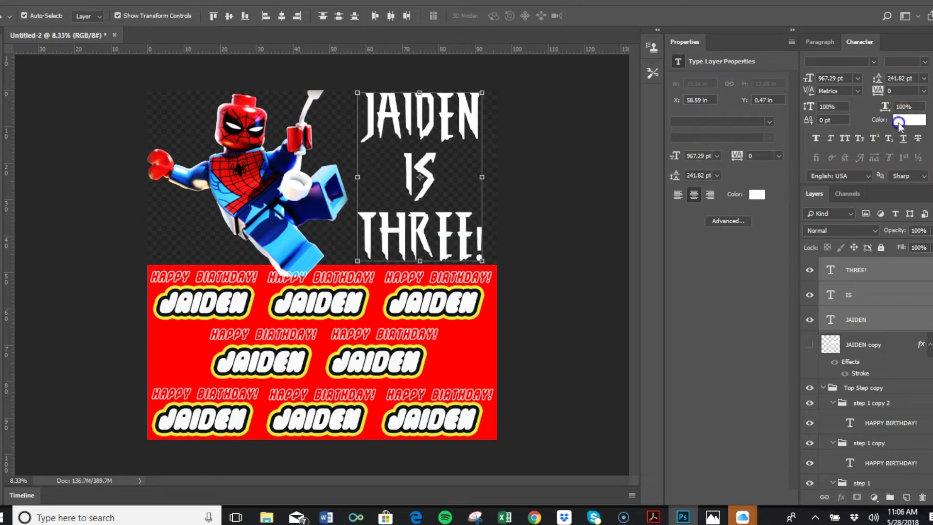
pyautogui.click(482, 329)
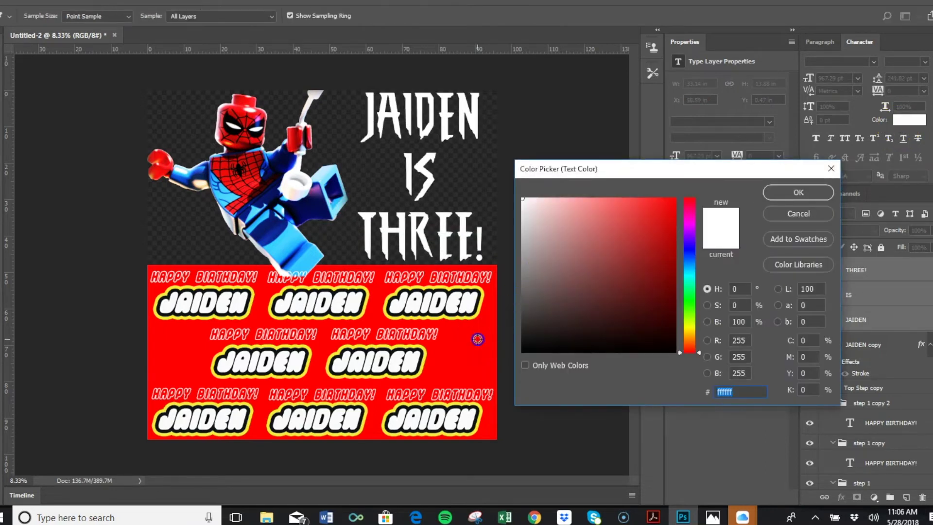
pyautogui.click(799, 193)
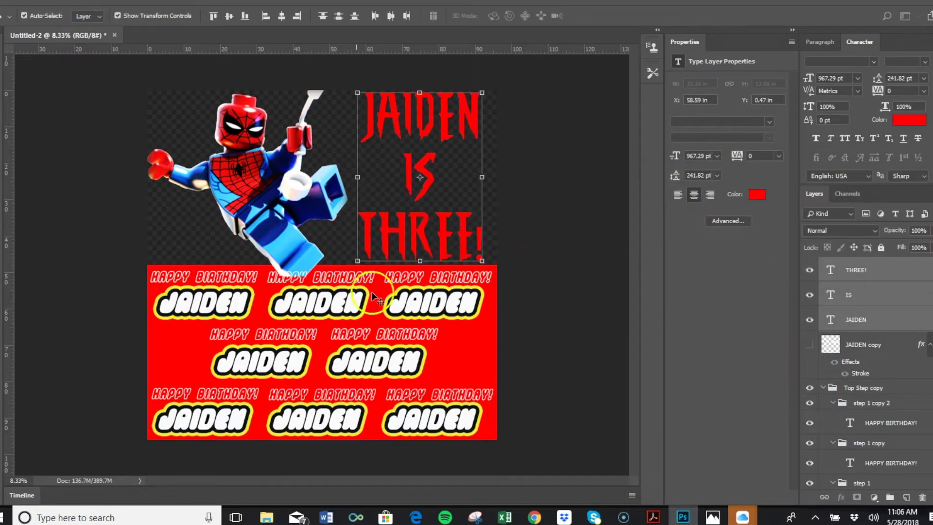
# Fill the lower rectangle with the darker red c80808 sampled from Spider-Man's chest, and dismiss the Create Rectangle dialog.
pyautogui.scroll(-5, 926, 410)
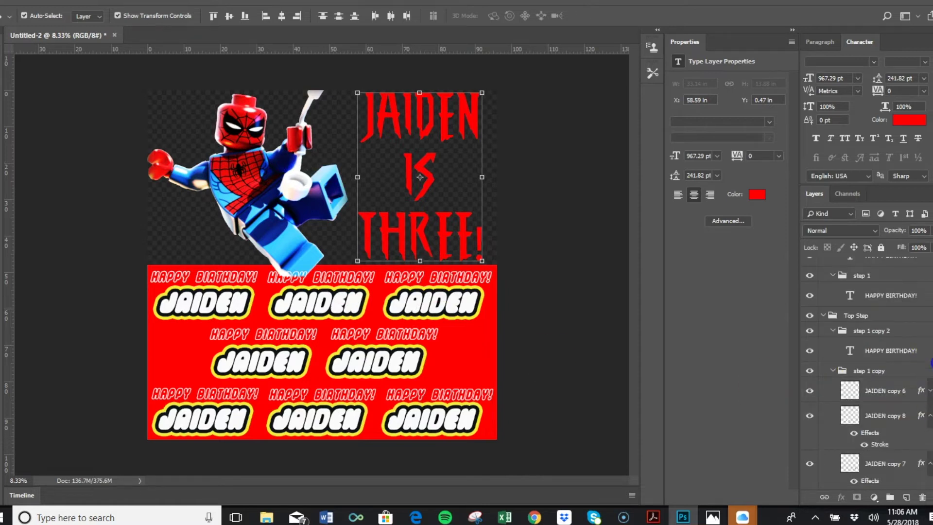
pyautogui.scroll(-5, 921, 360)
pyautogui.scroll(-3, 914, 438)
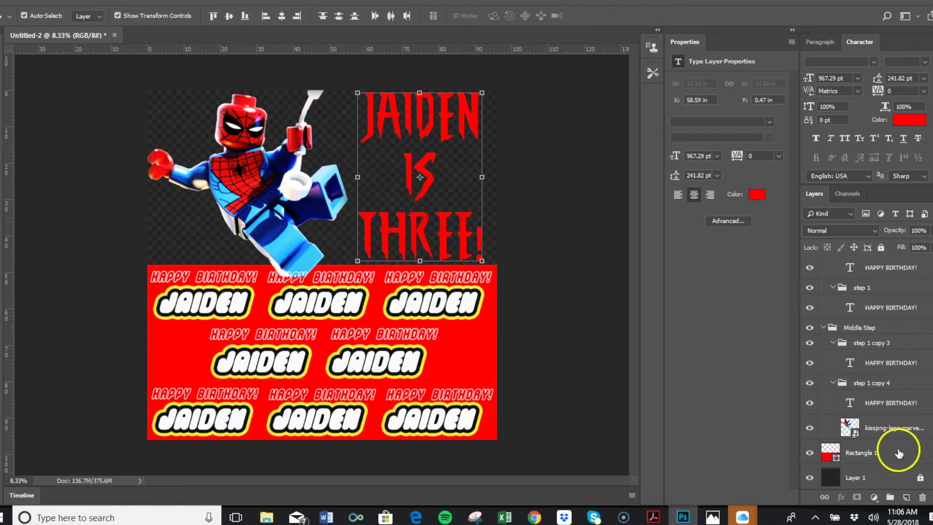
pyautogui.click(467, 320)
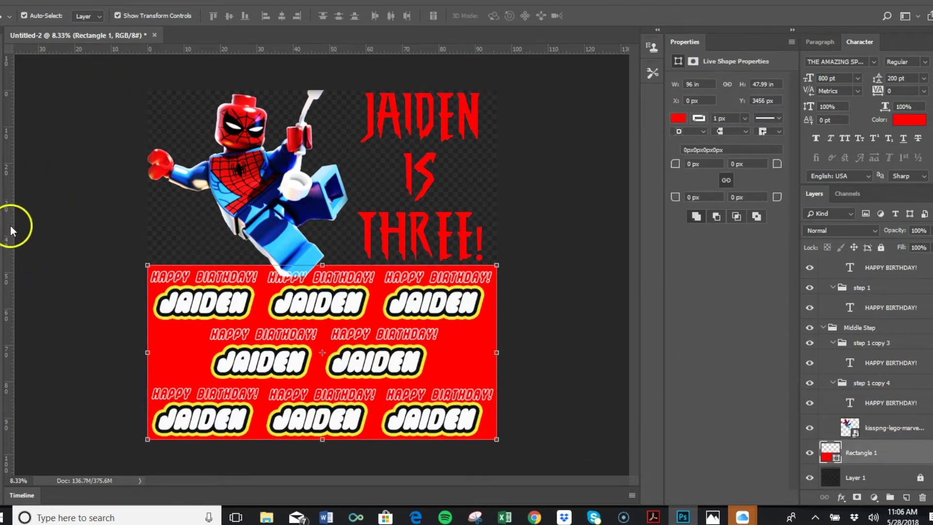
pyautogui.press('u')
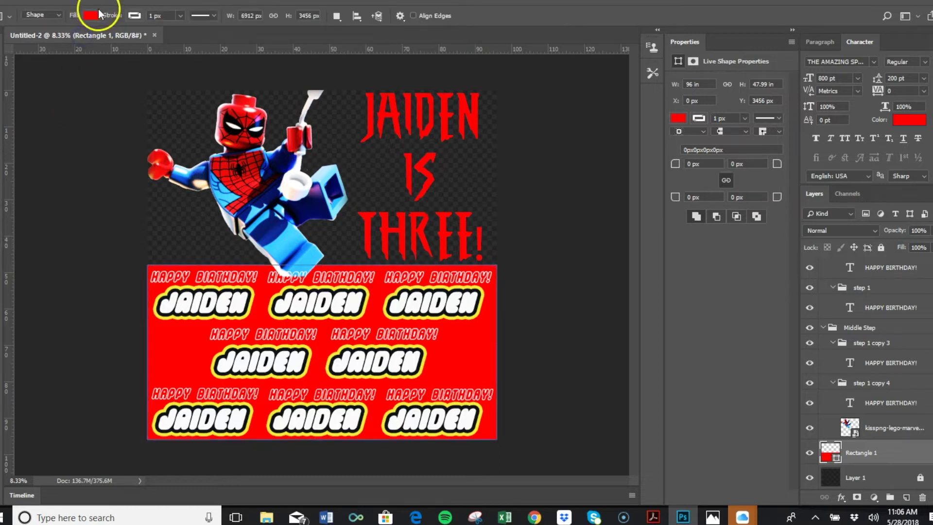
pyautogui.click(91, 15)
pyautogui.click(148, 39)
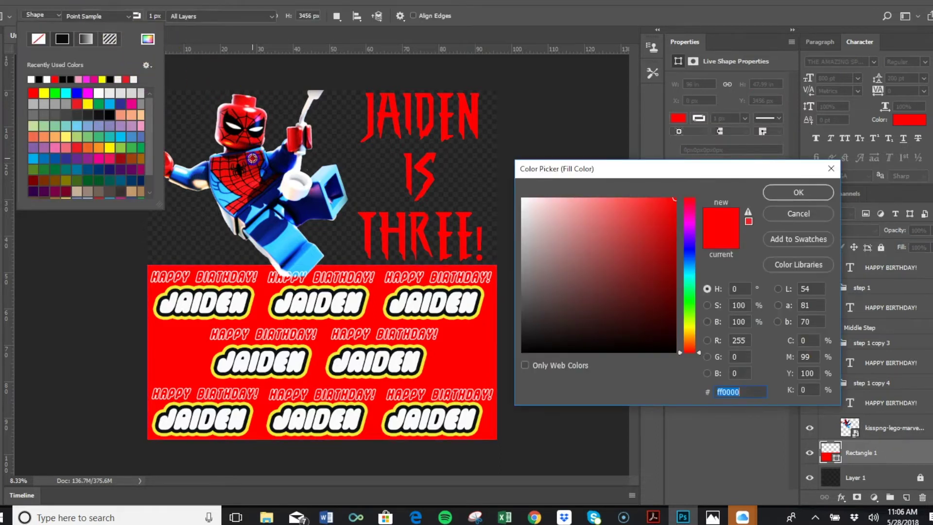
pyautogui.click(252, 167)
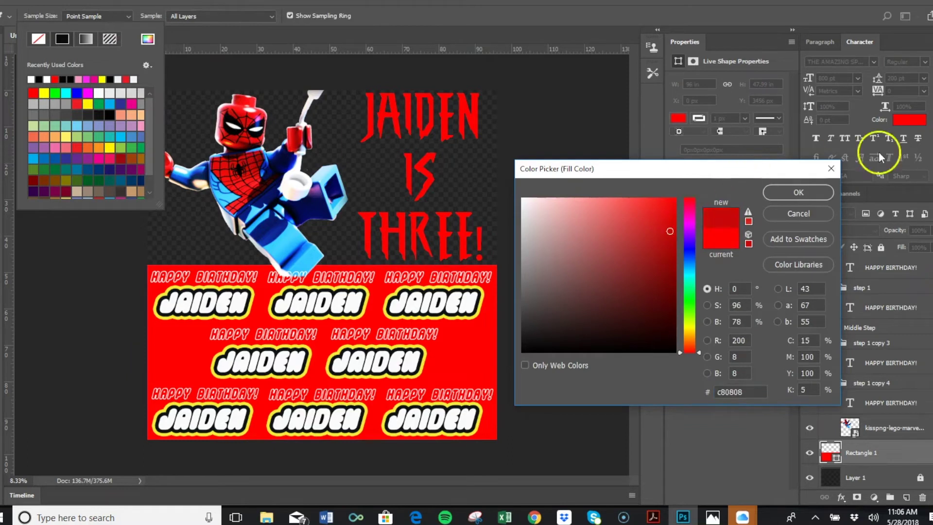
pyautogui.press('Escape')
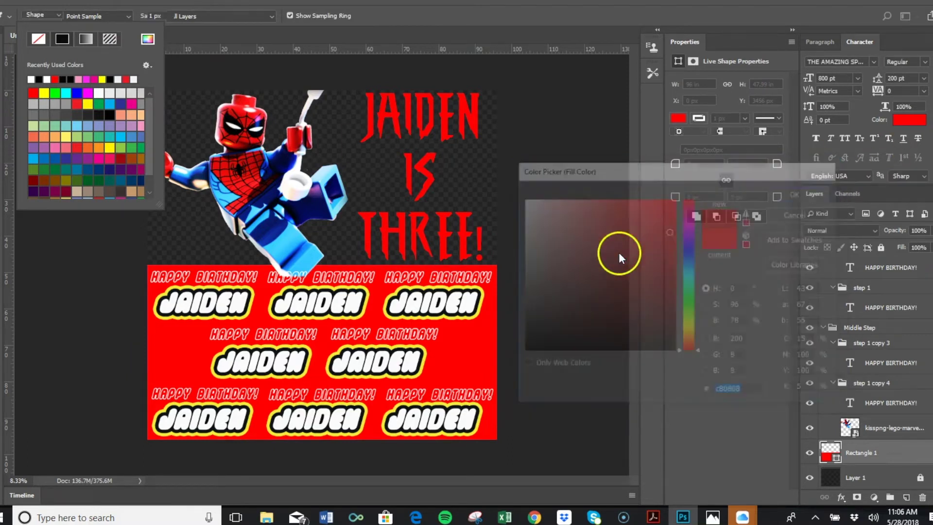
pyautogui.click(611, 257)
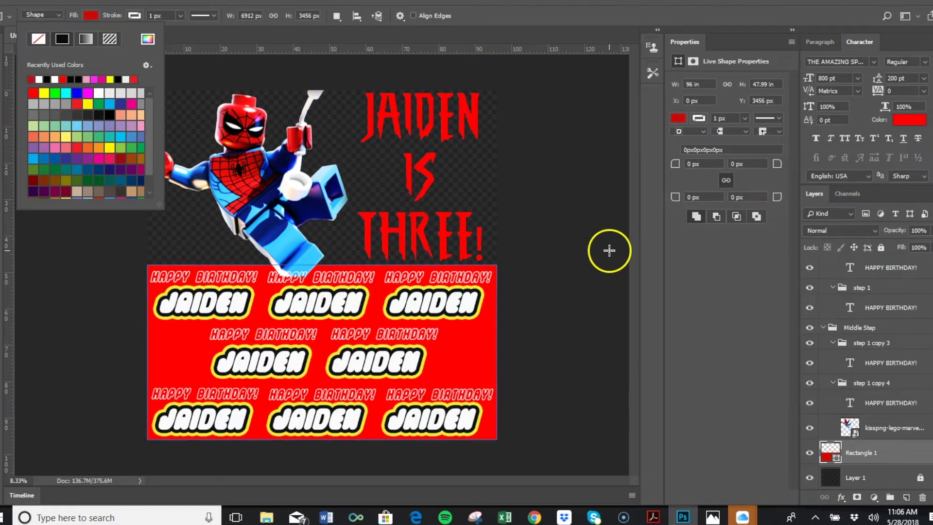
pyautogui.click(23, 87)
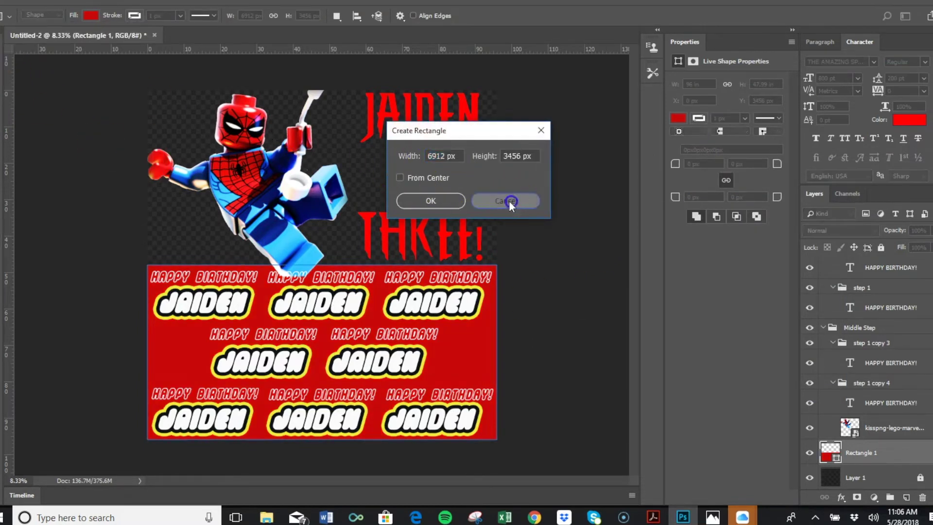
pyautogui.click(509, 201)
# Select the headline layer with the child's name and check the reference picture spiderman backdrop.png in Photos.
pyautogui.click(4, 52)
pyautogui.click(455, 152)
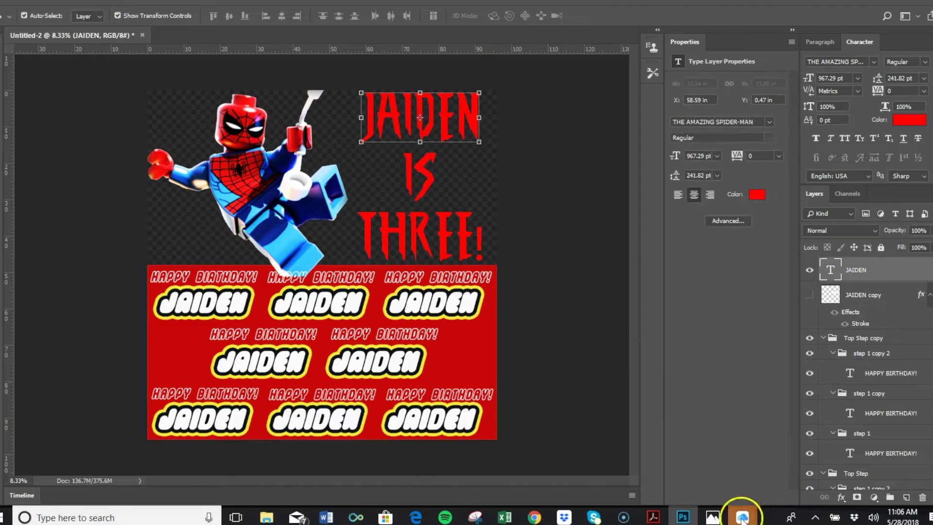
pyautogui.click(715, 518)
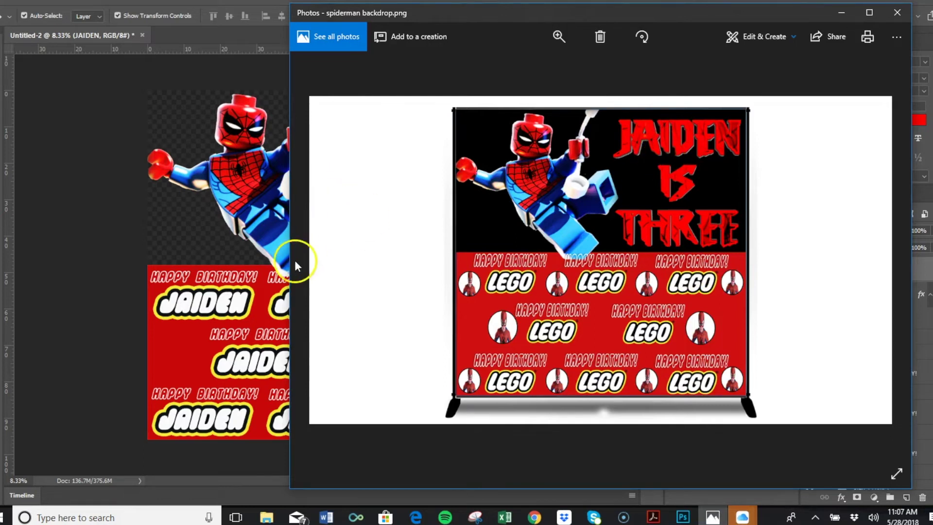
pyautogui.click(114, 297)
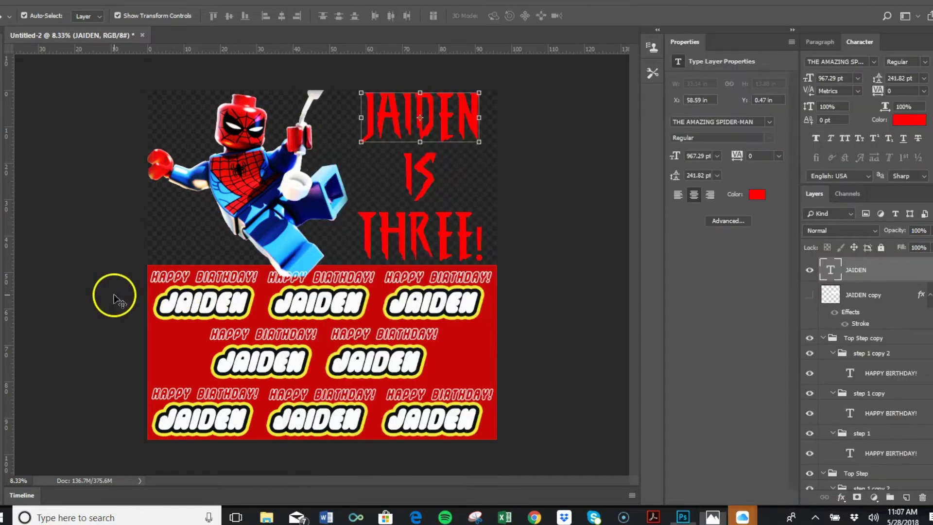
# Switch to Chrome and search Google for SPIDERMAN WEB PNG.
pyautogui.click(535, 518)
pyautogui.click(384, 85)
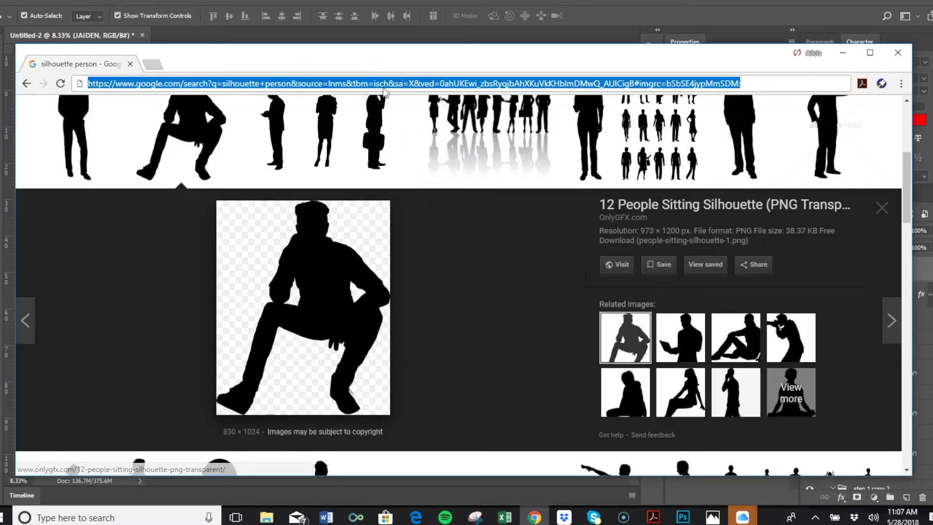
pyautogui.write('SPIDERM')
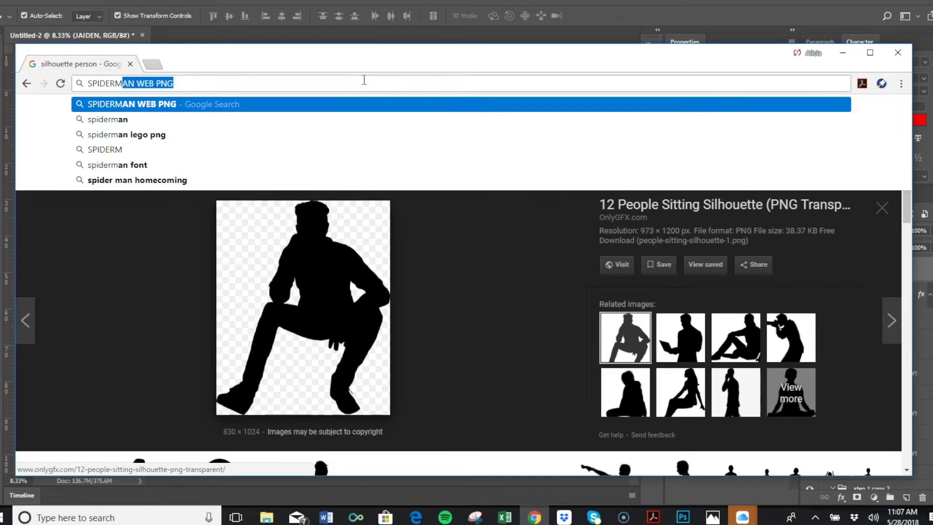
pyautogui.press('Return')
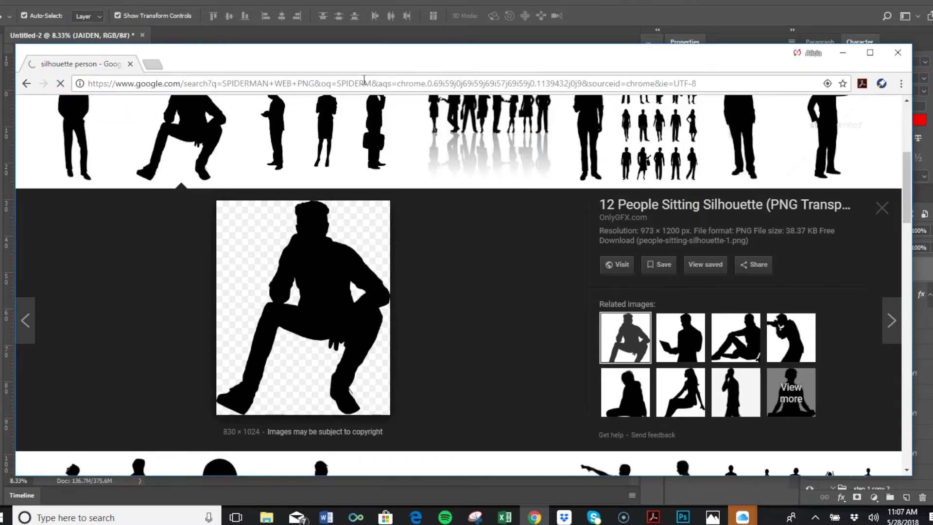
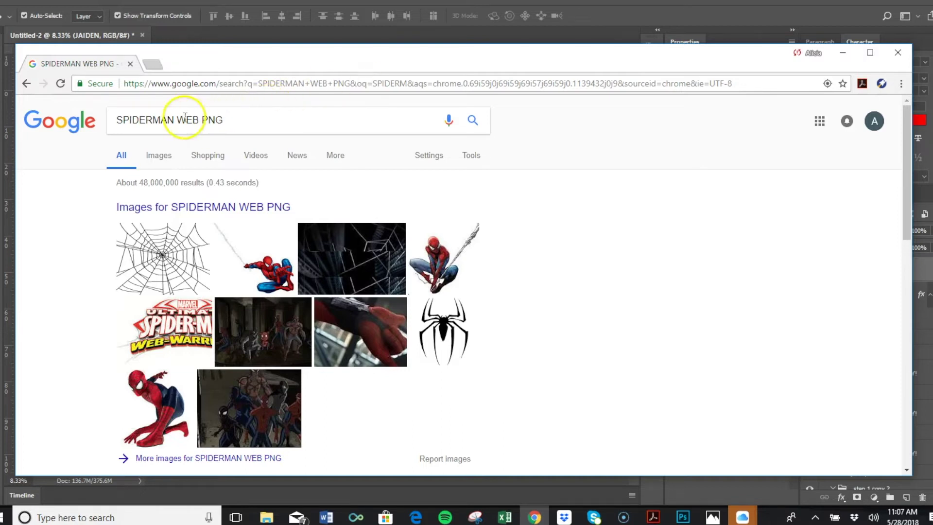
# Change the search to SPIDERMAN BACKGROUND and show the image results.
pyautogui.click(256, 116)
pyautogui.hotkey('ctrl', 'shift', 'Left')
pyautogui.hotkey('ctrl', 'shift', 'Left')
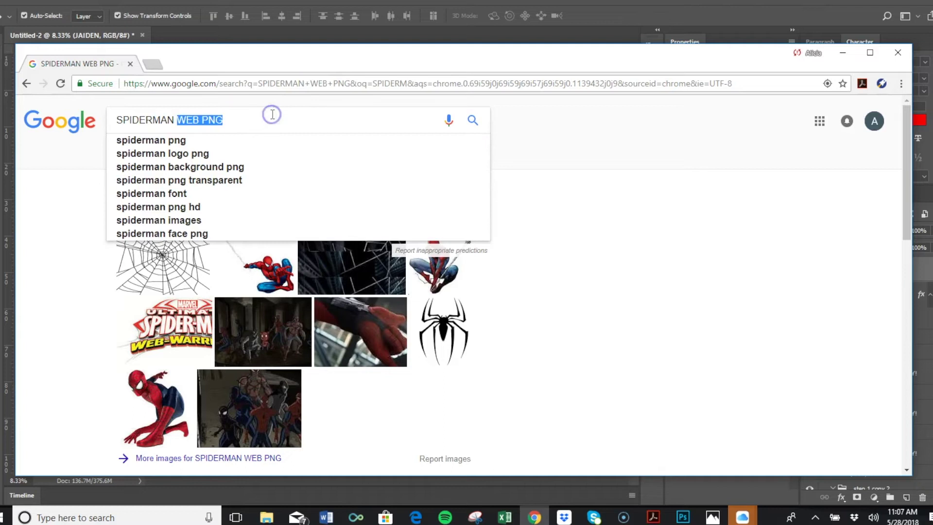
pyautogui.write('BACKGROUND')
pyautogui.press('Return')
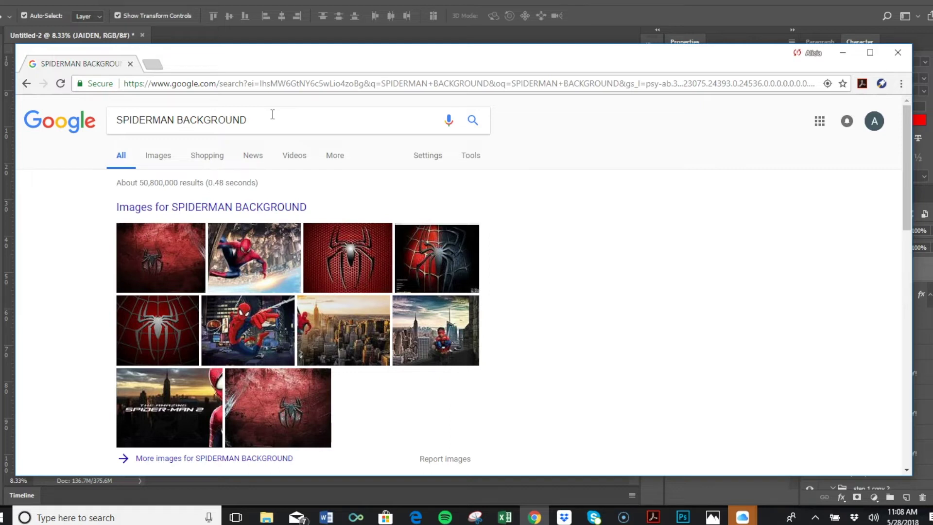
pyautogui.click(154, 156)
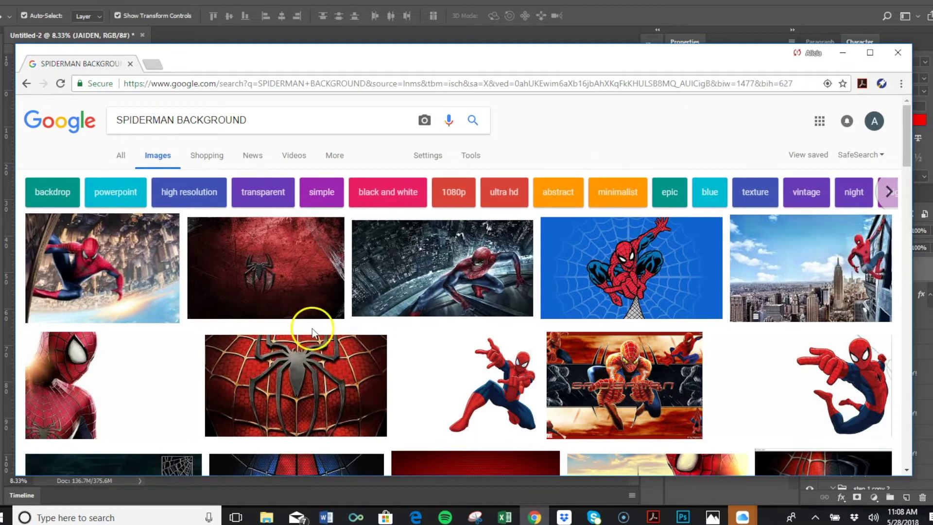
# Browse the Spider-Man background images and open the red web picture from DecalGirl.
pyautogui.moveTo(905, 134); pyautogui.dragTo(907, 344)
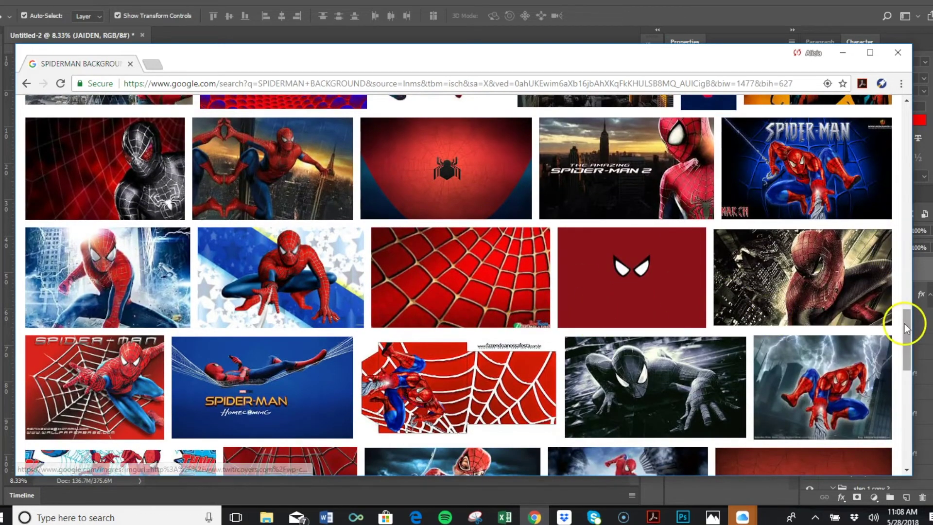
pyautogui.scroll(-3, 910, 340)
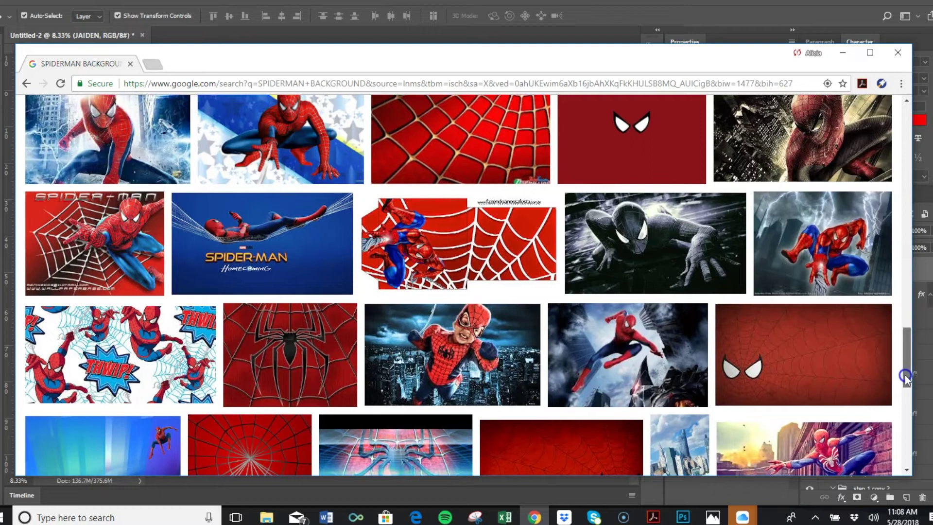
pyautogui.scroll(-6, 625, 427)
pyautogui.scroll(-1, 905, 276)
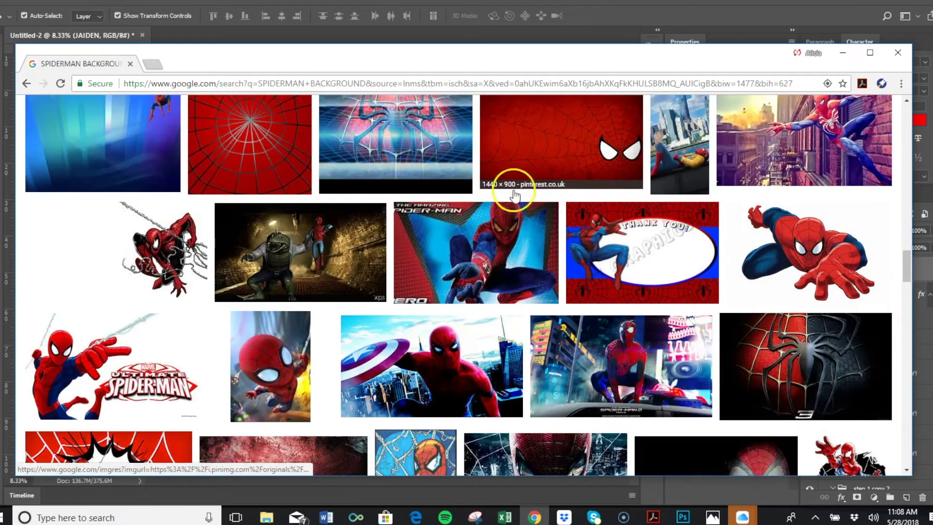
pyautogui.click(260, 153)
pyautogui.click(281, 261)
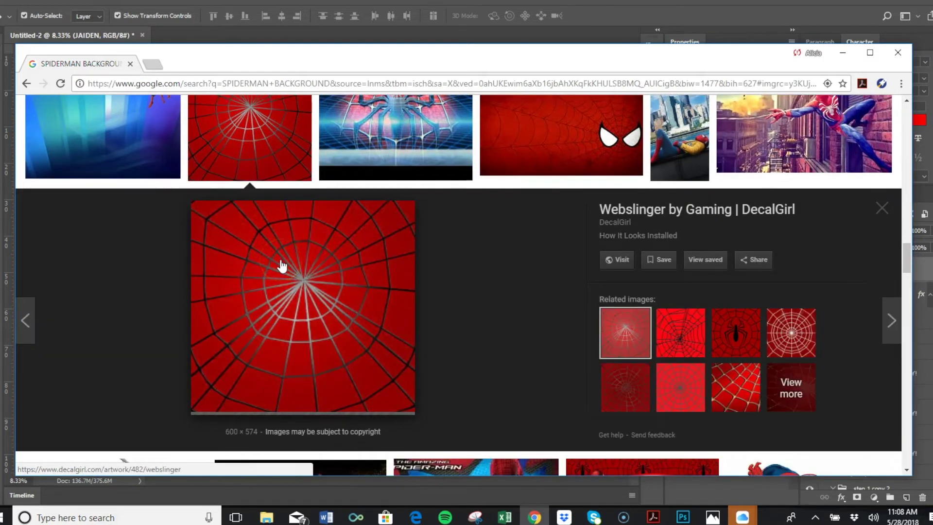
# Preview several related red spider-web pictures and open the full set of related images.
pyautogui.click(682, 340)
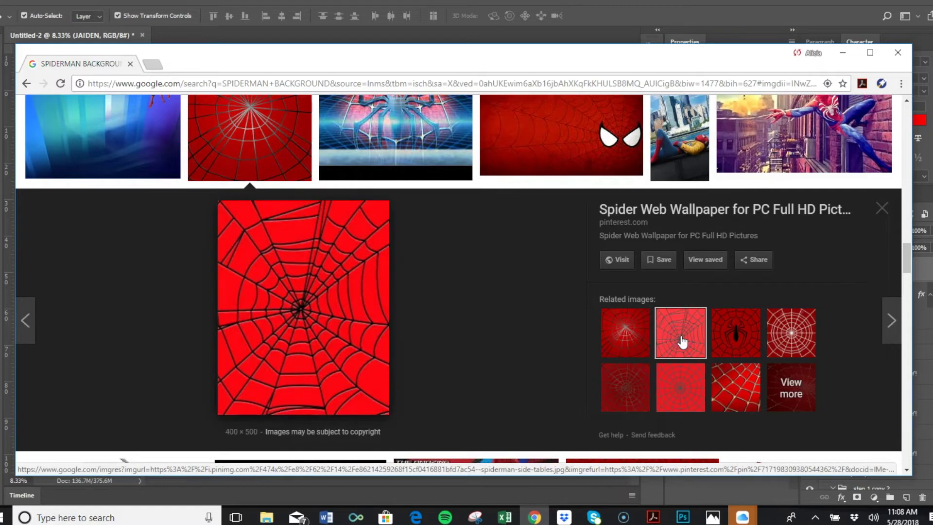
pyautogui.click(743, 405)
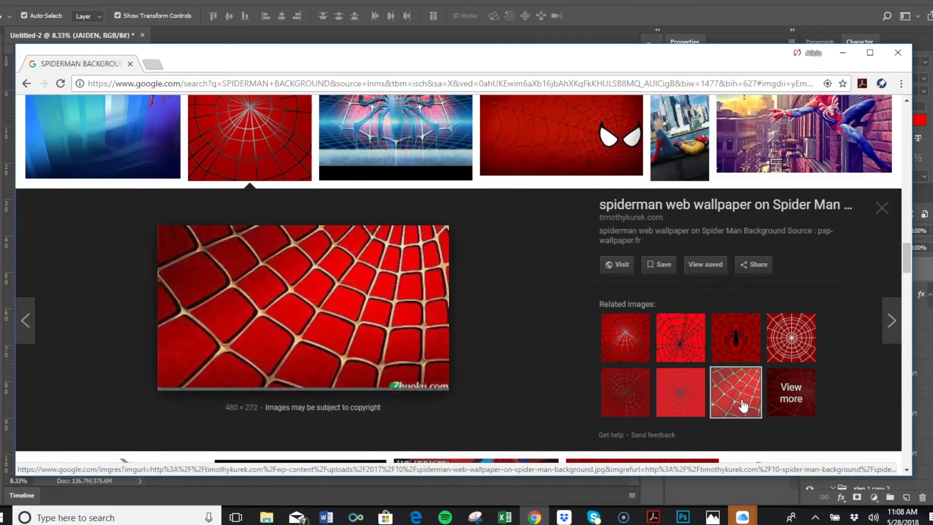
pyautogui.click(791, 343)
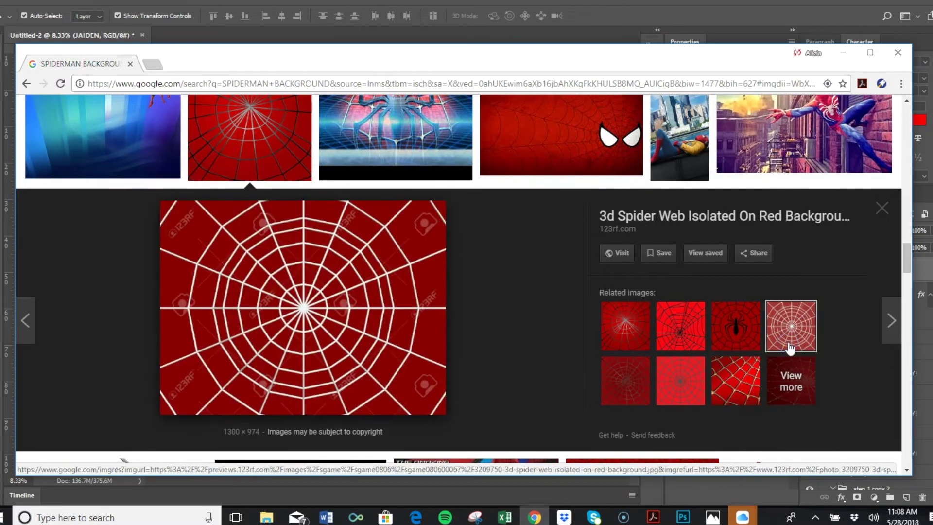
pyautogui.click(798, 366)
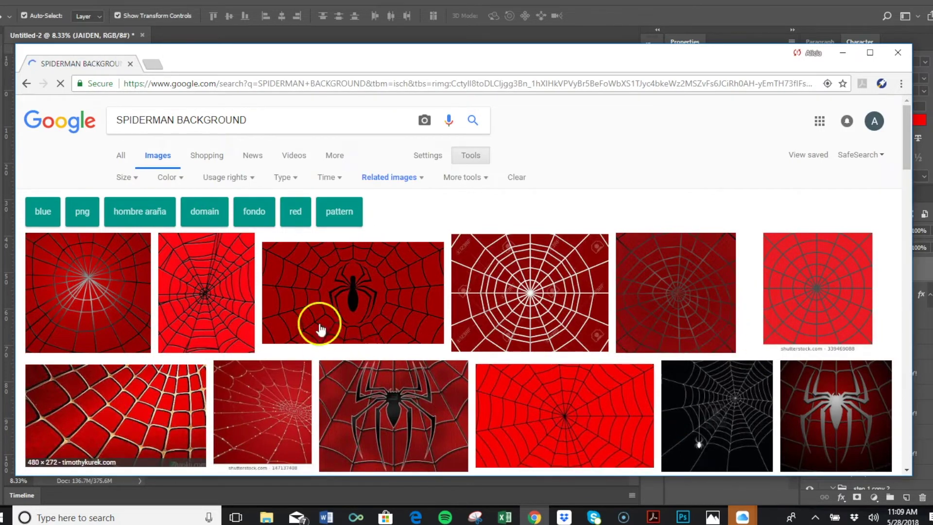
# Open the Spider-Man Symbol WP picture with the black spider and save it as a PNG image in the MSU folder.
pyautogui.click(391, 303)
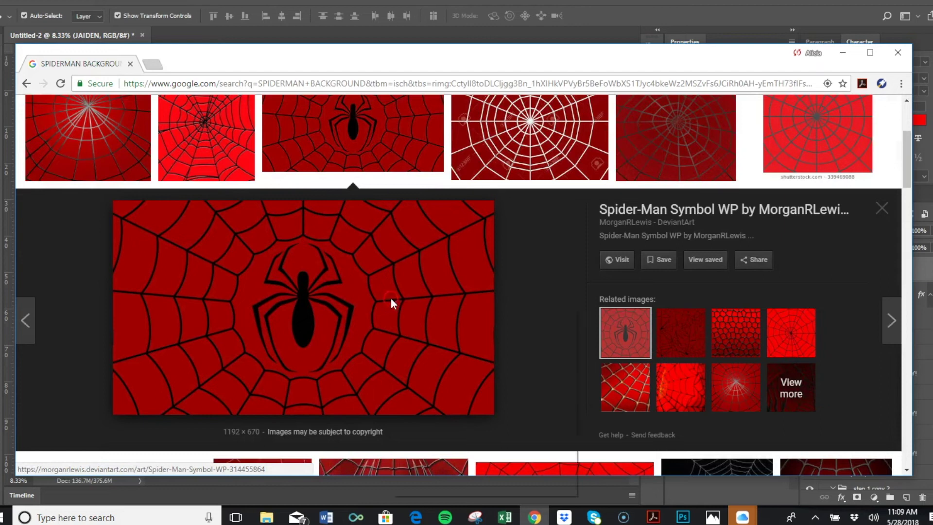
pyautogui.rightClick(391, 298)
pyautogui.click(434, 401)
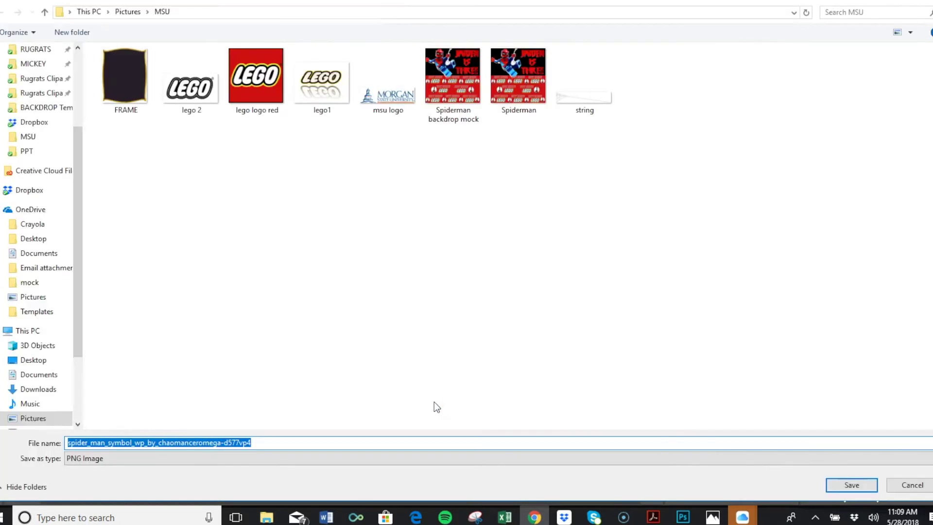
pyautogui.click(851, 494)
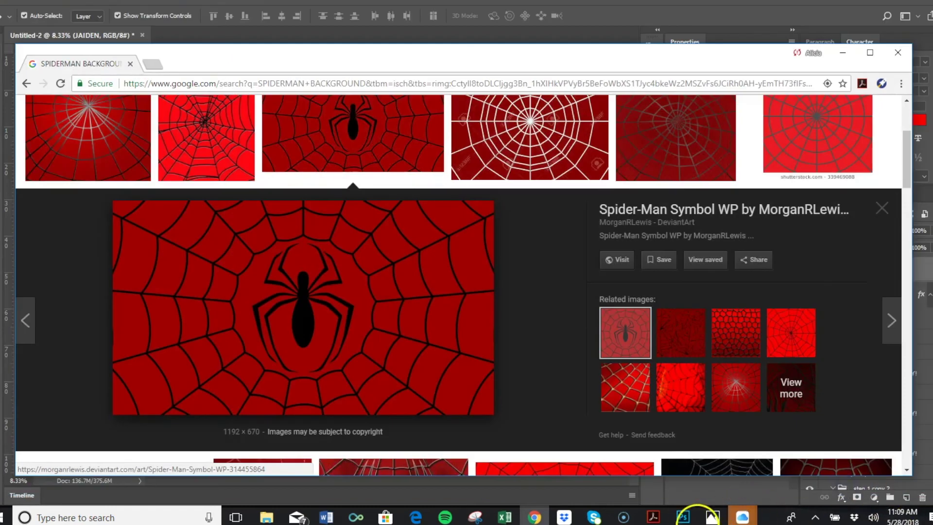
# Try to bring the saved spider symbol PNG from the MSU folder in File Explorer into the Photoshop backdrop document.
pyautogui.click(683, 517)
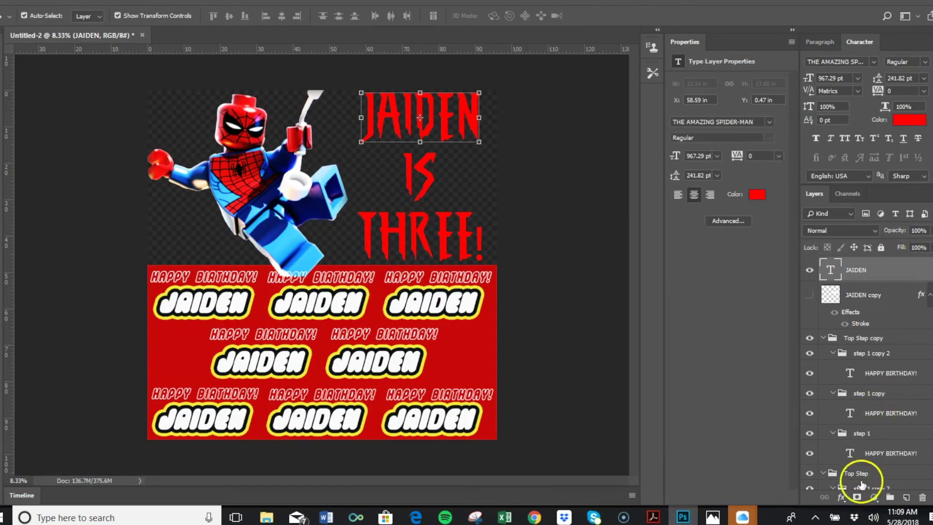
pyautogui.click(842, 498)
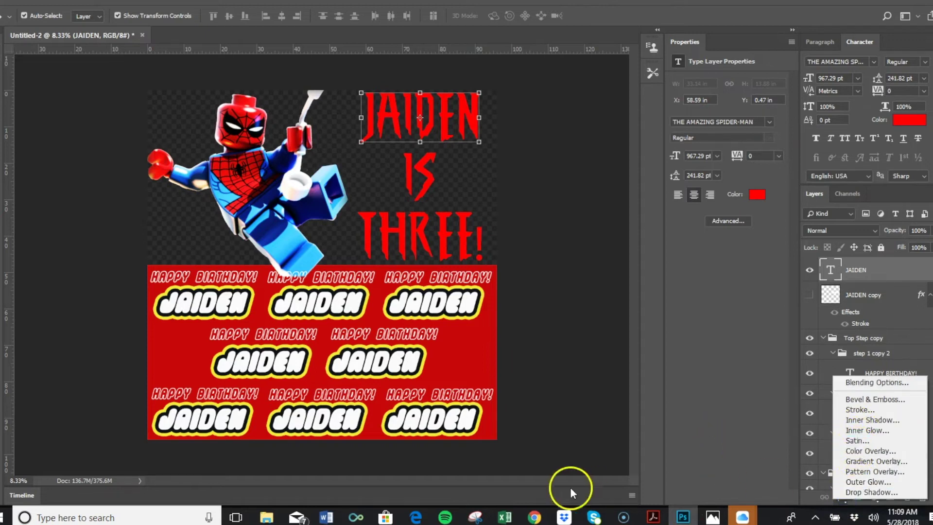
pyautogui.click(265, 517)
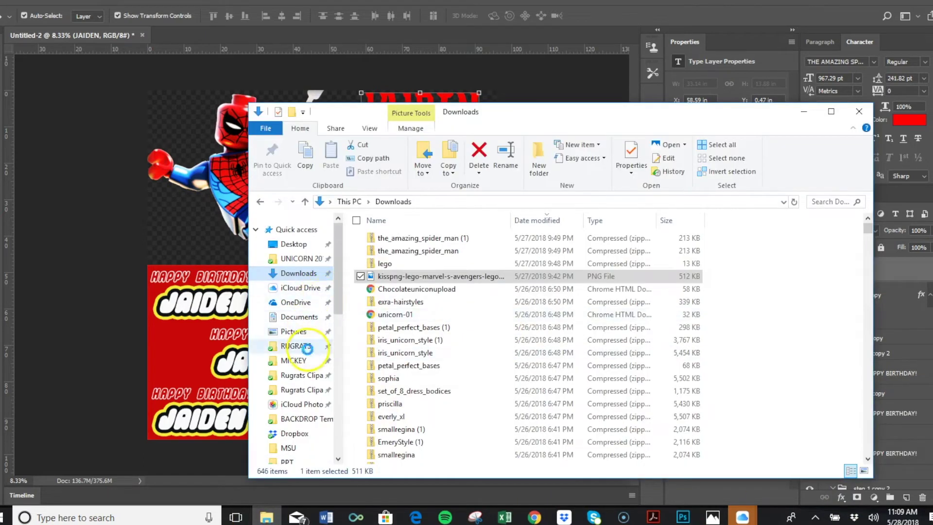
pyautogui.click(301, 445)
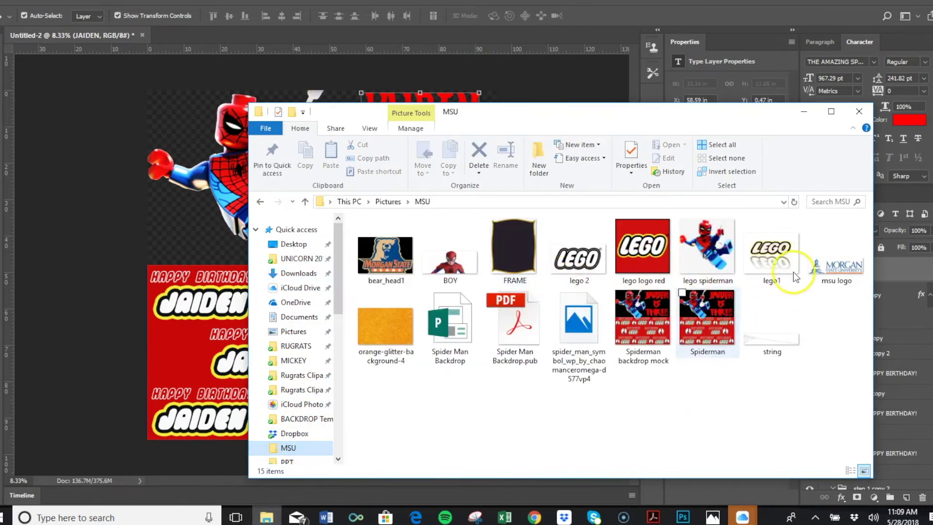
pyautogui.click(580, 291)
pyautogui.moveTo(363, 214); pyautogui.dragTo(154, 243)
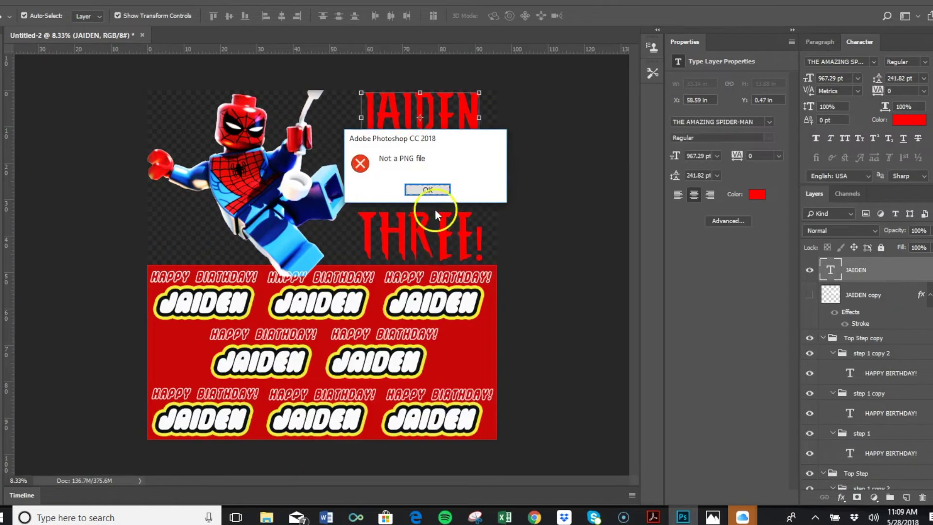
pyautogui.click(428, 190)
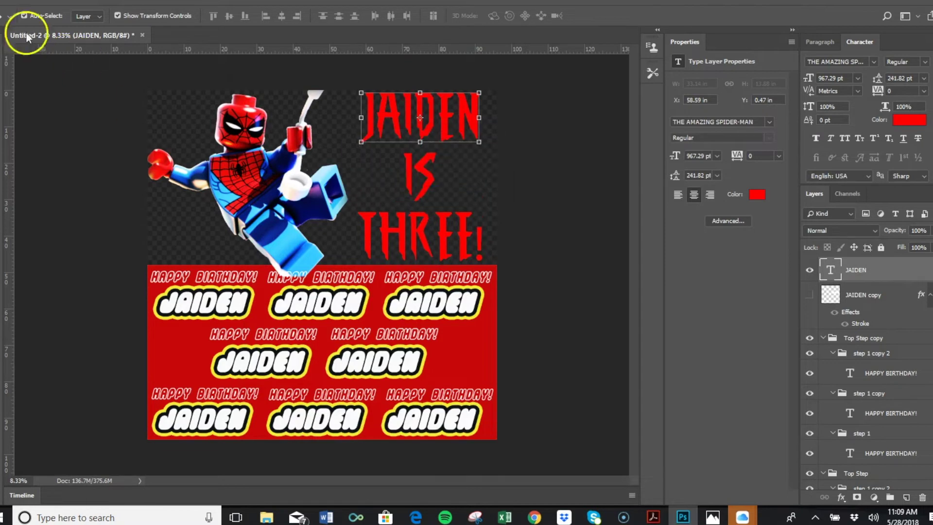
# Try to place the spider symbol PNG from the MSU folder as an embedded image in the backdrop.
pyautogui.click(21, 4)
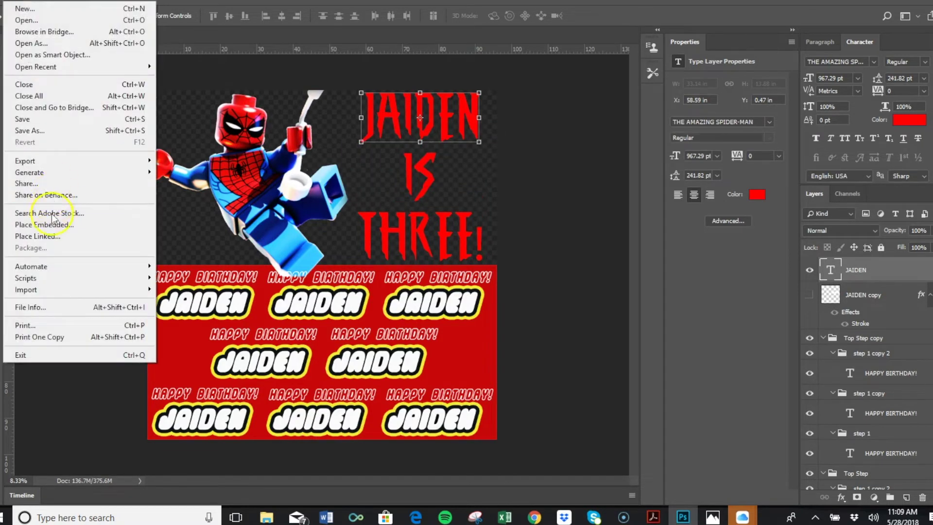
pyautogui.click(45, 224)
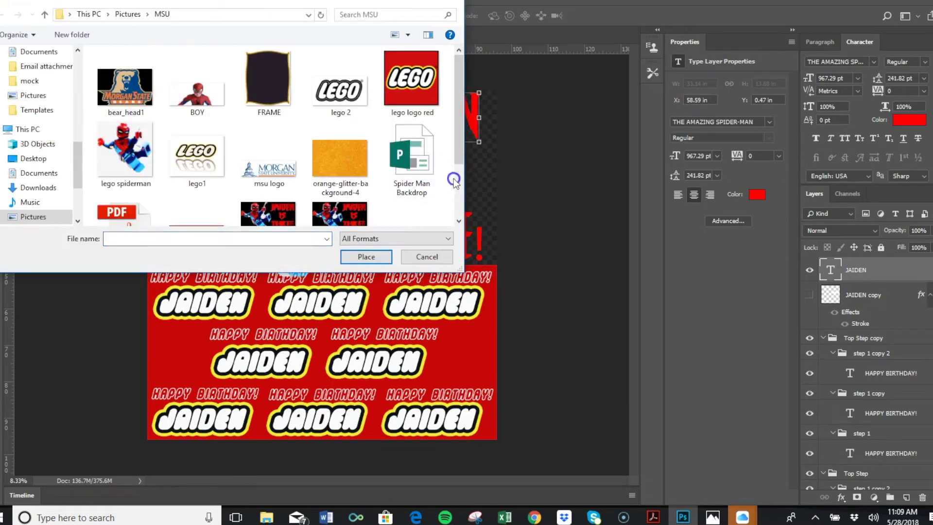
pyautogui.scroll(-1, 454, 183)
pyautogui.click(179, 170)
pyautogui.doubleClick(179, 170)
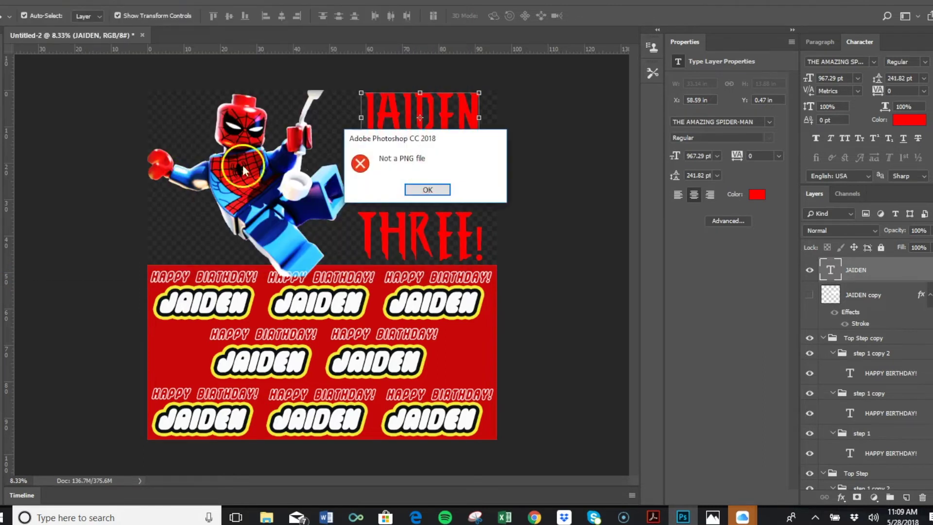
pyautogui.click(428, 191)
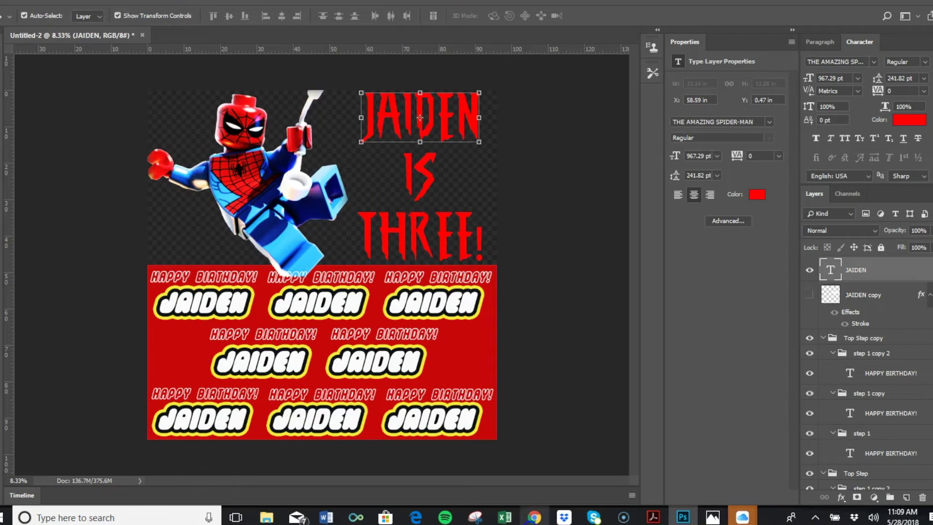
# Switch to Chrome and open the source page of the Spider-Man Symbol WP picture in a new tab.
pyautogui.click(534, 517)
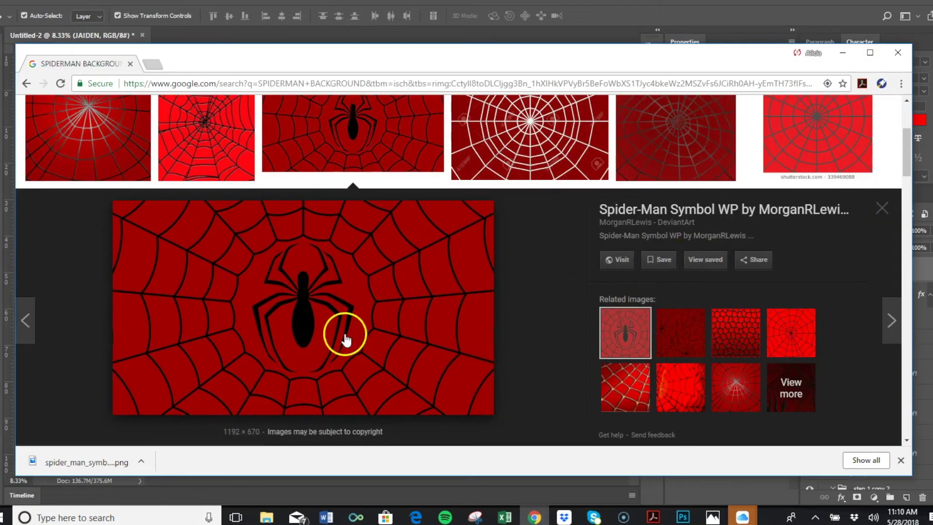
pyautogui.rightClick(345, 338)
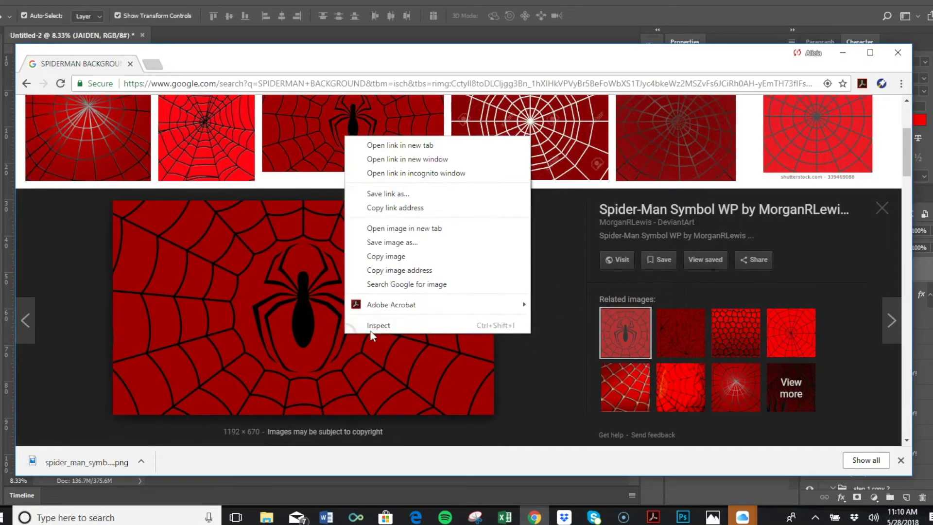
pyautogui.click(411, 146)
# Browse more of the image results, preview the wallhere.com red web wallpaper with white eyes, and check the DeviantArt page.
pyautogui.moveTo(907, 141); pyautogui.dragTo(908, 176)
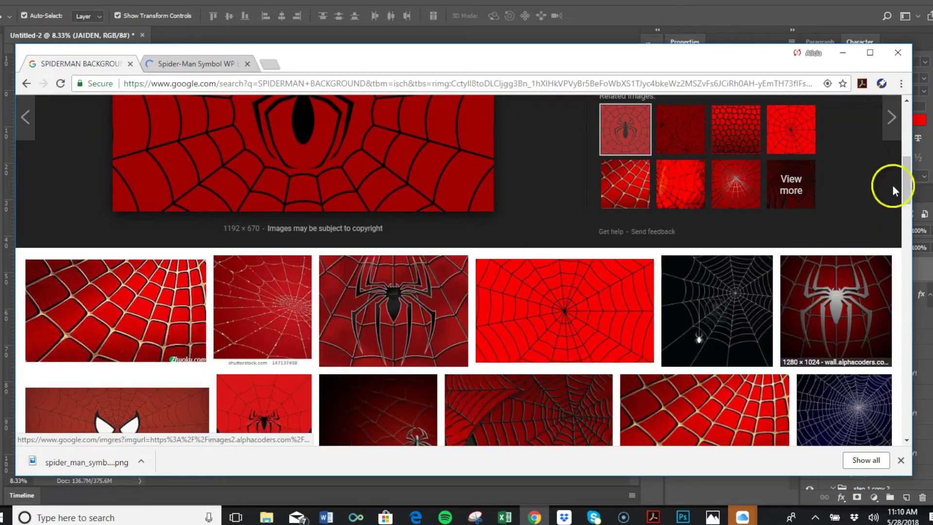
pyautogui.moveTo(905, 175); pyautogui.dragTo(910, 304)
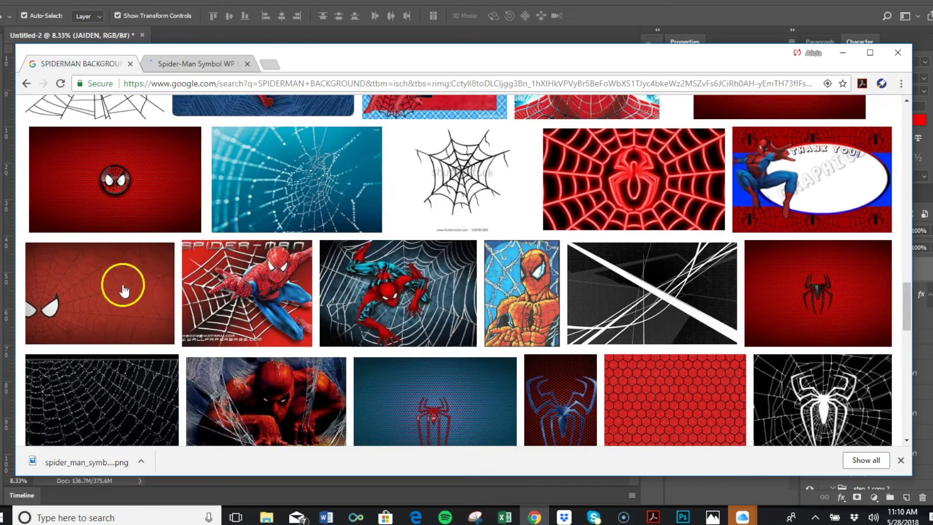
pyautogui.click(103, 266)
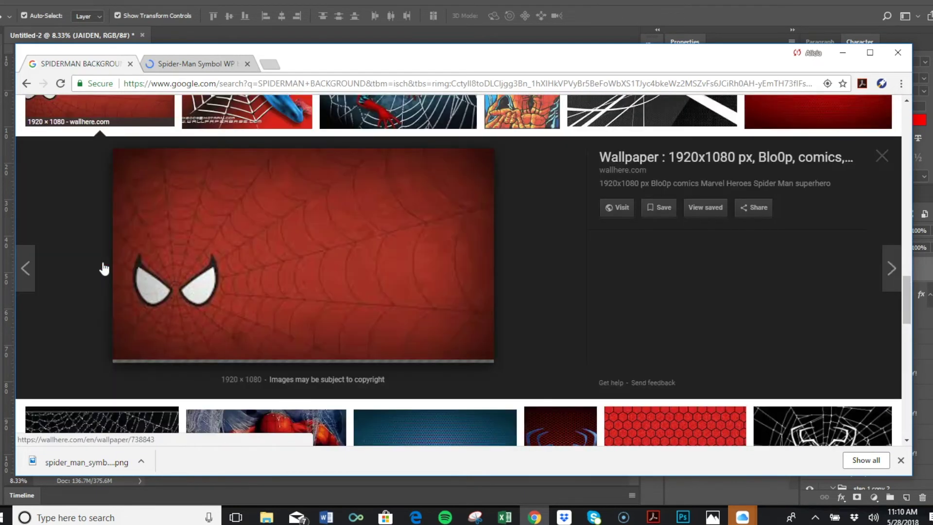
pyautogui.click(232, 281)
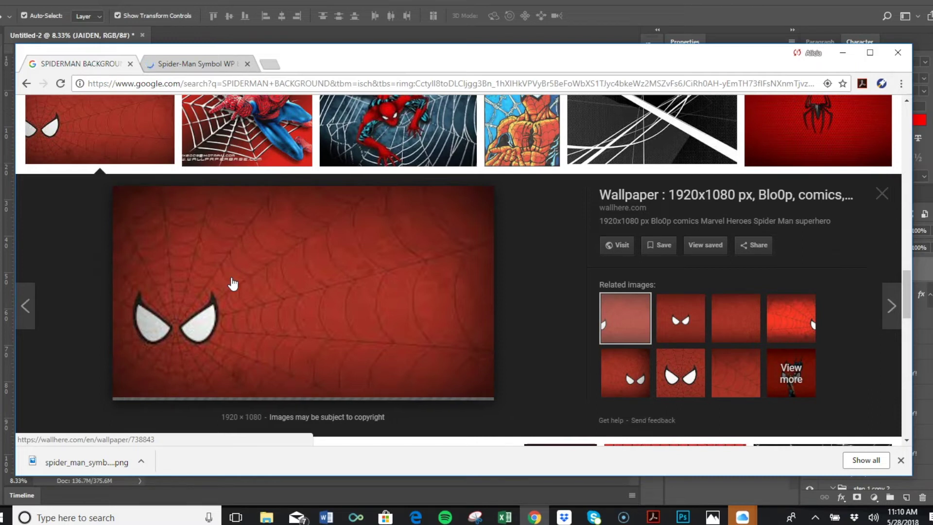
pyautogui.click(211, 60)
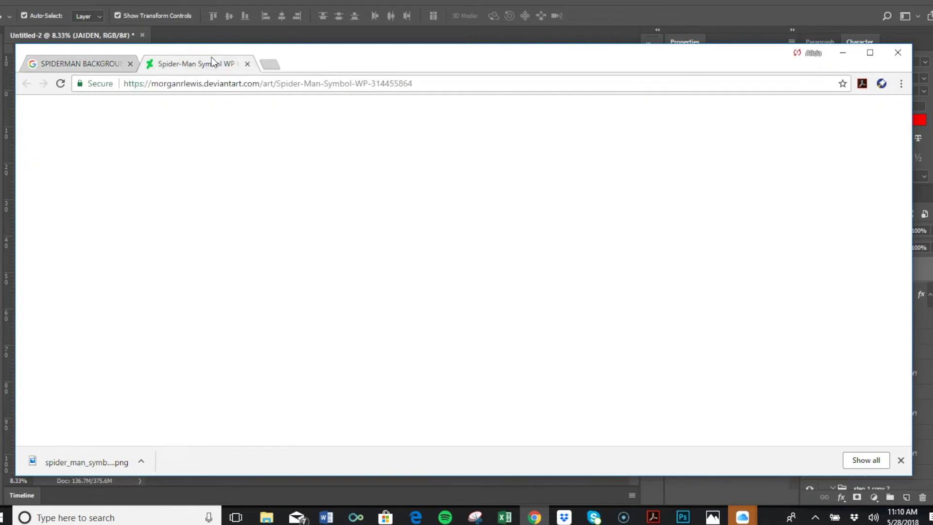
pyautogui.click(107, 61)
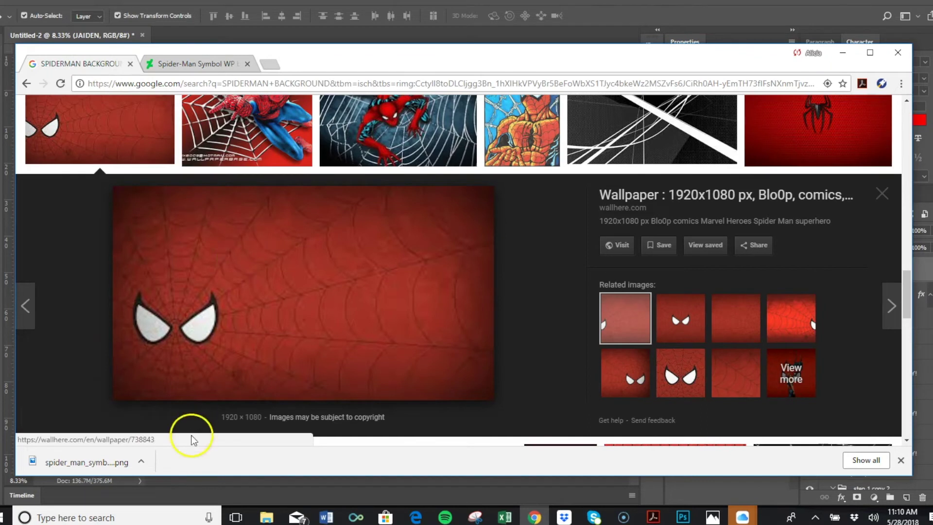
# Switch to File Explorer and open the spider symbol PNG in the MSU folder with Adobe Photoshop CC 2018.
pyautogui.click(265, 516)
pyautogui.click(557, 364)
pyautogui.rightClick(564, 336)
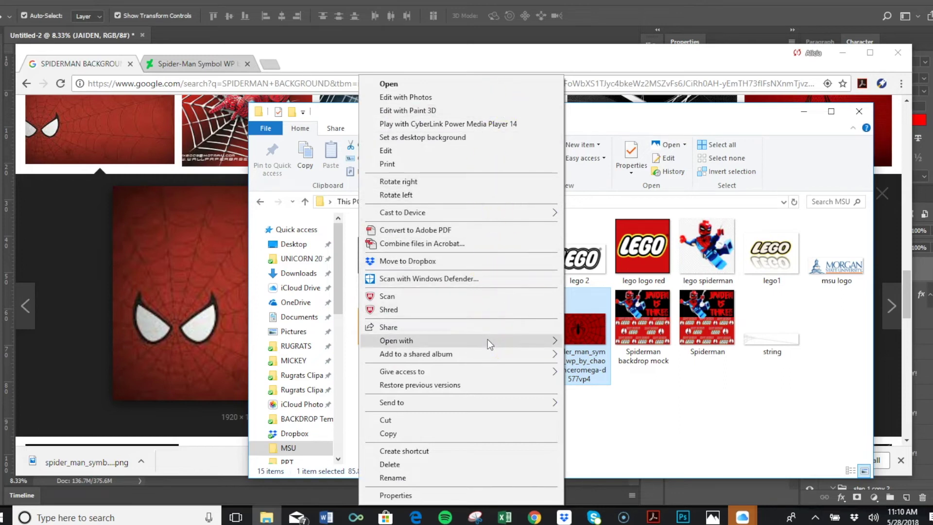
pyautogui.moveTo(488, 339)
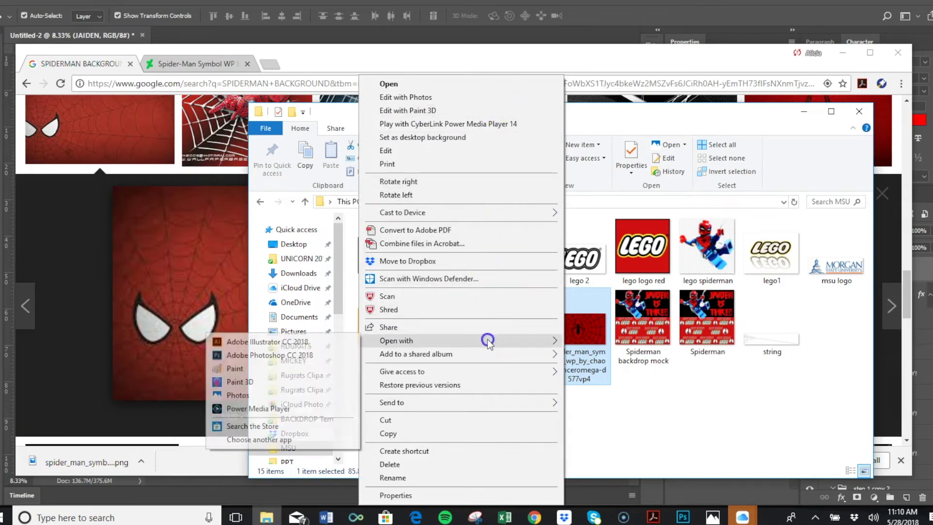
pyautogui.click(314, 357)
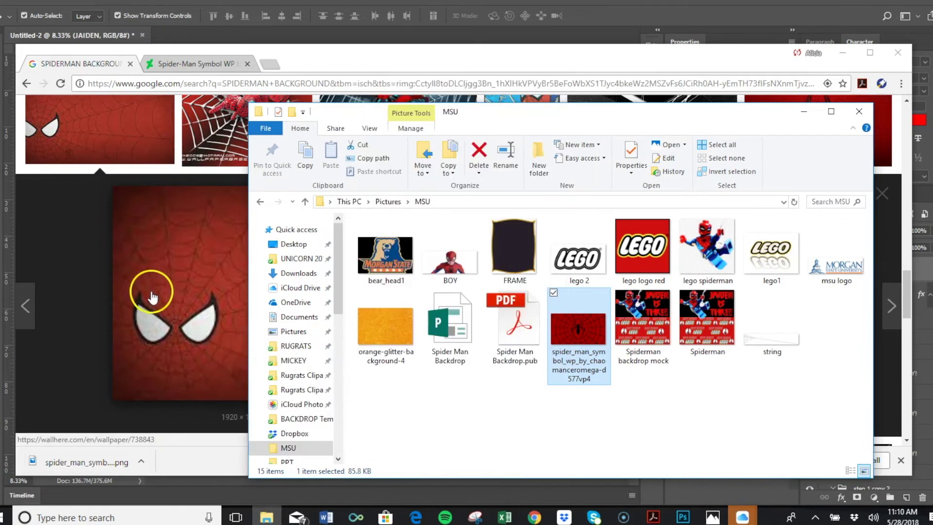
# Return to Chrome, open the related bright red Spider-Man Friend or Foe web image and save it as JPEG SPIDERMAN BACKG in the MSU folder.
pyautogui.click(341, 59)
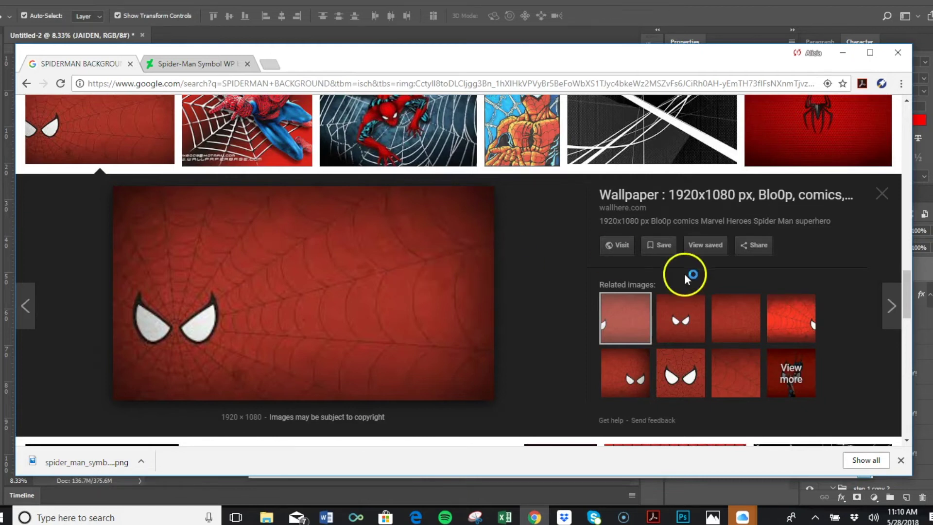
pyautogui.click(785, 316)
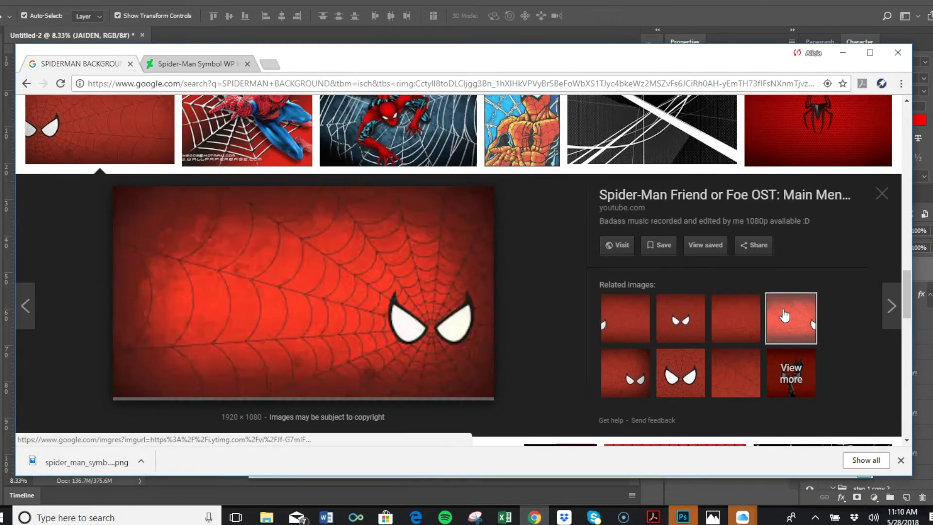
pyautogui.rightClick(432, 278)
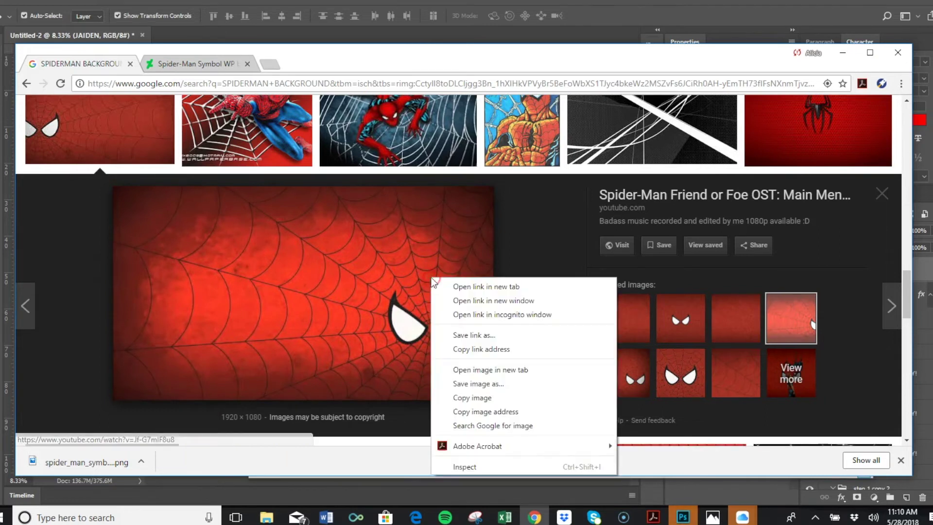
pyautogui.click(467, 385)
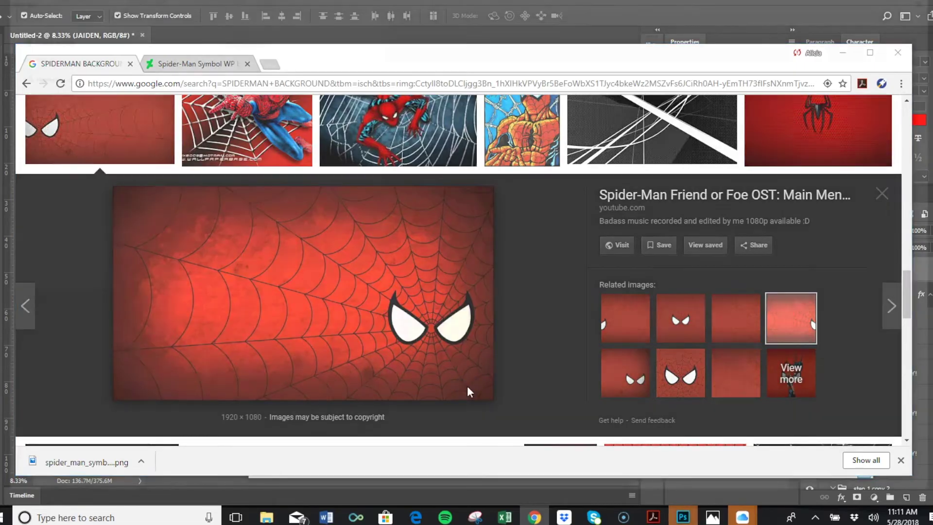
pyautogui.write('S')
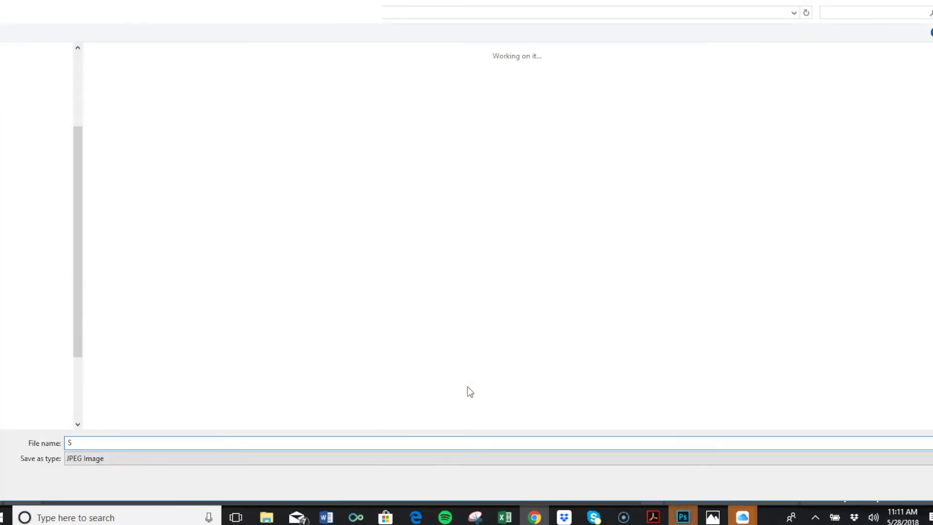
pyautogui.write('PIDERMAN+BACKG')
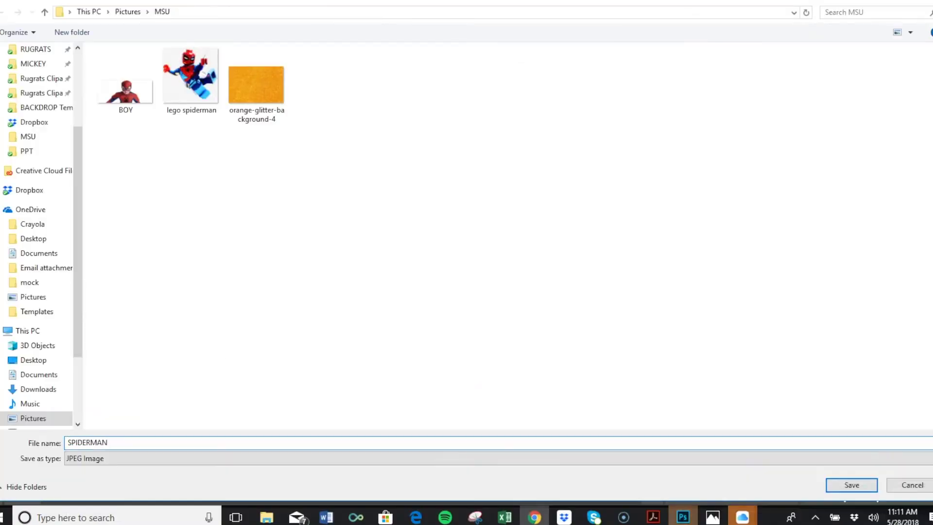
pyautogui.press('Return')
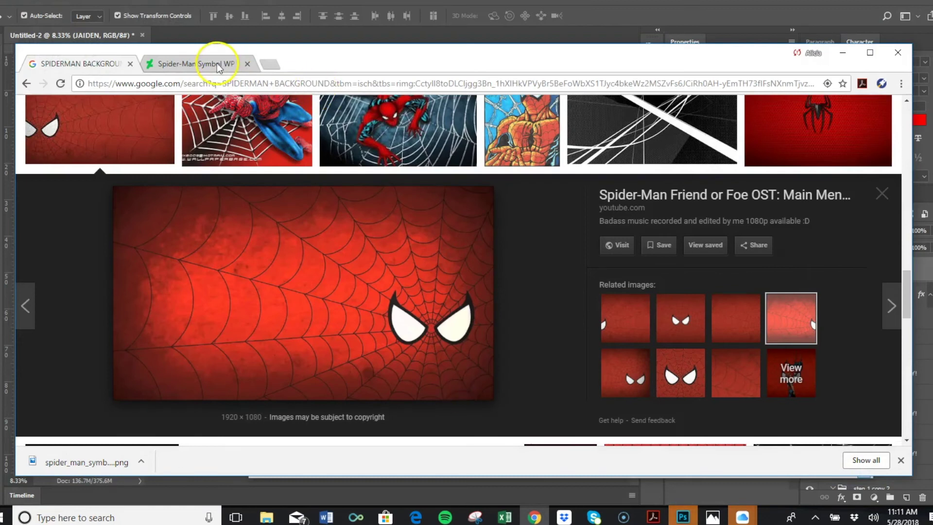
# Switch to Photoshop, dismiss the PNG error, and place the SPIDERMAN image from File Explorer's MSU folder into the backdrop document.
pyautogui.click(583, 13)
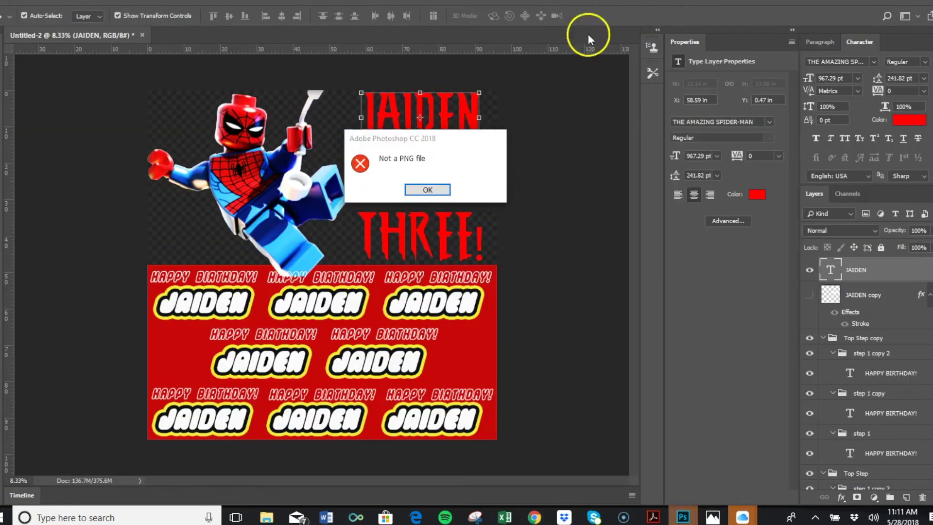
pyautogui.click(418, 190)
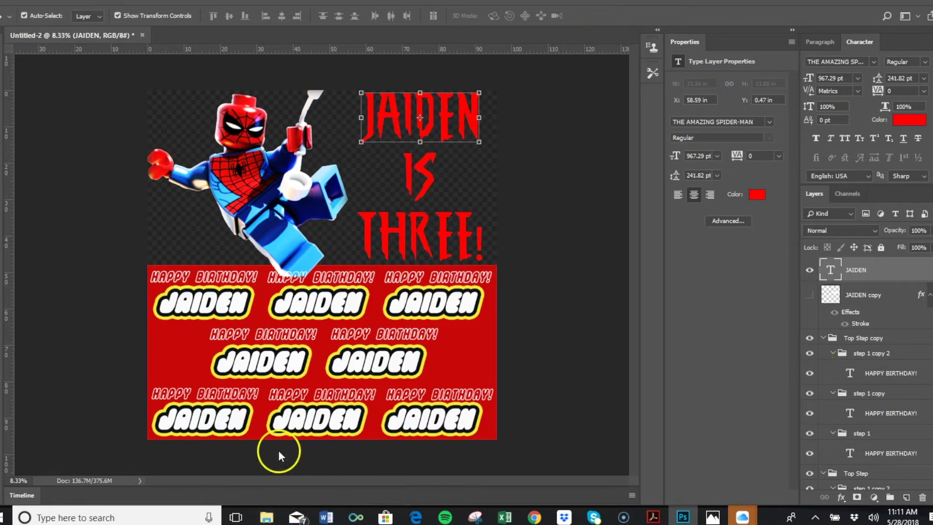
pyautogui.click(268, 517)
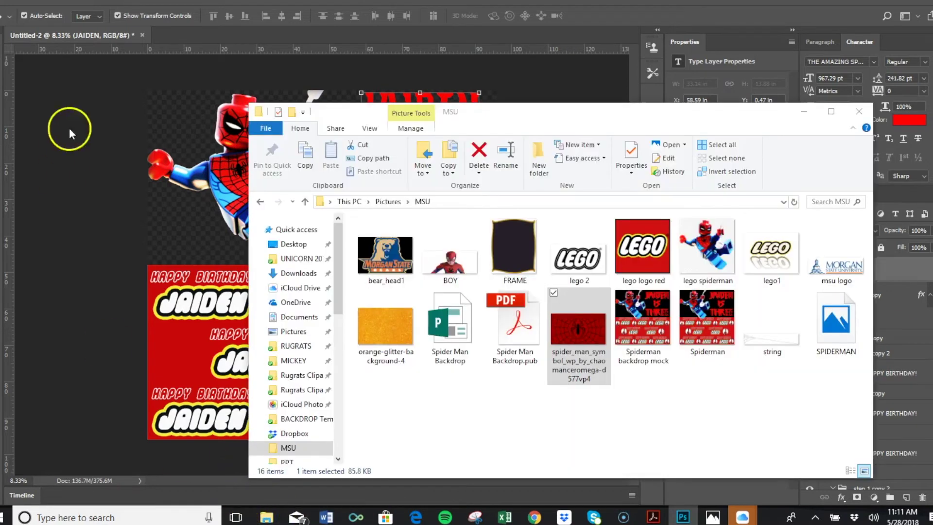
pyautogui.click(570, 344)
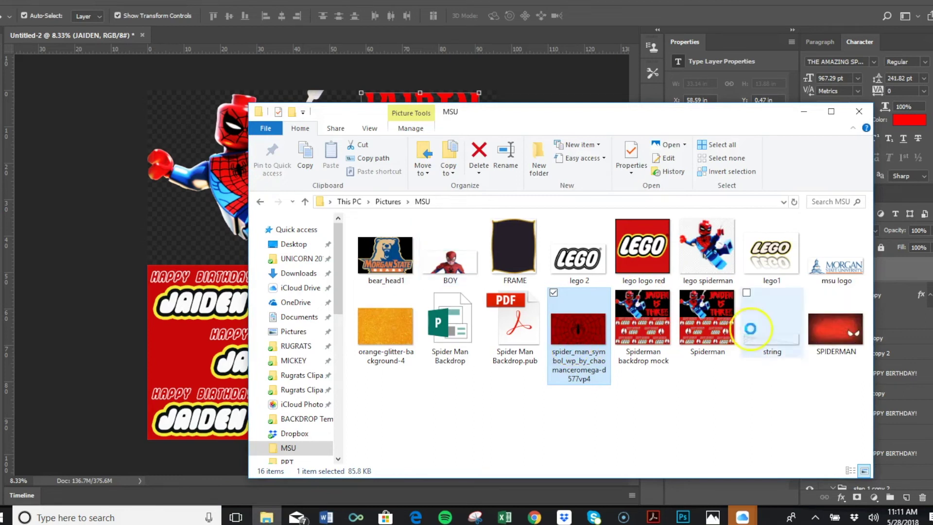
pyautogui.moveTo(828, 336); pyautogui.dragTo(812, 314)
pyautogui.moveTo(490, 225); pyautogui.dragTo(510, 219)
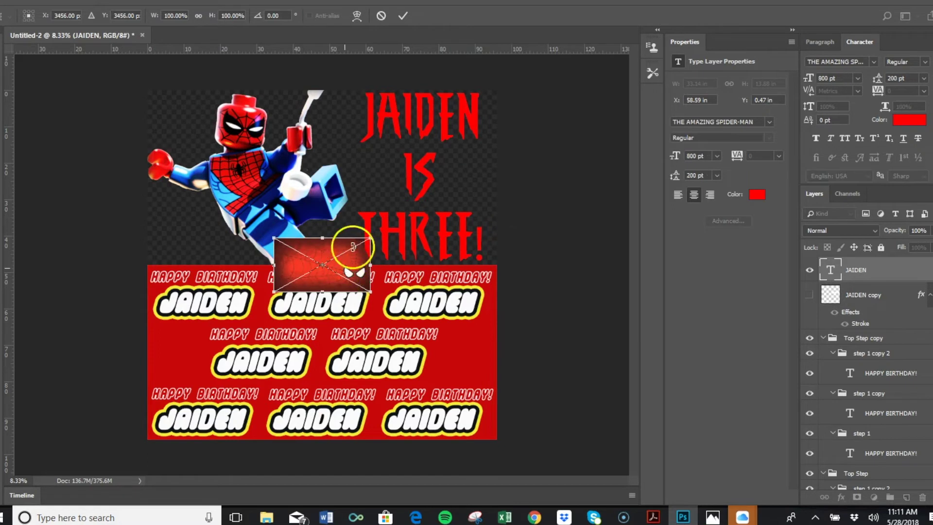
# Enlarge the placed SPIDERMAN web image to about 98 x 55 inches so it covers the headline text, and commit the transform.
pyautogui.moveTo(369, 236); pyautogui.dragTo(413, 160)
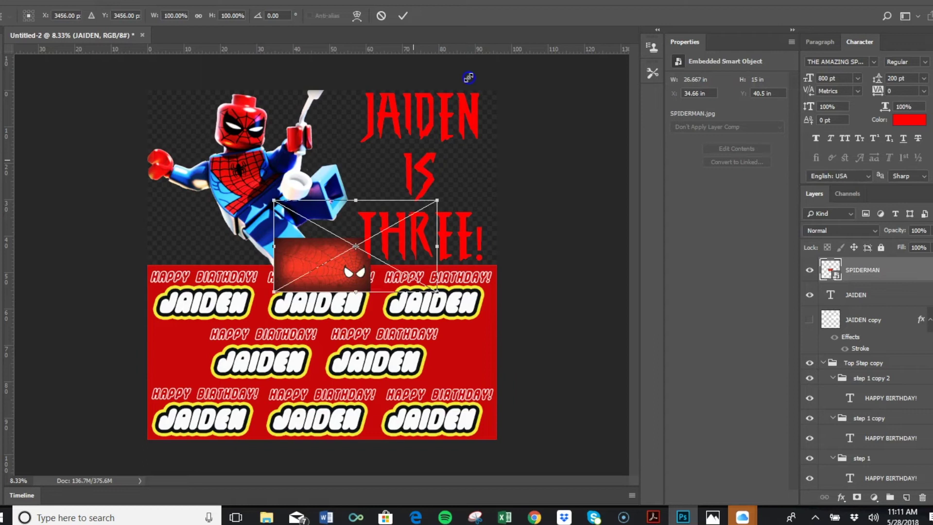
pyautogui.moveTo(469, 78); pyautogui.dragTo(576, 18)
pyautogui.doubleClick(570, 153)
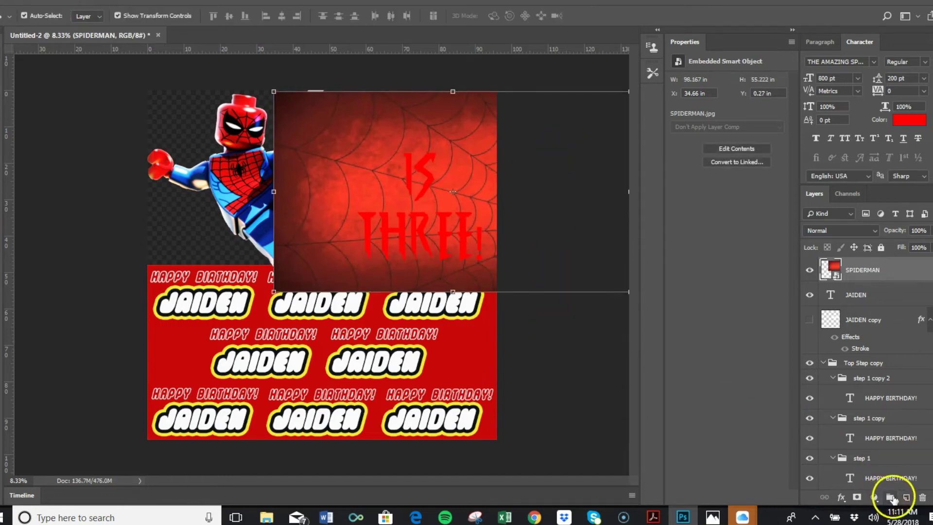
# Add a Brightness/Contrast adjustment layer above the web image using the automatic correction, brightness 8 and contrast -32.
pyautogui.click(874, 498)
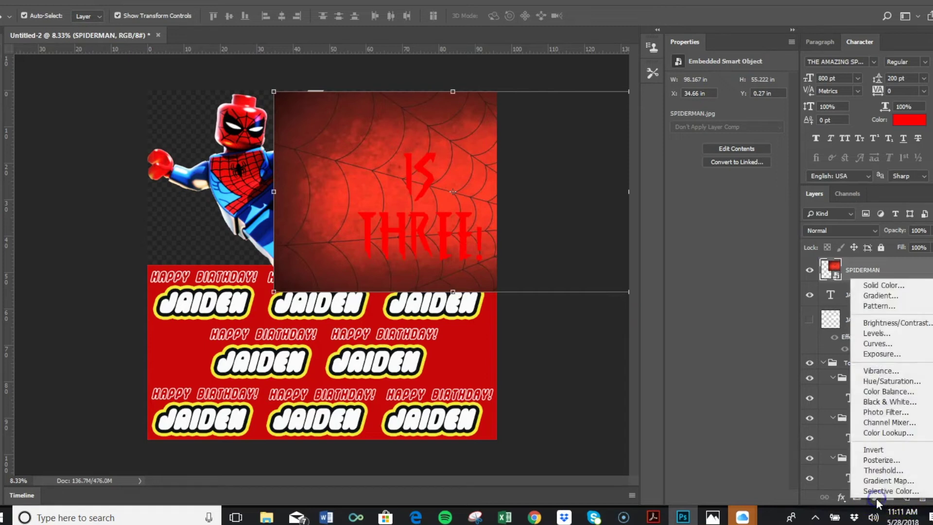
pyautogui.click(895, 268)
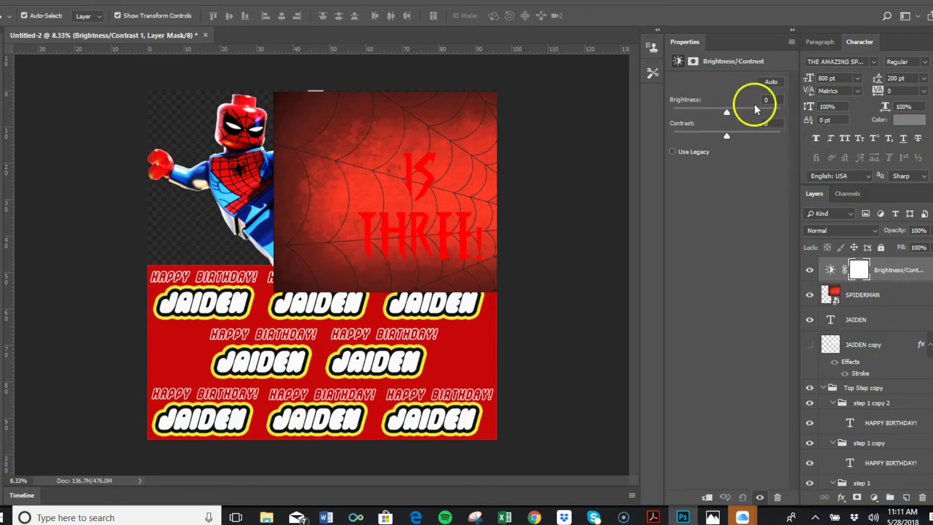
pyautogui.moveTo(727, 110); pyautogui.dragTo(732, 111)
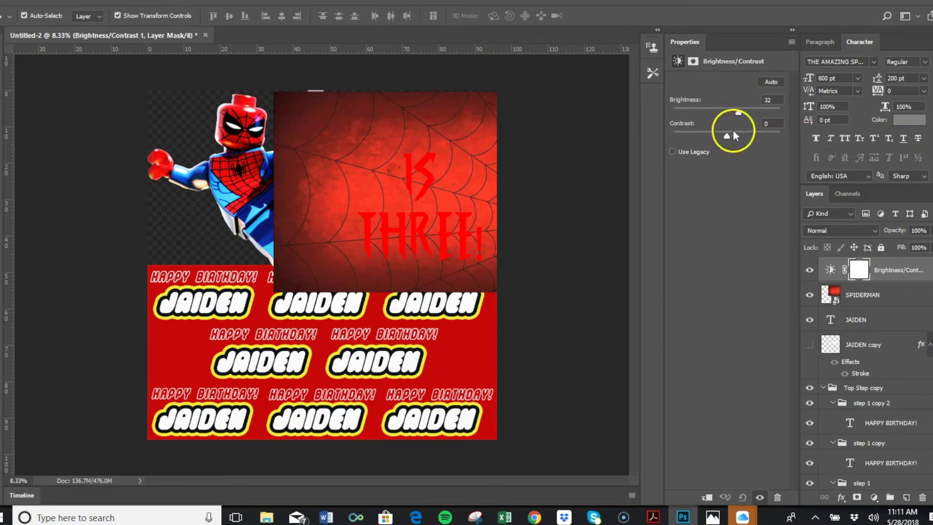
pyautogui.moveTo(718, 133); pyautogui.dragTo(713, 135)
pyautogui.click(769, 78)
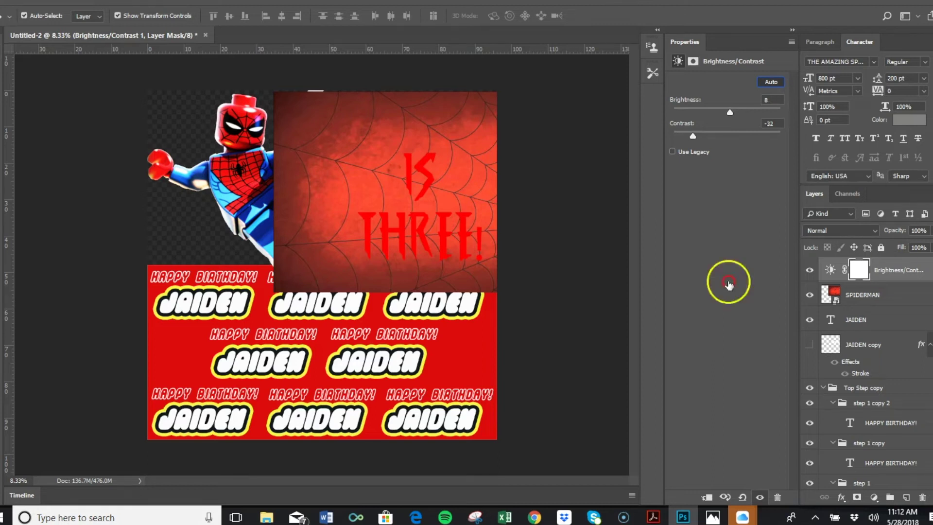
pyautogui.rightClick(726, 282)
pyautogui.click(729, 284)
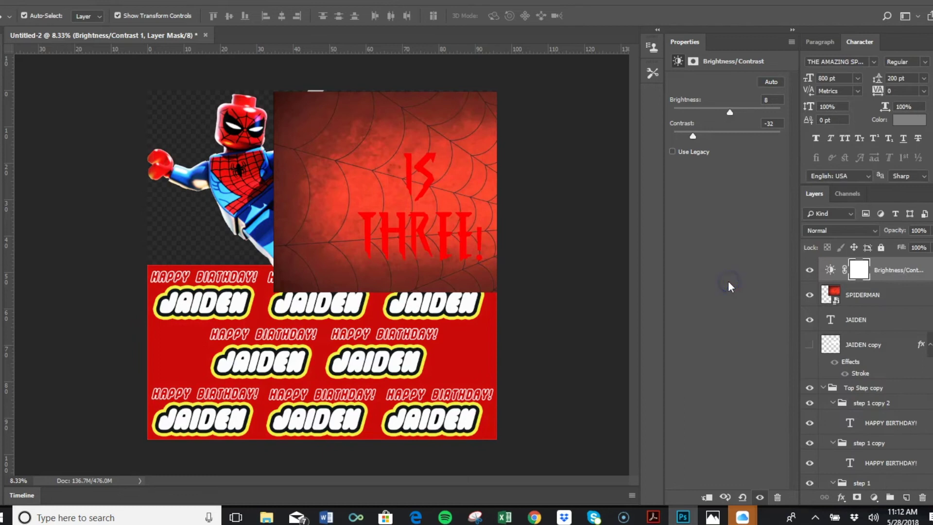
# Clip the SPIDERMAN web image and the Brightness/Contrast adjustment layer to the name text layer of the headline.
pyautogui.moveTo(800, 267); pyautogui.dragTo(893, 276)
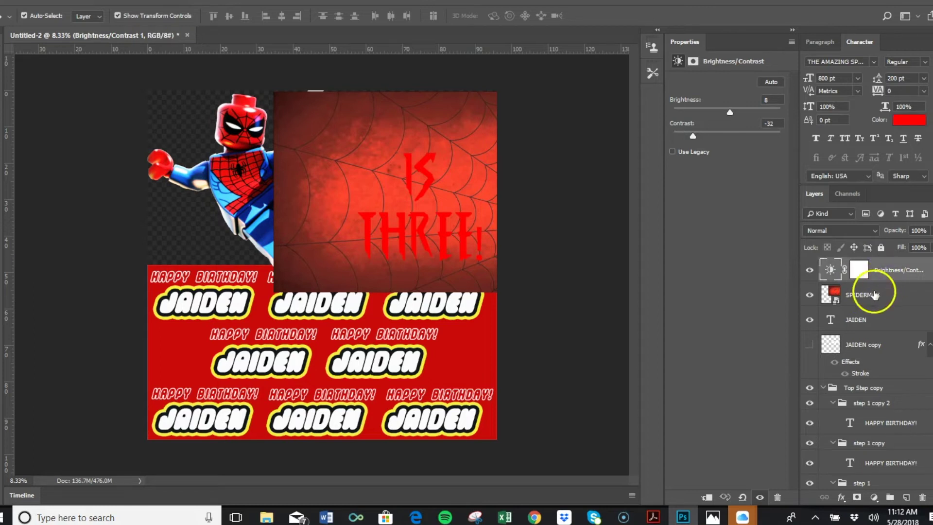
pyautogui.click(870, 294)
pyautogui.rightClick(874, 295)
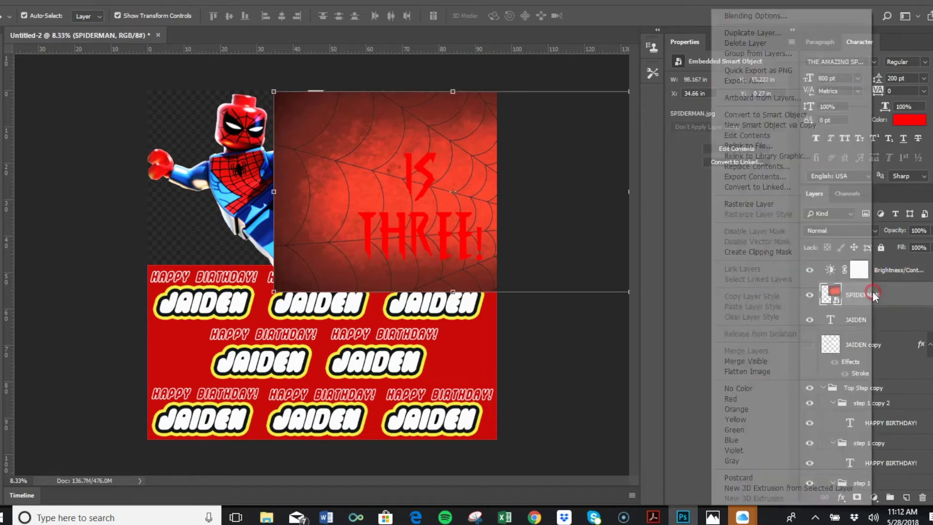
pyautogui.click(759, 252)
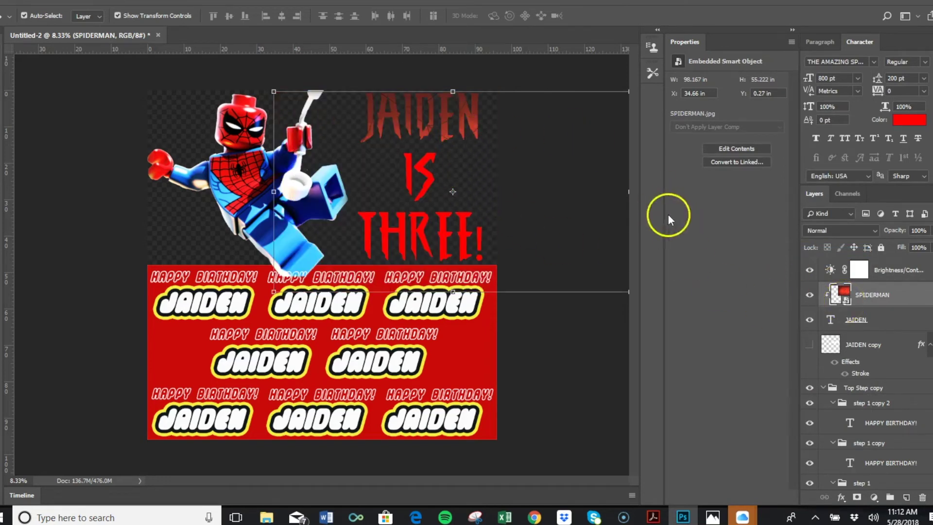
pyautogui.click(885, 271)
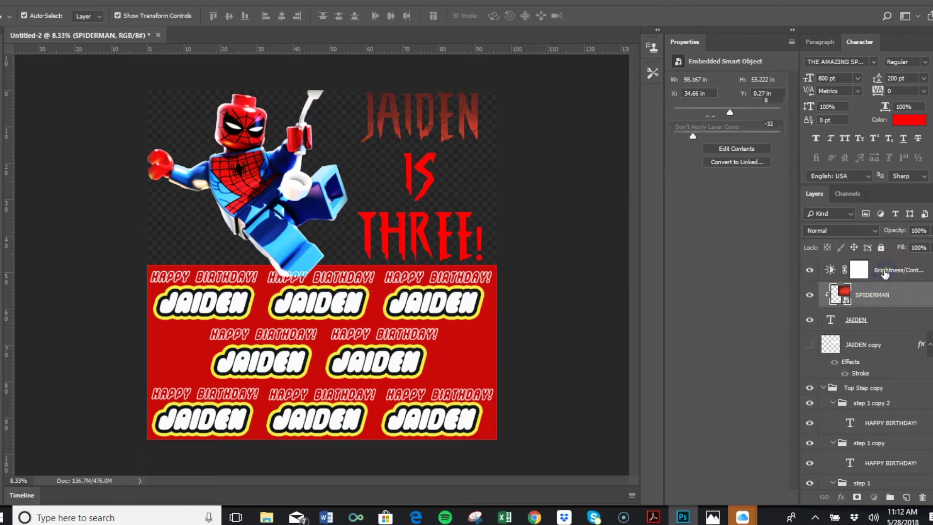
pyautogui.rightClick(885, 271)
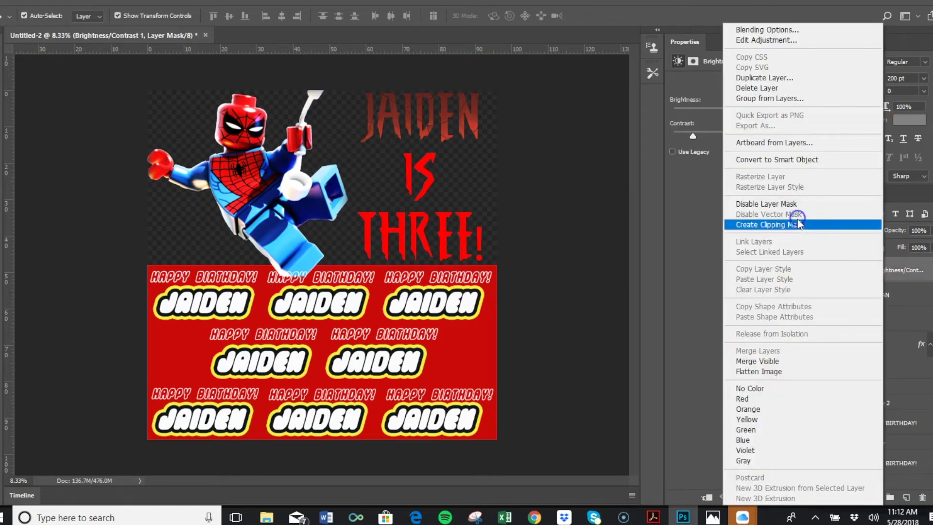
pyautogui.click(800, 224)
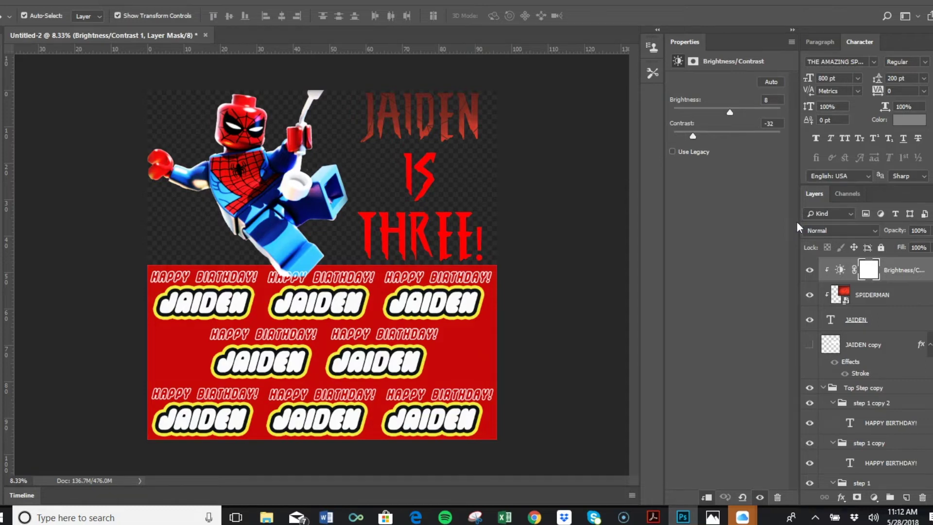
# Add a Bevel & Emboss layer style to the headline's name text with the style set to Emboss.
pyautogui.click(880, 328)
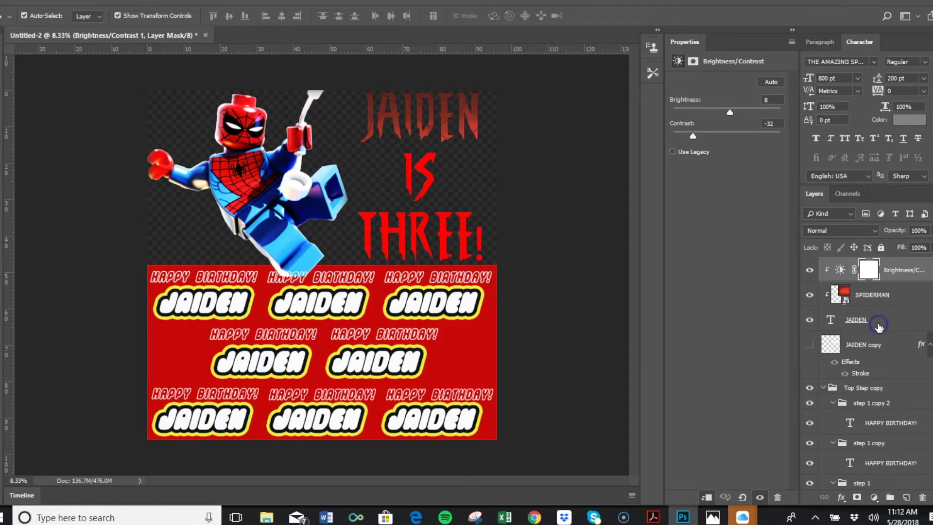
pyautogui.click(841, 498)
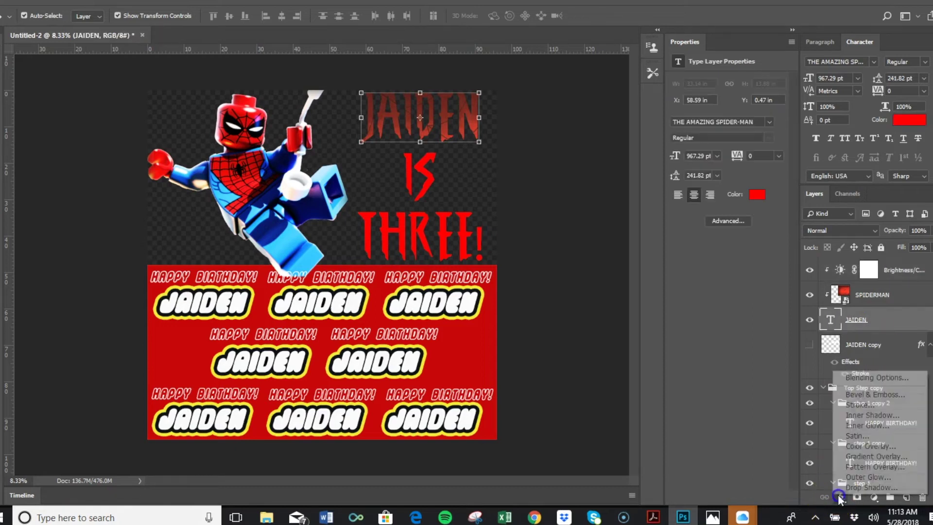
pyautogui.click(847, 396)
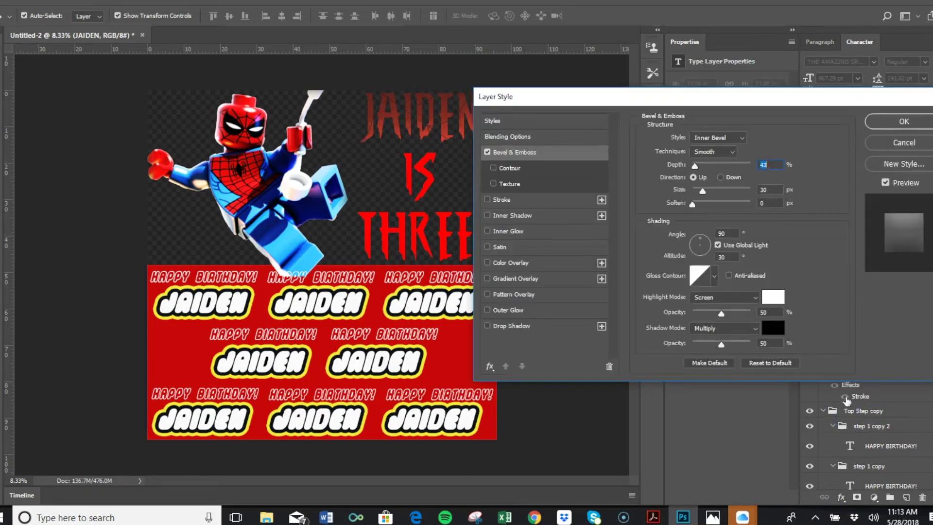
pyautogui.click(751, 175)
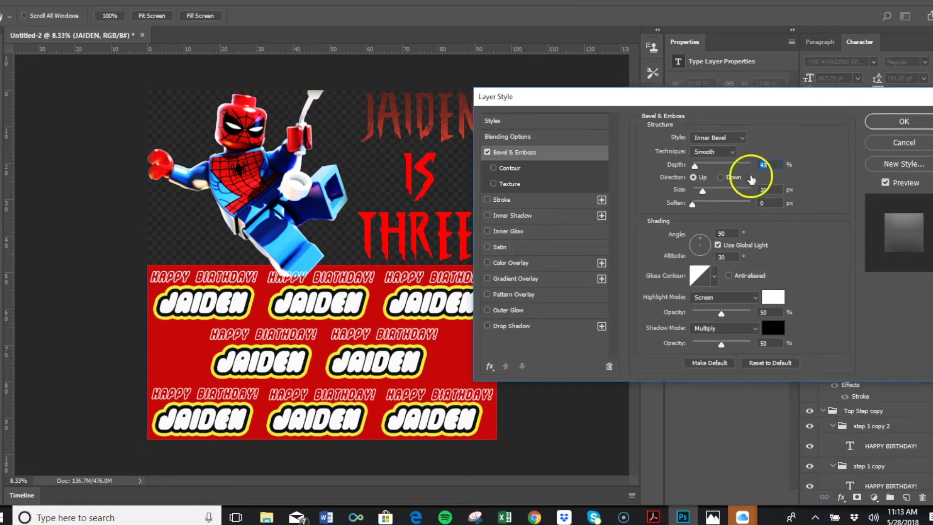
pyautogui.click(726, 138)
pyautogui.click(701, 167)
pyautogui.click(705, 192)
pyautogui.click(721, 253)
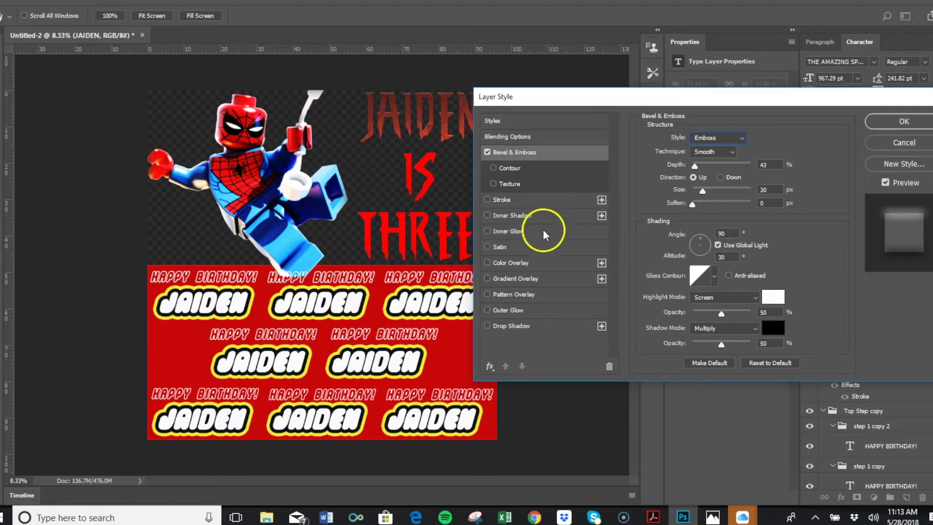
# Add an Inner Glow to the headline's name text and set the glow color to near-white faf9f7.
pyautogui.click(518, 232)
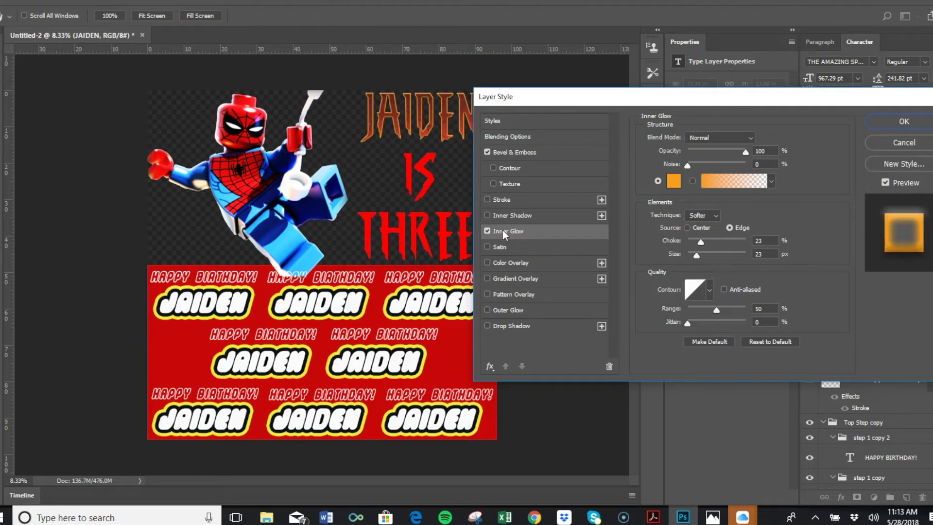
pyautogui.click(672, 181)
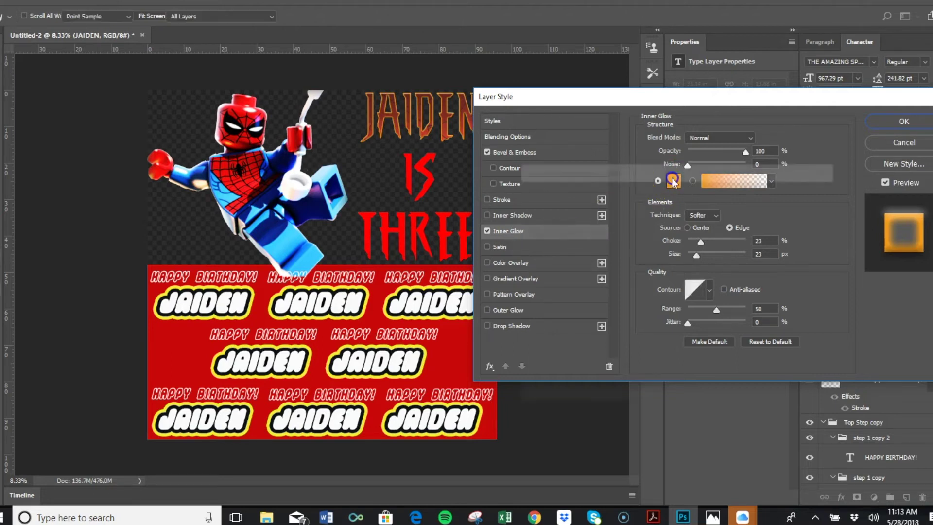
pyautogui.click(524, 201)
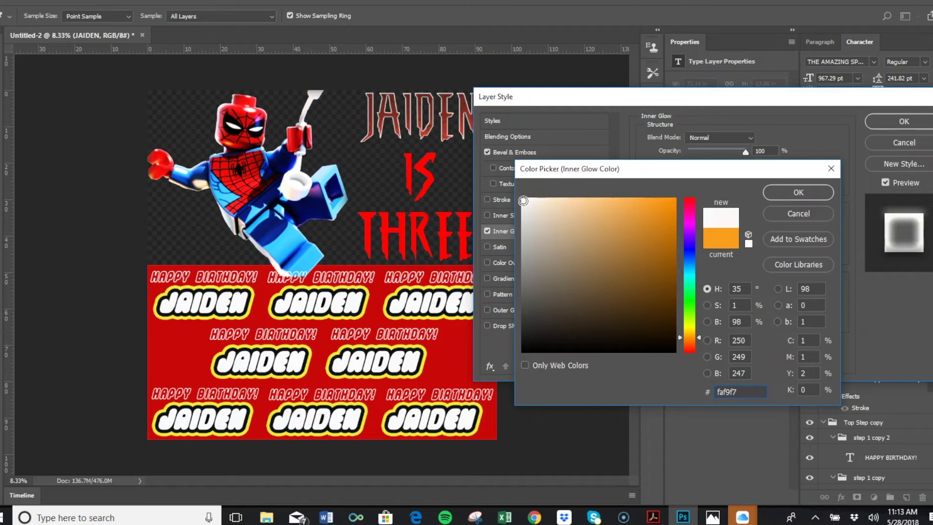
pyautogui.click(798, 192)
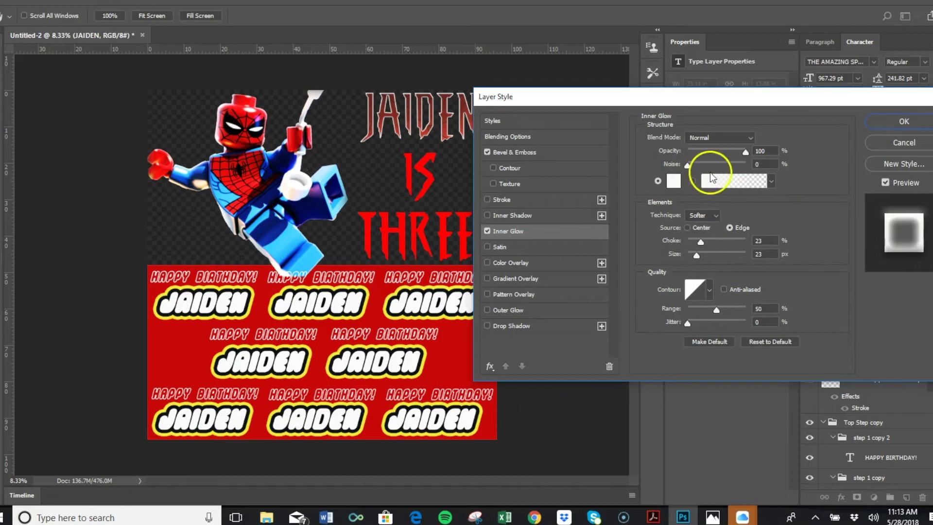
# Try the Darken blend mode for the inner glow, then set it to Soft Light.
pyautogui.click(707, 137)
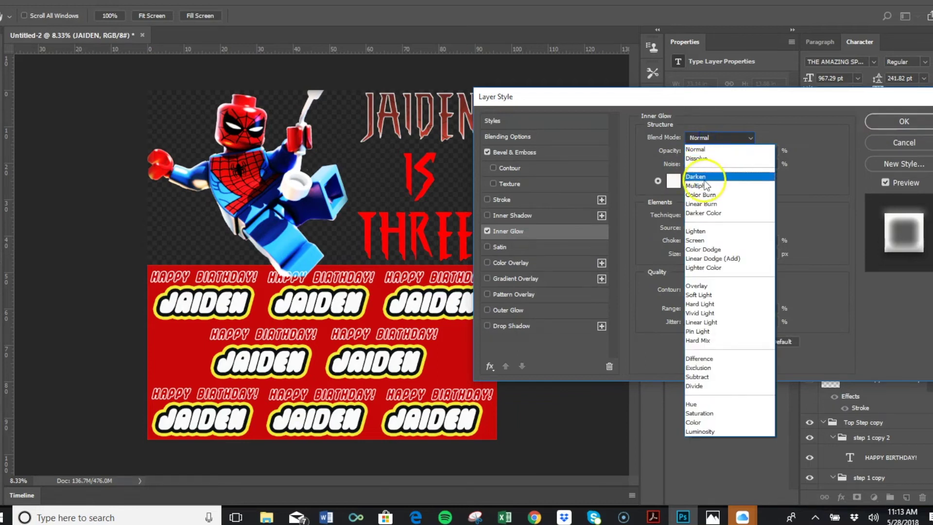
pyautogui.click(704, 178)
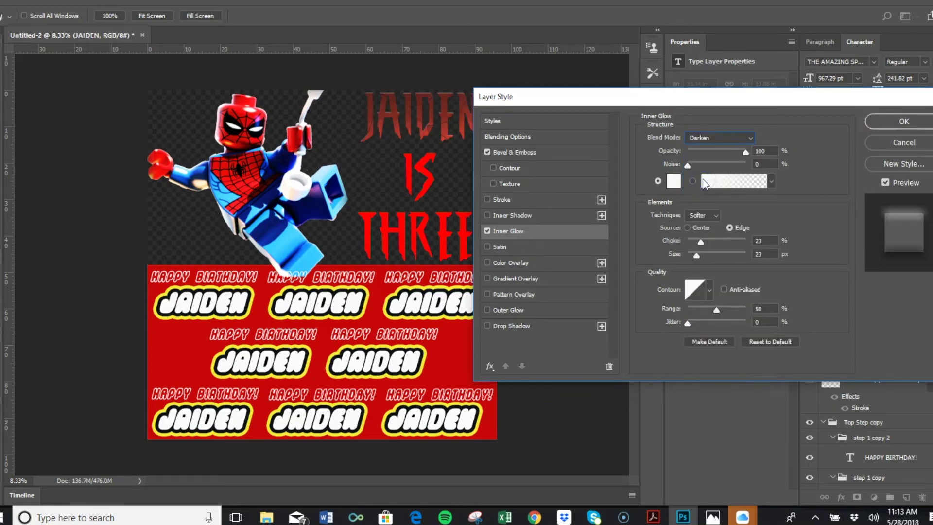
pyautogui.click(705, 138)
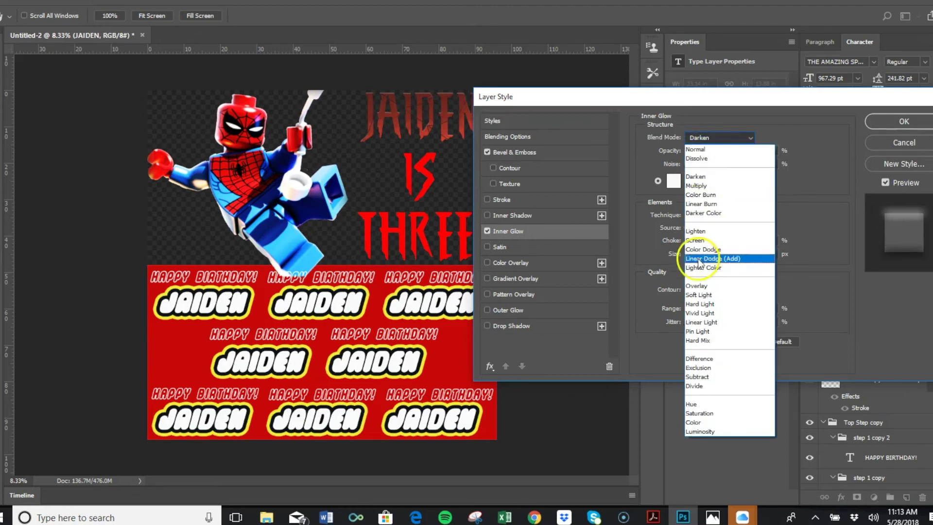
pyautogui.click(700, 295)
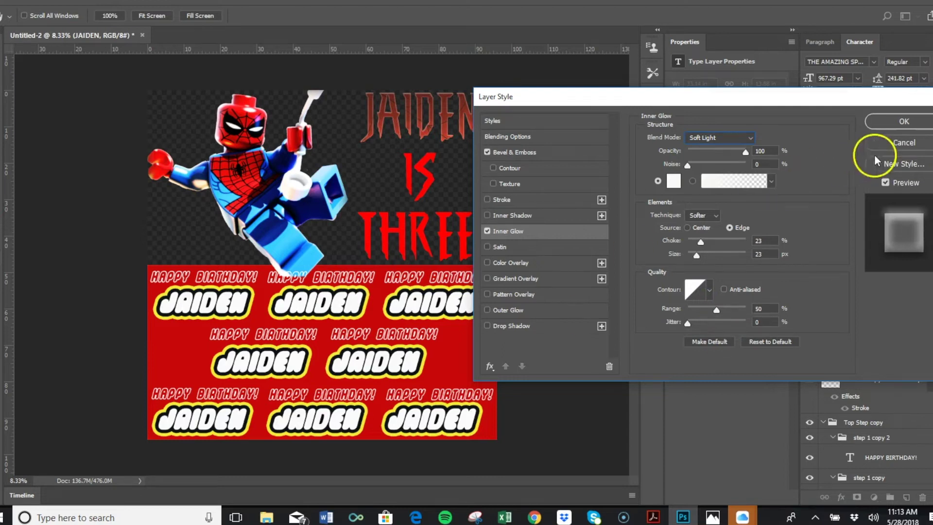
# Compare the name text with the inner glow off and on, and change the glow color to yellow f6ec36.
pyautogui.click(488, 232)
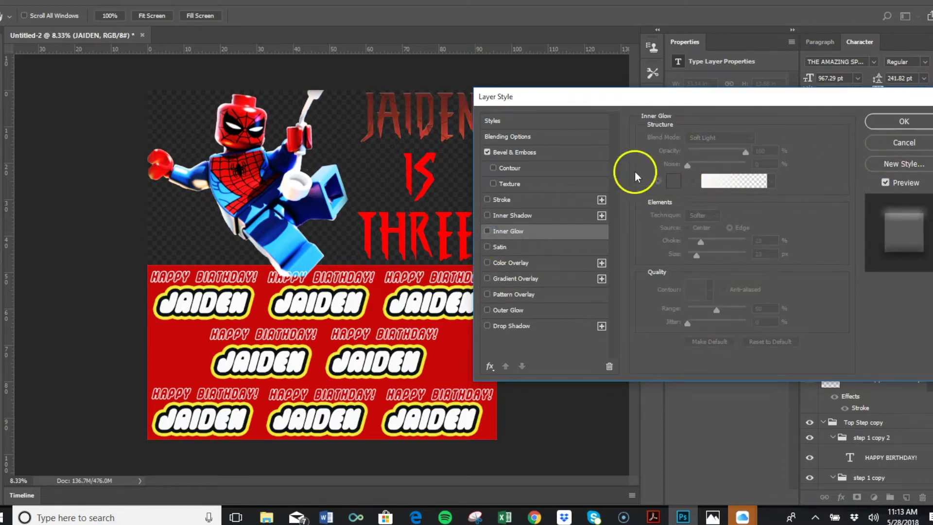
pyautogui.click(505, 231)
pyautogui.click(673, 181)
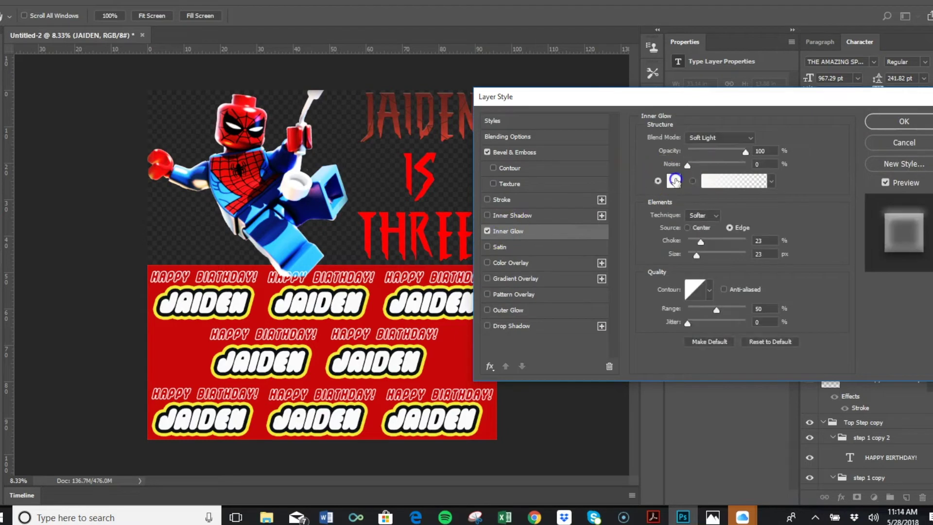
pyautogui.click(395, 316)
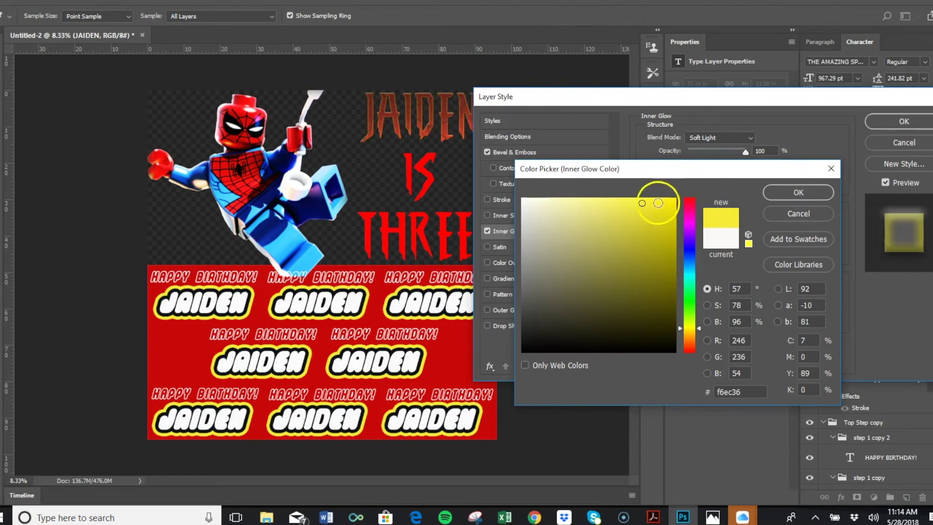
pyautogui.click(805, 193)
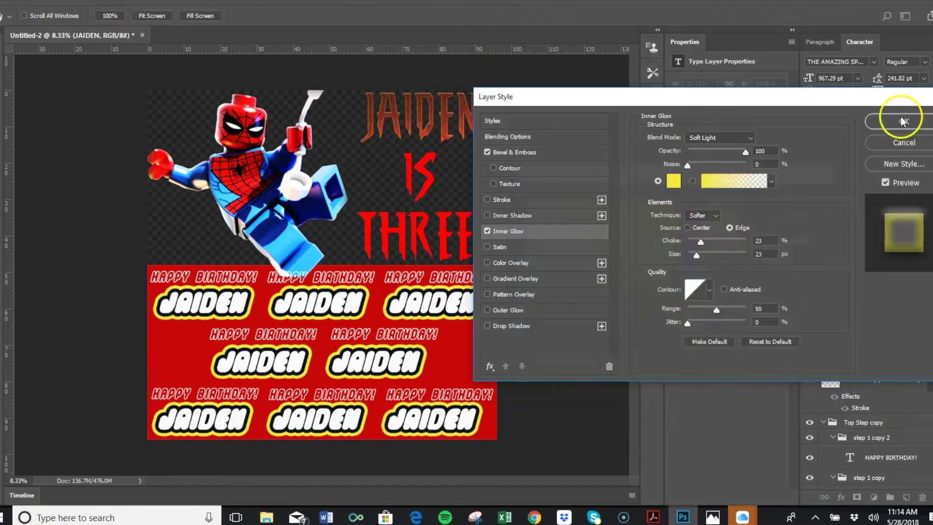
# Add an outside Stroke in yellow f6ec36 with a slightly reduced size to the headline's name text and apply the layer style.
pyautogui.click(522, 198)
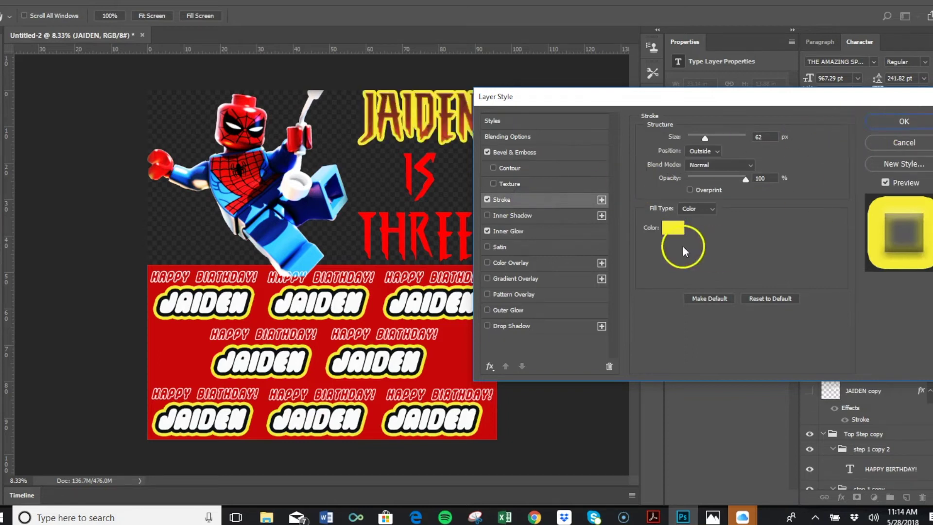
pyautogui.click(673, 229)
pyautogui.click(440, 300)
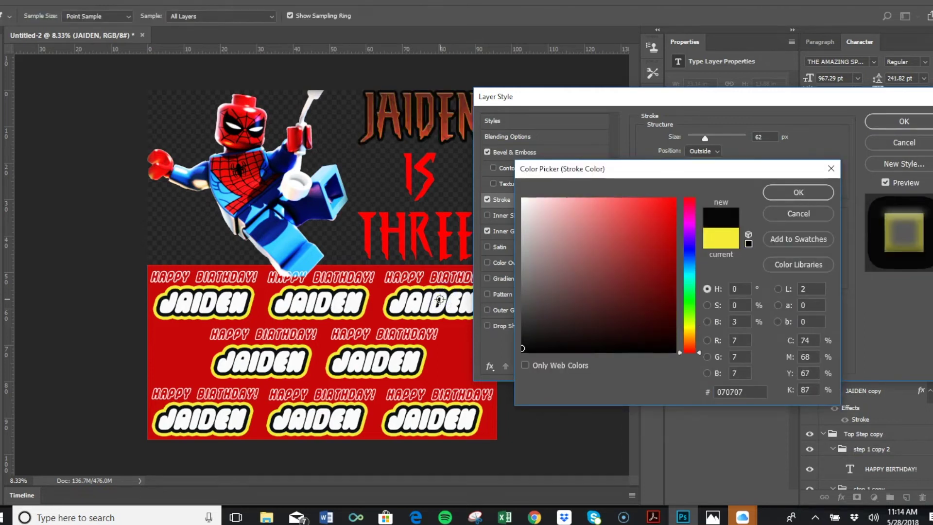
pyautogui.click(441, 296)
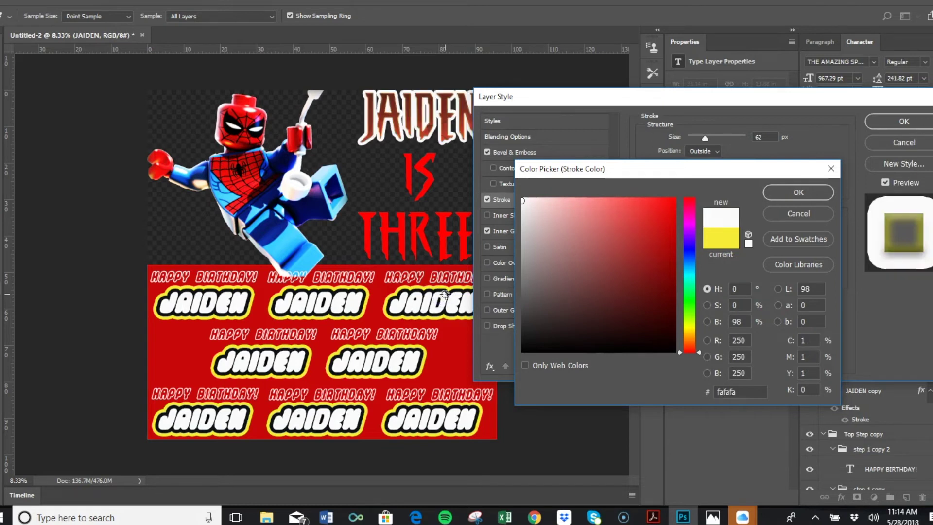
pyautogui.click(446, 292)
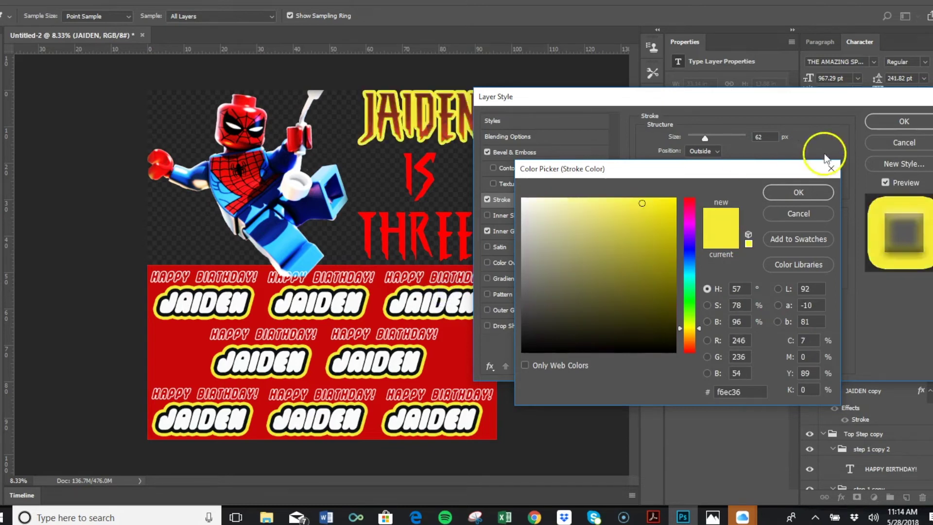
pyautogui.click(808, 194)
pyautogui.moveTo(709, 138); pyautogui.dragTo(702, 136)
pyautogui.click(889, 119)
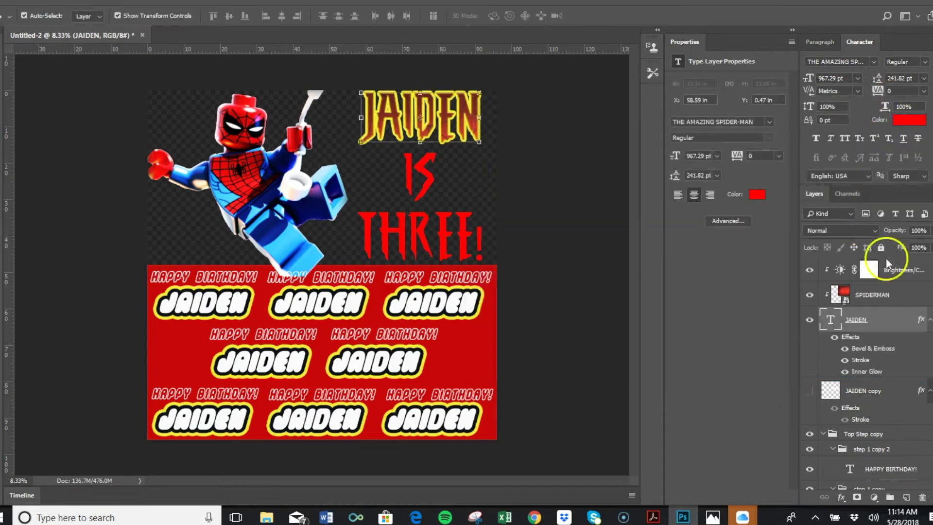
# Duplicate the SPIDERMAN web texture layer within the same document.
pyautogui.click(891, 295)
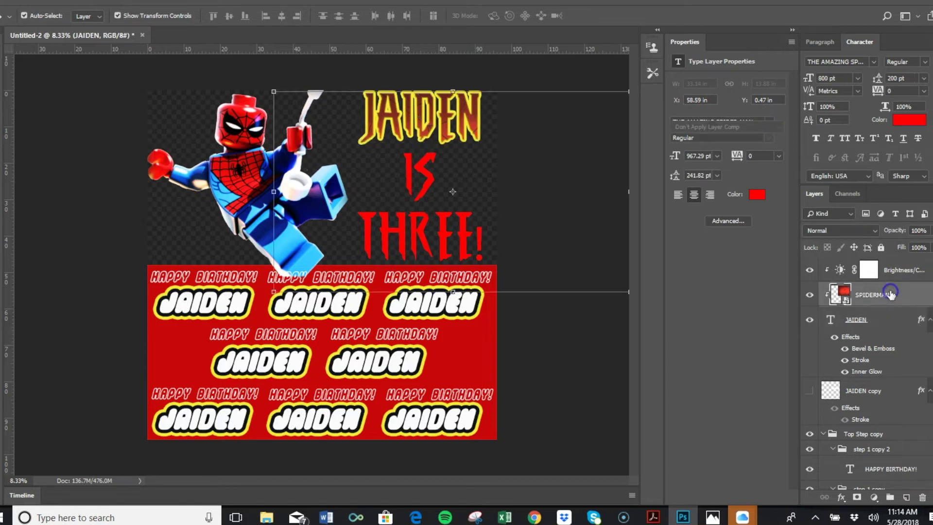
pyautogui.rightClick(891, 294)
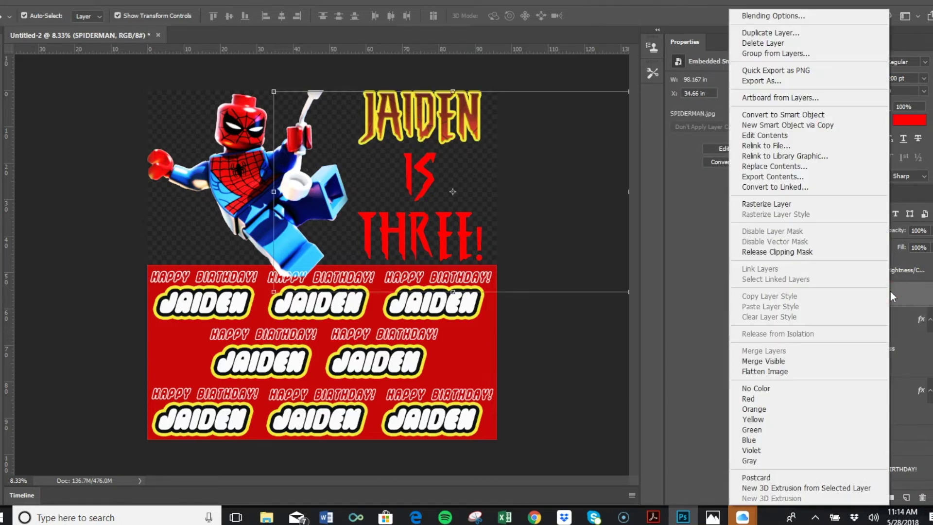
pyautogui.click(809, 32)
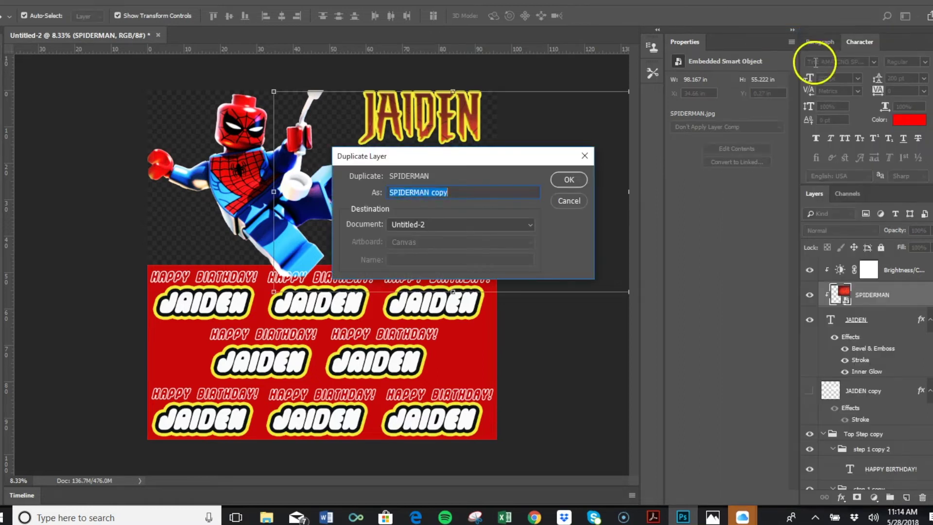
pyautogui.click(569, 179)
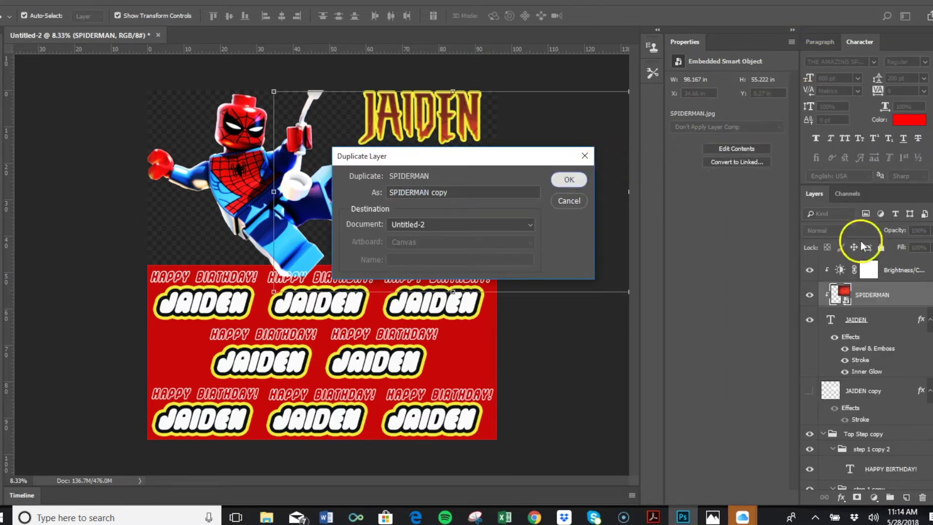
pyautogui.moveTo(896, 295); pyautogui.dragTo(919, 348)
# Delete the hidden rasterized copy of the name layer that sits above the Top Step copy group.
pyautogui.scroll(-2, 931, 339)
pyautogui.scroll(-3, 884, 286)
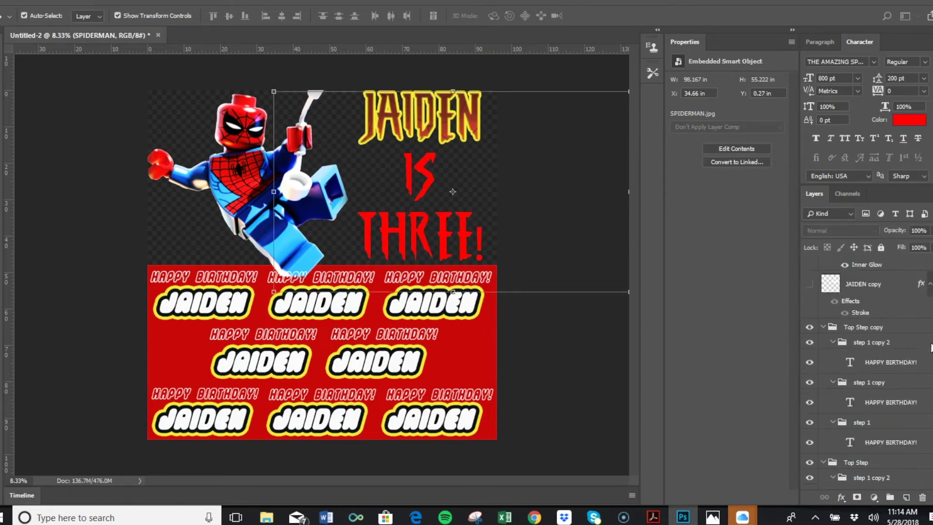
pyautogui.click(884, 286)
pyautogui.press('Delete')
# Collapse the Top Step copy, Top Step and Middle Step layer groups.
pyautogui.click(862, 276)
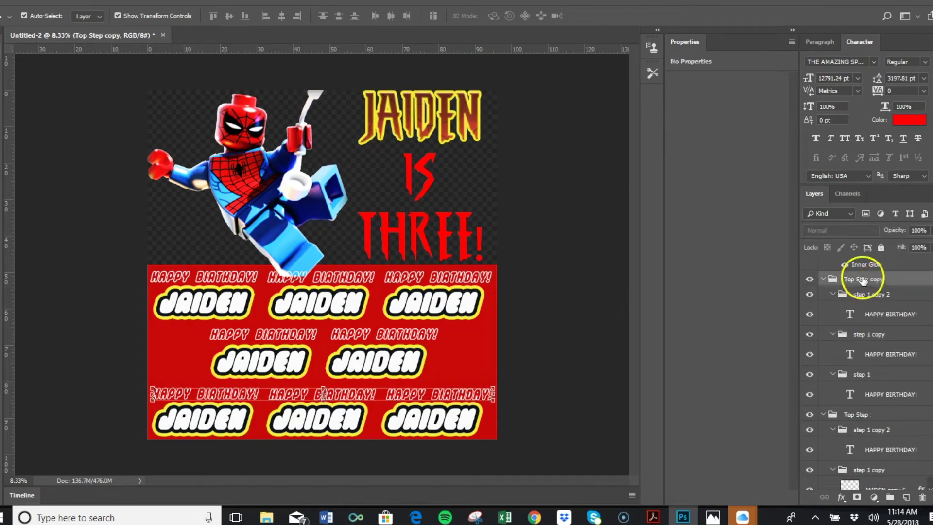
pyautogui.click(823, 279)
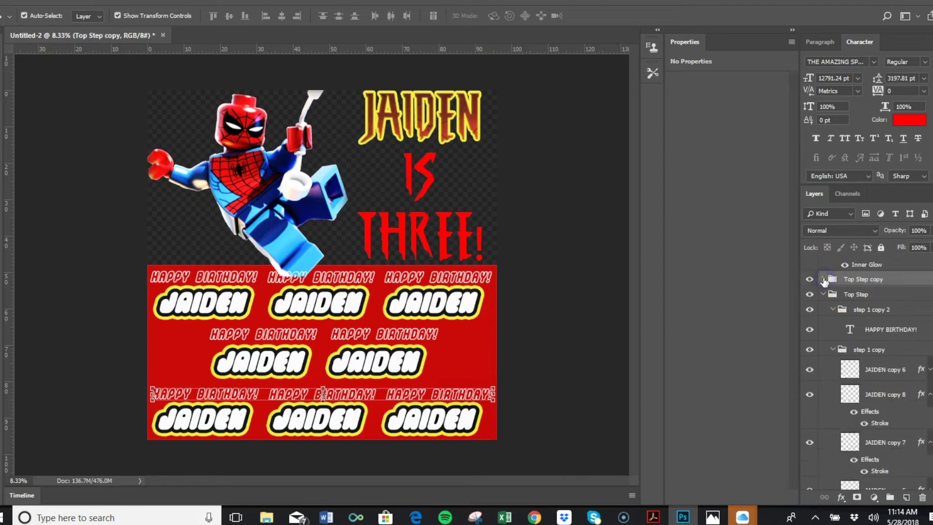
pyautogui.click(825, 291)
pyautogui.click(824, 293)
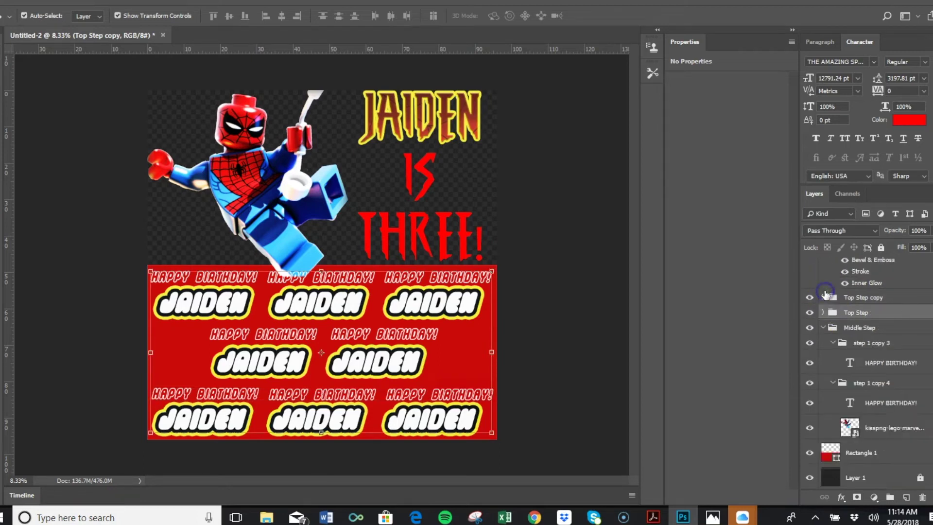
pyautogui.click(826, 327)
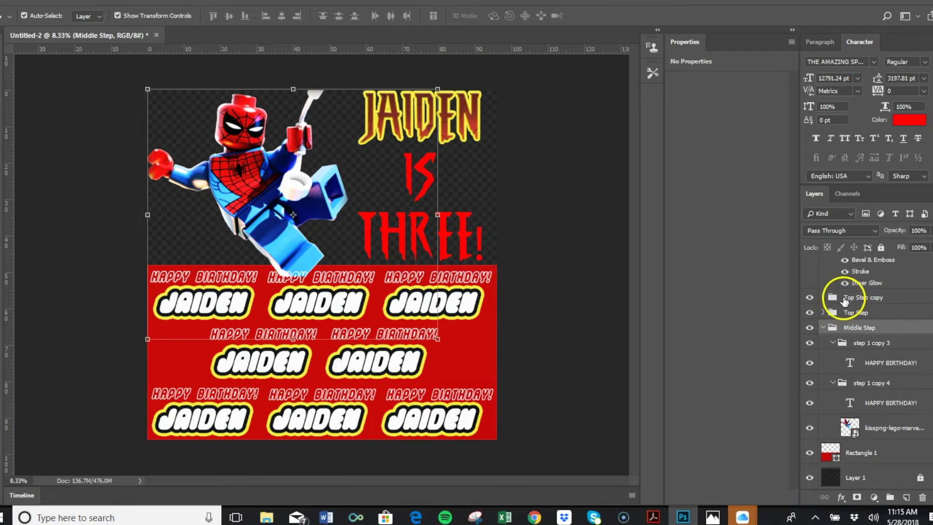
pyautogui.click(826, 333)
# Move the Lego Spider-Man image layer out of the Middle Step group, directly above Rectangle 1.
pyautogui.click(852, 435)
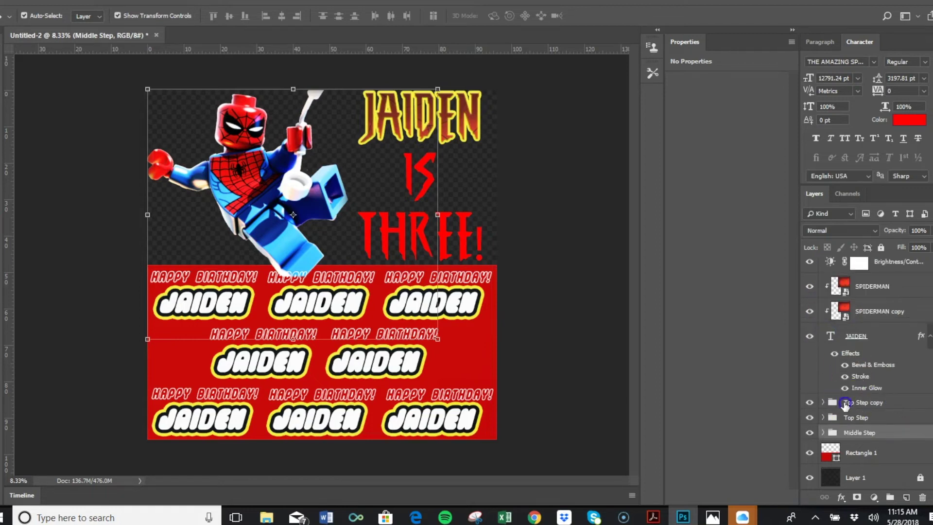
pyautogui.click(860, 402)
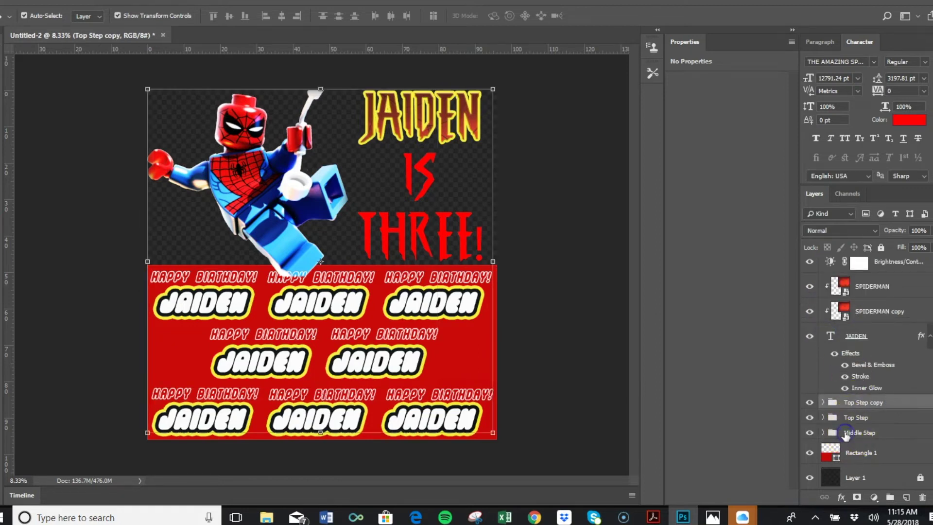
pyautogui.keyDown('shift'); pyautogui.click(846, 435); pyautogui.keyUp('shift')
pyautogui.moveTo(846, 436); pyautogui.dragTo(827, 433)
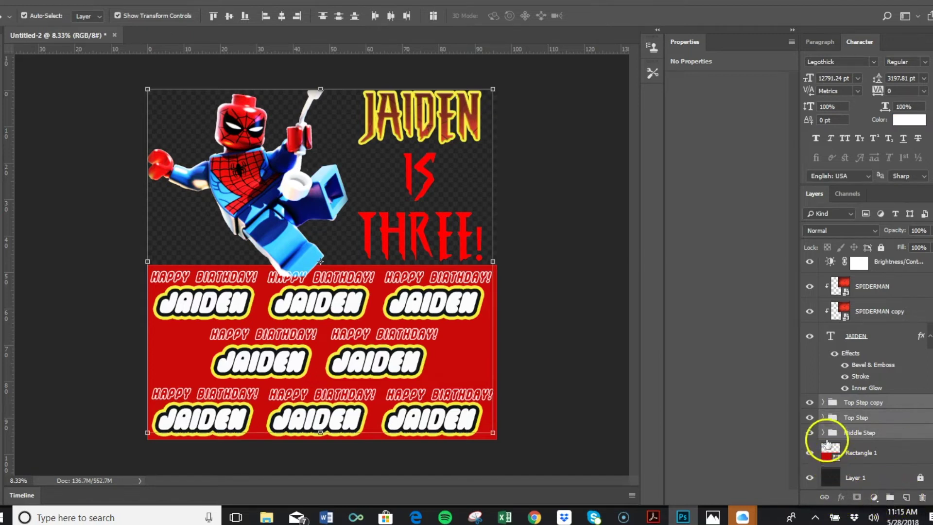
pyautogui.click(823, 432)
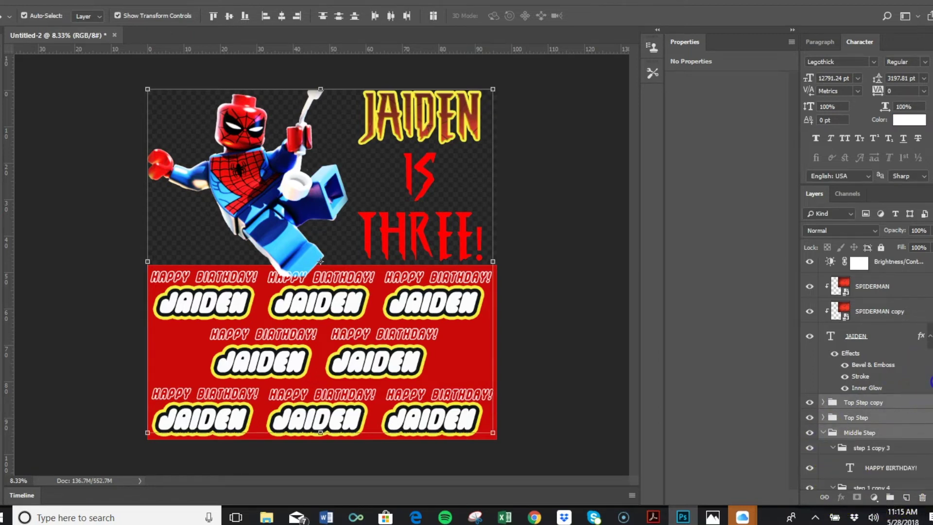
pyautogui.scroll(-5, 924, 384)
pyautogui.moveTo(896, 428); pyautogui.dragTo(851, 434)
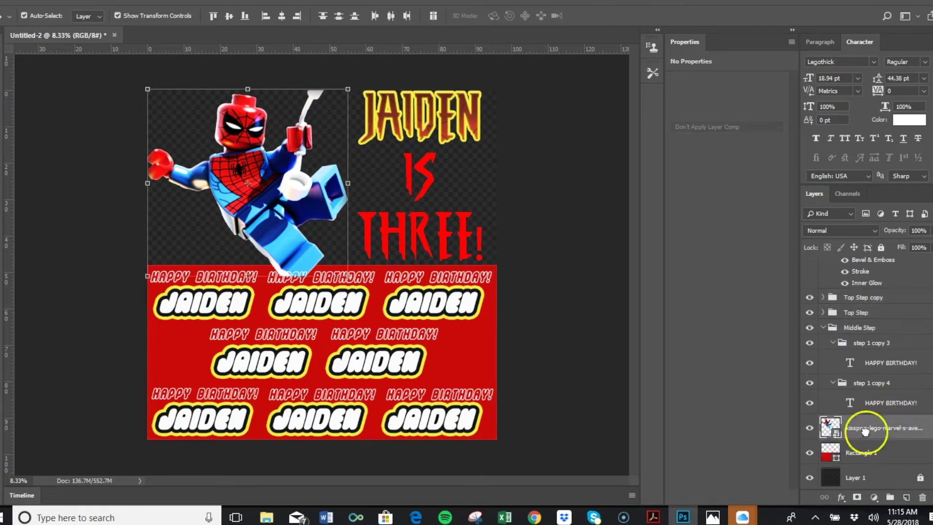
# Collapse the Middle Step group along with its step 1 copy 3 and step 1 copy 4 subgroups.
pyautogui.click(834, 382)
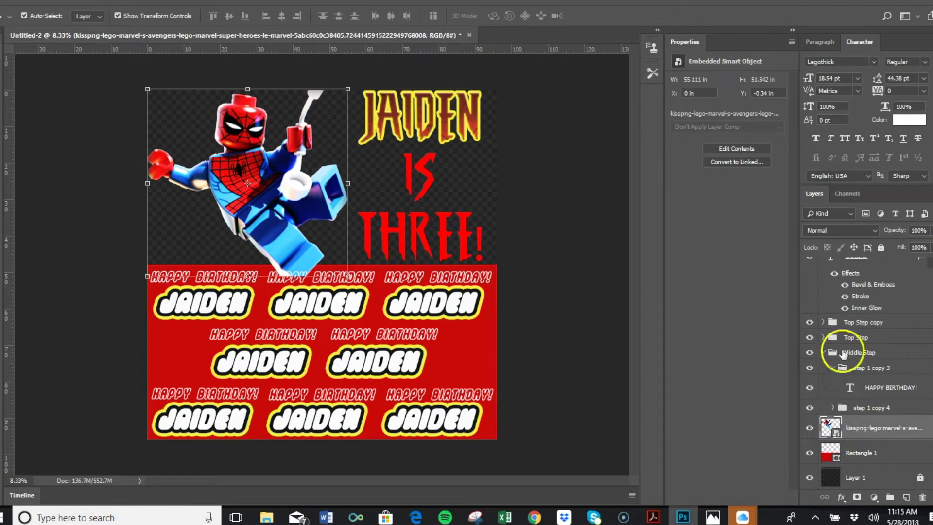
pyautogui.click(832, 408)
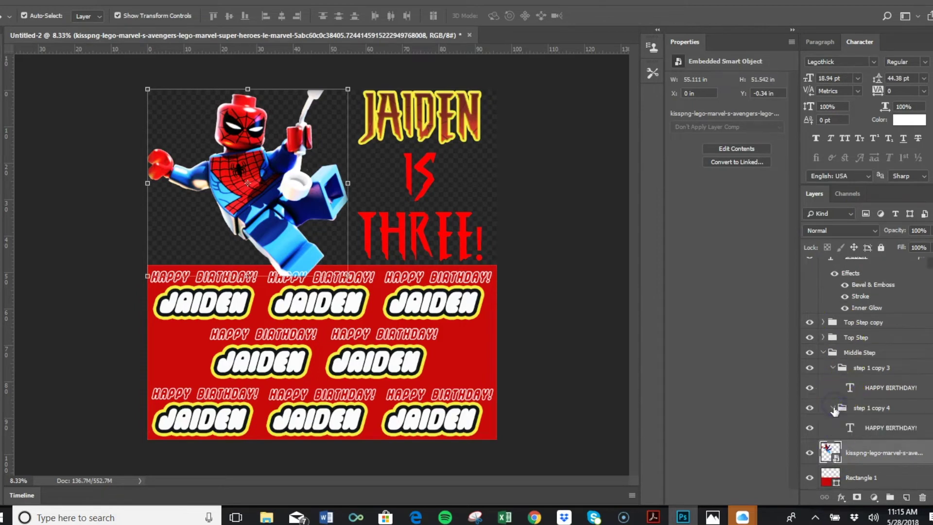
pyautogui.click(833, 367)
pyautogui.click(823, 352)
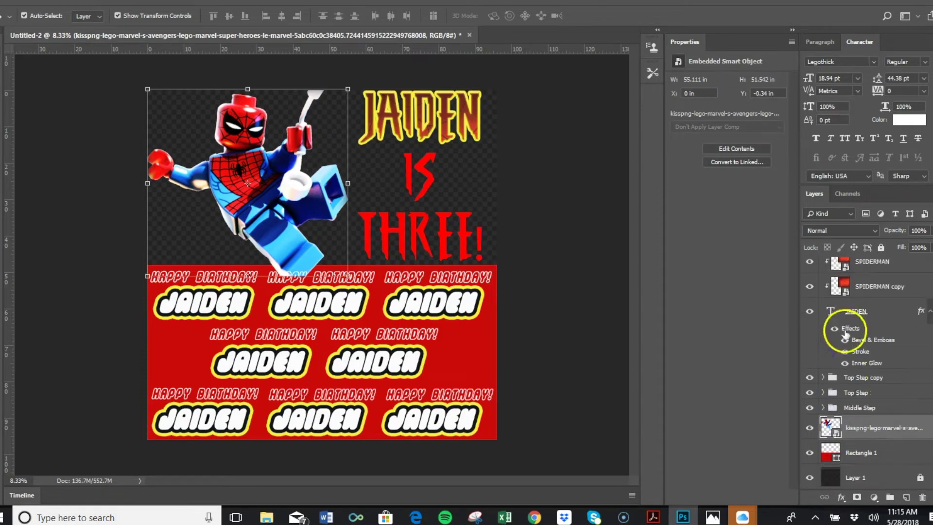
# Combine the Top Step copy, Top Step and Middle Step groups into one new parent group.
pyautogui.doubleClick(849, 379)
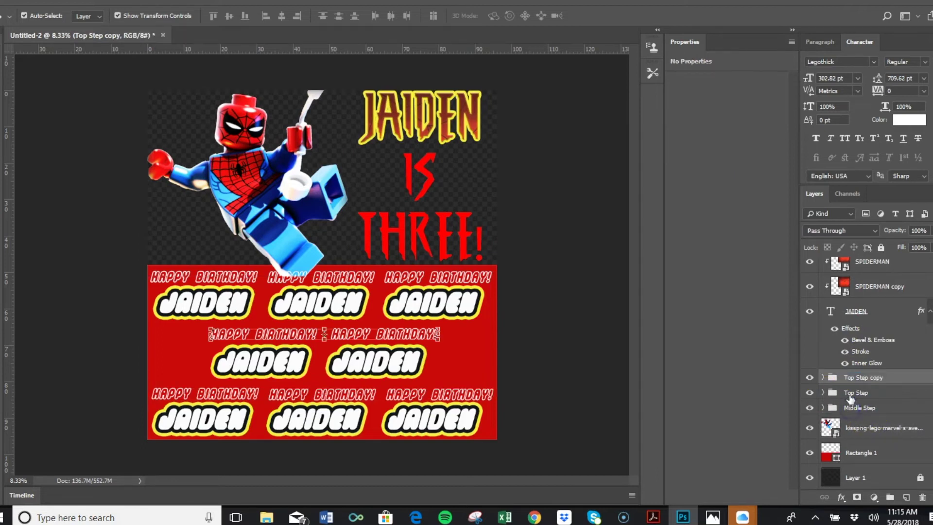
pyautogui.doubleClick(851, 408)
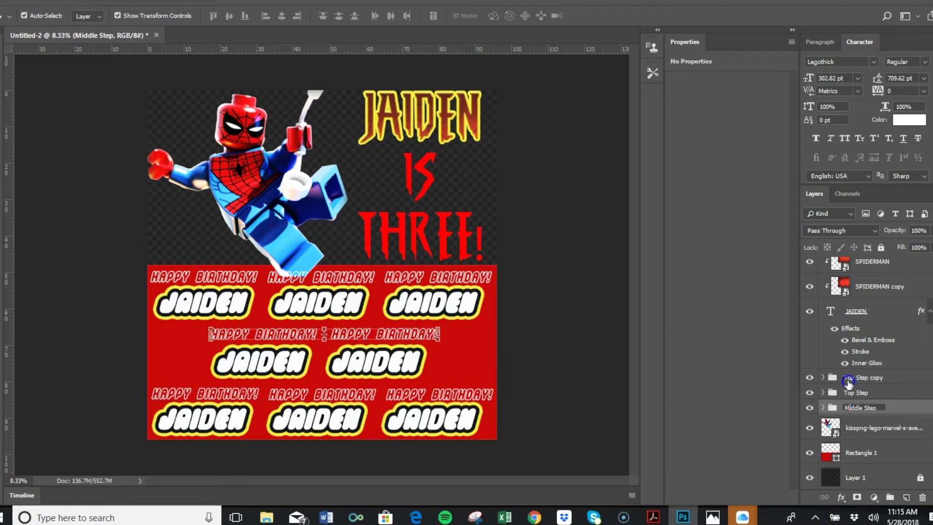
pyautogui.click(848, 379)
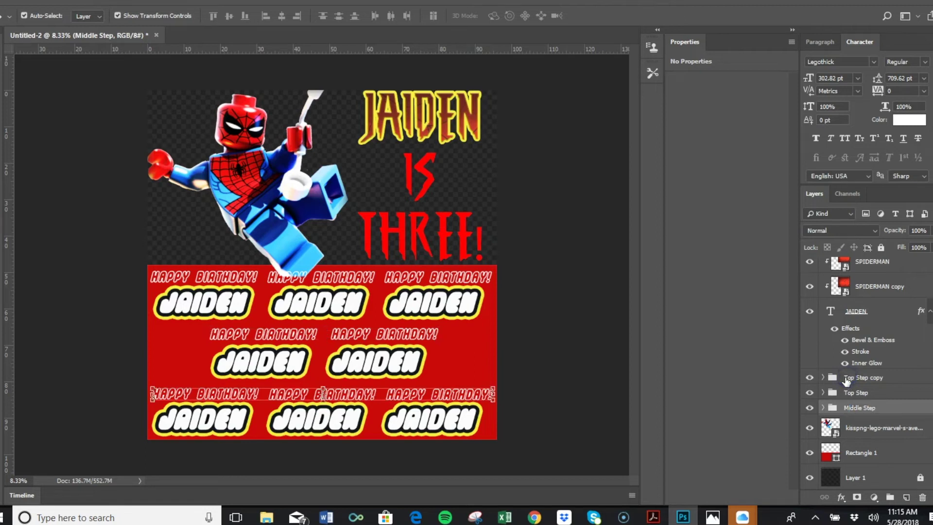
pyautogui.keyDown('shift'); pyautogui.click(857, 407); pyautogui.keyUp('shift')
pyautogui.click(891, 498)
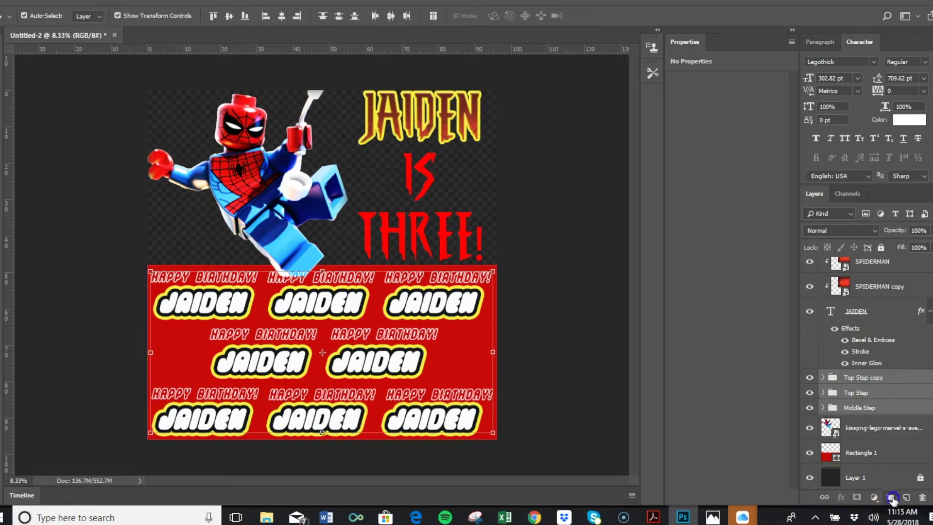
# Rename the new parent group as STEP.
pyautogui.doubleClick(849, 408)
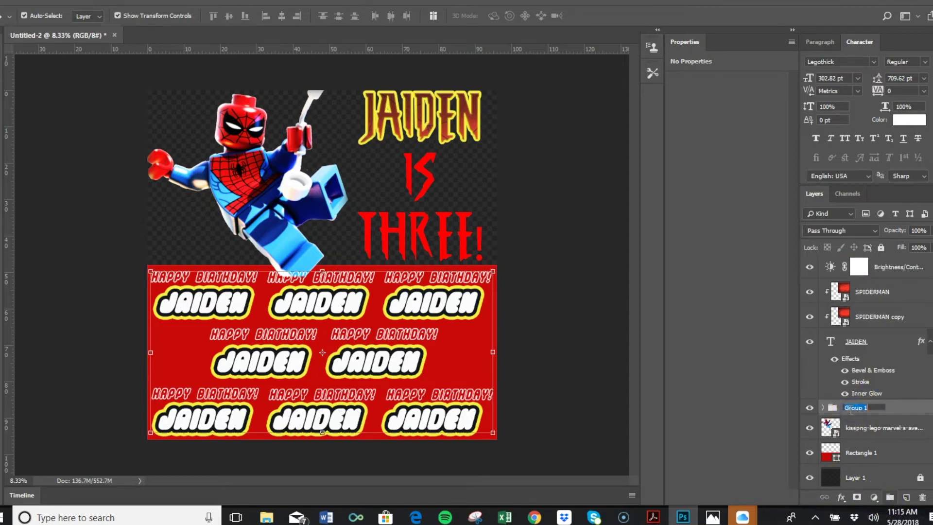
pyautogui.write('aSt')
pyautogui.press('BackSpace')
pyautogui.press('BackSpace')
pyautogui.press('BackSpace')
pyautogui.press('BackSpace')
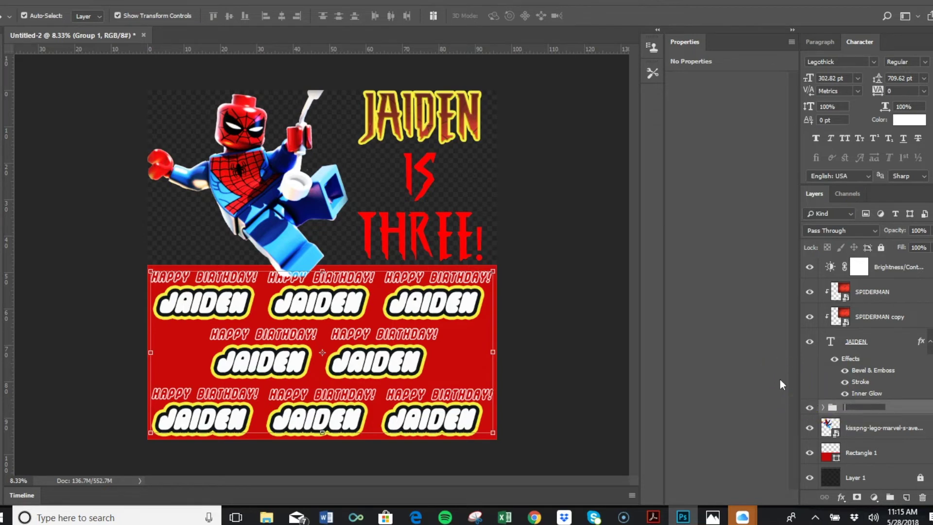
pyautogui.write('STEP')
# Move the original SPIDERMAN texture directly above the IS text layer and delete the Brightness/Contrast adjustment layer.
pyautogui.scroll(2, 930, 275)
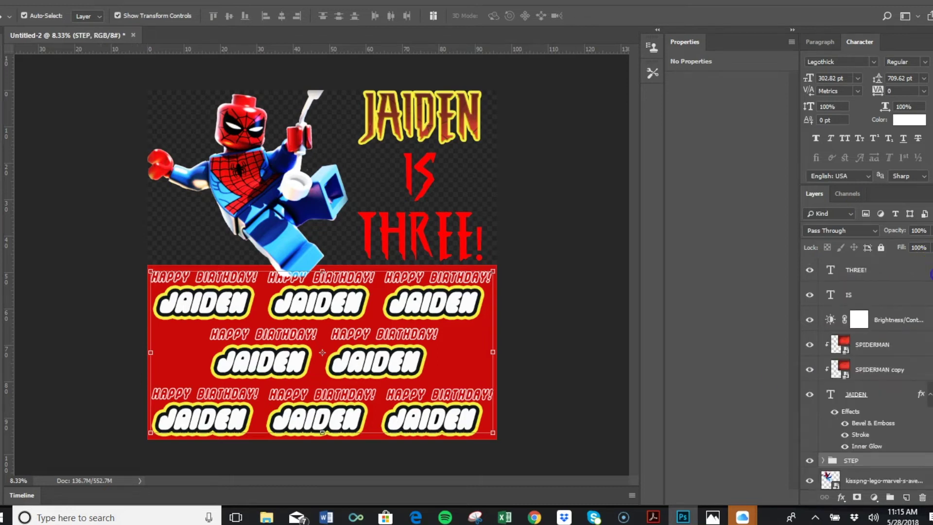
pyautogui.moveTo(879, 350); pyautogui.dragTo(871, 282)
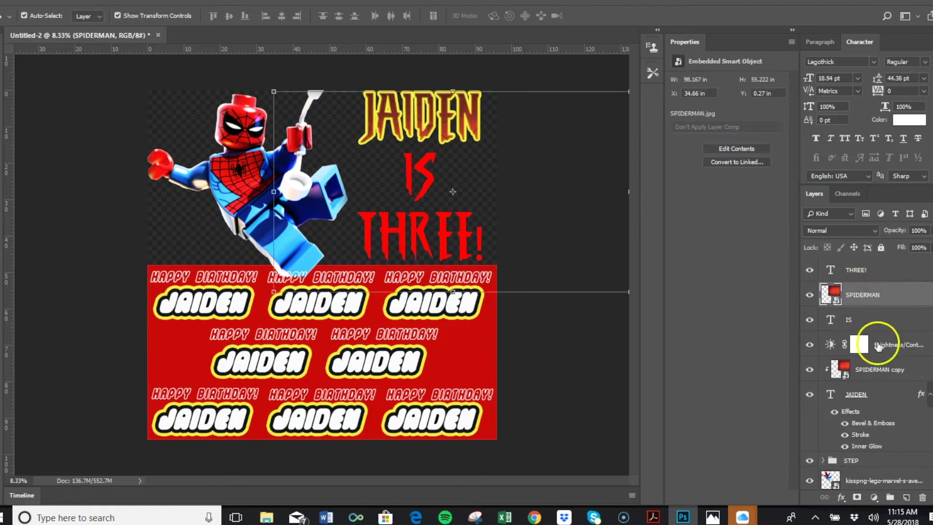
pyautogui.moveTo(879, 345)
pyautogui.mouseDown()
pyautogui.moveTo(874, 256)
pyautogui.moveTo(878, 341)
pyautogui.mouseUp()
pyautogui.press('Delete')
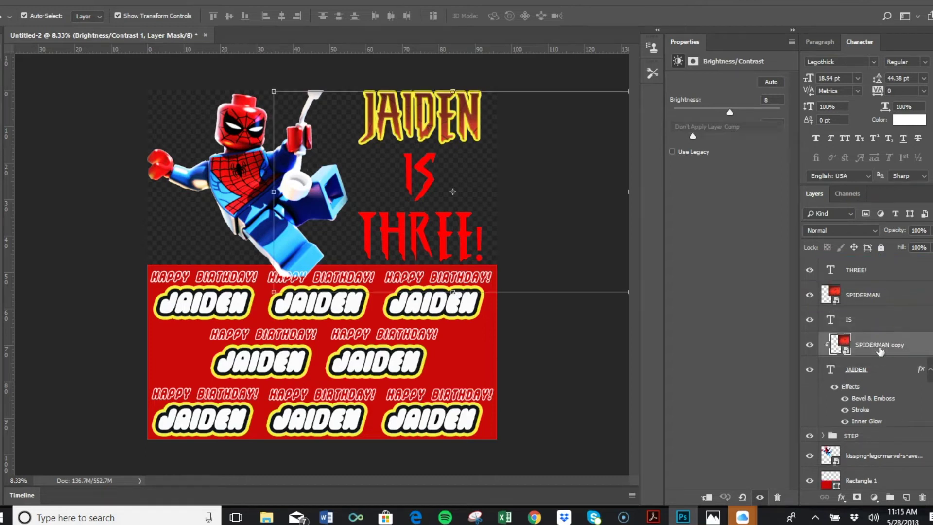
# Clip the SPIDERMAN texture to the IS text with a clipping mask.
pyautogui.moveTo(877, 341); pyautogui.dragTo(873, 304)
pyautogui.click(874, 303)
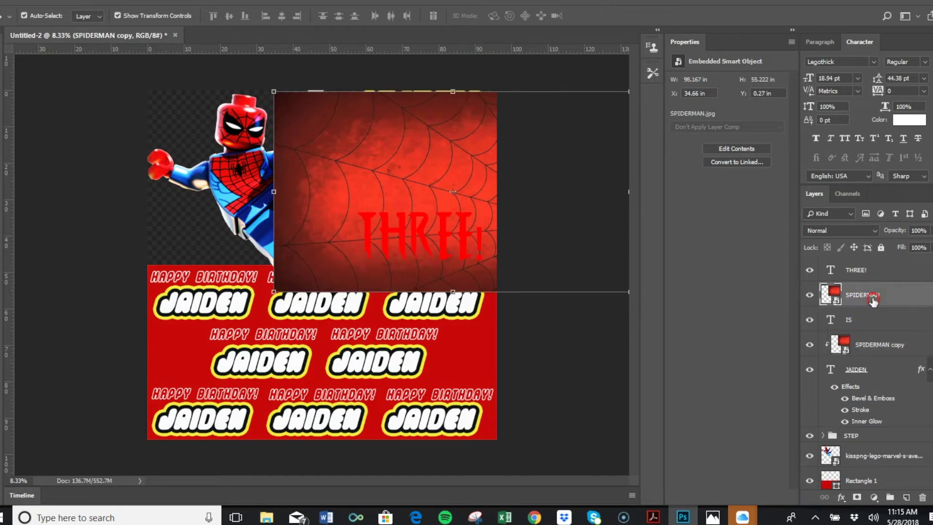
pyautogui.rightClick(874, 303)
pyautogui.click(798, 256)
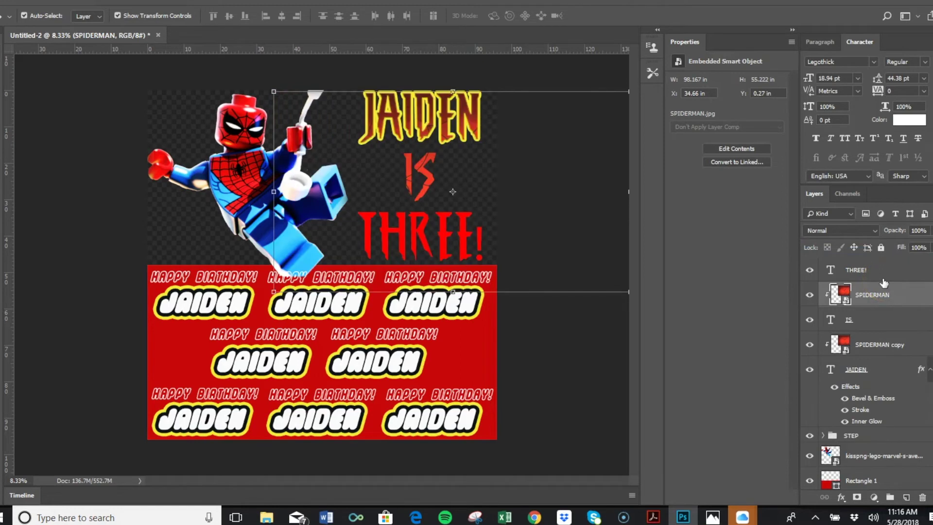
# Duplicate the SPIDERMAN texture directly above the THREE! text layer and clip the copy to that text.
pyautogui.rightClick(884, 291)
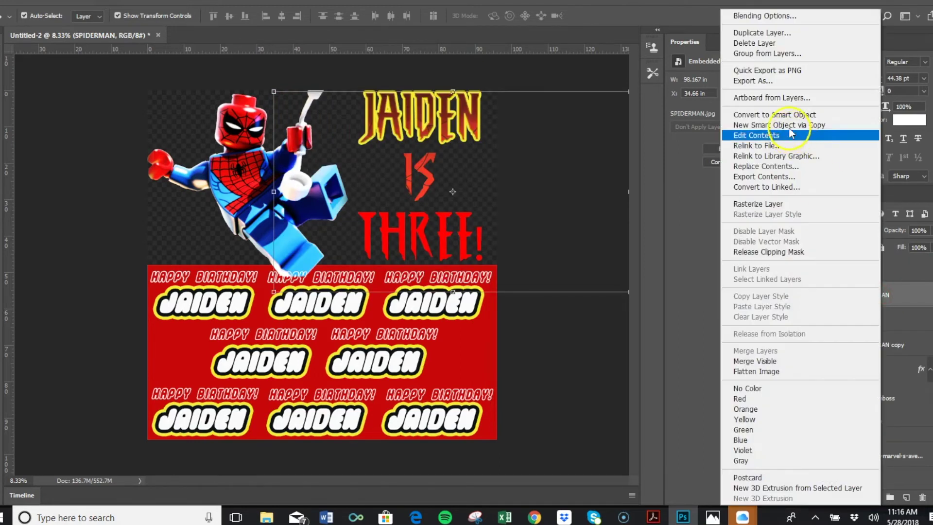
pyautogui.click(777, 34)
pyautogui.click(575, 183)
pyautogui.moveTo(883, 301); pyautogui.dragTo(873, 266)
pyautogui.rightClick(875, 269)
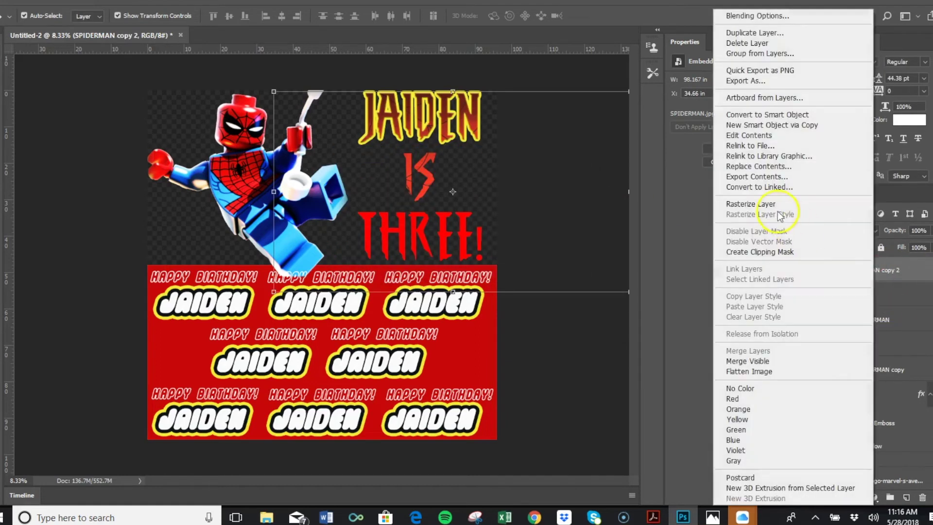
pyautogui.click(773, 250)
# Copy the layer style from the name headline and paste it onto the IS and THREE! text layers.
pyautogui.click(884, 390)
pyautogui.rightClick(883, 391)
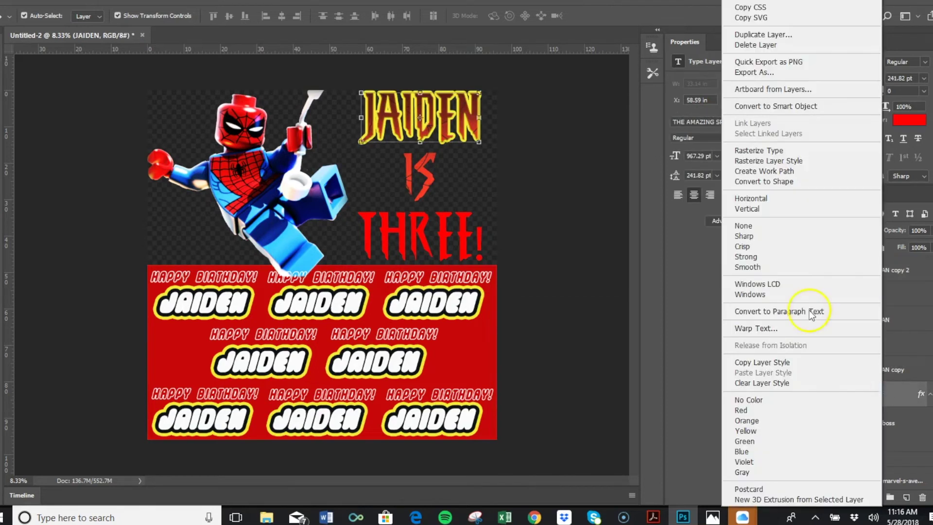
pyautogui.click(797, 362)
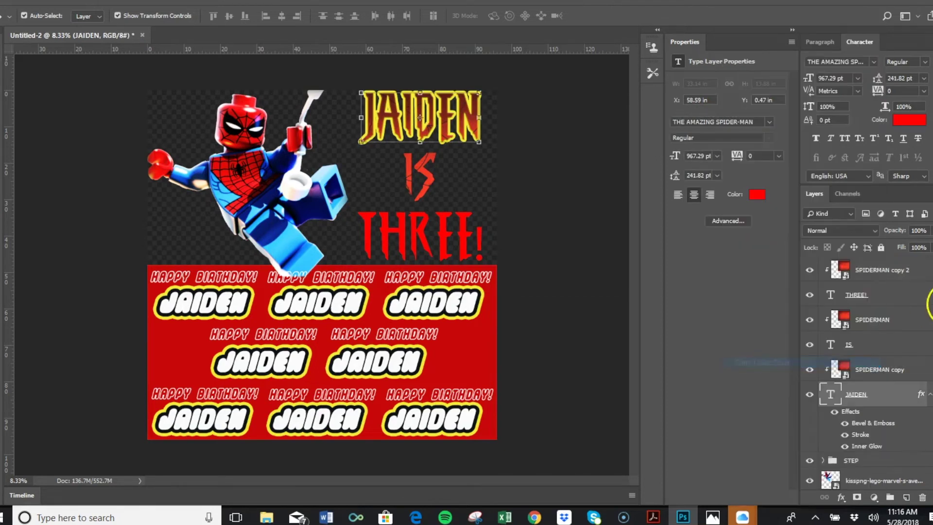
pyautogui.click(897, 348)
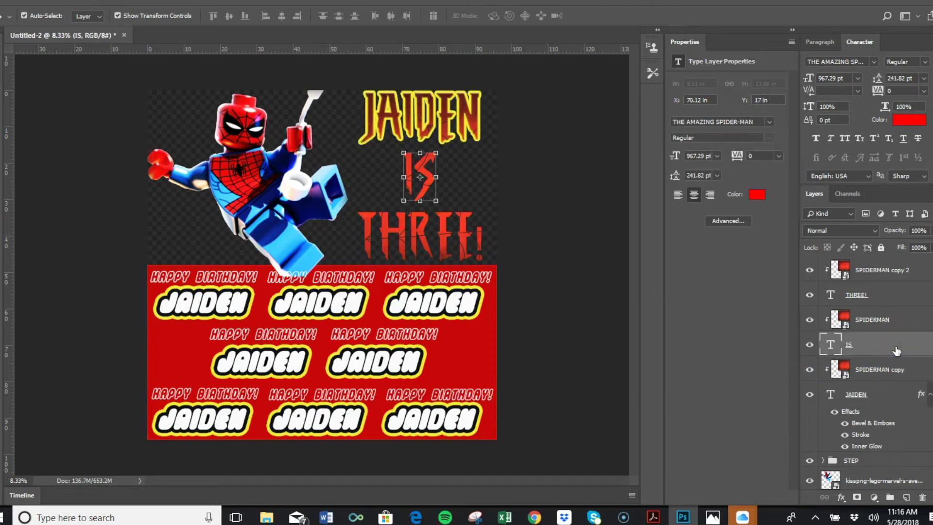
pyautogui.click(878, 295)
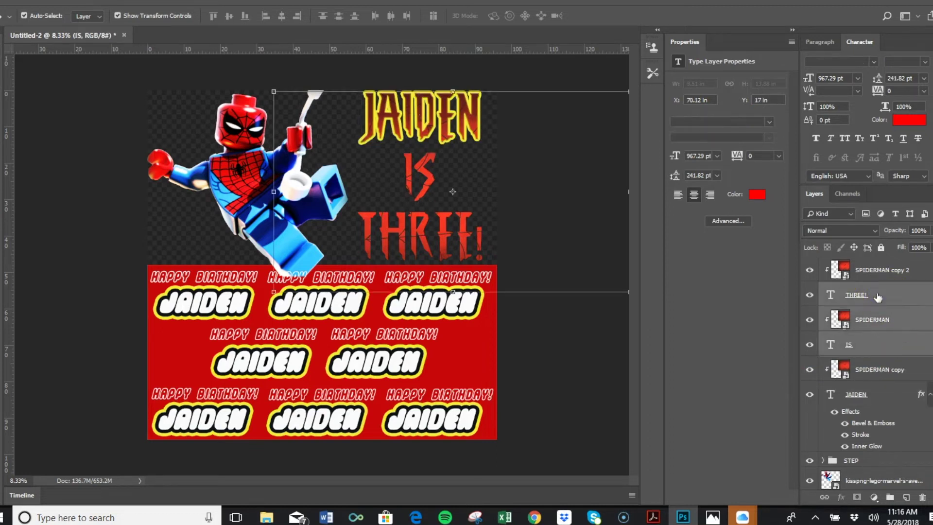
pyautogui.click(878, 295)
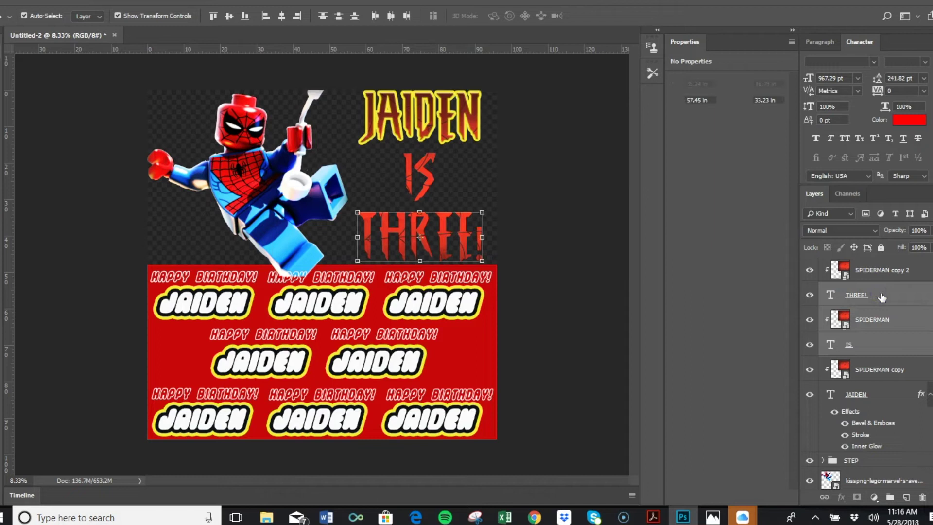
pyautogui.keyDown('shift'); pyautogui.click(878, 344); pyautogui.keyUp('shift')
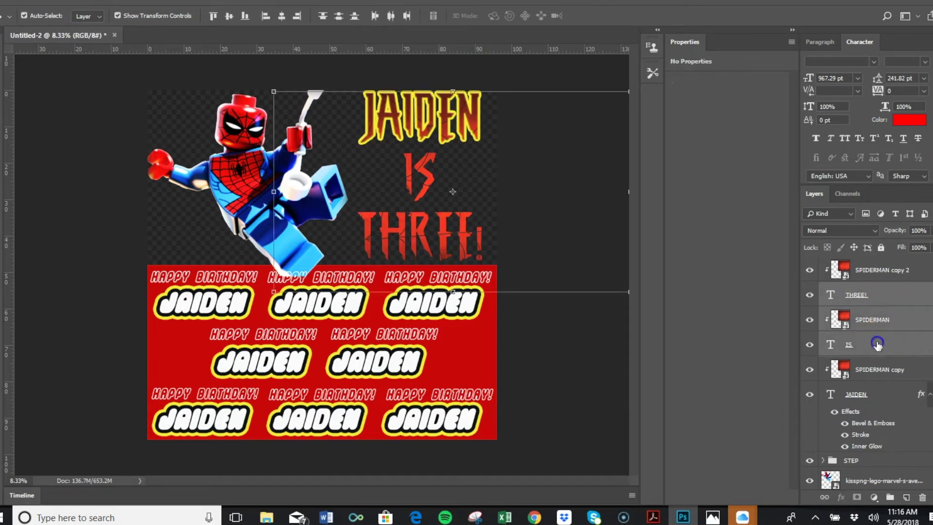
pyautogui.click(878, 346)
pyautogui.keyDown('ctrl'); pyautogui.click(888, 297); pyautogui.keyUp('ctrl')
pyautogui.rightClick(887, 297)
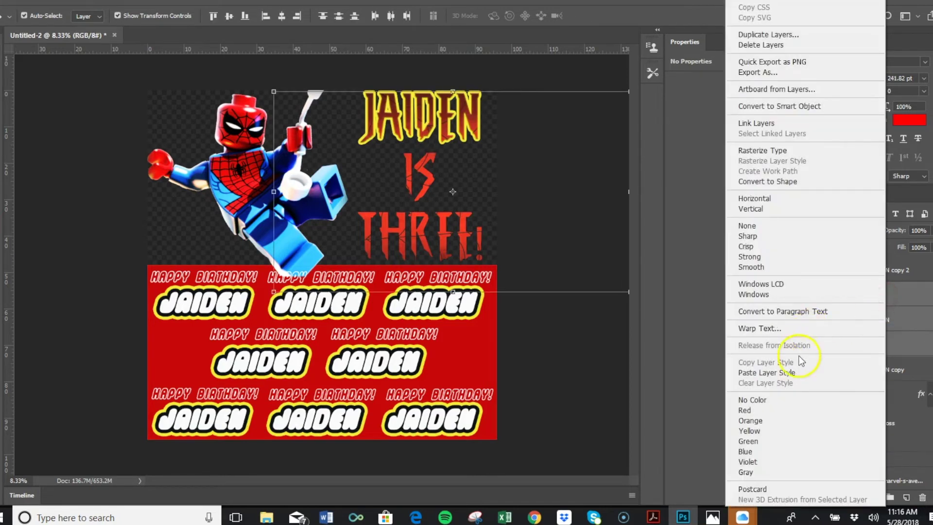
pyautogui.click(798, 372)
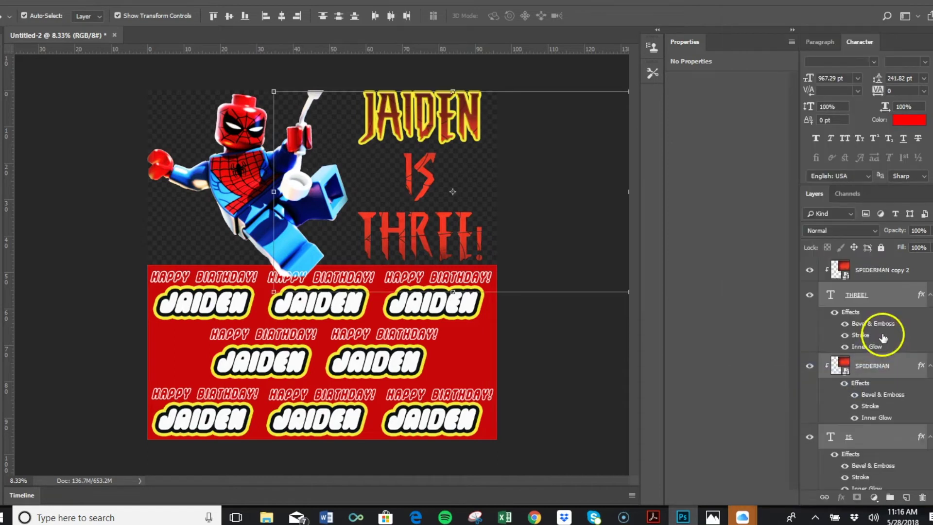
# Clear the layer style from the SPIDERMAN texture between the THREE! and IS text layers.
pyautogui.rightClick(879, 367)
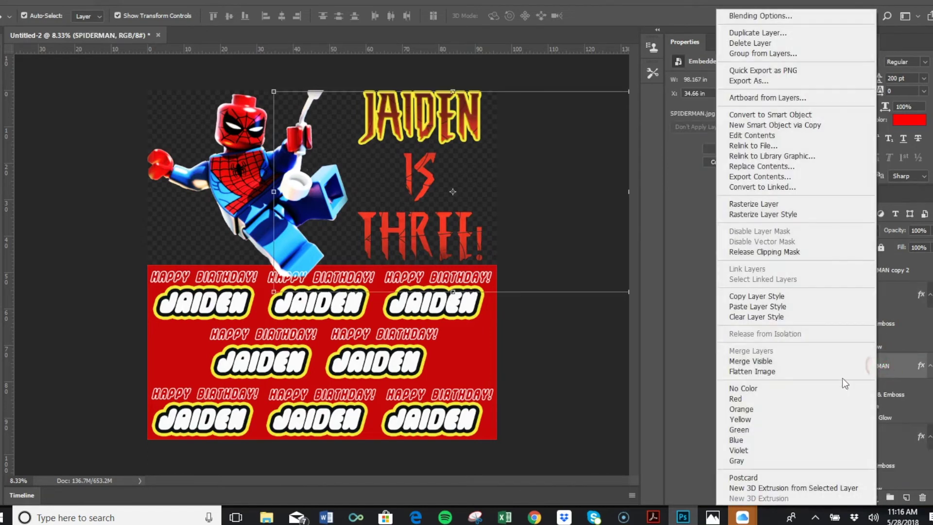
pyautogui.click(774, 317)
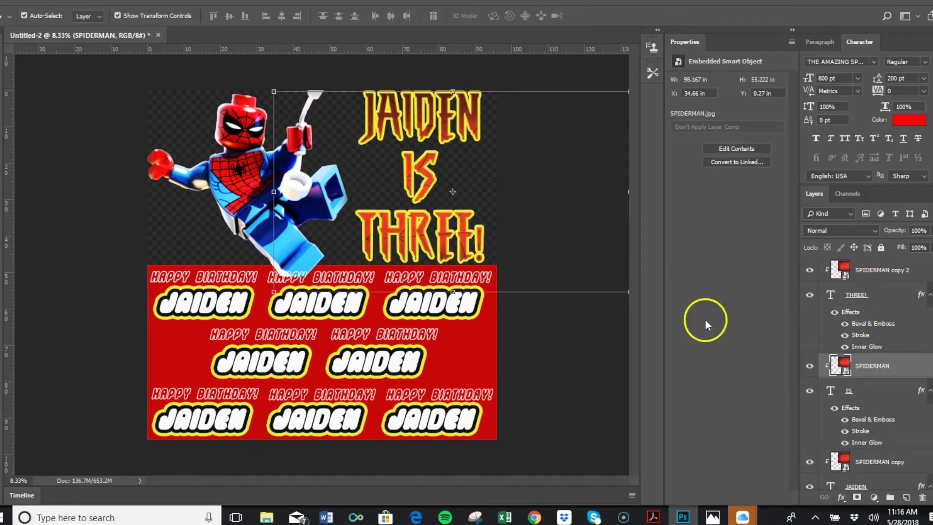
pyautogui.click(592, 346)
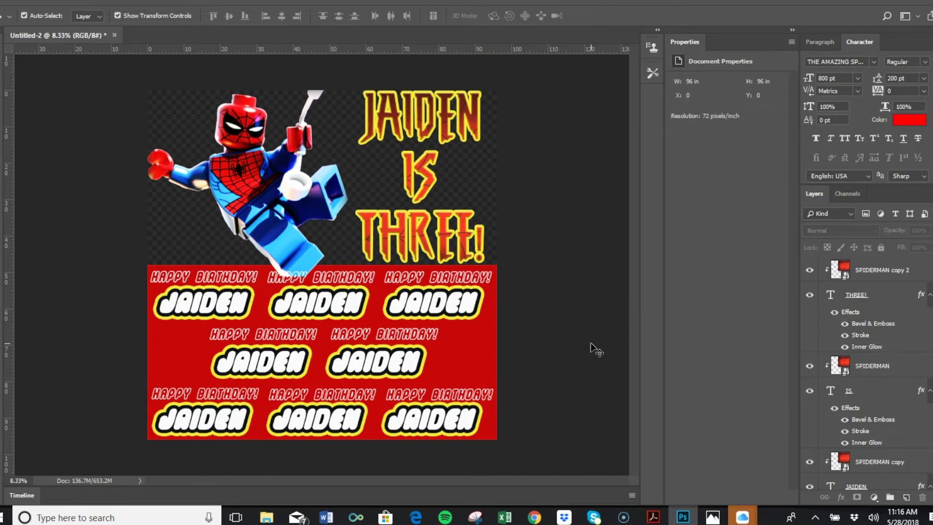
# Change the stroke color of the THREE! text to off-white f9f9f1.
pyautogui.click(859, 335)
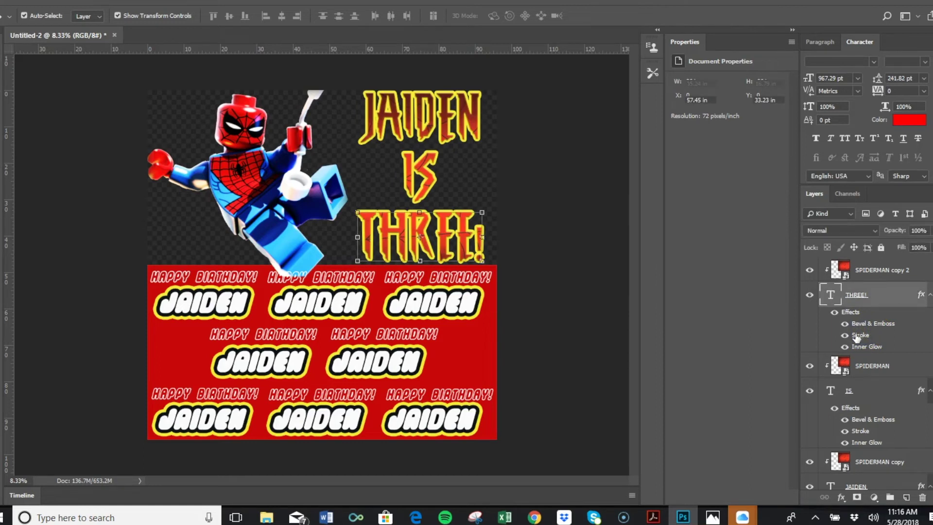
pyautogui.press('h')
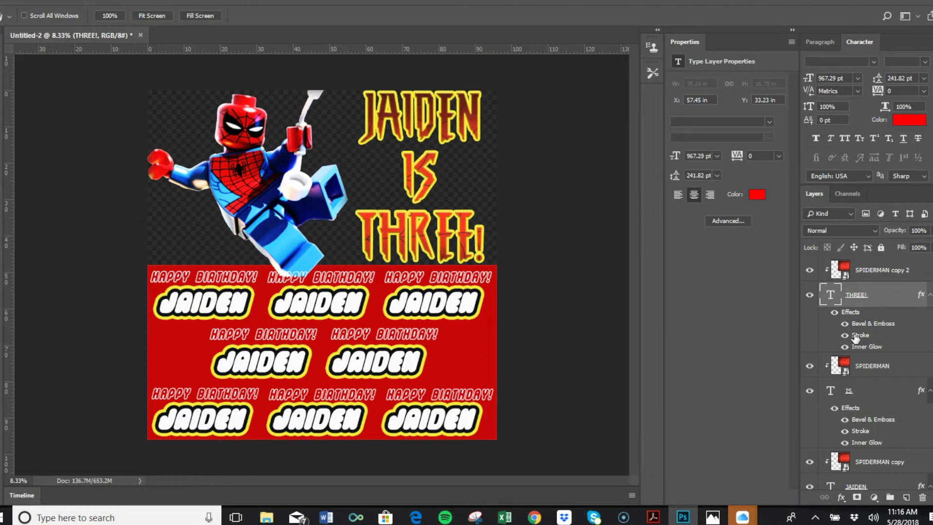
pyautogui.doubleClick(856, 336)
pyautogui.click(675, 229)
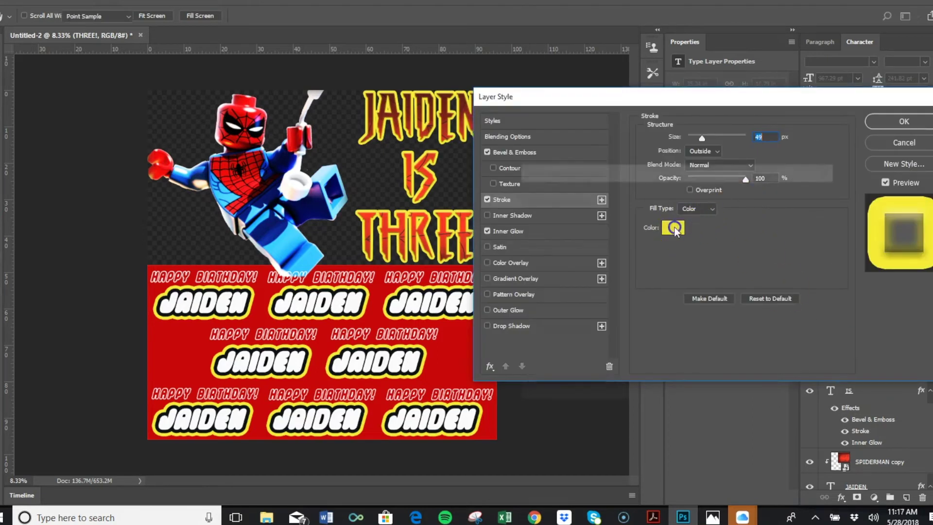
pyautogui.moveTo(552, 208); pyautogui.dragTo(526, 202)
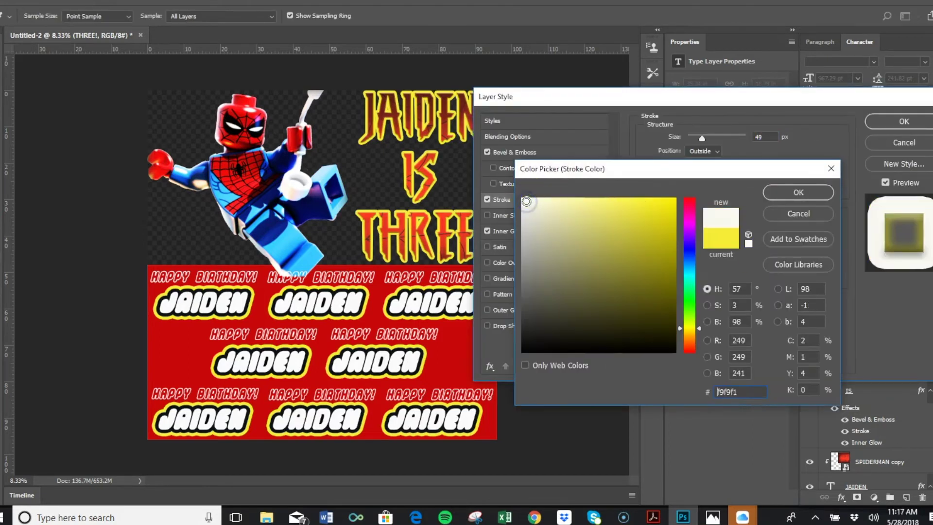
pyautogui.click(781, 191)
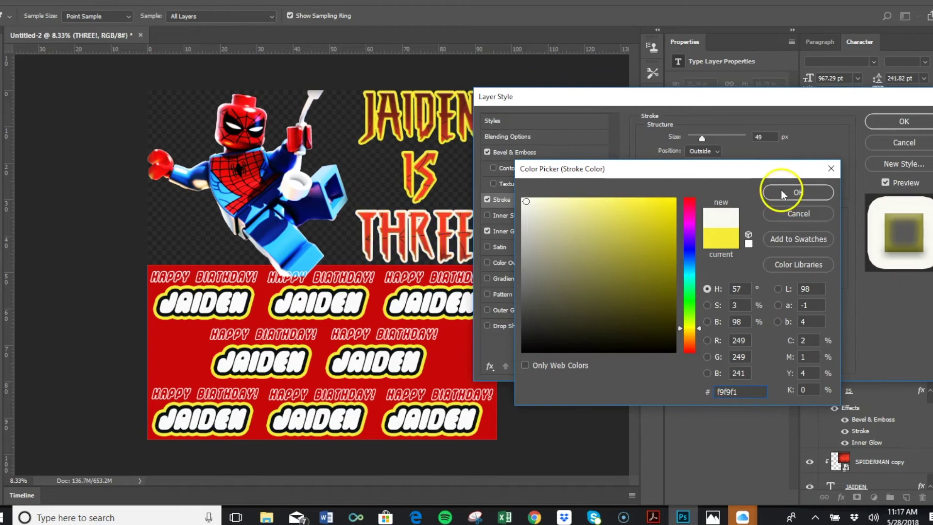
pyautogui.click(781, 190)
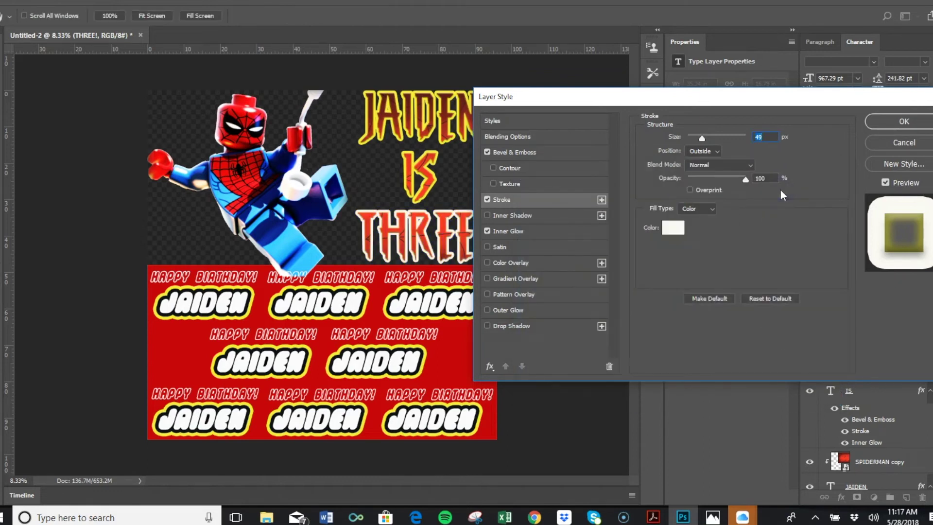
pyautogui.click(865, 120)
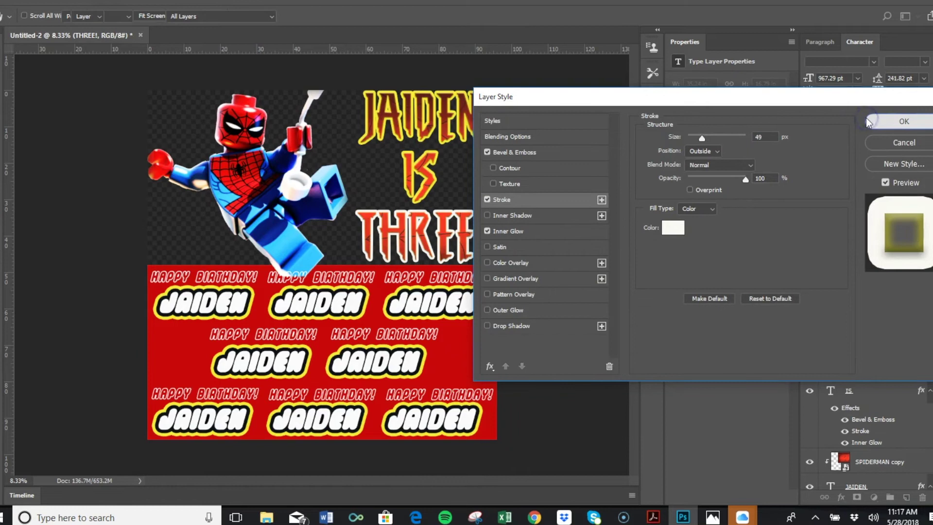
# Set the Bevel & Emboss of the THREE! text to the Chisel Hard technique with a depth of 240%.
pyautogui.click(872, 301)
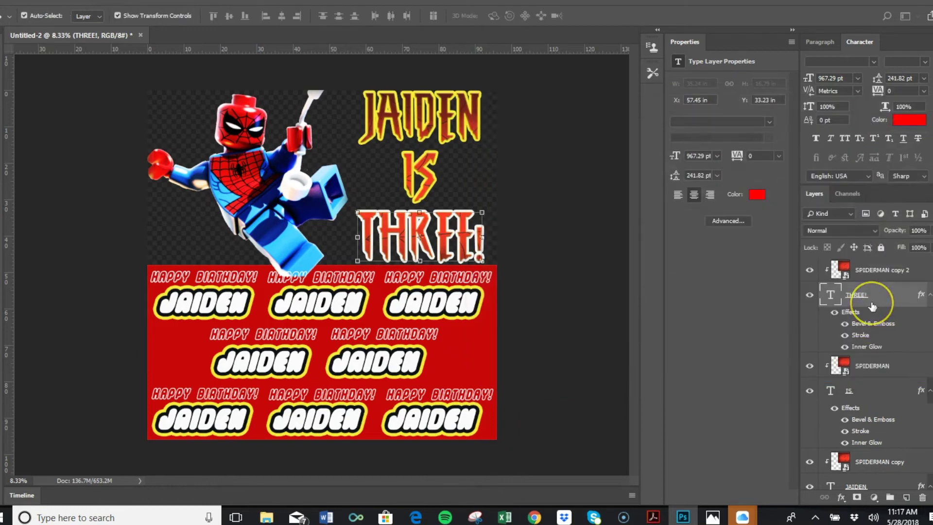
pyautogui.click(868, 325)
pyautogui.doubleClick(868, 325)
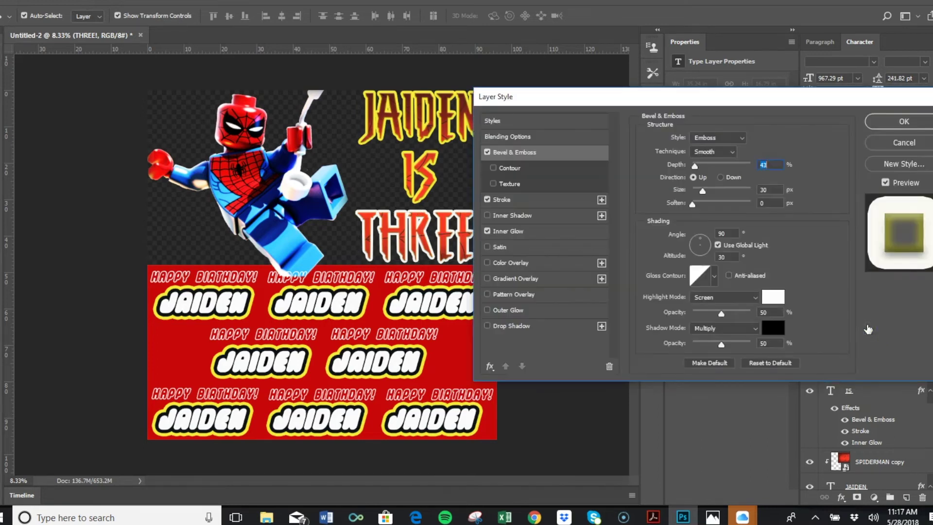
pyautogui.click(837, 309)
pyautogui.click(721, 138)
pyautogui.click(713, 139)
pyautogui.click(710, 152)
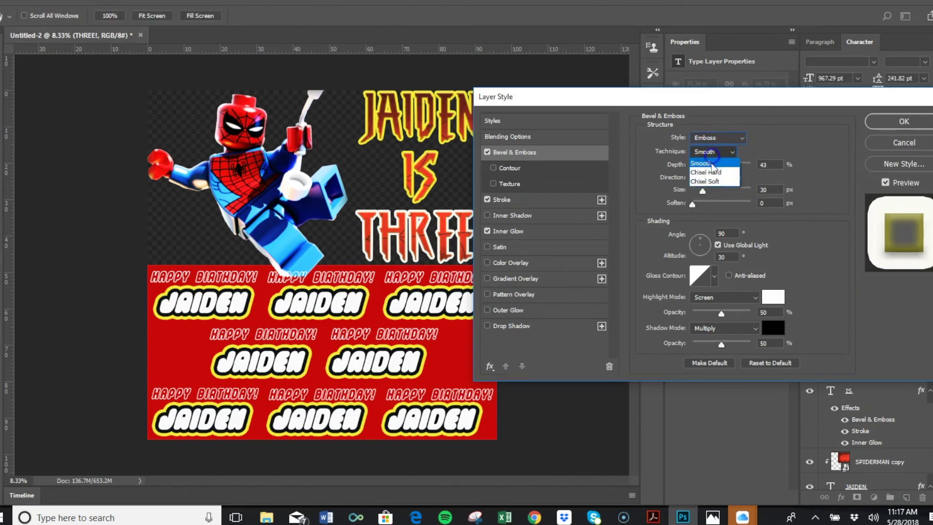
pyautogui.click(711, 173)
pyautogui.moveTo(696, 166); pyautogui.dragTo(706, 168)
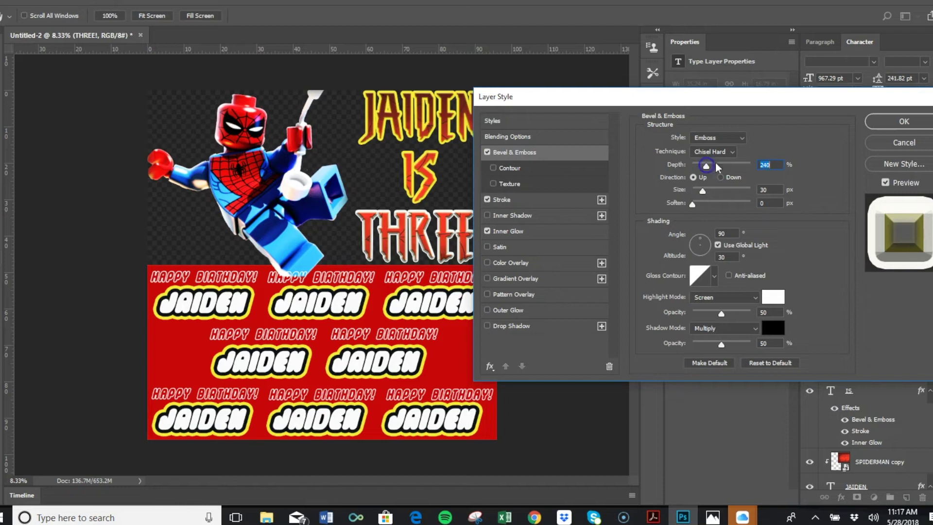
pyautogui.click(896, 121)
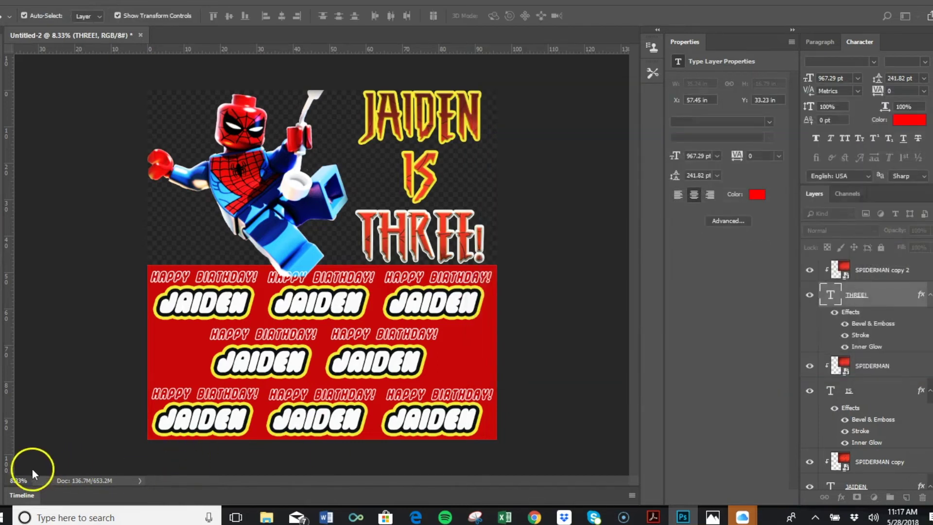
# Examine the beveled edges, stroke and web texture of the THREE! lettering at 100% magnification.
pyautogui.click(10, 479)
pyautogui.write('100')
pyautogui.press('Return')
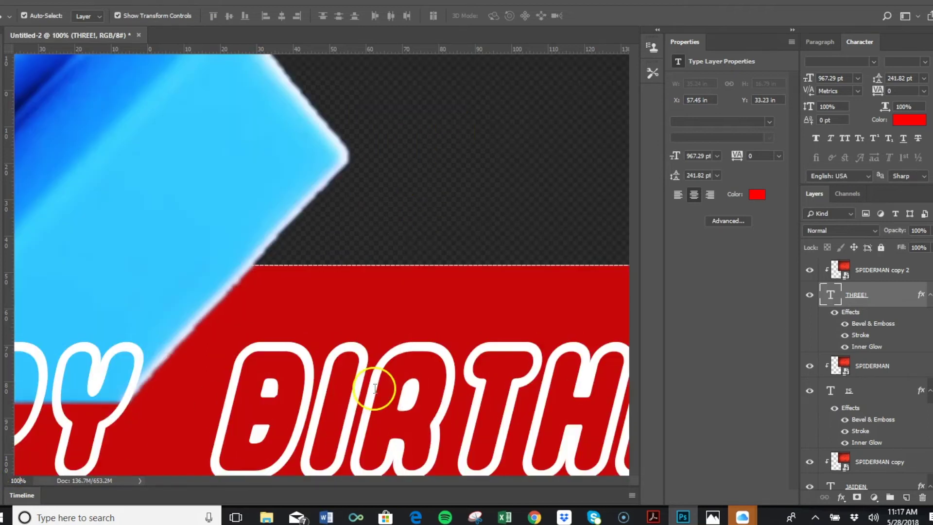
pyautogui.moveTo(631, 261); pyautogui.dragTo(634, 190)
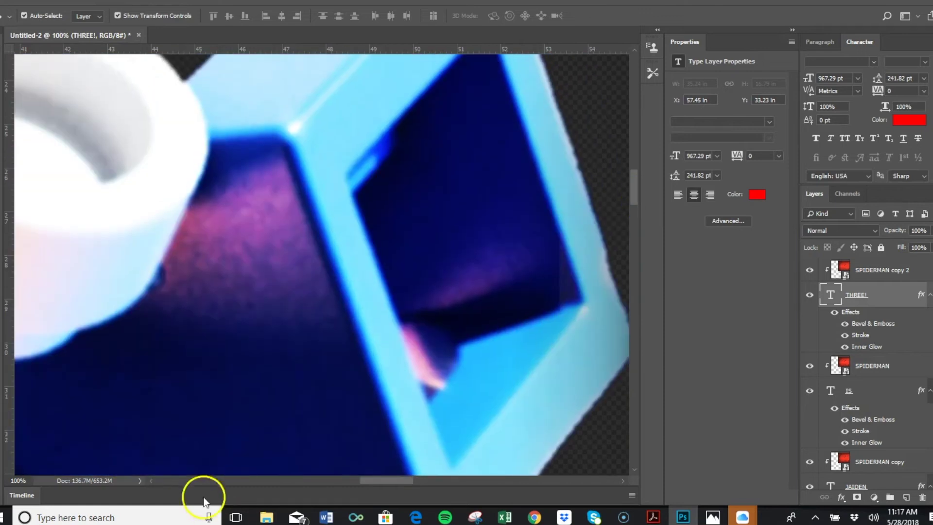
pyautogui.moveTo(363, 479); pyautogui.dragTo(479, 464)
pyautogui.moveTo(631, 177); pyautogui.dragTo(626, 235)
pyautogui.click(13, 481)
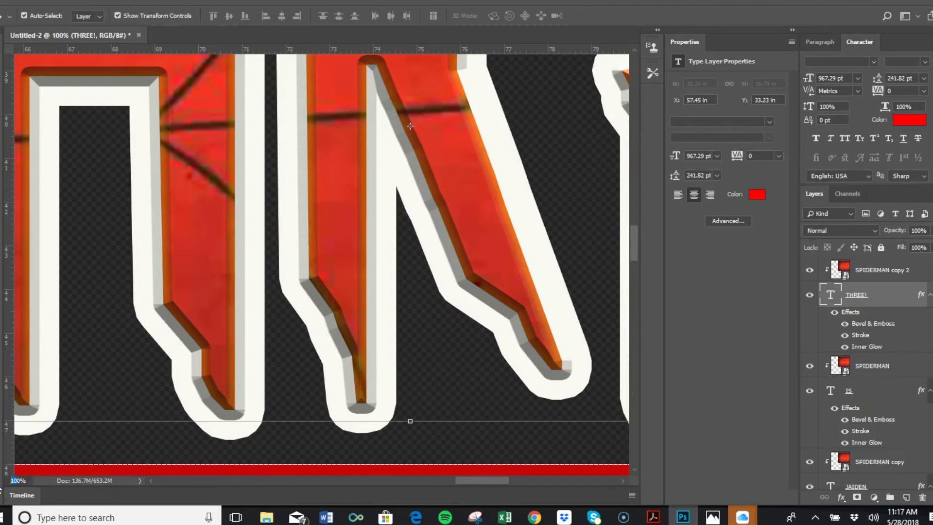
pyautogui.write('10')
pyautogui.press('Return')
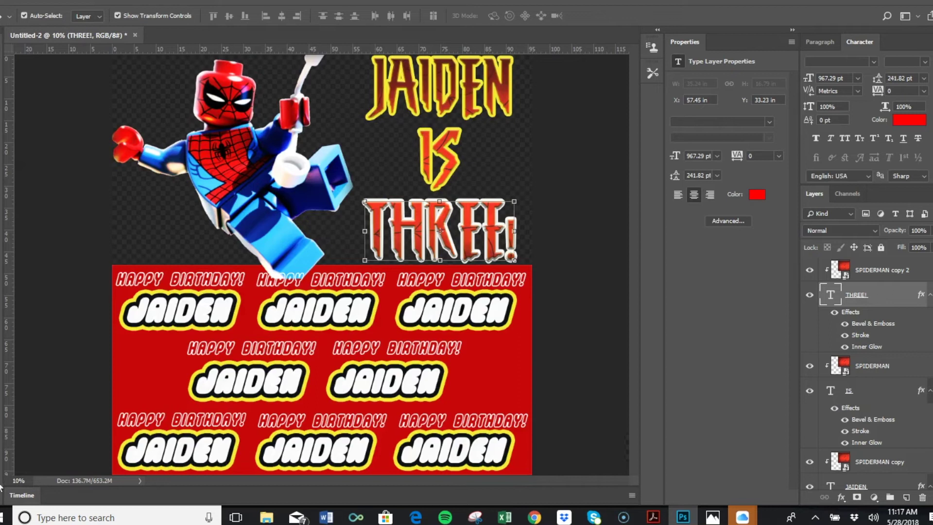
# Scale the SPIDERMAN copy 2 texture down to about 41.4 x 25 in so it just covers the THREE! text.
pyautogui.click(874, 275)
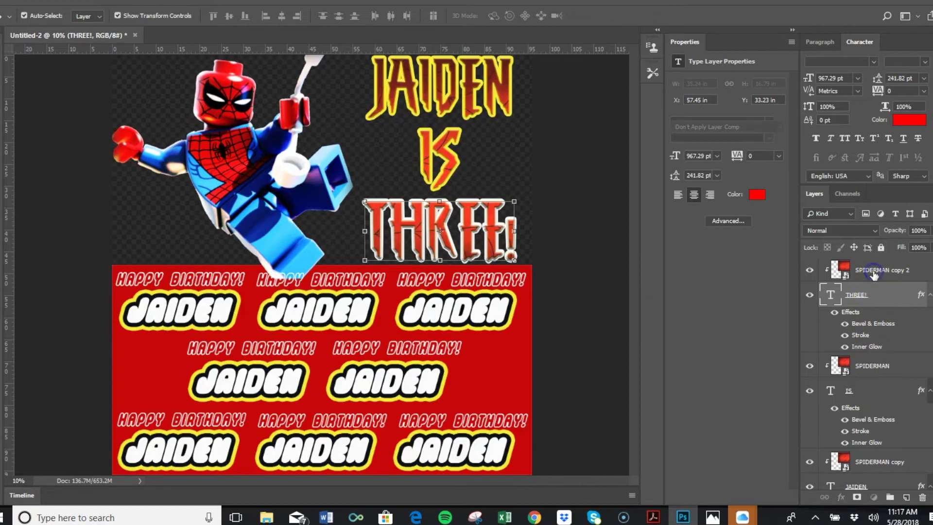
pyautogui.moveTo(265, 298); pyautogui.dragTo(264, 297)
pyautogui.moveTo(27, 480); pyautogui.dragTo(4, 480)
pyautogui.write('8')
pyautogui.press('Return')
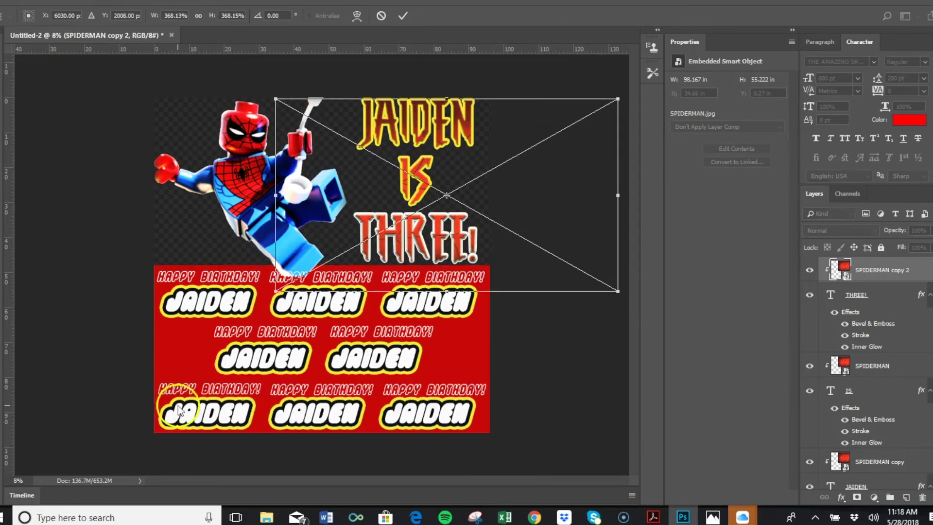
pyautogui.moveTo(620, 93); pyautogui.dragTo(489, 186)
pyautogui.click(291, 287)
pyautogui.moveTo(290, 287); pyautogui.dragTo(406, 246)
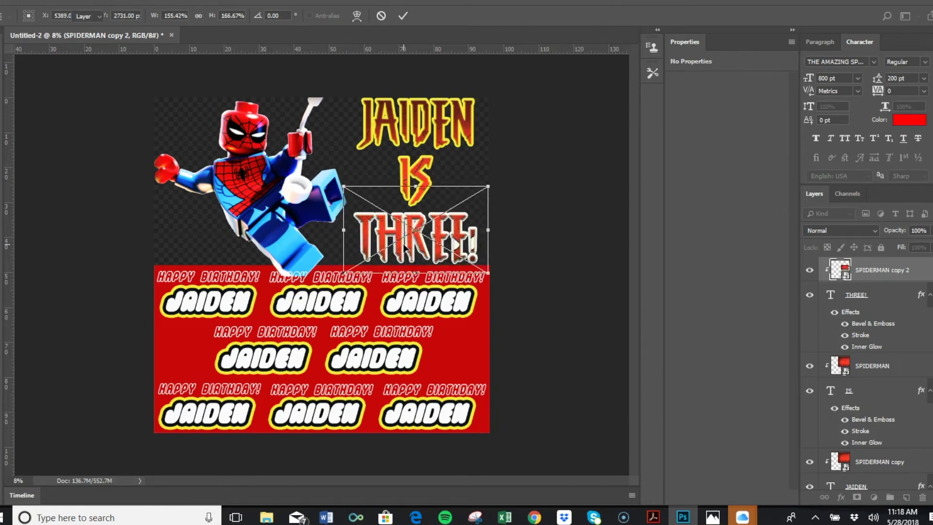
pyautogui.press('Return')
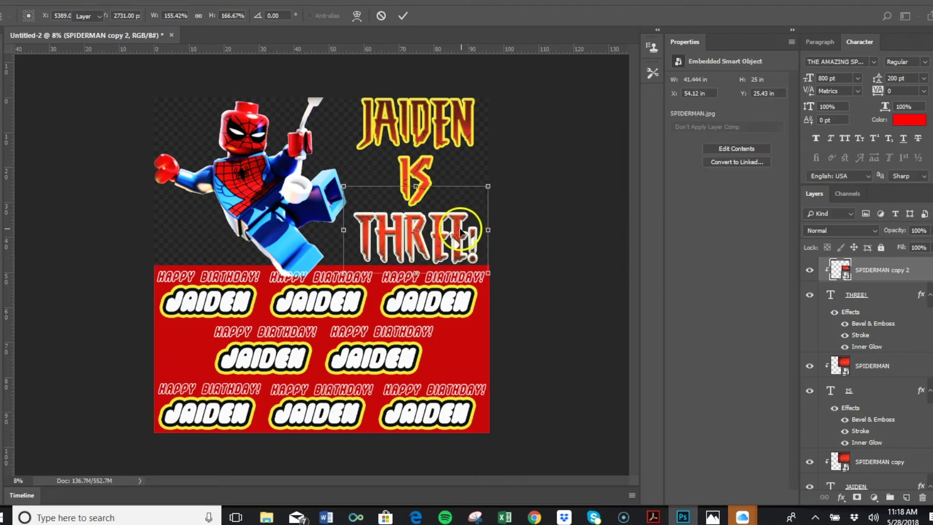
pyautogui.moveTo(462, 233)
pyautogui.mouseDown()
pyautogui.moveTo(483, 234)
pyautogui.moveTo(457, 236)
pyautogui.mouseUp()
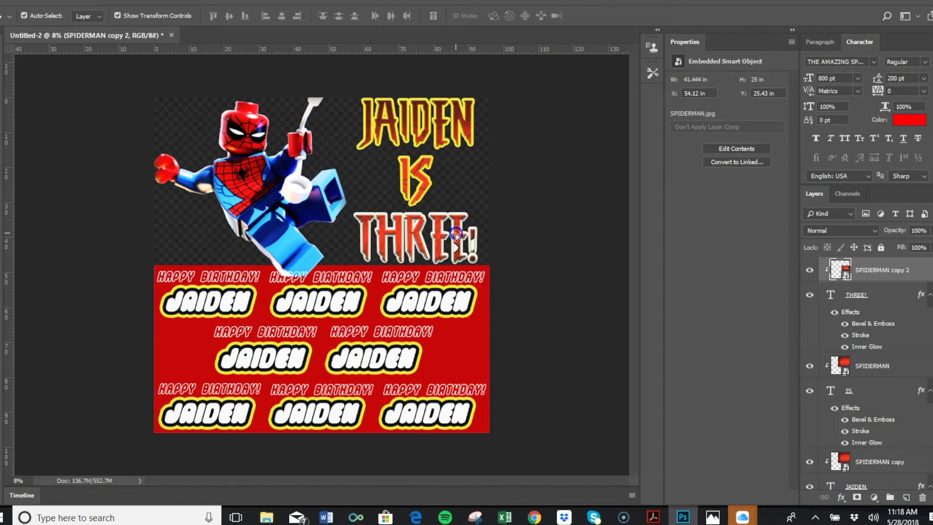
pyautogui.click(41, 474)
# Lighten the Bevel & Emboss shading on the THREE! text, checking the lettering at 100% magnification.
pyautogui.click(20, 481)
pyautogui.write('100')
pyautogui.press('Return')
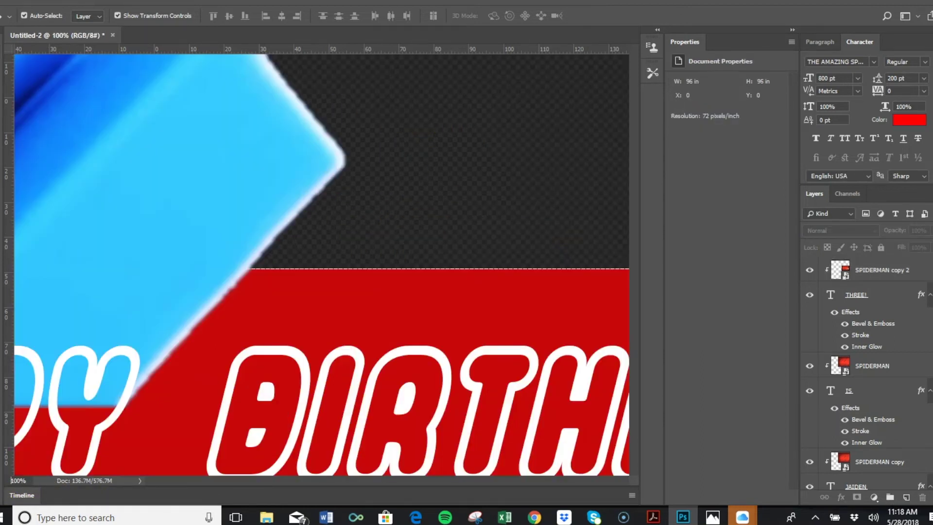
pyautogui.moveTo(374, 479); pyautogui.dragTo(479, 470)
pyautogui.moveTo(634, 250); pyautogui.dragTo(628, 226)
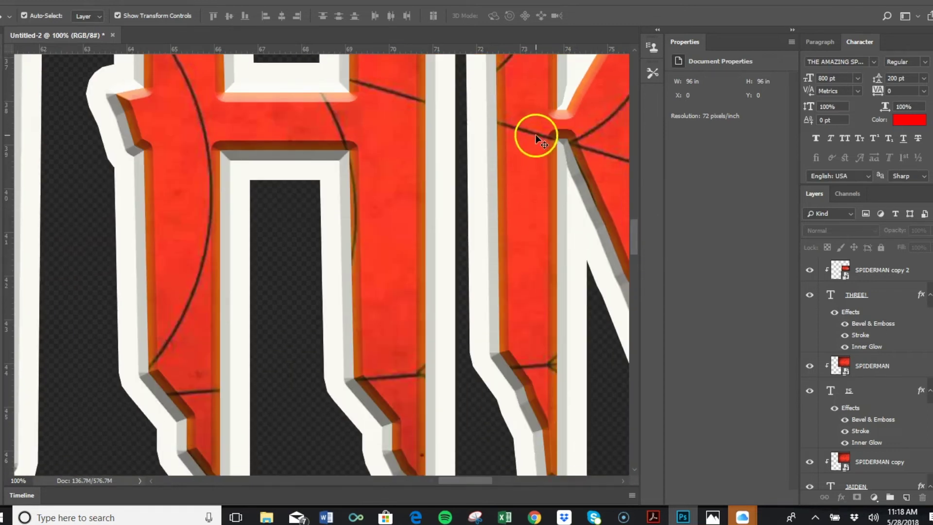
pyautogui.doubleClick(859, 325)
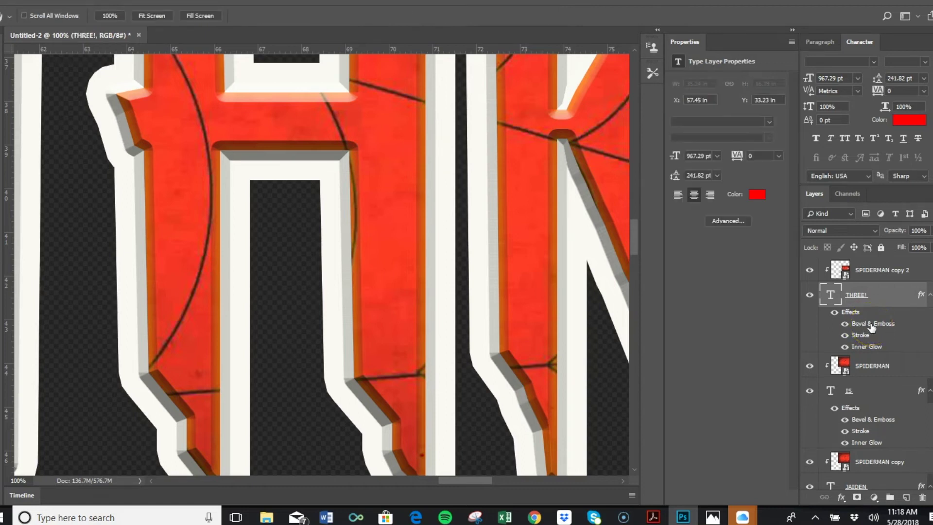
pyautogui.click(774, 250)
pyautogui.moveTo(707, 164); pyautogui.dragTo(699, 167)
pyautogui.click(905, 122)
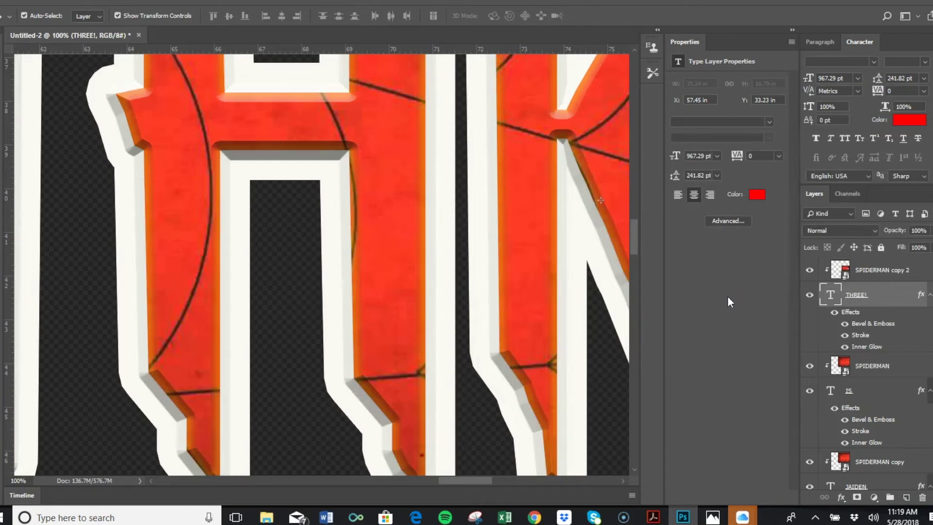
# Copy the layer style of the THREE! text and paste it onto the IS text and the headline's name text.
pyautogui.click(25, 484)
pyautogui.press('Return')
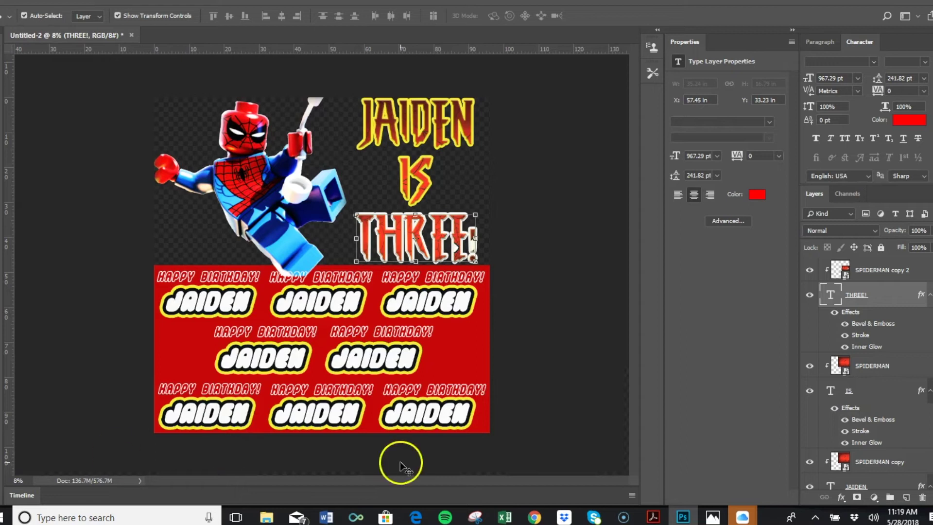
pyautogui.rightClick(892, 296)
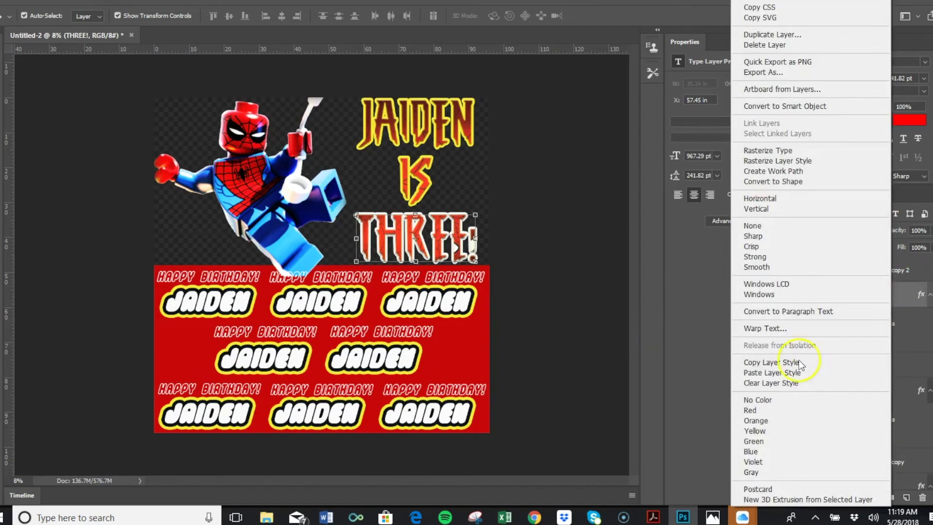
pyautogui.click(792, 362)
pyautogui.scroll(-2, 924, 320)
pyautogui.click(888, 343)
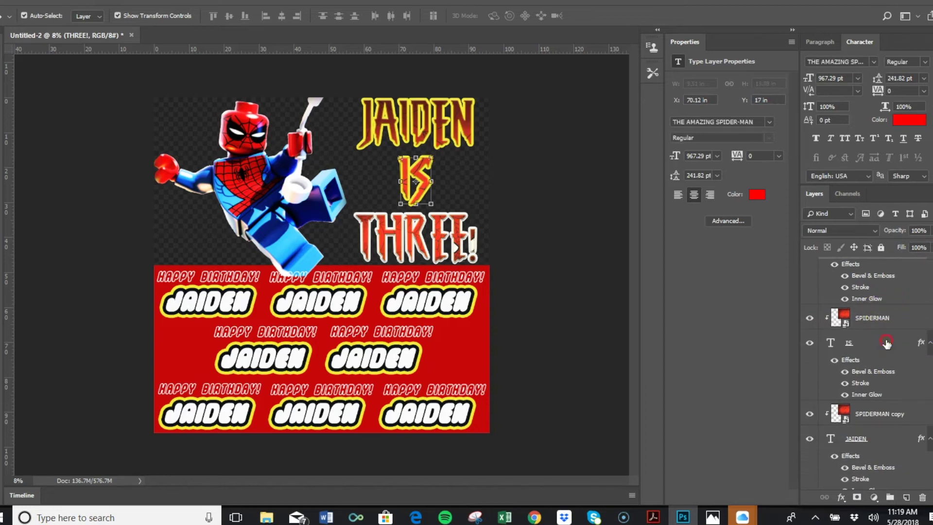
pyautogui.rightClick(887, 343)
pyautogui.click(808, 373)
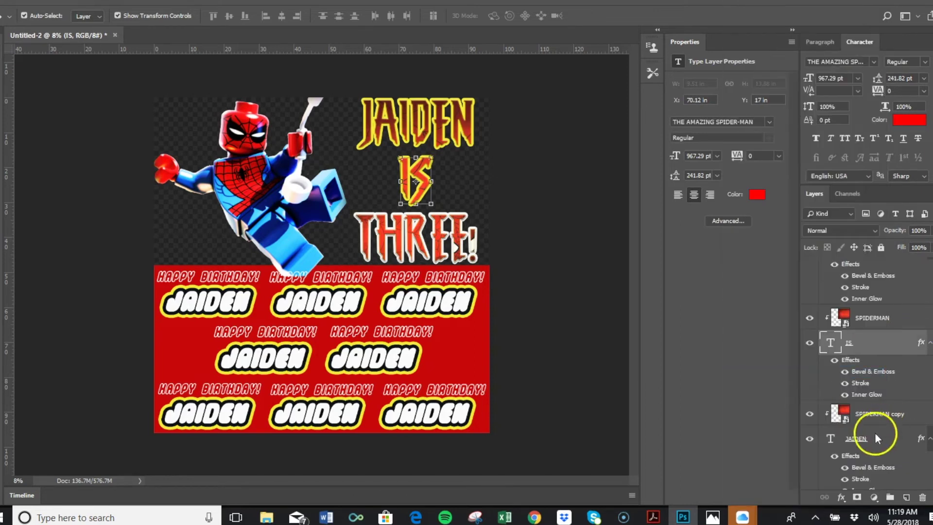
pyautogui.click(883, 439)
pyautogui.rightClick(882, 434)
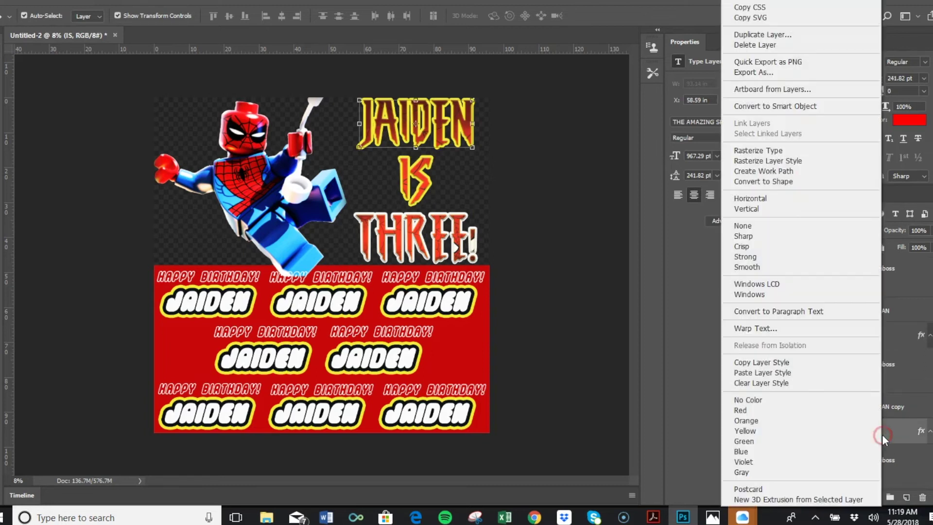
pyautogui.click(790, 372)
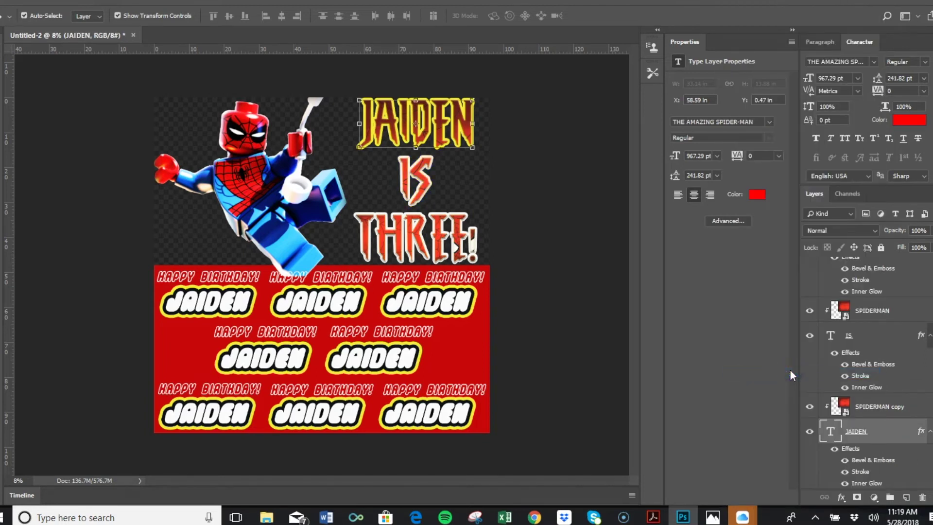
pyautogui.hotkey('ctrl', 'z')
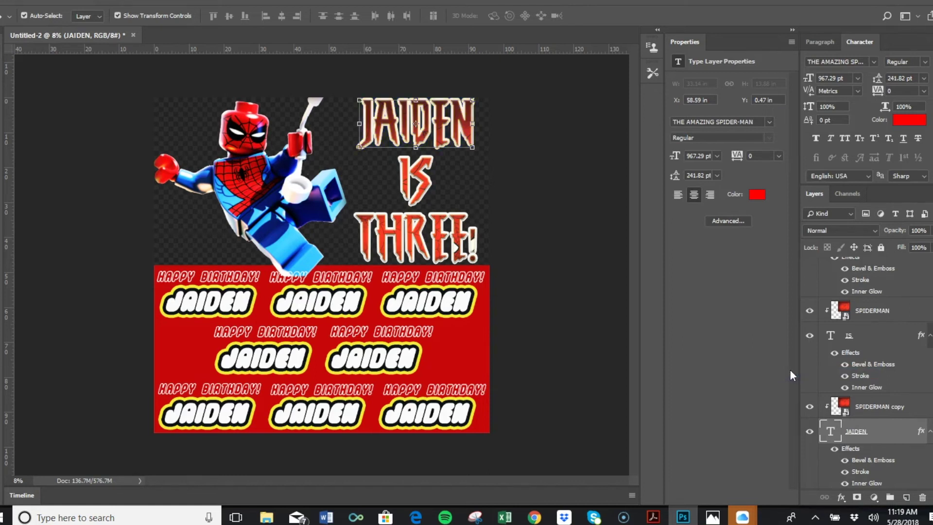
# Scale the SPIDERMAN texture down to about 39.1 x 18.5 in and position it over the IS text.
pyautogui.click(873, 313)
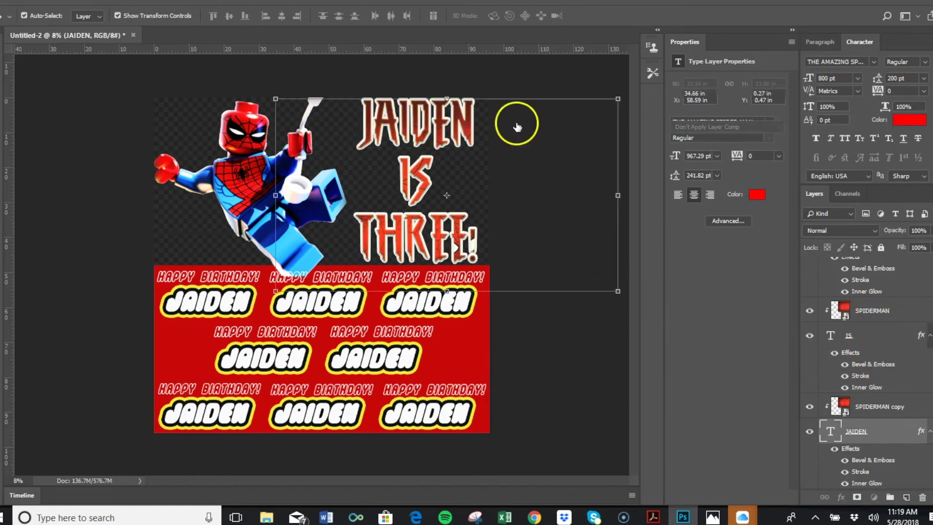
pyautogui.moveTo(618, 291); pyautogui.dragTo(504, 224)
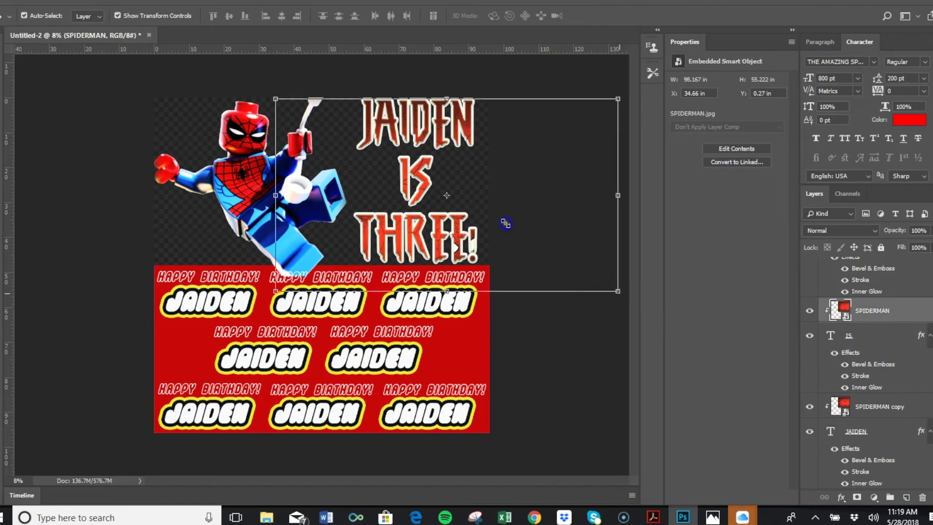
pyautogui.moveTo(460, 189); pyautogui.dragTo(412, 149)
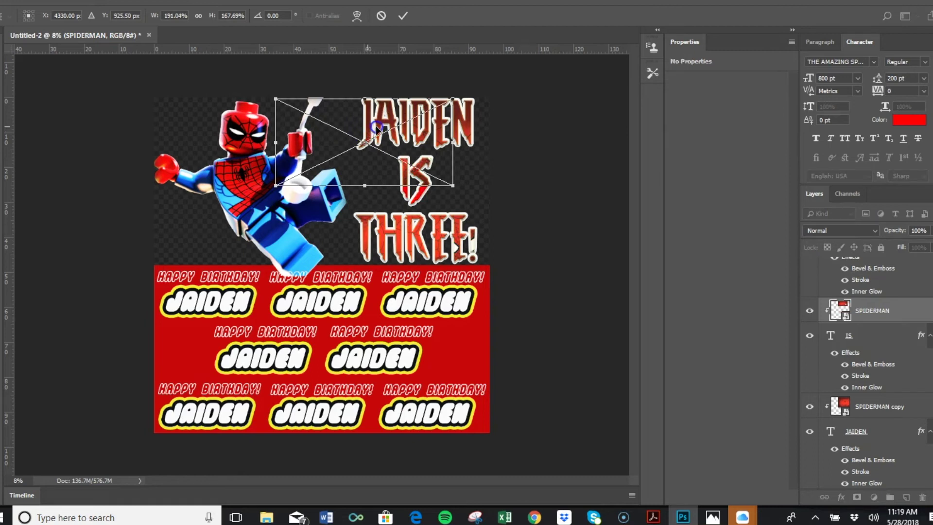
pyautogui.moveTo(378, 127); pyautogui.dragTo(402, 122)
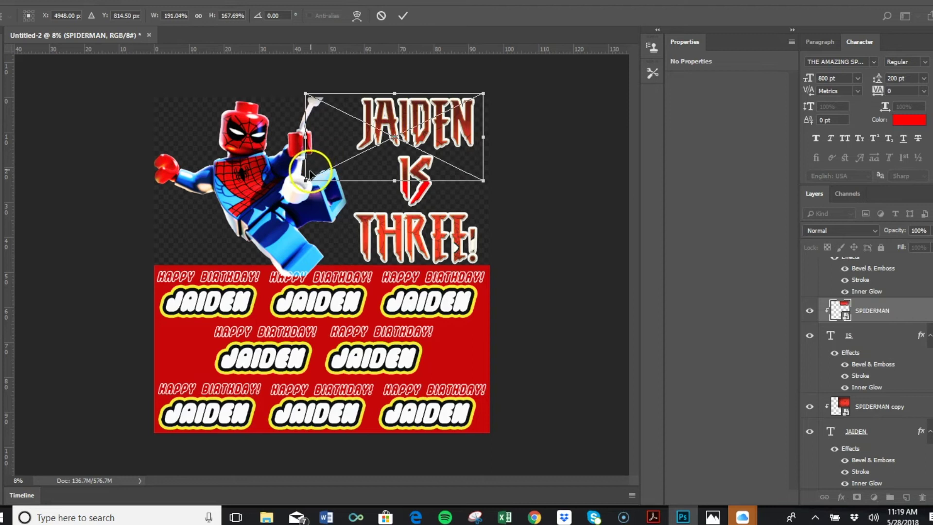
pyautogui.moveTo(306, 179); pyautogui.dragTo(421, 171)
pyautogui.hotkey('ctrl', 'z')
pyautogui.hotkey('ctrl', 'z')
pyautogui.press('Return')
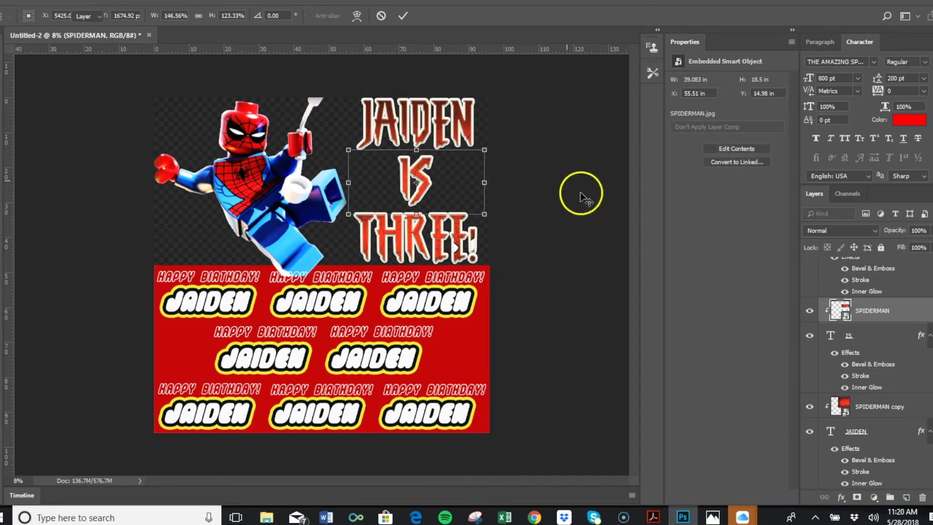
# Scale the SPIDERMAN copy texture down and position it so it just covers the headline's name text.
pyautogui.click(889, 406)
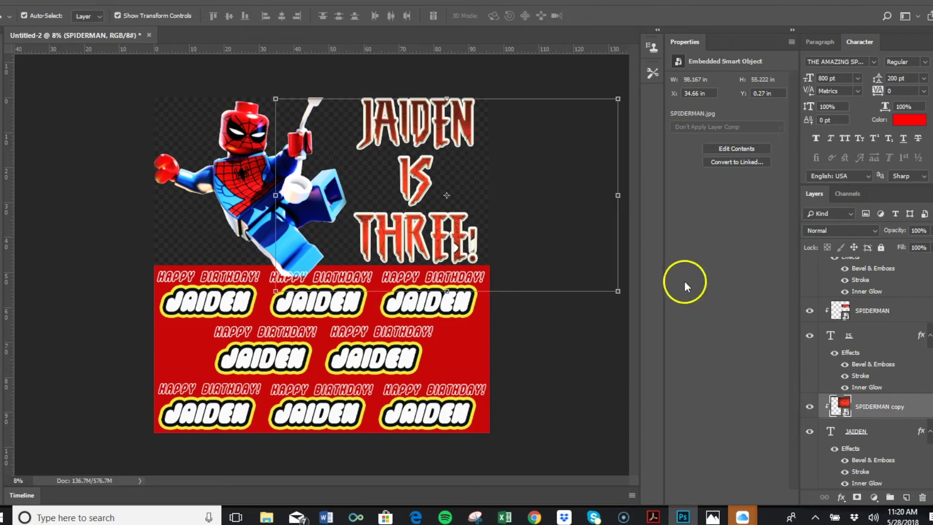
pyautogui.moveTo(620, 292); pyautogui.dragTo(567, 262)
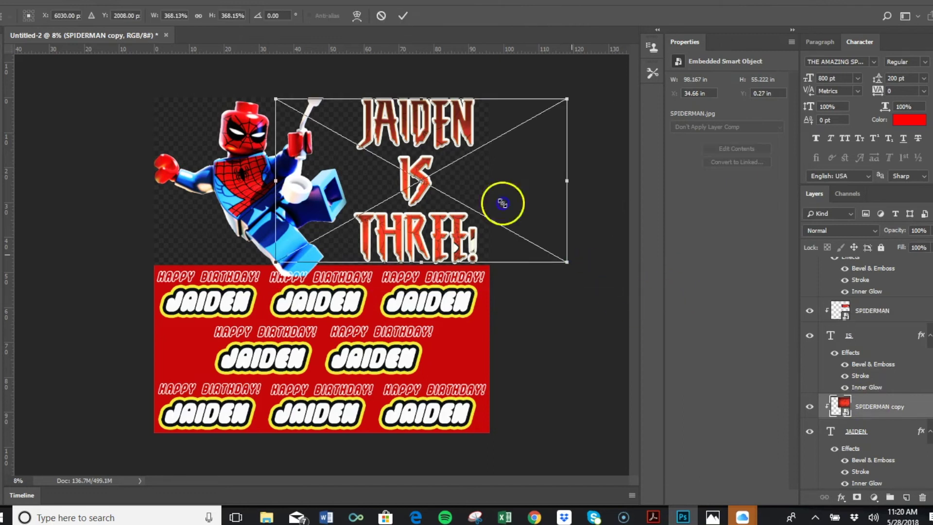
pyautogui.moveTo(460, 166); pyautogui.dragTo(455, 157)
pyautogui.moveTo(365, 136); pyautogui.dragTo(456, 97)
pyautogui.moveTo(334, 160); pyautogui.dragTo(330, 161)
pyautogui.click(393, 124)
pyautogui.moveTo(393, 118); pyautogui.dragTo(402, 137)
pyautogui.click(538, 189)
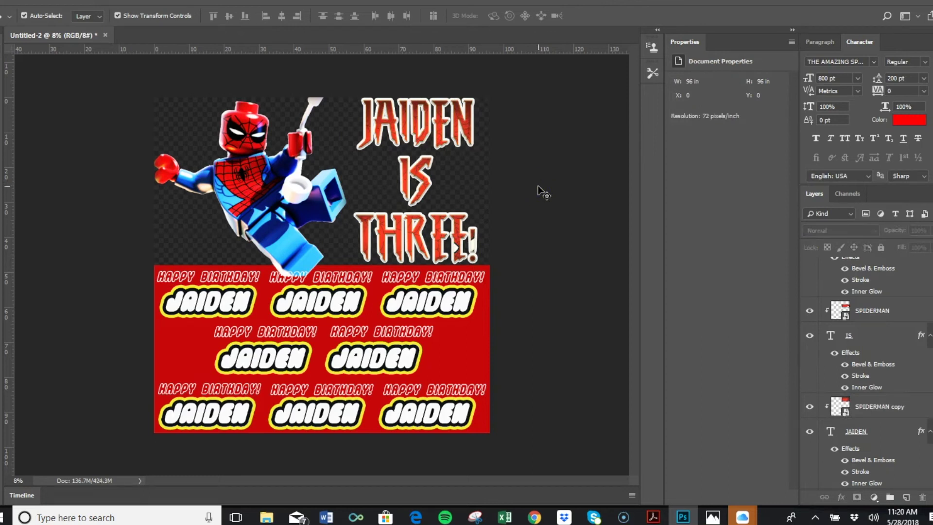
pyautogui.click(10, 2)
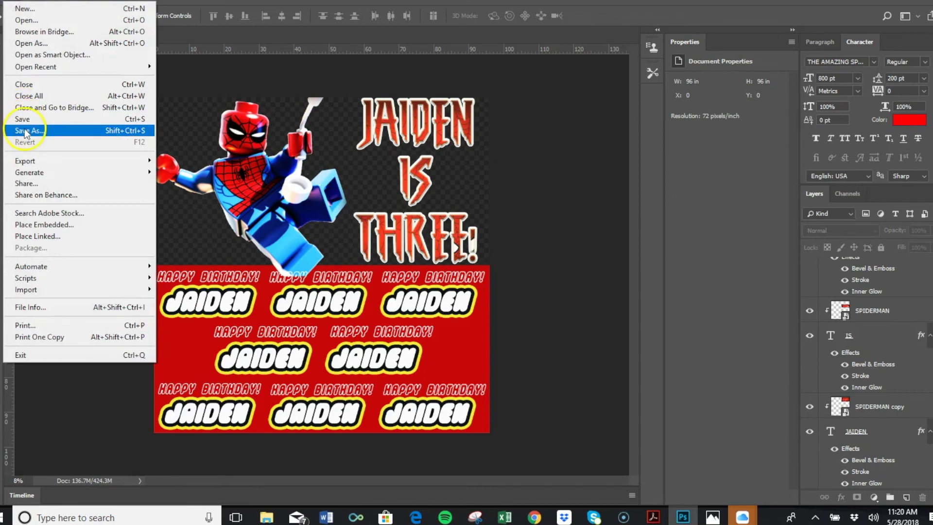
pyautogui.moveTo(65, 3)
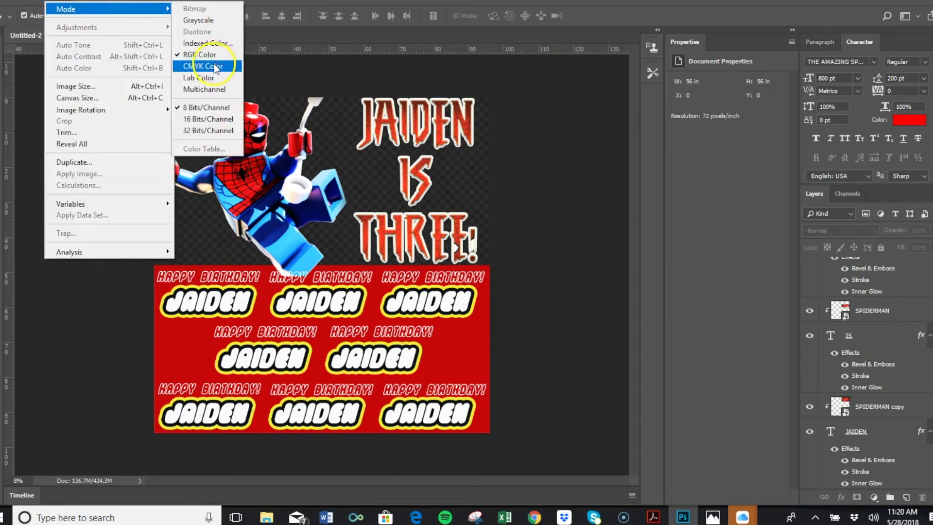
pyautogui.click(137, 356)
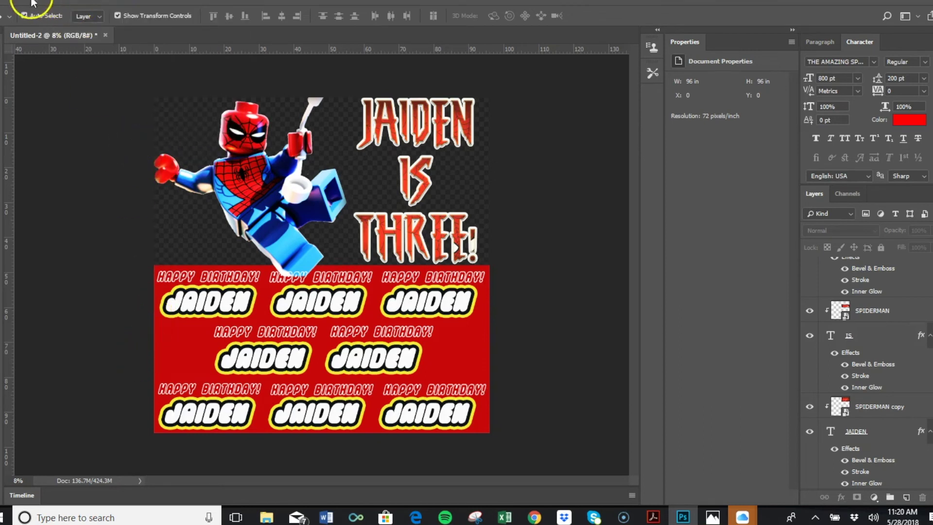
pyautogui.click(15, 4)
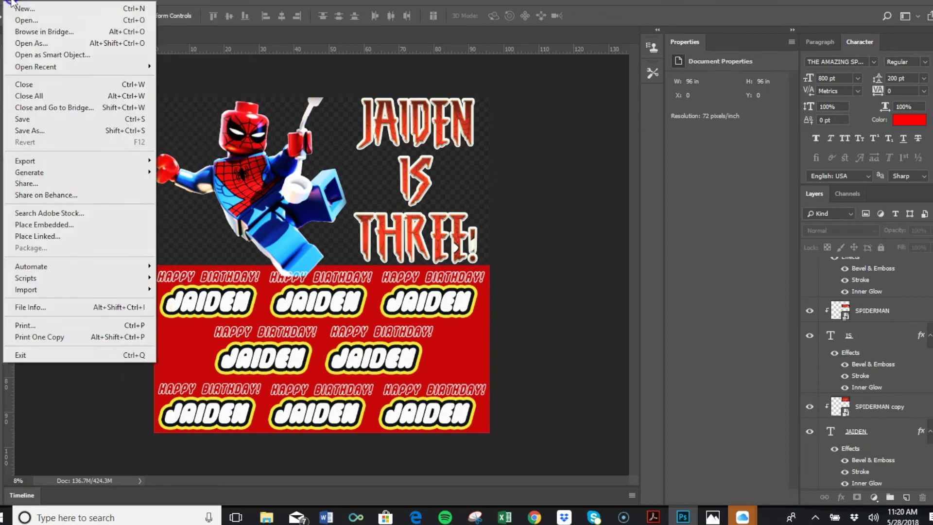
pyautogui.click(25, 132)
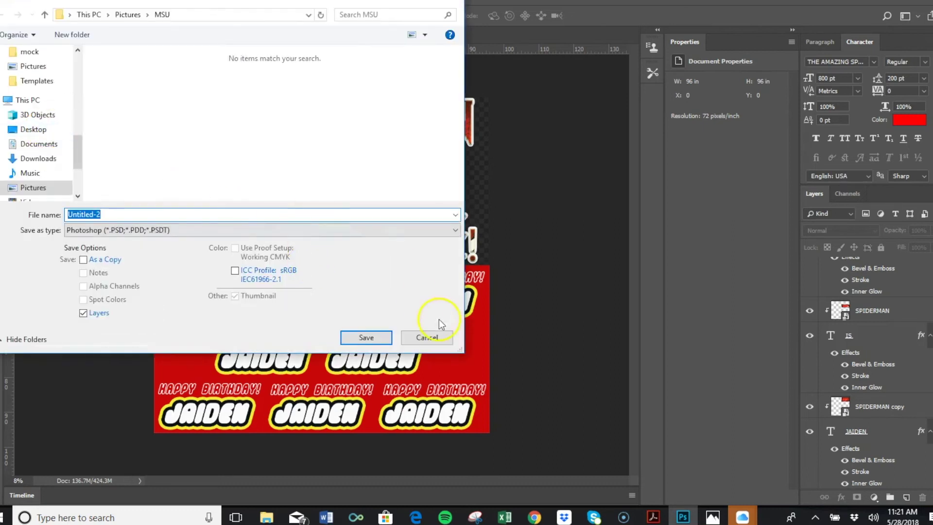
pyautogui.click(427, 338)
# Convert the document to CMYK Color mode without merging the layers or rasterizing the smart objects.
pyautogui.click(56, 2)
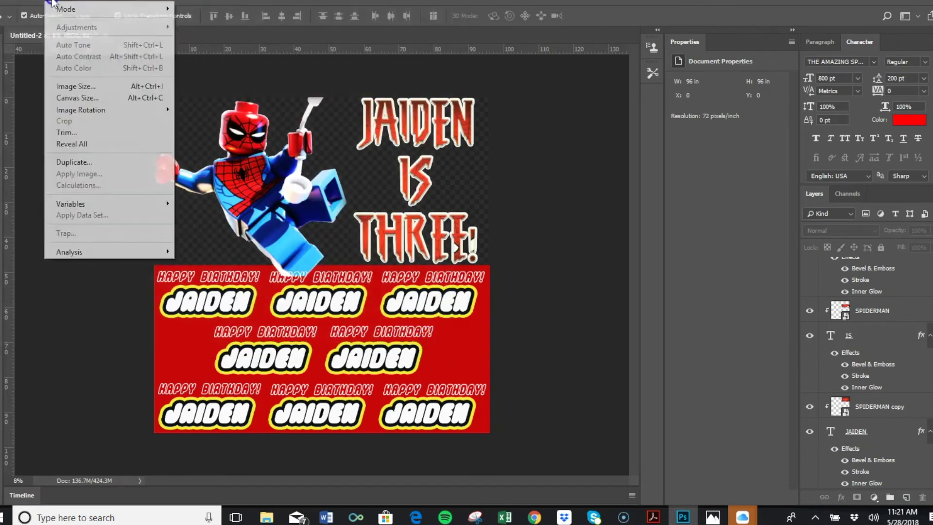
pyautogui.moveTo(63, 16)
pyautogui.click(208, 68)
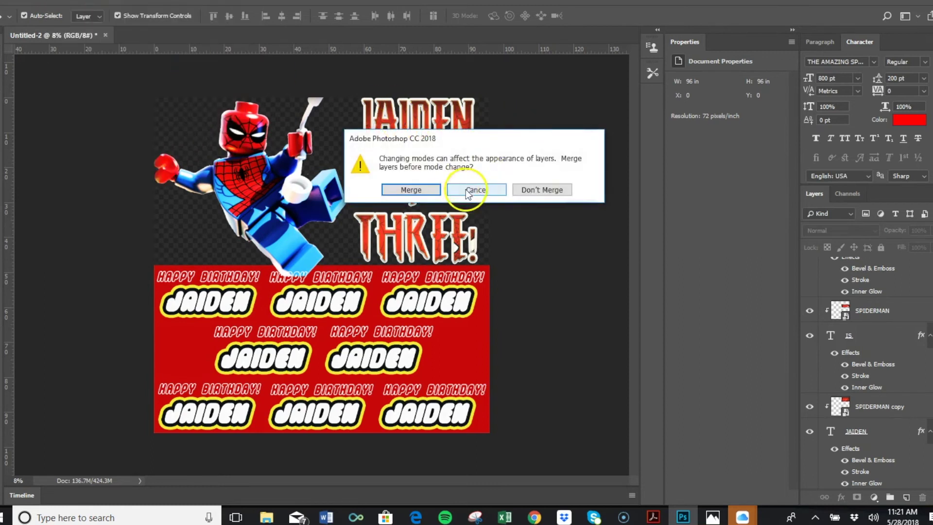
pyautogui.click(533, 190)
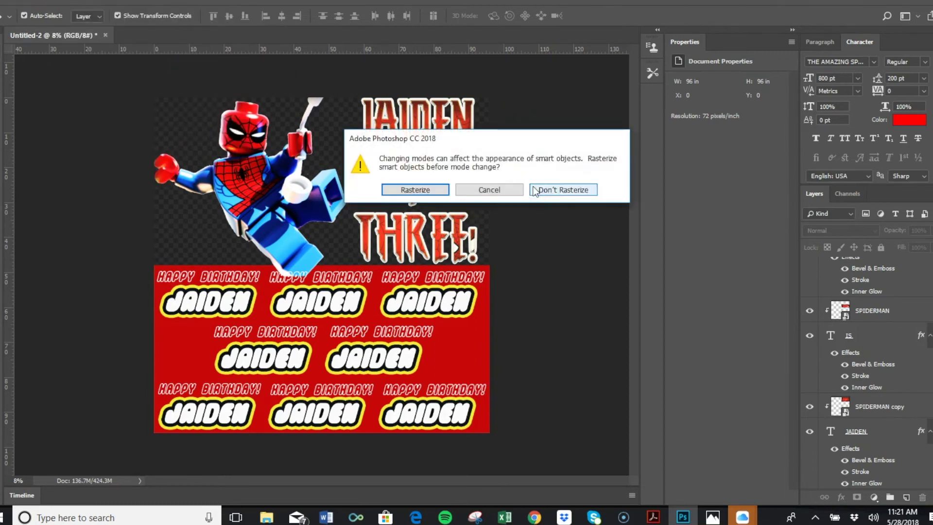
pyautogui.click(537, 189)
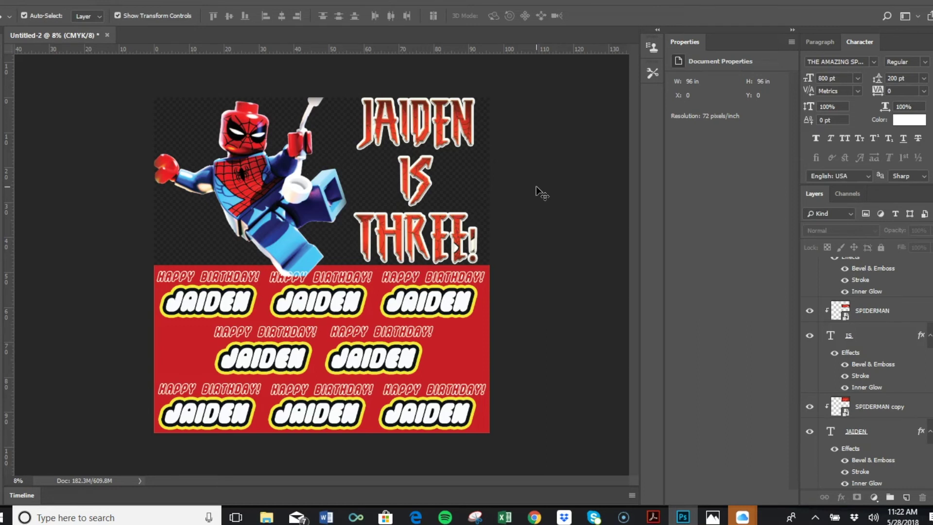
# Save the document in Photoshop format as SPIDER MAN BACKDROP in the MSU folder with Maximize Compatibility on.
pyautogui.click(20, 2)
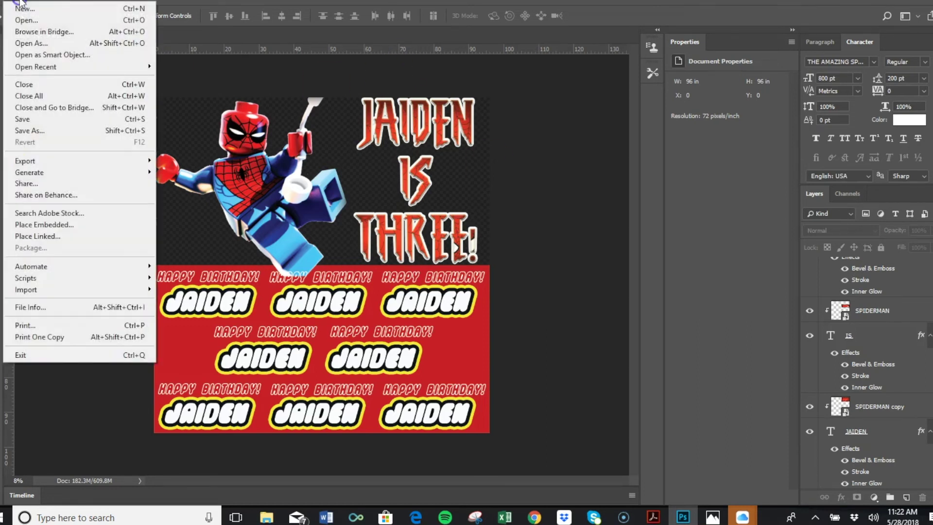
pyautogui.click(40, 132)
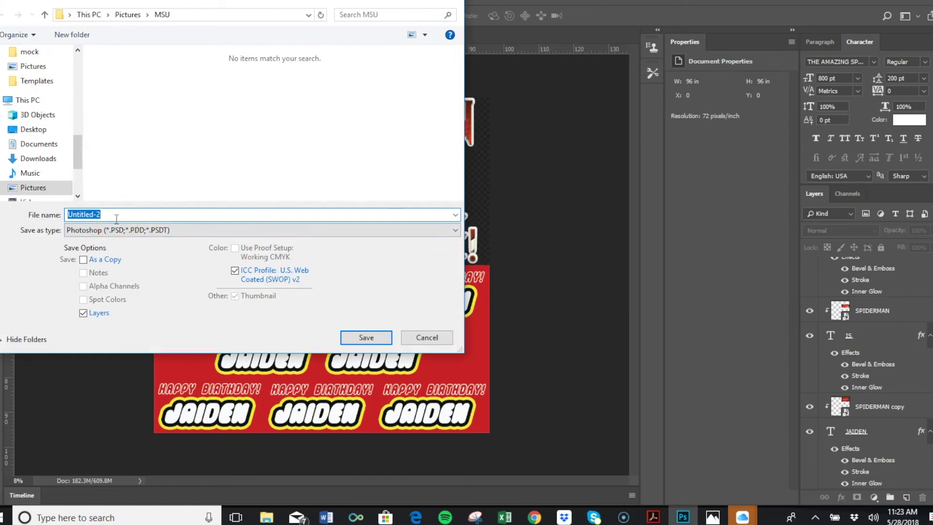
pyautogui.write('SPIDER MAC')
pyautogui.press('BackSpace')
pyautogui.write('N BACKDROP')
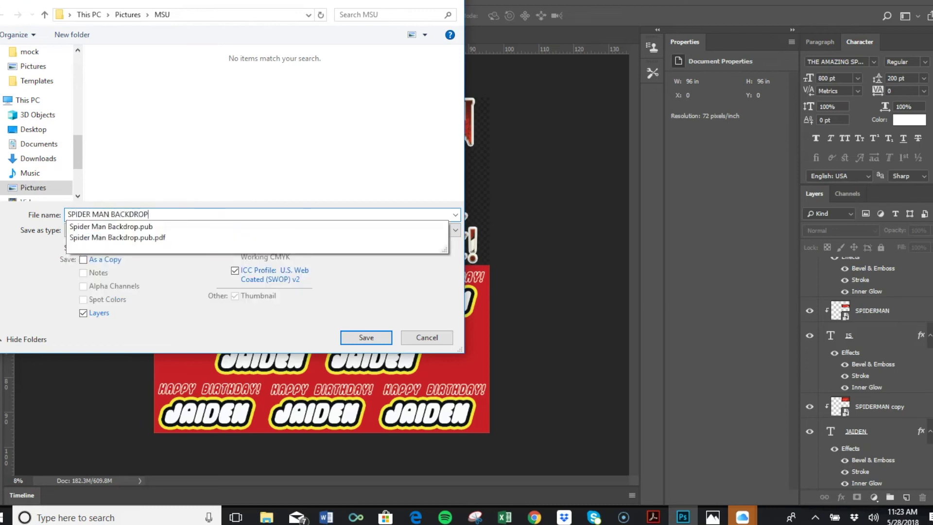
pyautogui.press('Return')
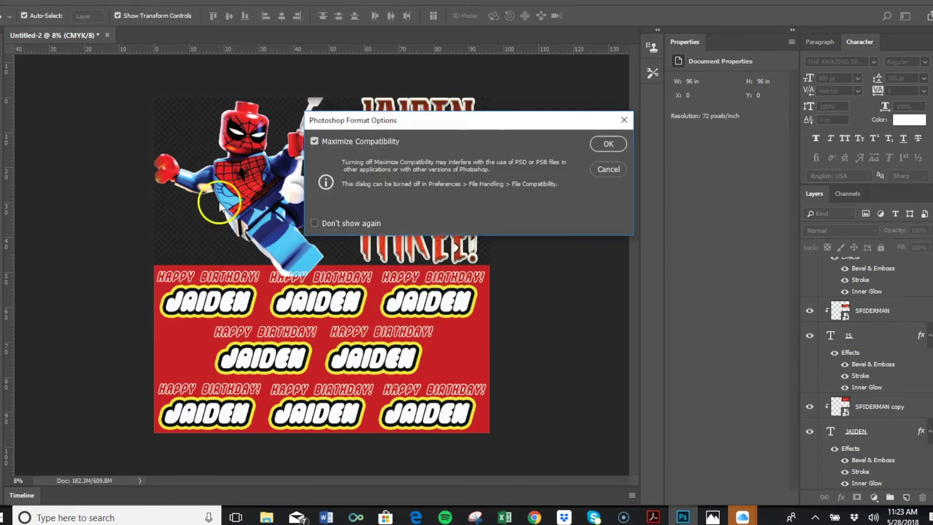
pyautogui.click(610, 143)
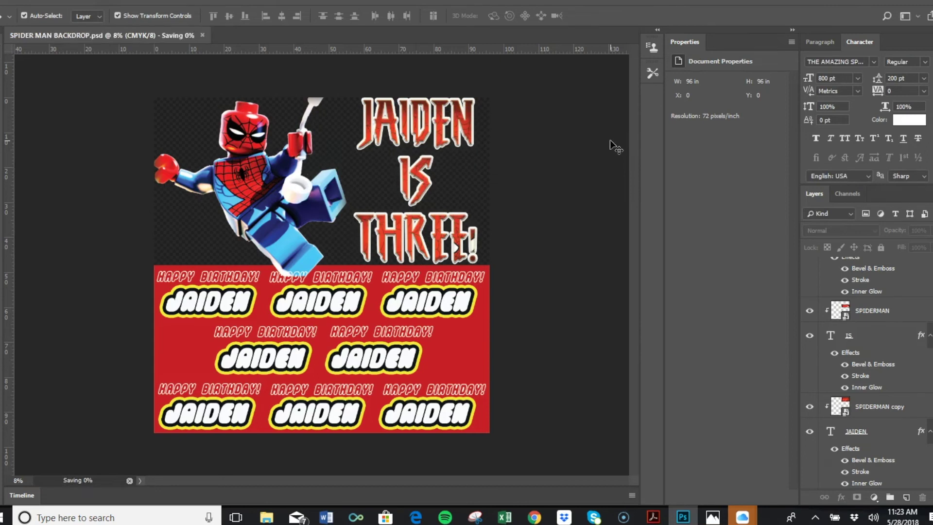
# Switch to Chrome, search Google for STICKERBANNERS, and open the StickersBanners website from the results.
pyautogui.click(535, 517)
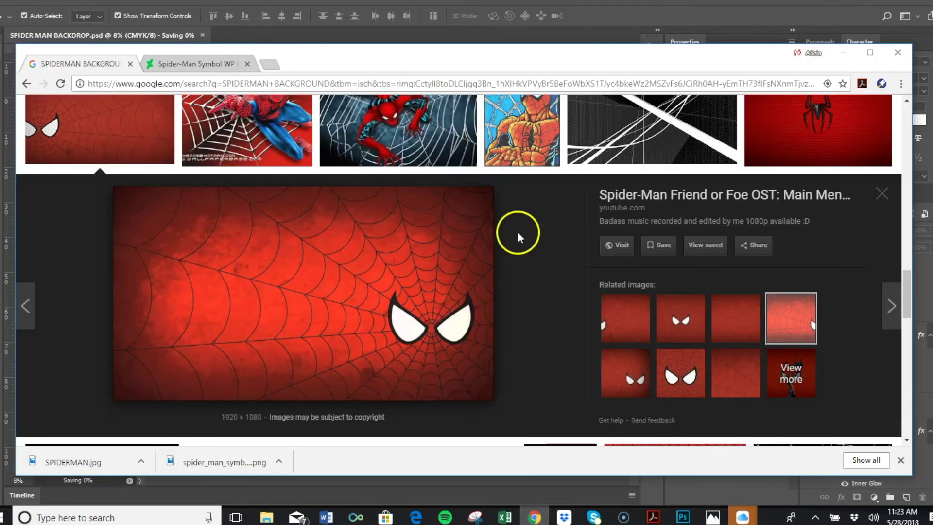
pyautogui.click(466, 86)
pyautogui.write('STICKE')
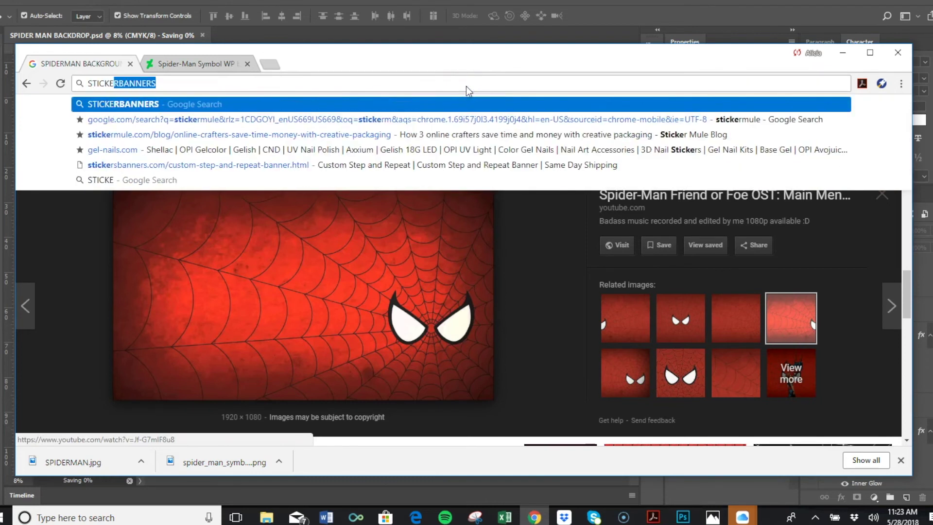
pyautogui.press('Return')
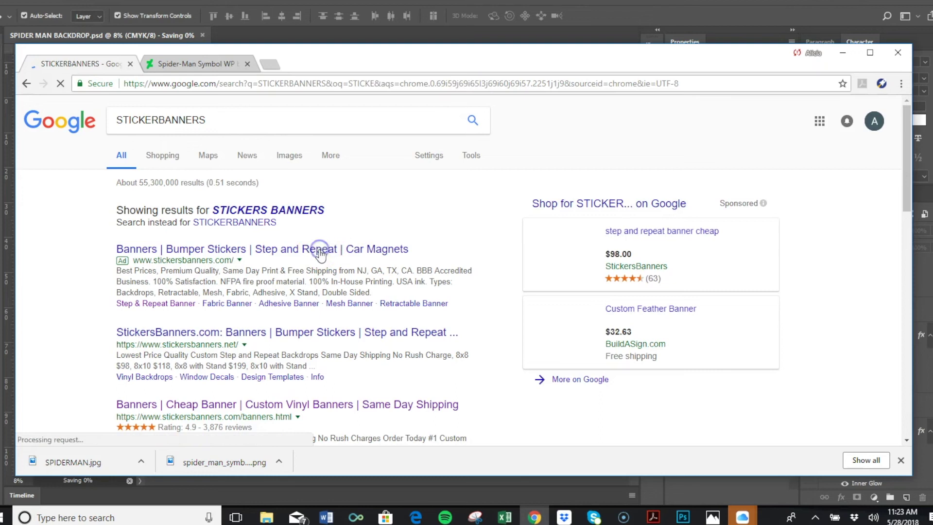
pyautogui.click(320, 250)
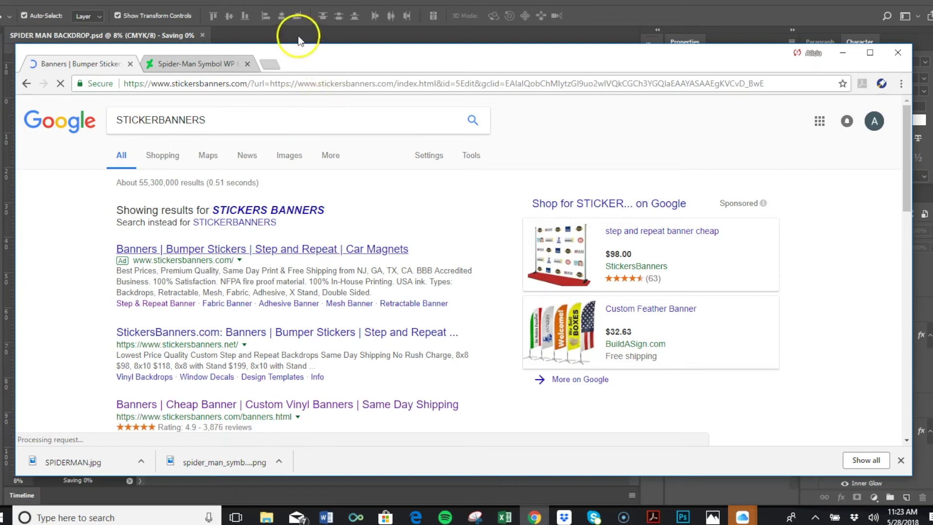
# Search Google Images for BACKDROP sizes in a new browser tab and look through the size charts.
pyautogui.click(273, 63)
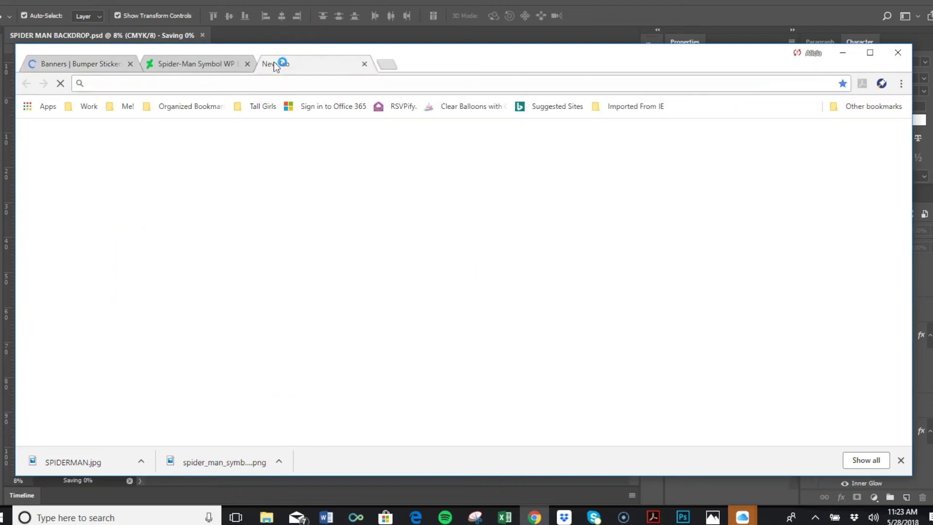
pyautogui.click(255, 80)
pyautogui.write('BACKDROP sizes')
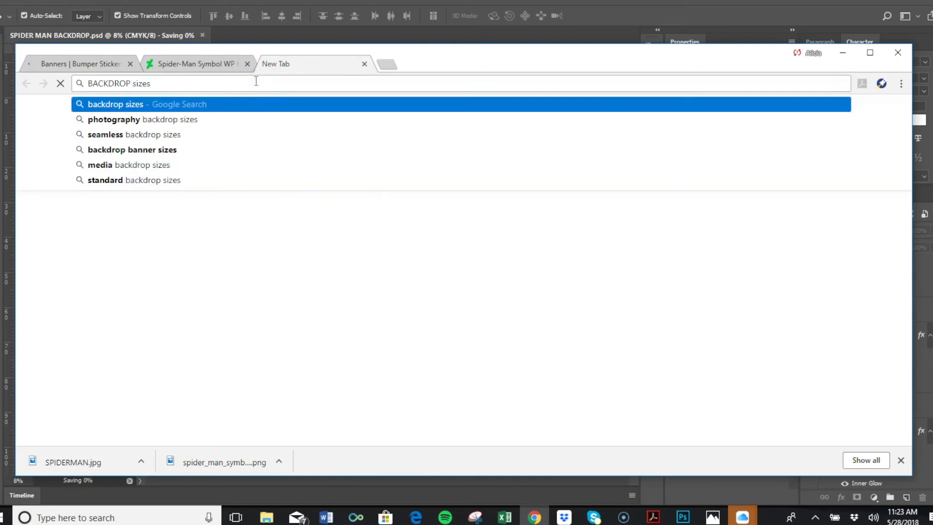
pyautogui.press('Return')
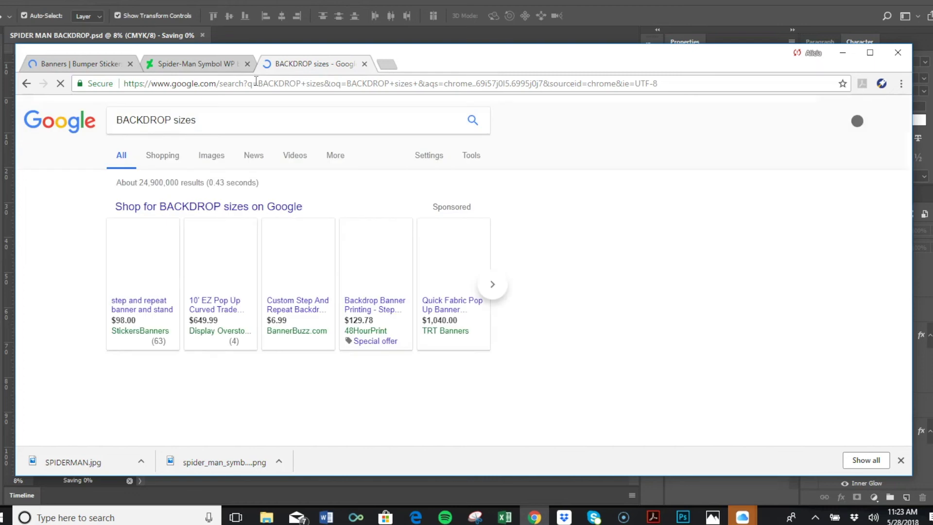
pyautogui.click(200, 157)
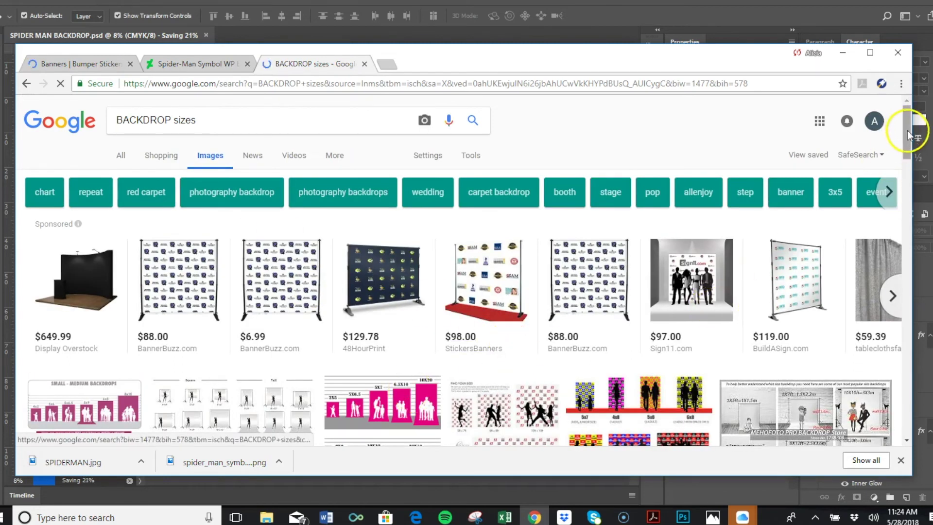
pyautogui.scroll(-3, 909, 154)
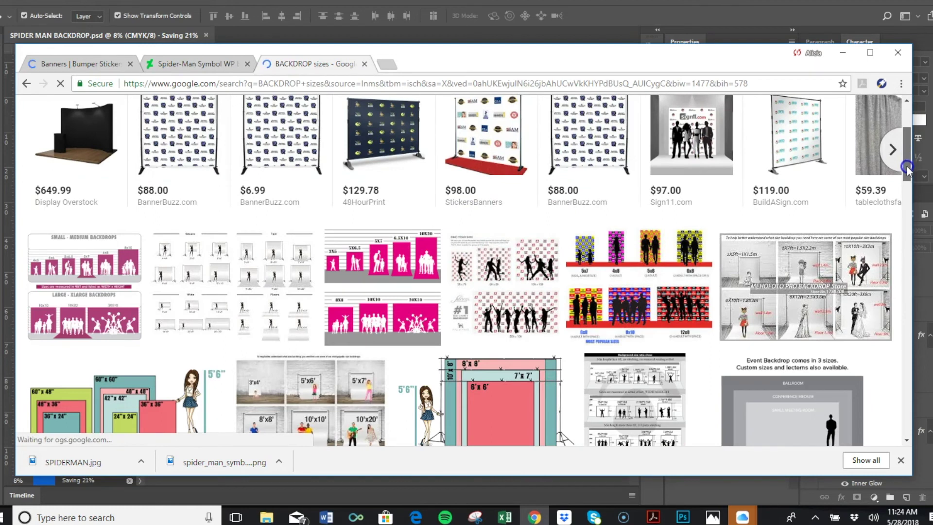
pyautogui.scroll(-2, 564, 287)
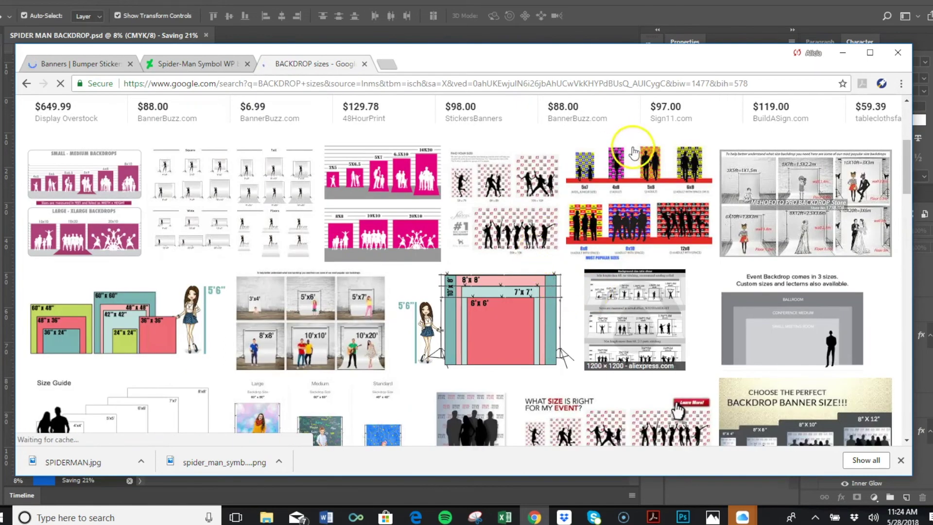
# Return to the StickersBanners site and open the Custom Step and Repeat Banner page under the vinyl backdrops.
pyautogui.click(89, 68)
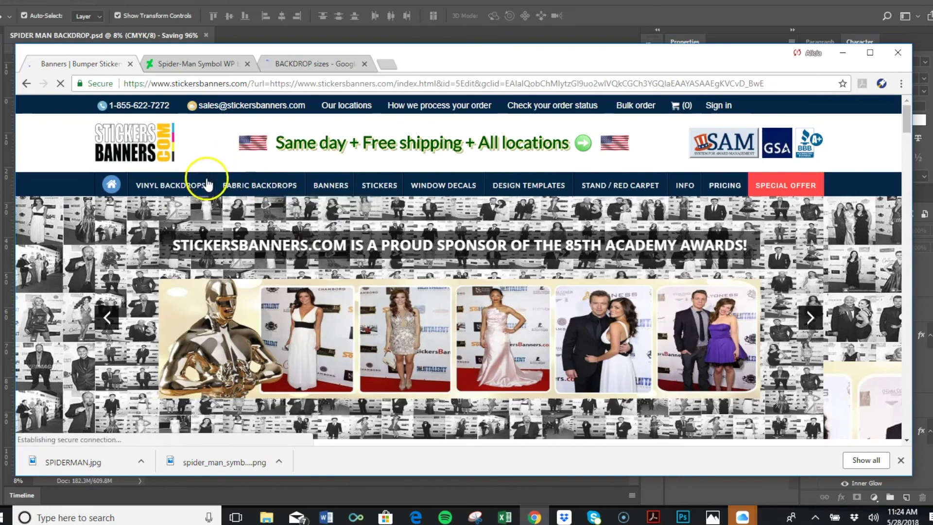
pyautogui.moveTo(207, 184)
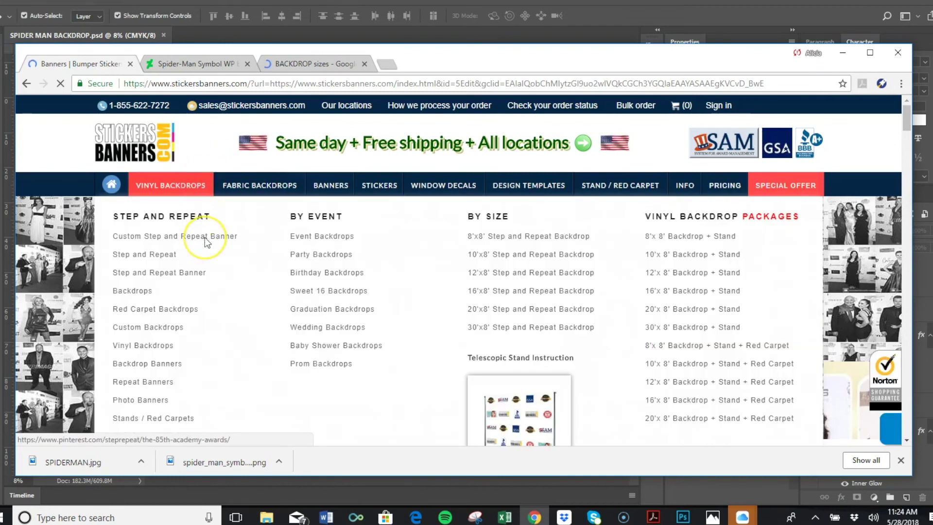
pyautogui.click(230, 234)
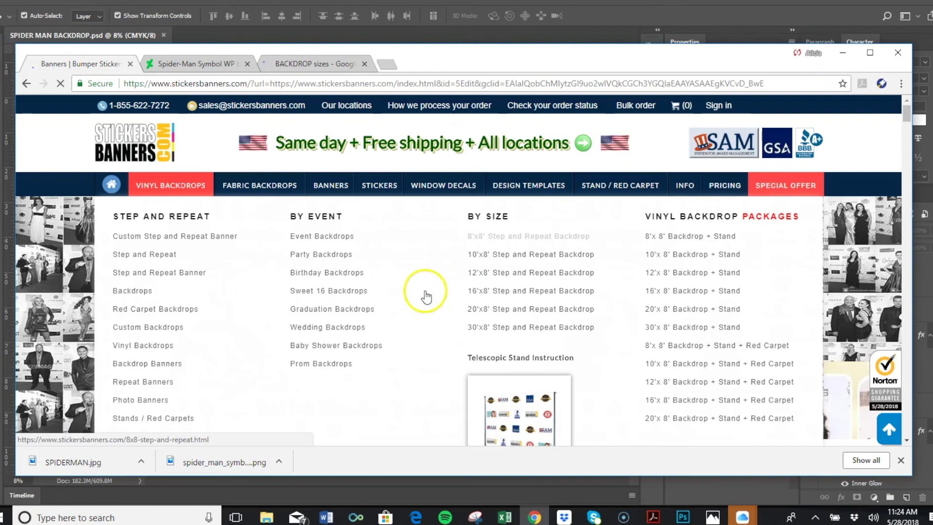
pyautogui.click(215, 233)
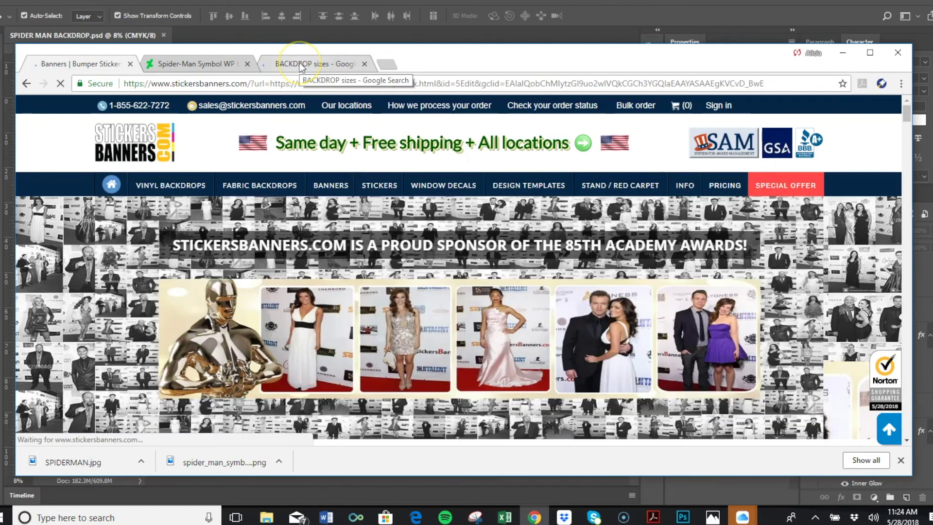
# Add the 8' x 8' Banner Stand to the banner order and choose Pole Pockets (Top and Bottom) as the finishing option.
pyautogui.click(907, 114)
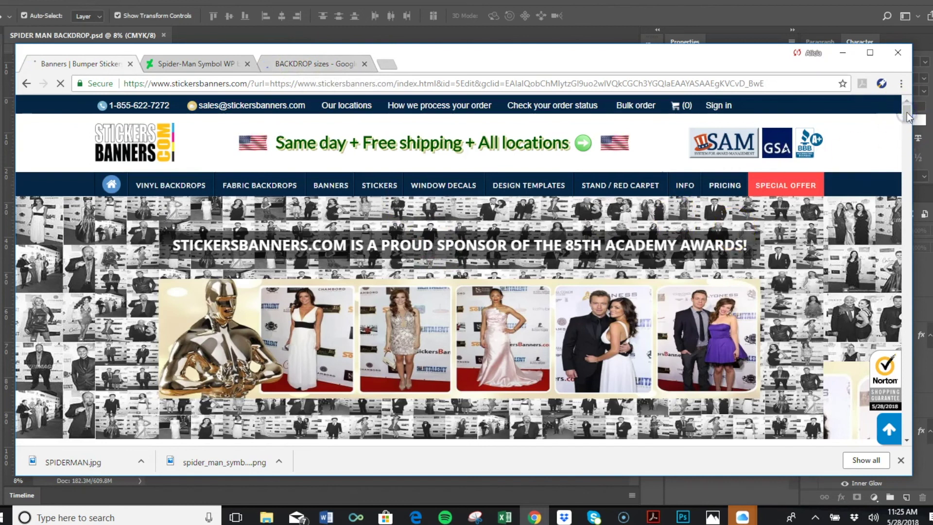
pyautogui.scroll(-2, 908, 117)
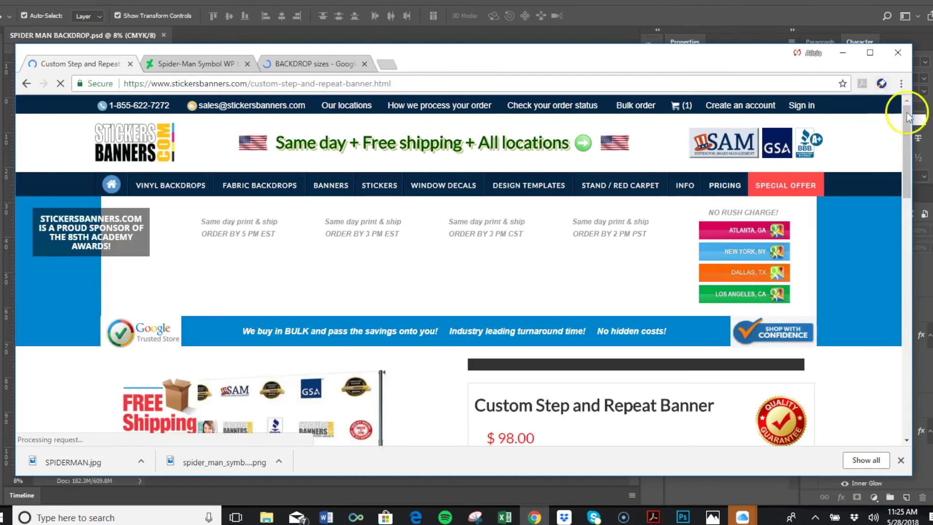
pyautogui.moveTo(908, 122); pyautogui.dragTo(903, 178)
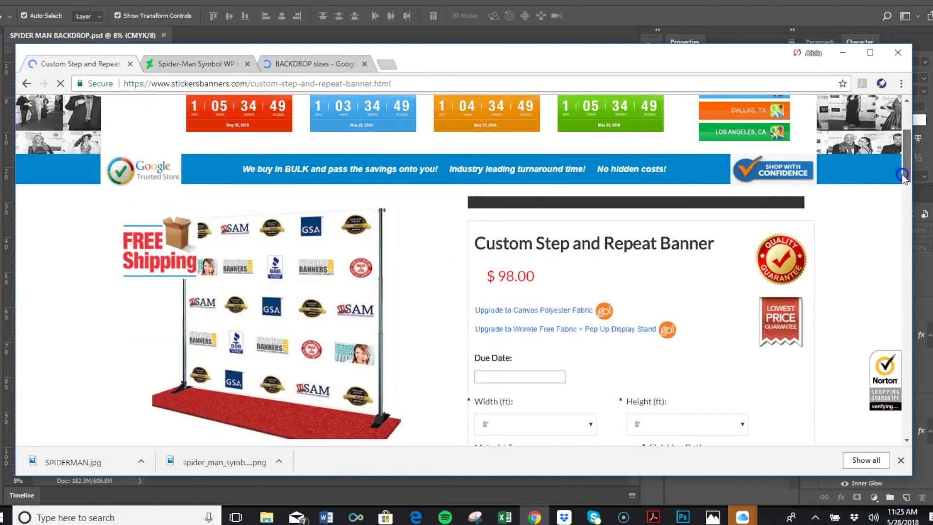
pyautogui.scroll(-2, 725, 287)
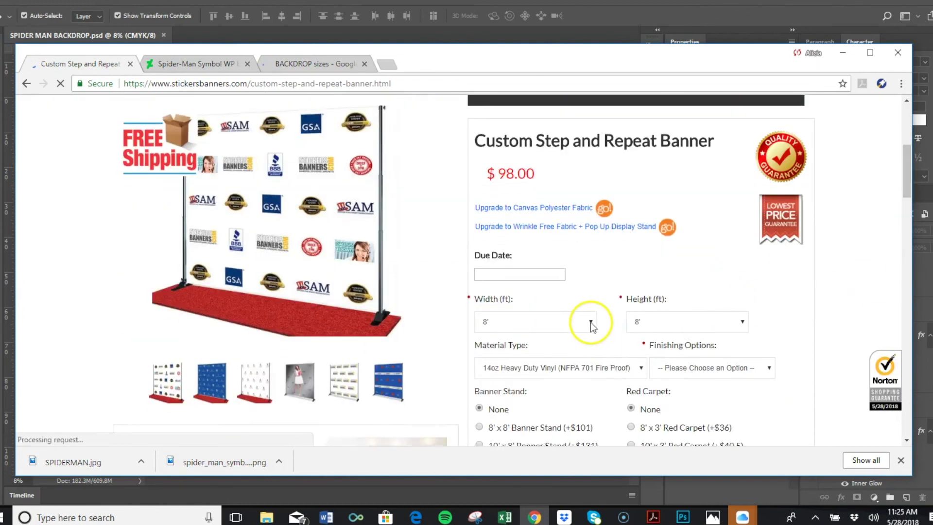
pyautogui.click(594, 427)
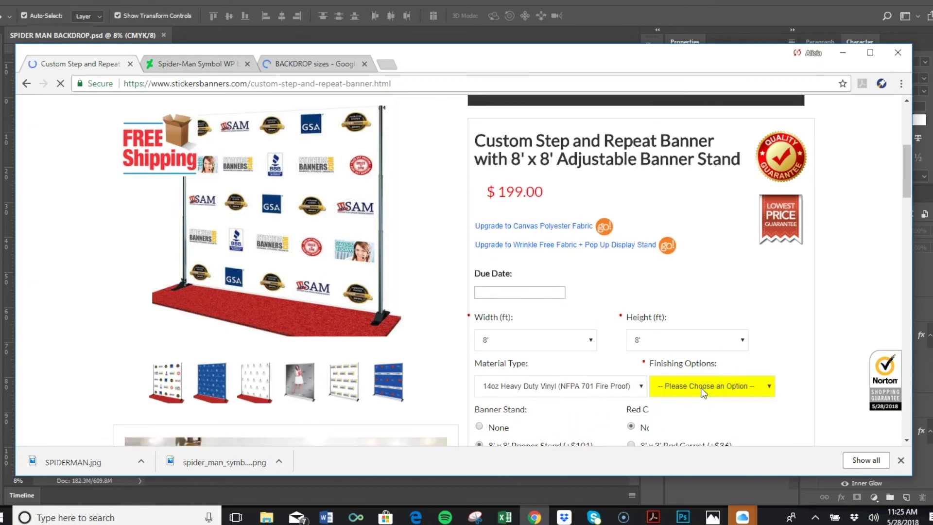
pyautogui.click(702, 388)
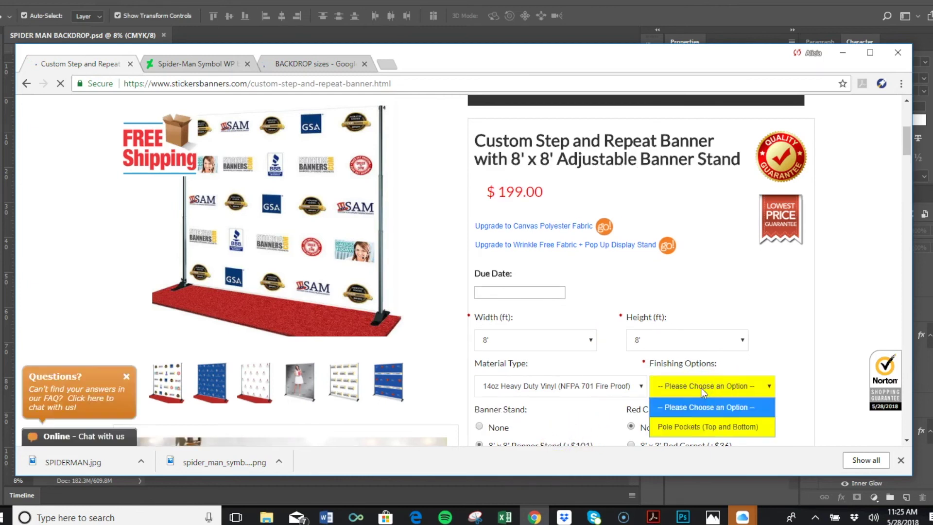
pyautogui.click(700, 427)
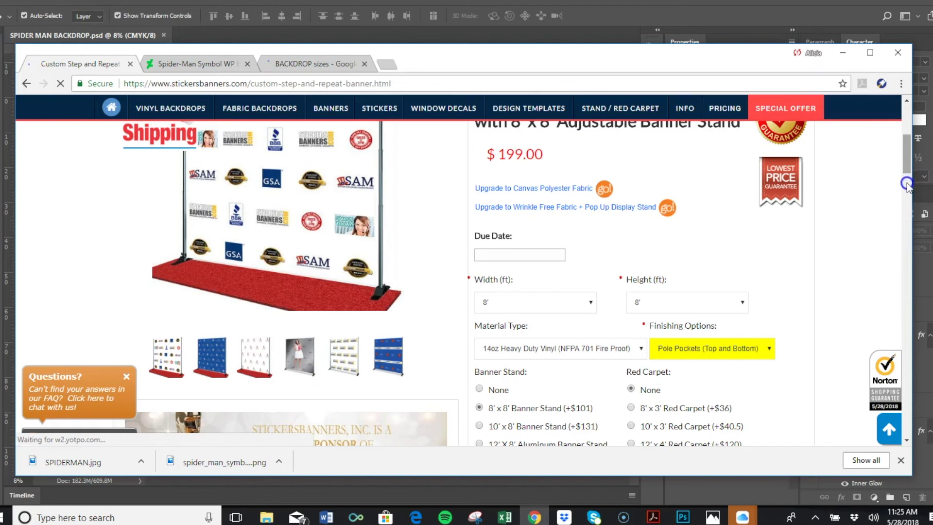
# Locate the file upload fields on the banner order form and switch back to Photoshop.
pyautogui.click(907, 199)
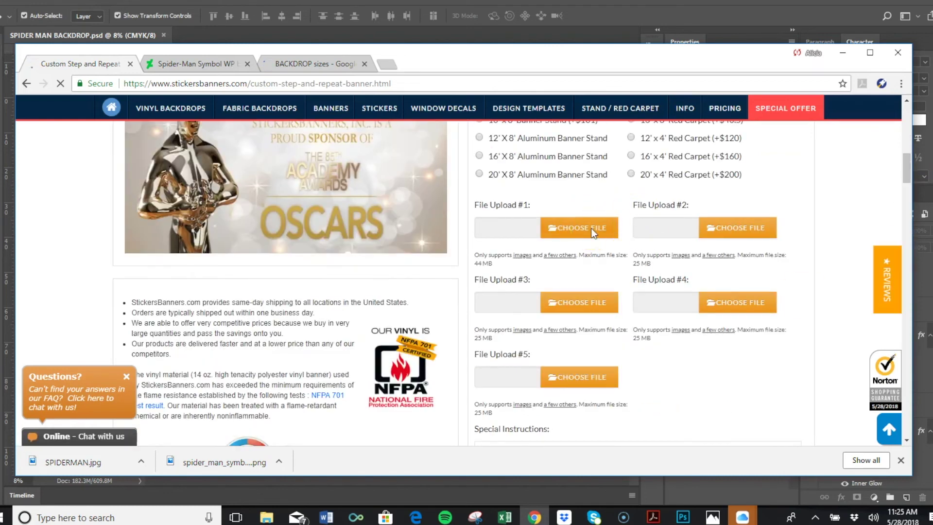
pyautogui.click(600, 16)
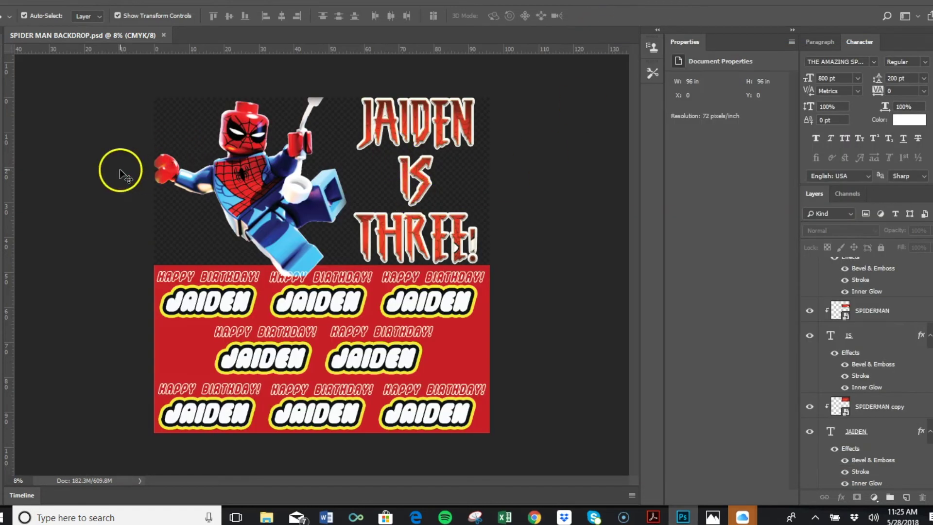
pyautogui.click(7, 3)
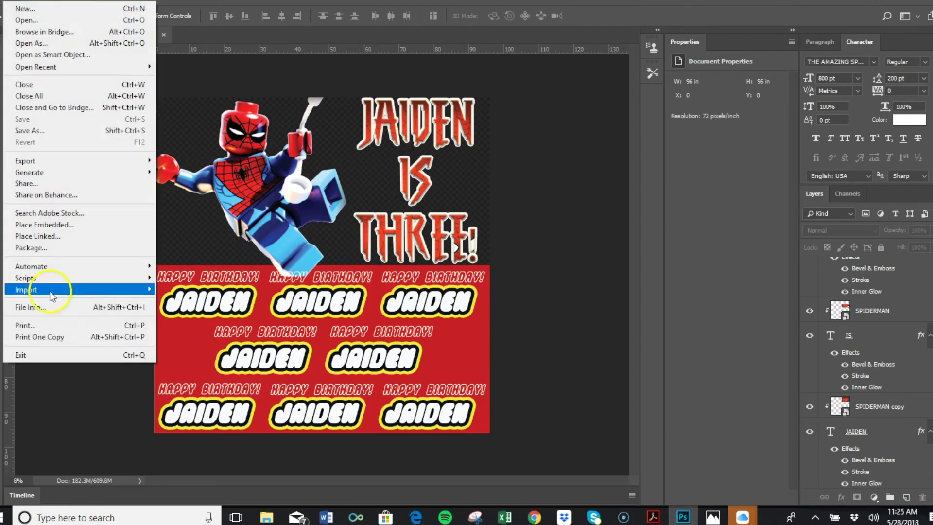
pyautogui.click(42, 131)
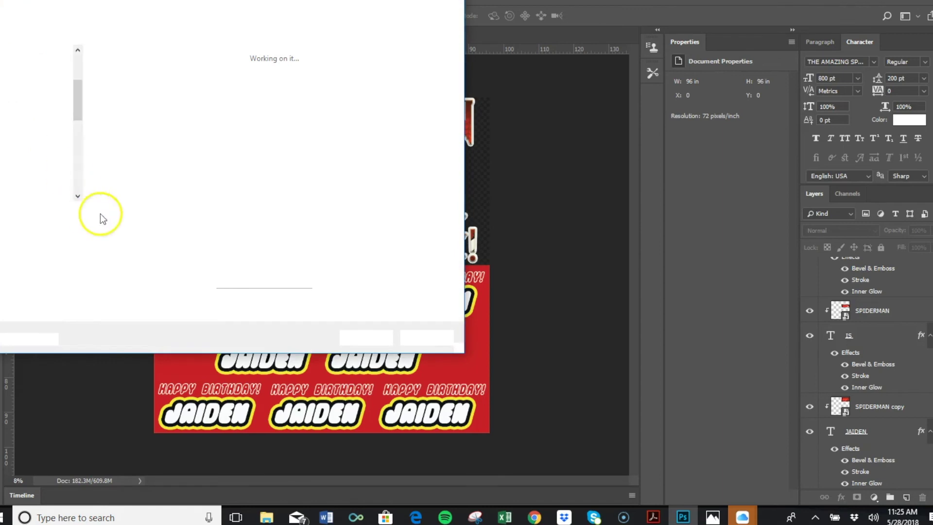
pyautogui.click(123, 232)
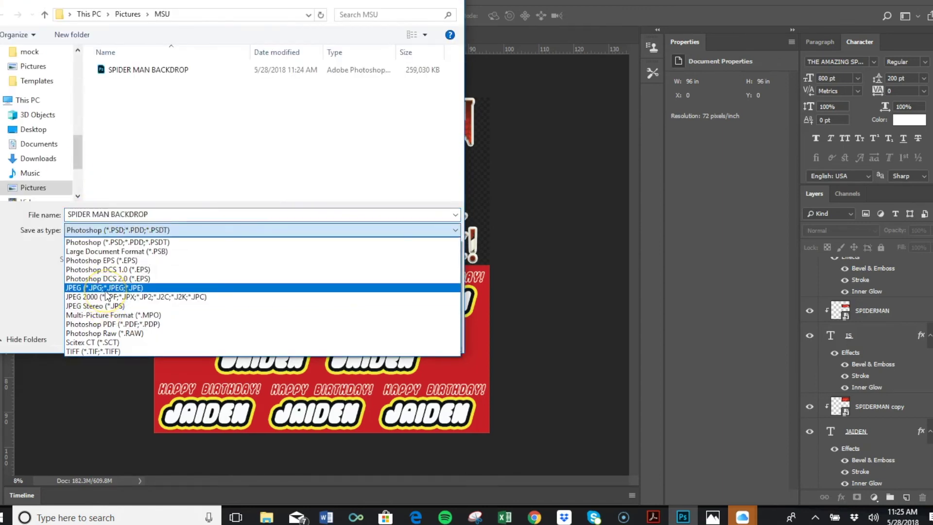
pyautogui.click(38, 294)
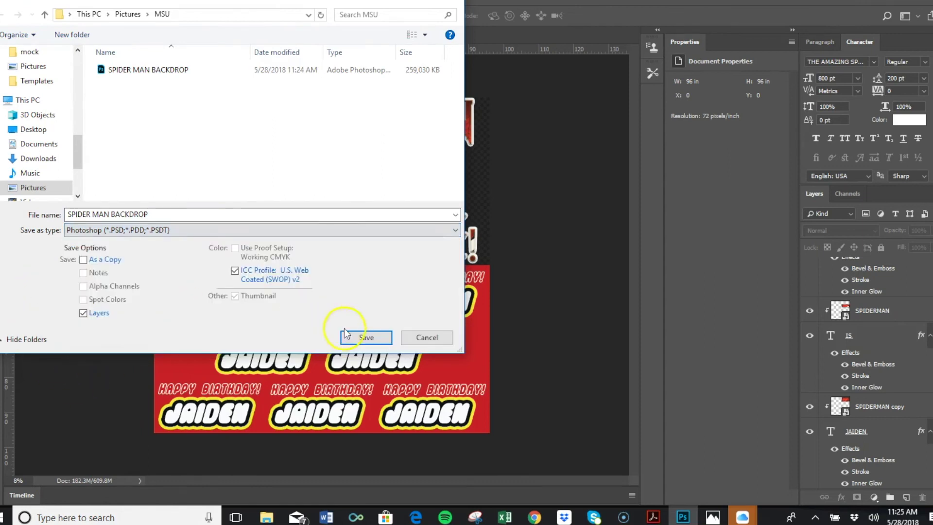
pyautogui.click(450, 340)
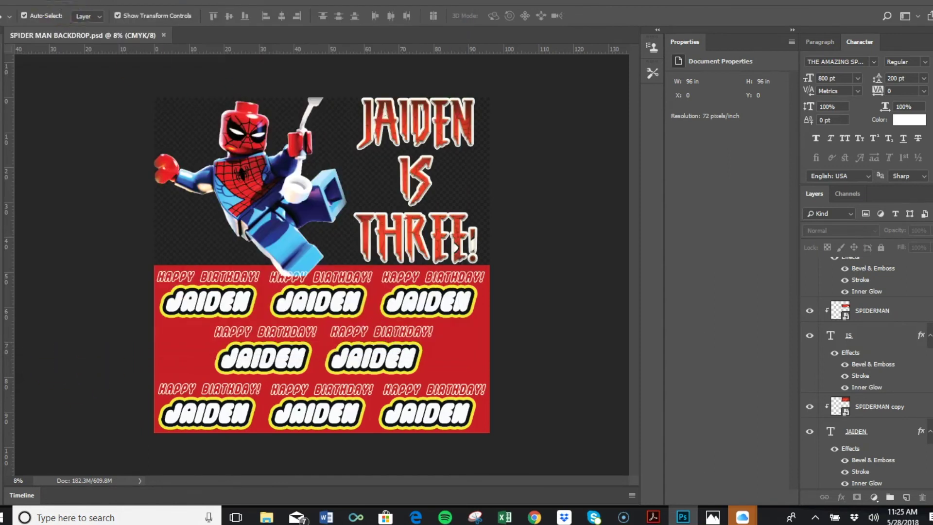
# Convert the backdrop document to RGB Color mode without merging the layers.
pyautogui.hotkey('alt', 'i')
pyautogui.moveTo(64, 7)
pyautogui.click(207, 57)
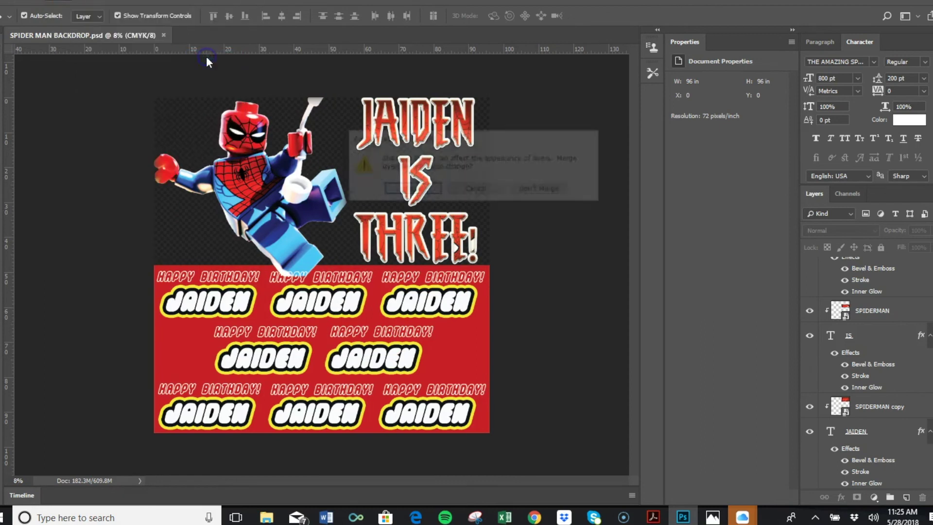
pyautogui.click(527, 193)
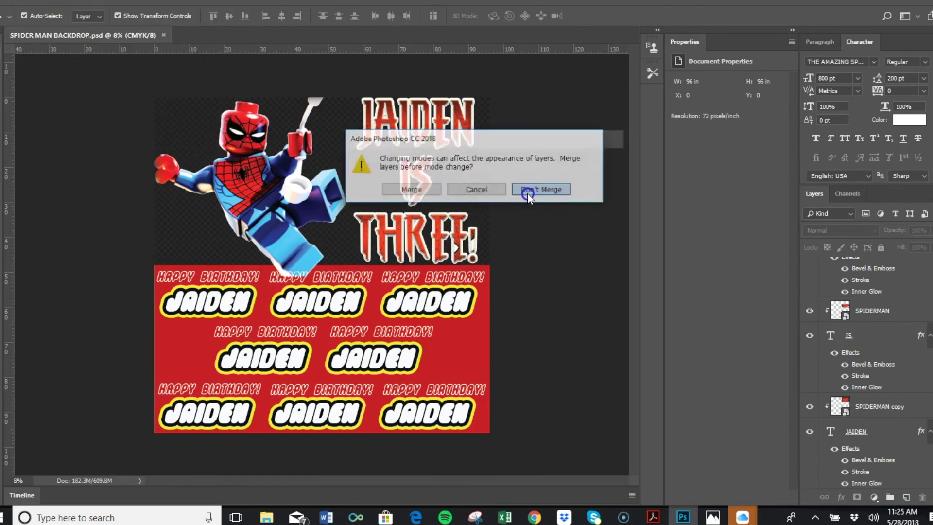
pyautogui.click(537, 192)
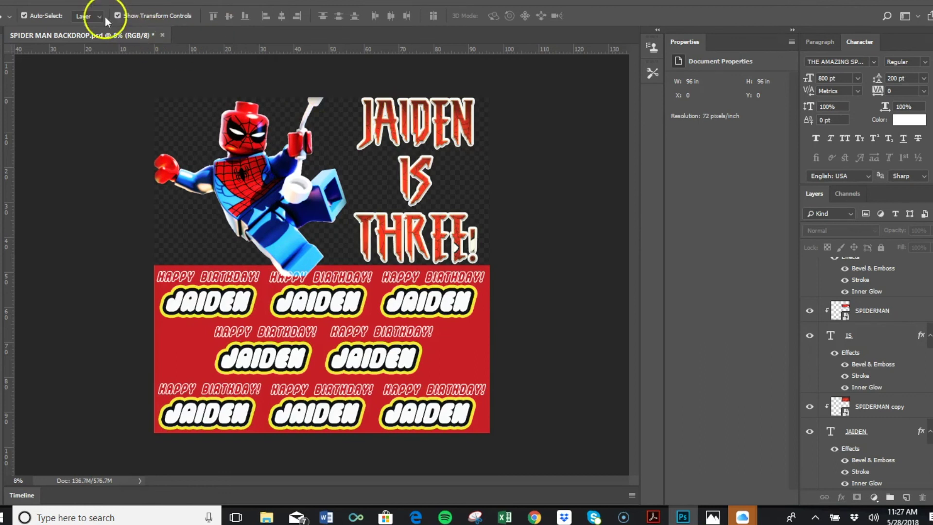
# Save a PNG copy of the backdrop as SPIDER MAN BACKDROP in the MSU folder with the Large file size (Fastest saving) option.
pyautogui.click(9, 4)
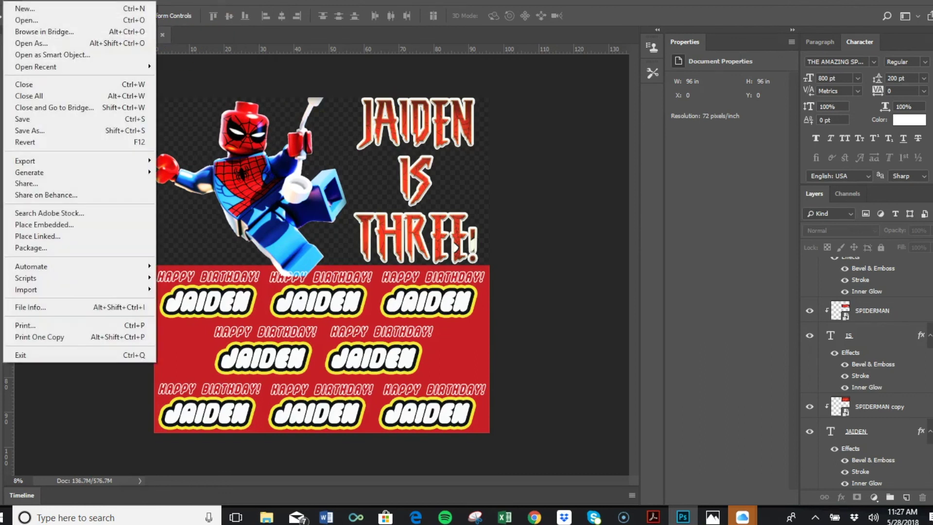
pyautogui.click(30, 131)
pyautogui.click(59, 141)
pyautogui.click(141, 210)
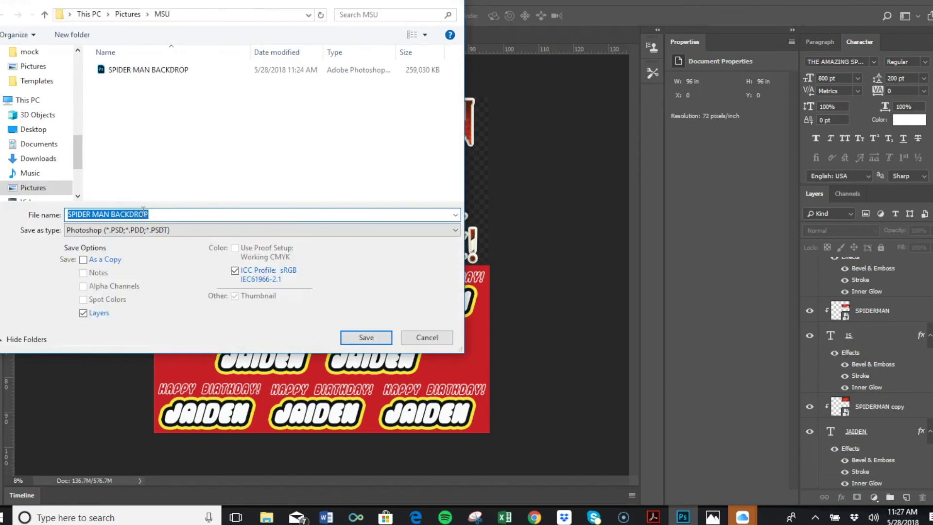
pyautogui.click(134, 230)
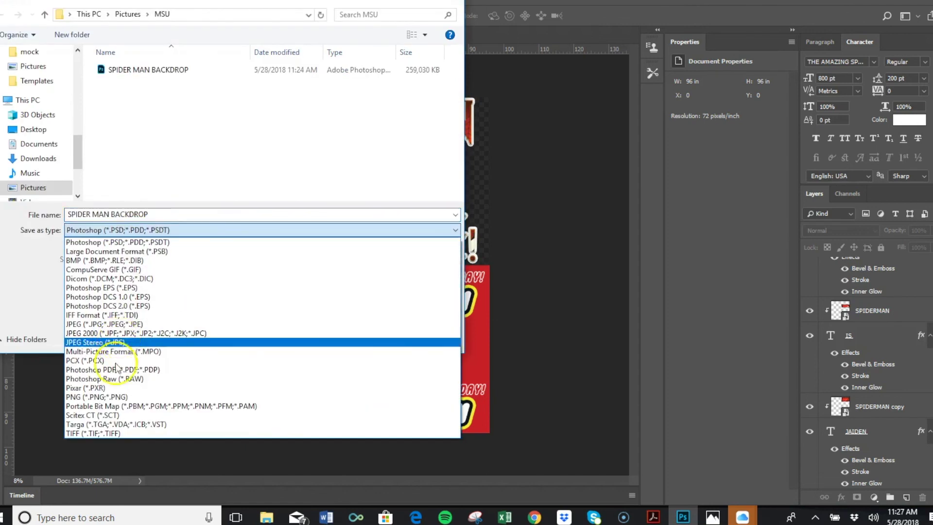
pyautogui.click(117, 397)
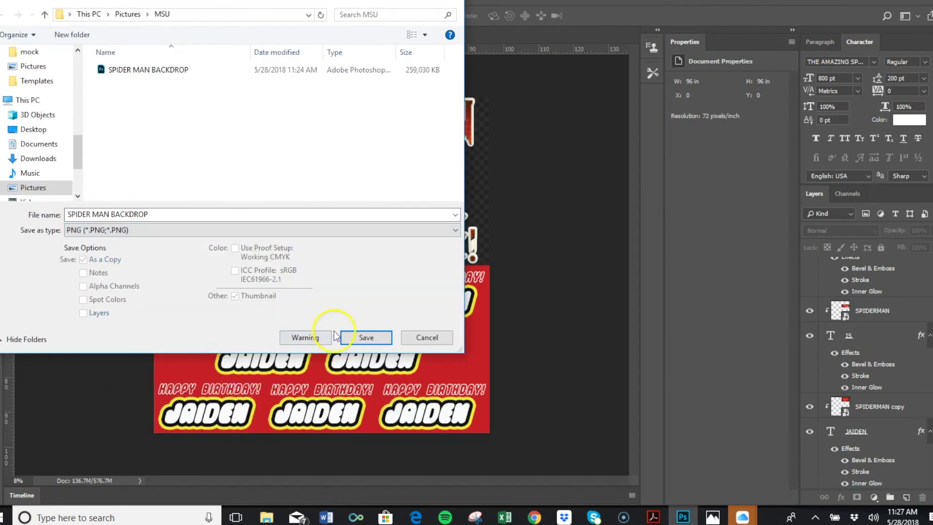
pyautogui.click(357, 335)
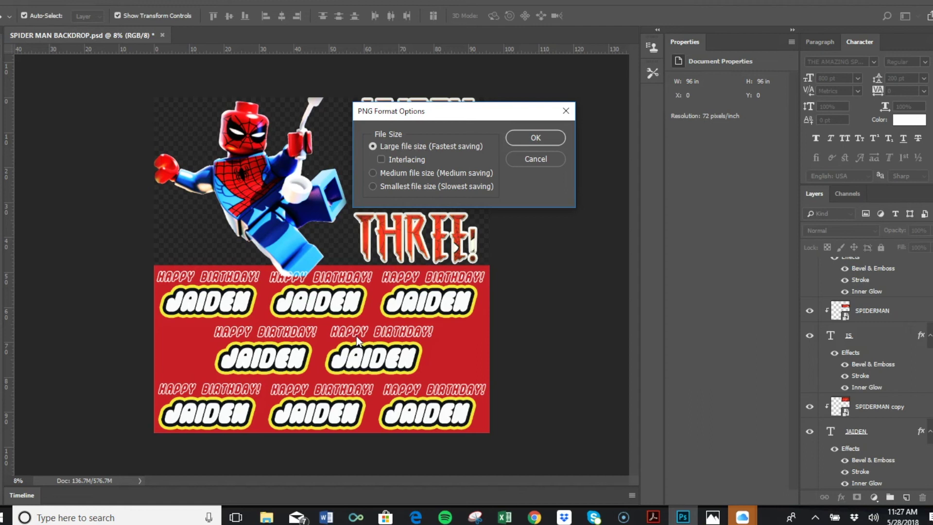
pyautogui.click(427, 171)
pyautogui.click(454, 149)
pyautogui.click(528, 137)
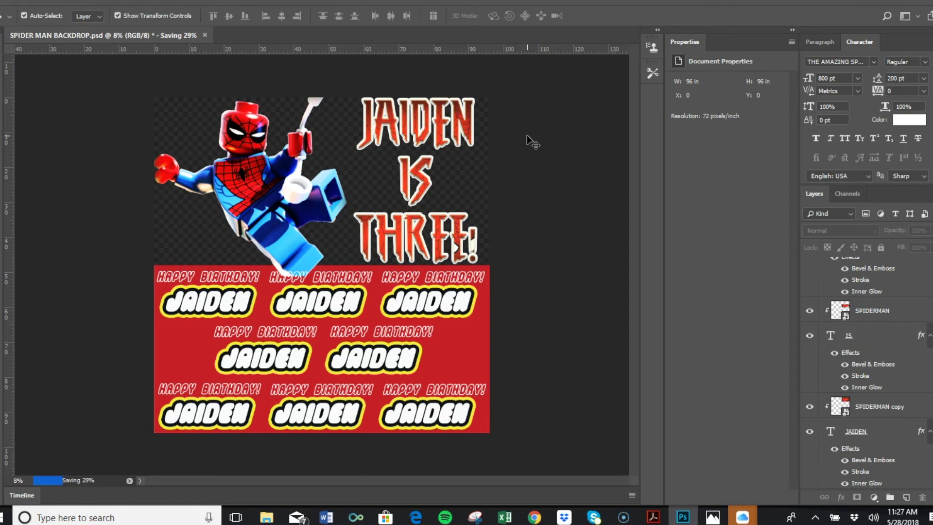
# Switch to File Explorer, search the Dropbox PPT folder for COADS BACKDROP, and open the COADS BACKDROP MOCK UP PHOTOSHOP file.
pyautogui.click(266, 516)
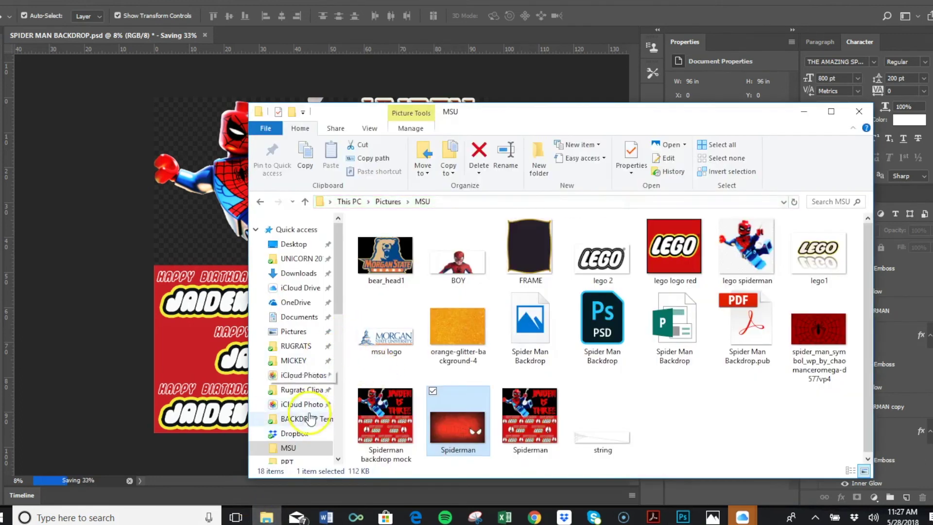
pyautogui.click(310, 419)
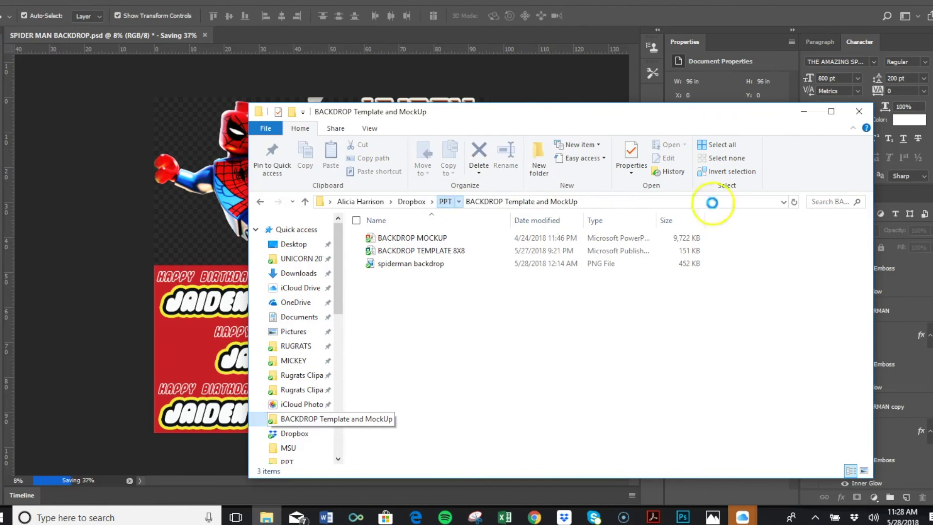
pyautogui.hotkey('alt', 'Up')
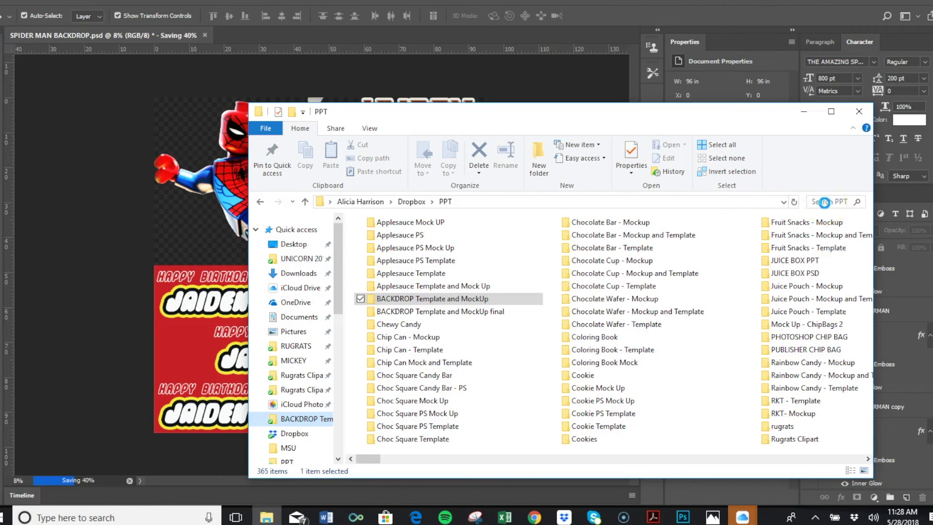
pyautogui.click(825, 202)
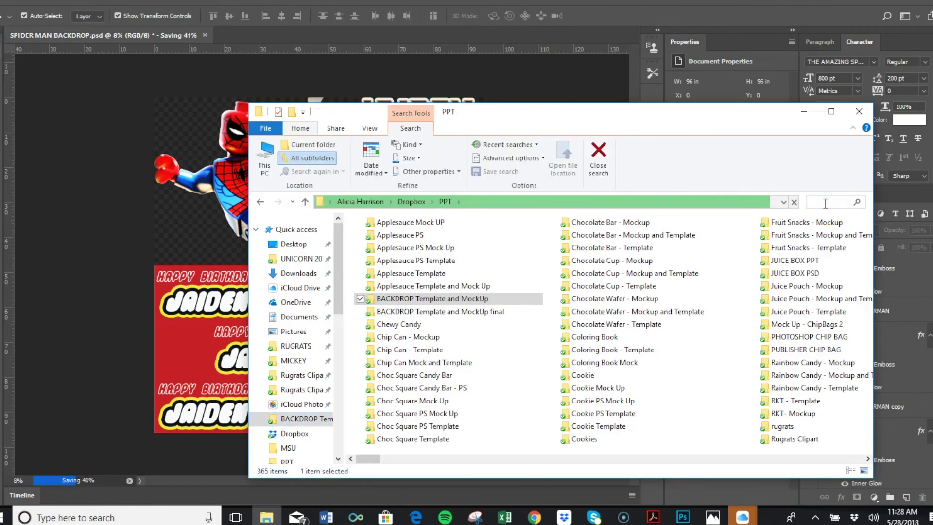
pyautogui.write('COADS BACD')
pyautogui.press('BackSpace')
pyautogui.write('KDROP')
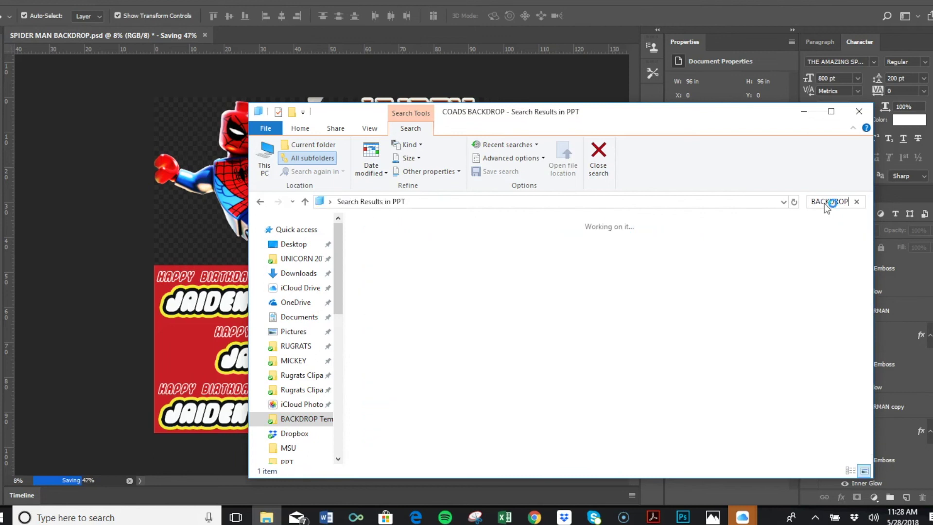
pyautogui.click(384, 257)
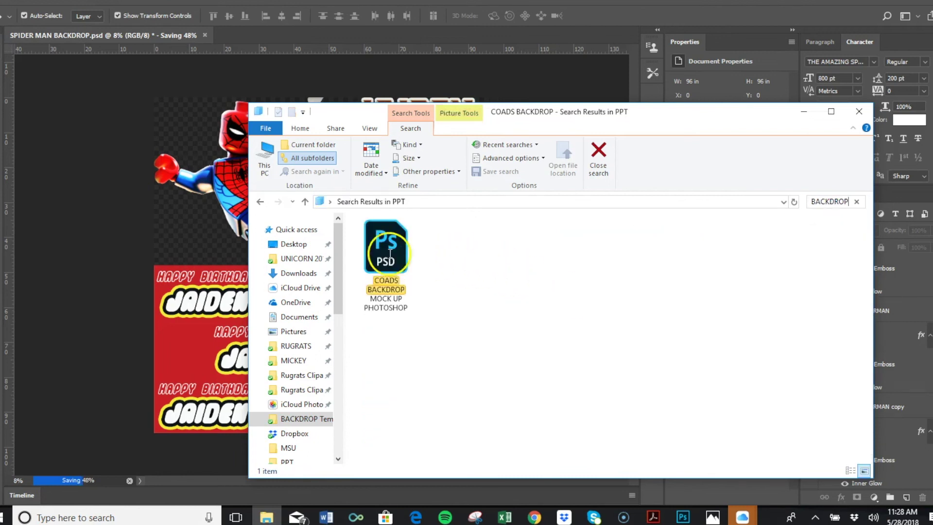
pyautogui.doubleClick(384, 253)
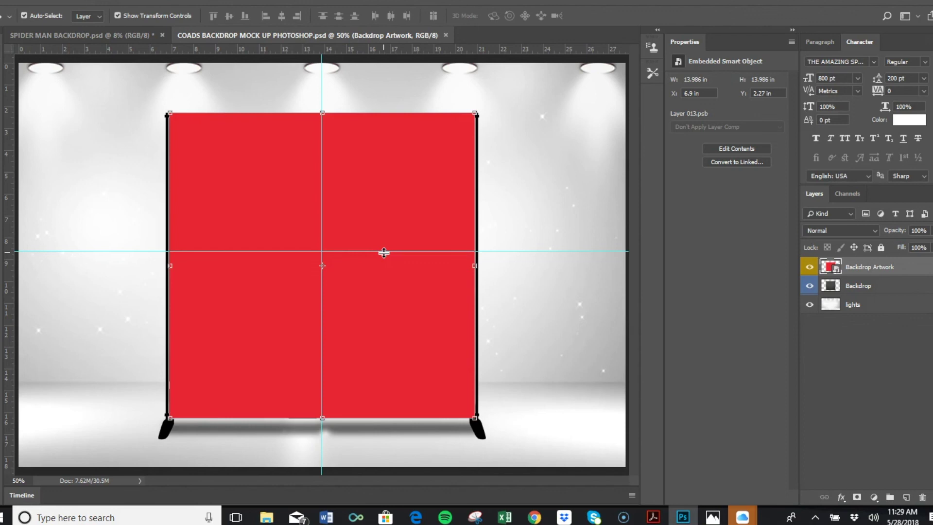
# Open the contents of the Backdrop Artwork smart object in the mockup for editing.
pyautogui.click(129, 188)
pyautogui.click(243, 201)
pyautogui.doubleClick(830, 267)
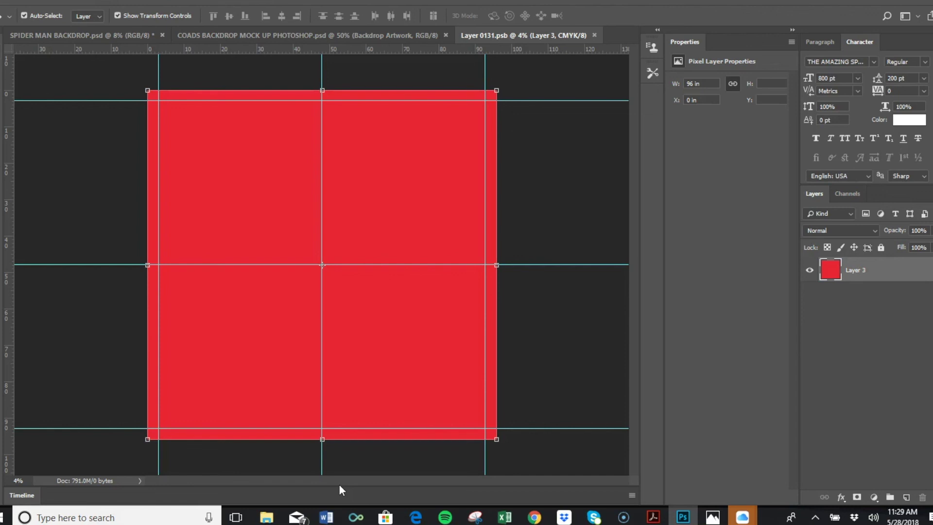
# Hide the guides in the smart object document and deselect its red layer.
pyautogui.click(256, 6)
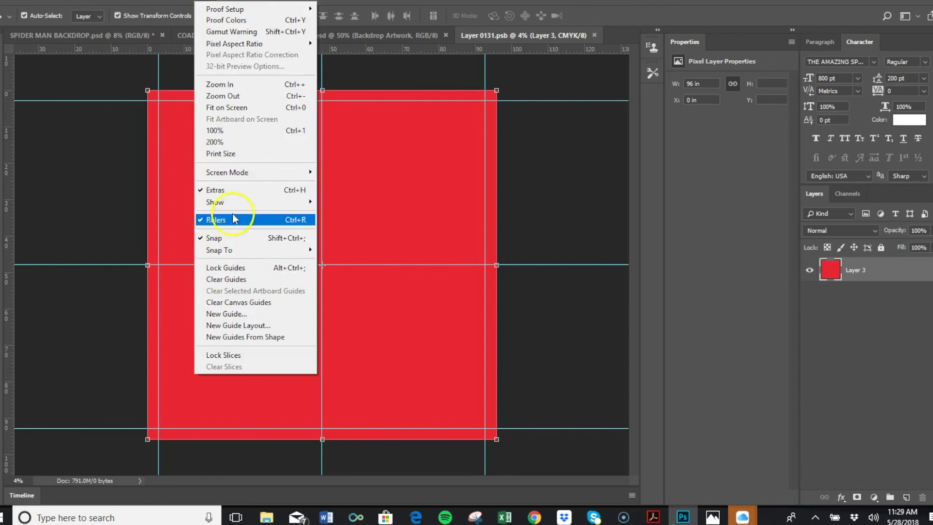
pyautogui.moveTo(235, 201)
pyautogui.click(149, 248)
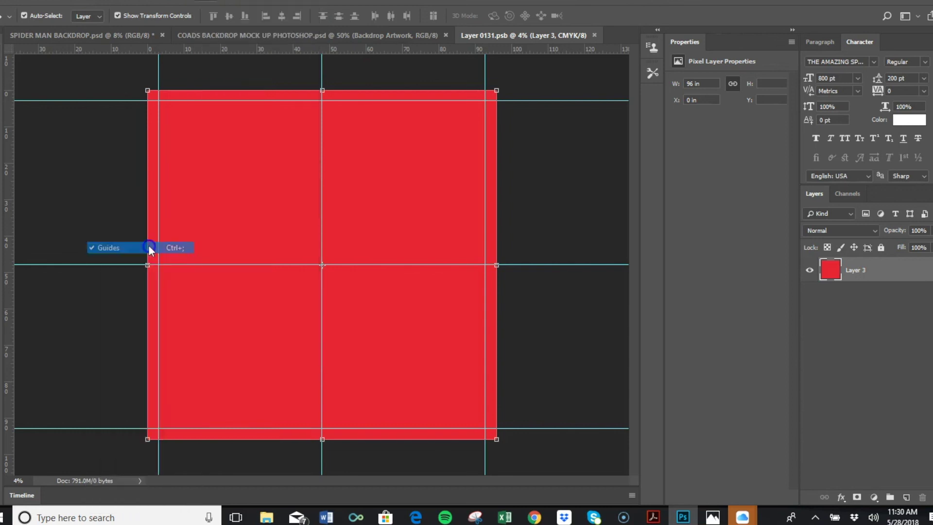
pyautogui.click(582, 205)
# Open the MSU folder in File Explorer to check for the exported SPIDER MAN BACKDROP PNG, and return to Photoshop.
pyautogui.click(268, 517)
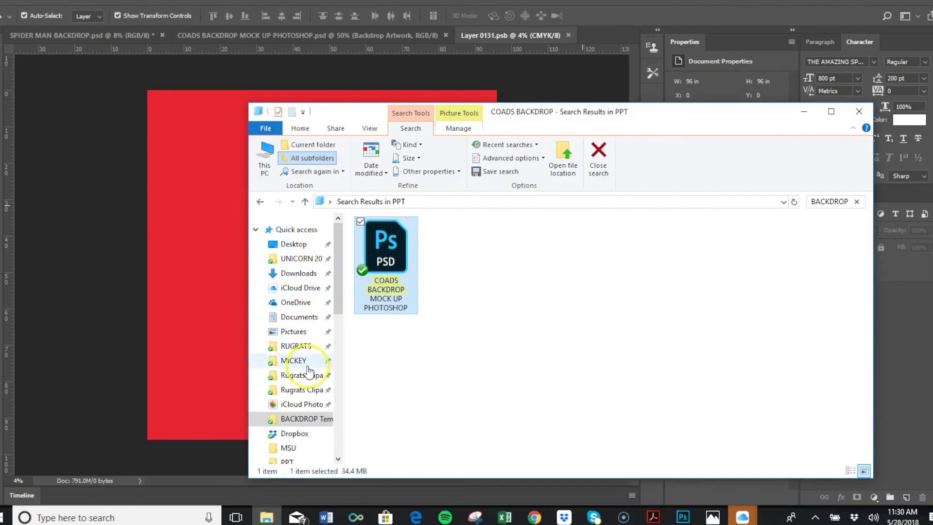
pyautogui.click(290, 448)
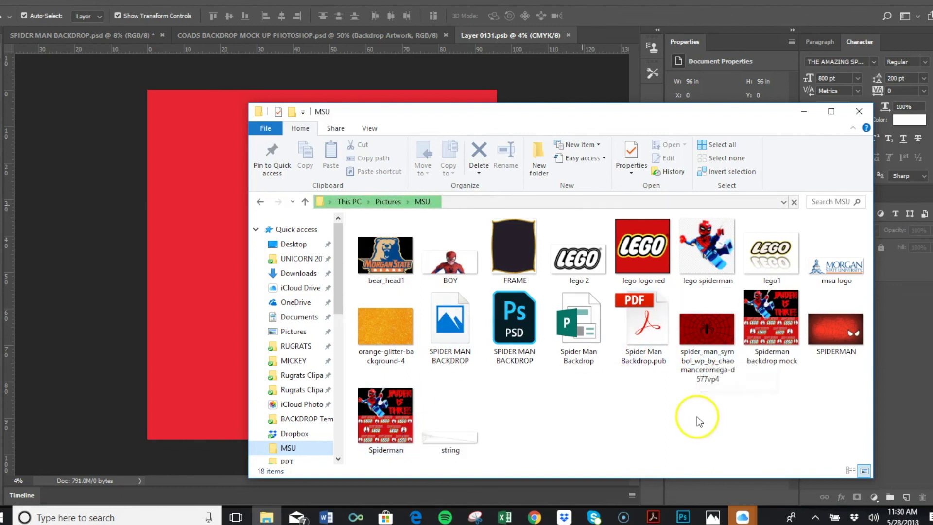
pyautogui.click(156, 307)
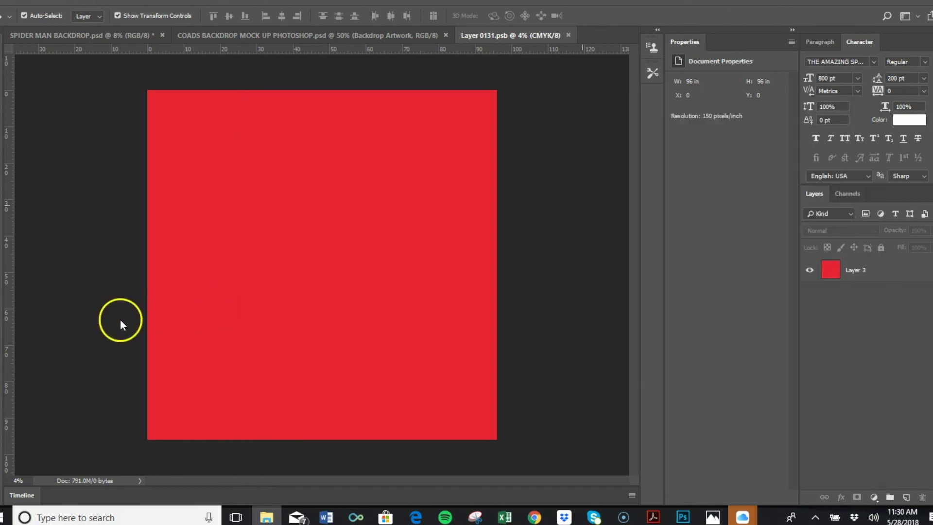
pyautogui.click(93, 38)
pyautogui.click(52, 16)
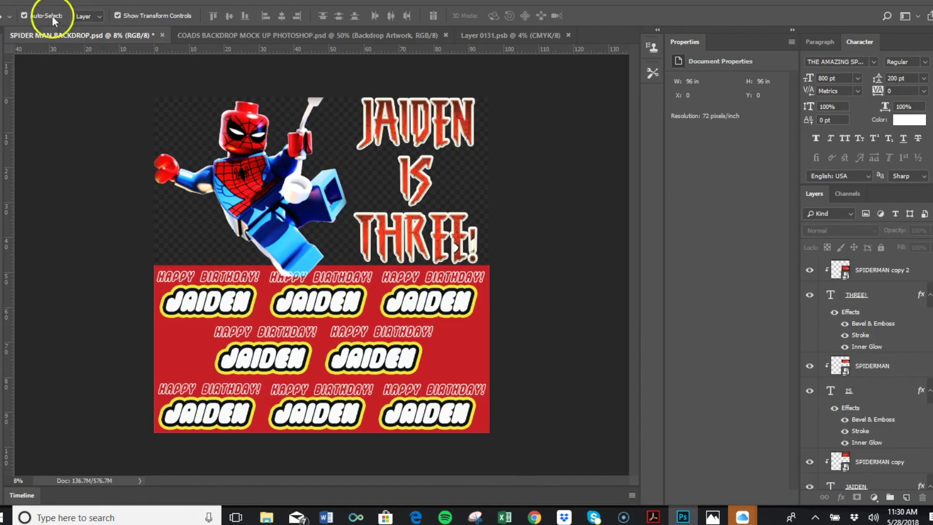
pyautogui.click(18, 0)
pyautogui.click(33, 129)
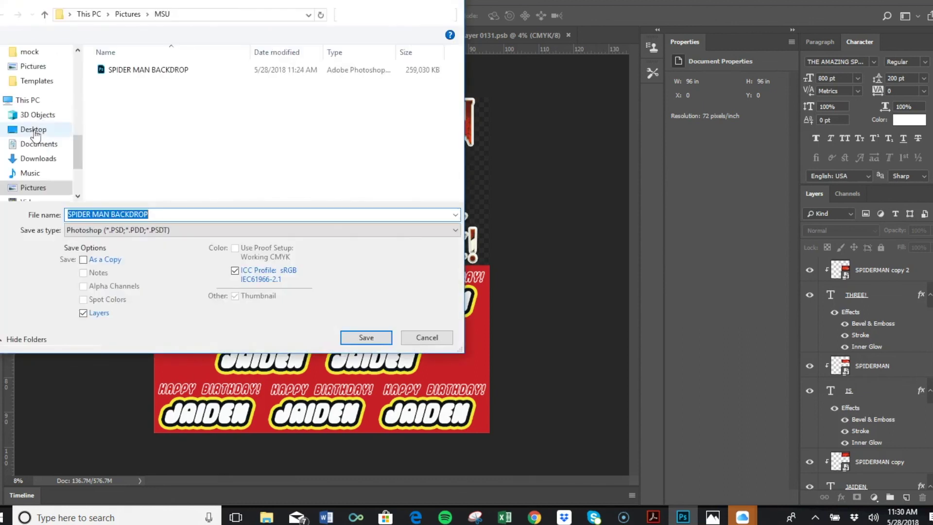
pyautogui.click(288, 272)
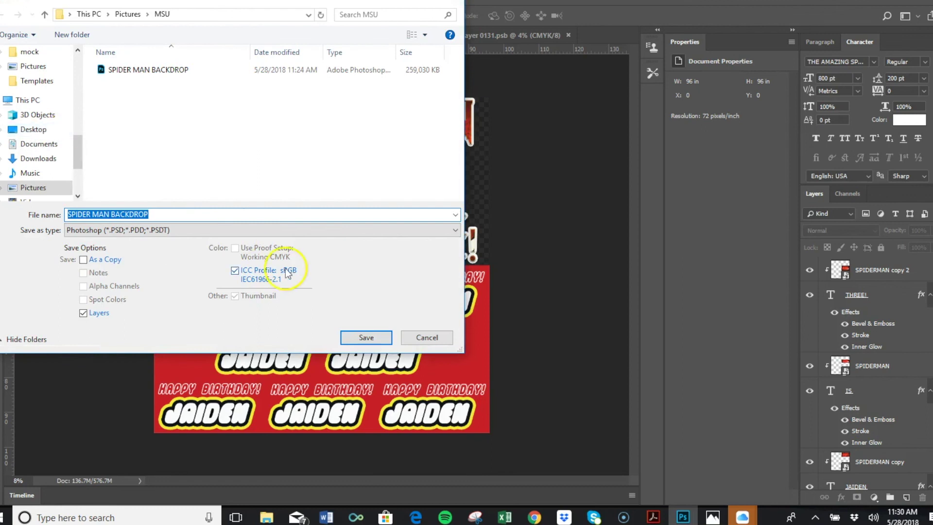
pyautogui.click(283, 230)
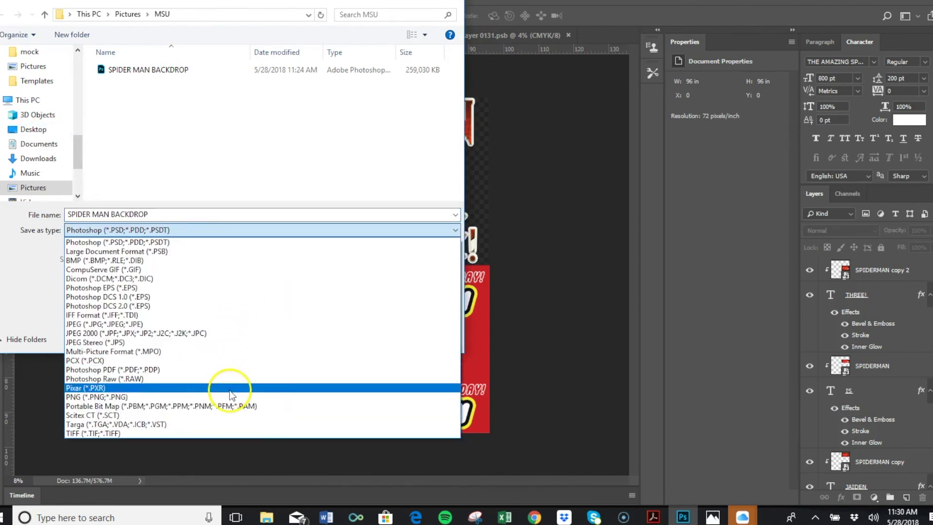
pyautogui.click(229, 396)
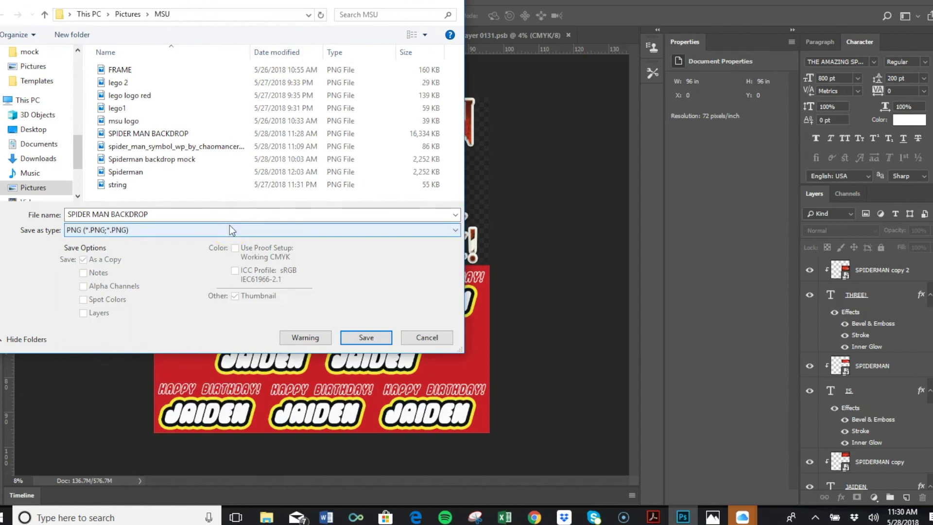
pyautogui.click(423, 339)
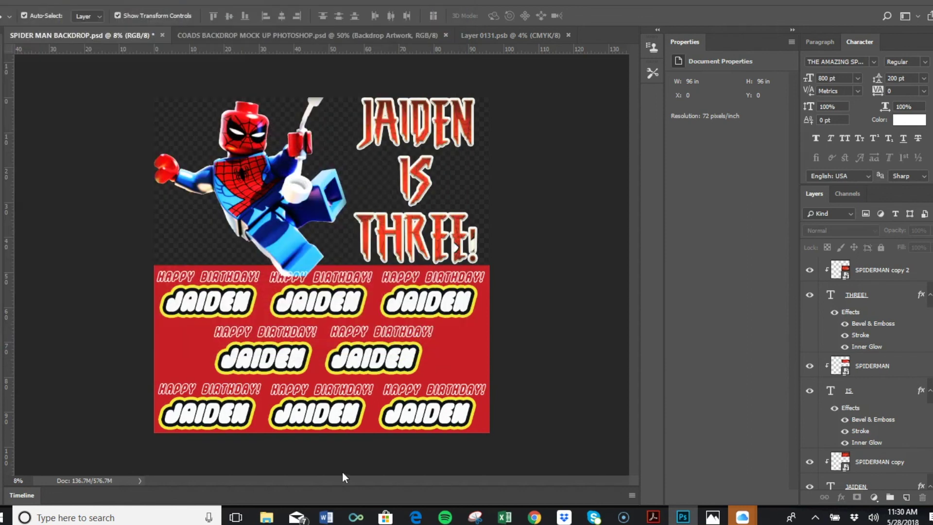
# Place the SPIDER MAN BACKDROP PNG from the MSU folder into the smart object document at full size over the red layer.
pyautogui.click(267, 517)
pyautogui.click(572, 303)
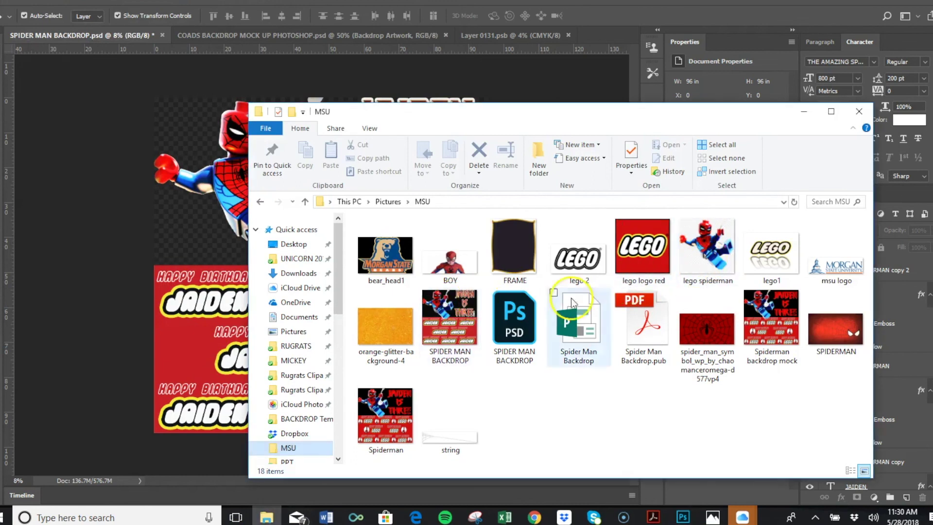
pyautogui.click(479, 33)
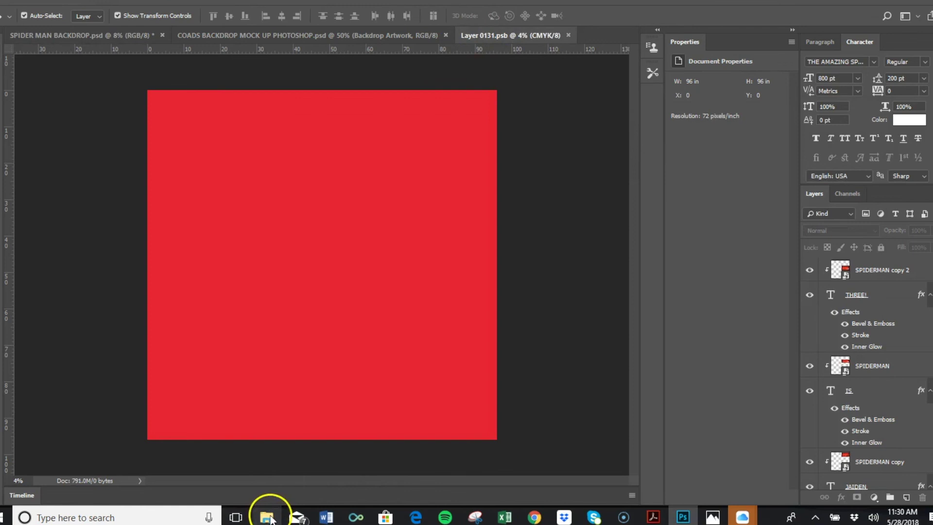
pyautogui.click(266, 518)
pyautogui.moveTo(450, 321); pyautogui.dragTo(220, 279)
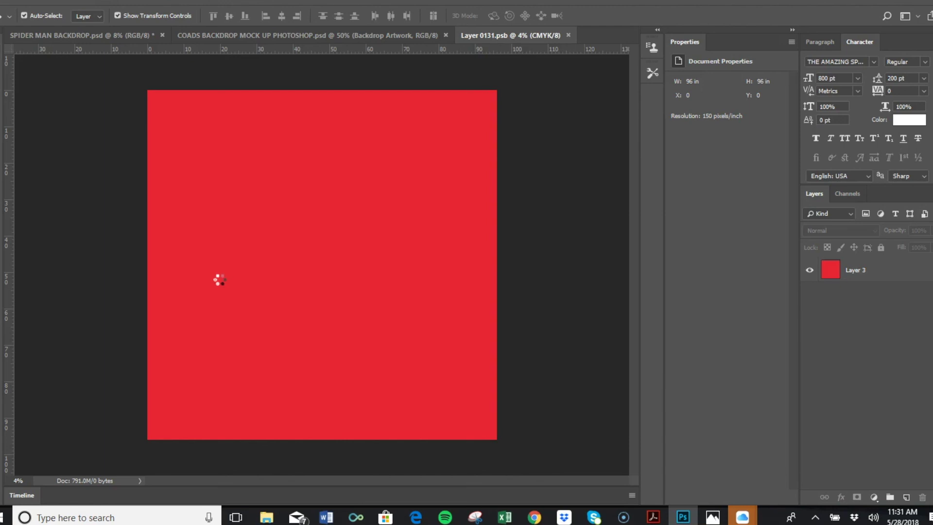
pyautogui.hotkey('ctrl', 't')
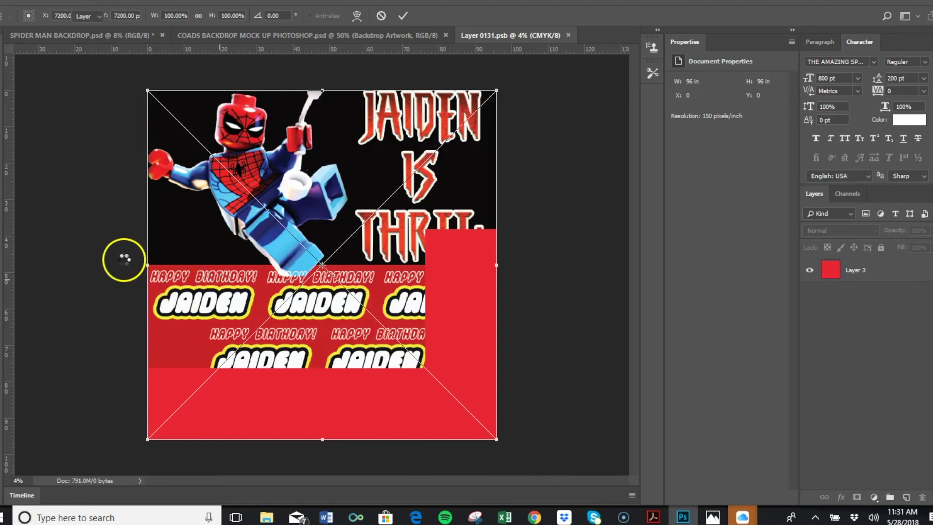
pyautogui.press('Return')
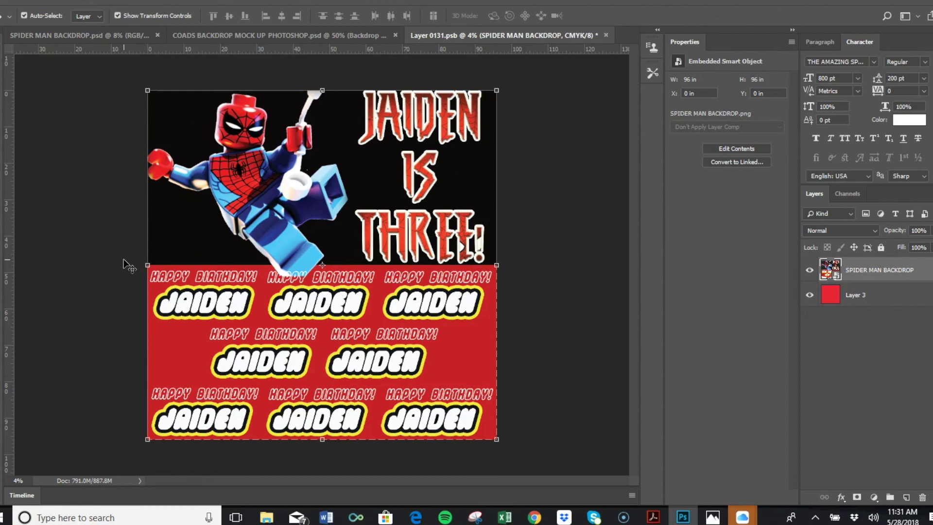
# Save the edited smart object document and return to the COADS BACKDROP MOCK UP PHOTOSHOP document showing the artwork on the stand.
pyautogui.click(15, 5)
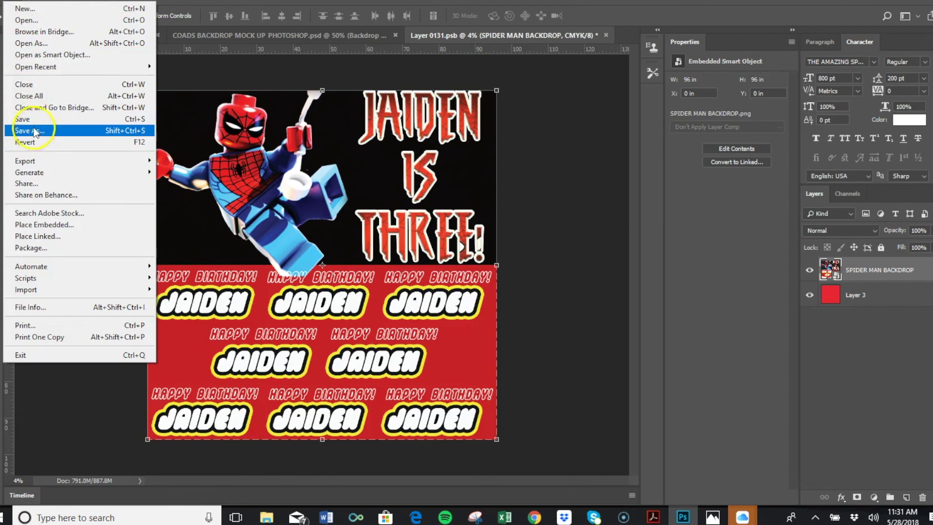
pyautogui.click(27, 119)
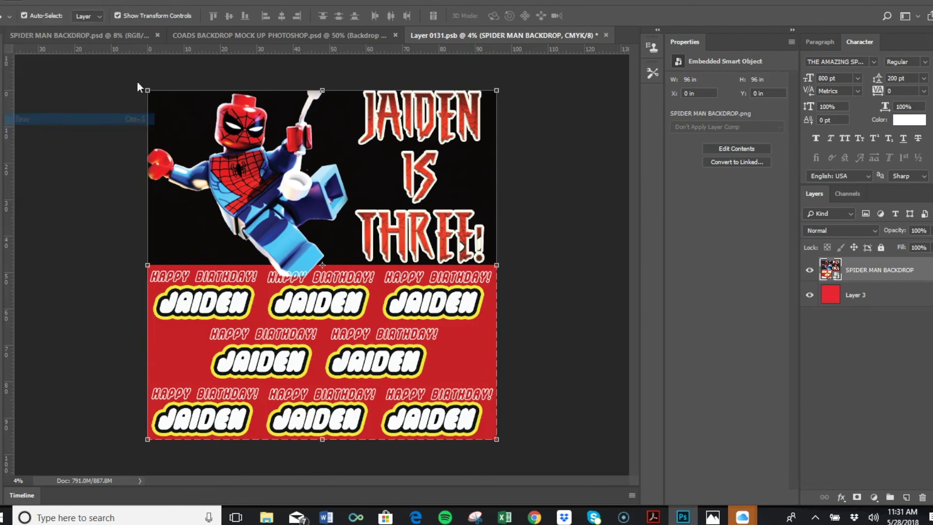
pyautogui.click(302, 34)
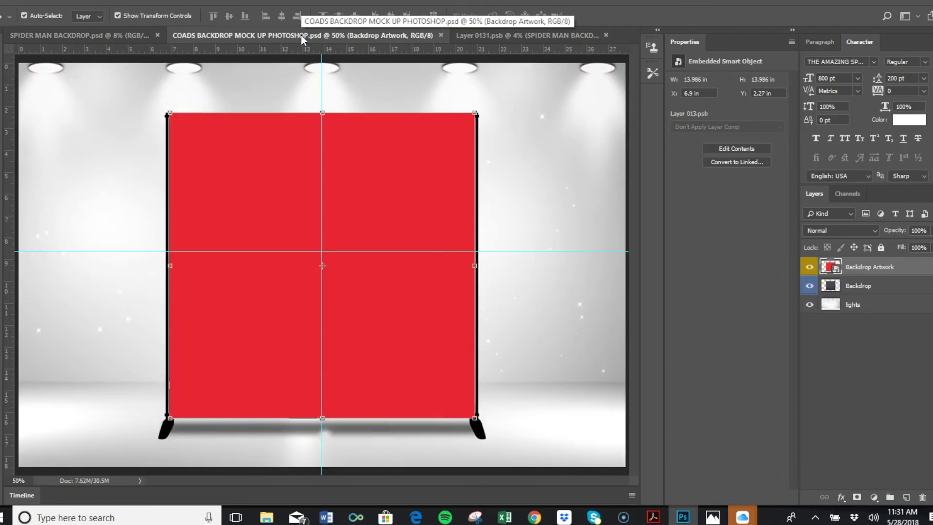
pyautogui.click(466, 35)
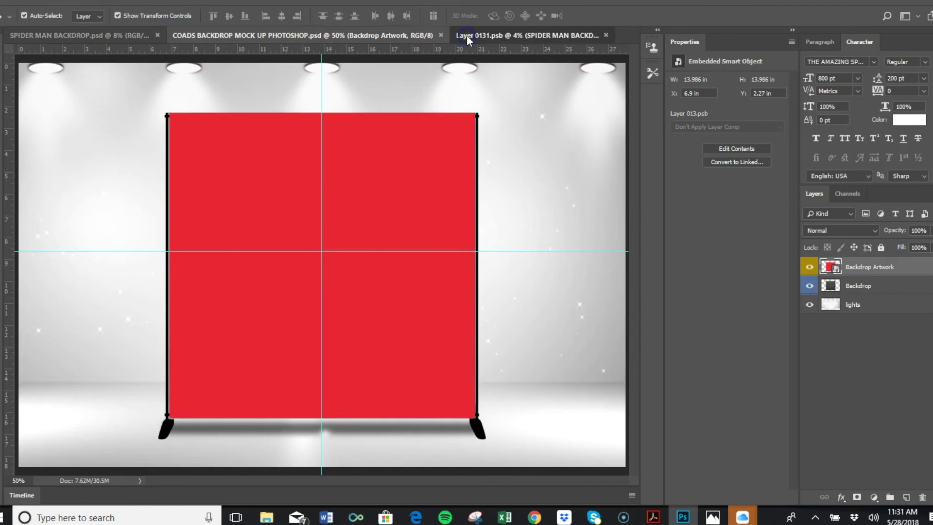
pyautogui.click(250, 34)
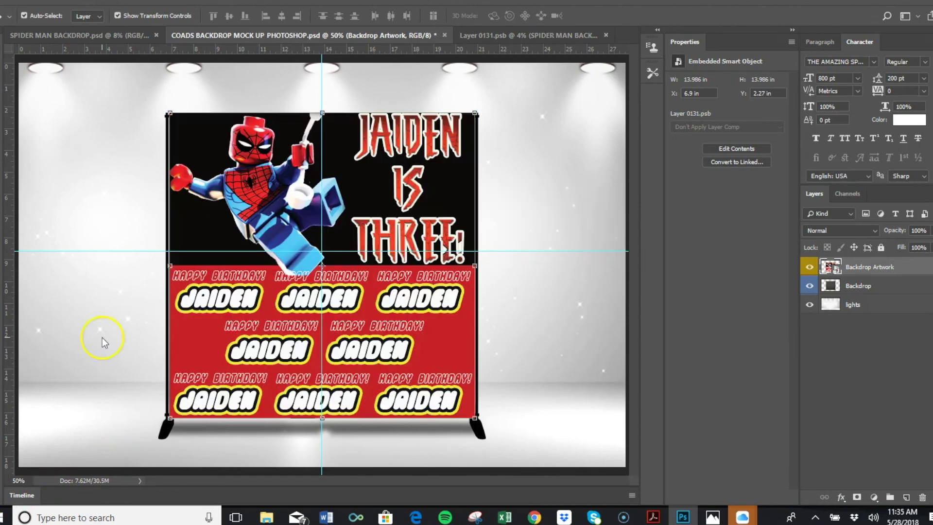
# Hide the guides in the mockup document and select the lights layer.
pyautogui.click(208, 3)
pyautogui.moveTo(217, 204)
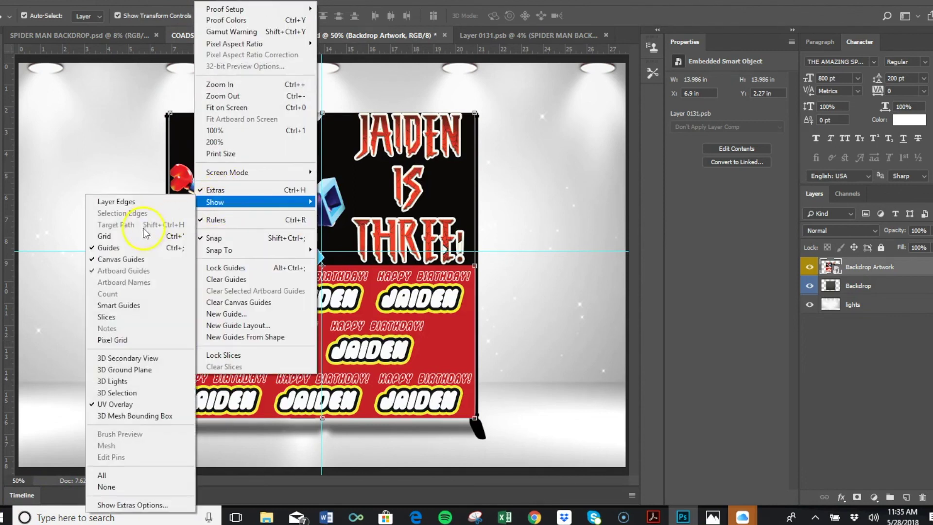
pyautogui.click(138, 248)
pyautogui.click(124, 239)
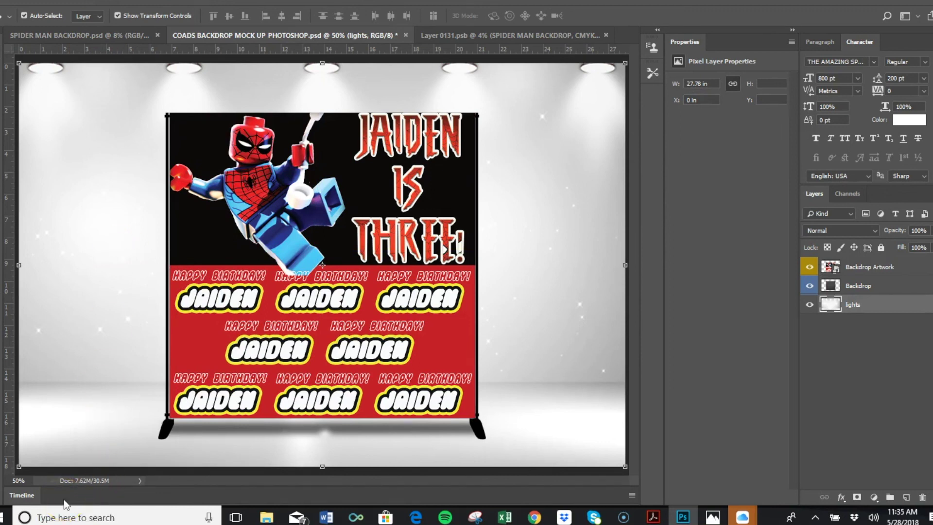
pyautogui.click(11, 499)
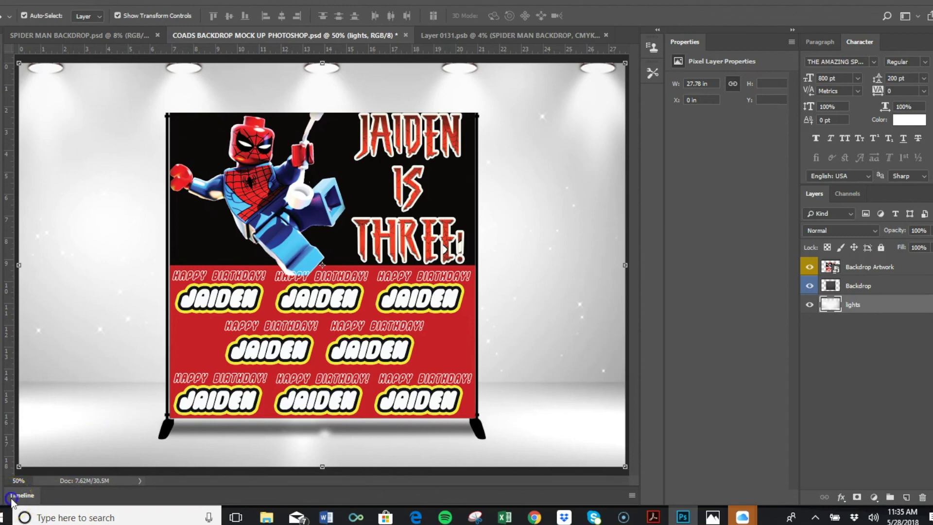